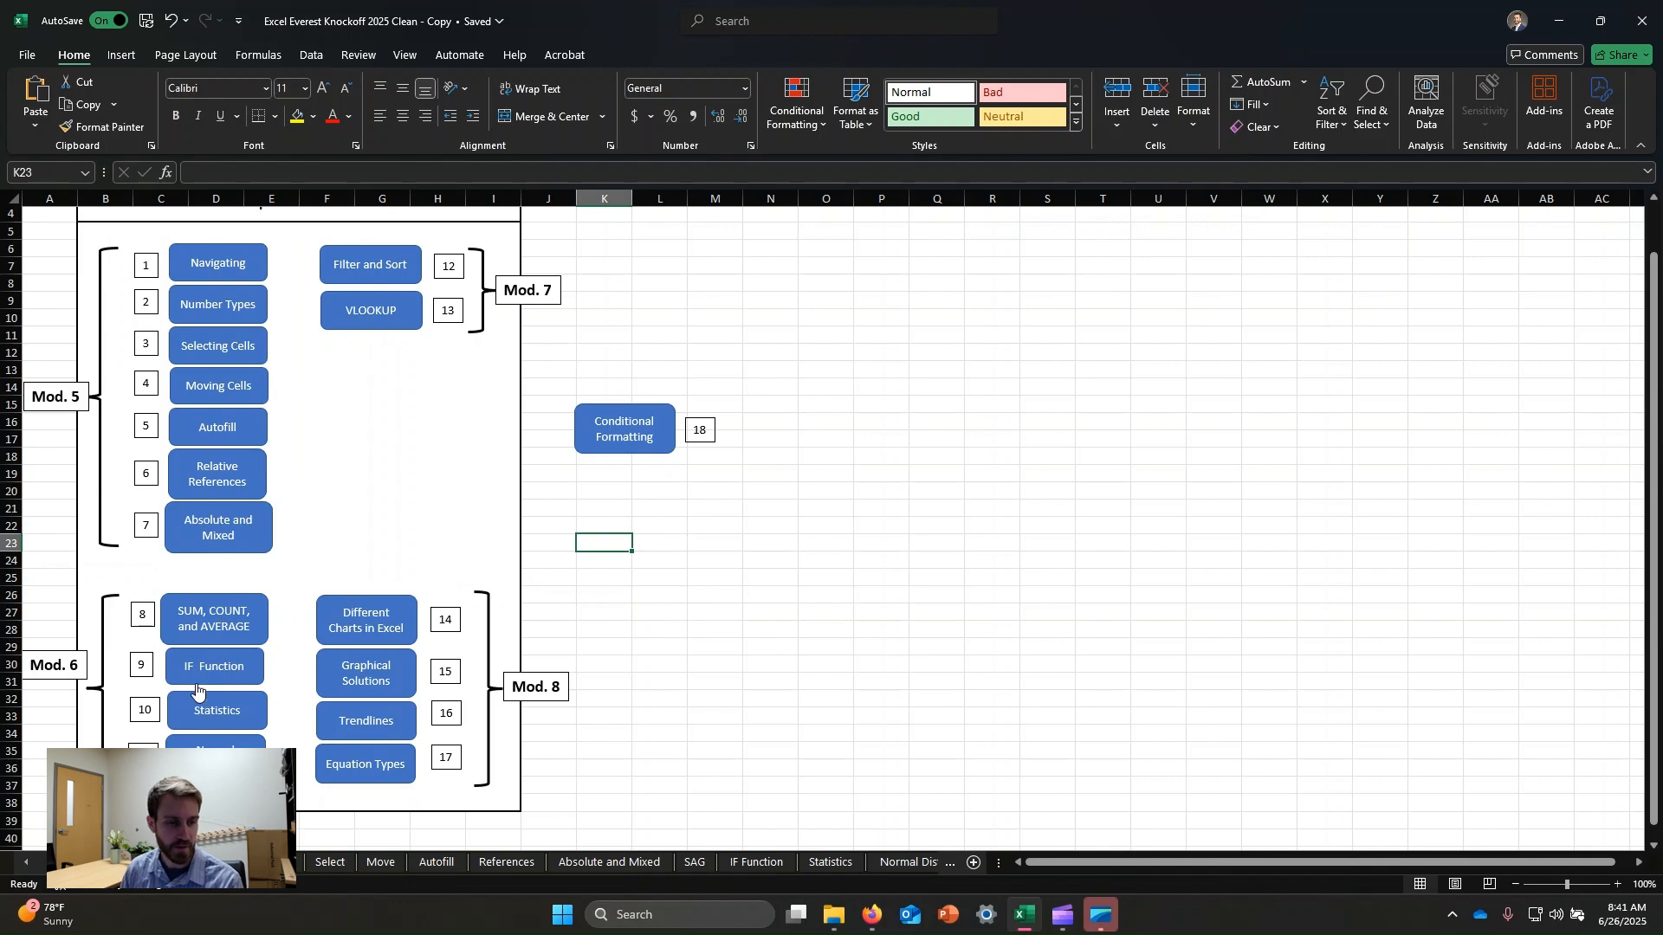
Open the IF Function lesson sheet from the workbook's index.
left_click(712, 578)
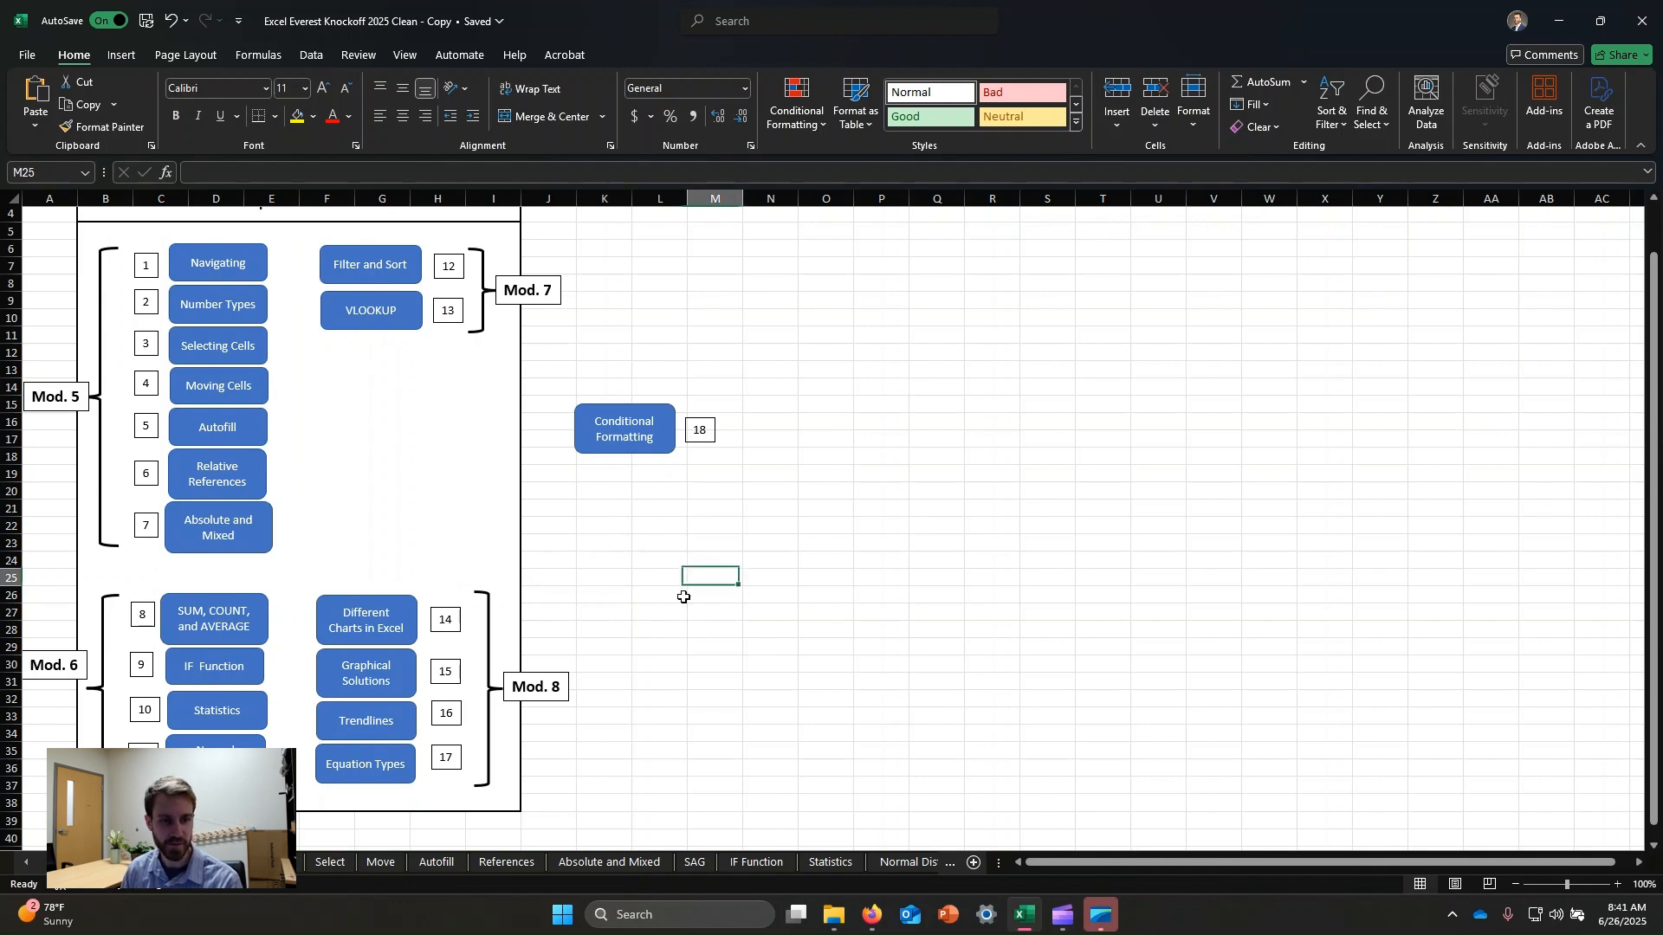
left_click(218, 674)
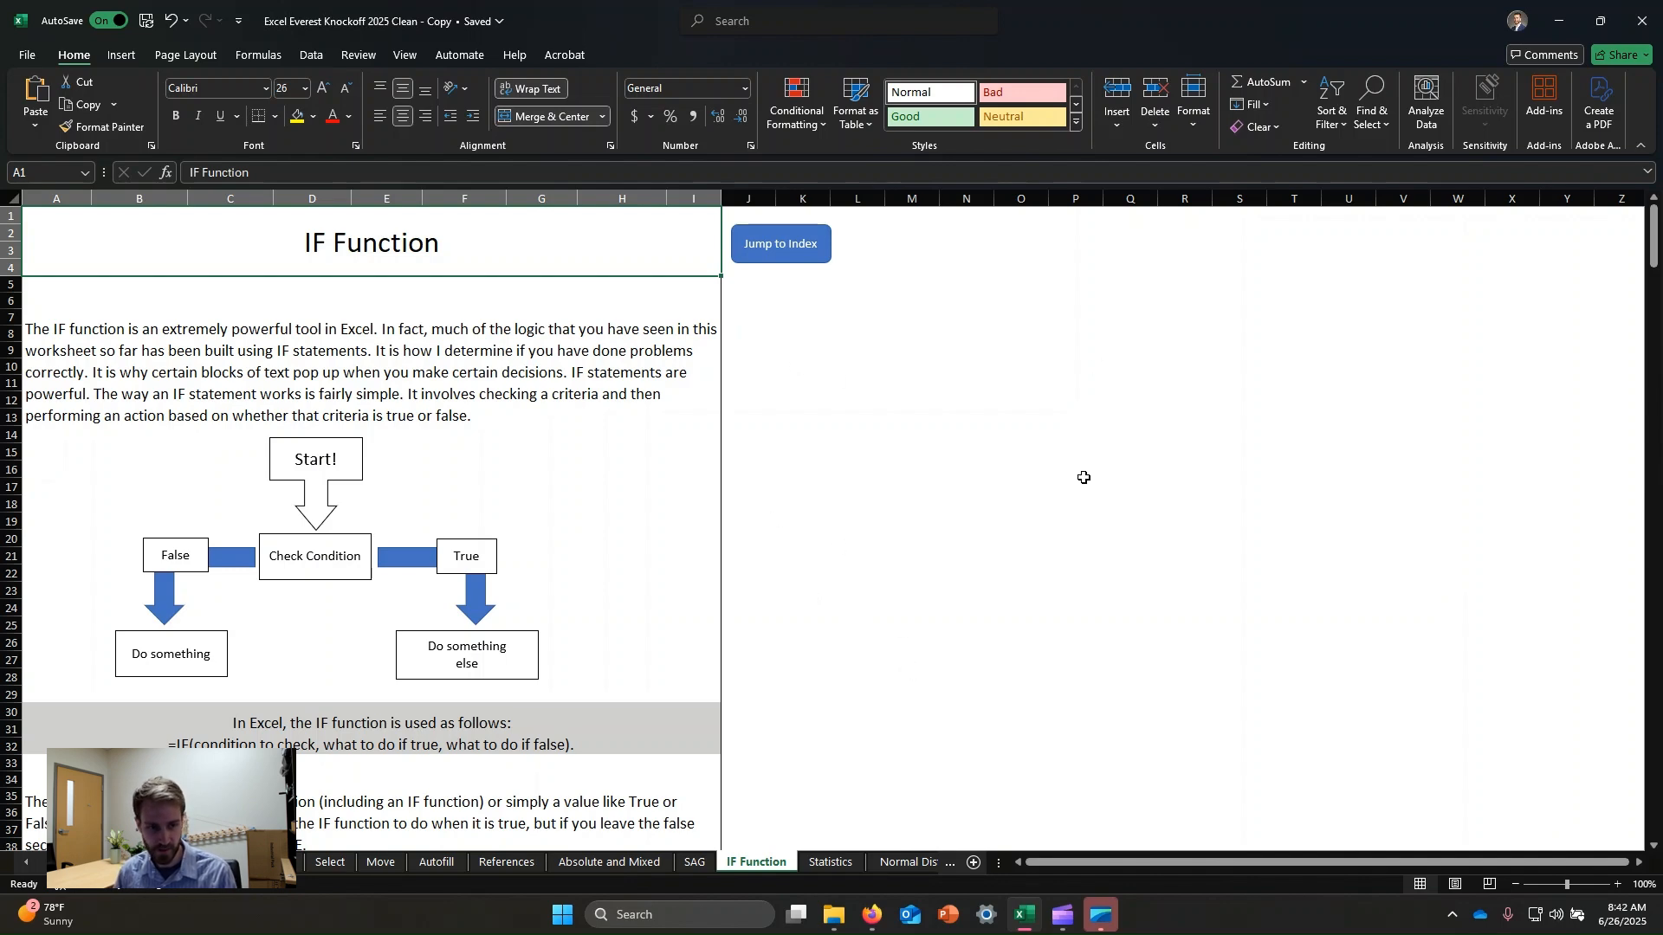
Scroll through and read the IF function explanation and the Example 1 instructions.
scroll(858, 606, "down", 3)
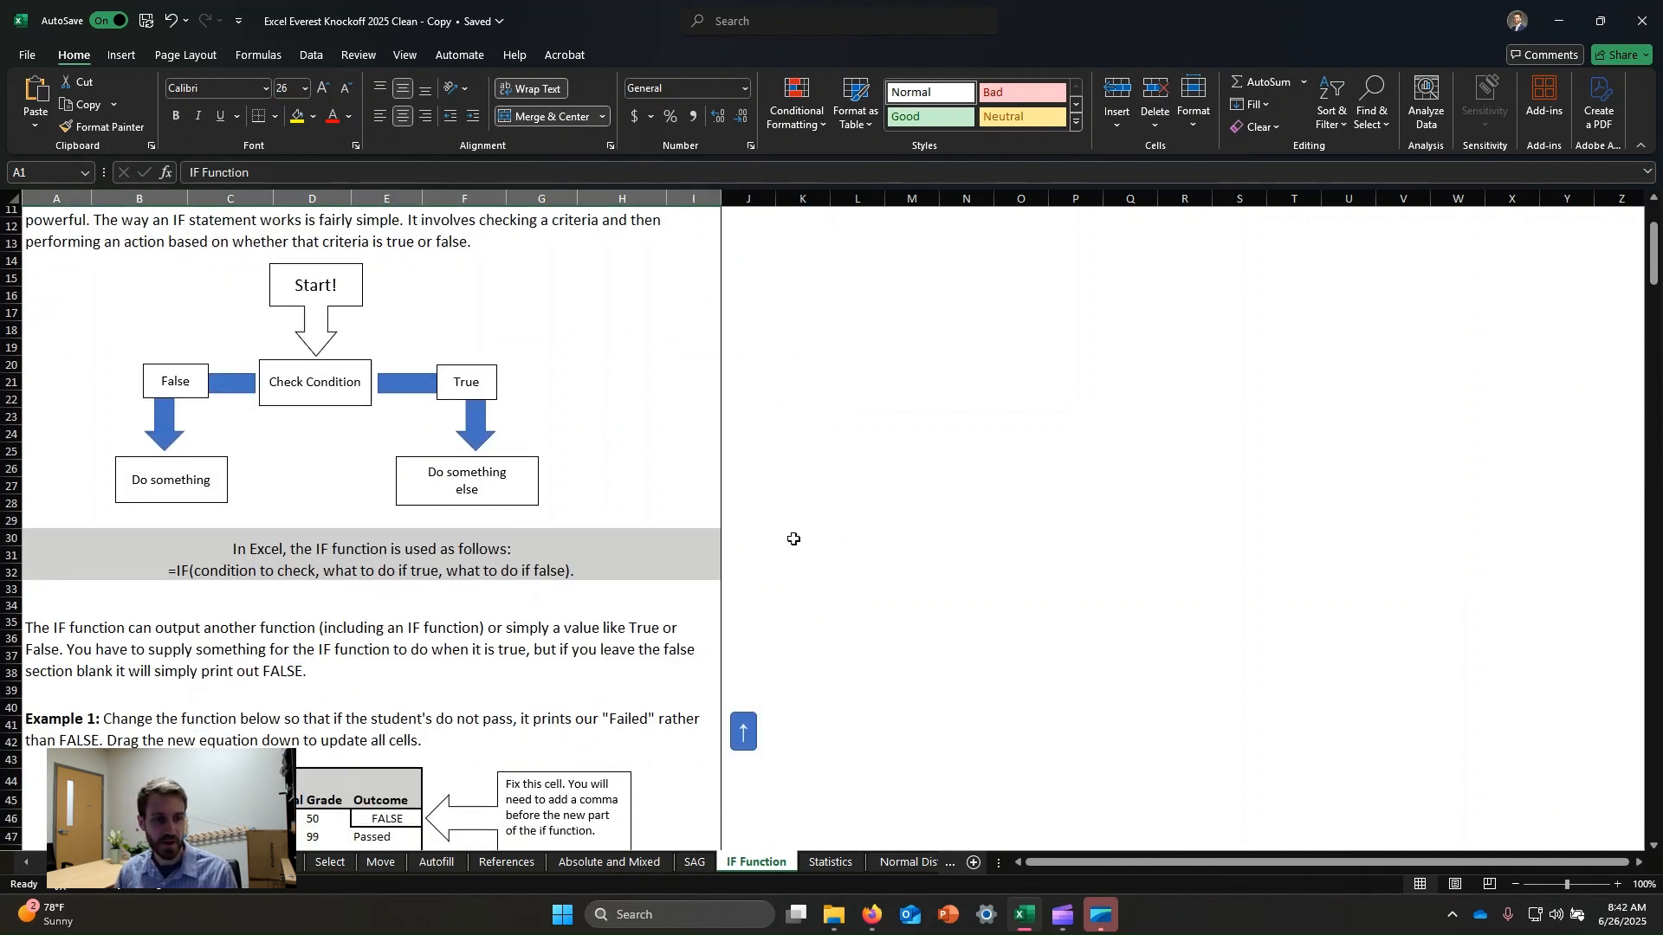
scroll(793, 538, "down", 2)
left_click(312, 486)
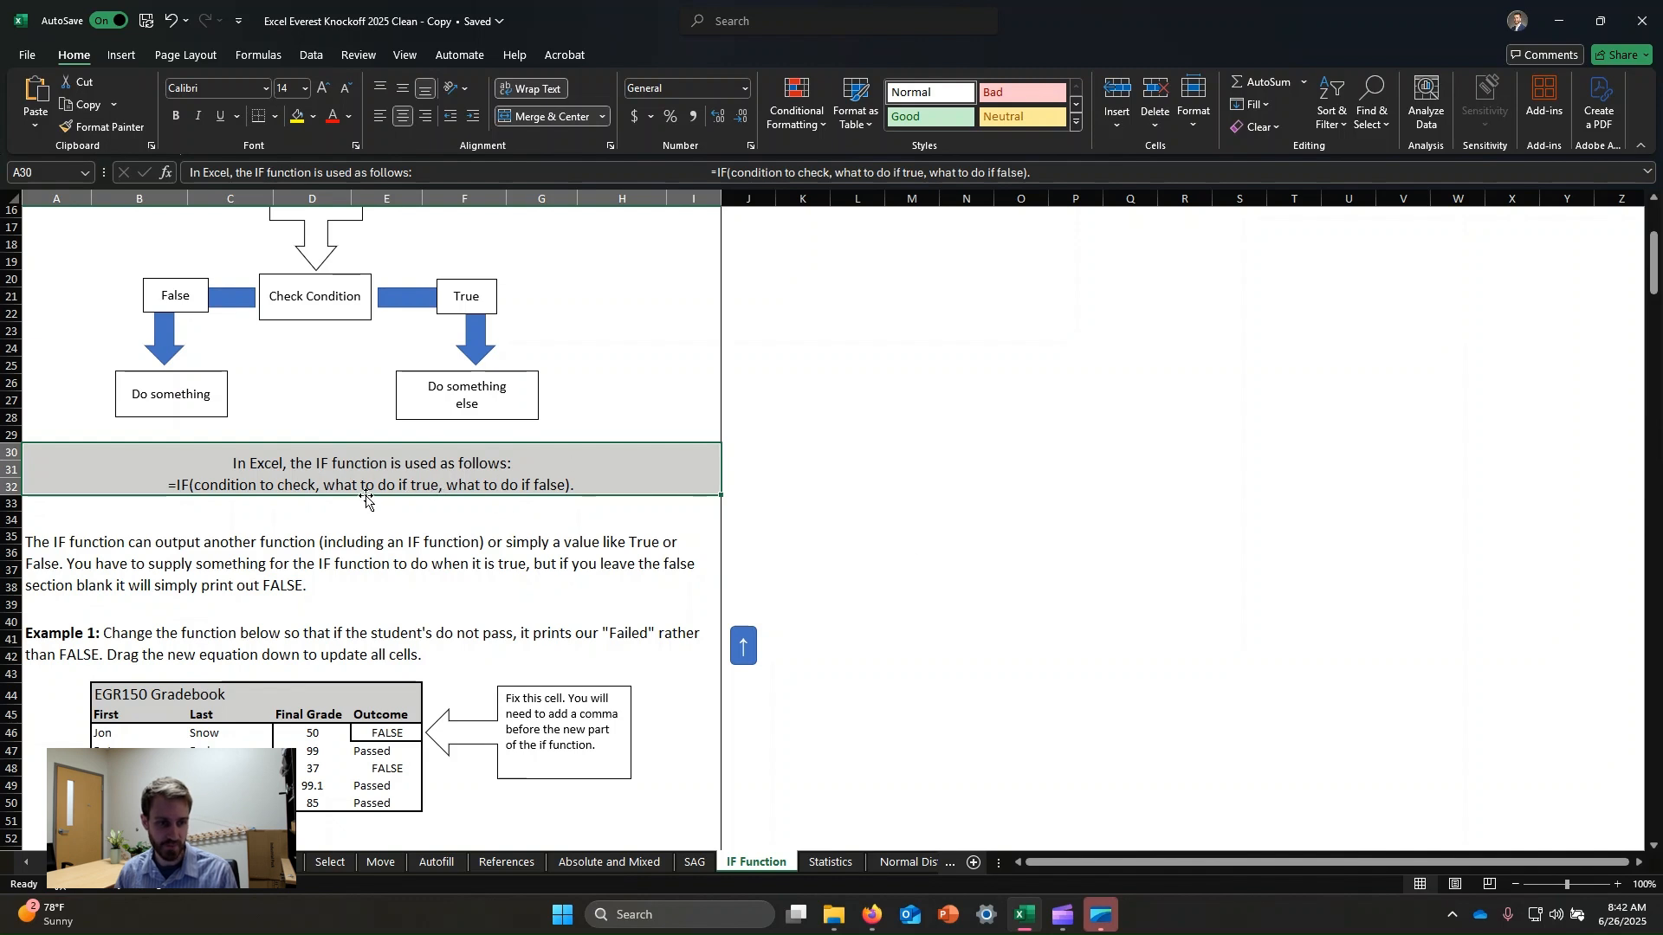
scroll(331, 447, "down", 1)
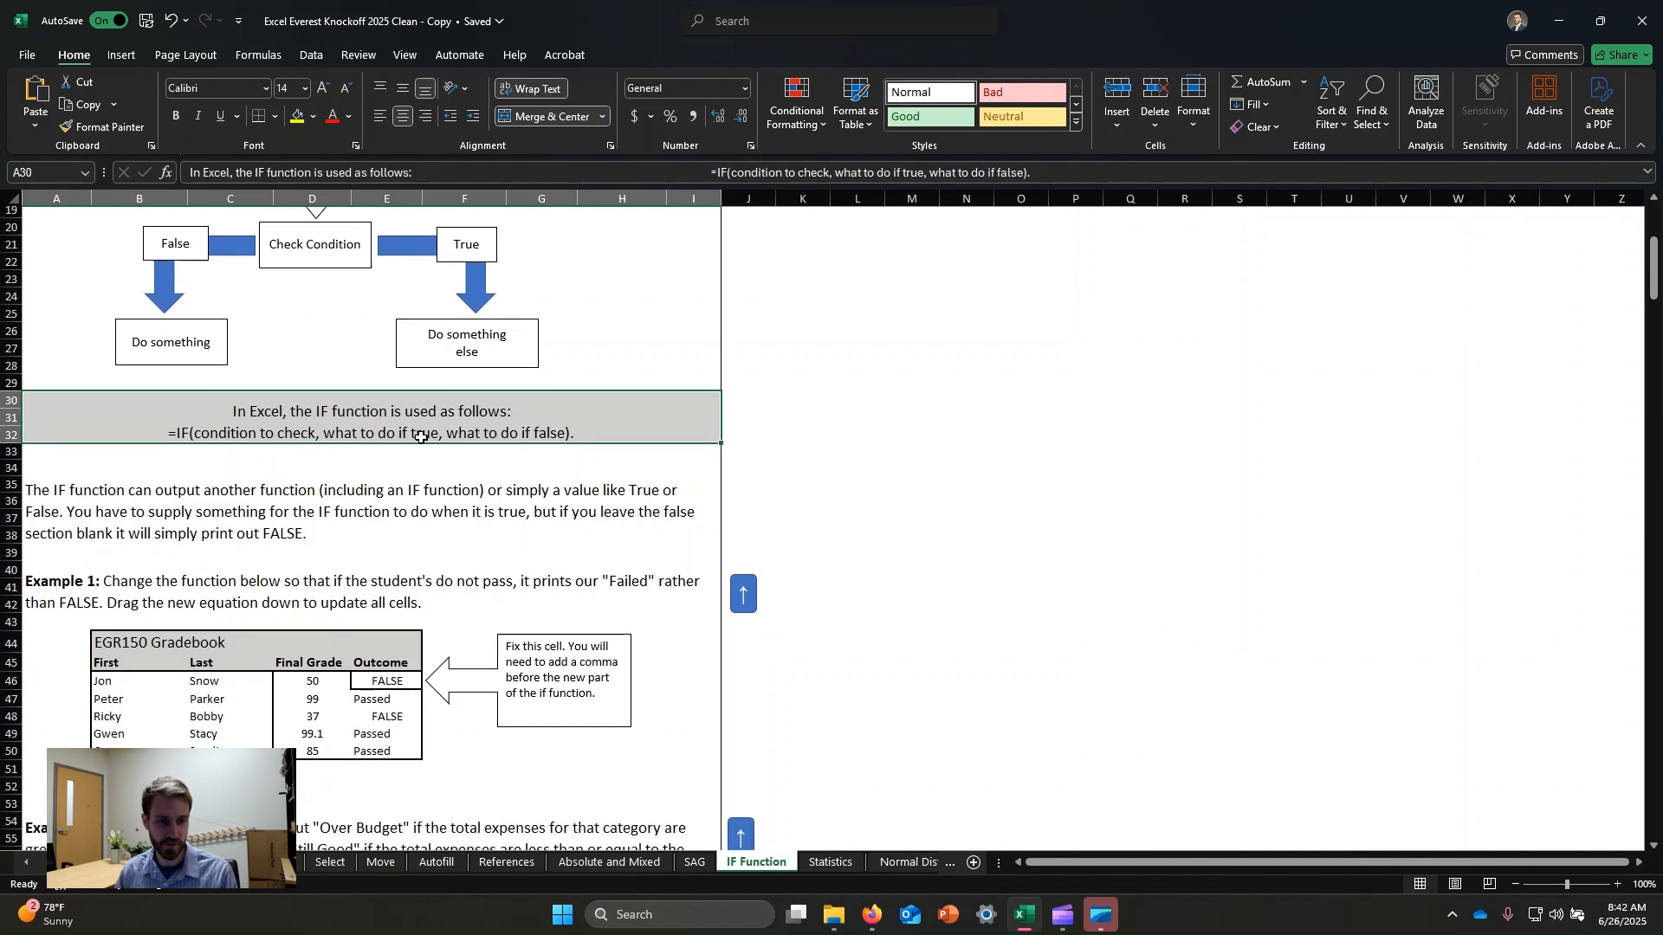
left_click(414, 537)
left_click(194, 627)
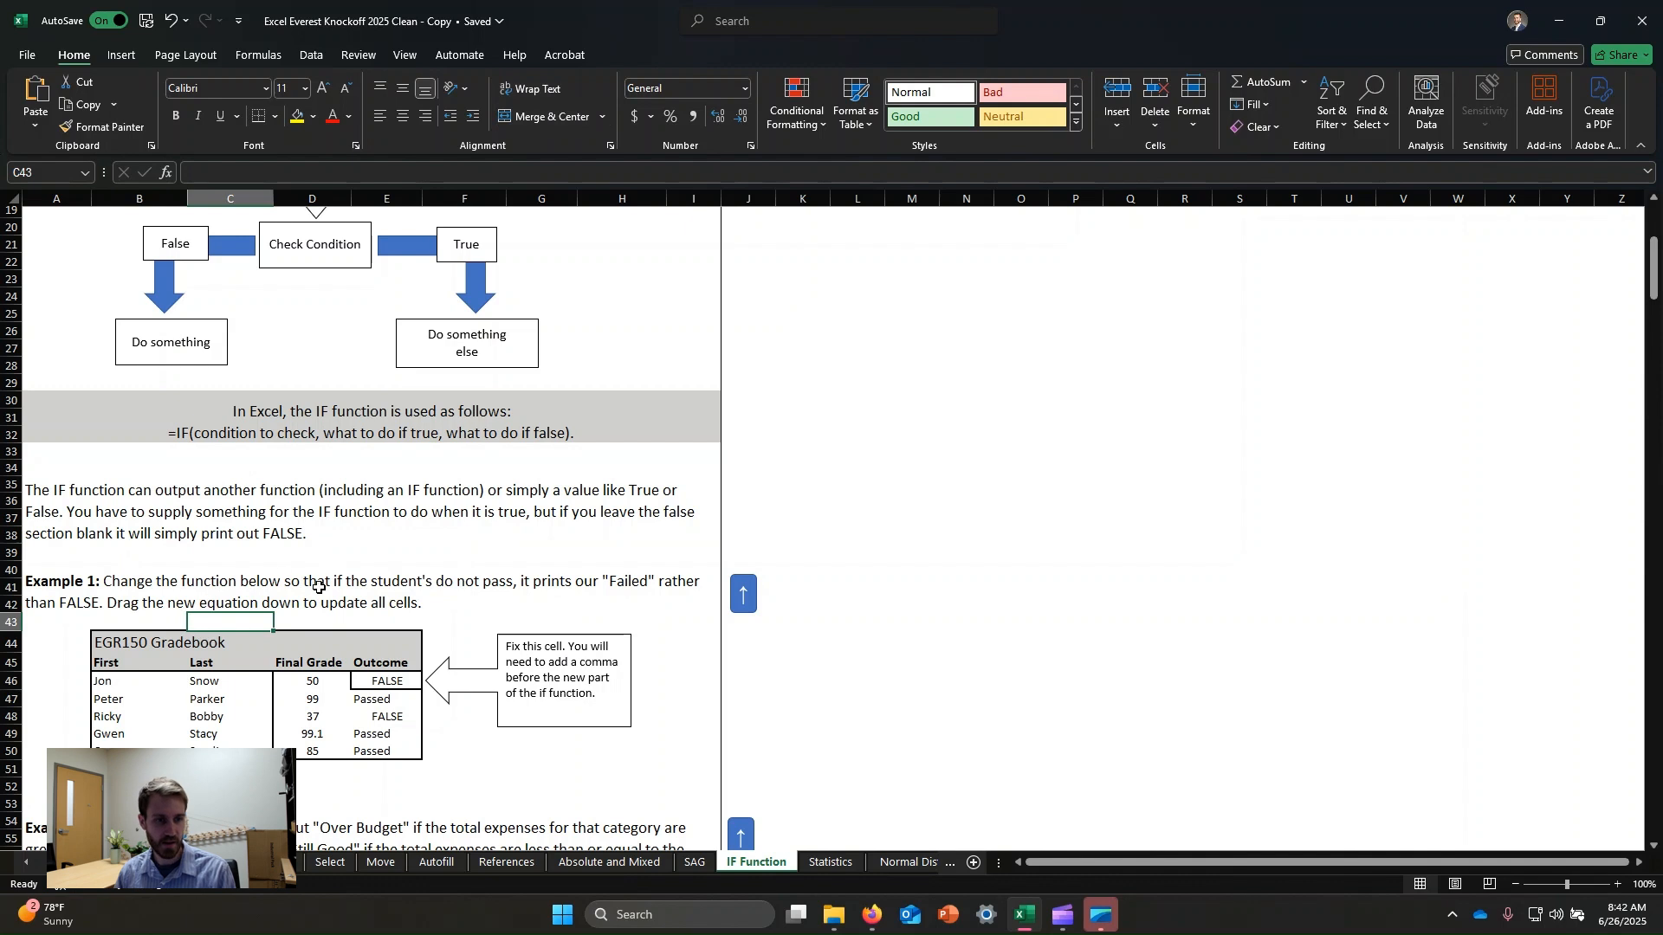
left_click(320, 587)
scroll(465, 447, "down", 2)
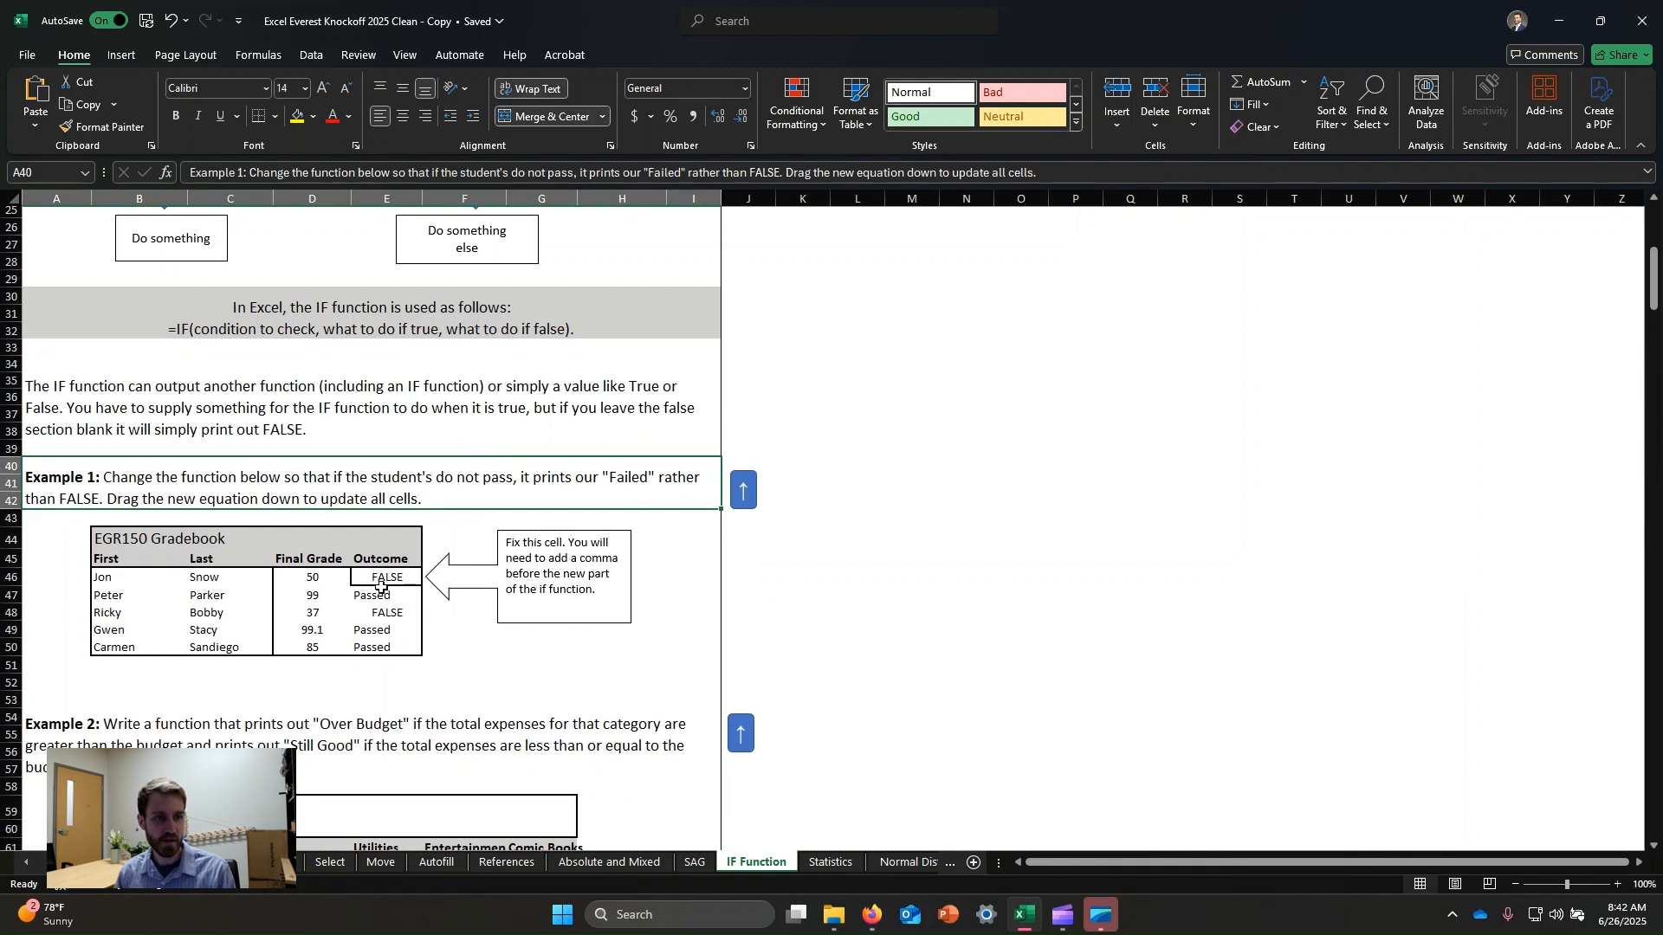
Examine the gradebook's Final Grade values and the Outcome cells' IF formulas.
left_click(381, 581)
left_click(153, 594)
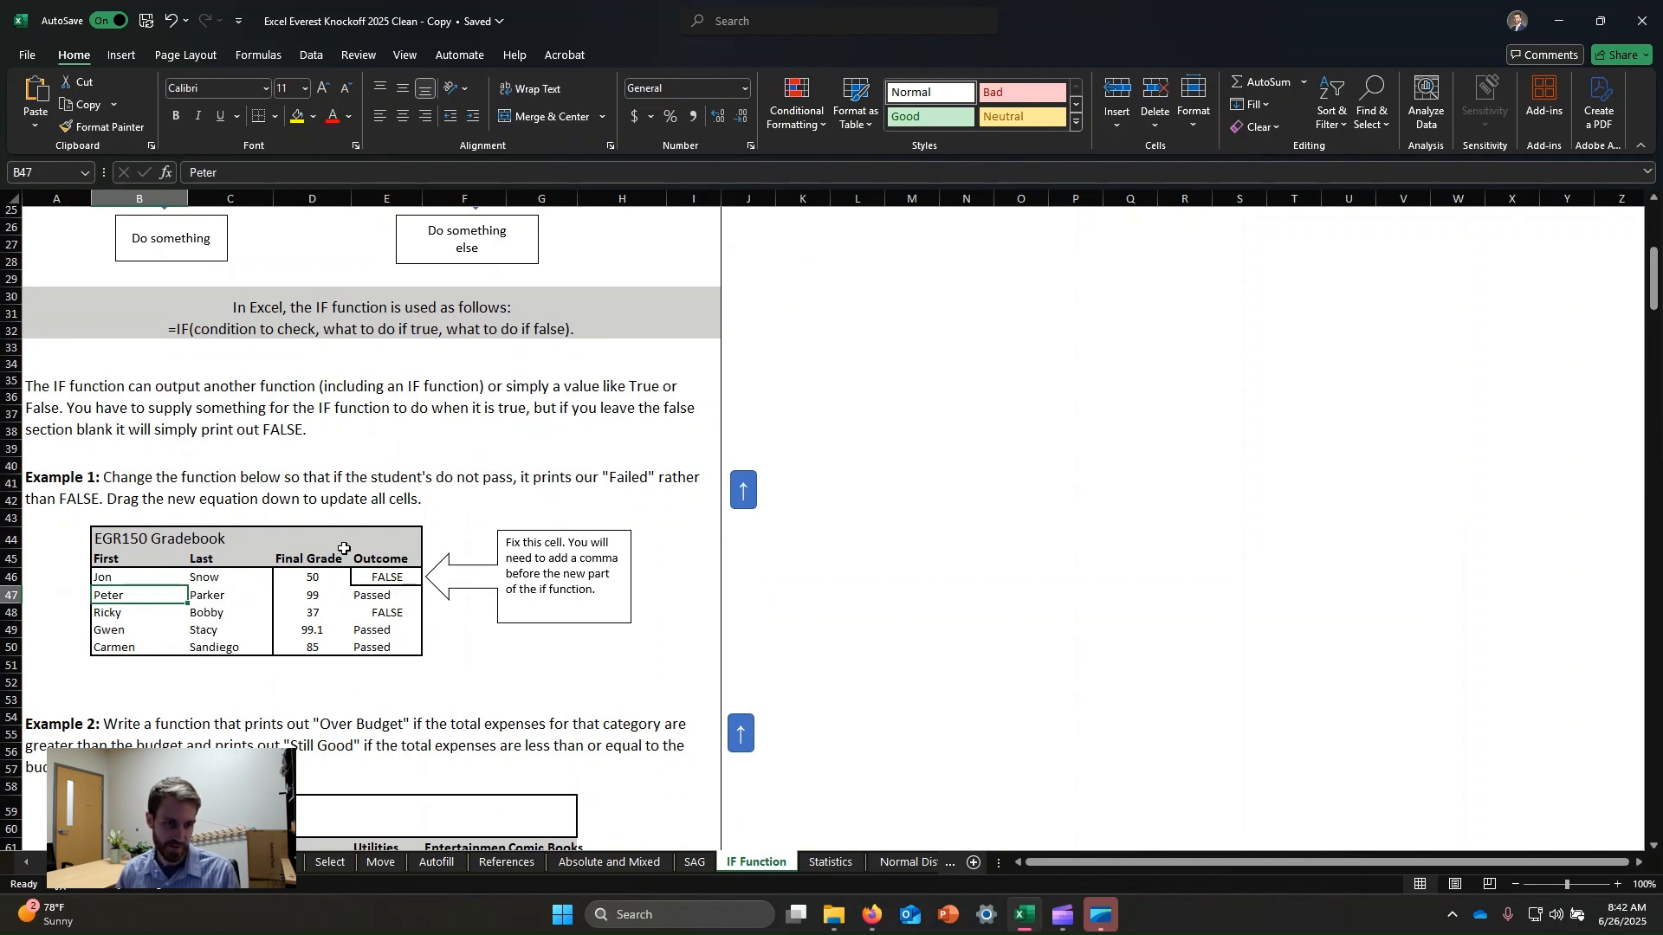
left_click(374, 573)
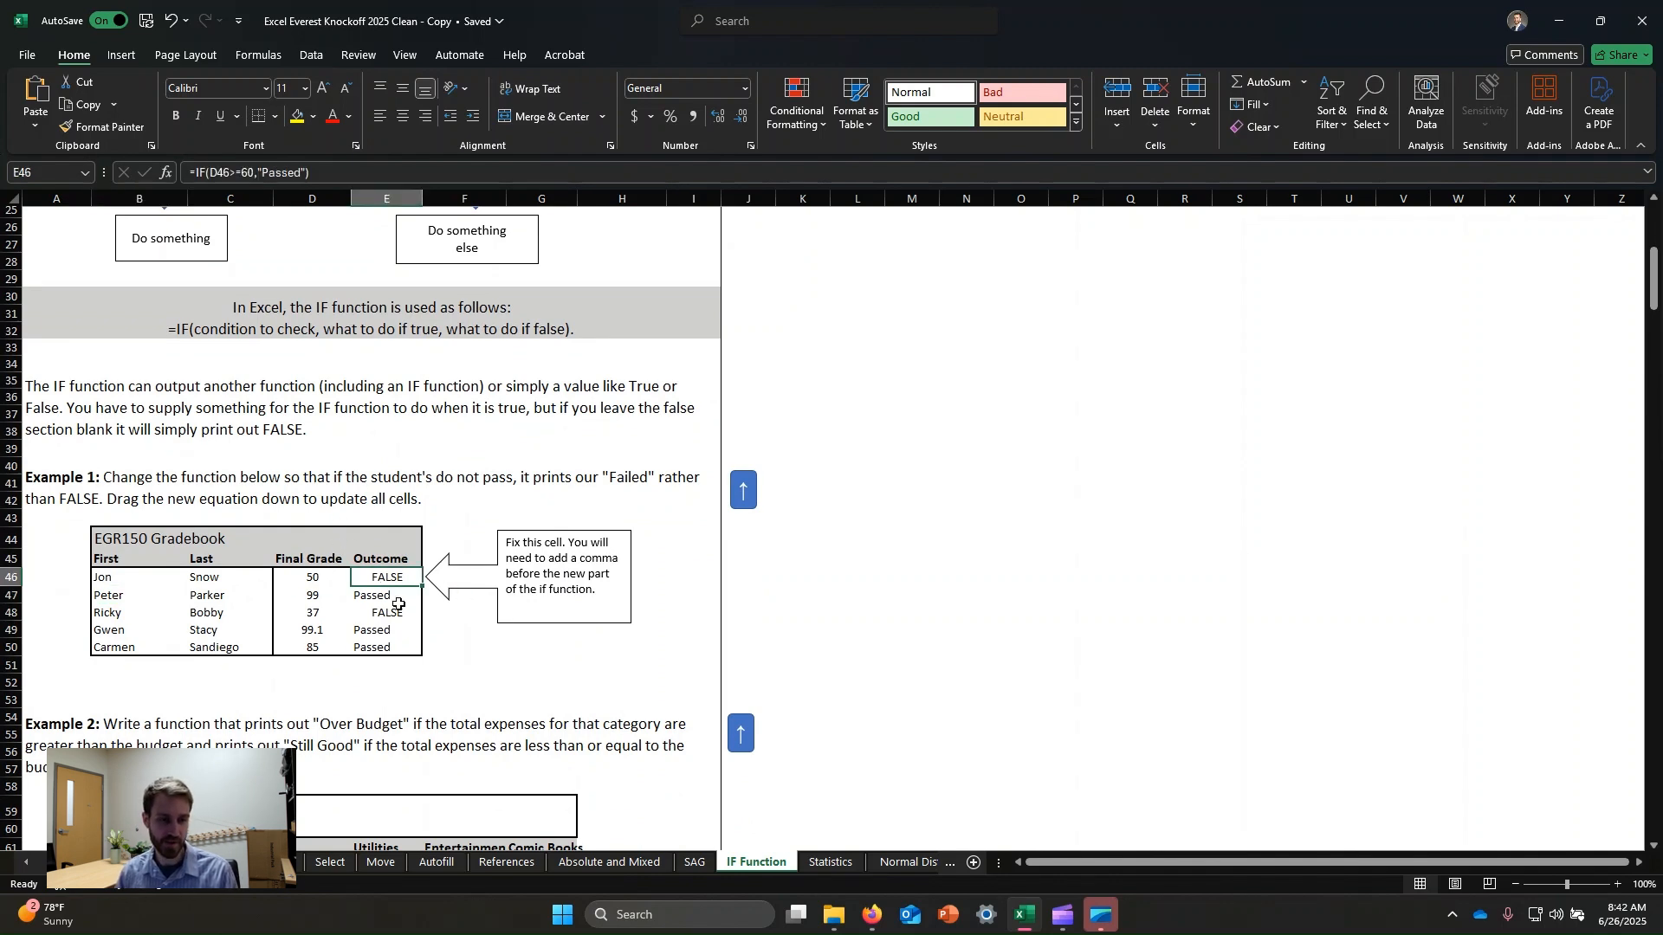
left_click(394, 612)
left_click(302, 595)
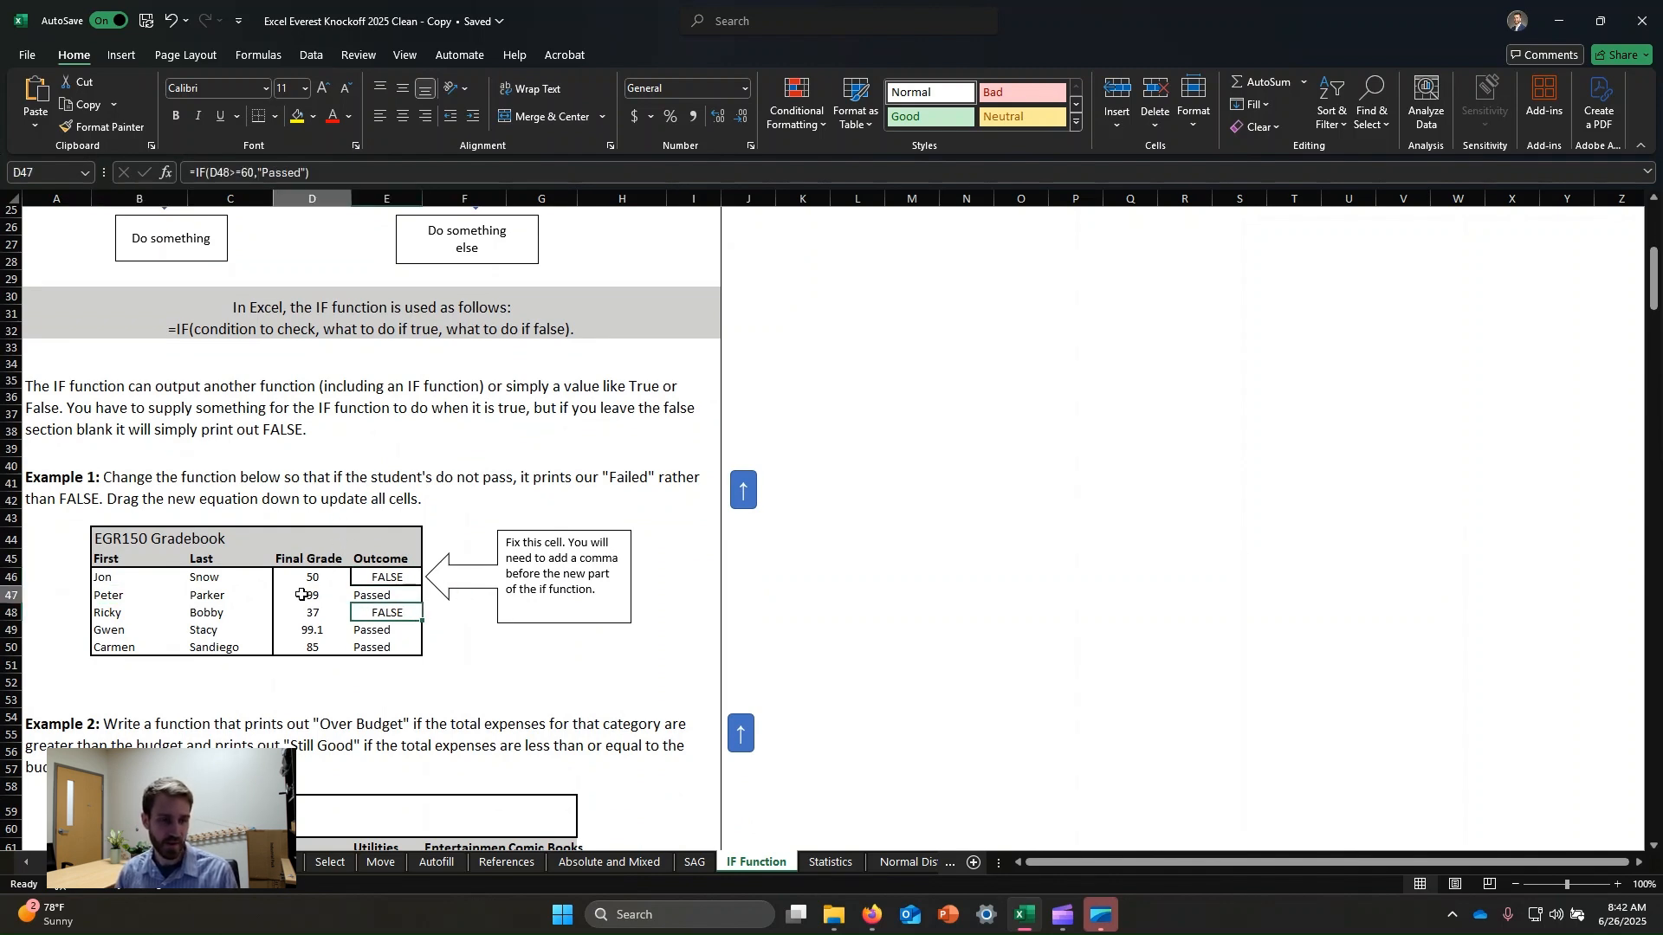
left_click(375, 579)
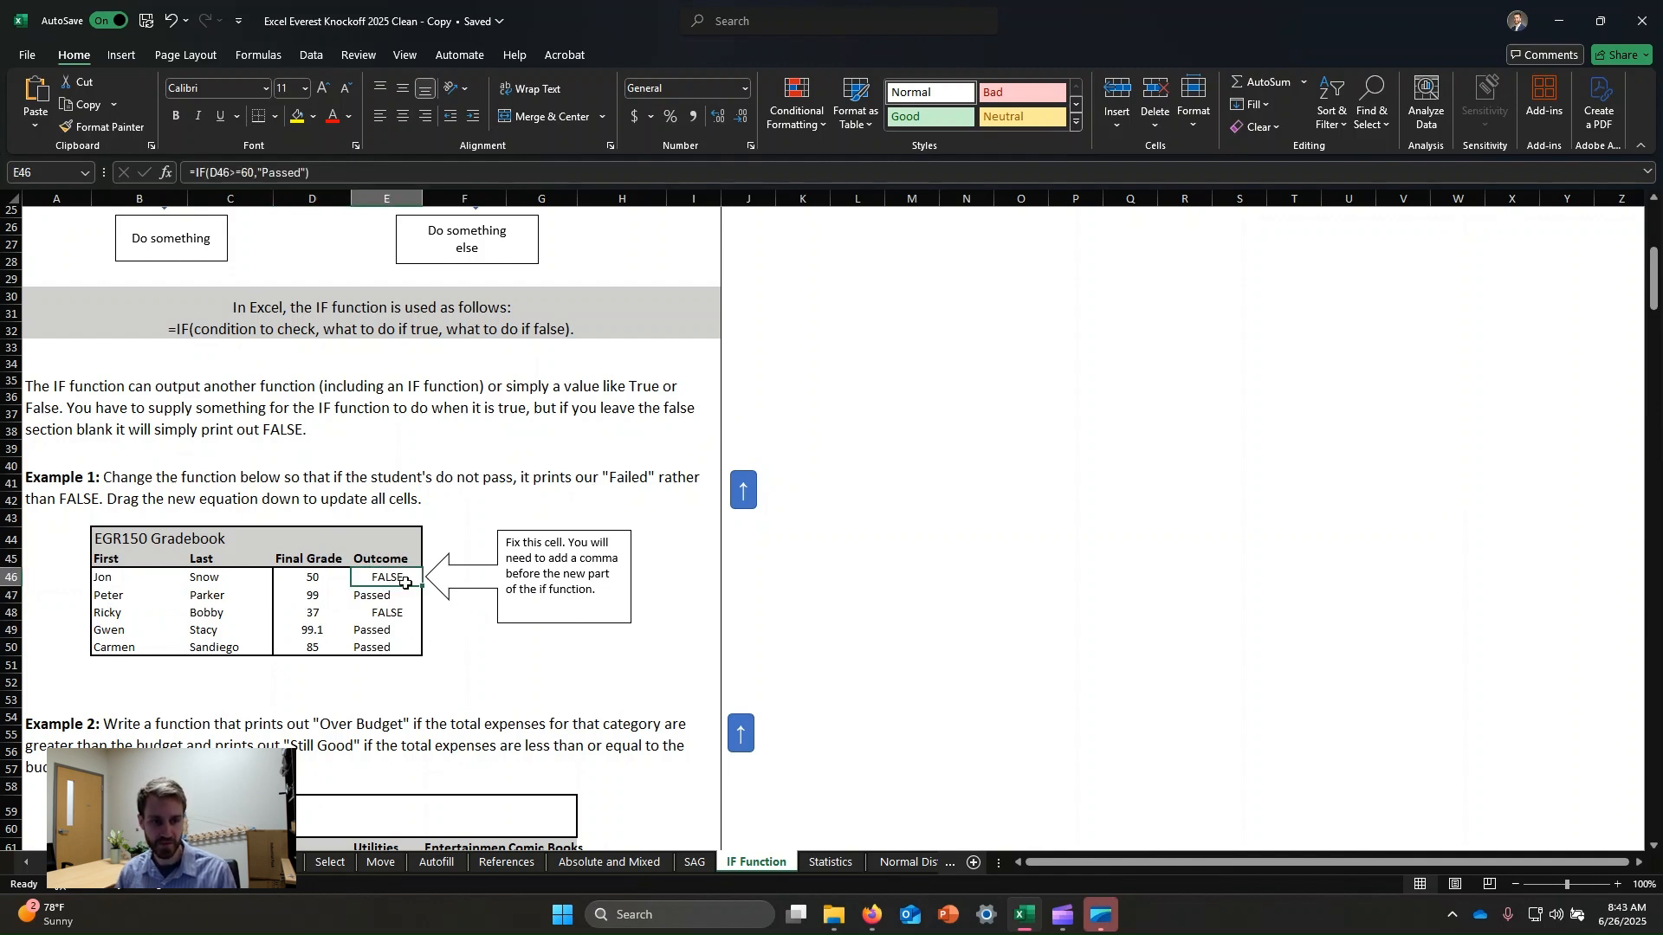
left_click(380, 595)
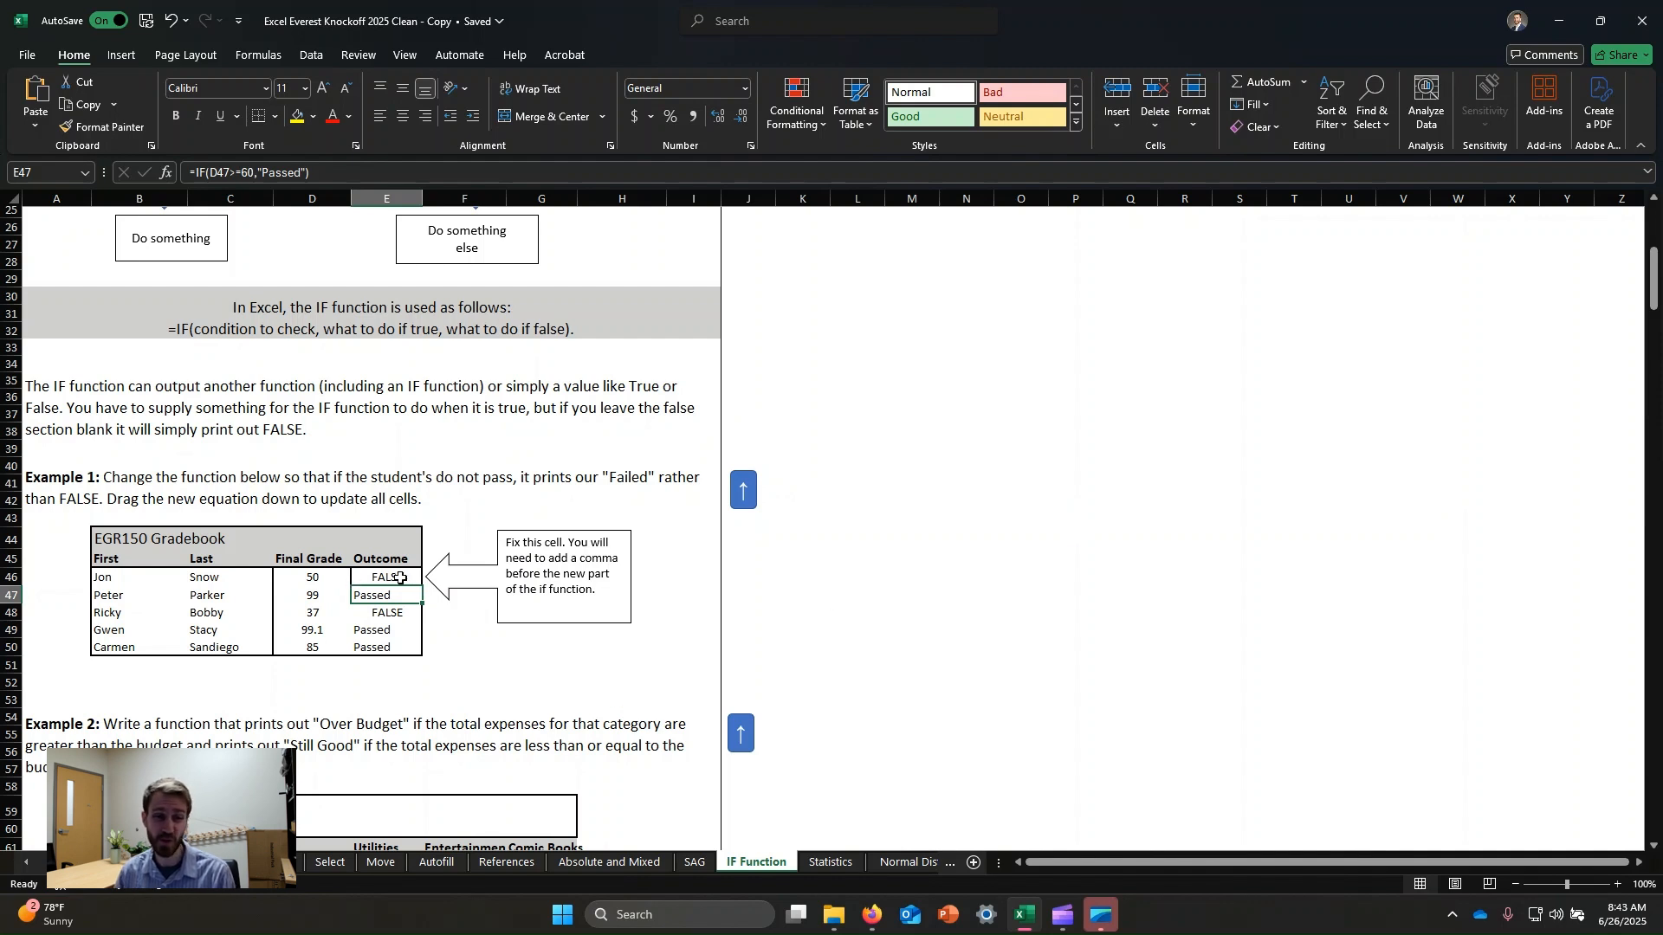
left_click(403, 578)
left_click(379, 596)
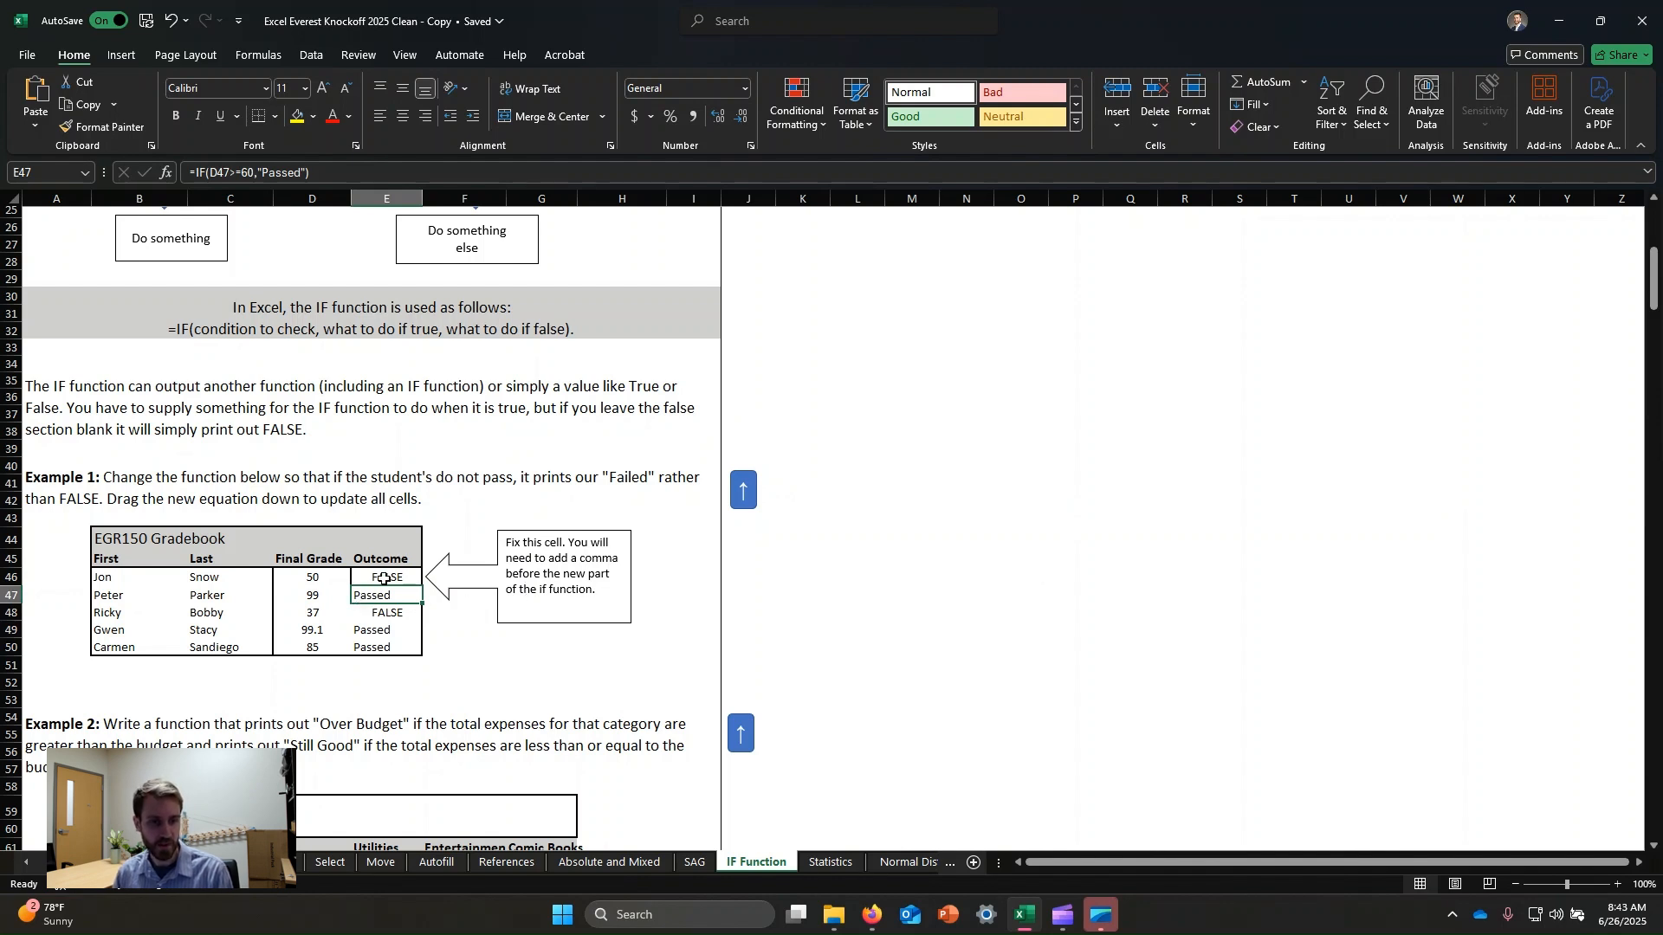
left_click_drag(392, 589, 396, 581)
left_click(872, 508)
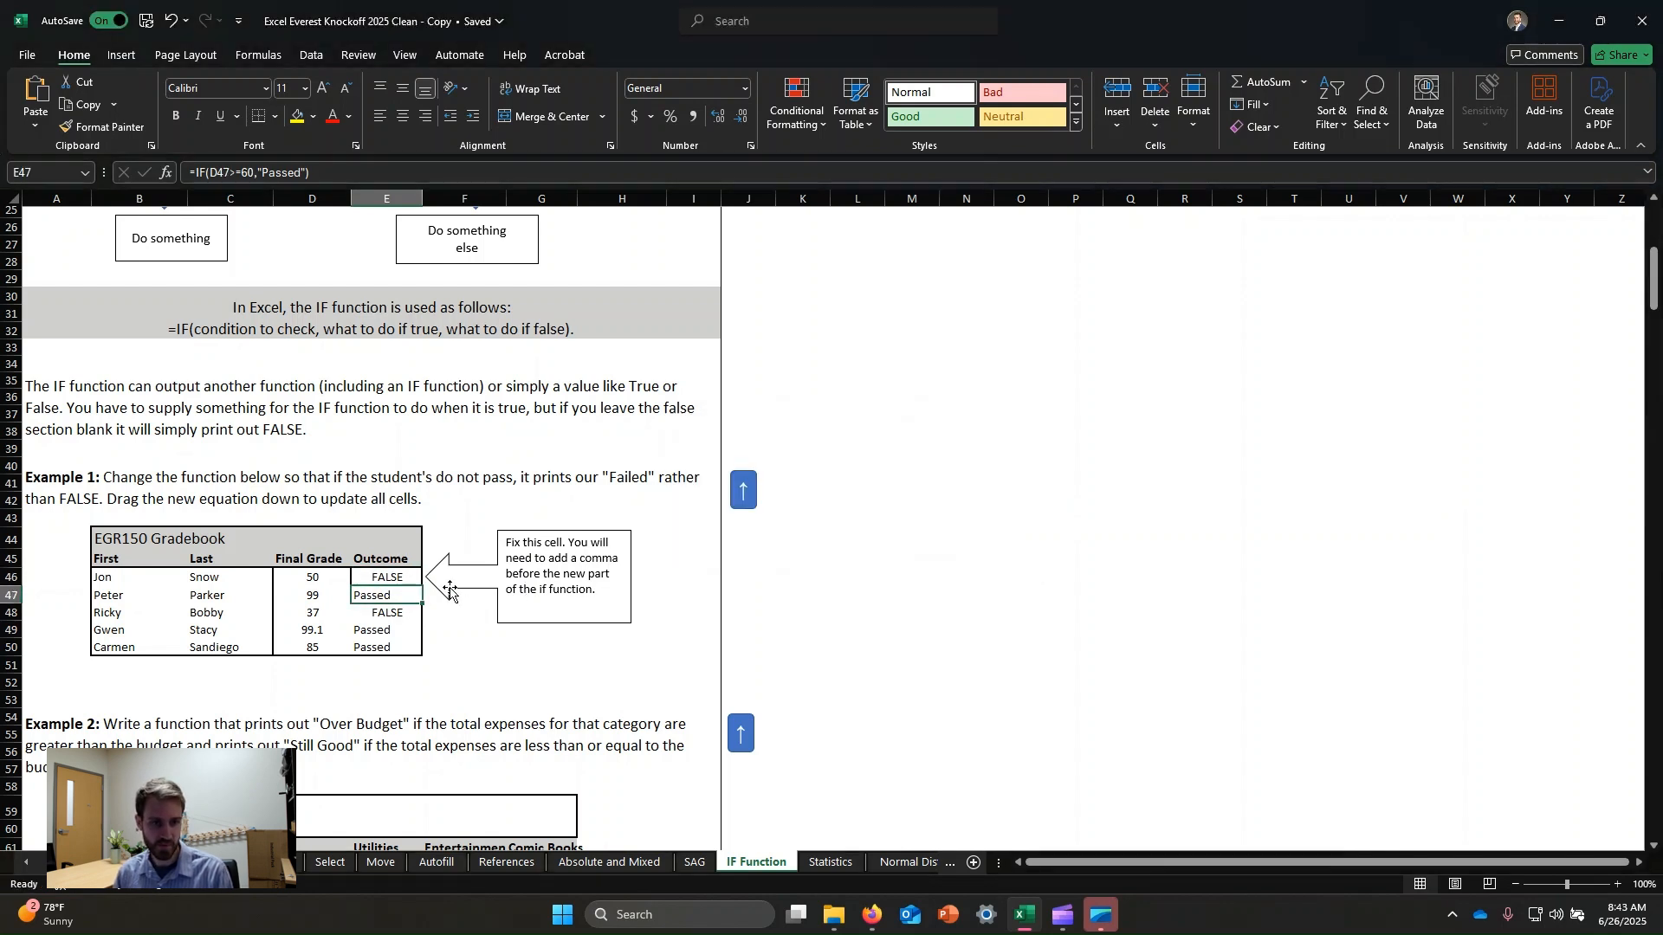
Edit Jon's Outcome formula to =IF(D46>=60,"Passed","Failed") so failing students show Failed.
left_click(396, 578)
left_click(333, 178)
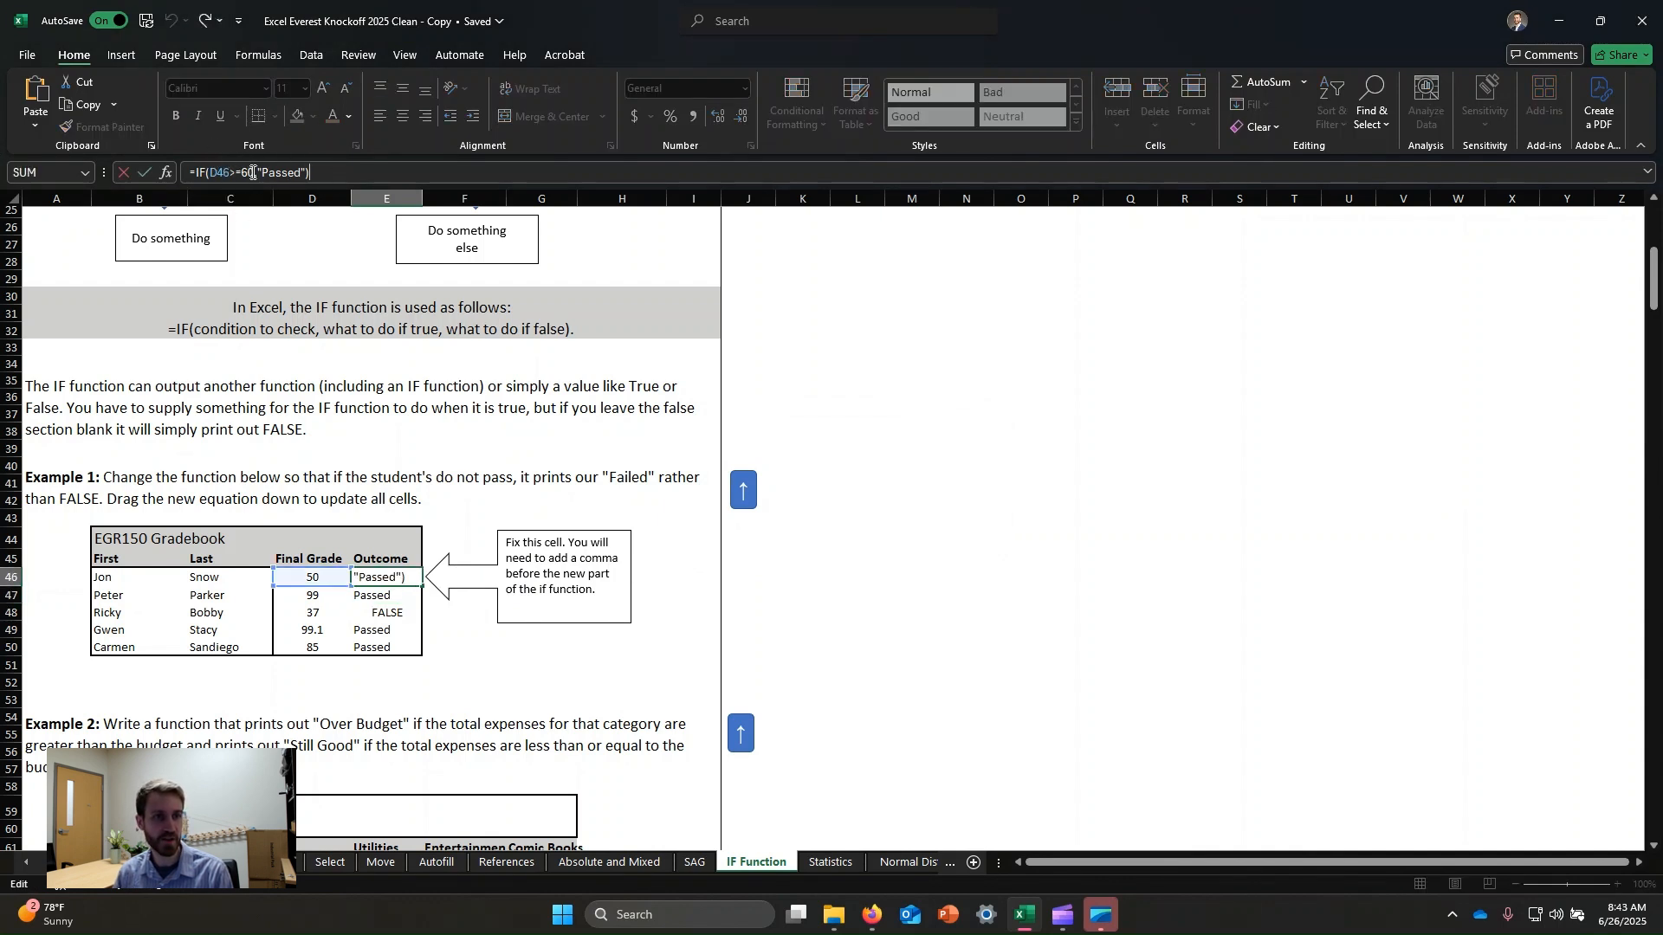
left_click_drag(254, 172, 209, 173)
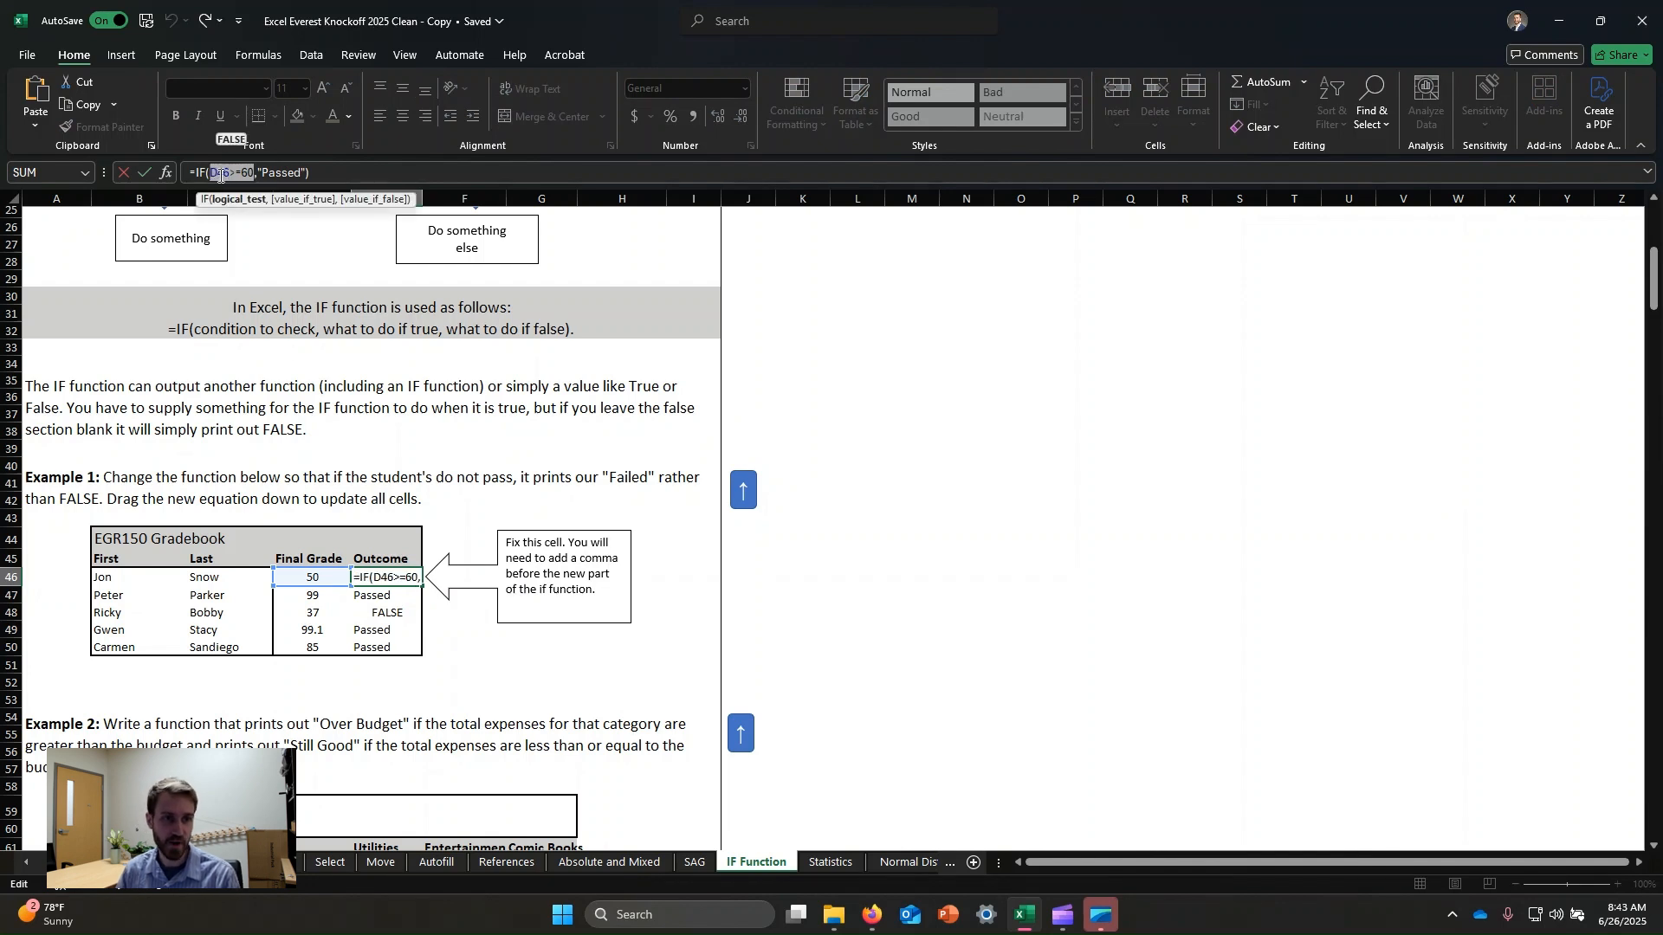
left_click(304, 172)
left_click_drag(305, 172, 258, 167)
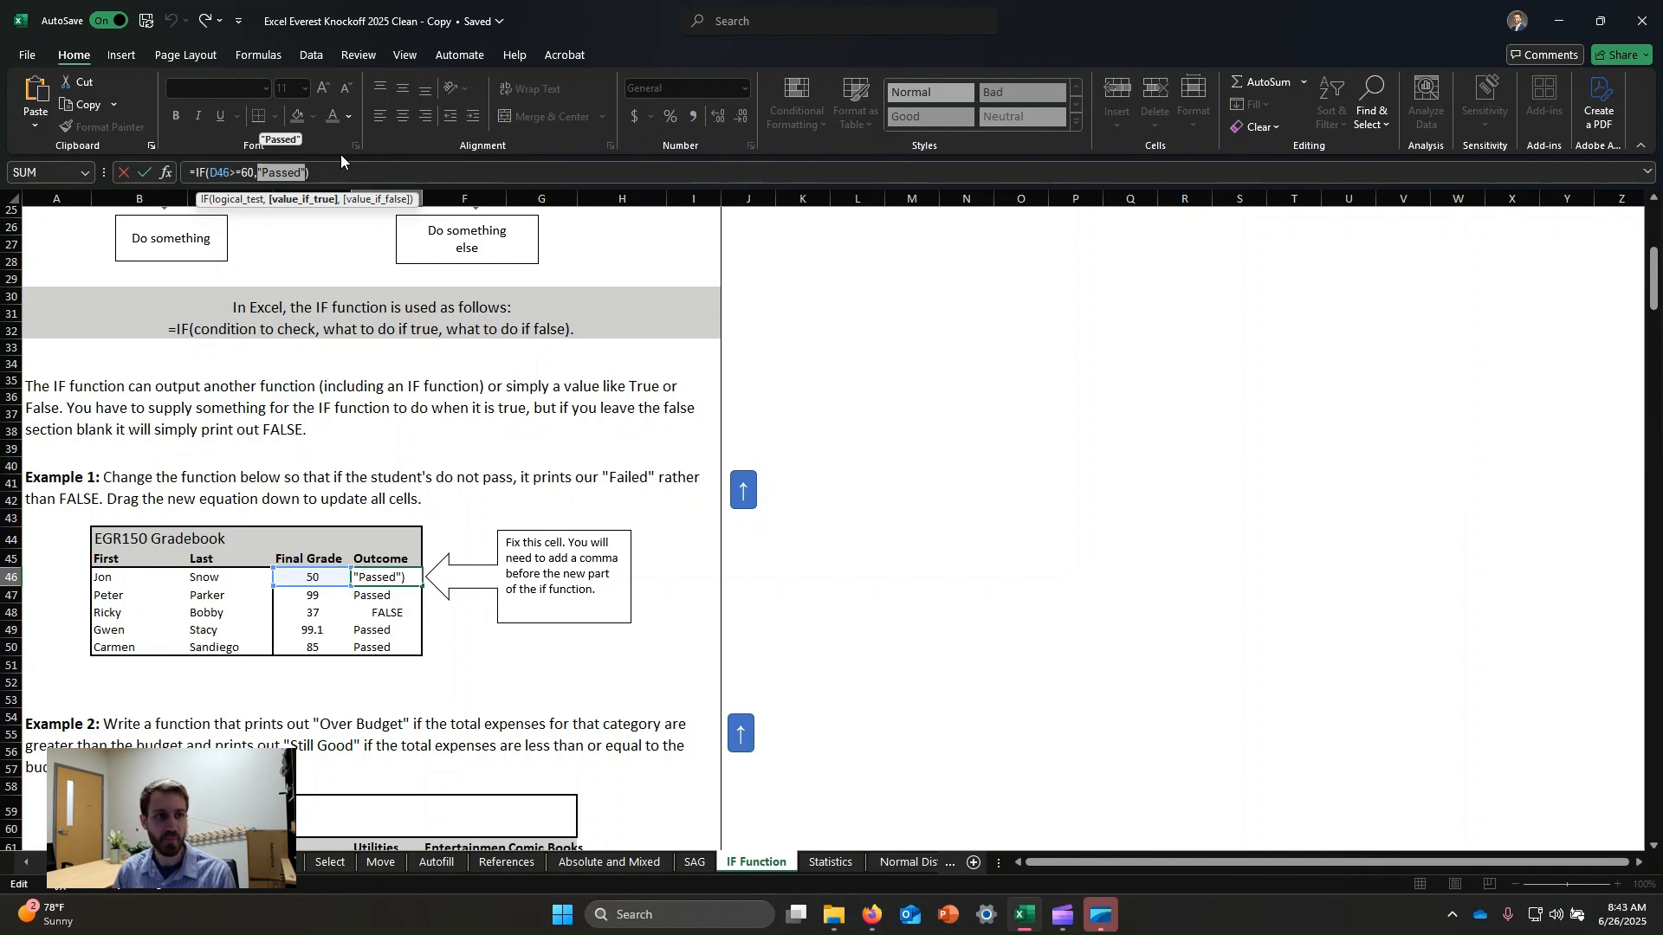
key("Right")
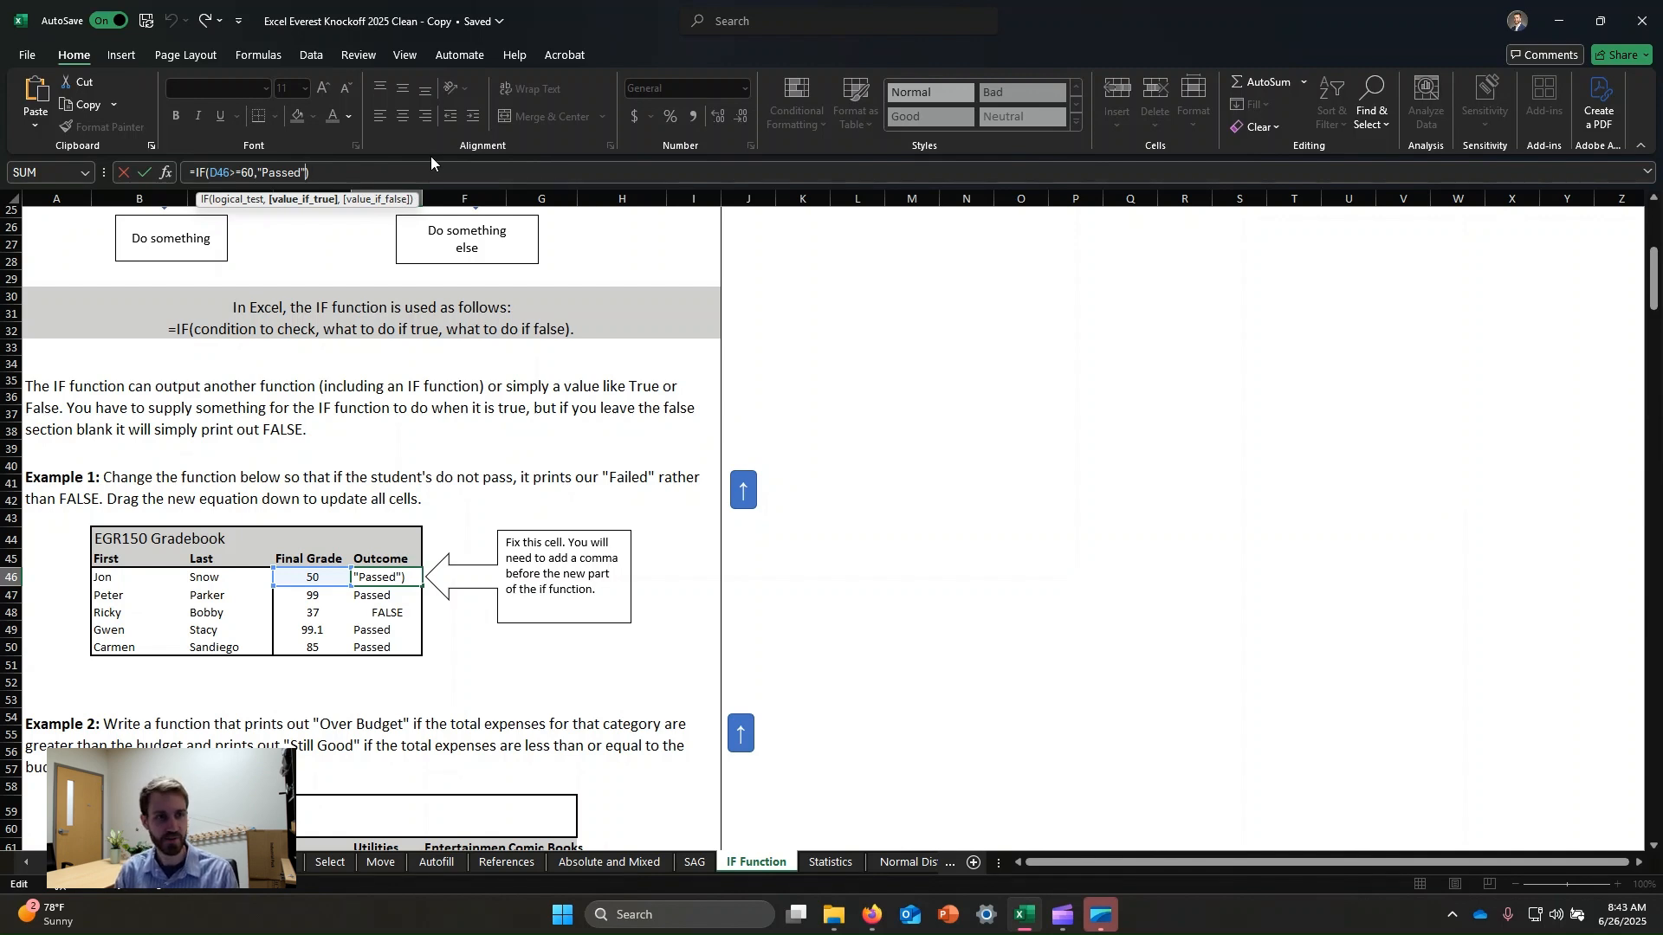
type(",")
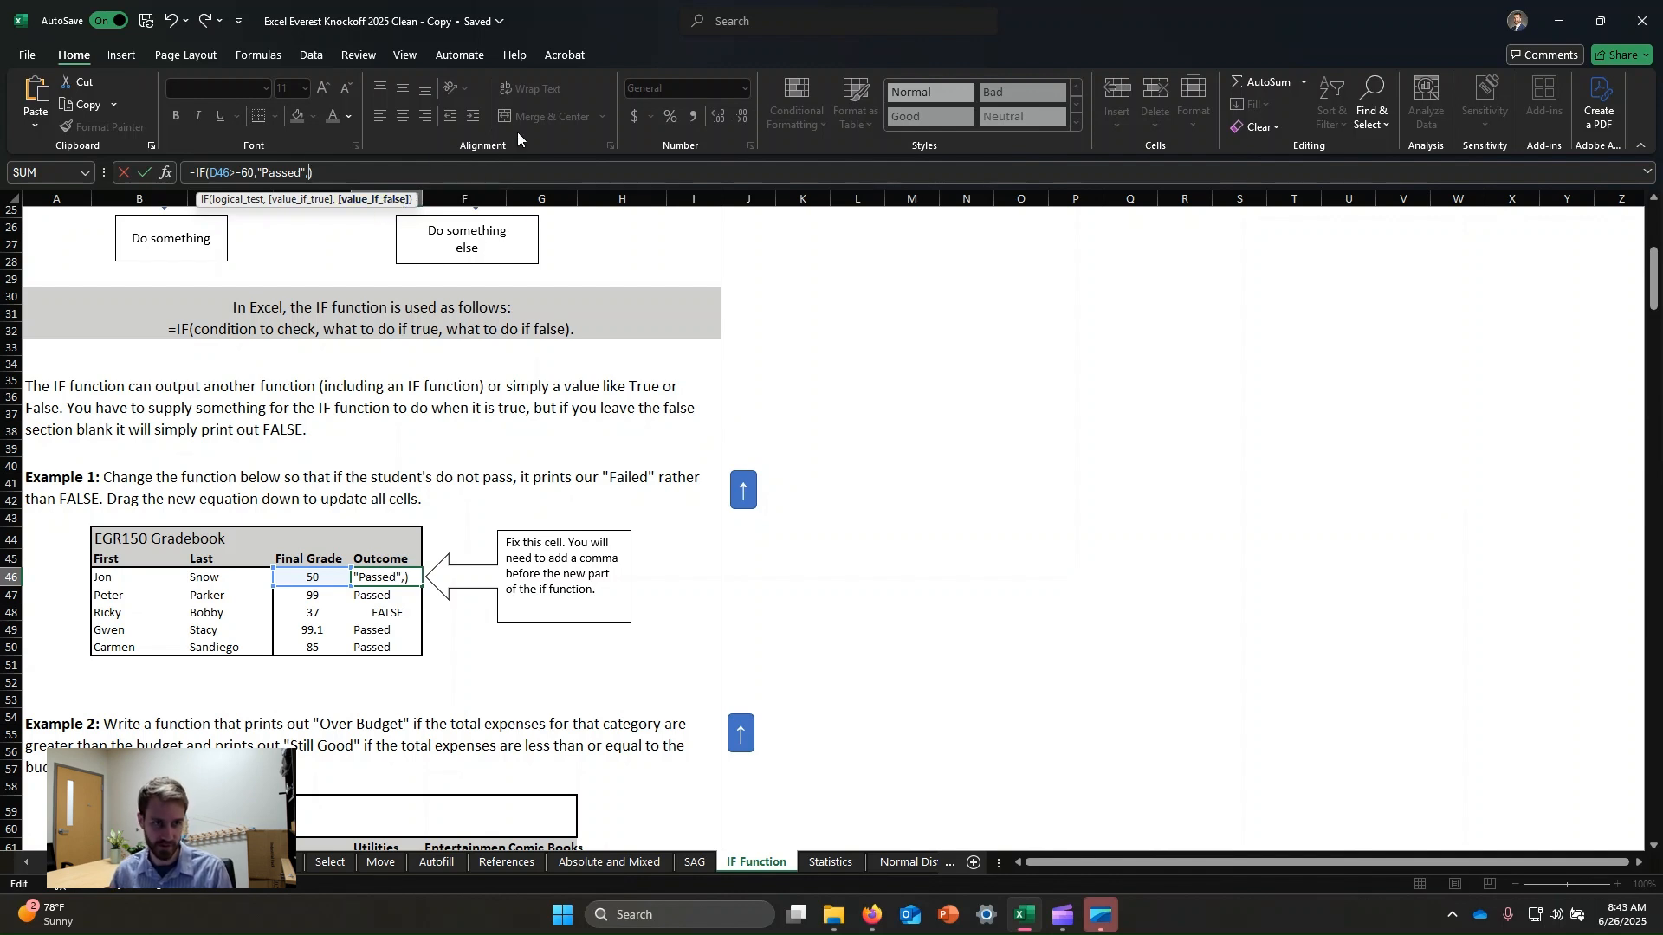
type("\"")
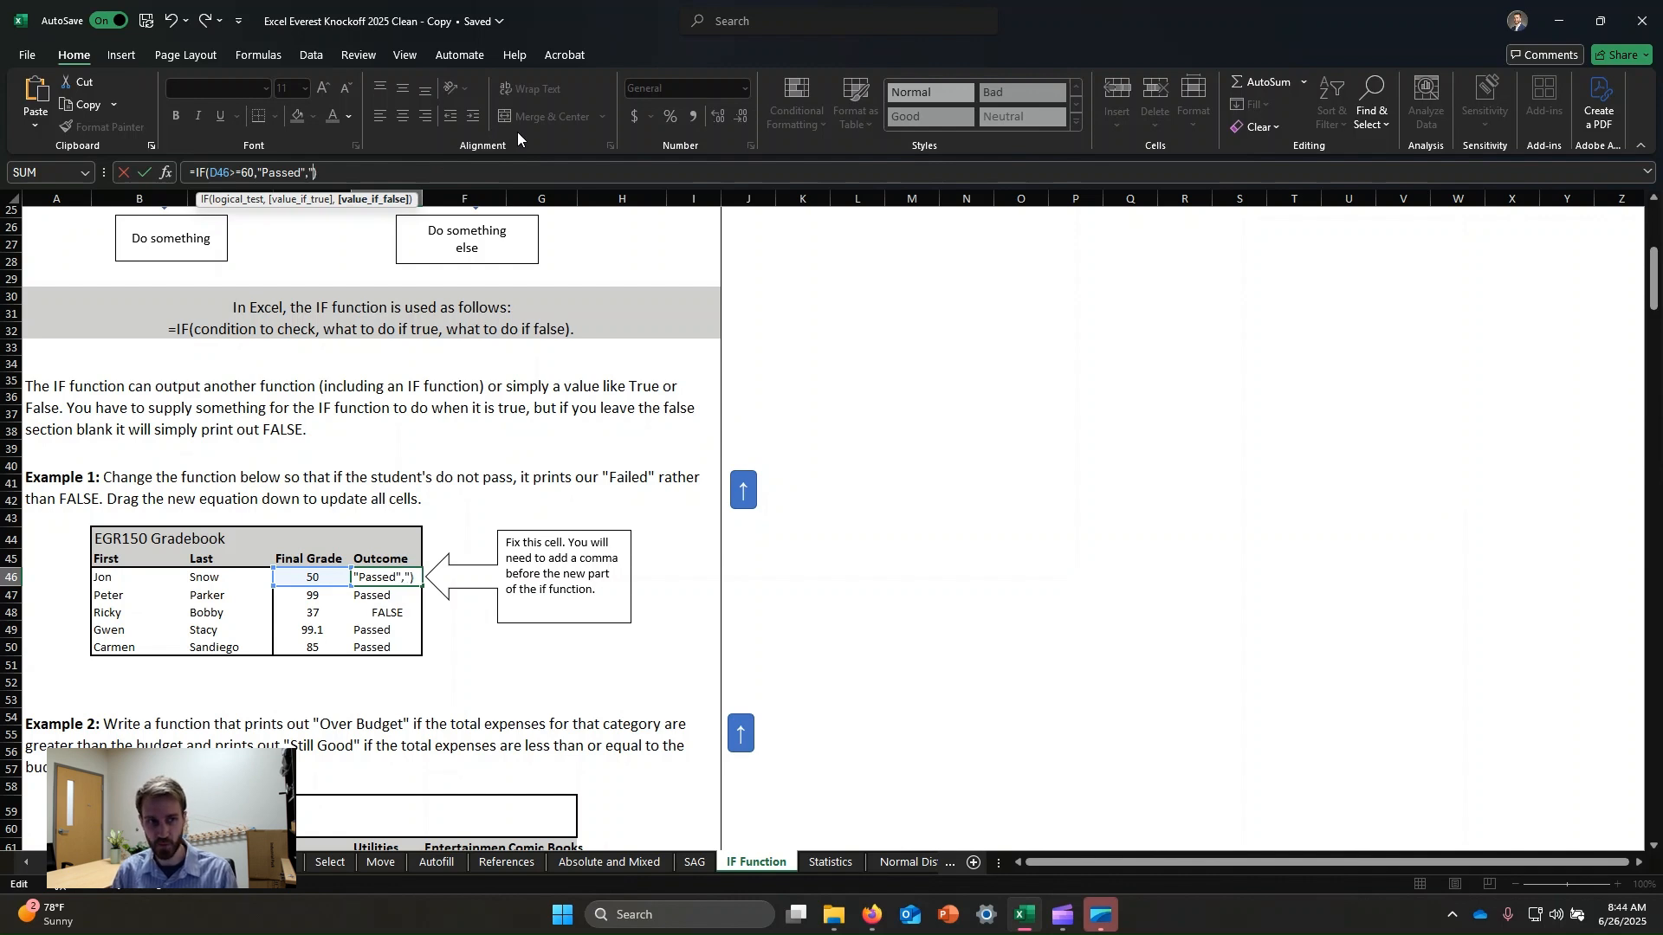
type("Pass")
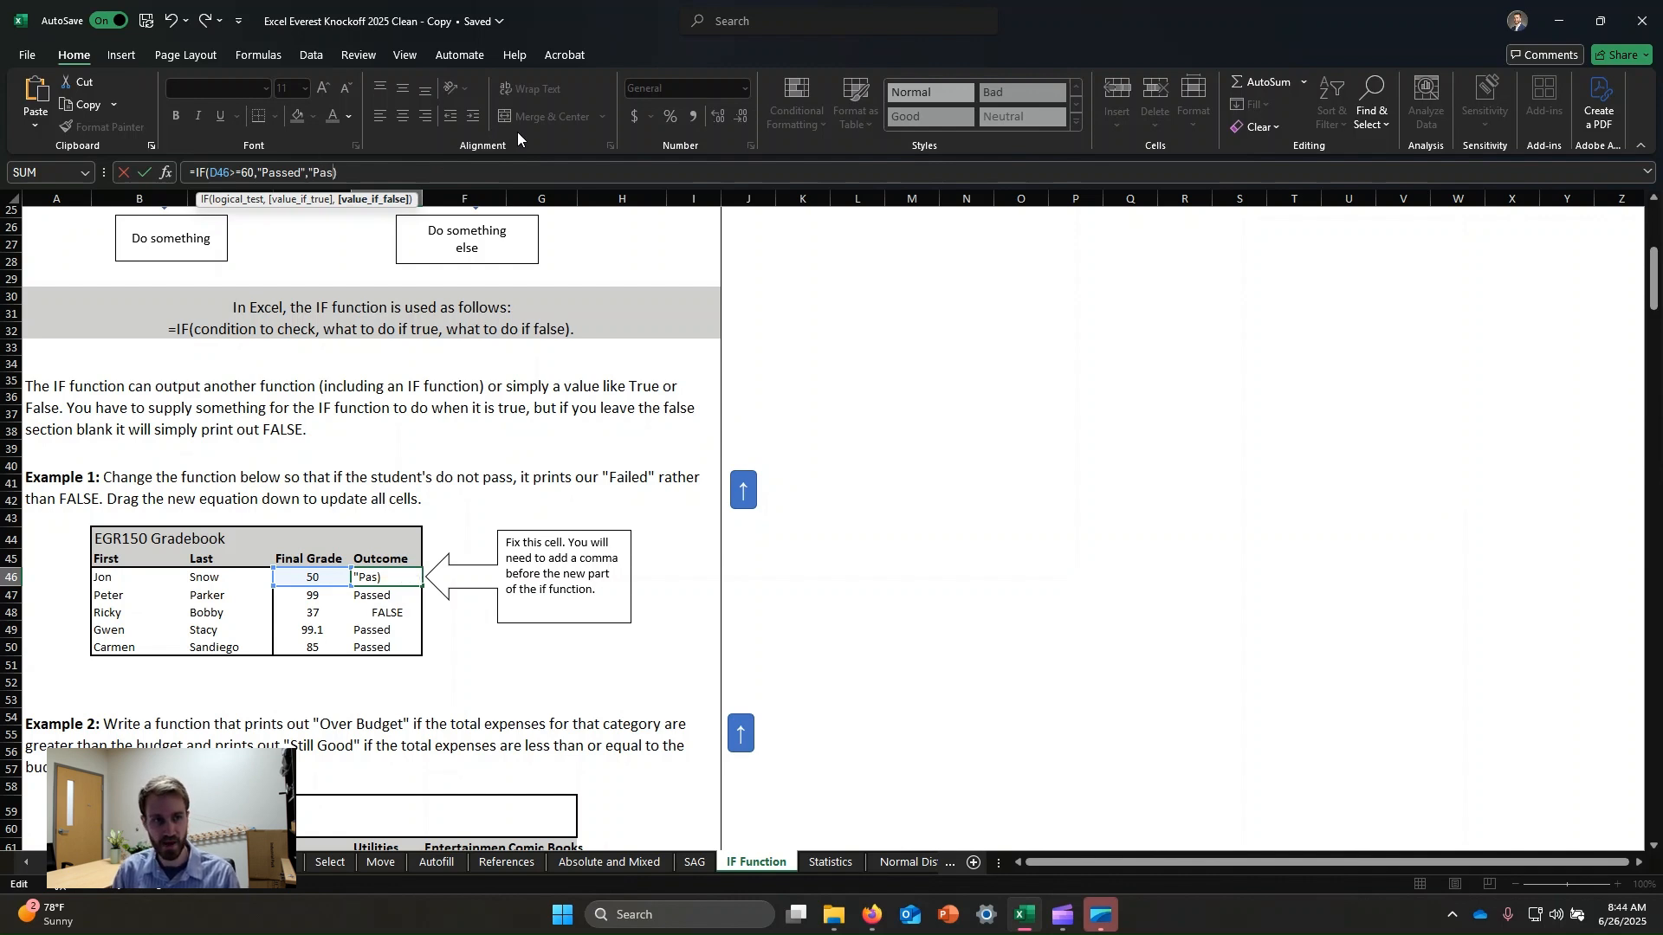
key("BackSpace")
key("BackSpace")
key("BackSpace")
key("BackSpace")
type("Failed\"")
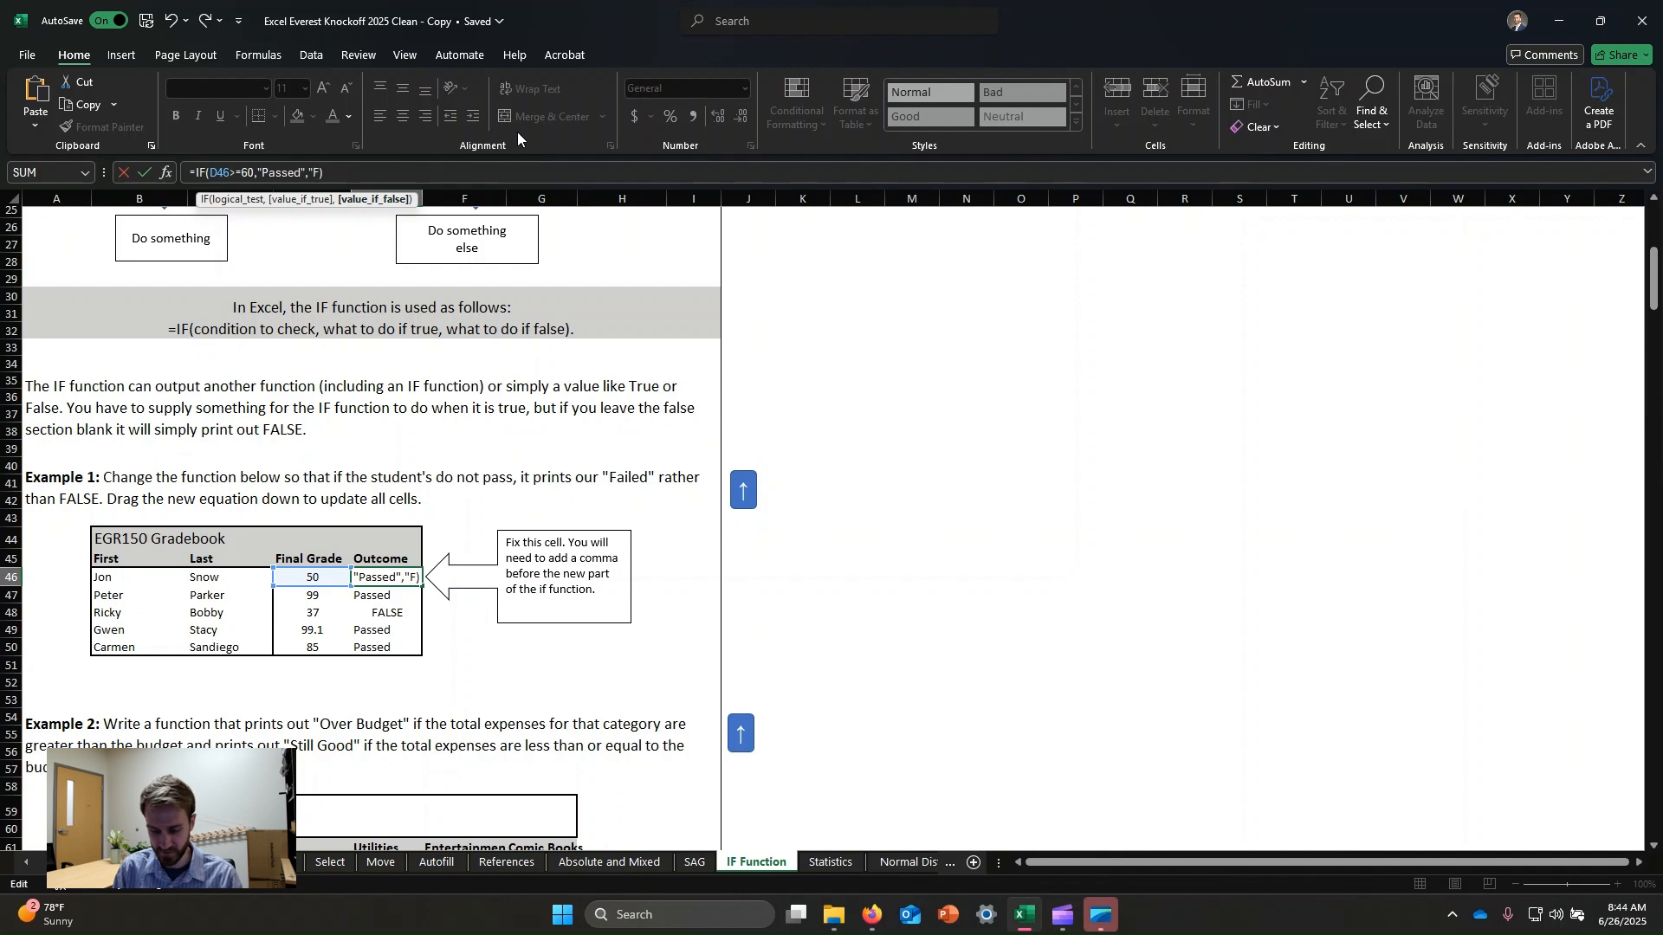
type("\"")
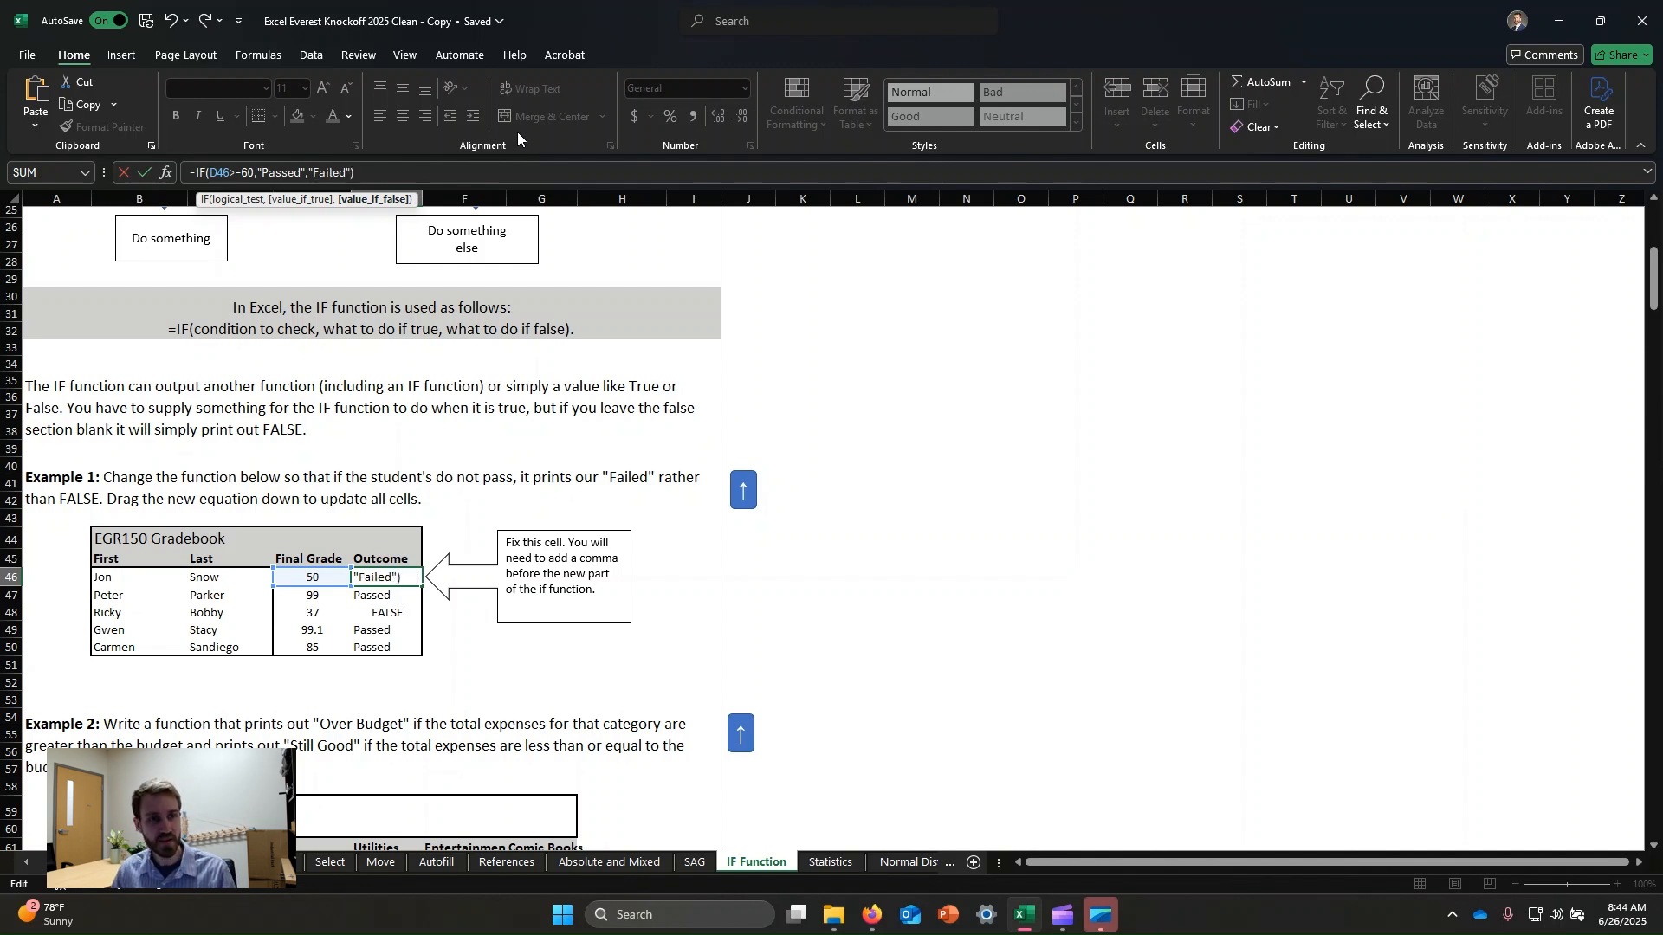
key("Return")
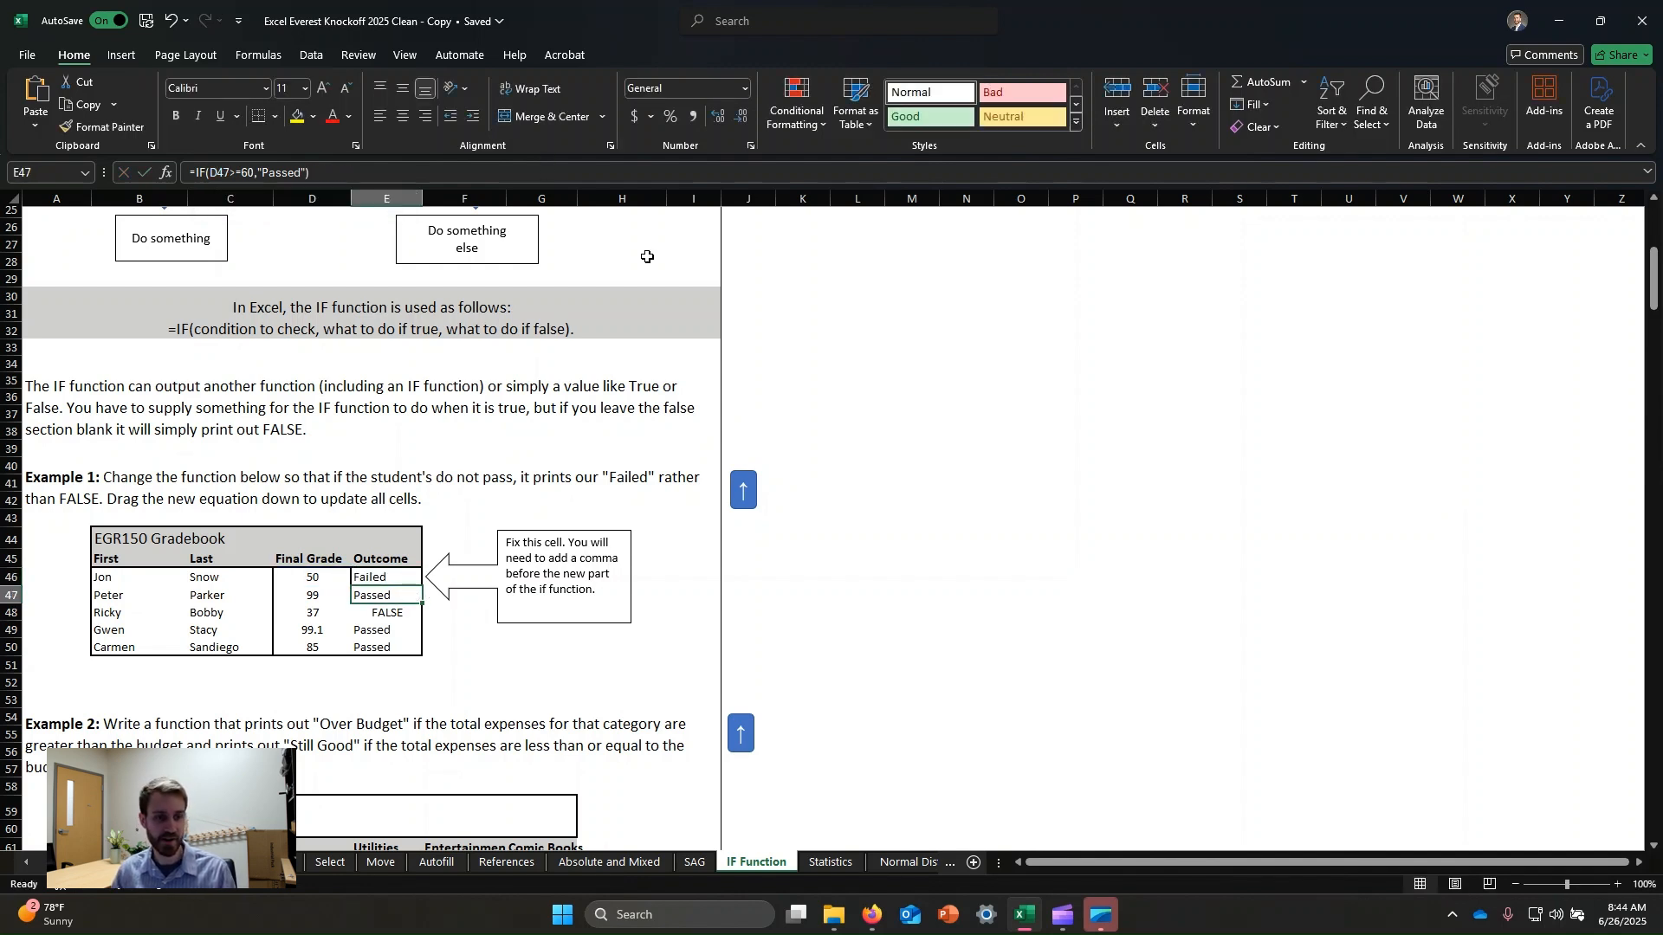
Review the corrected Outcome formula and its grade reference.
left_click(367, 579)
left_click(313, 578)
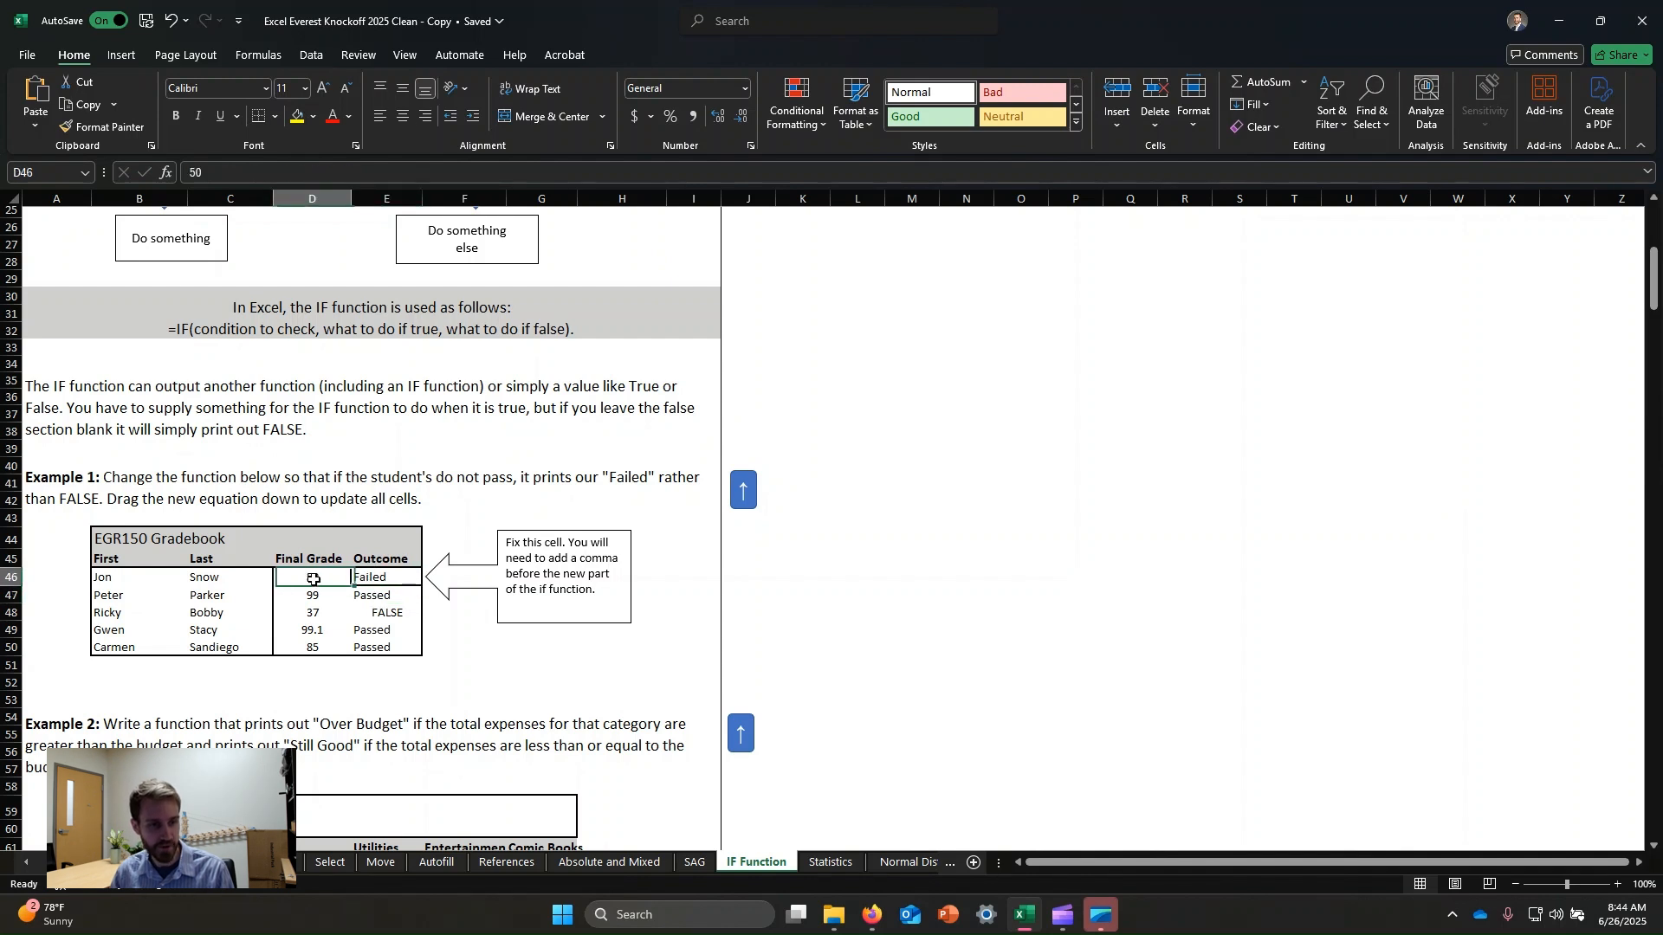
left_click(390, 582)
left_click(248, 173)
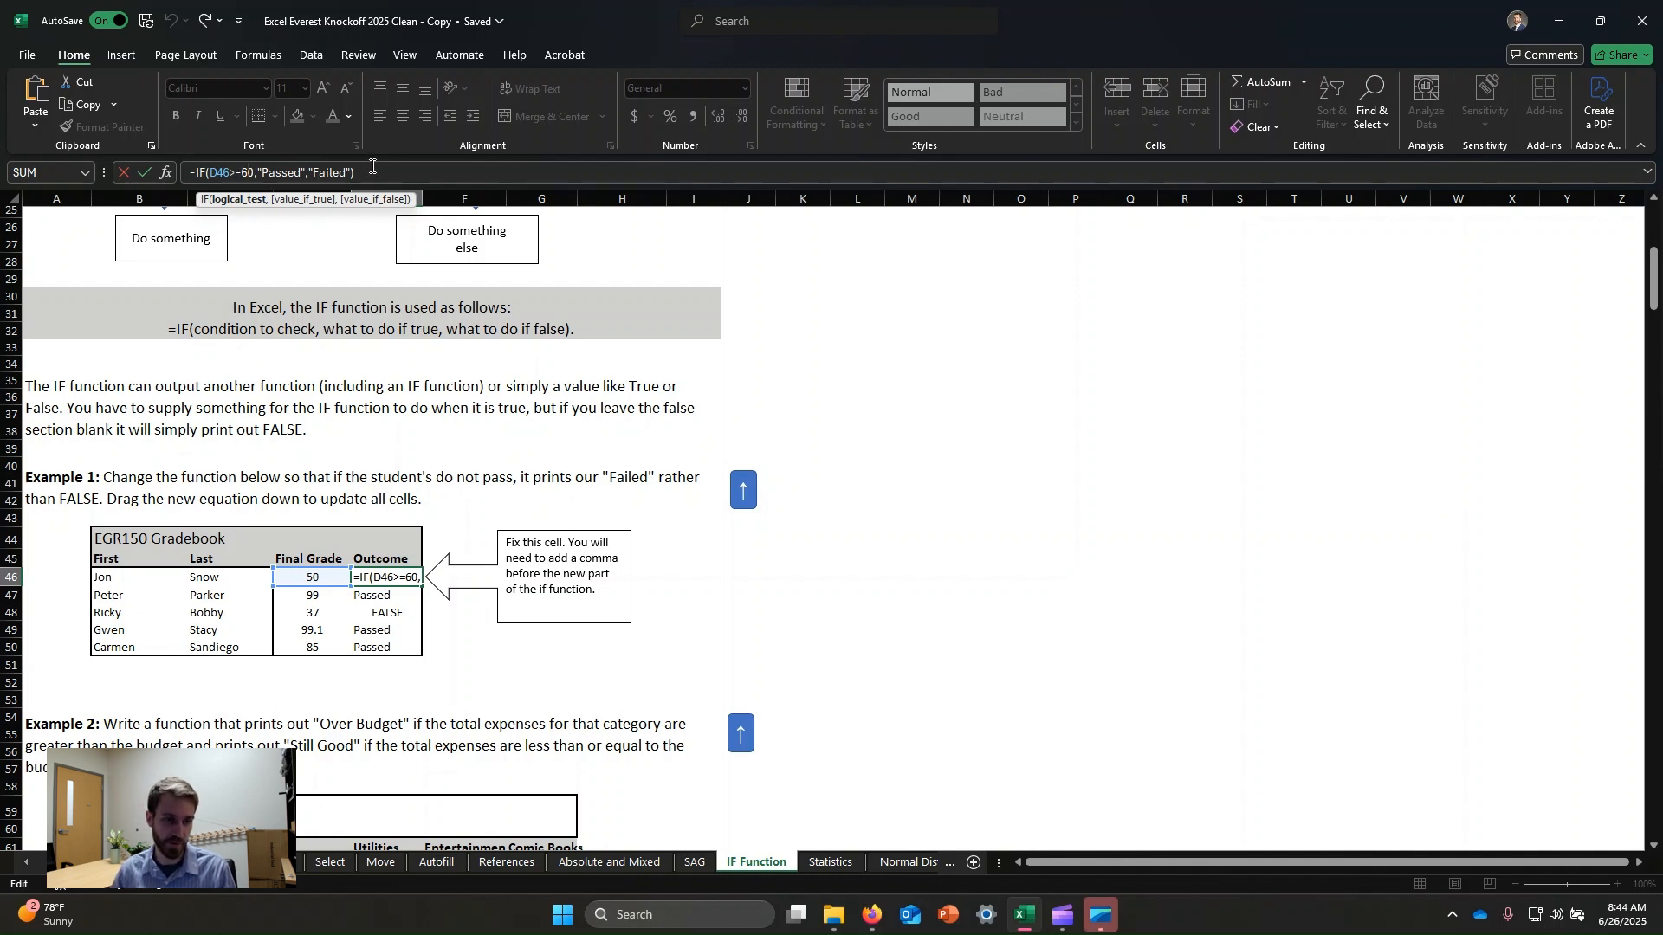
key("Return")
Fill the corrected Outcome formula down through Carmen's row.
left_click(402, 575)
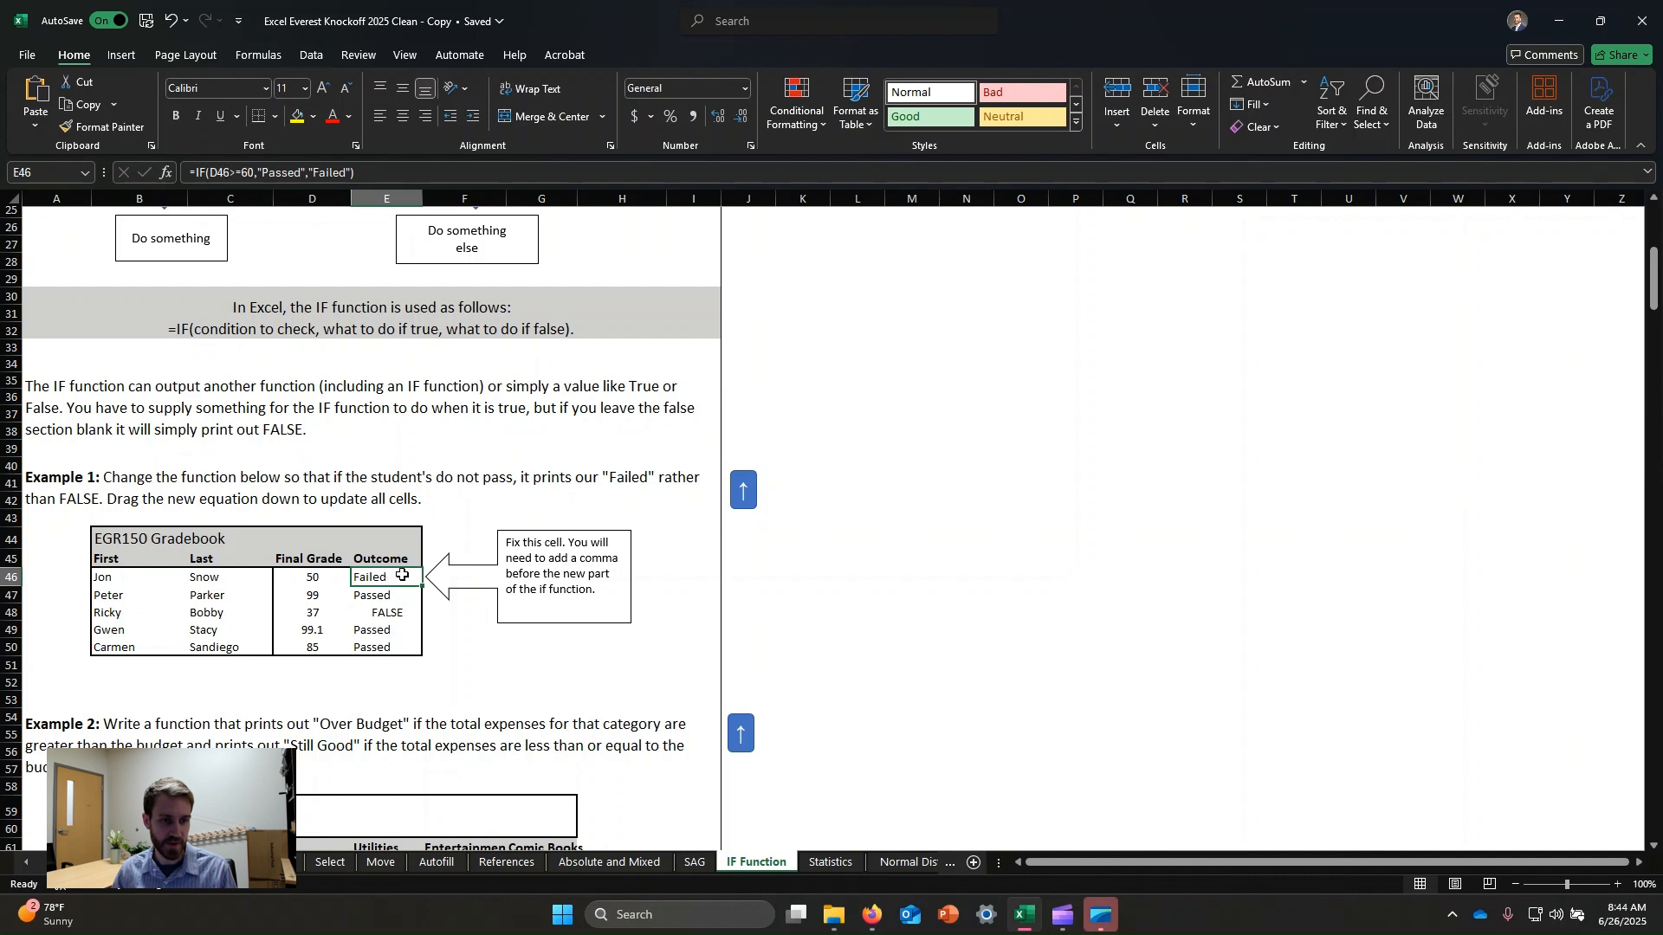
left_click_drag(422, 587, 422, 658)
left_click(520, 706)
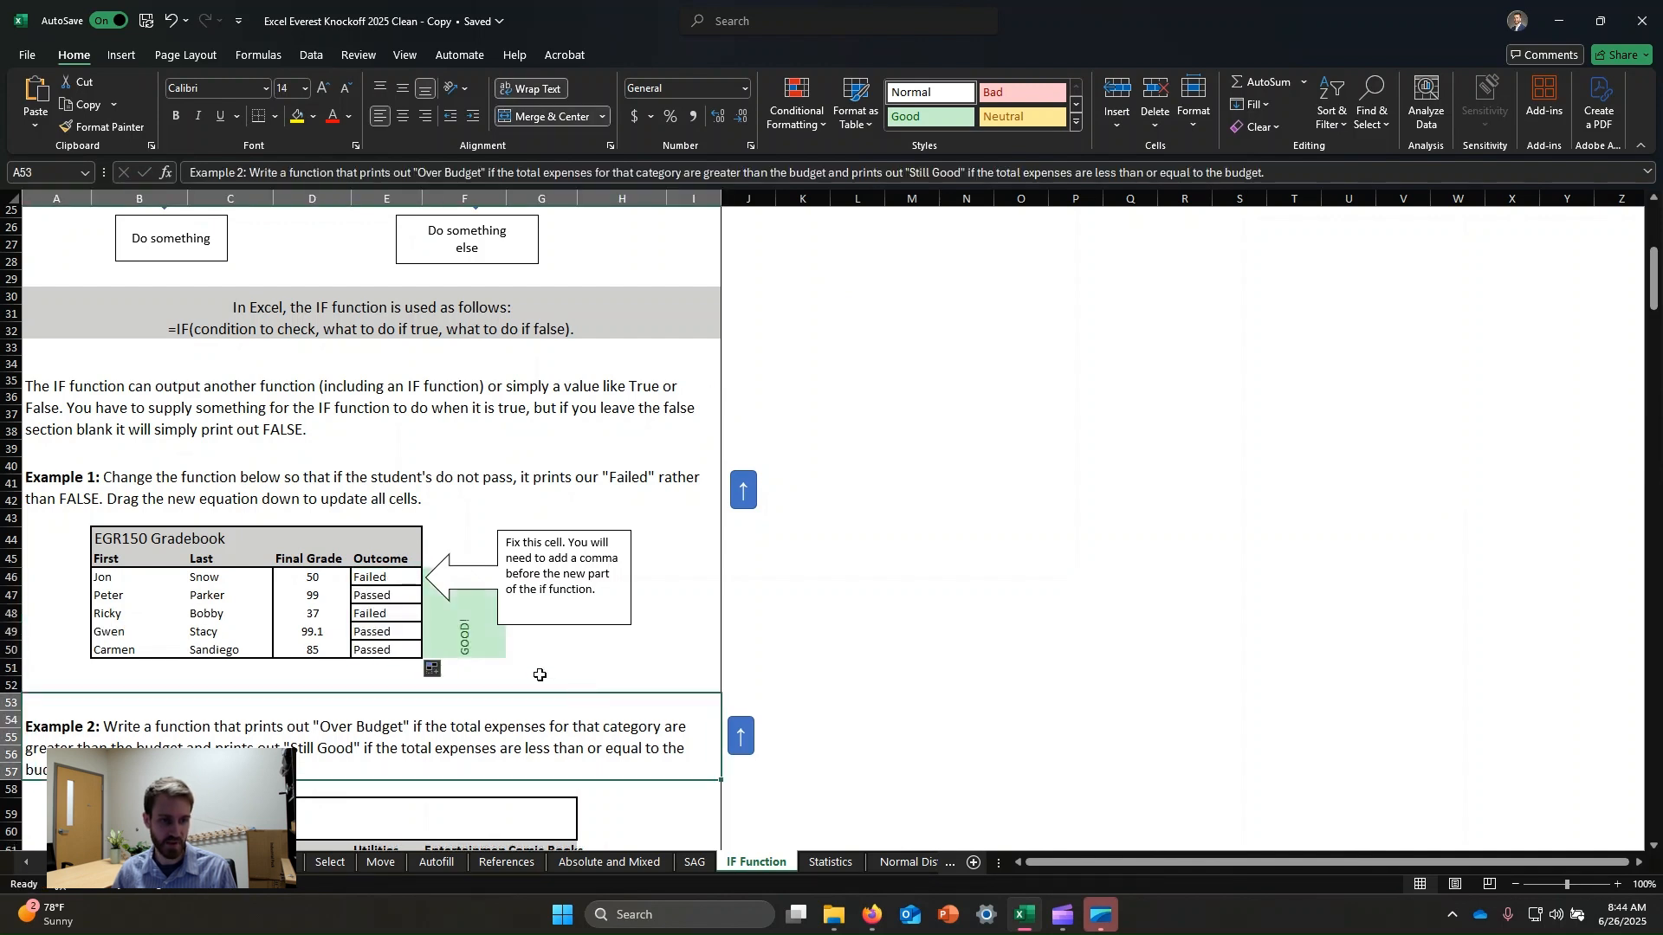
Check the filled Outcome formulas in the rows below.
left_click(366, 589)
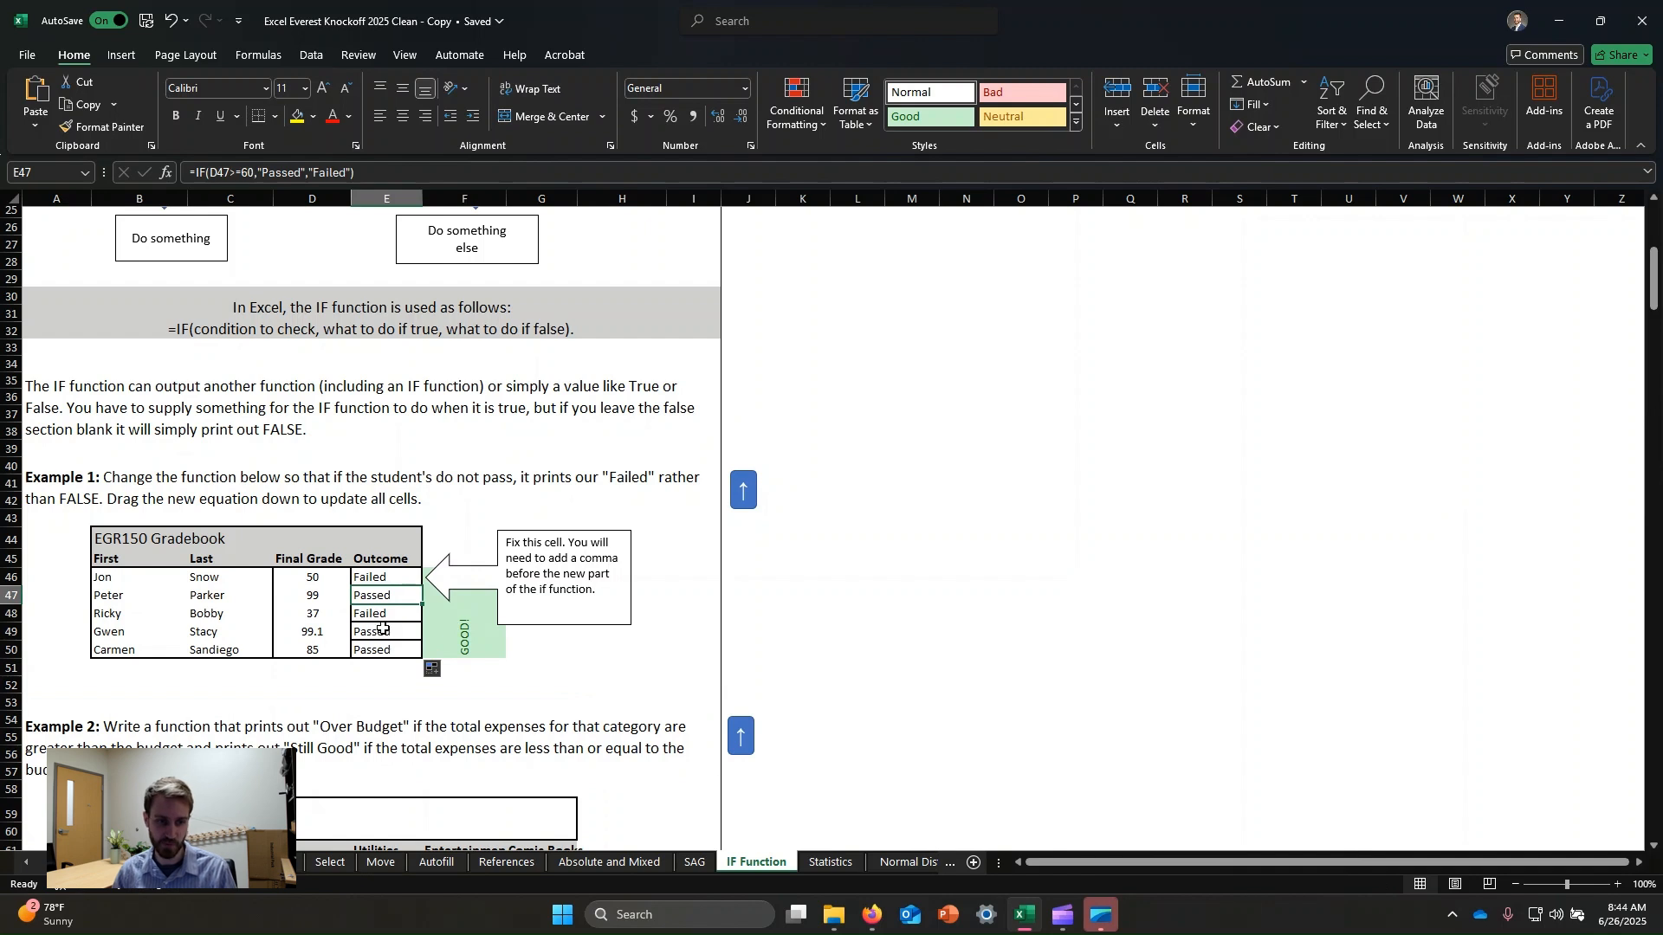
left_click(394, 613)
left_click(375, 573)
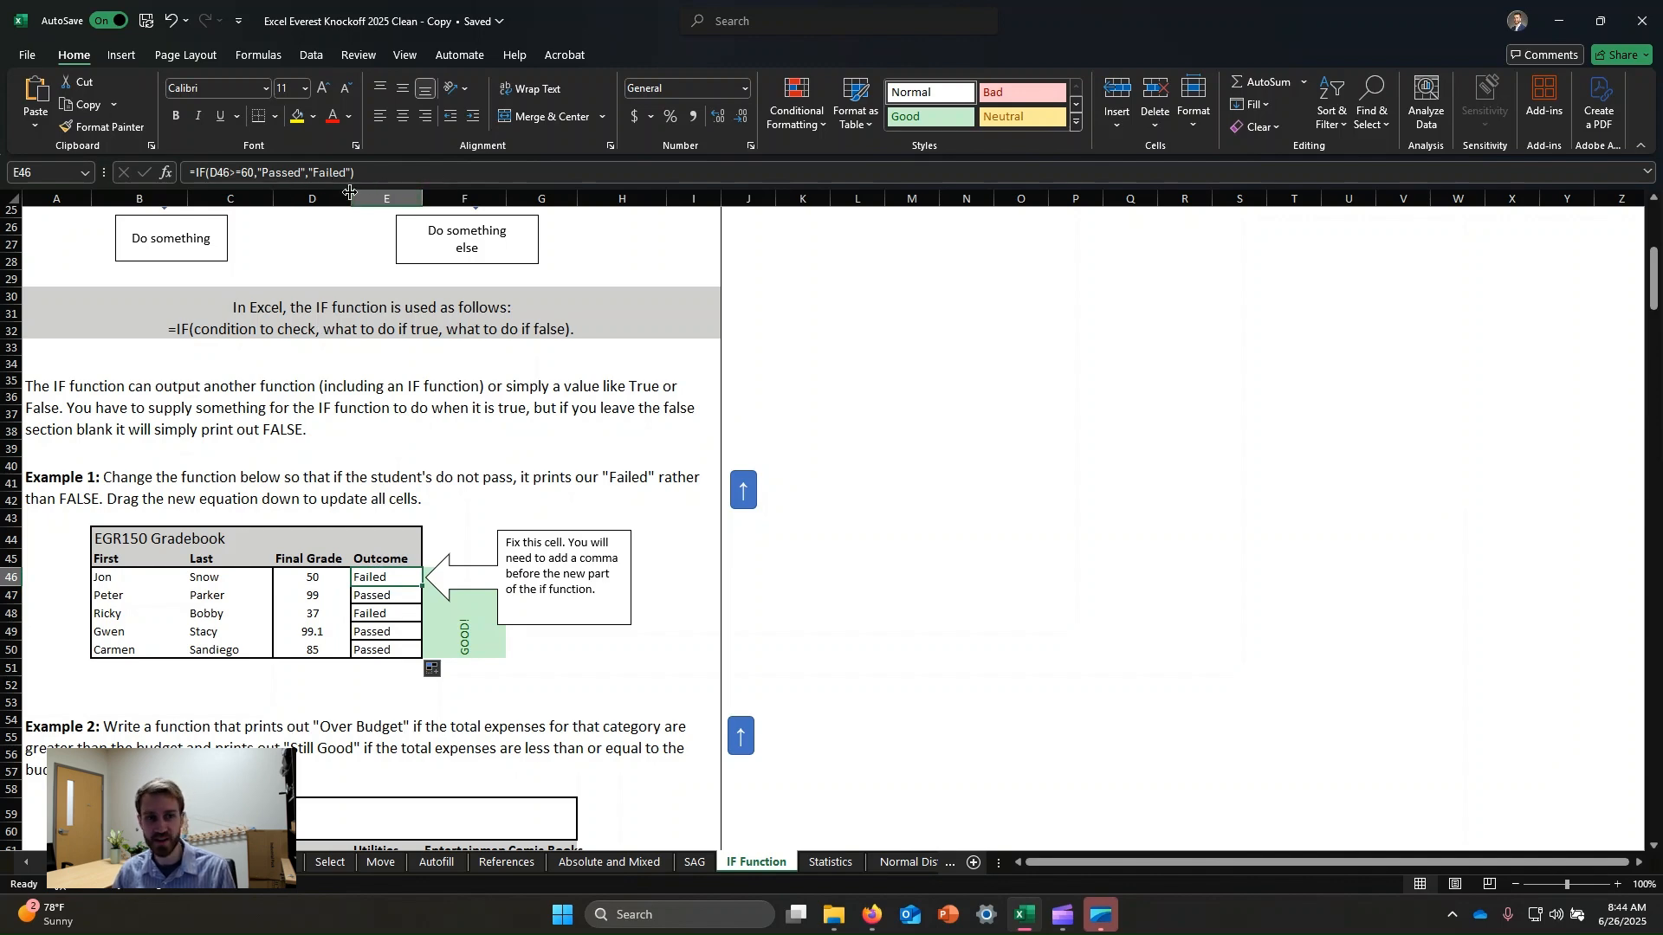
Enter =IF(C68>C62,"Over Budget","Still Good") in the Groceries Quick Check cell of the Monthly Expenses table.
scroll(509, 468, "down", 3)
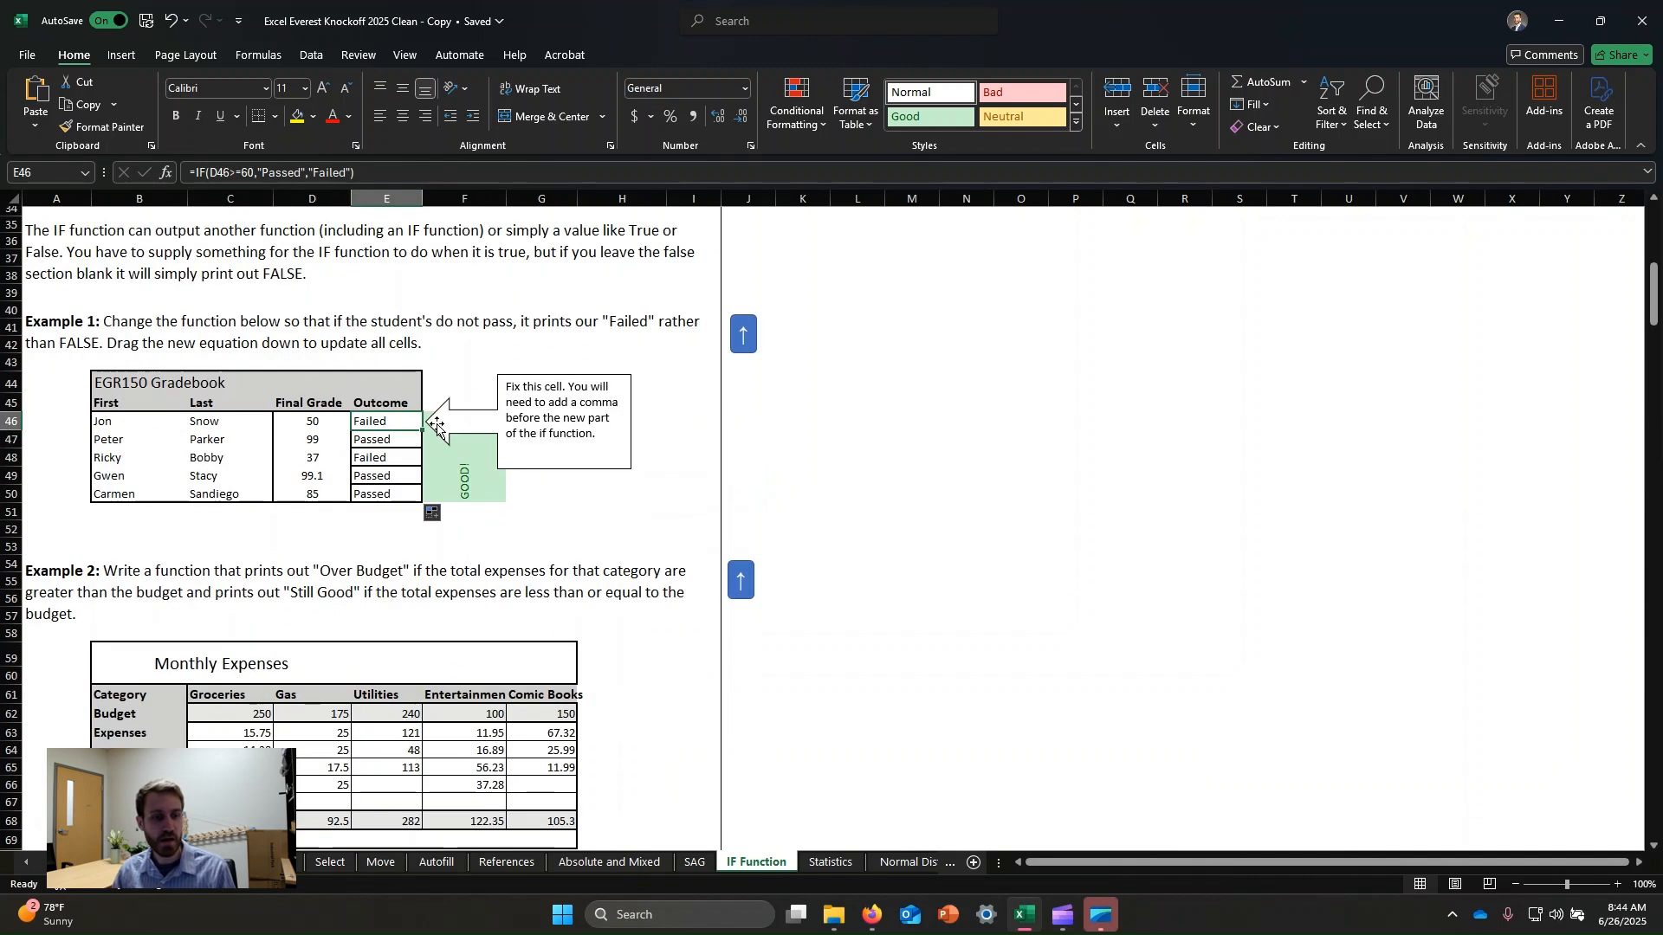
scroll(438, 427, "down", 4)
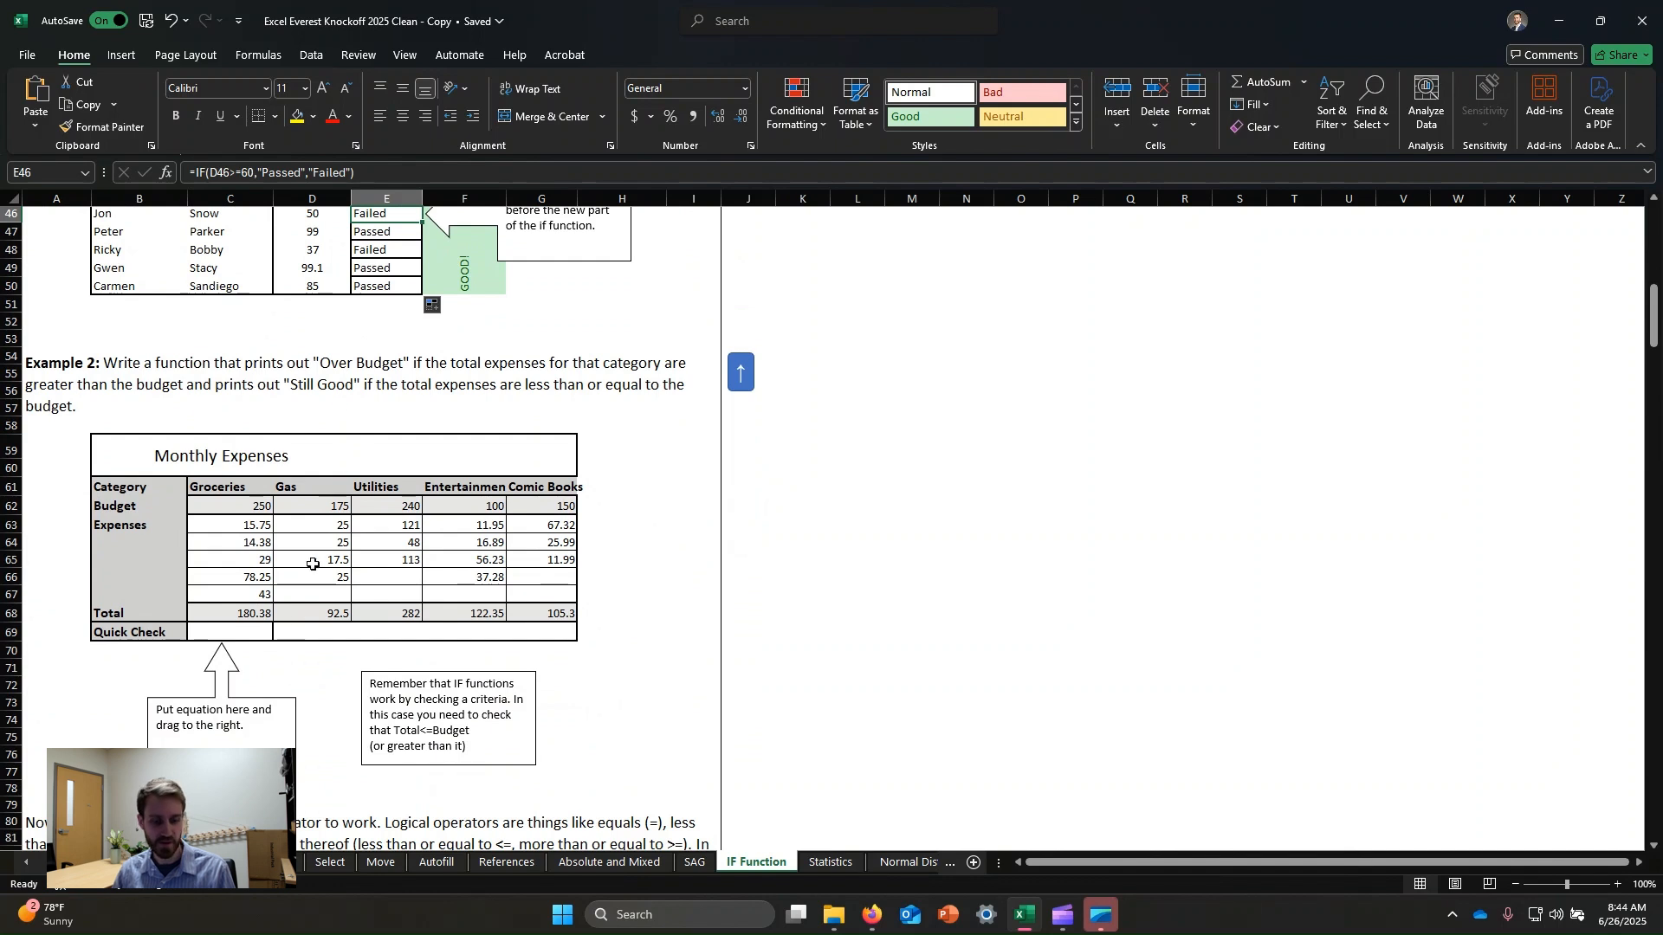
left_click(239, 632)
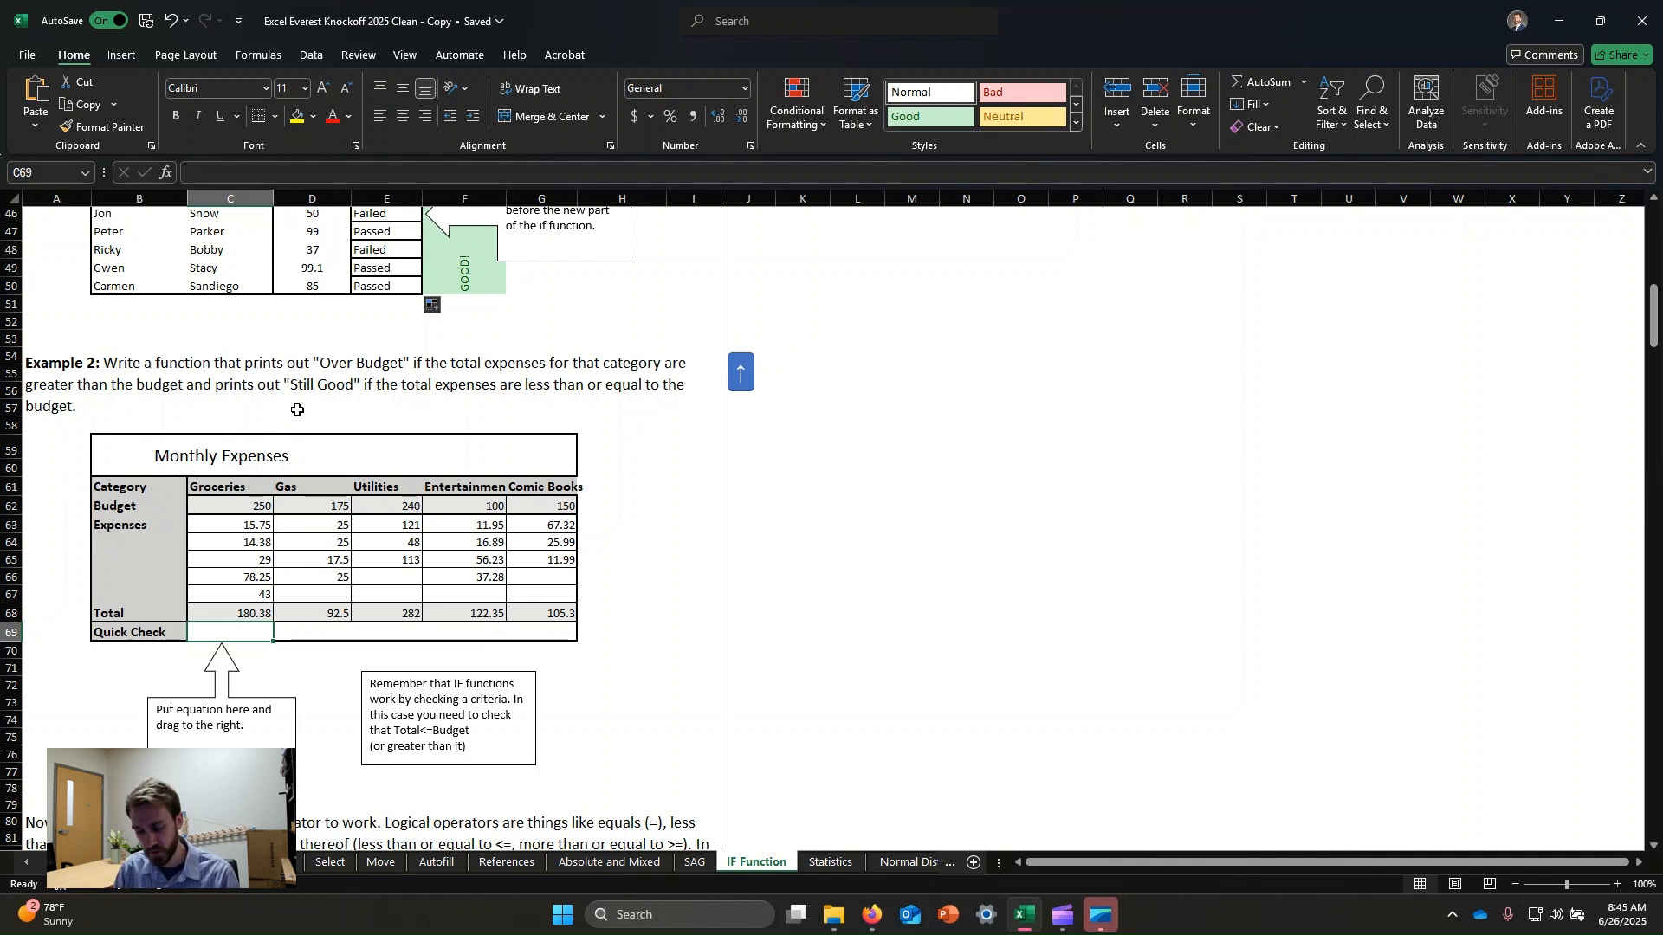
type("=")
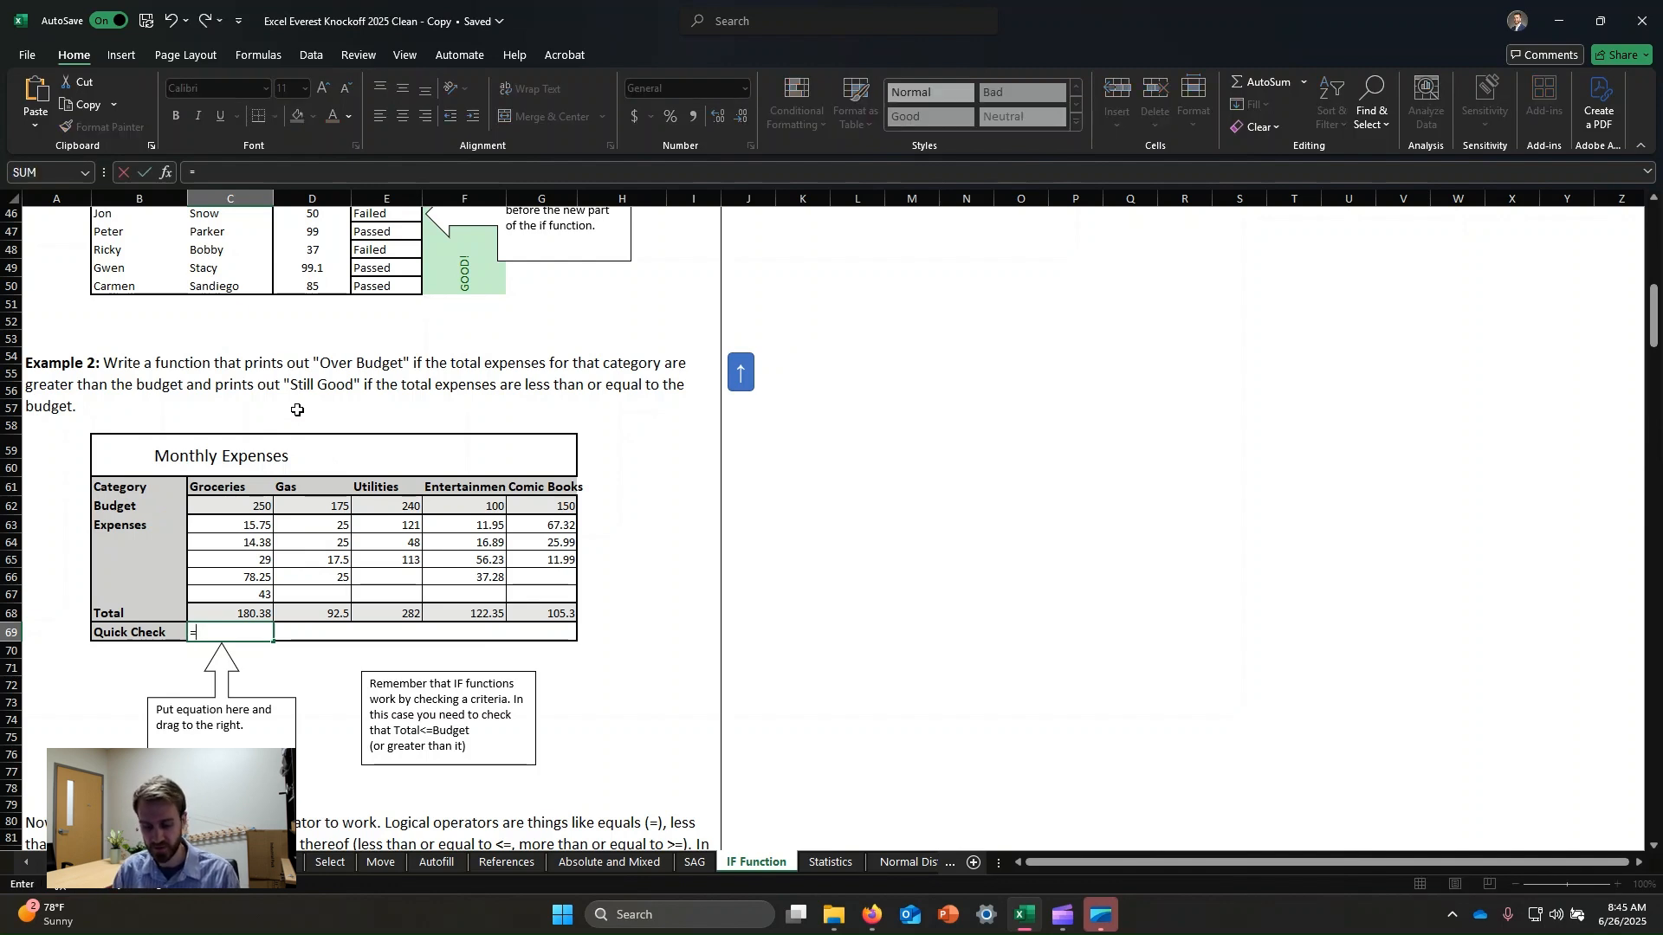
type("if(")
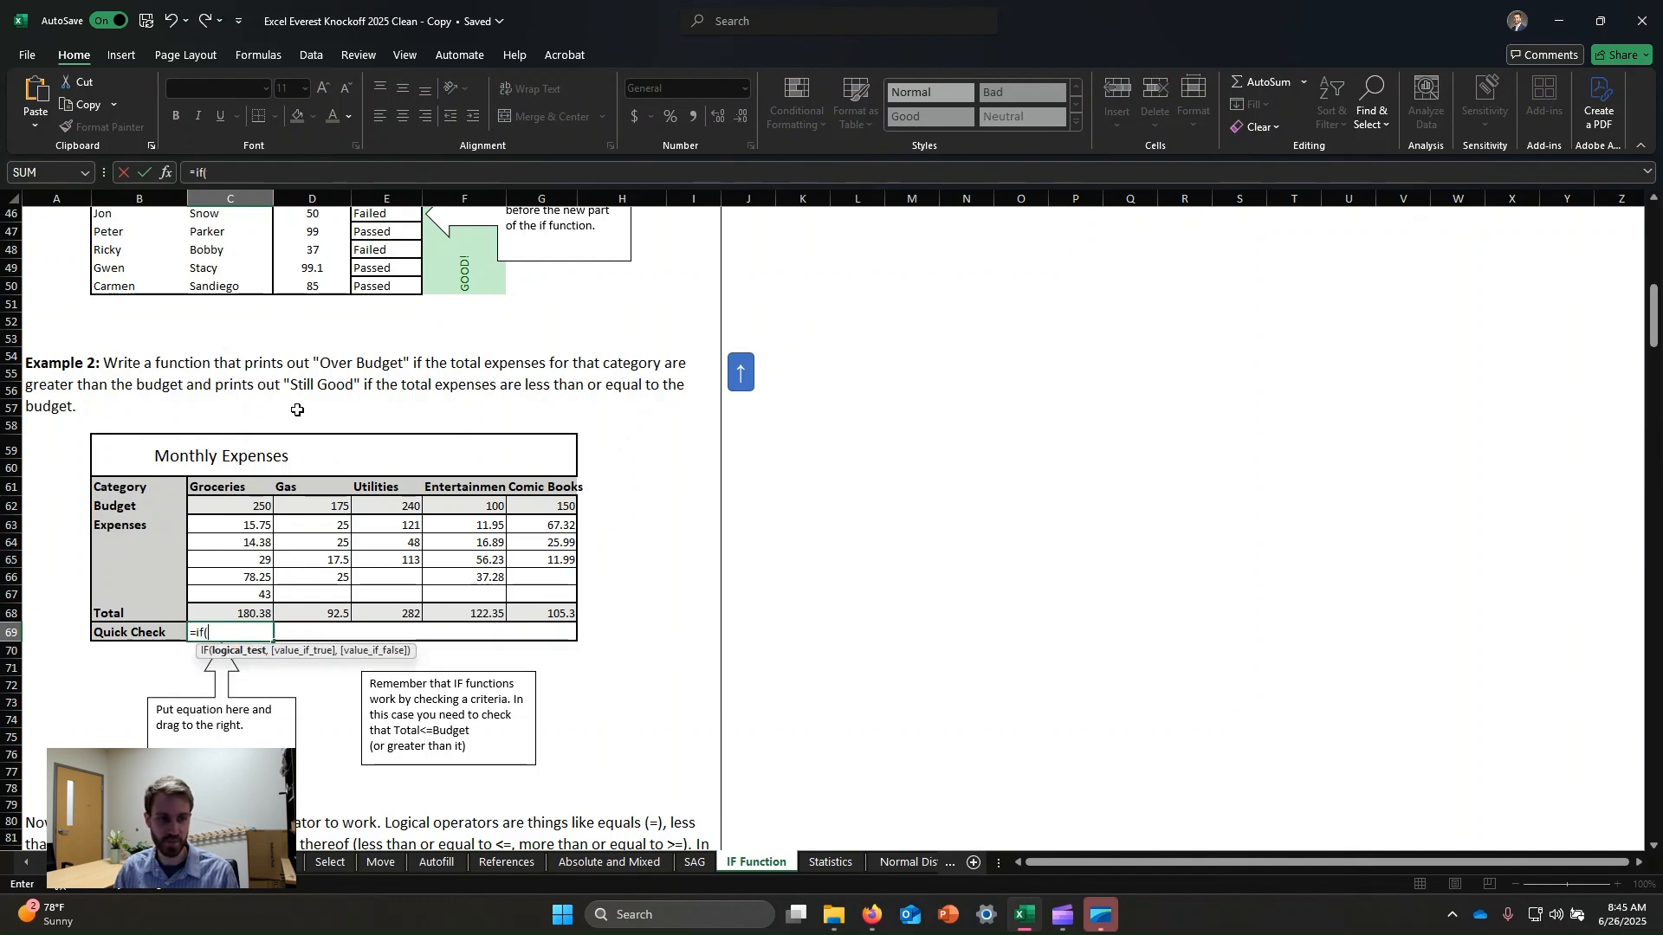
left_click(242, 606)
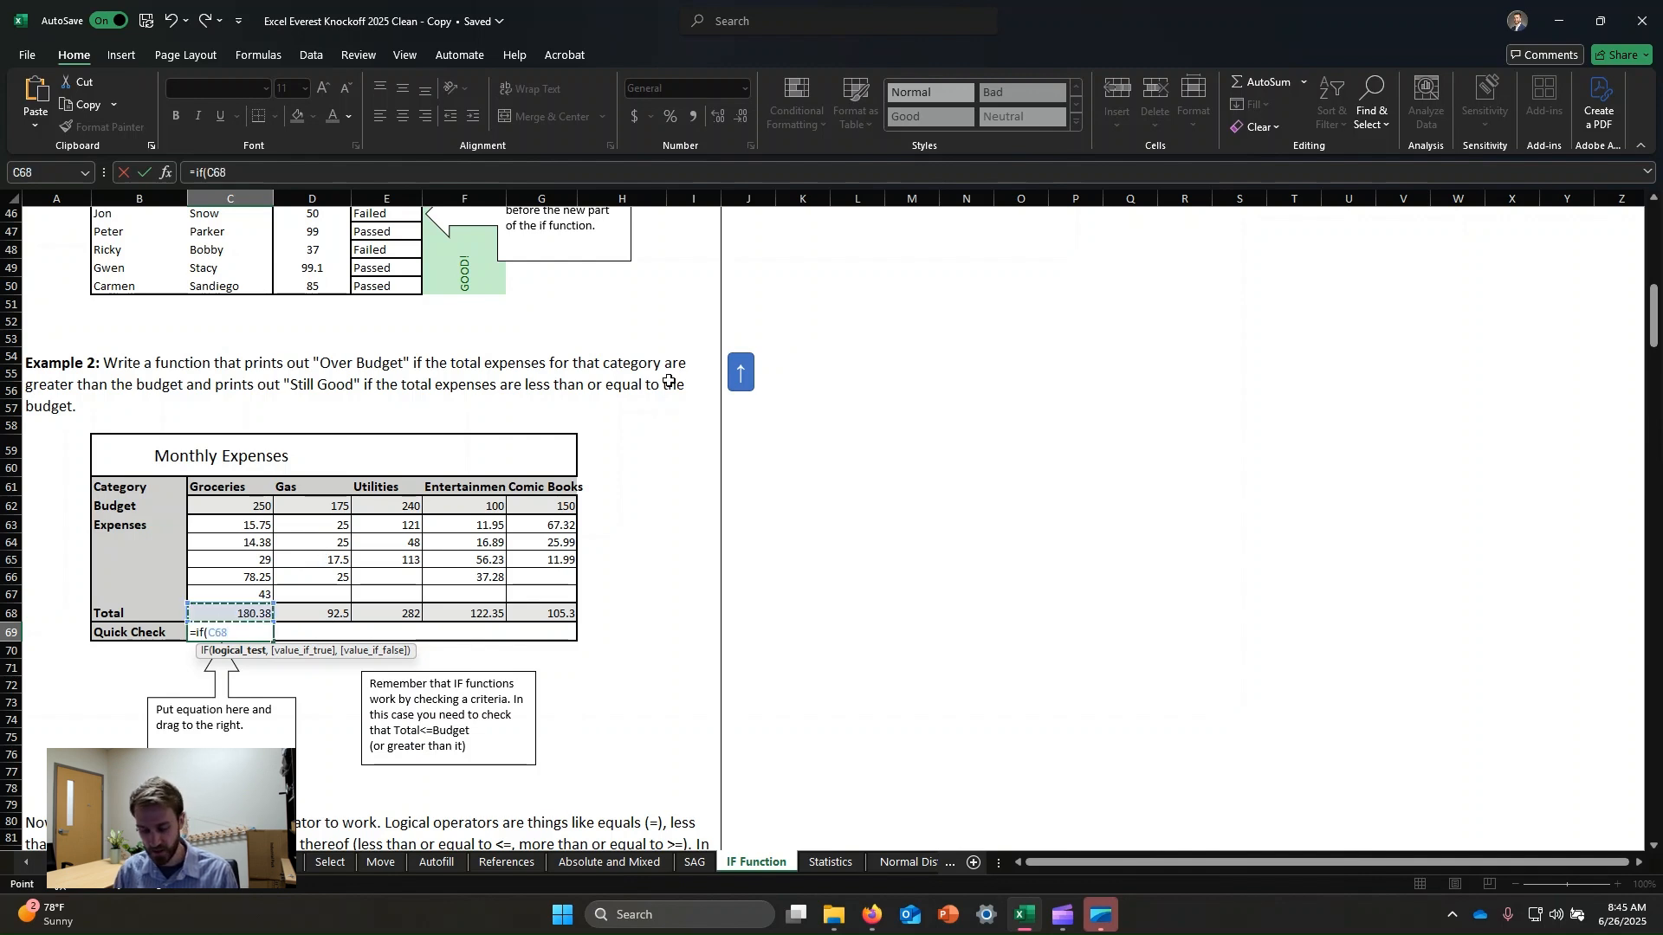
type(">")
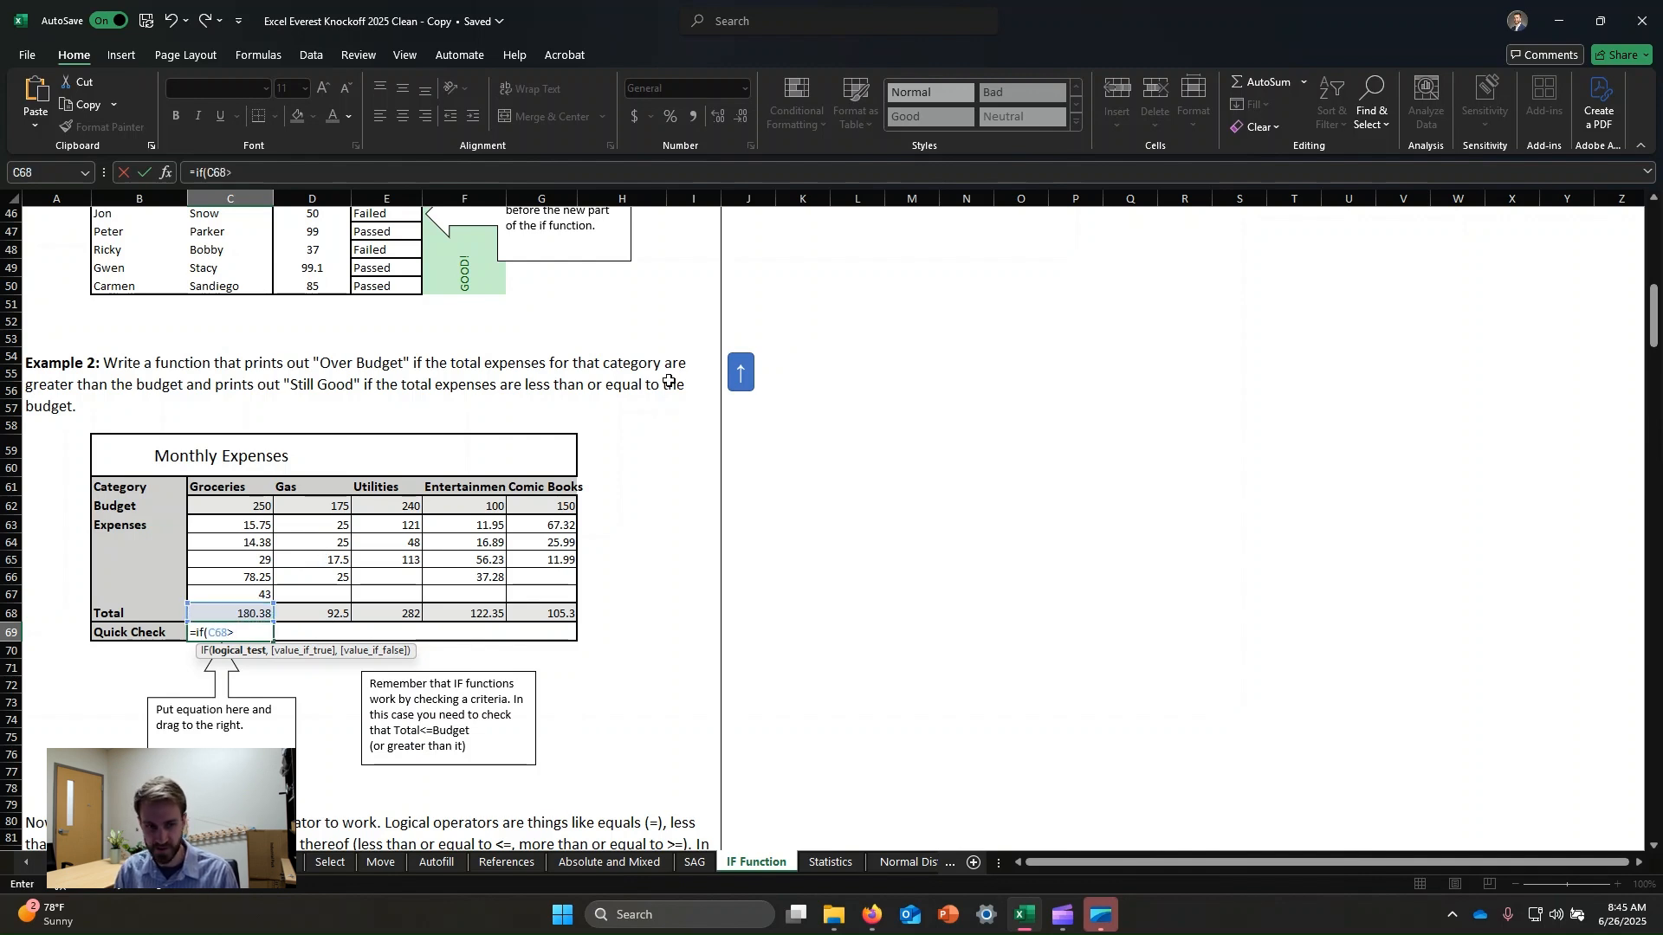
left_click(250, 508)
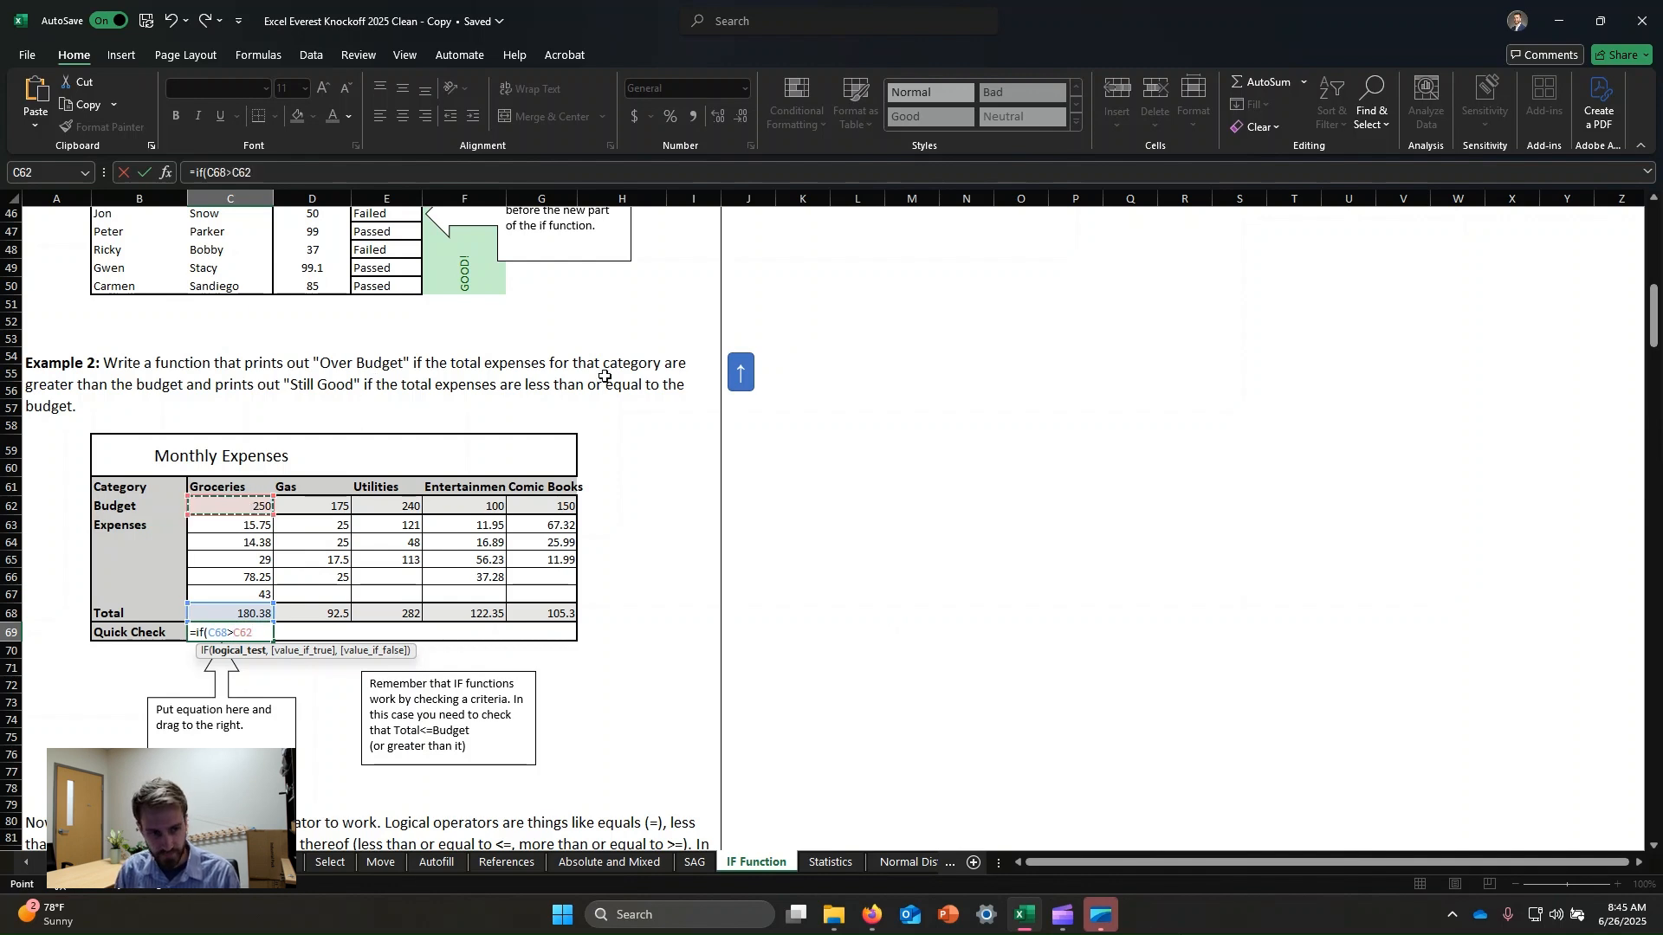
type(",")
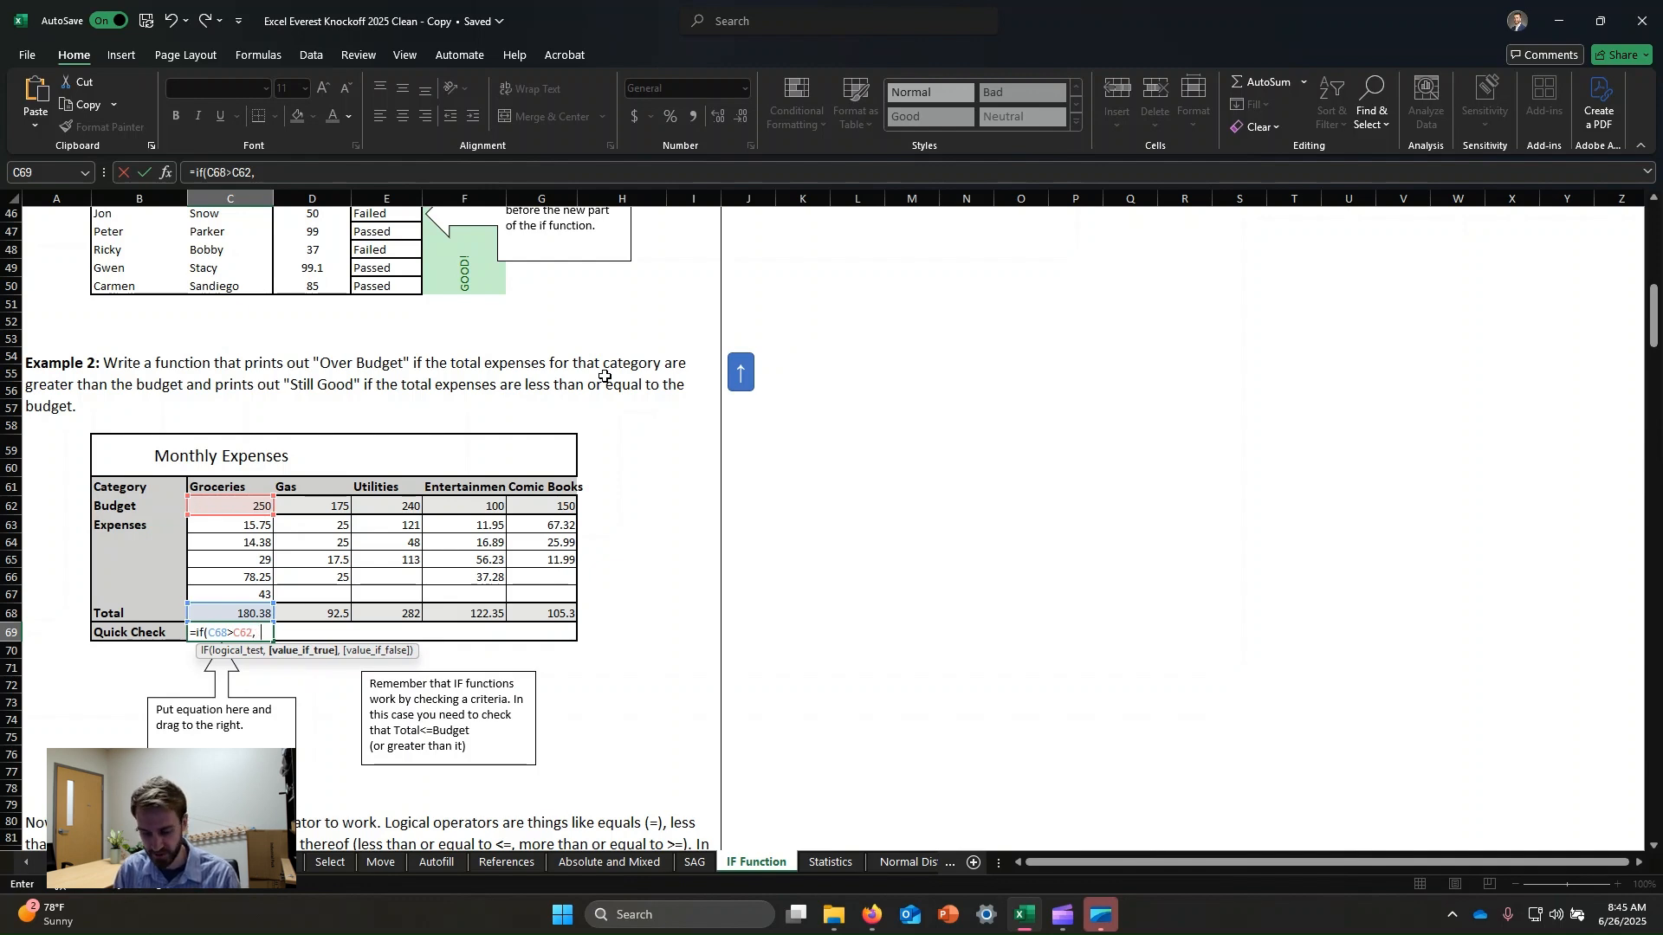
type("\"Over Budget")
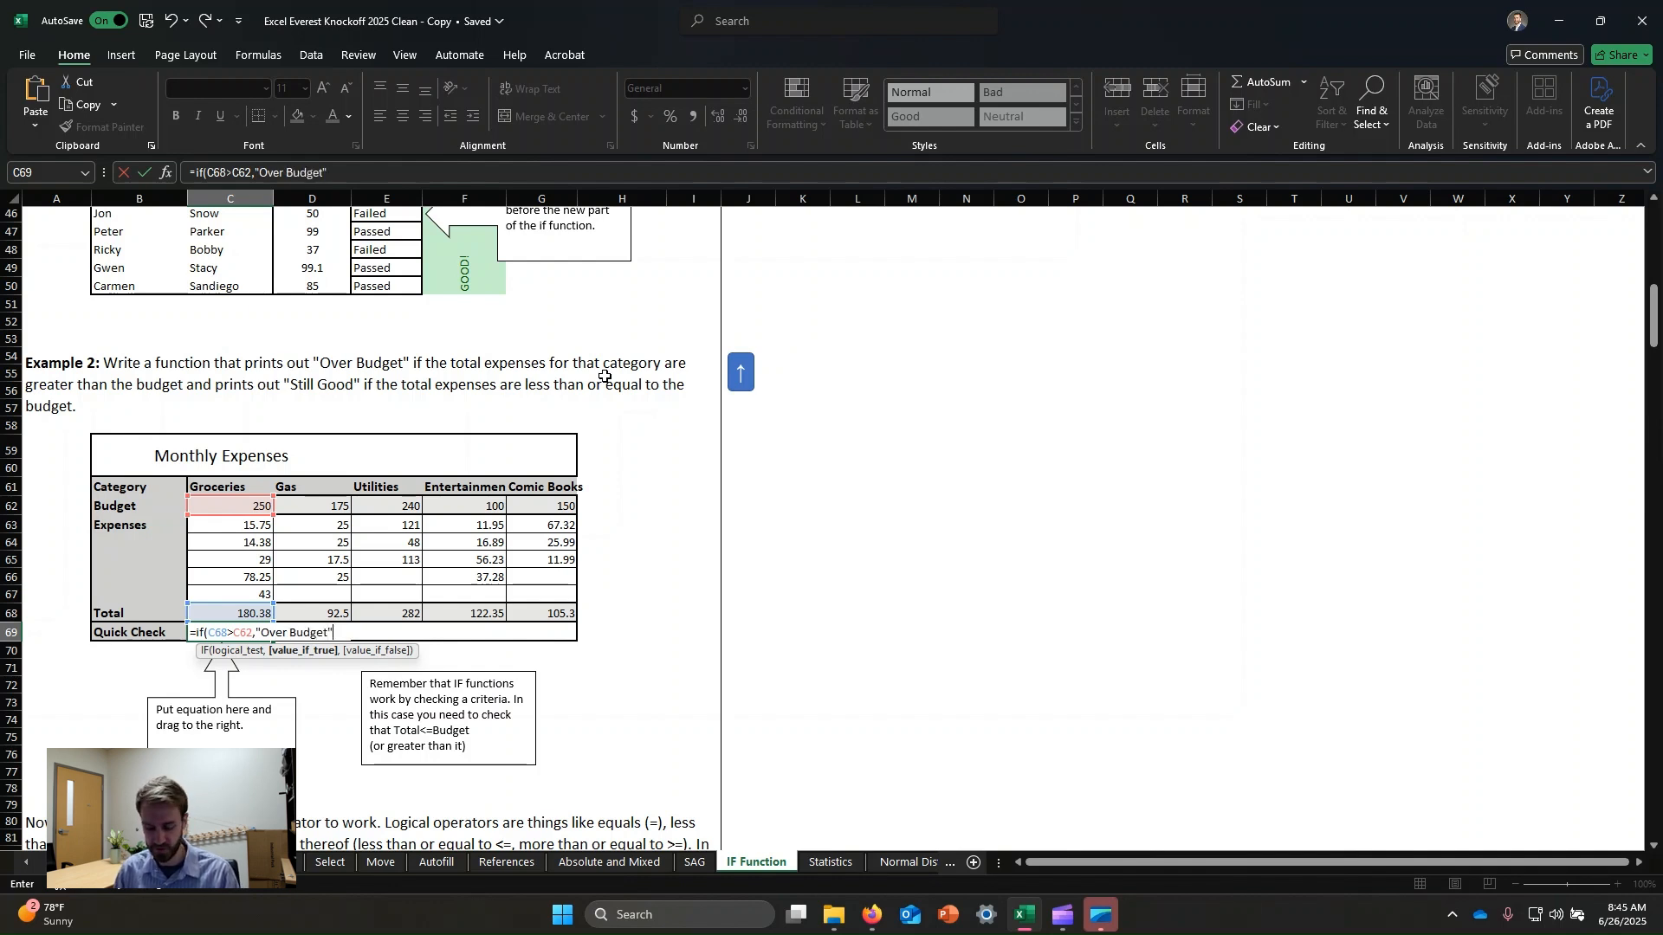
type("\",\"St")
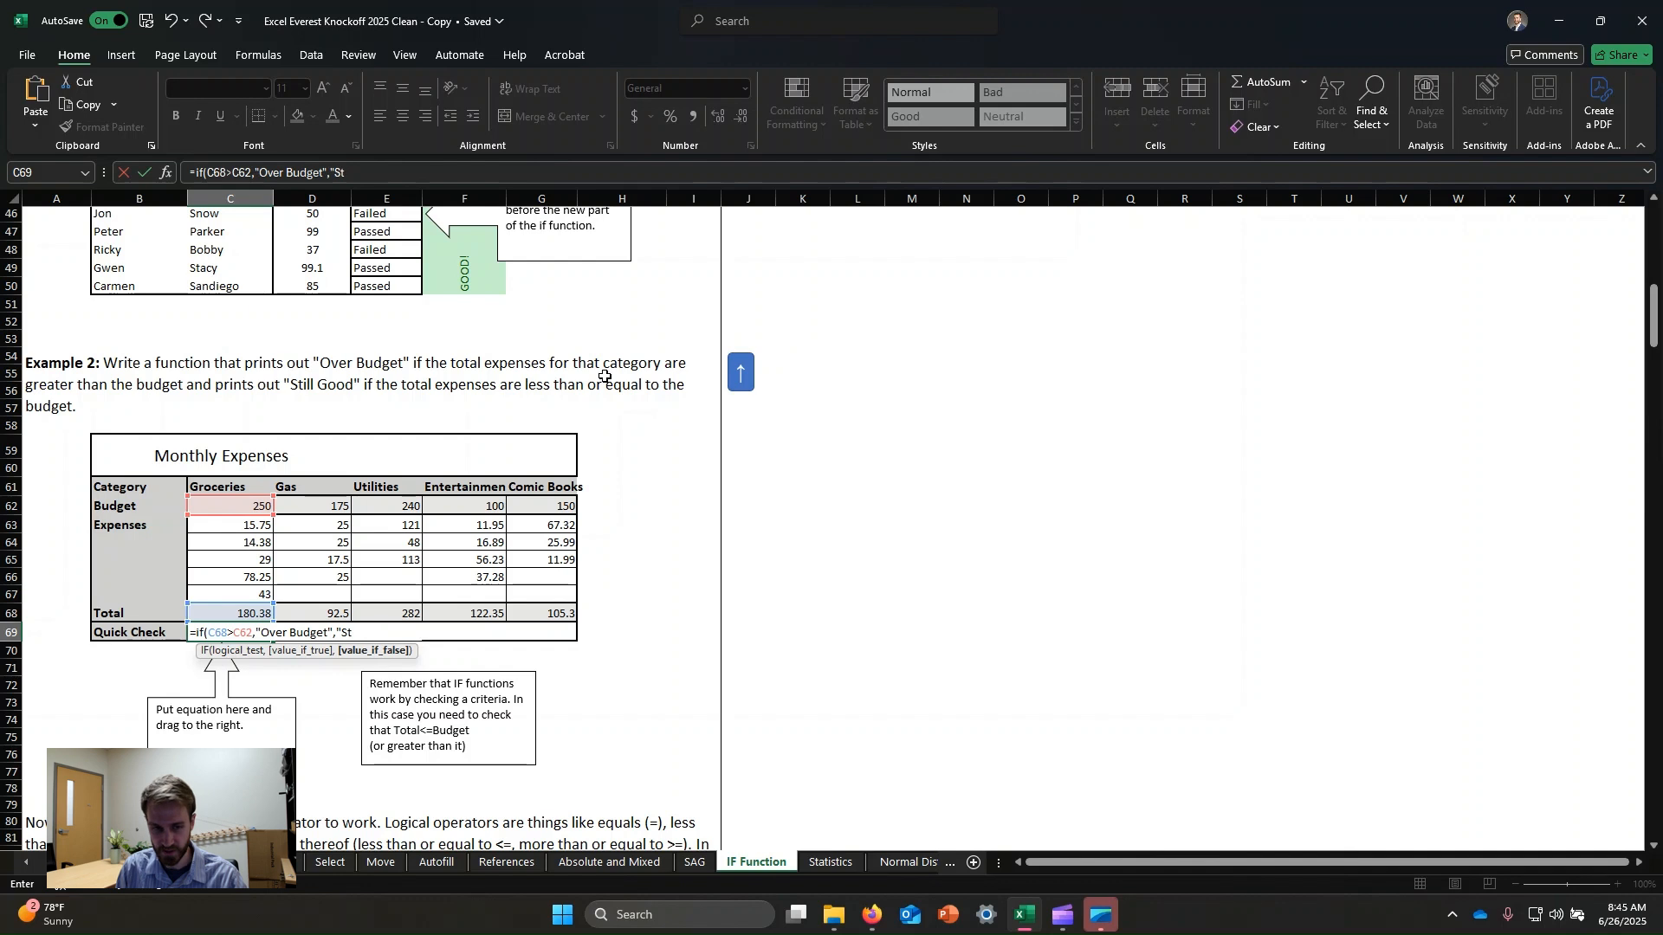
type("Good")
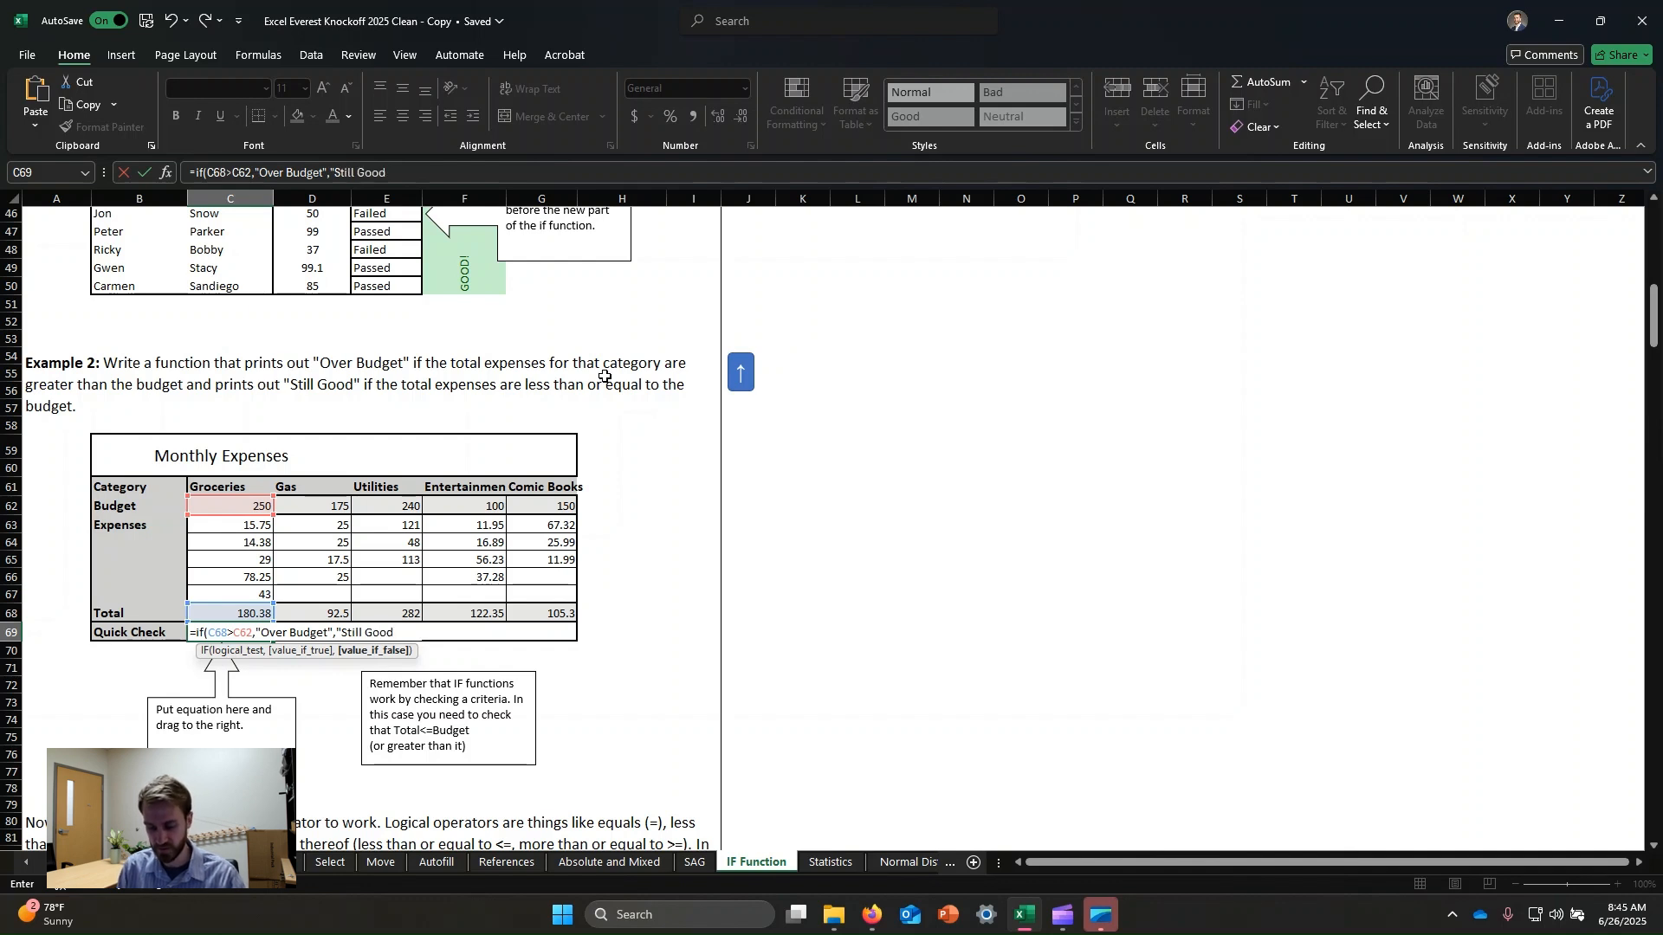
type("\")")
key("Return")
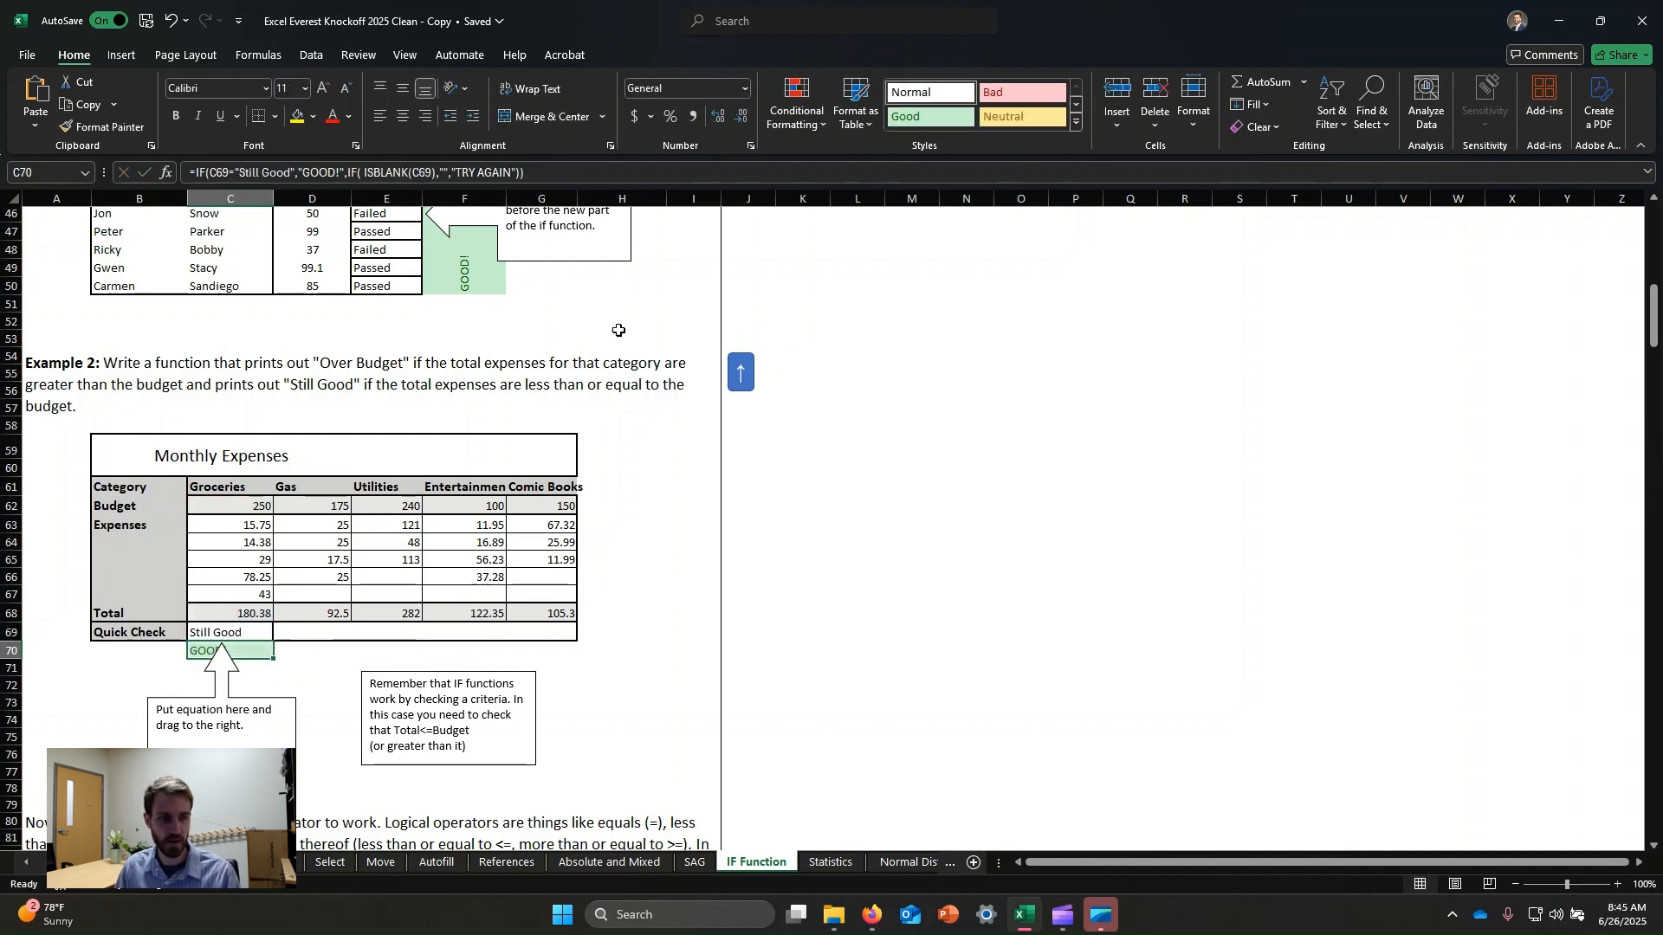
Fill the Groceries Quick Check formula right across the row through the Comic Books column.
left_click(241, 629)
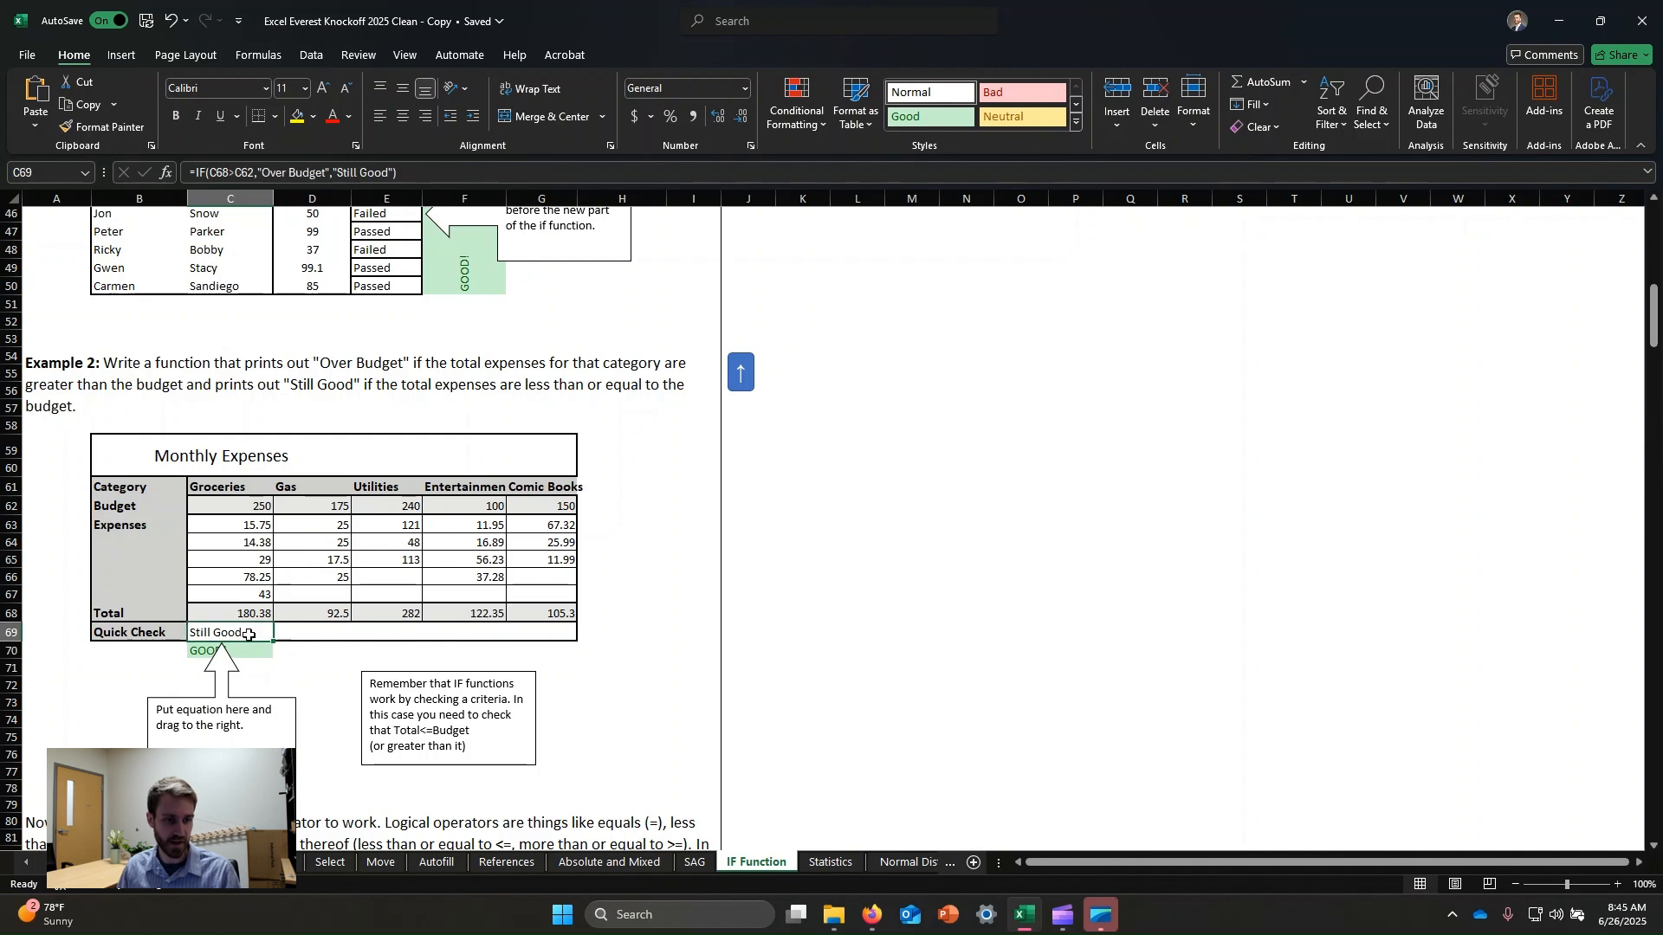
left_click(249, 613)
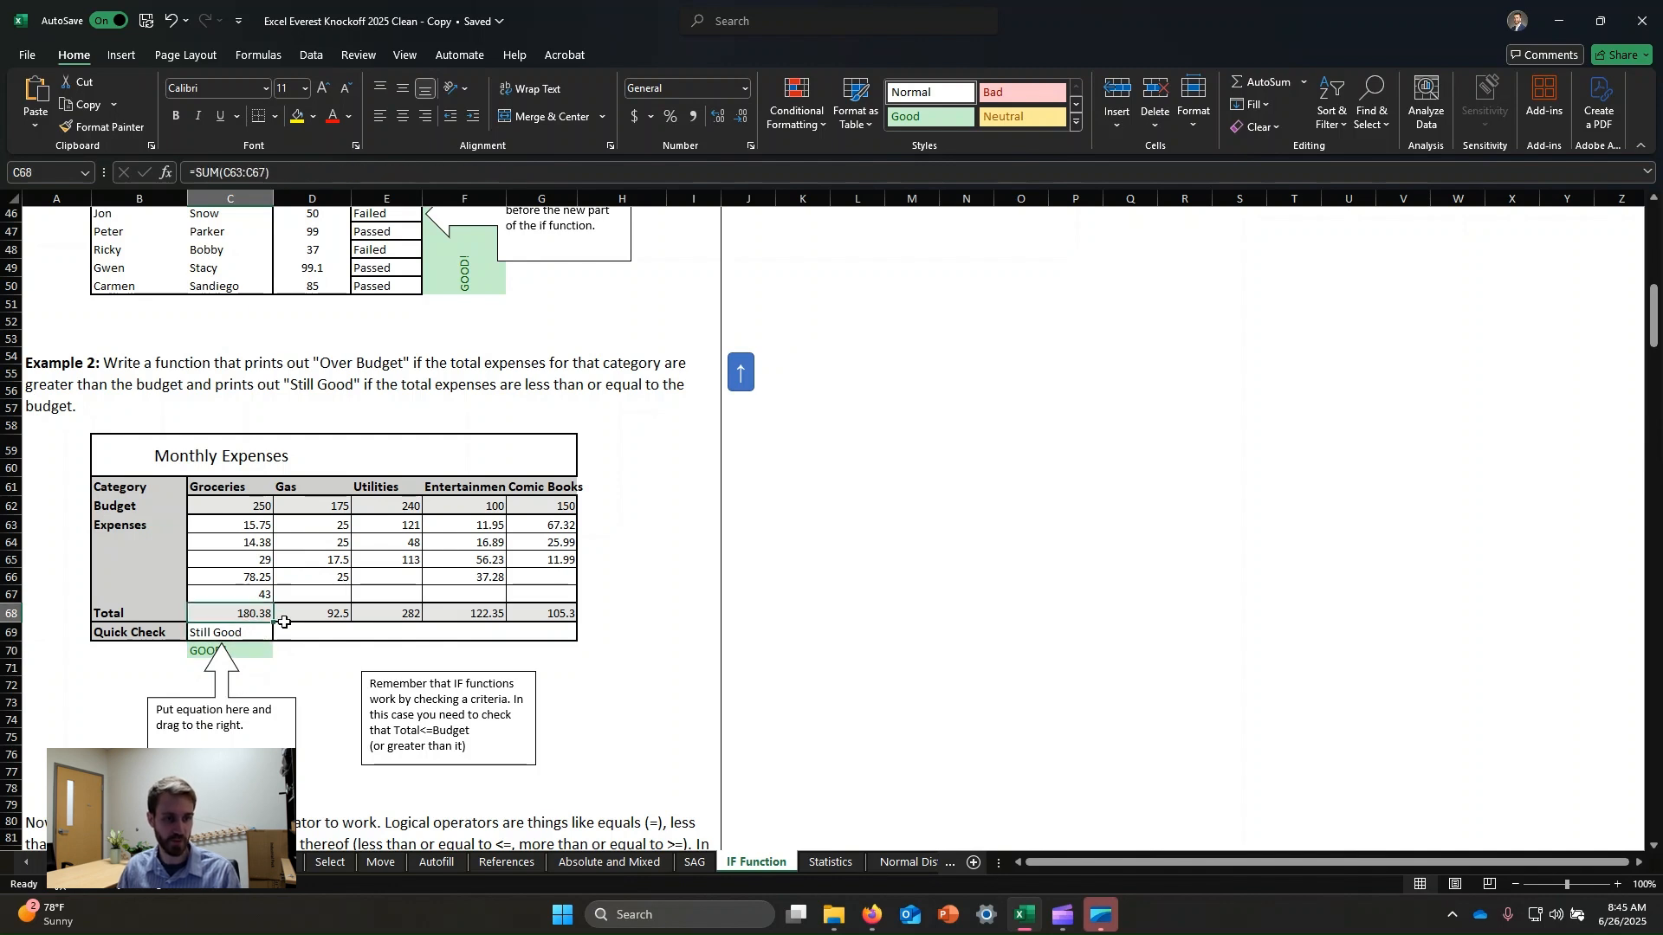
left_click(245, 512)
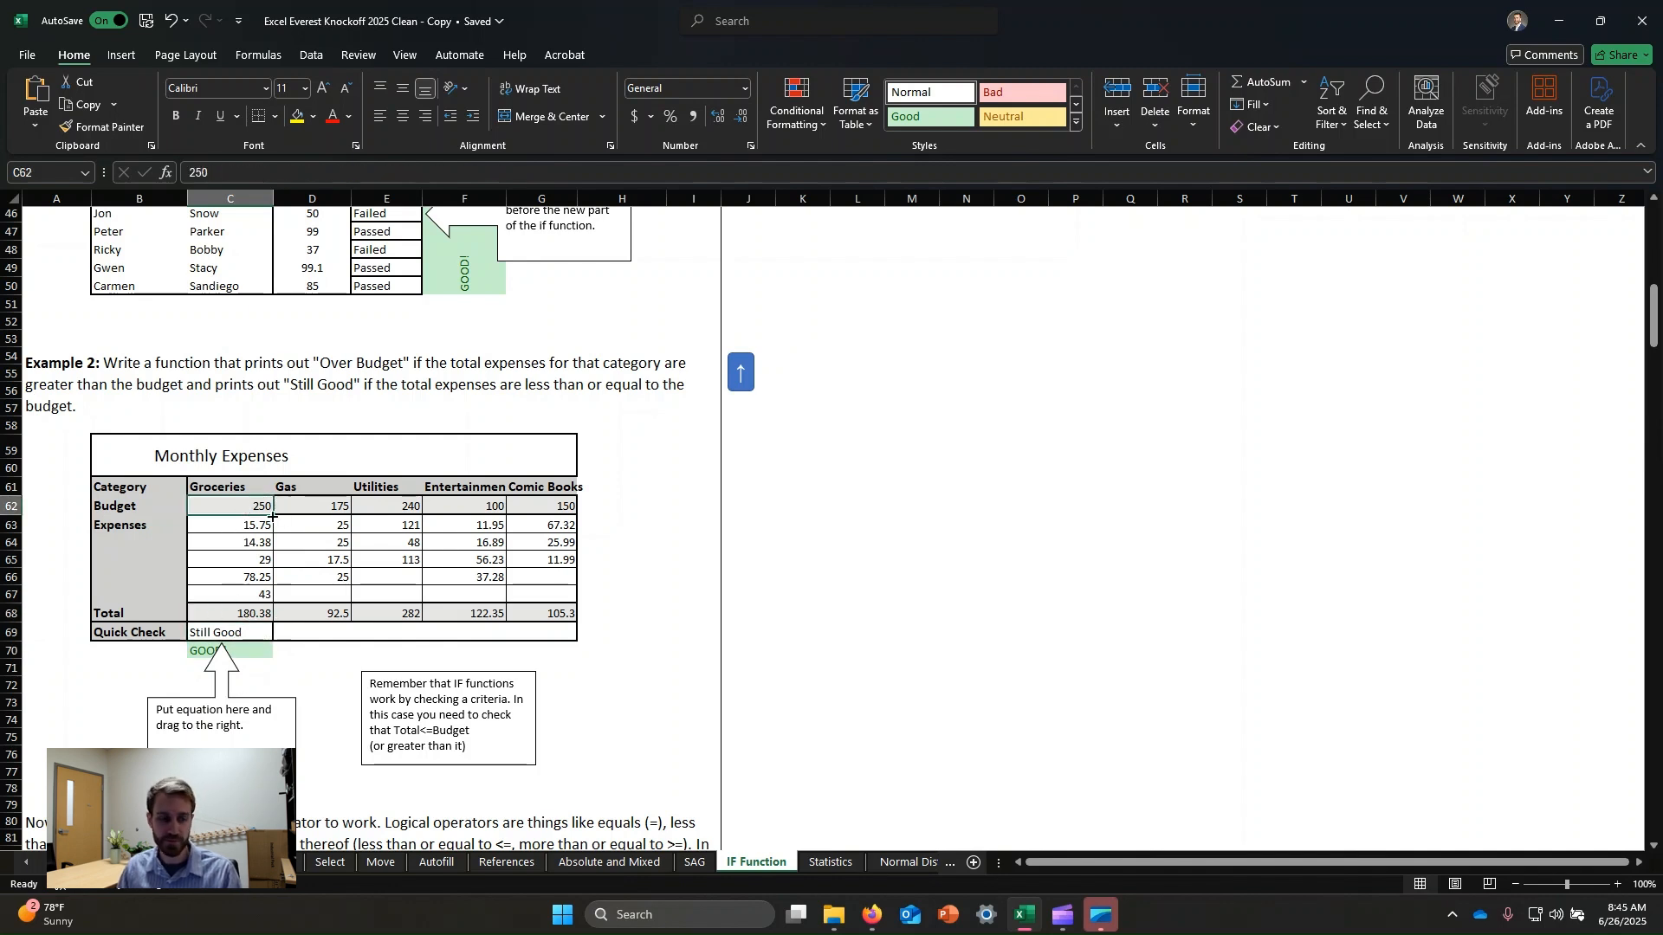
left_click(259, 629)
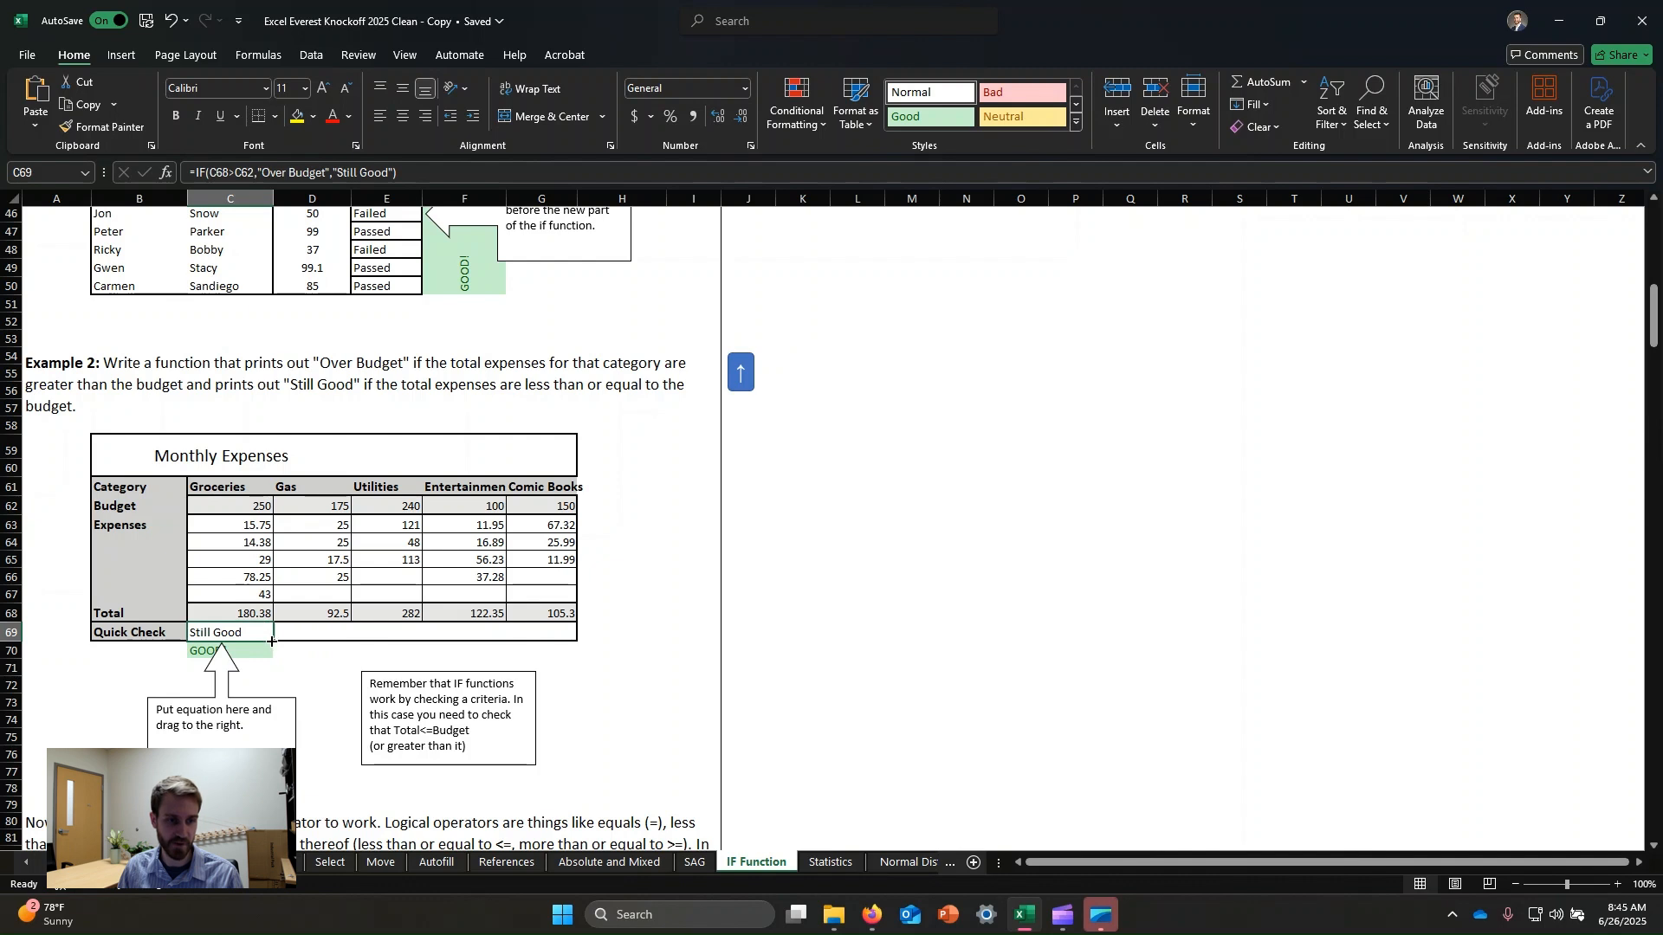
left_click_drag(271, 640, 567, 641)
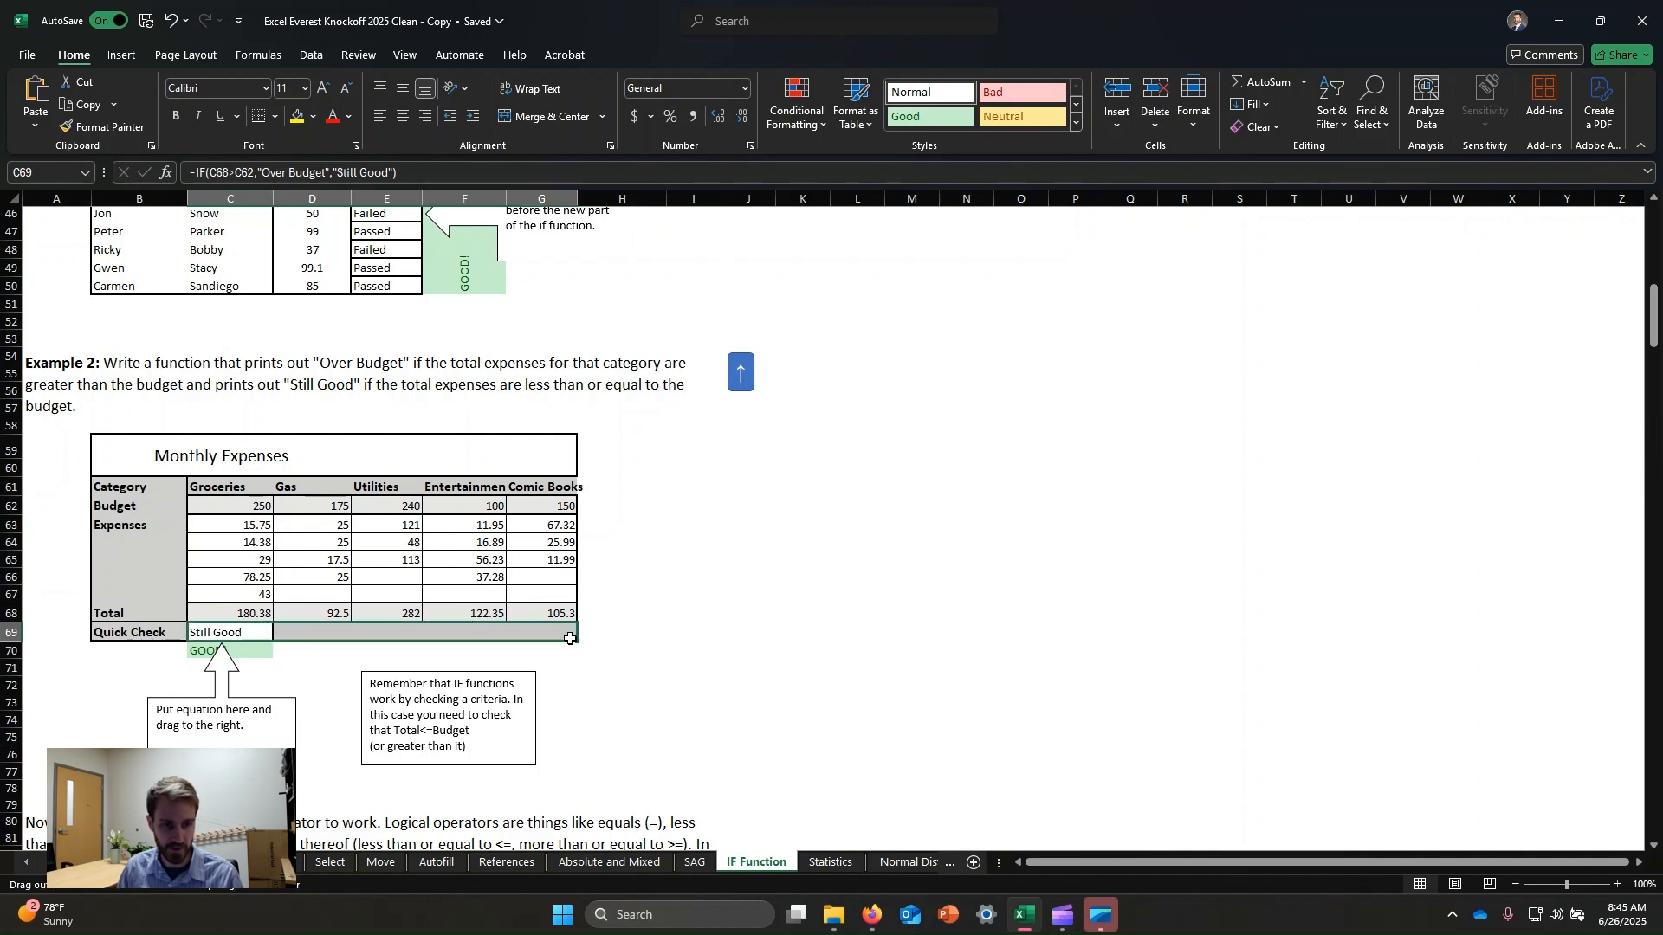
left_click(817, 600)
Review the Utilities Quick Check formula and the total and budget cells it compares.
left_click(288, 633)
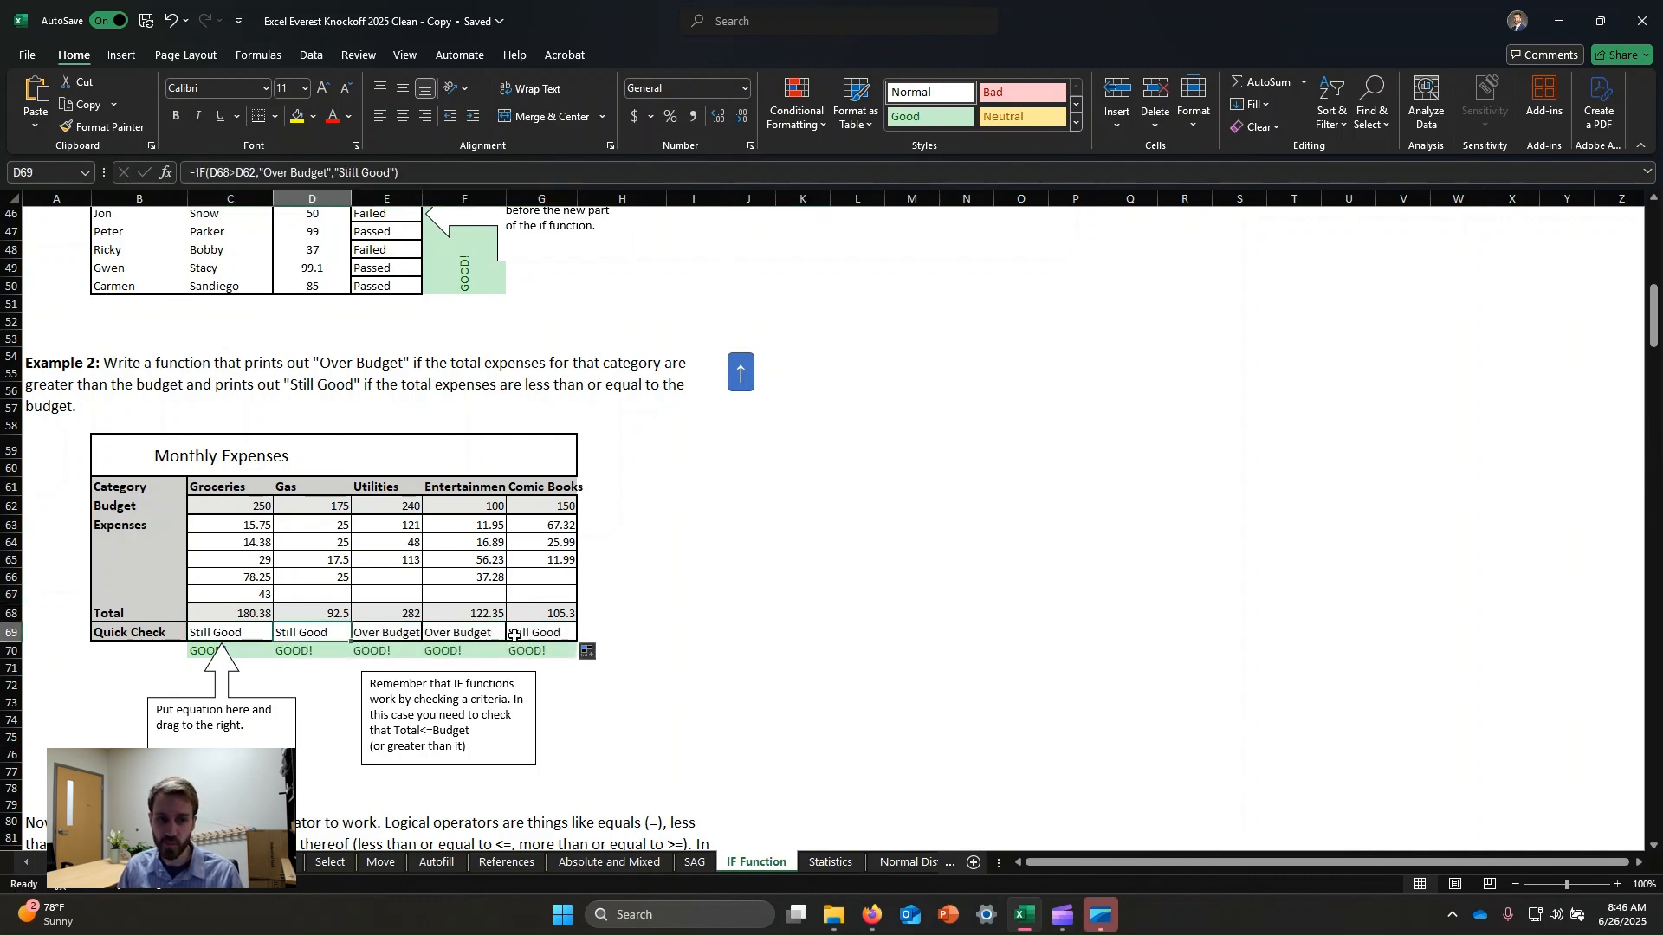
left_click(396, 632)
left_click(412, 615)
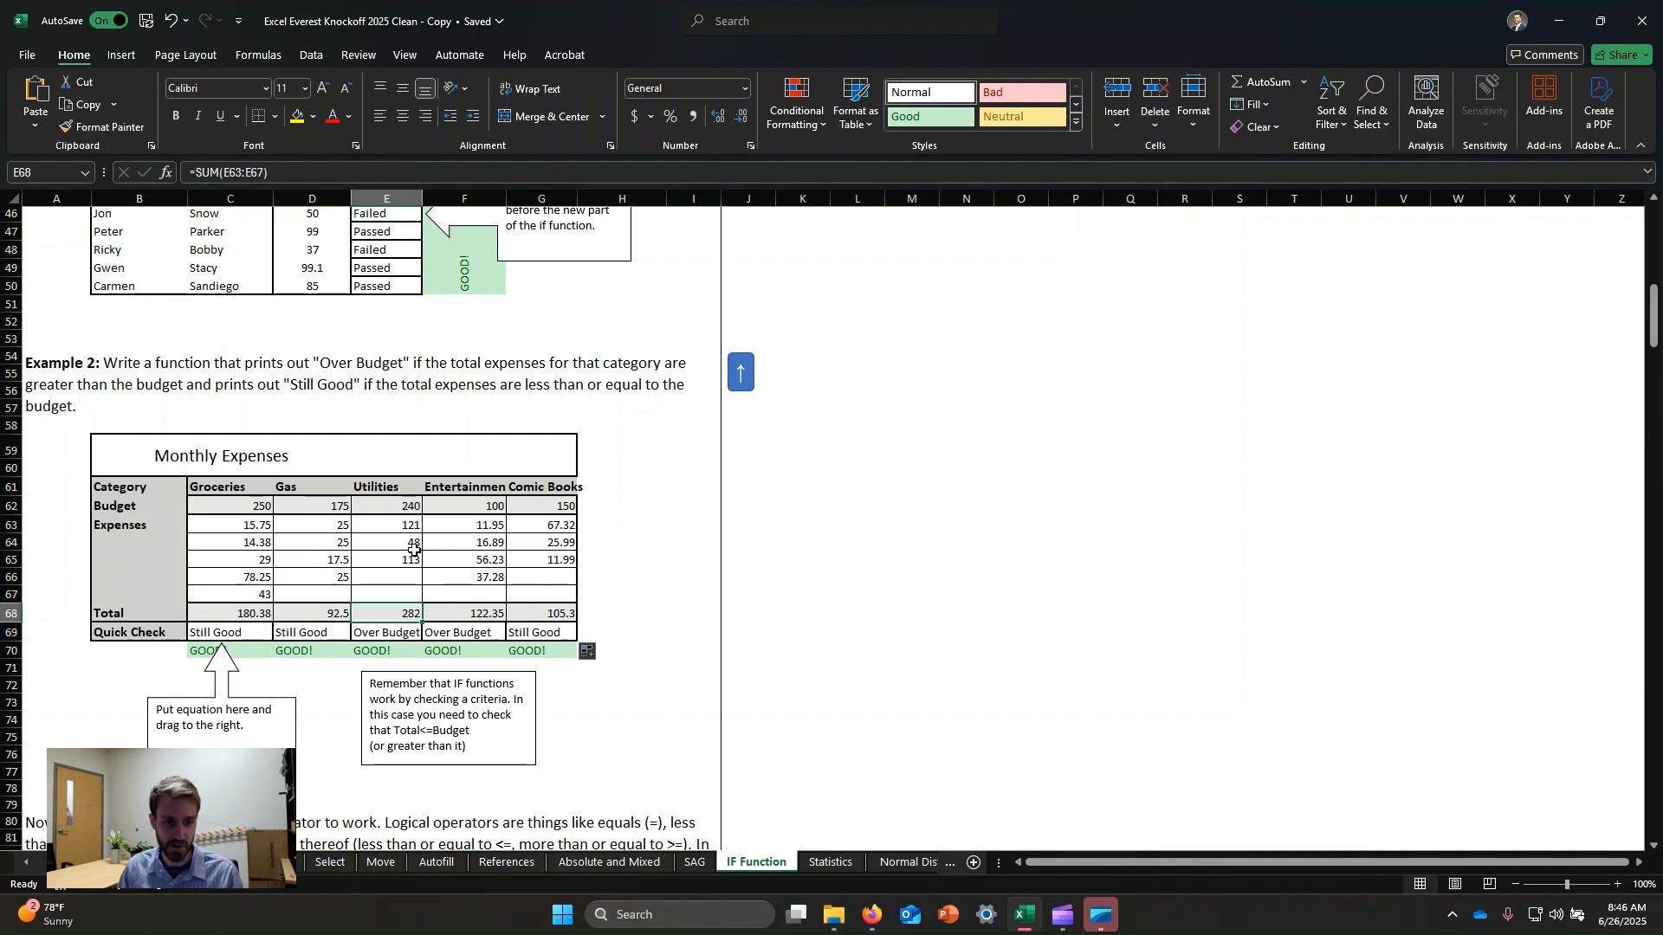
left_click(399, 506)
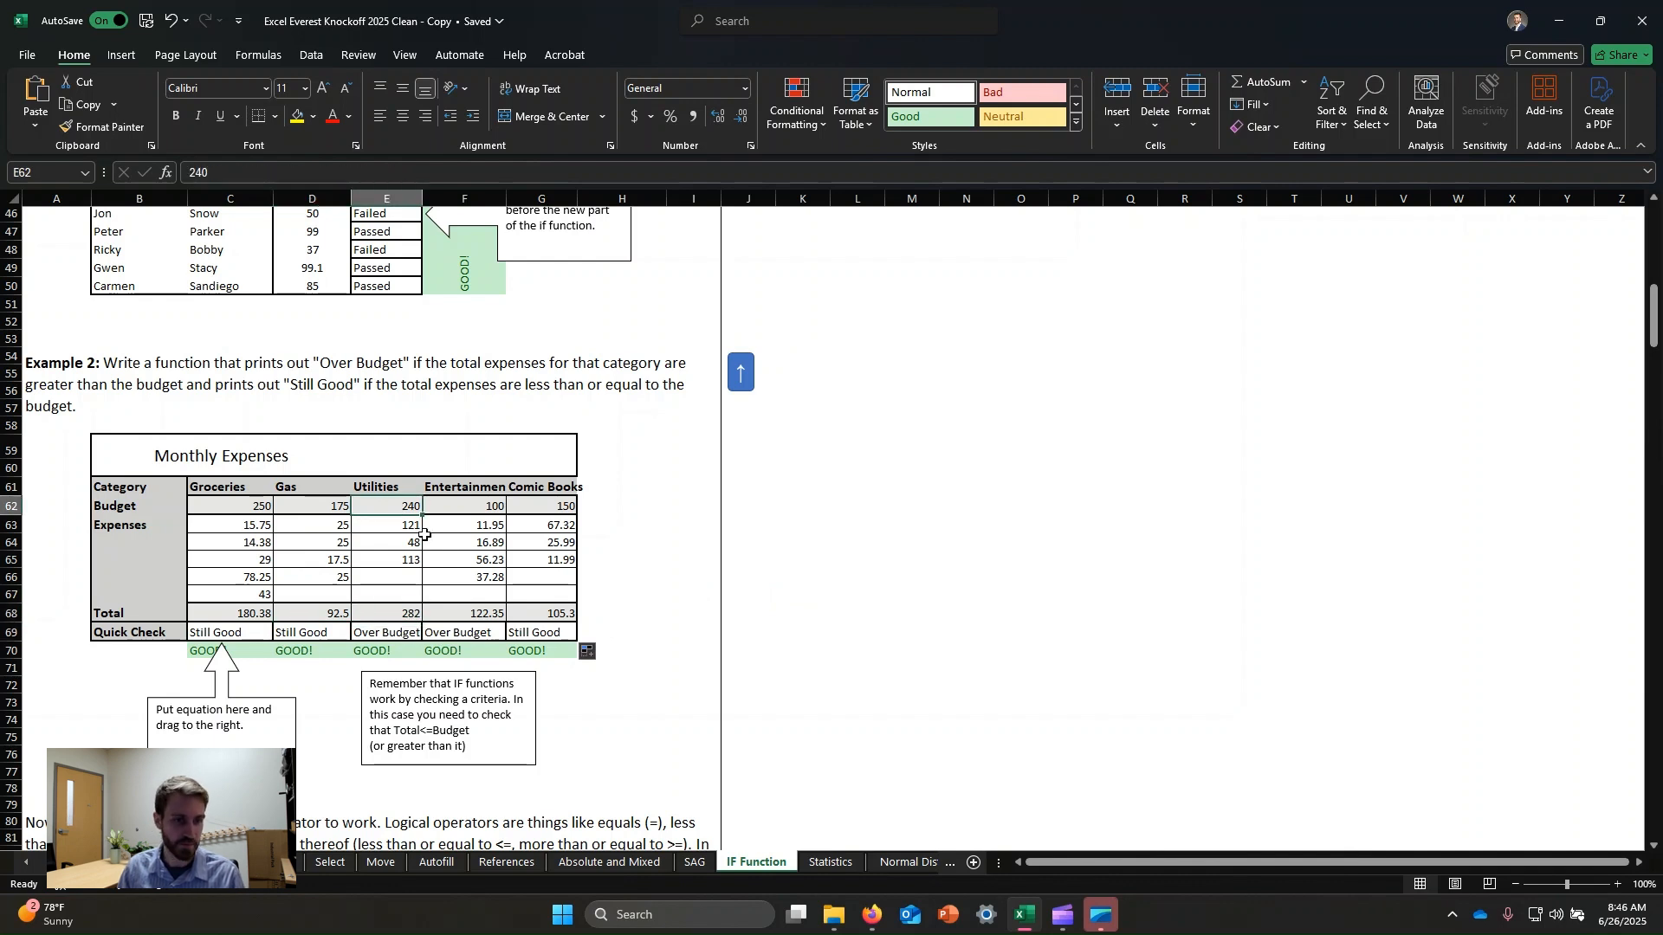
left_click(393, 630)
left_click(361, 173)
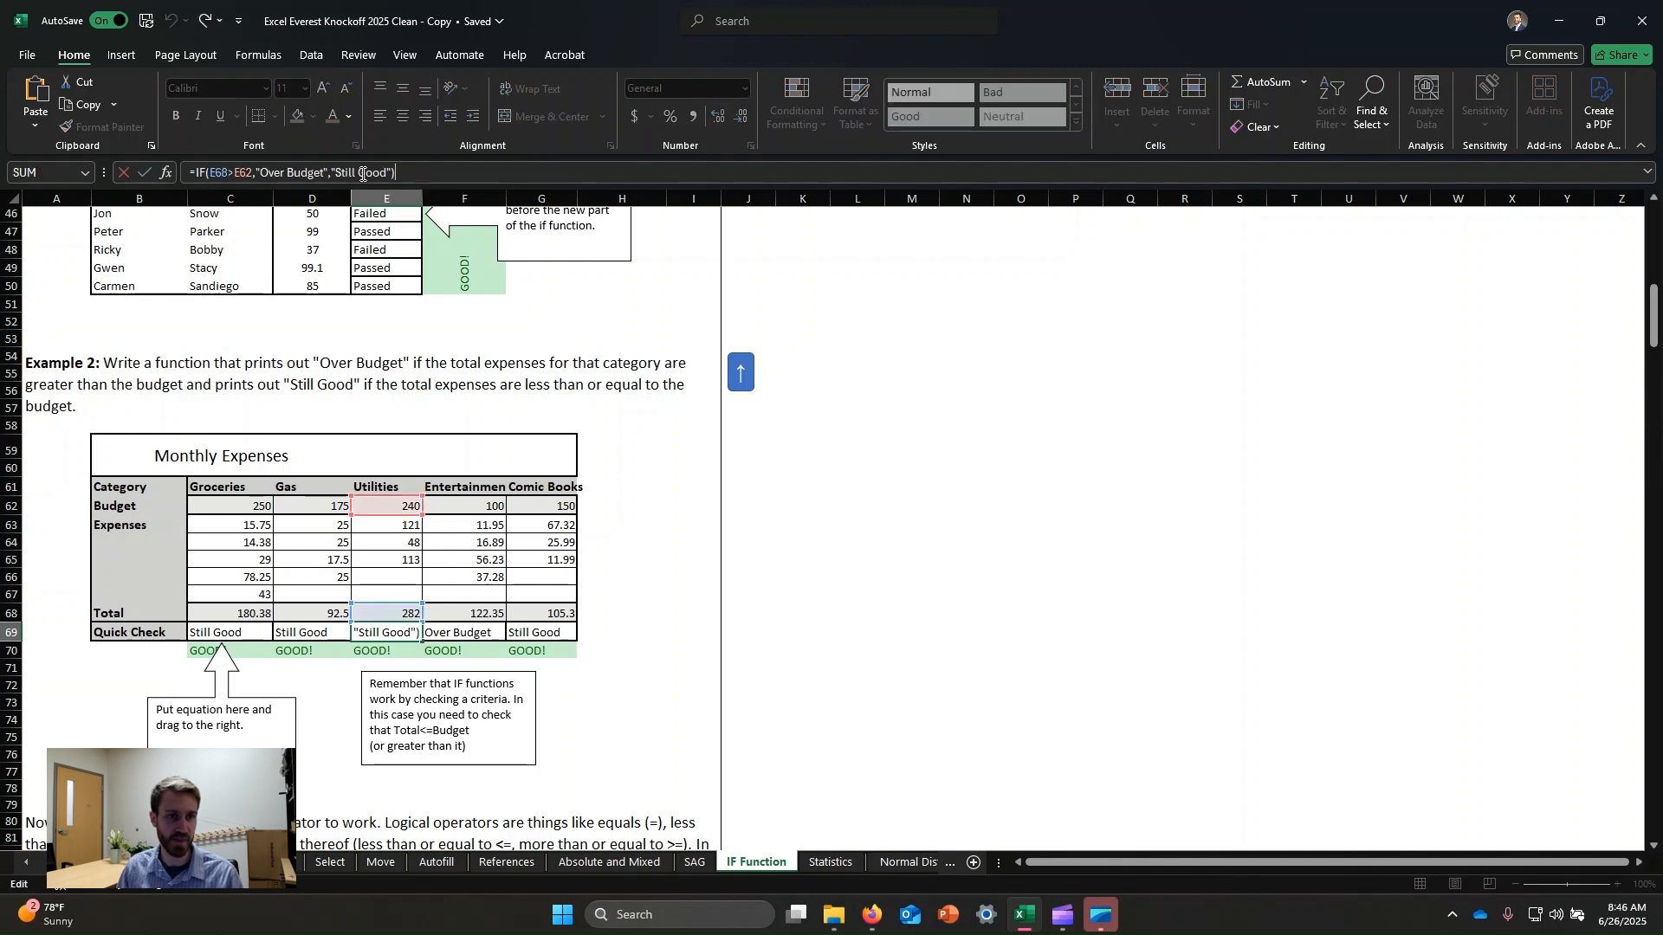
left_click(362, 173)
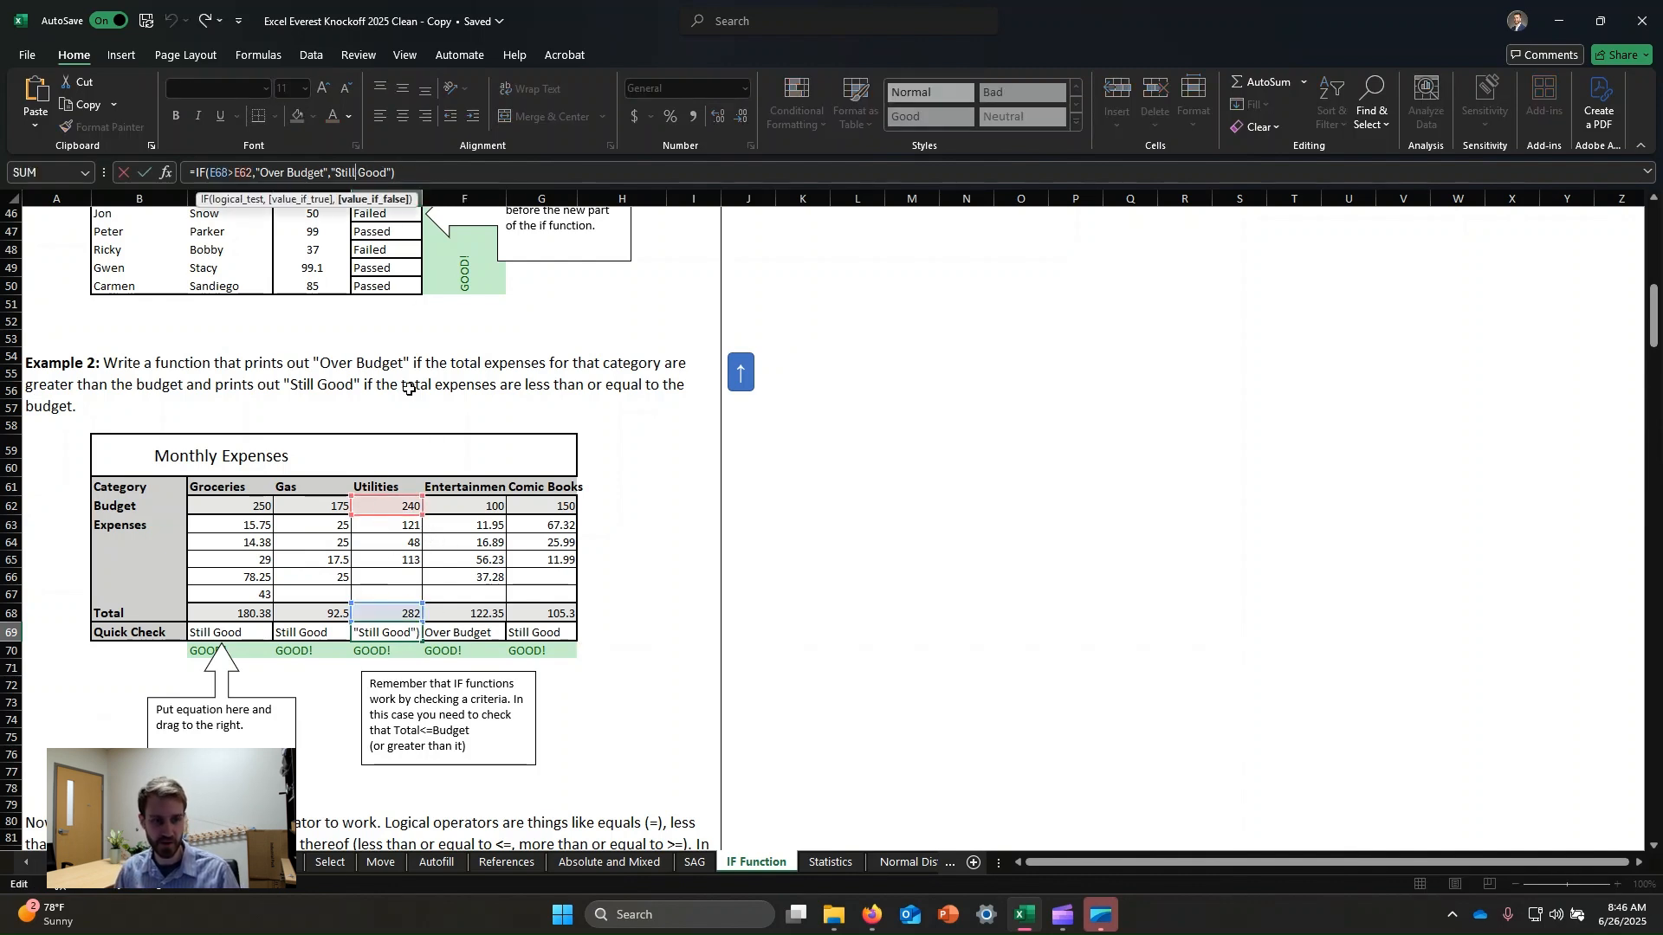
key("ctrl+Return")
Read the note on logical operators below the Monthly Expenses table.
scroll(546, 601, "down", 2)
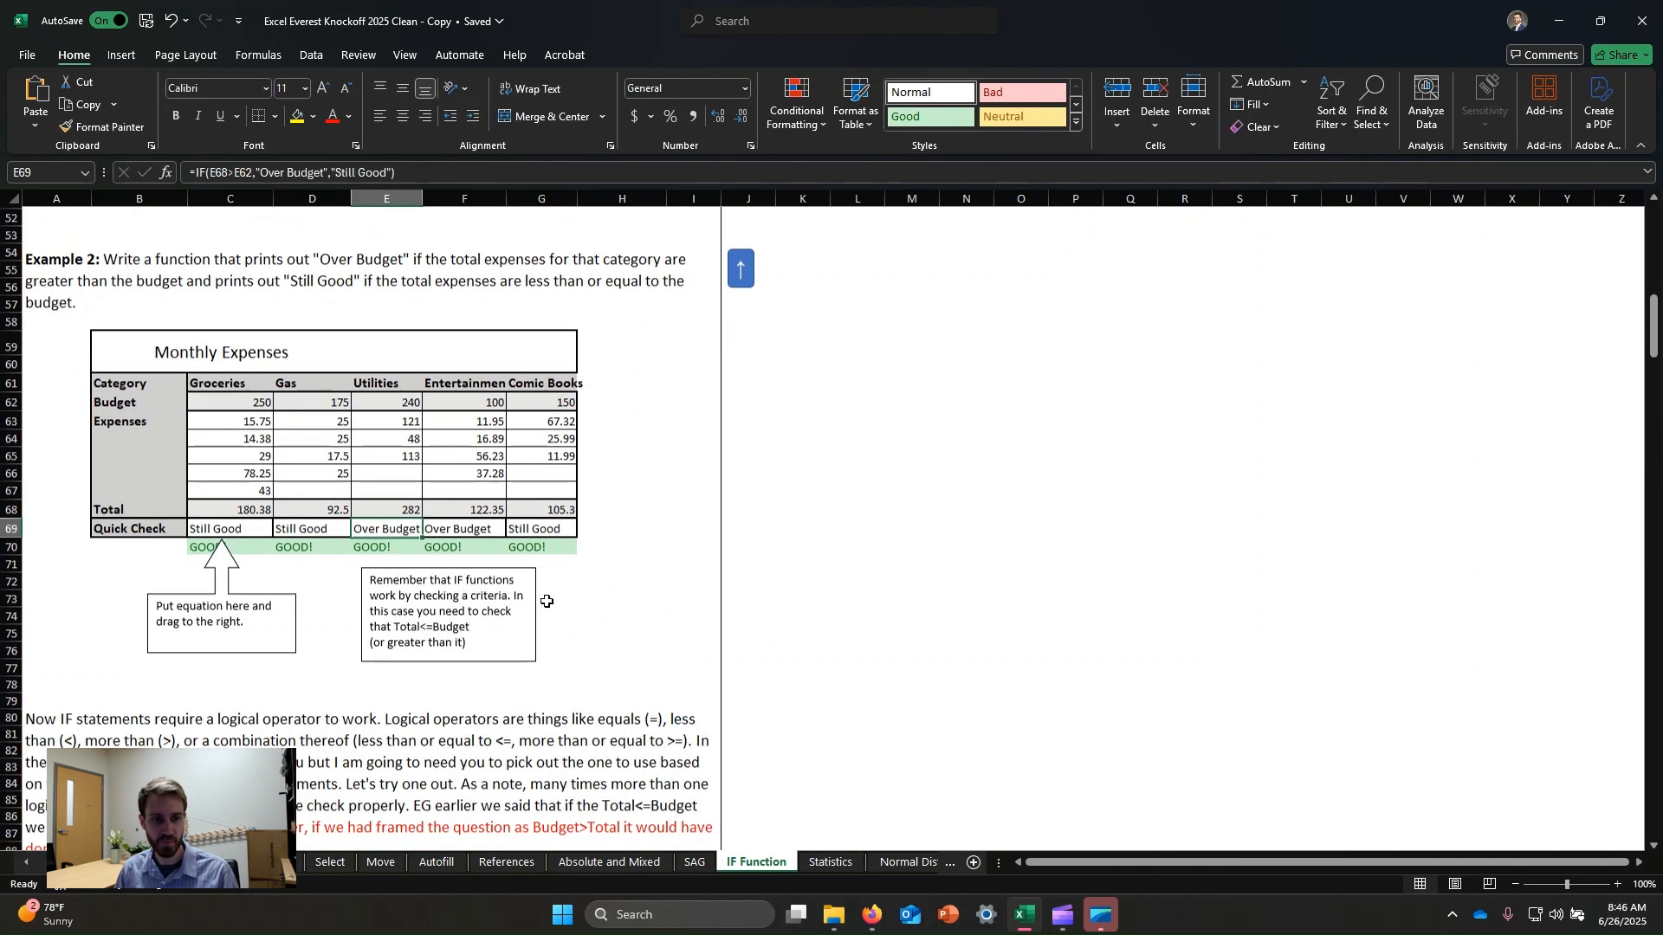
scroll(538, 582, "down", 2)
scroll(475, 450, "down", 1)
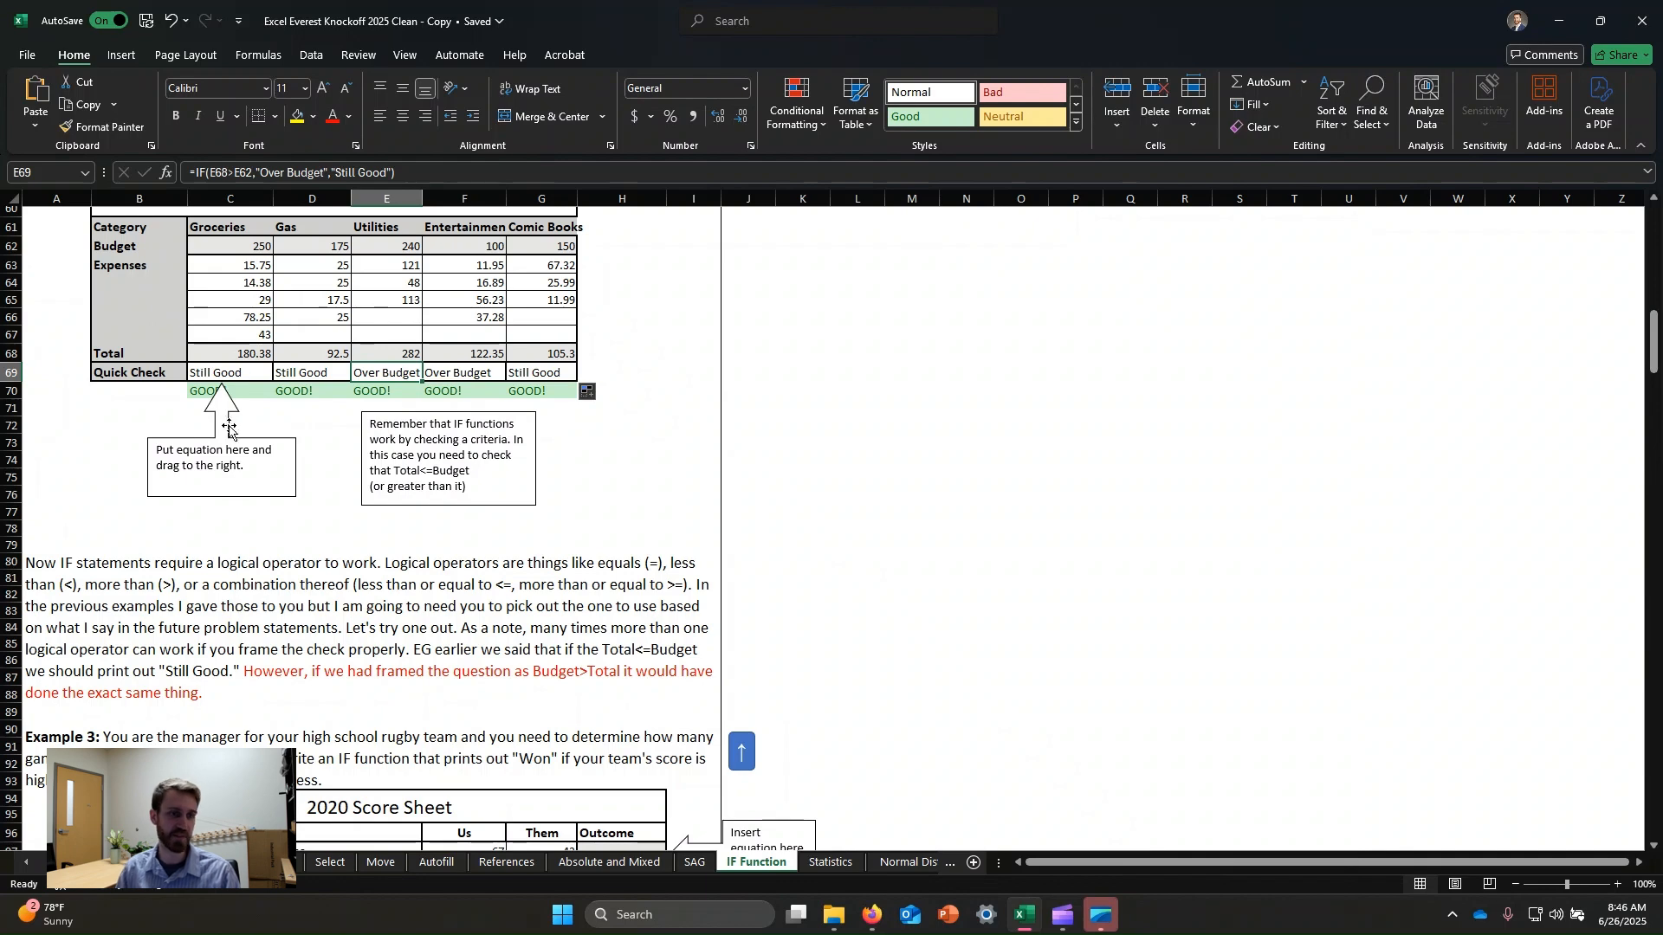
scroll(341, 508, "down", 2)
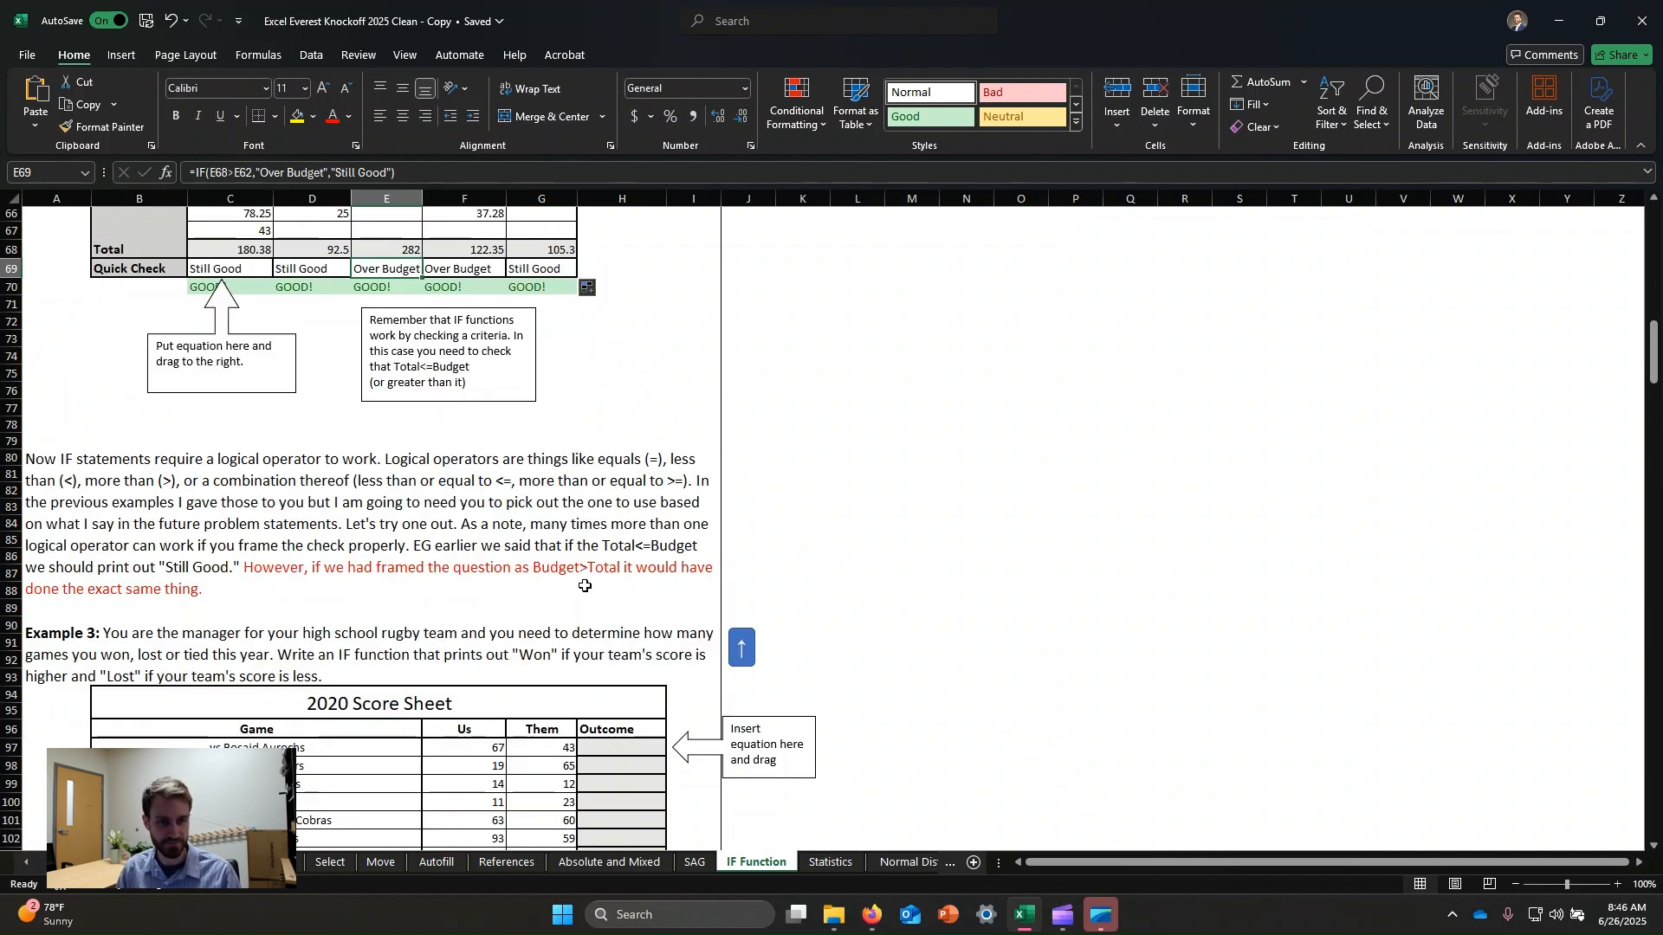
left_click(284, 477)
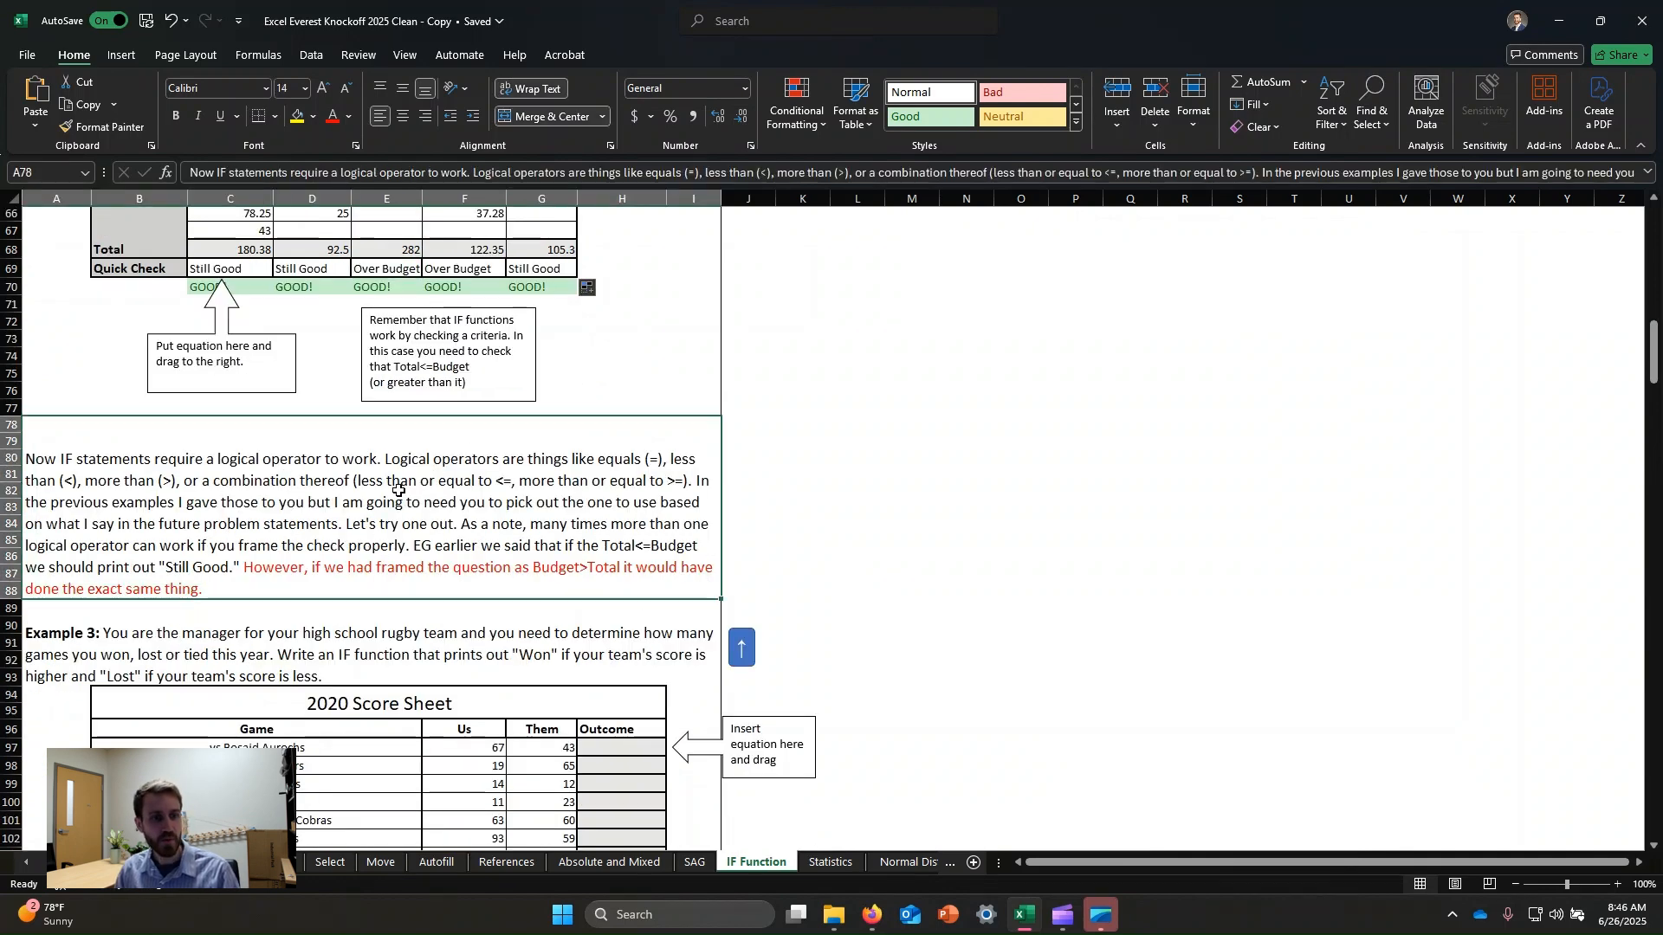
scroll(431, 519, "down", 1)
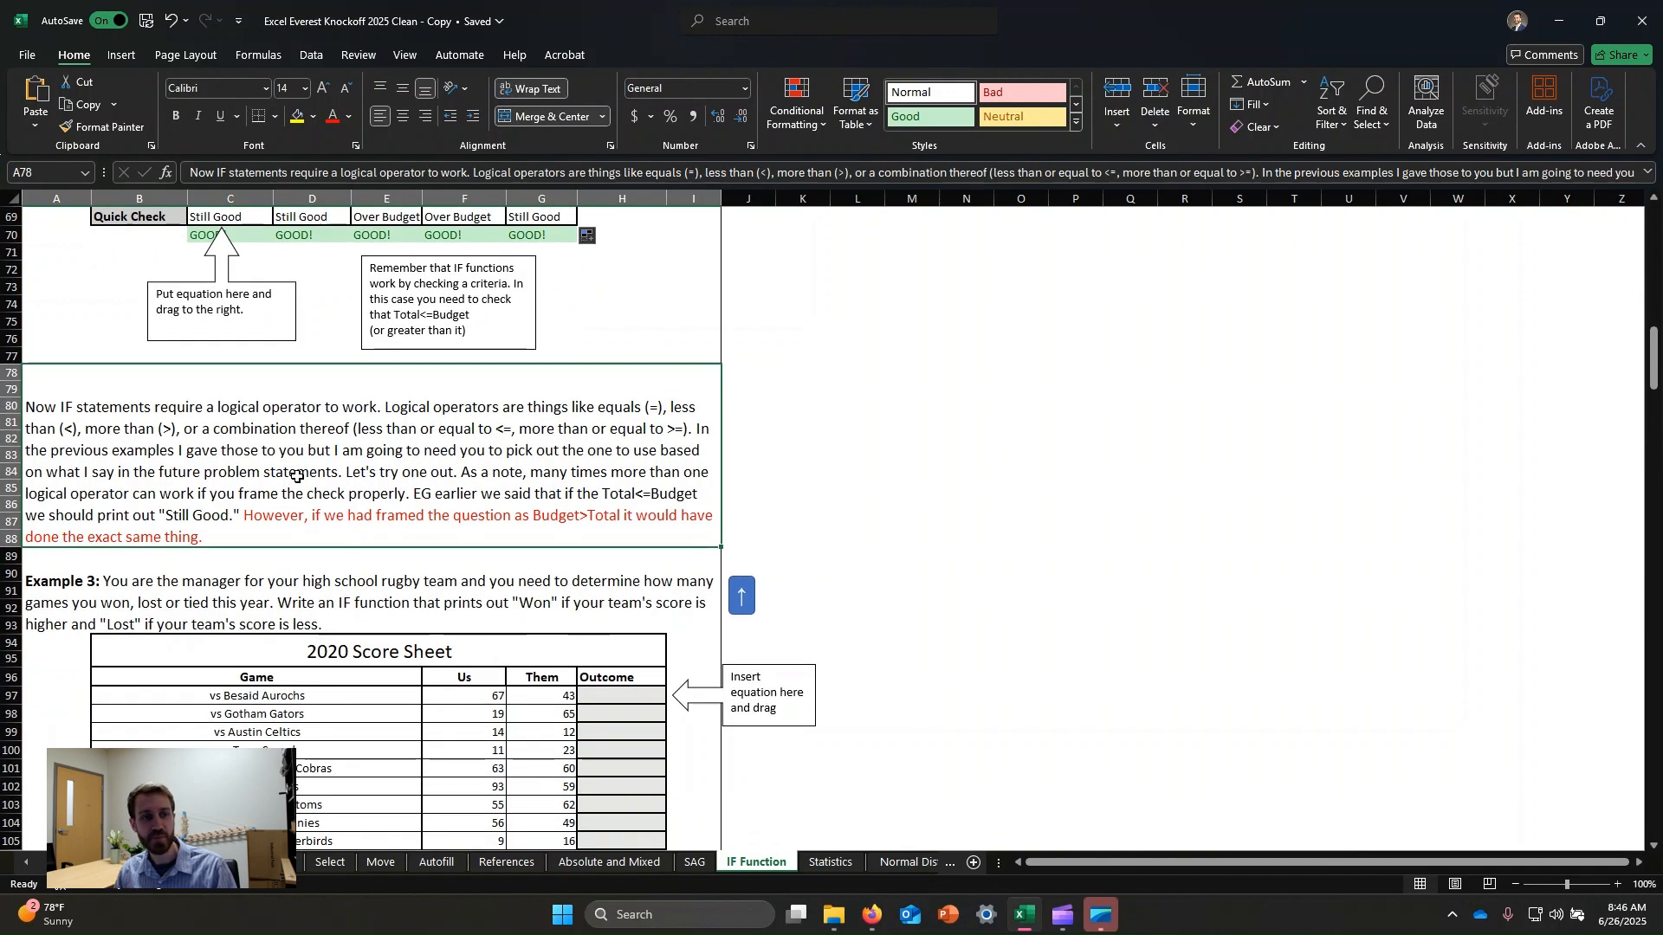
scroll(612, 452, "down", 1)
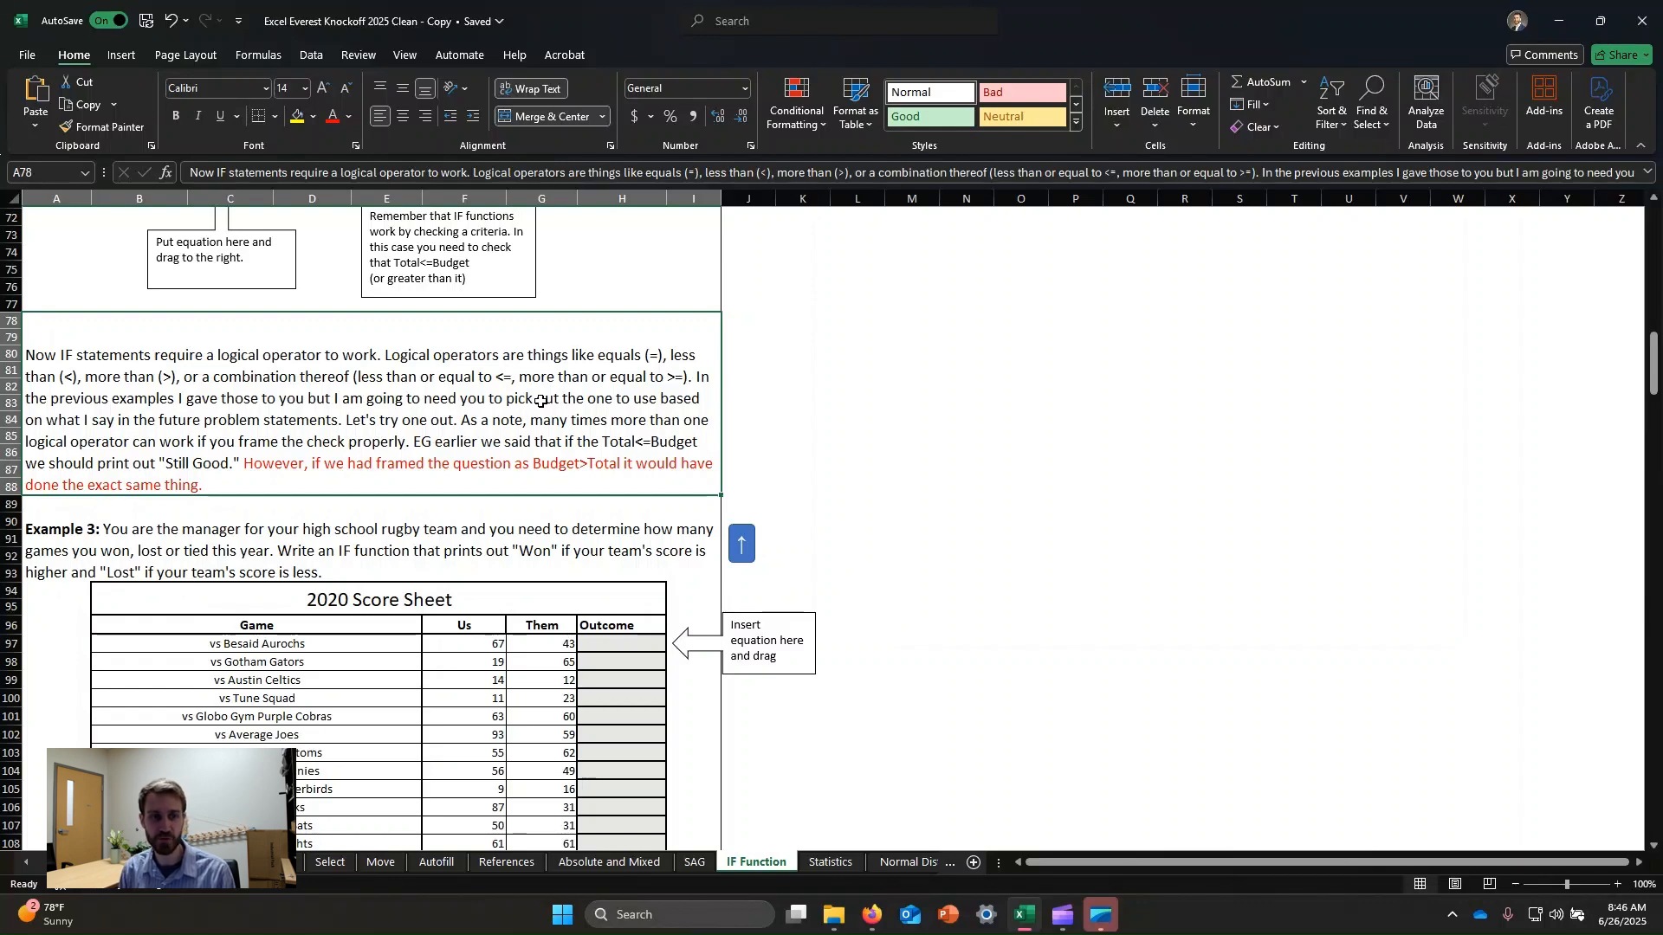
scroll(584, 236, "up", 3)
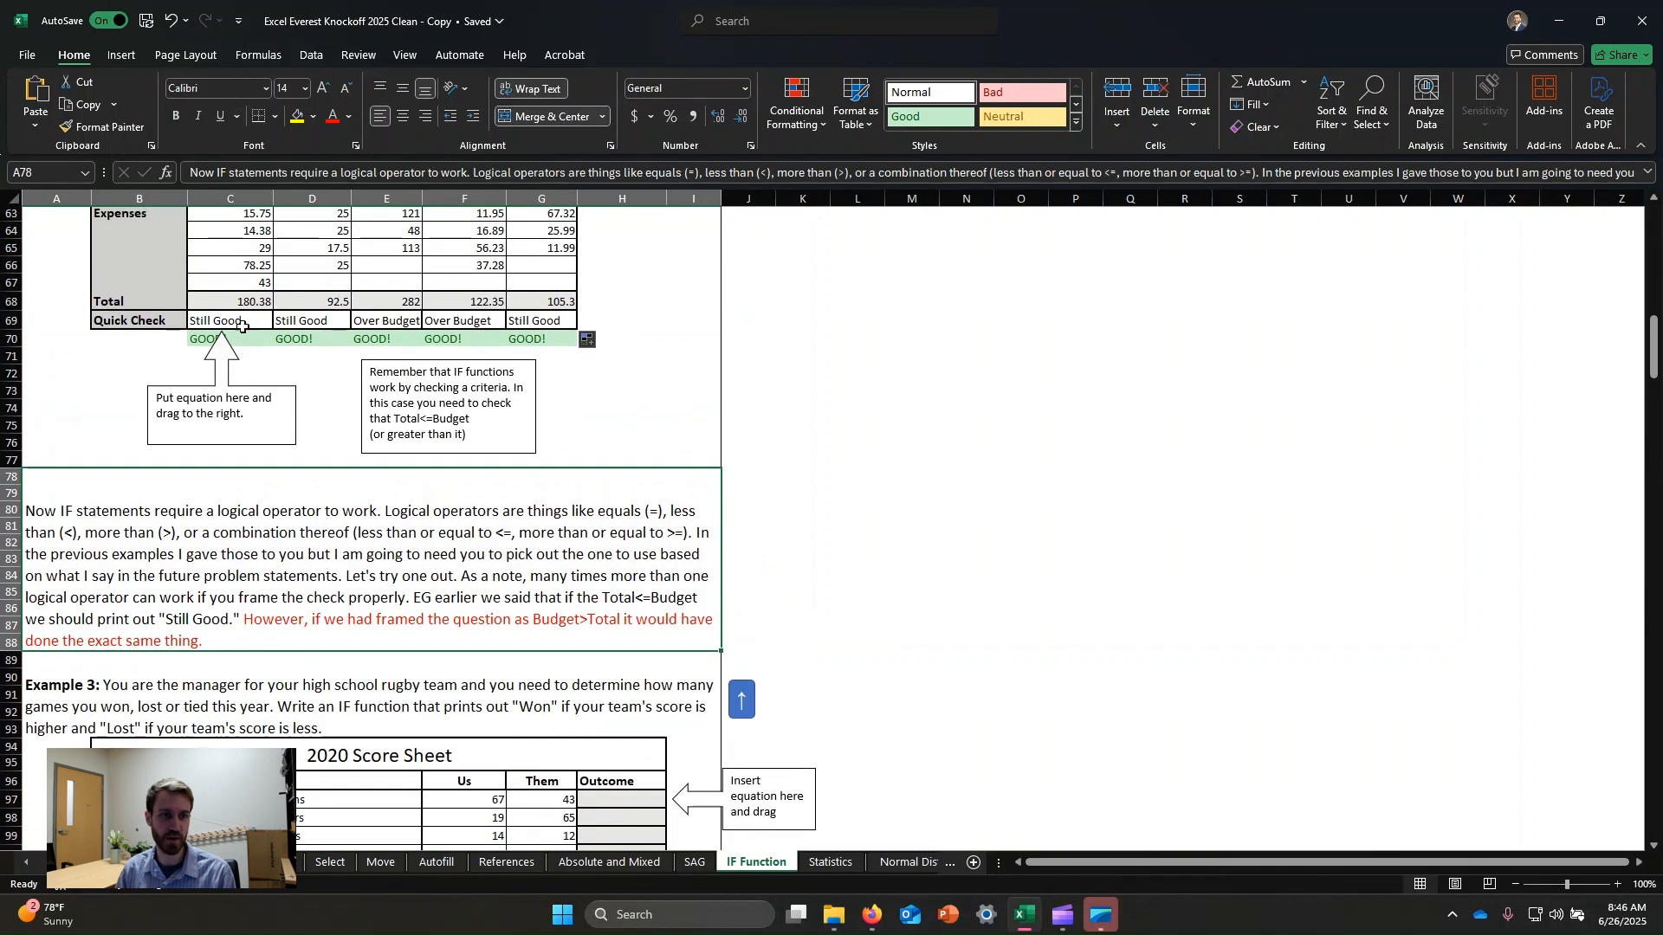
Re-inspect the comparison in the Groceries Quick Check formula against the operator note.
left_click(242, 322)
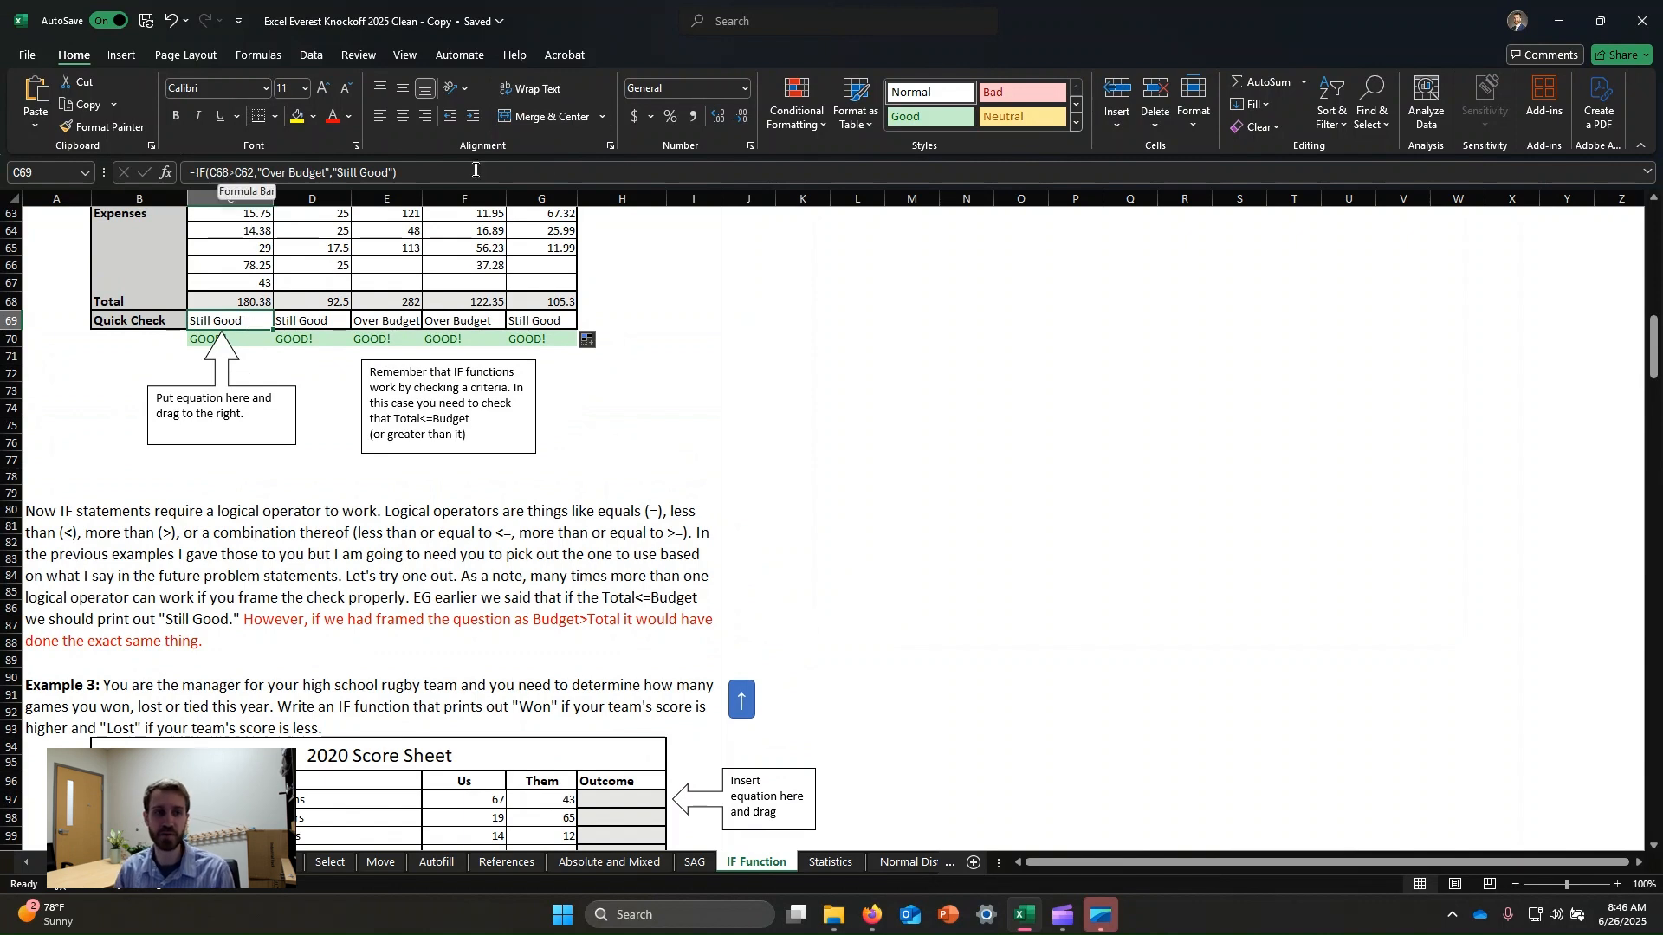
left_click(231, 172)
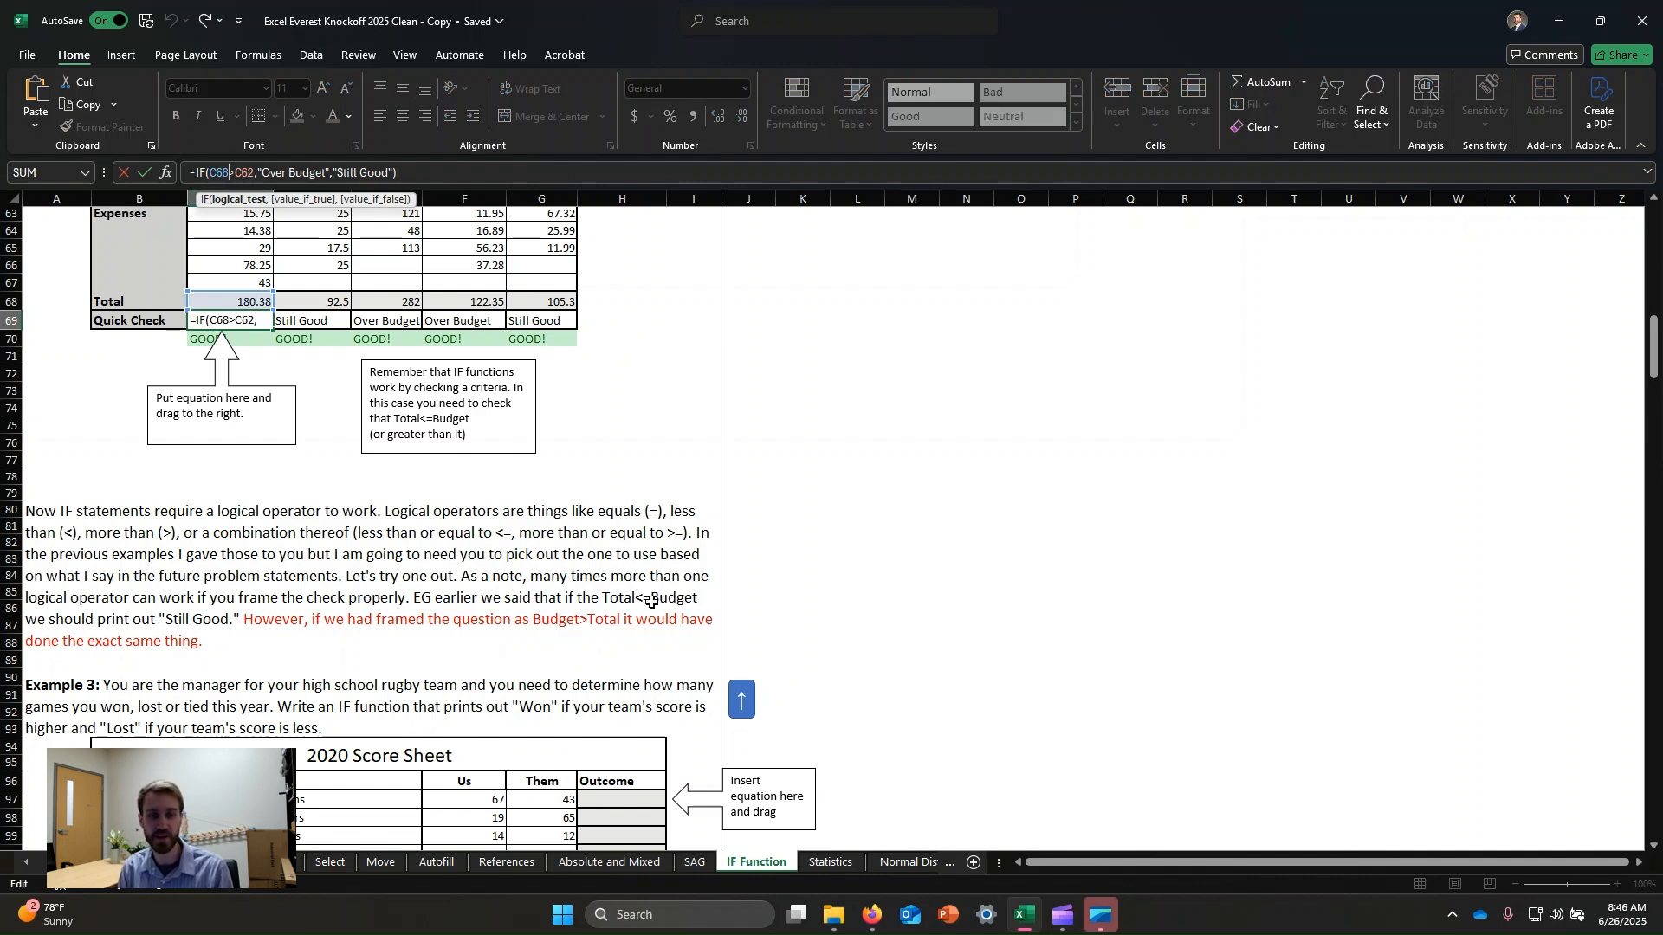
left_click(532, 555)
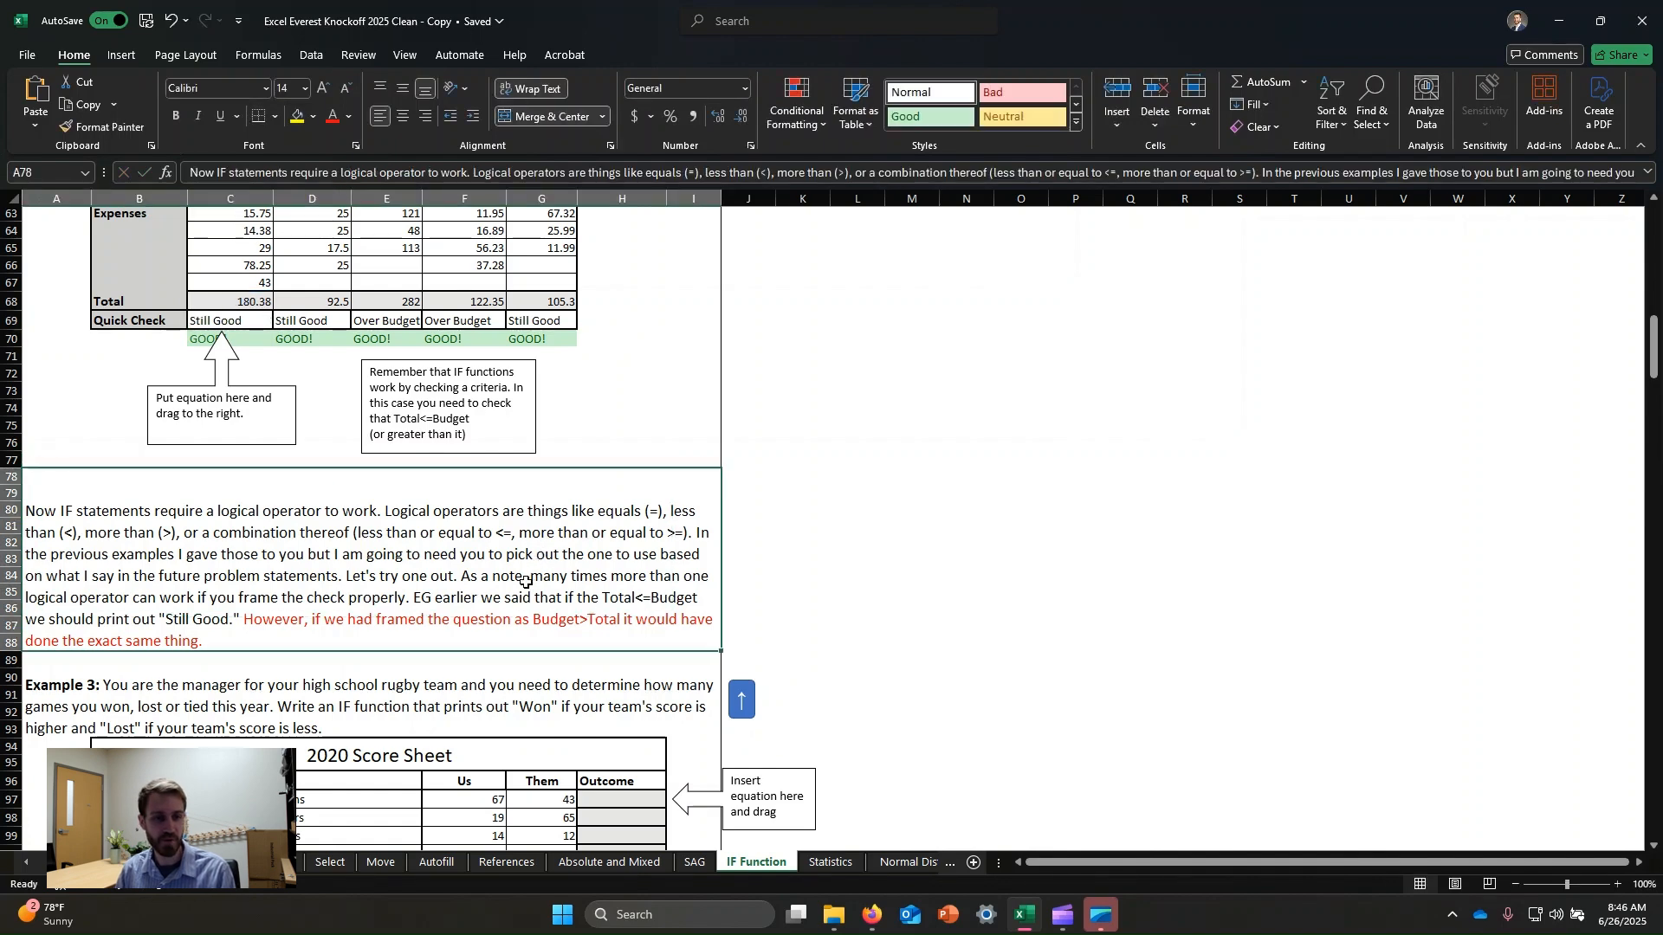
scroll(573, 565, "down", 1)
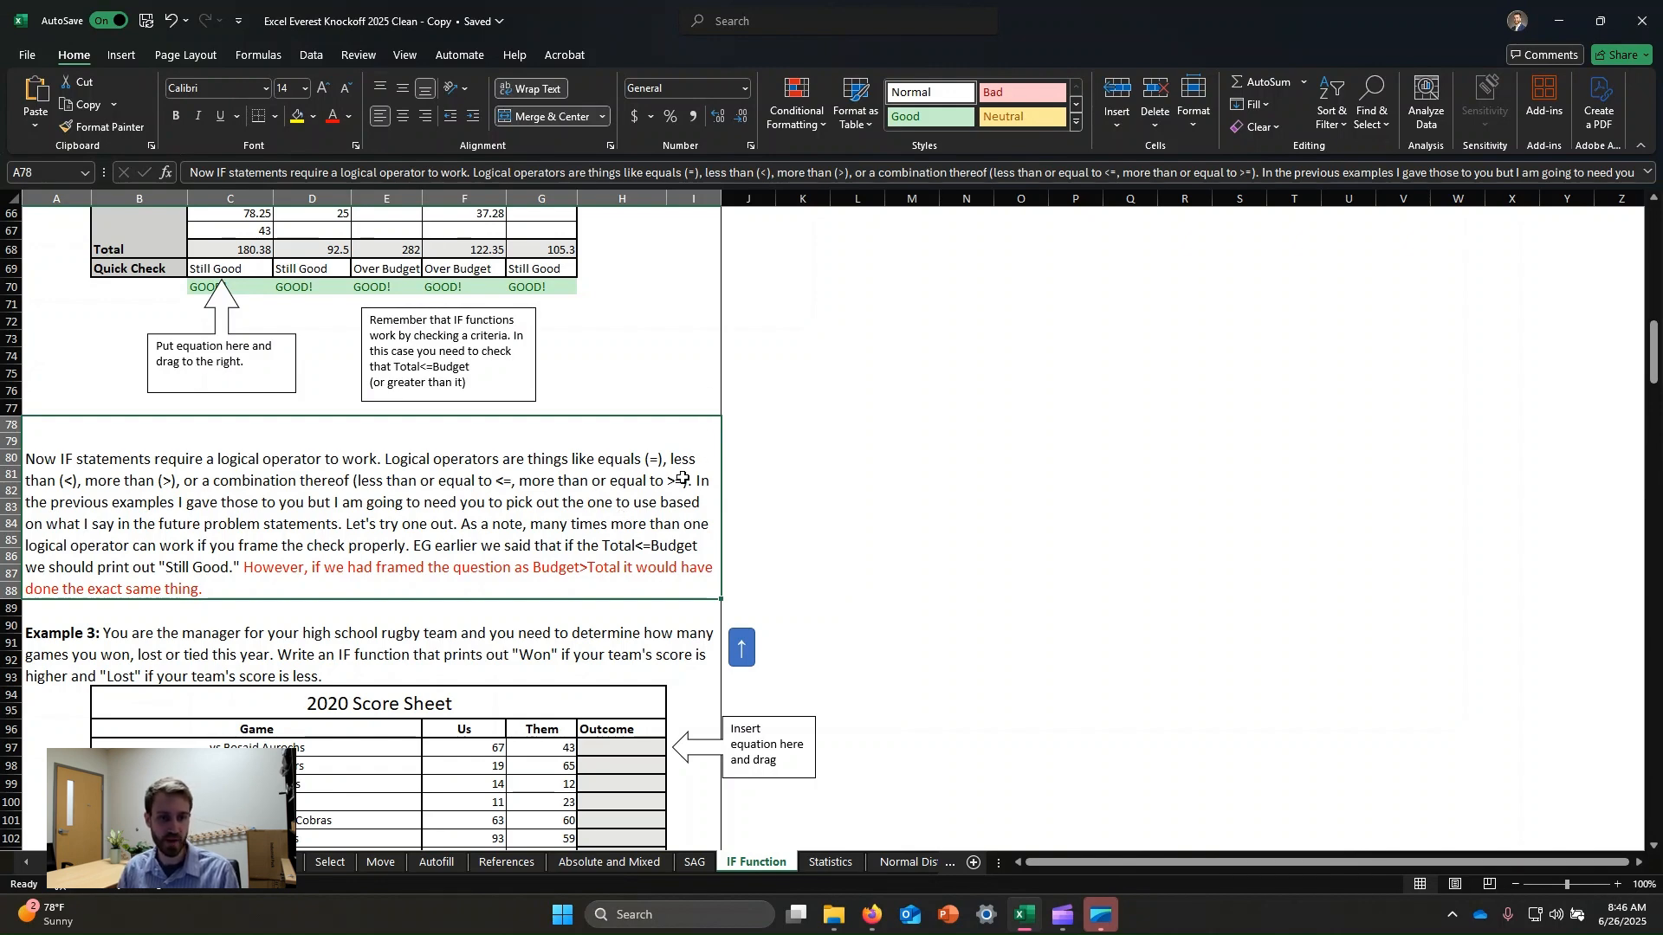
scroll(598, 491, "down", 3)
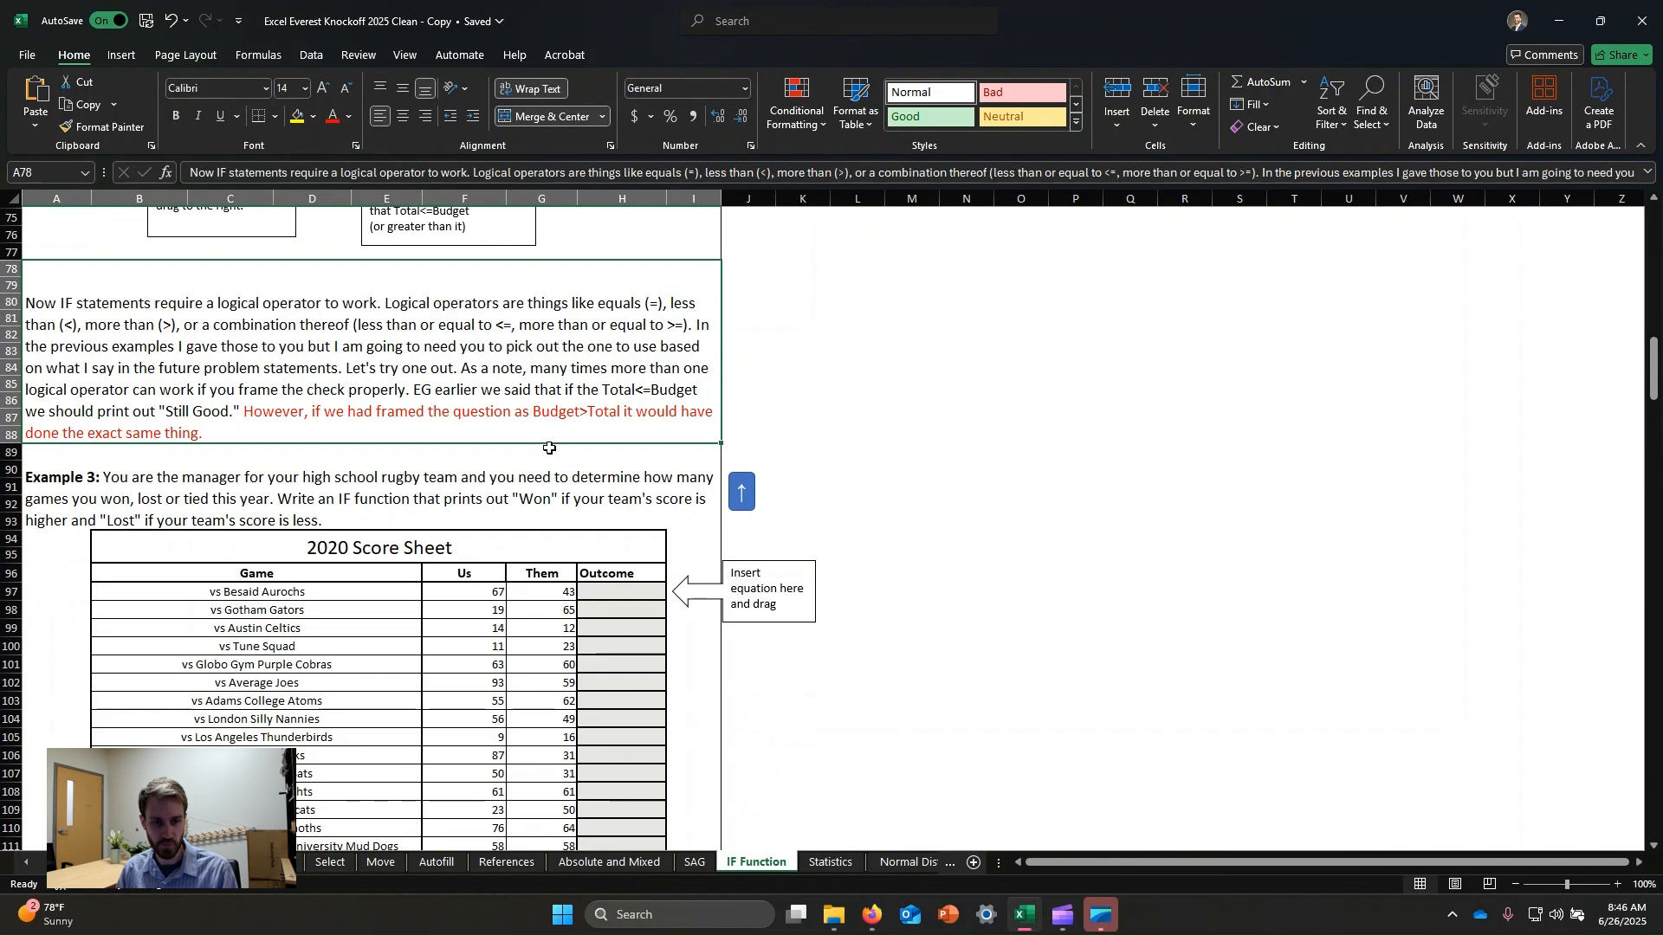
Enter an IF formula in the first Outcome cell returning "Won" when the Us score exceeds the Them score, otherwise "Lost".
scroll(549, 448, "down", 2)
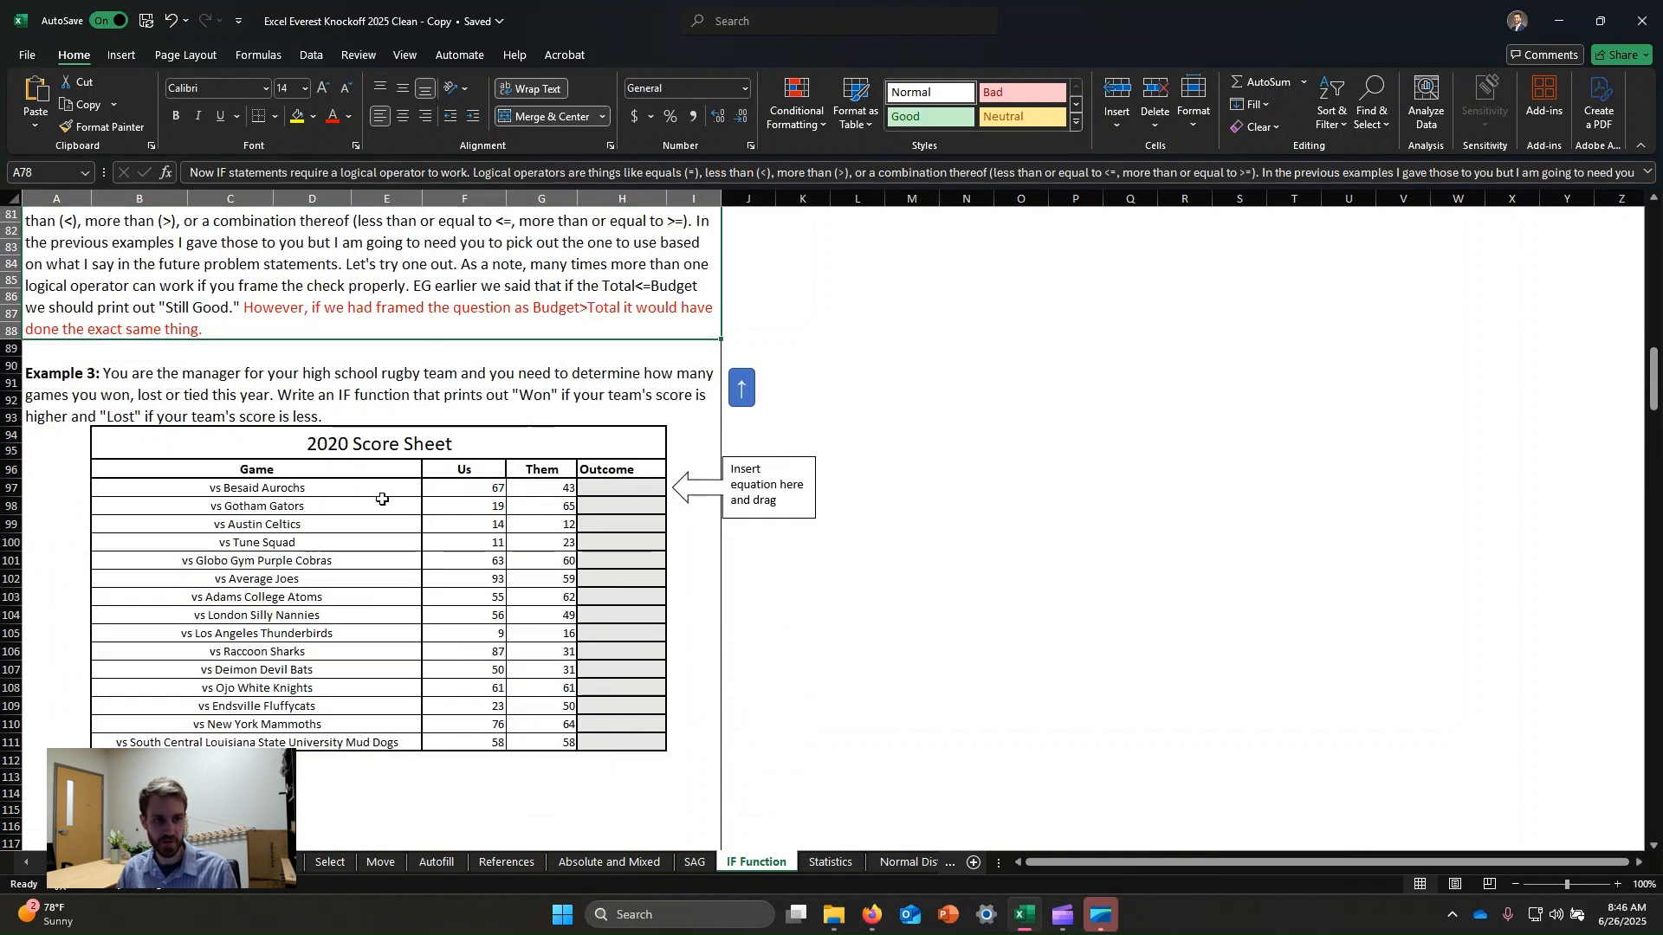
left_click(606, 488)
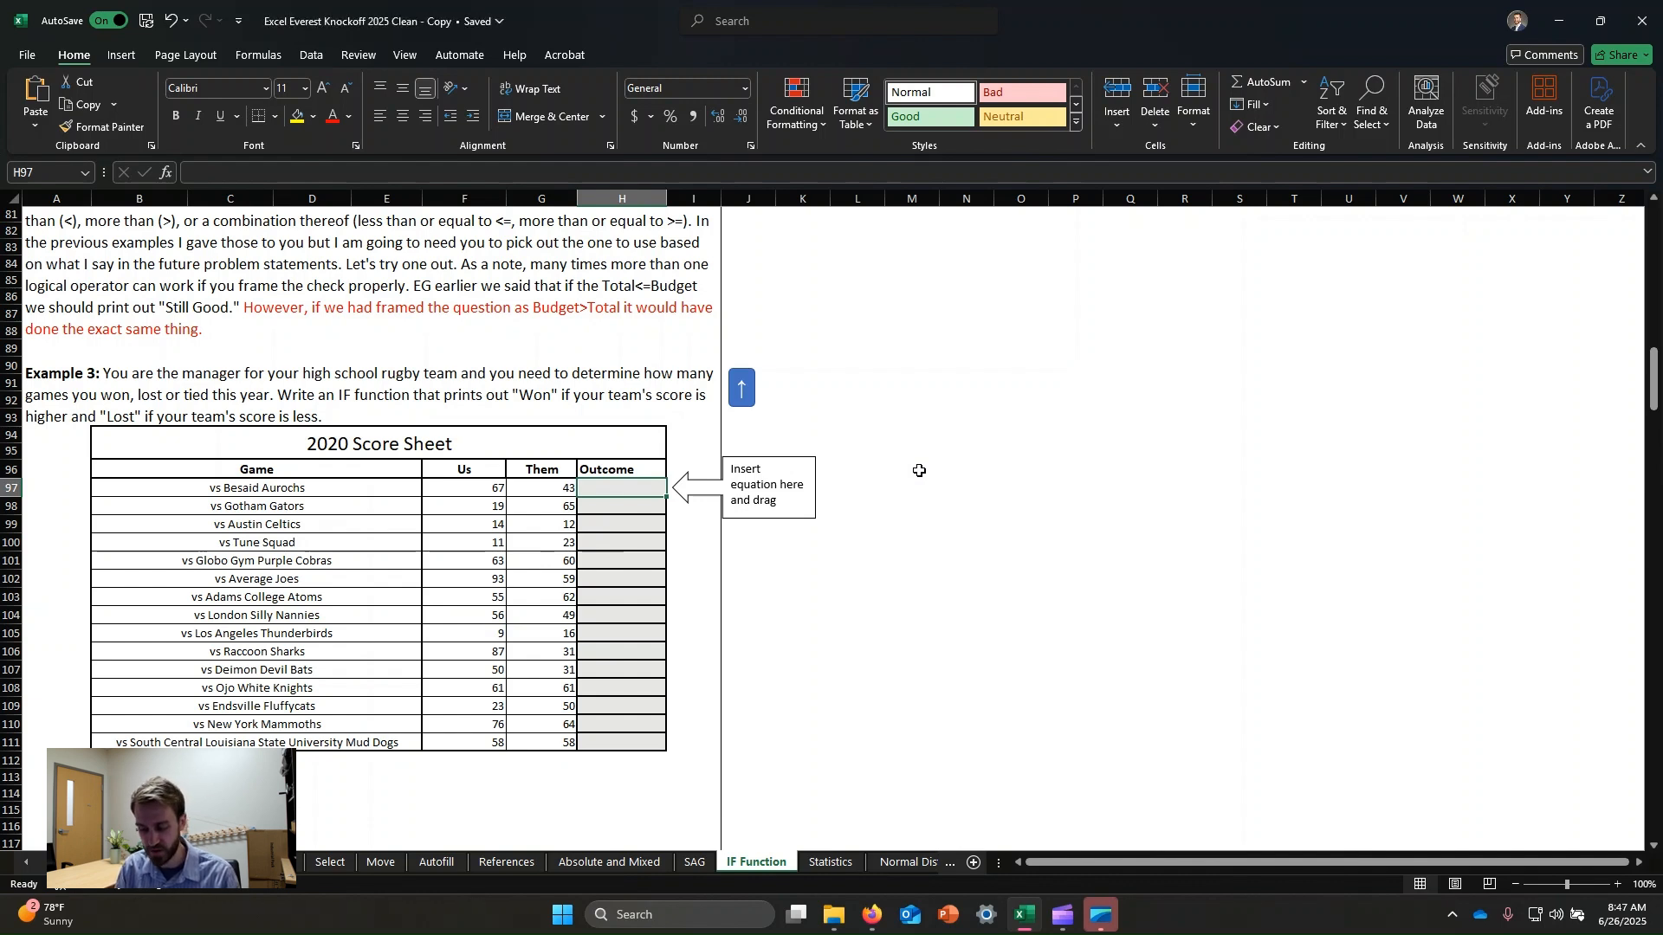
type("=if(")
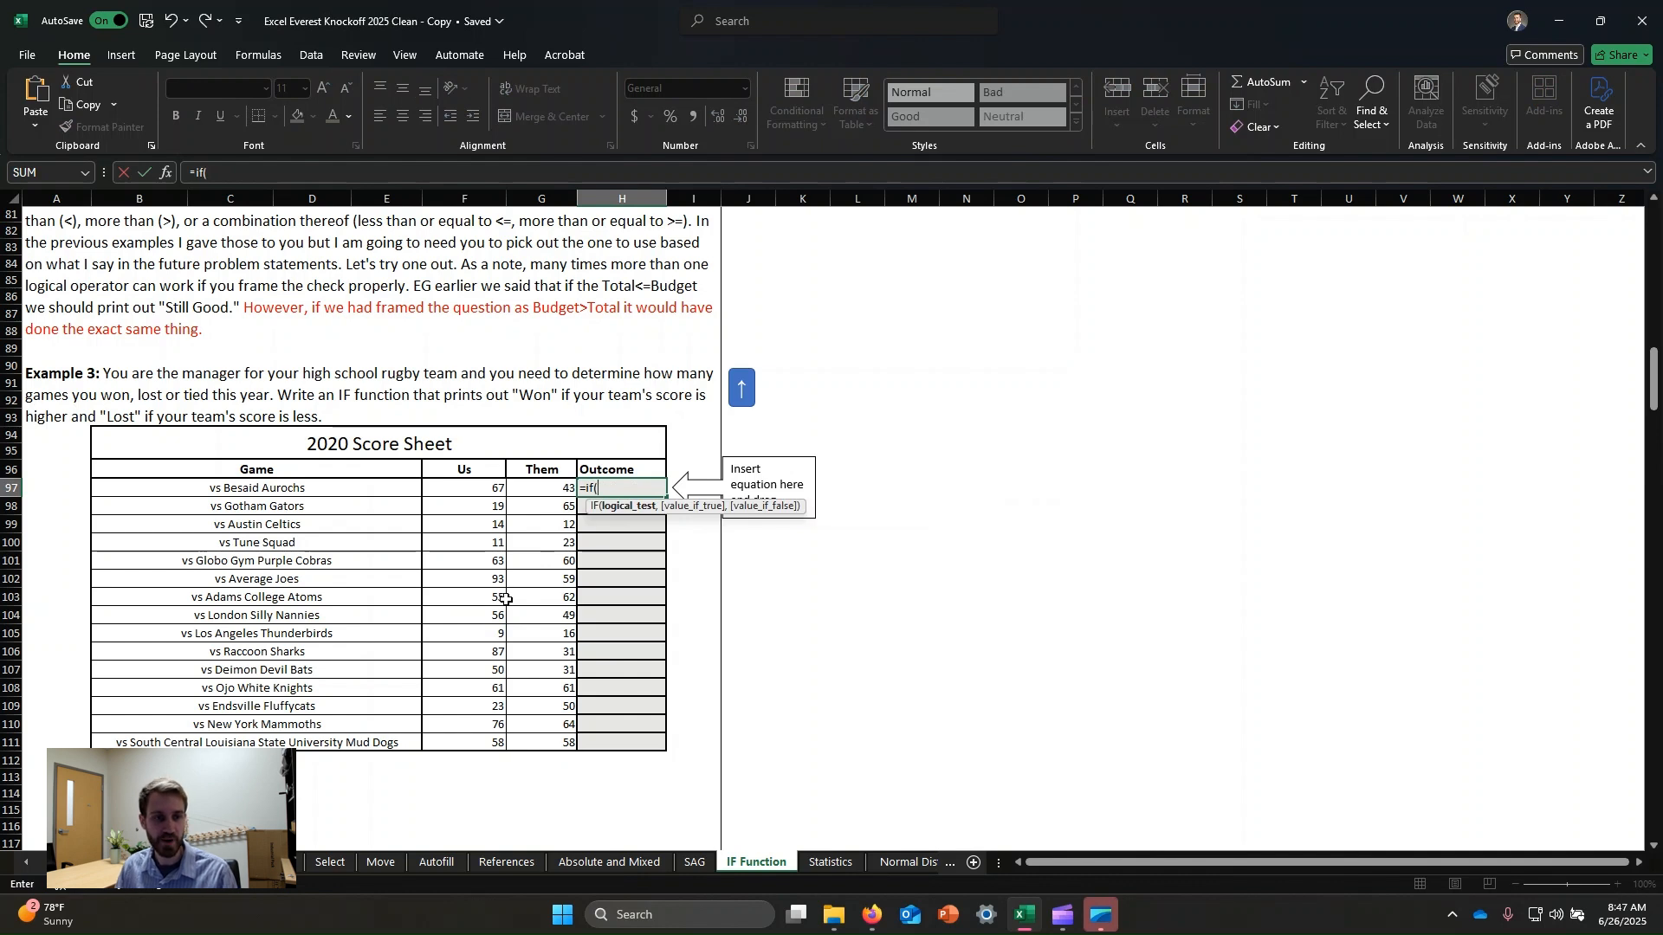
left_click(486, 488)
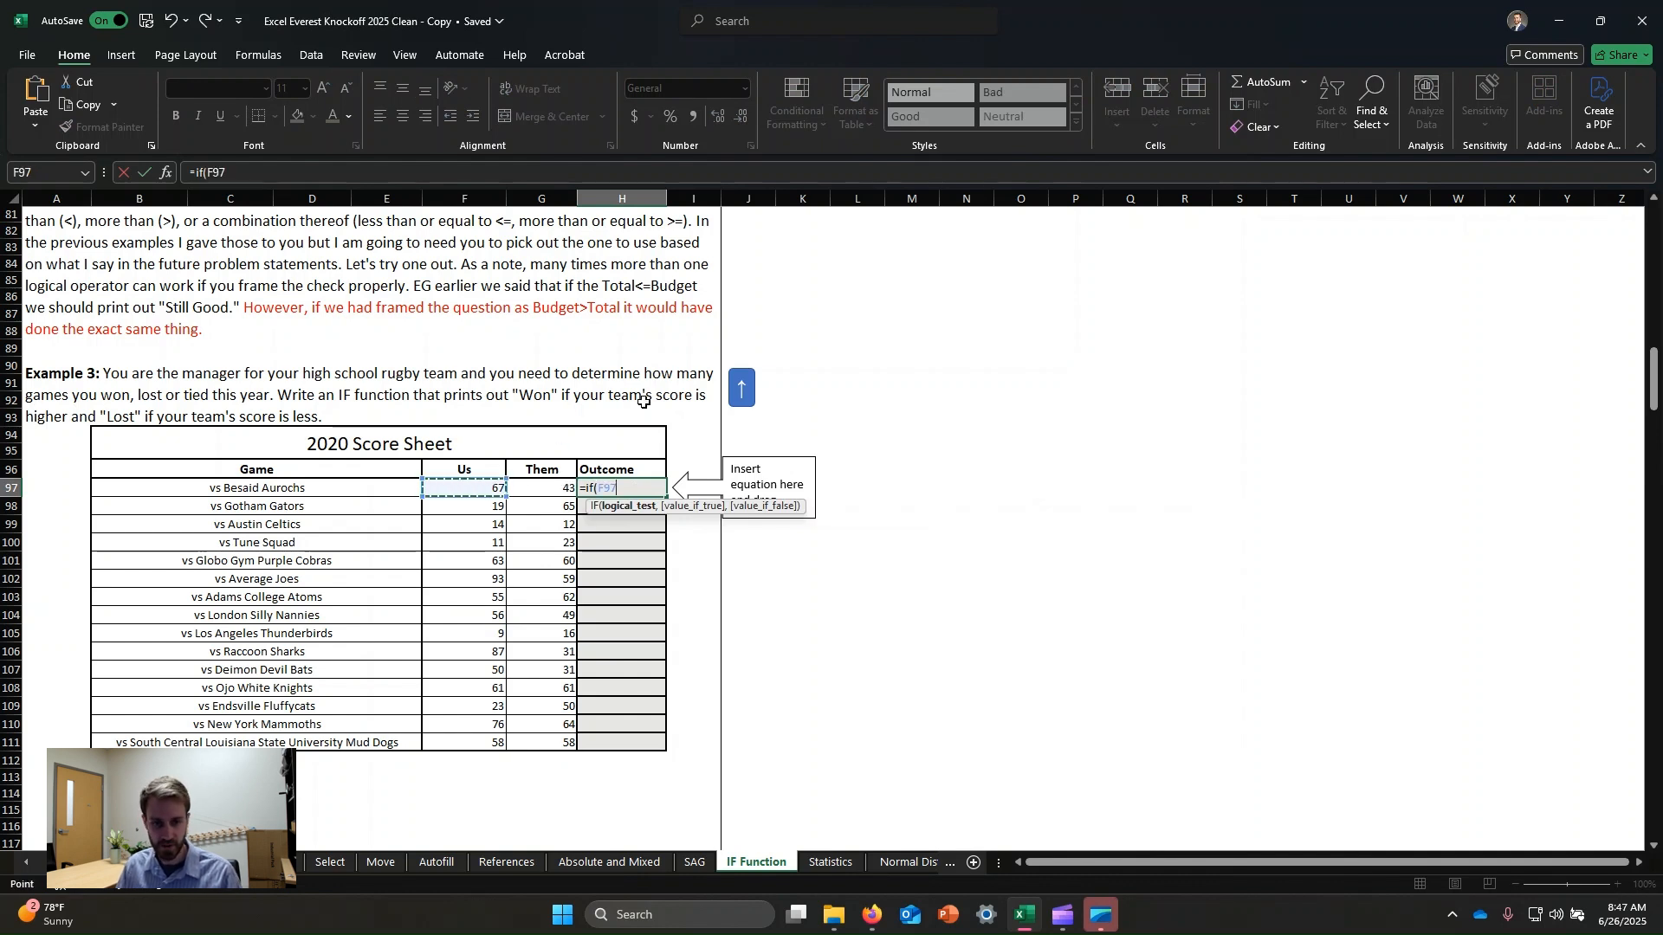
type(">")
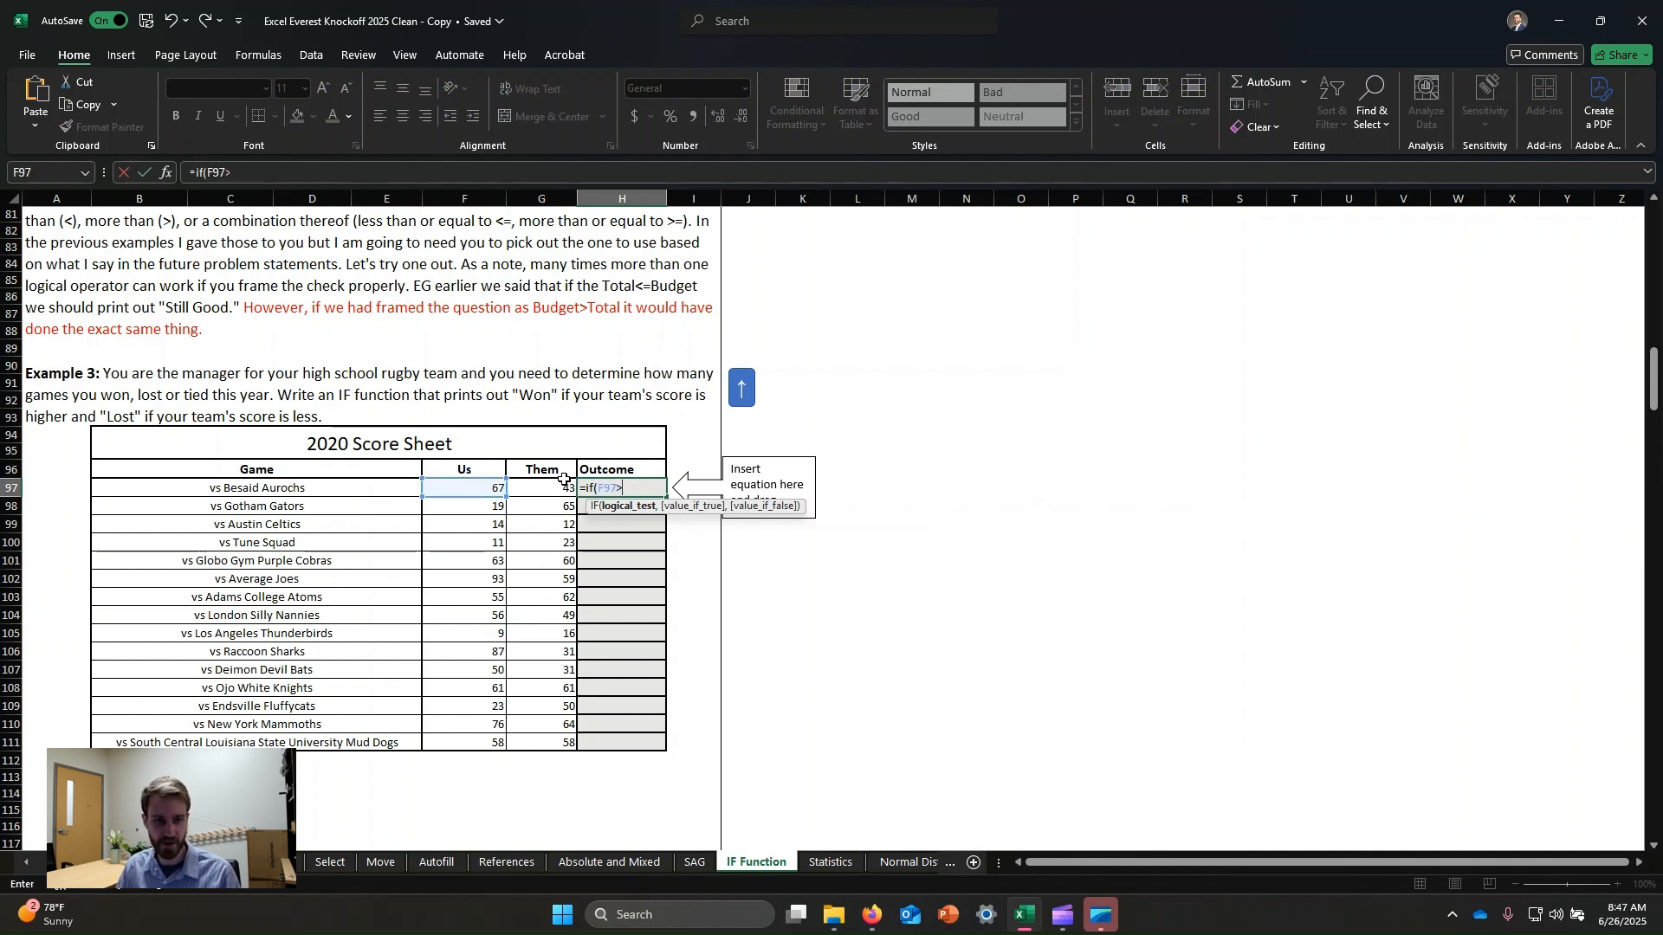
left_click(539, 489)
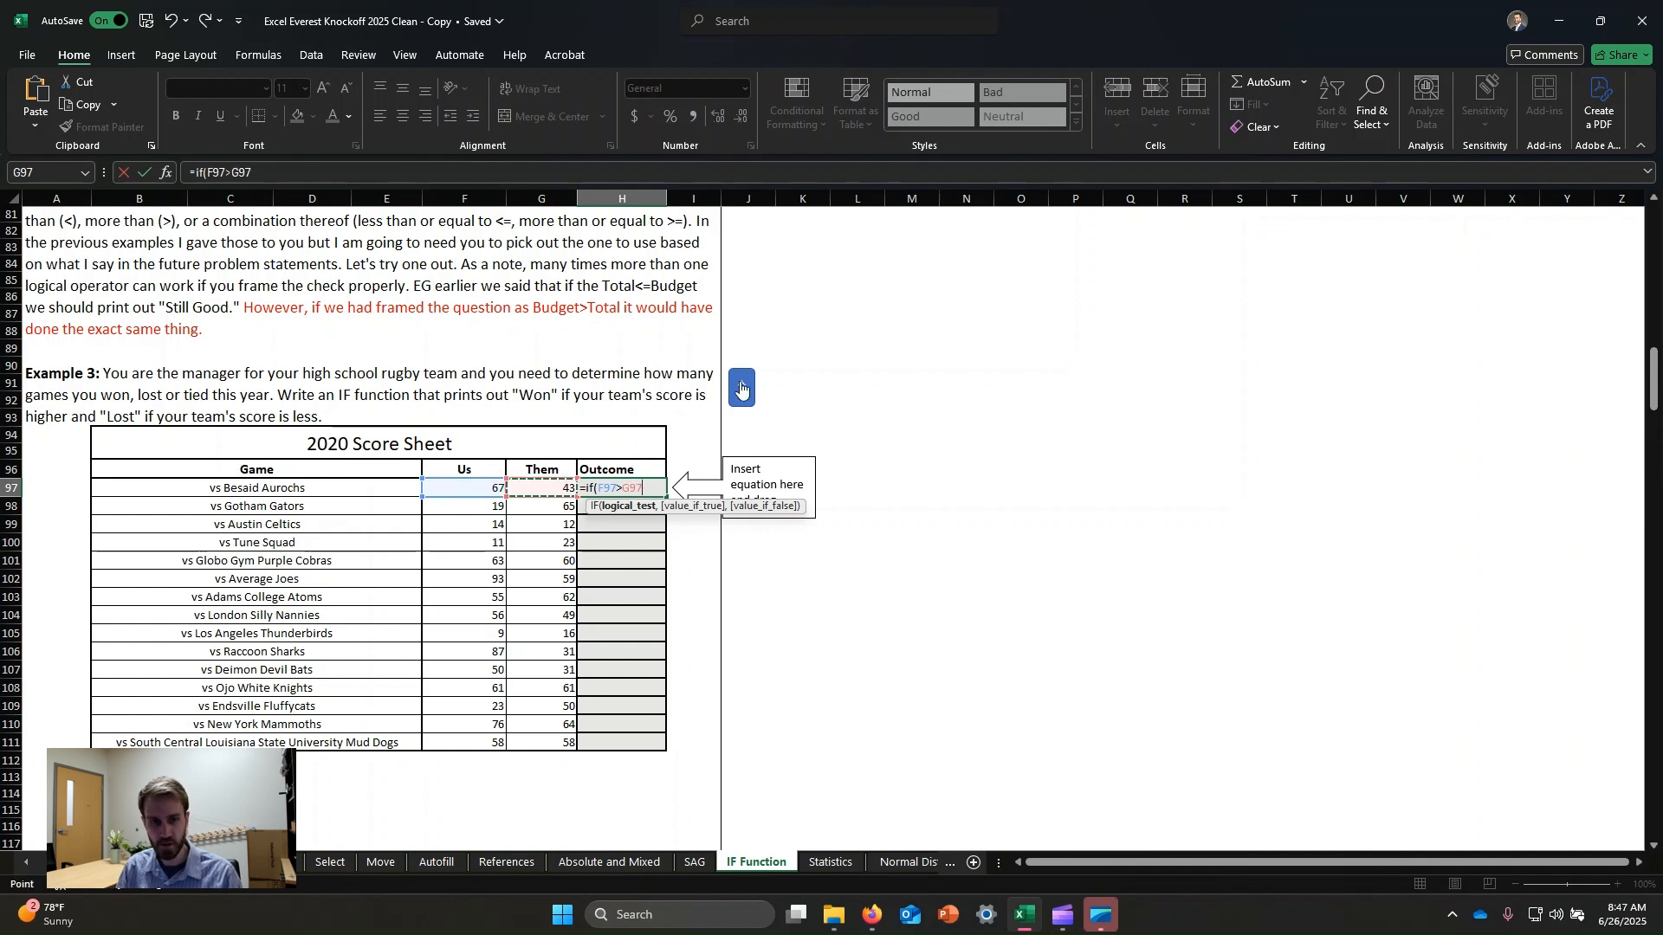
type(",")
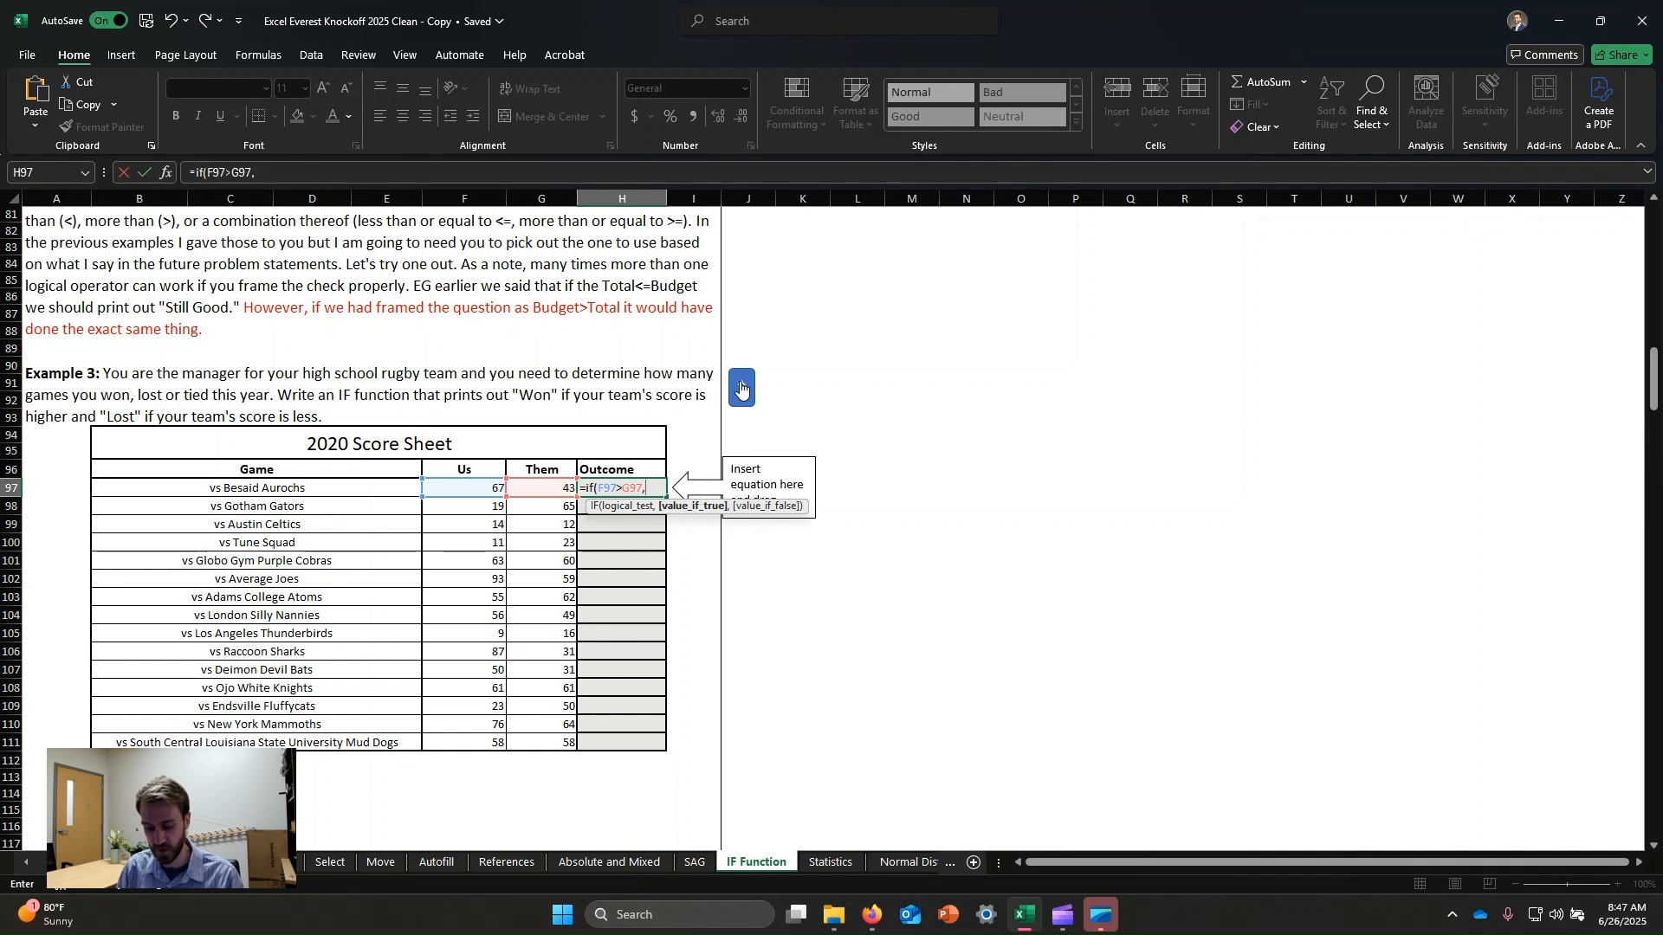
type("\"Won\"")
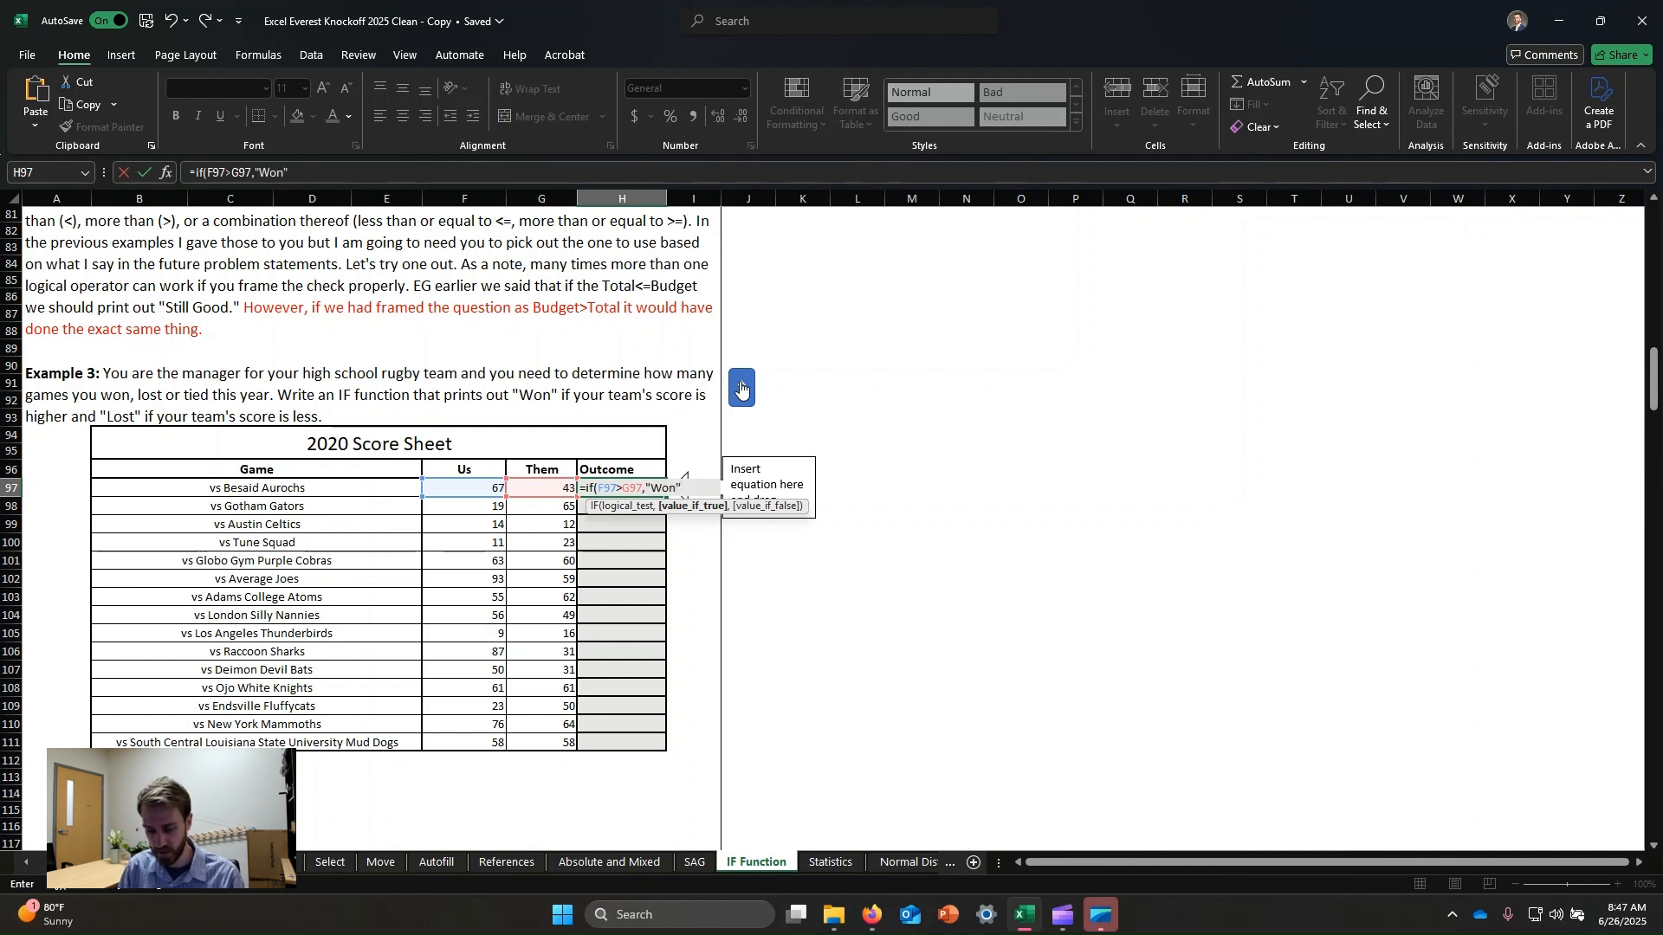
type(",\"Lost")
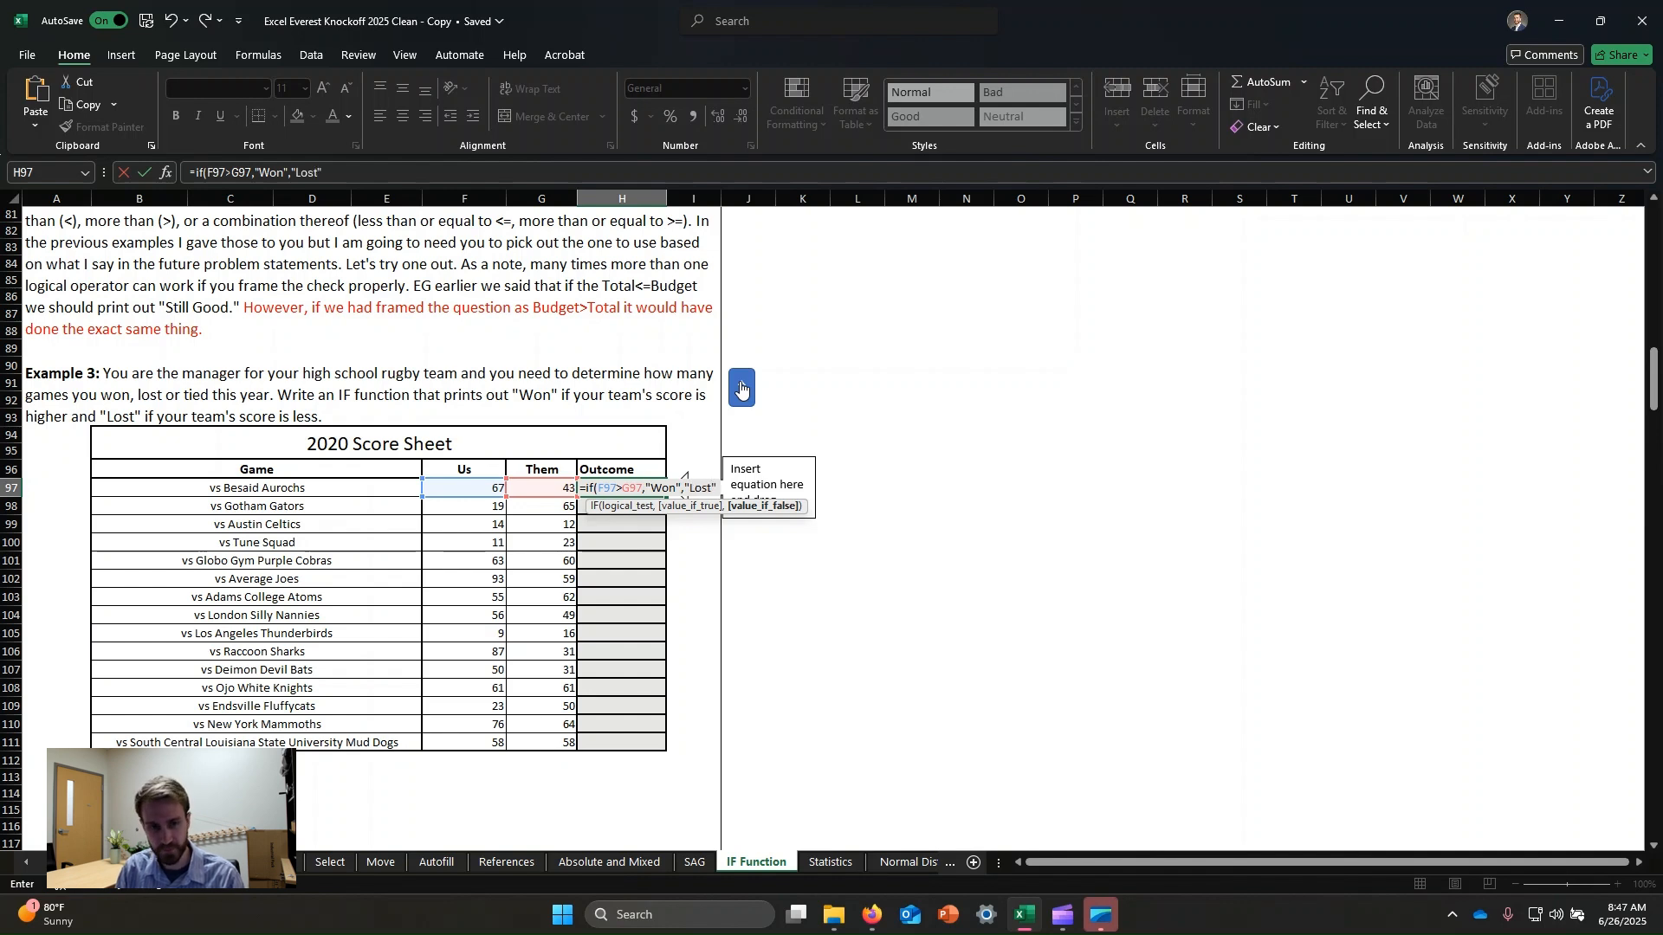
type("\"0)")
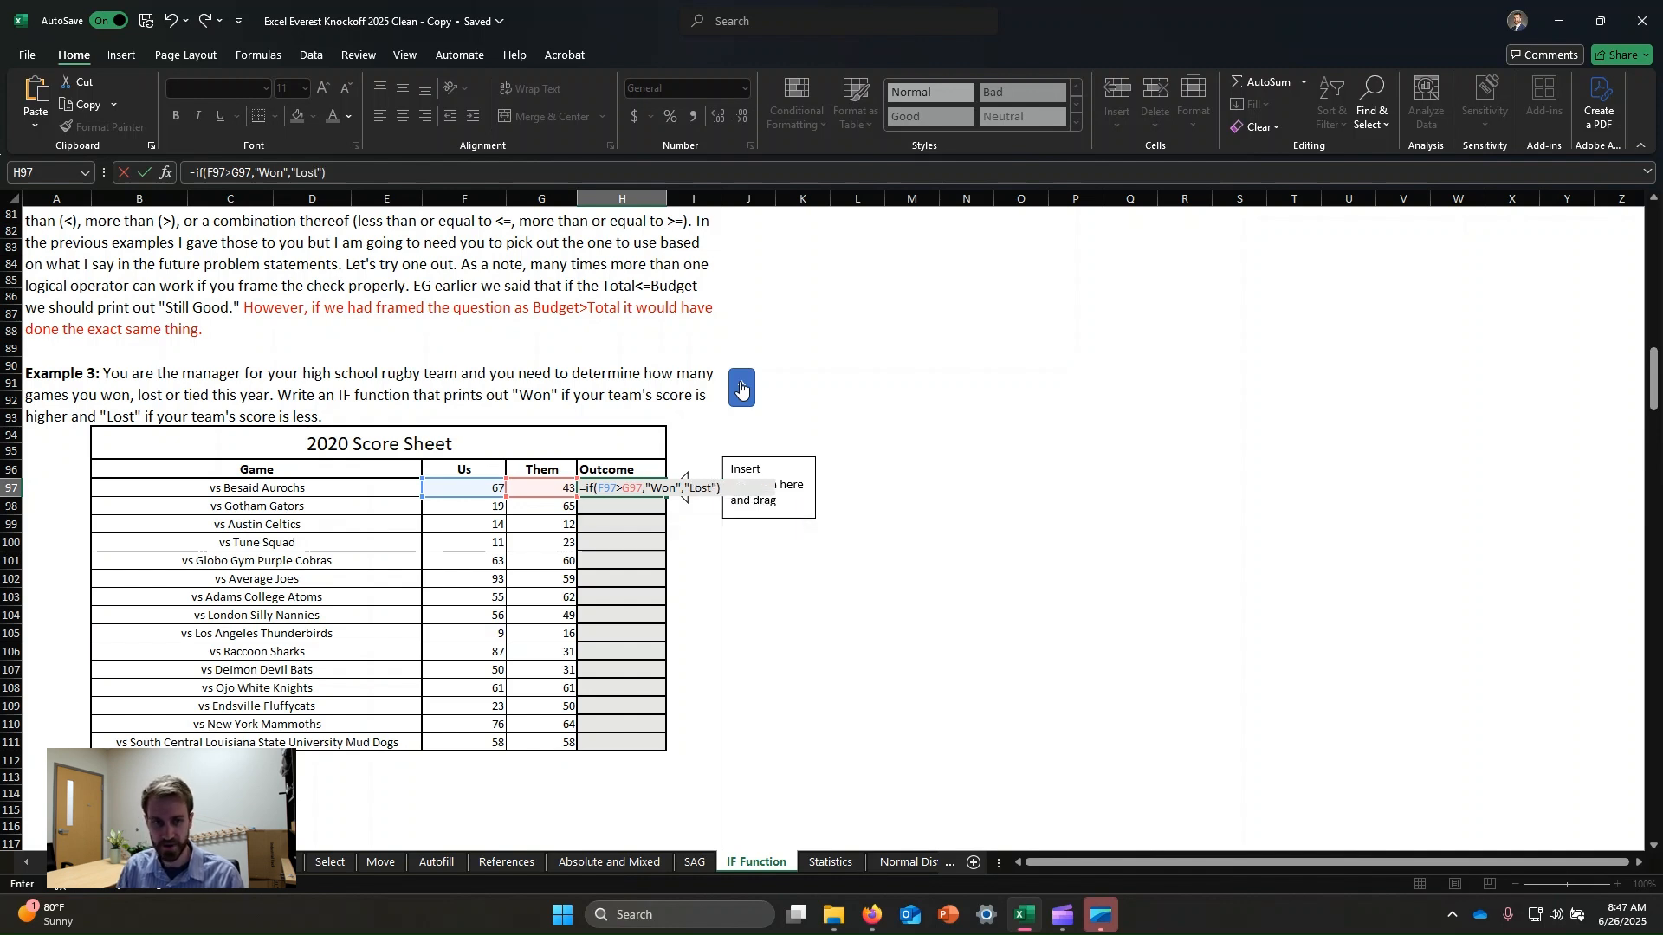
key("Return")
Fill the Outcome formula down the score sheet through the last game.
left_click(602, 491)
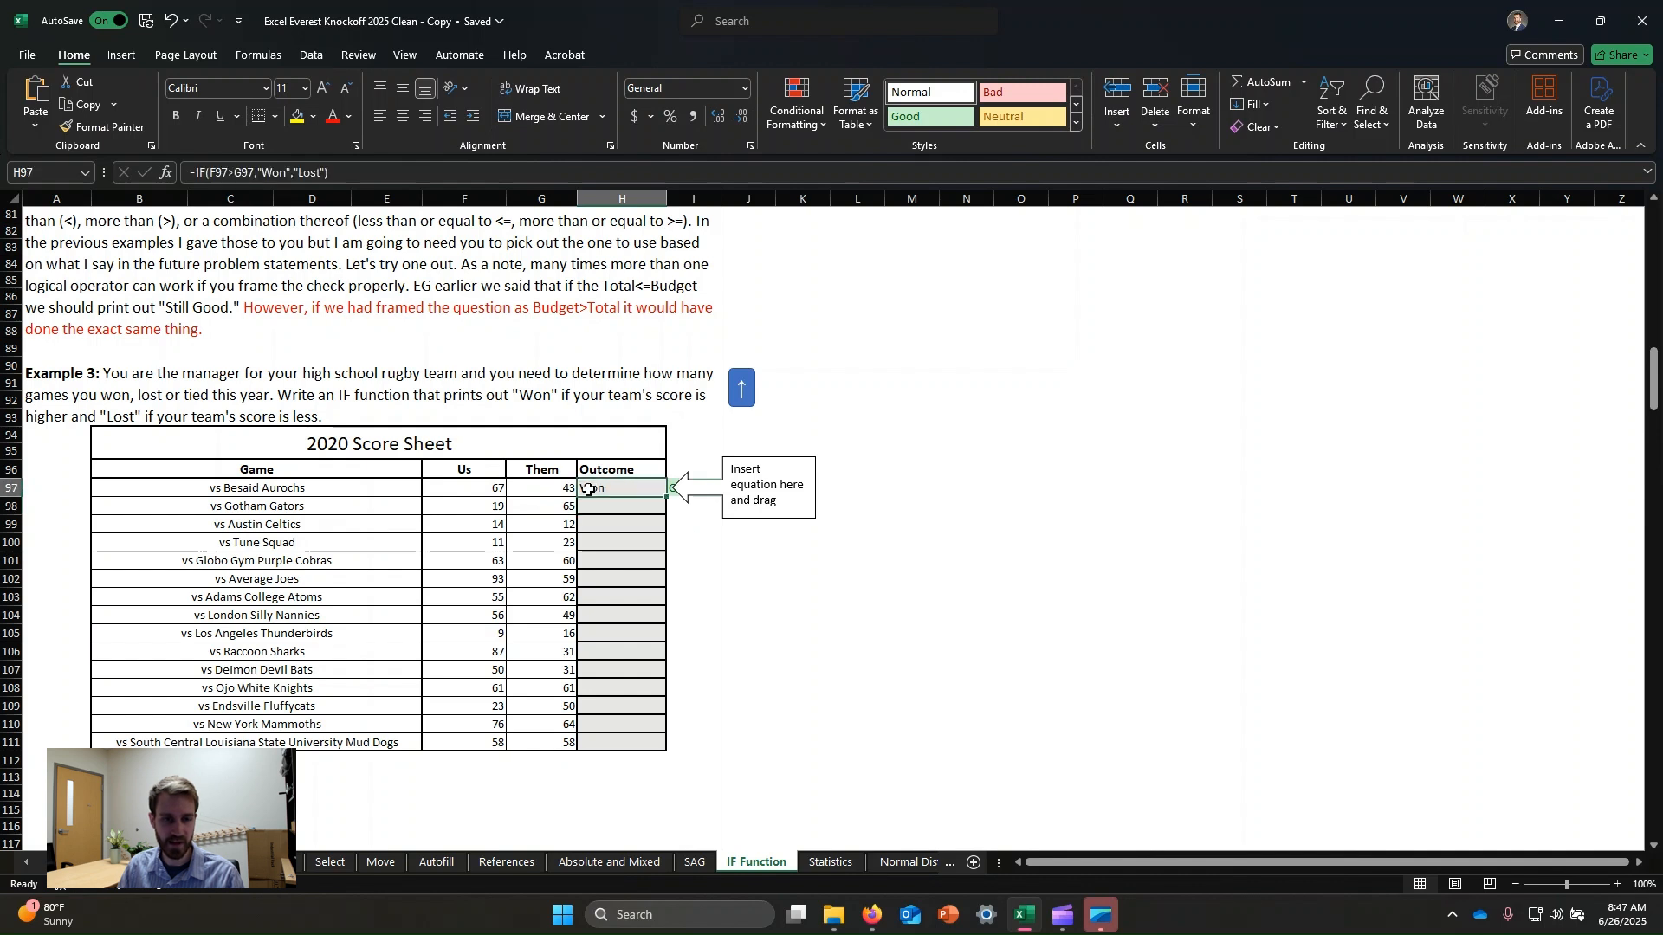
left_click(489, 488)
left_click(569, 491)
left_click(610, 490)
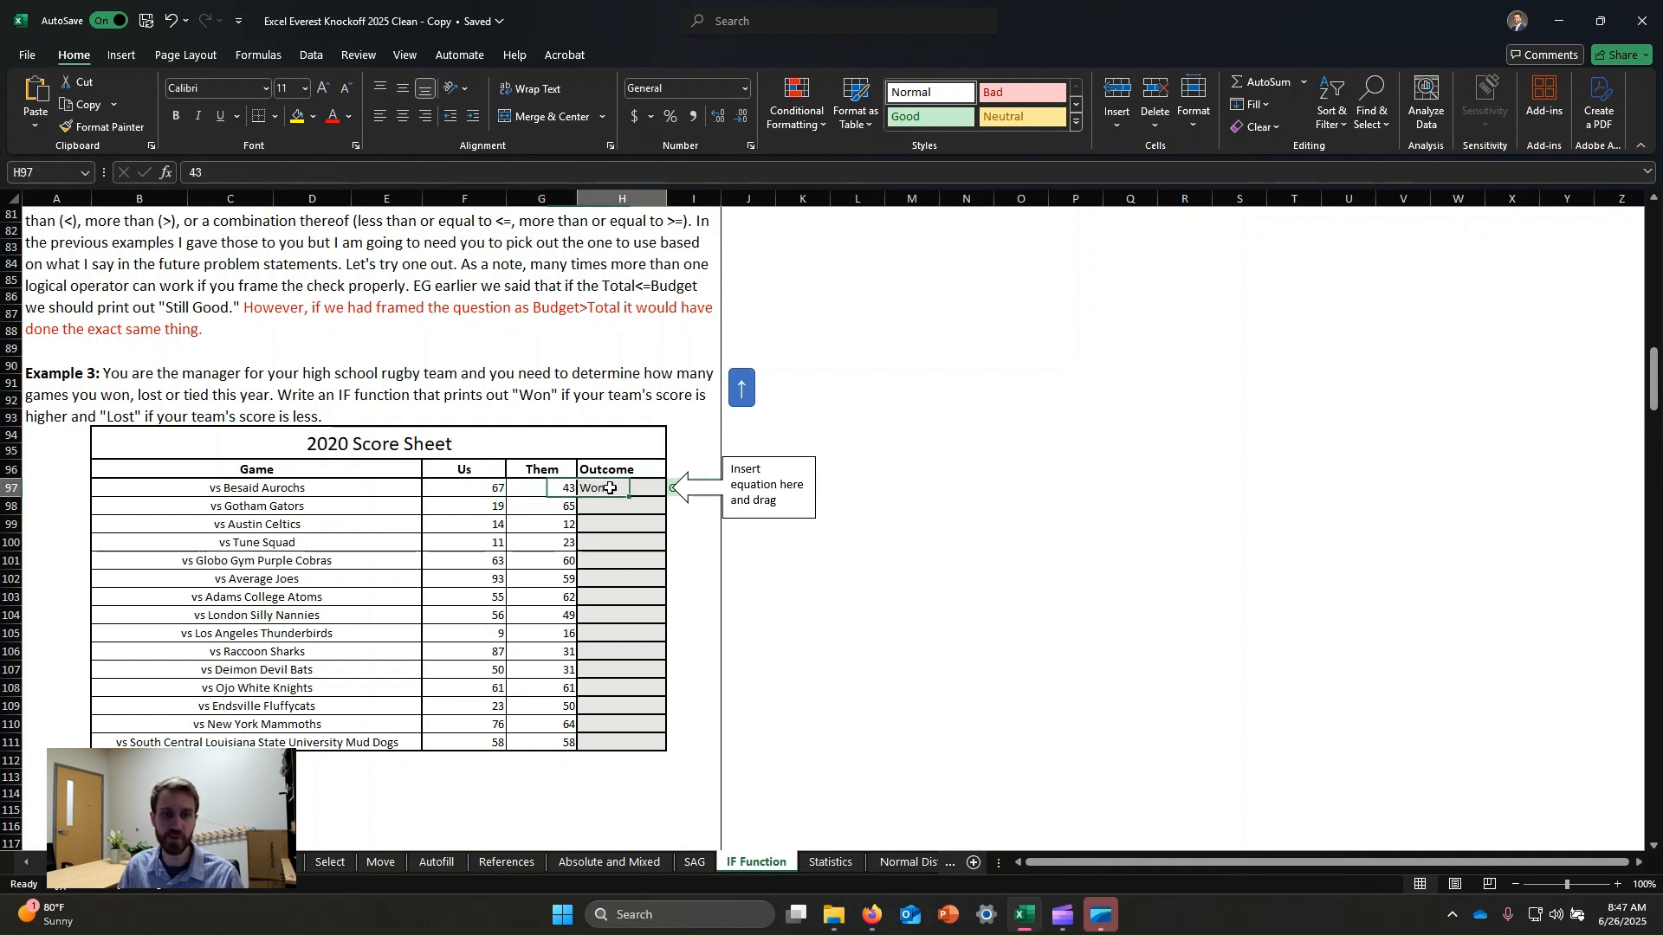
double_click(666, 496)
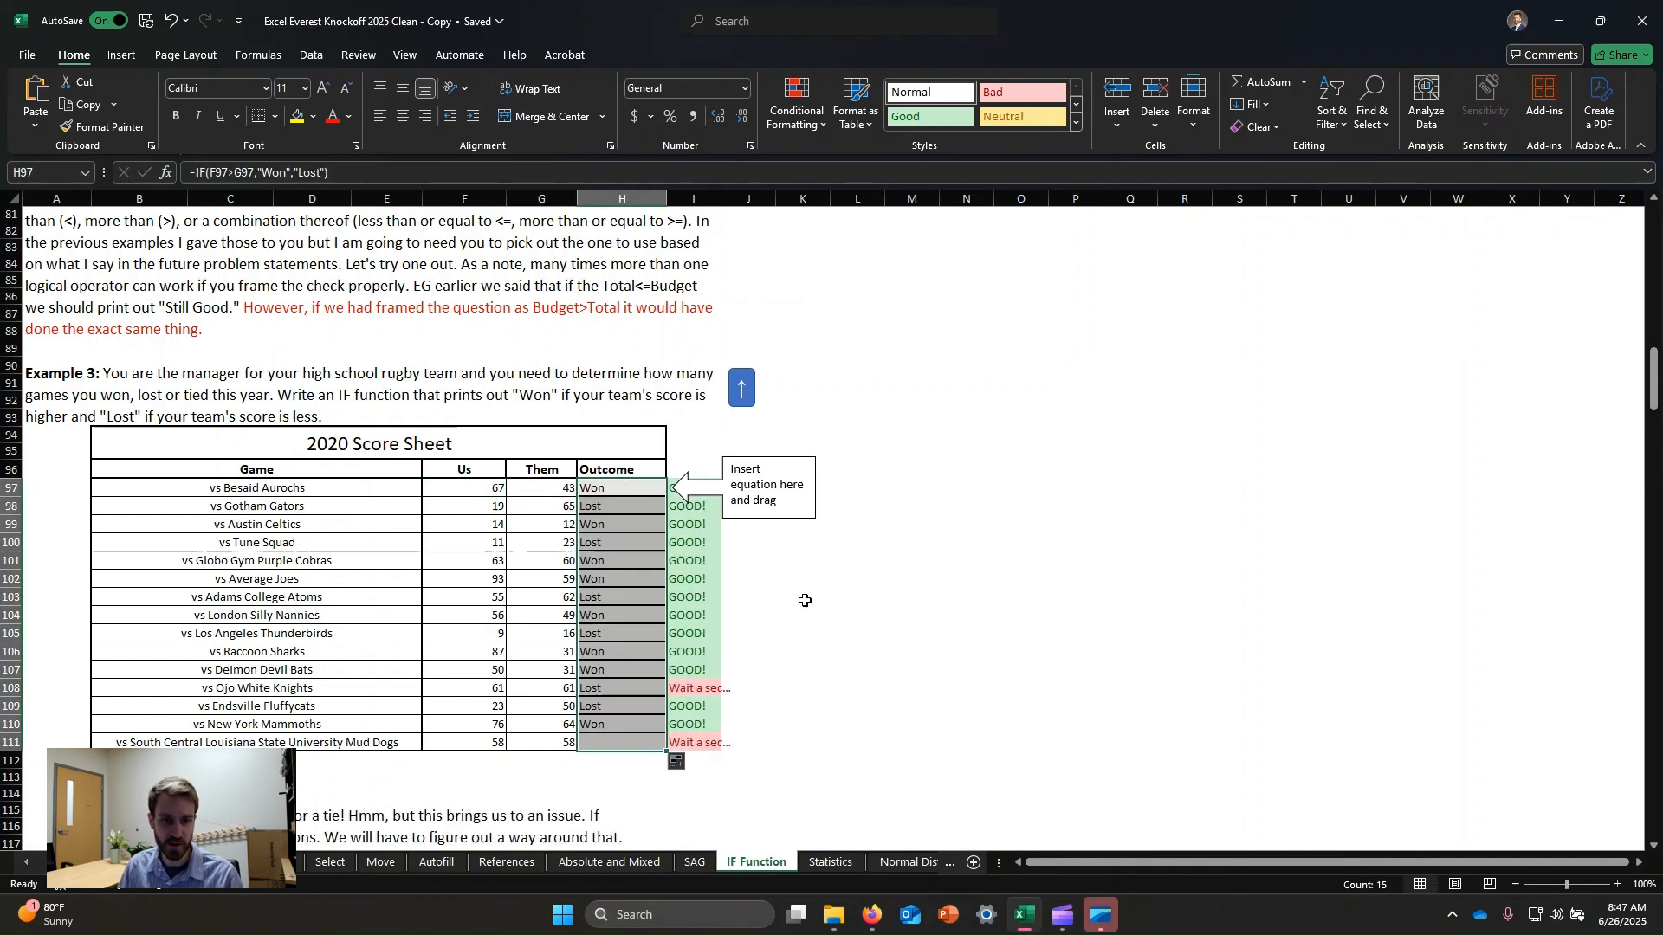
Inspect the scores and Outcome formula of the tied Ojo White Knights game.
left_click(1185, 633)
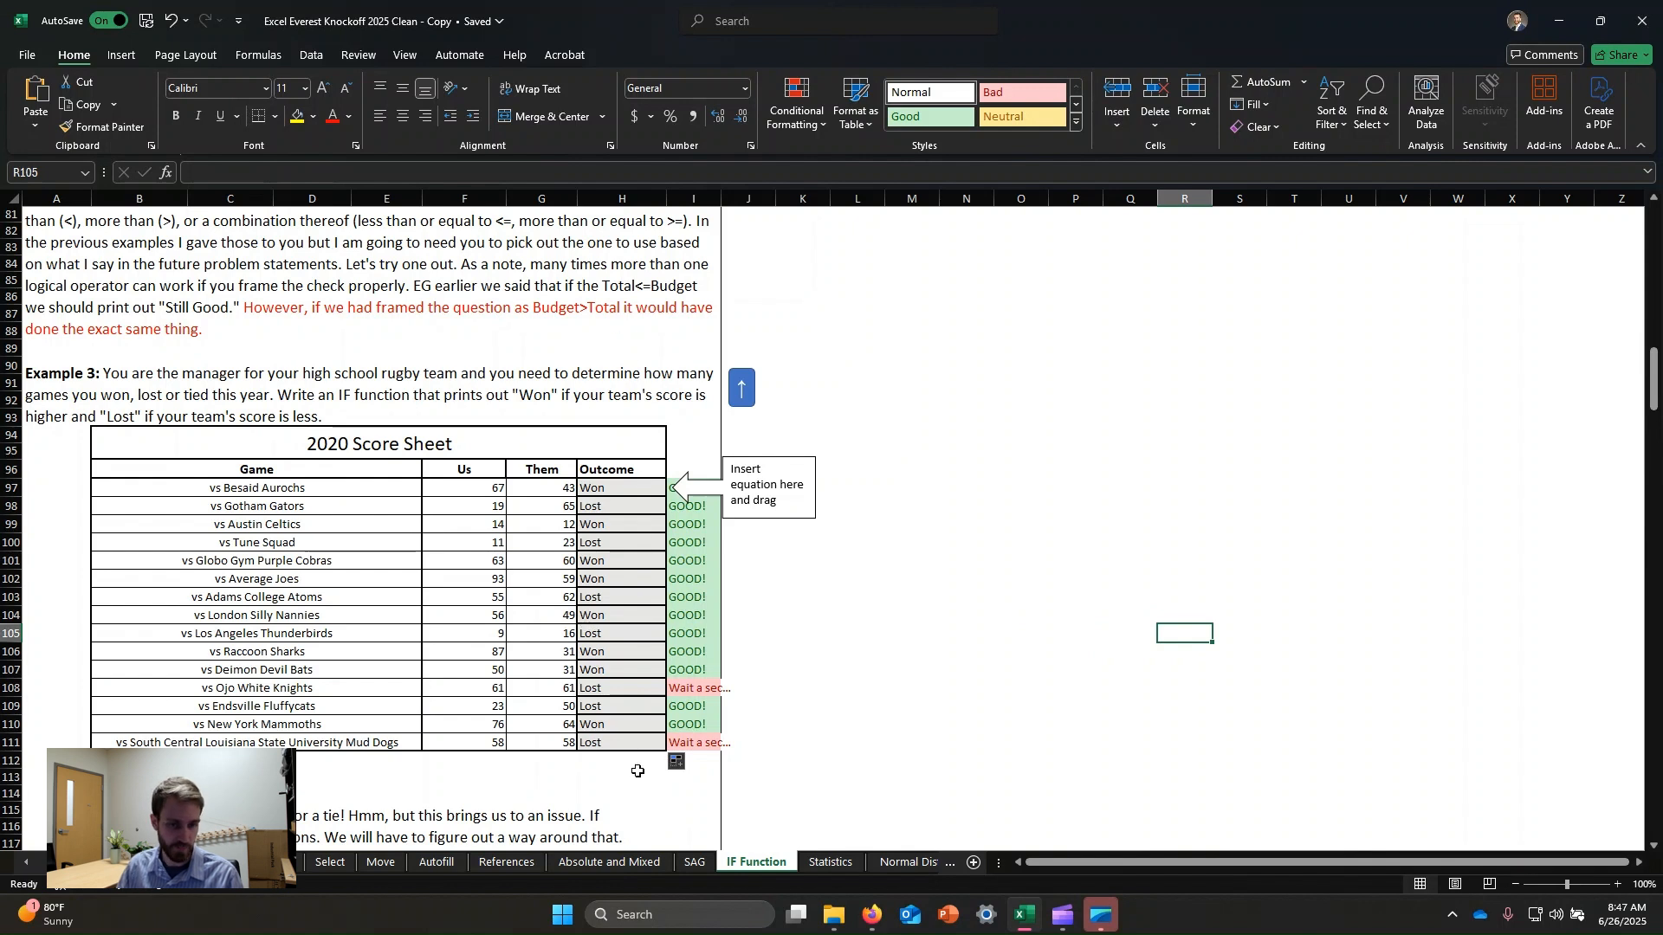
left_click(642, 686)
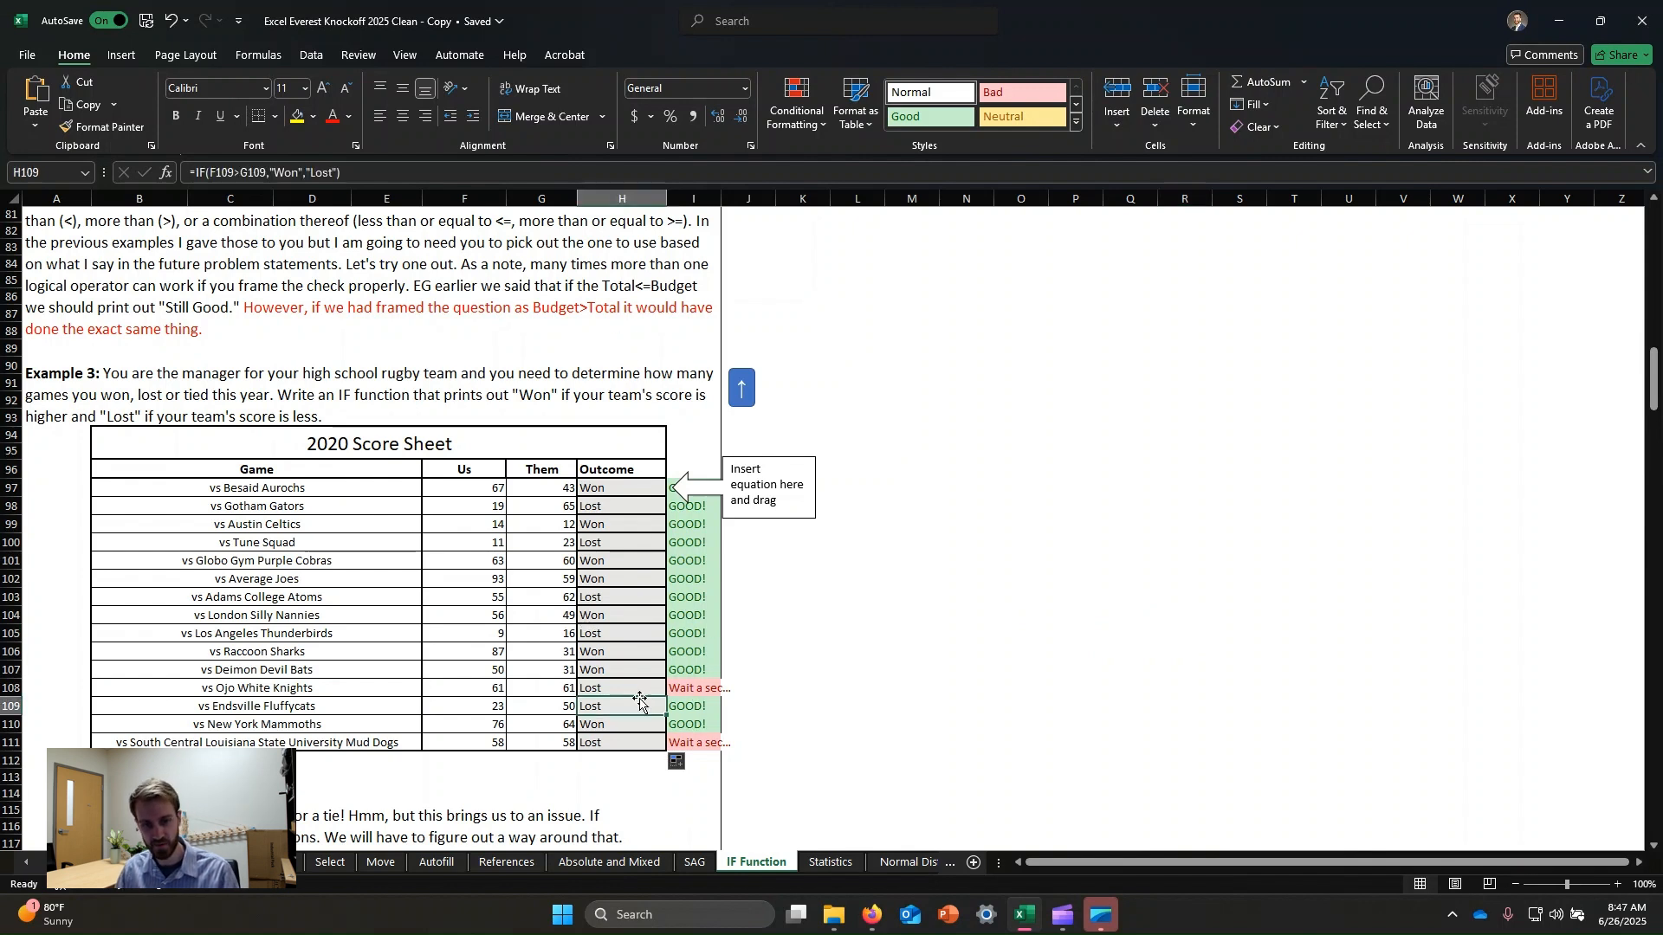
left_click(491, 687)
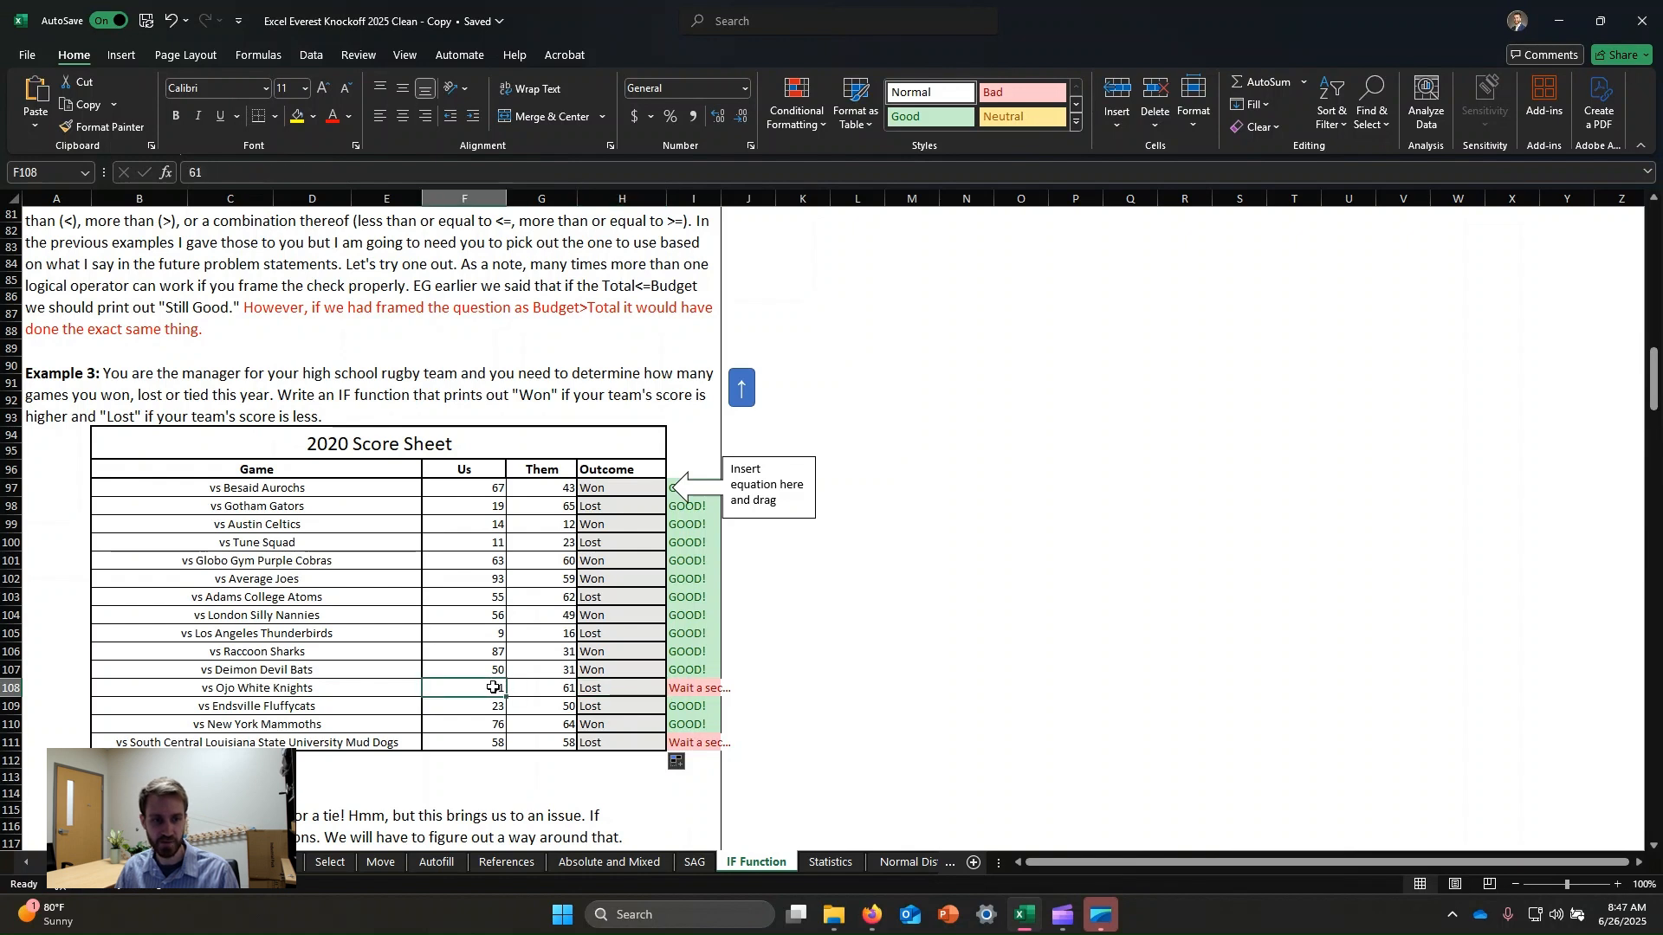
left_click(558, 690)
left_click(495, 686)
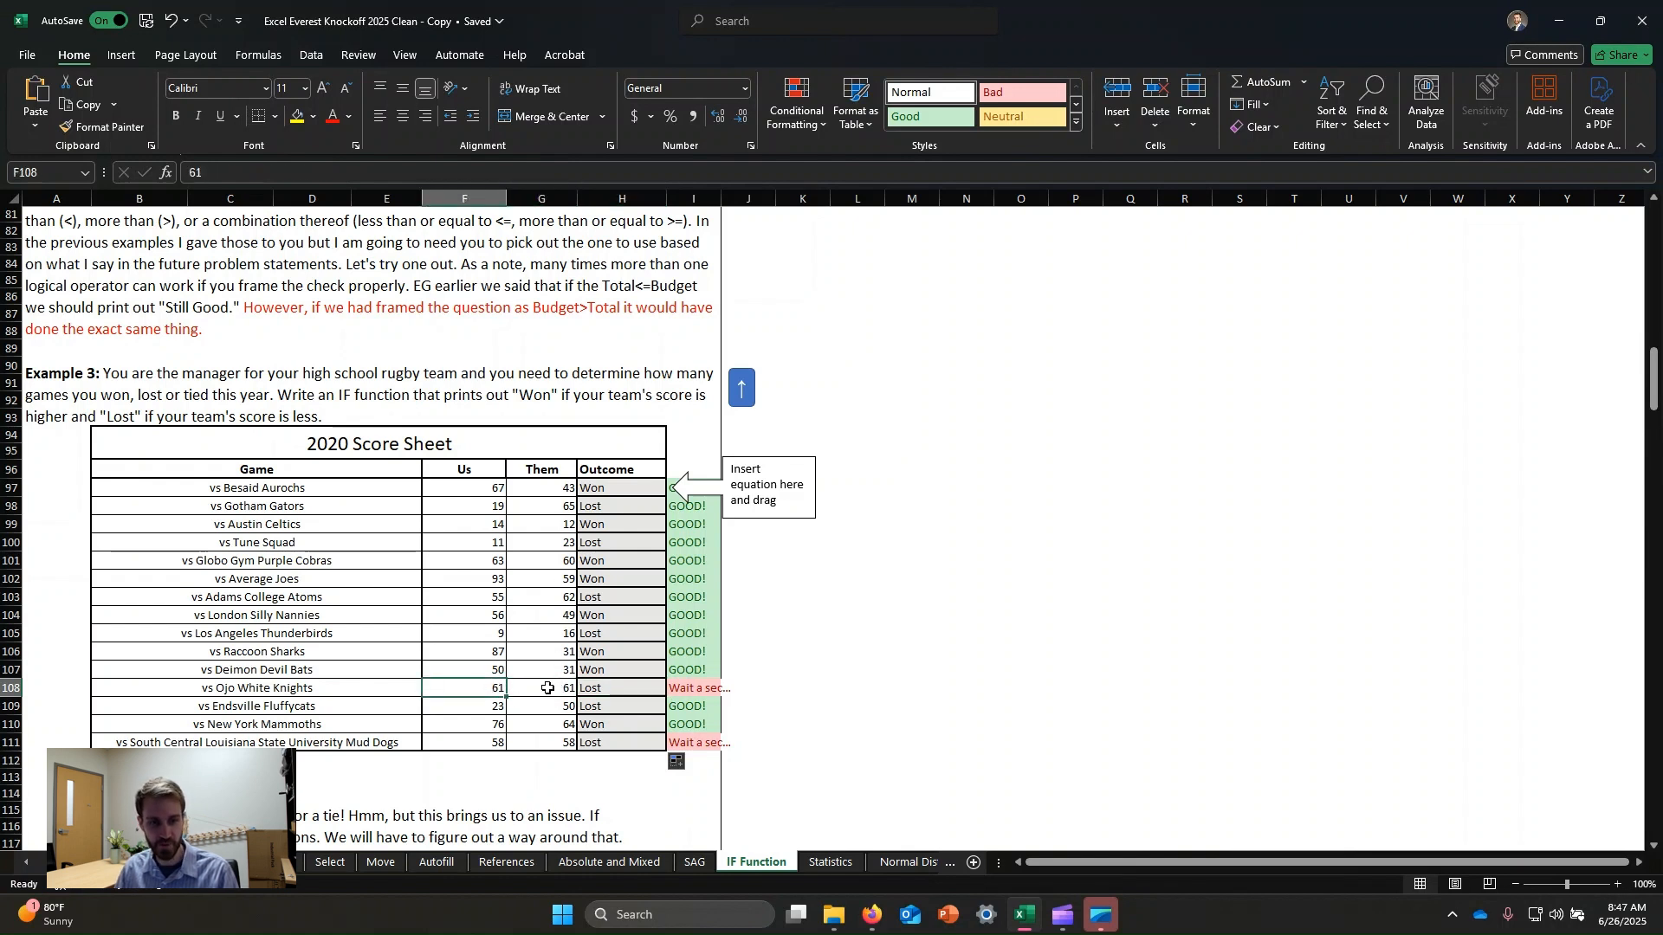
left_click(549, 687)
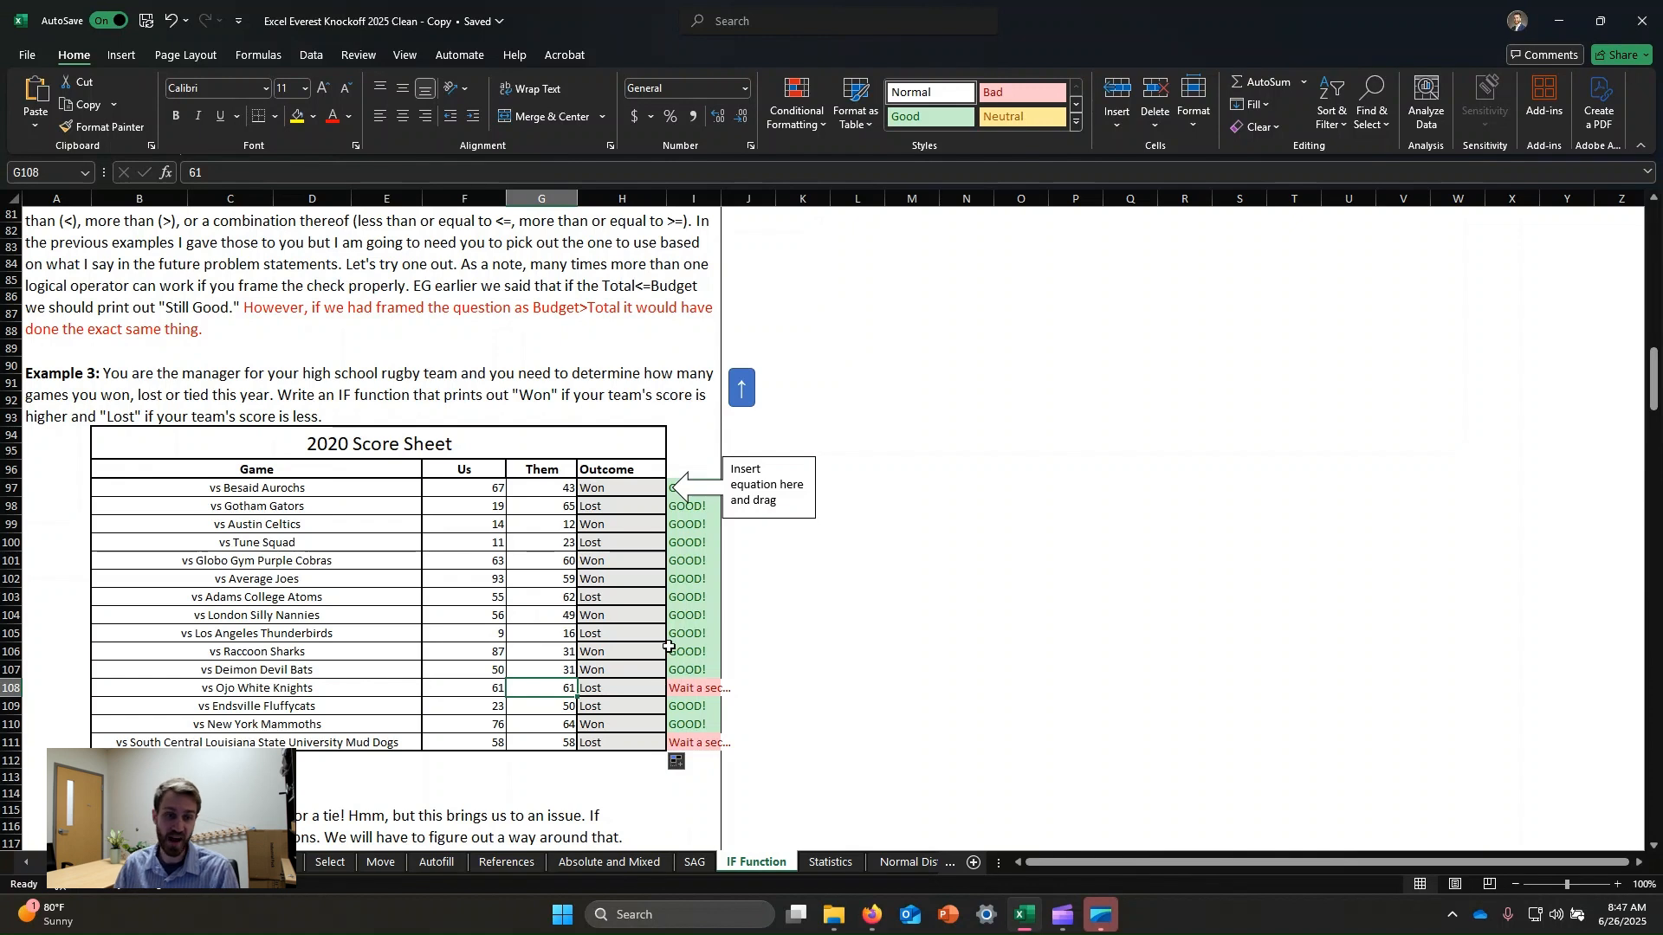
left_click(628, 691)
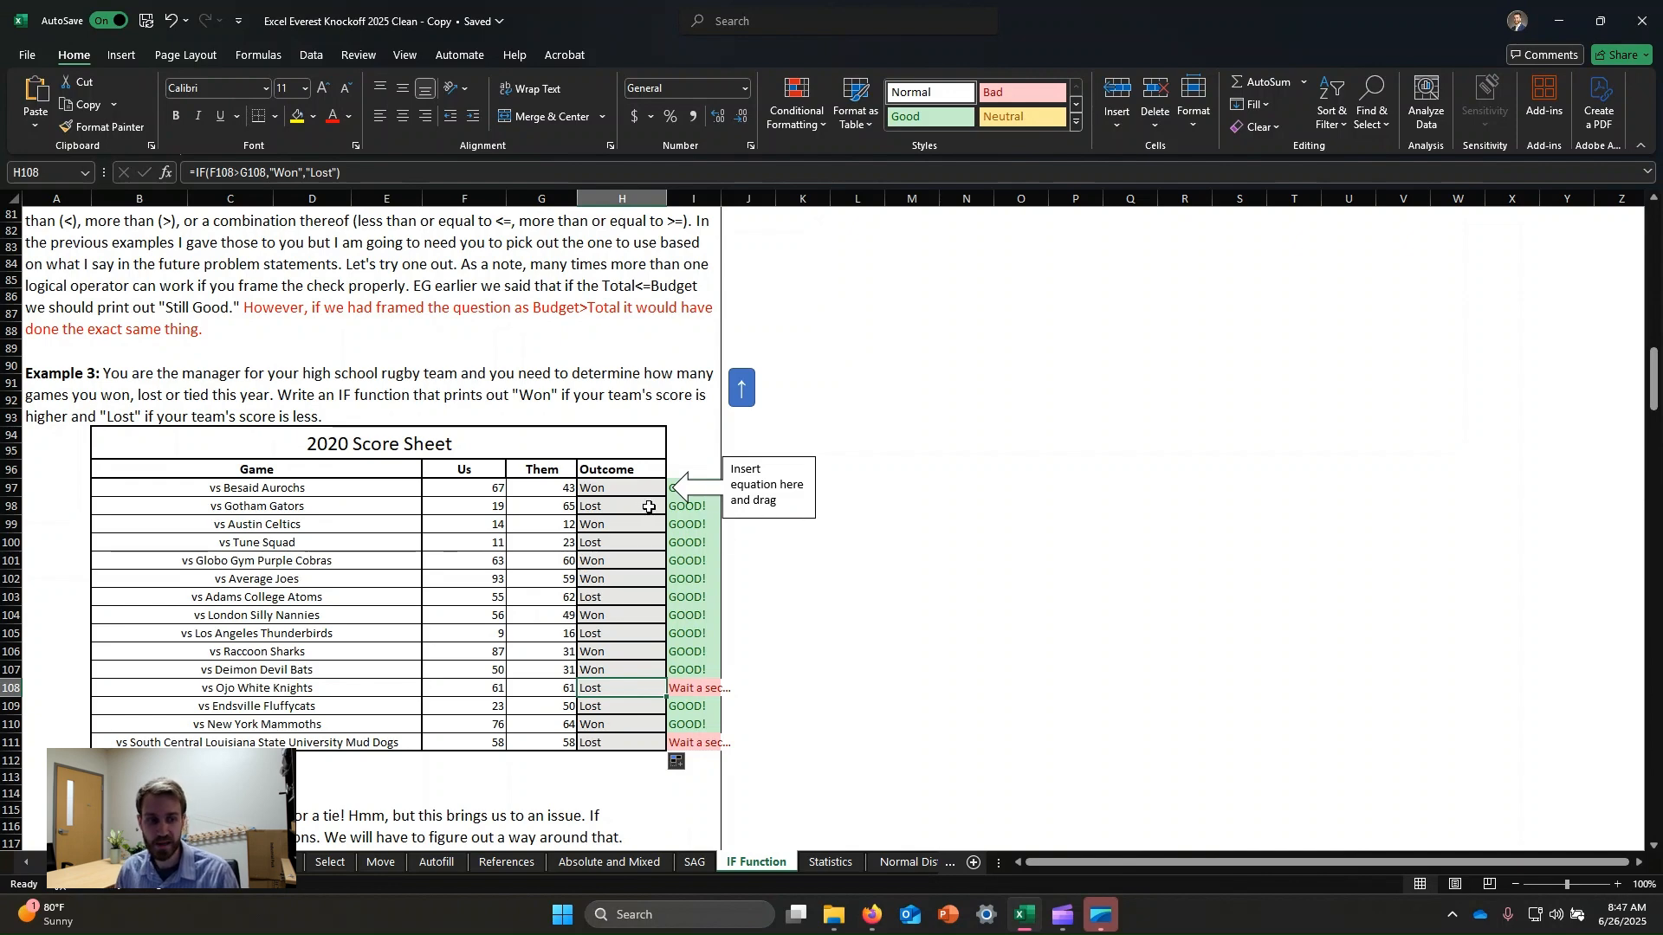
Read the nested IF explanation and flow diagram below the score sheet.
scroll(340, 624, "down", 4)
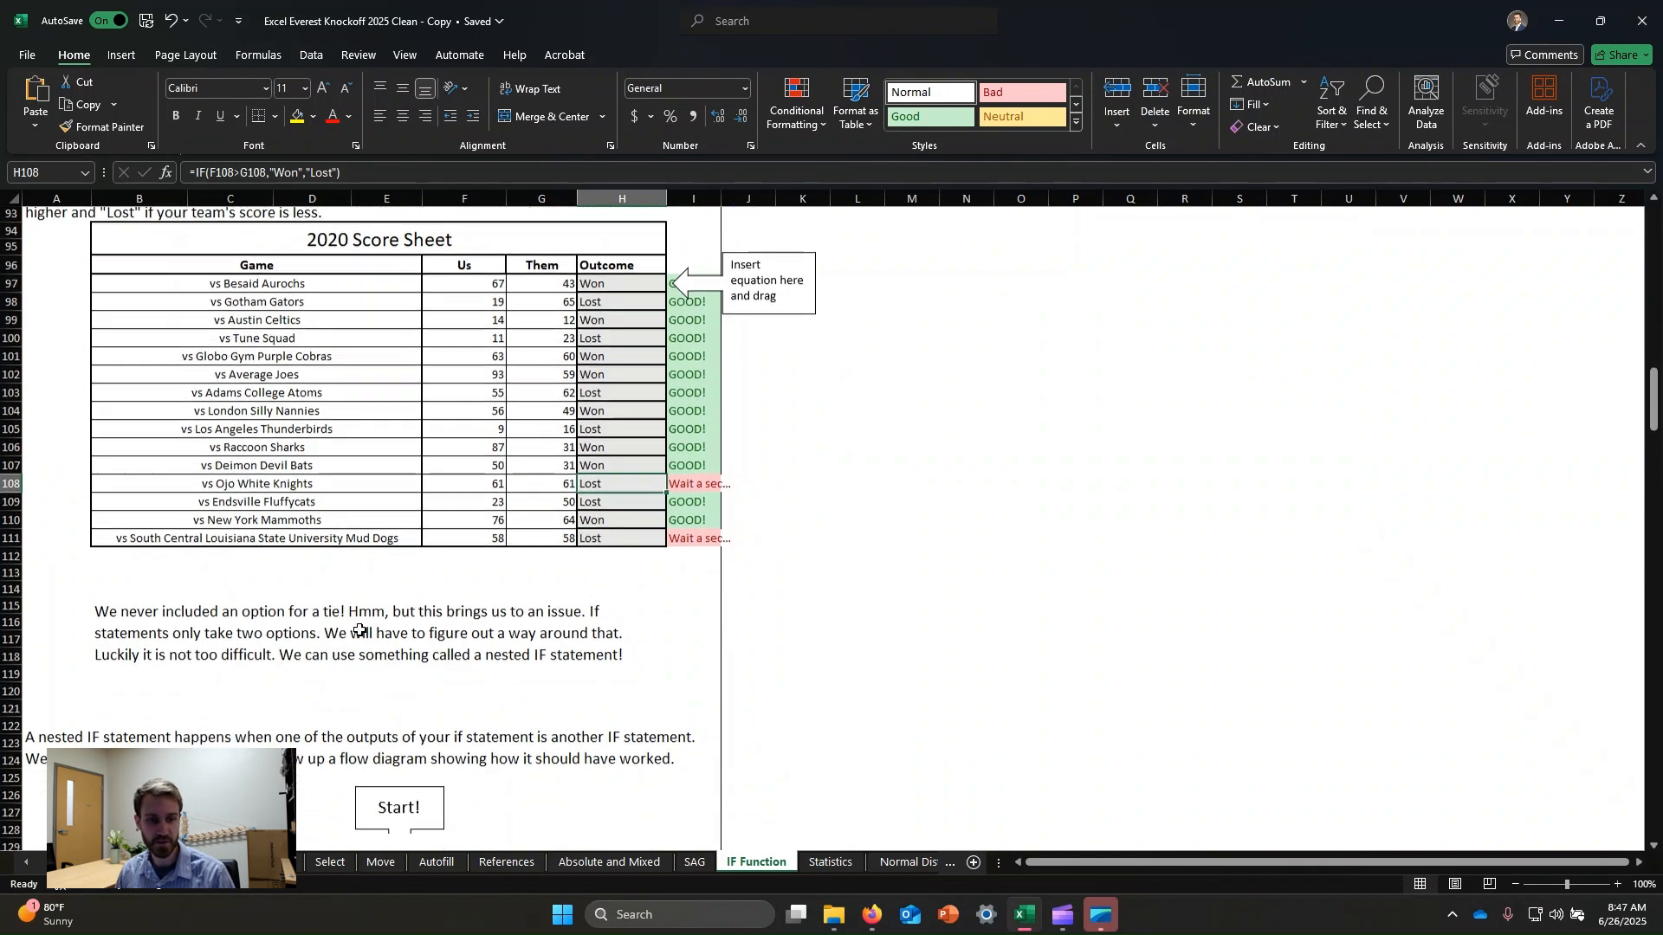
scroll(398, 602, "down", 6)
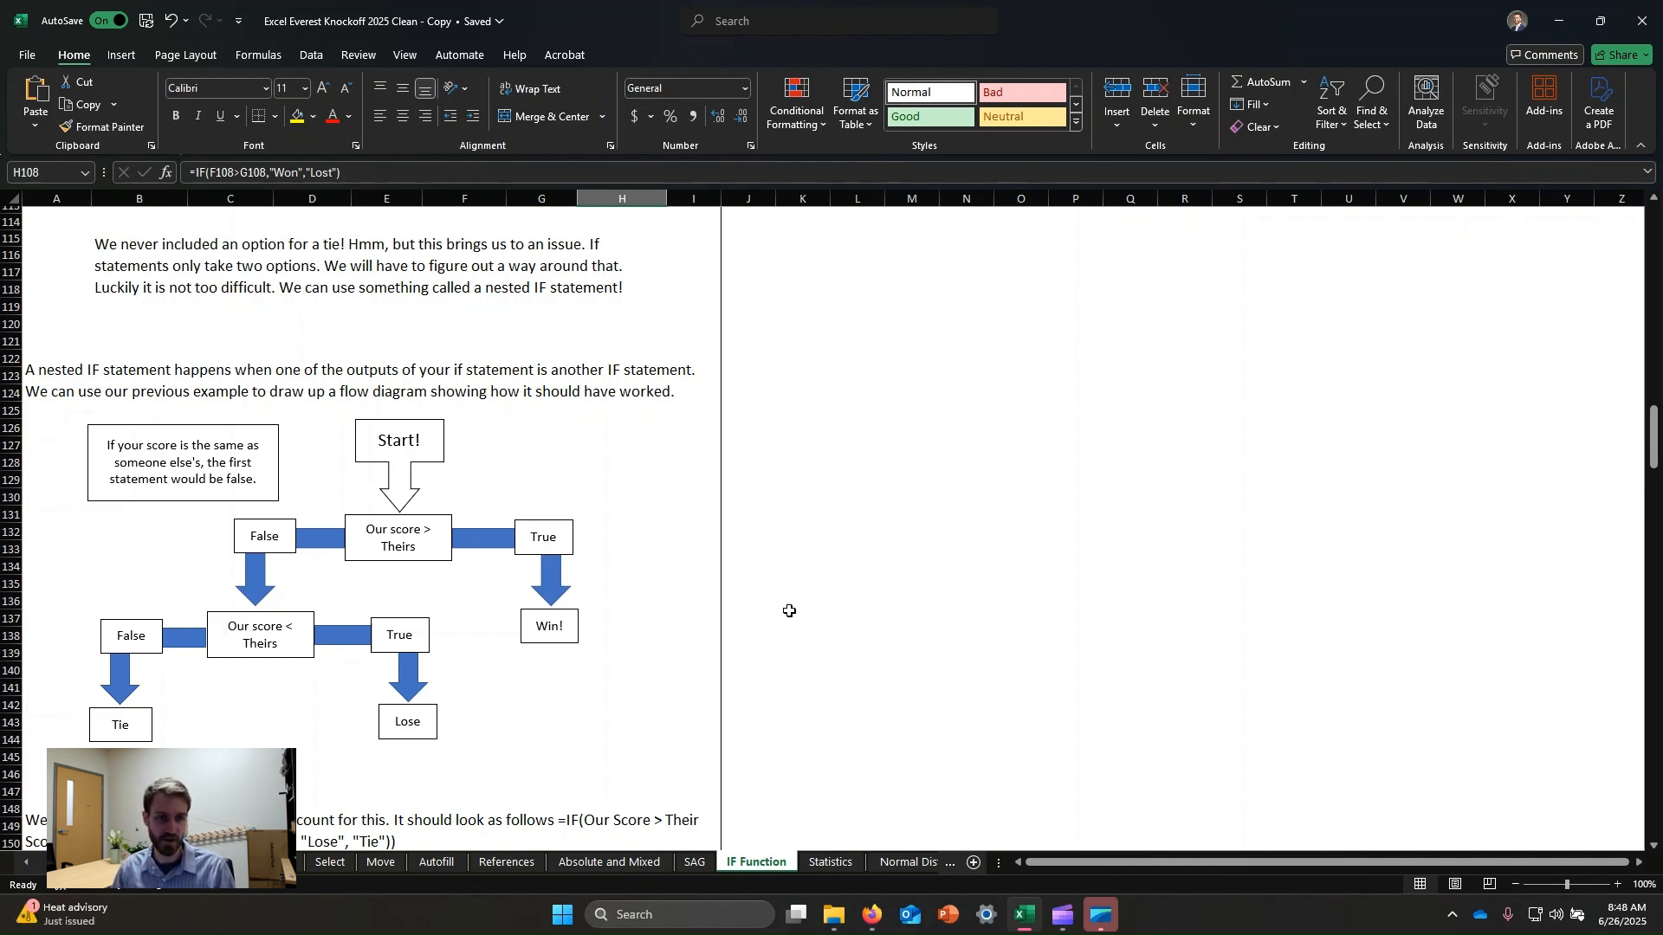
left_click(358, 382)
scroll(359, 382, "down", 1)
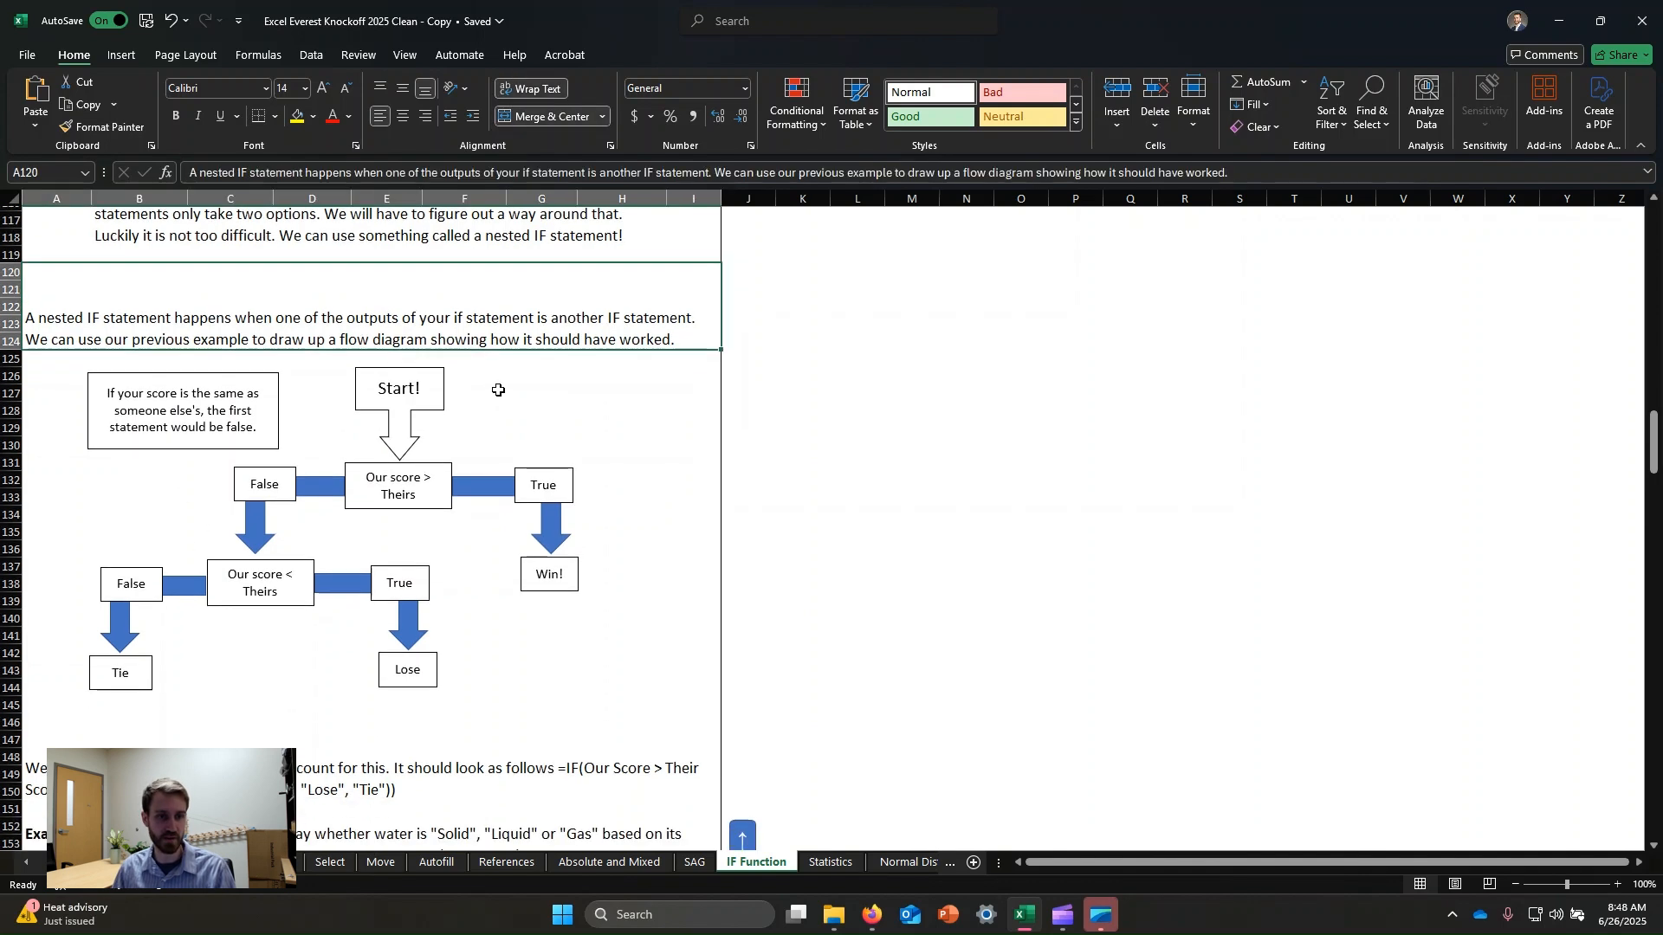
left_click(404, 403)
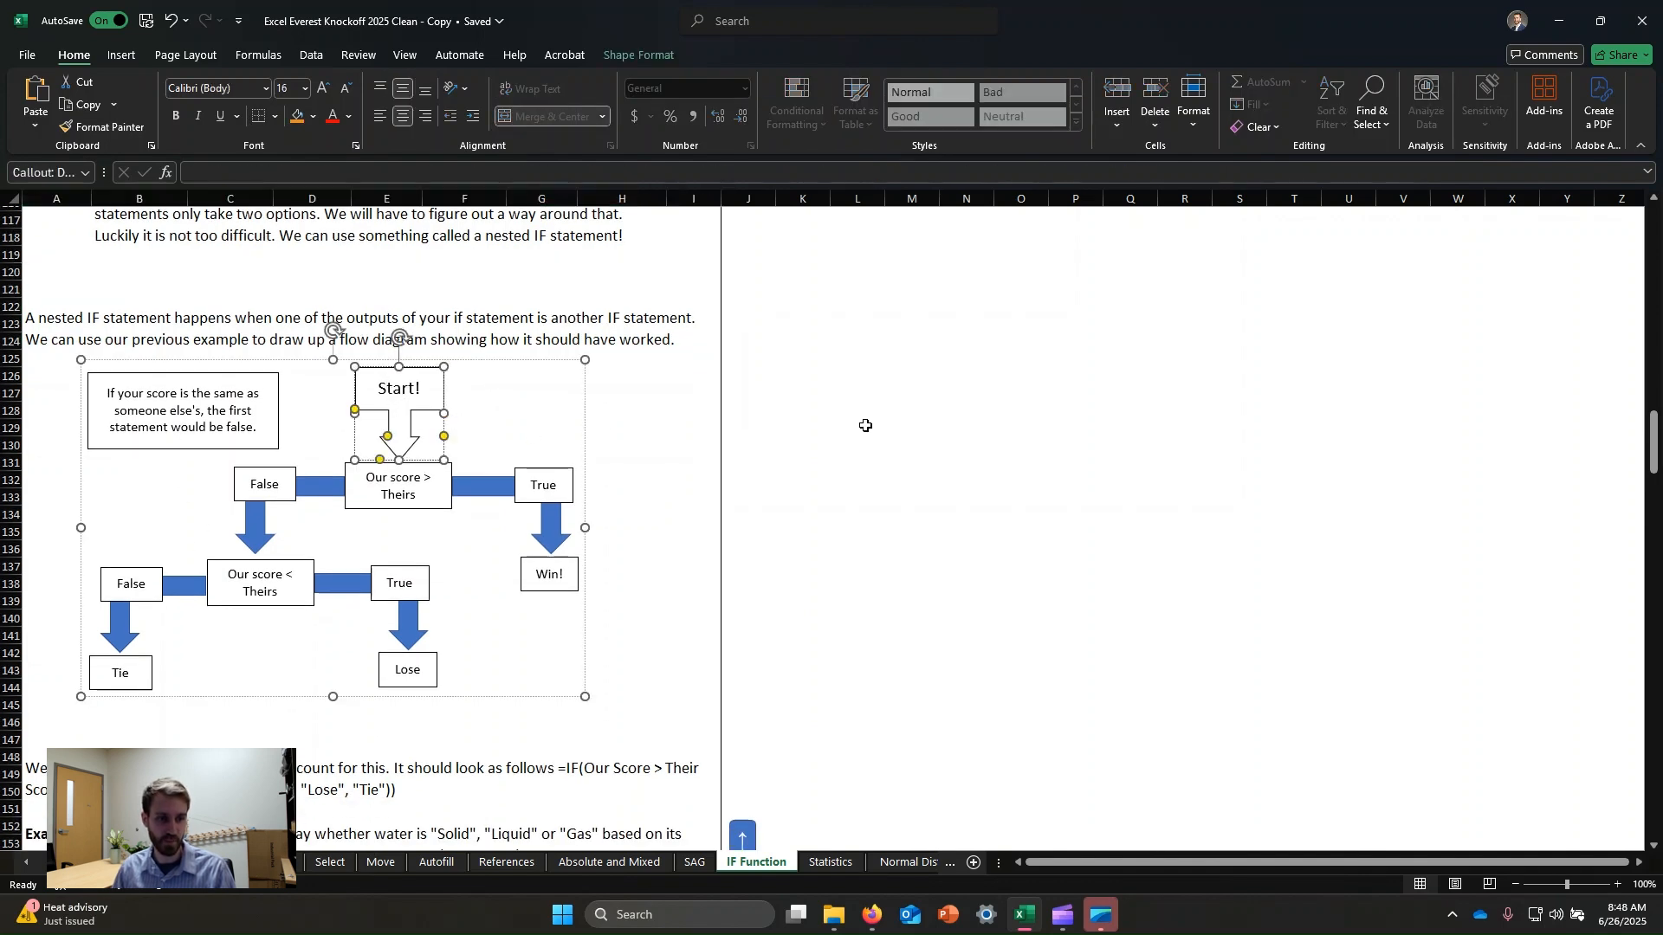
left_click(905, 410)
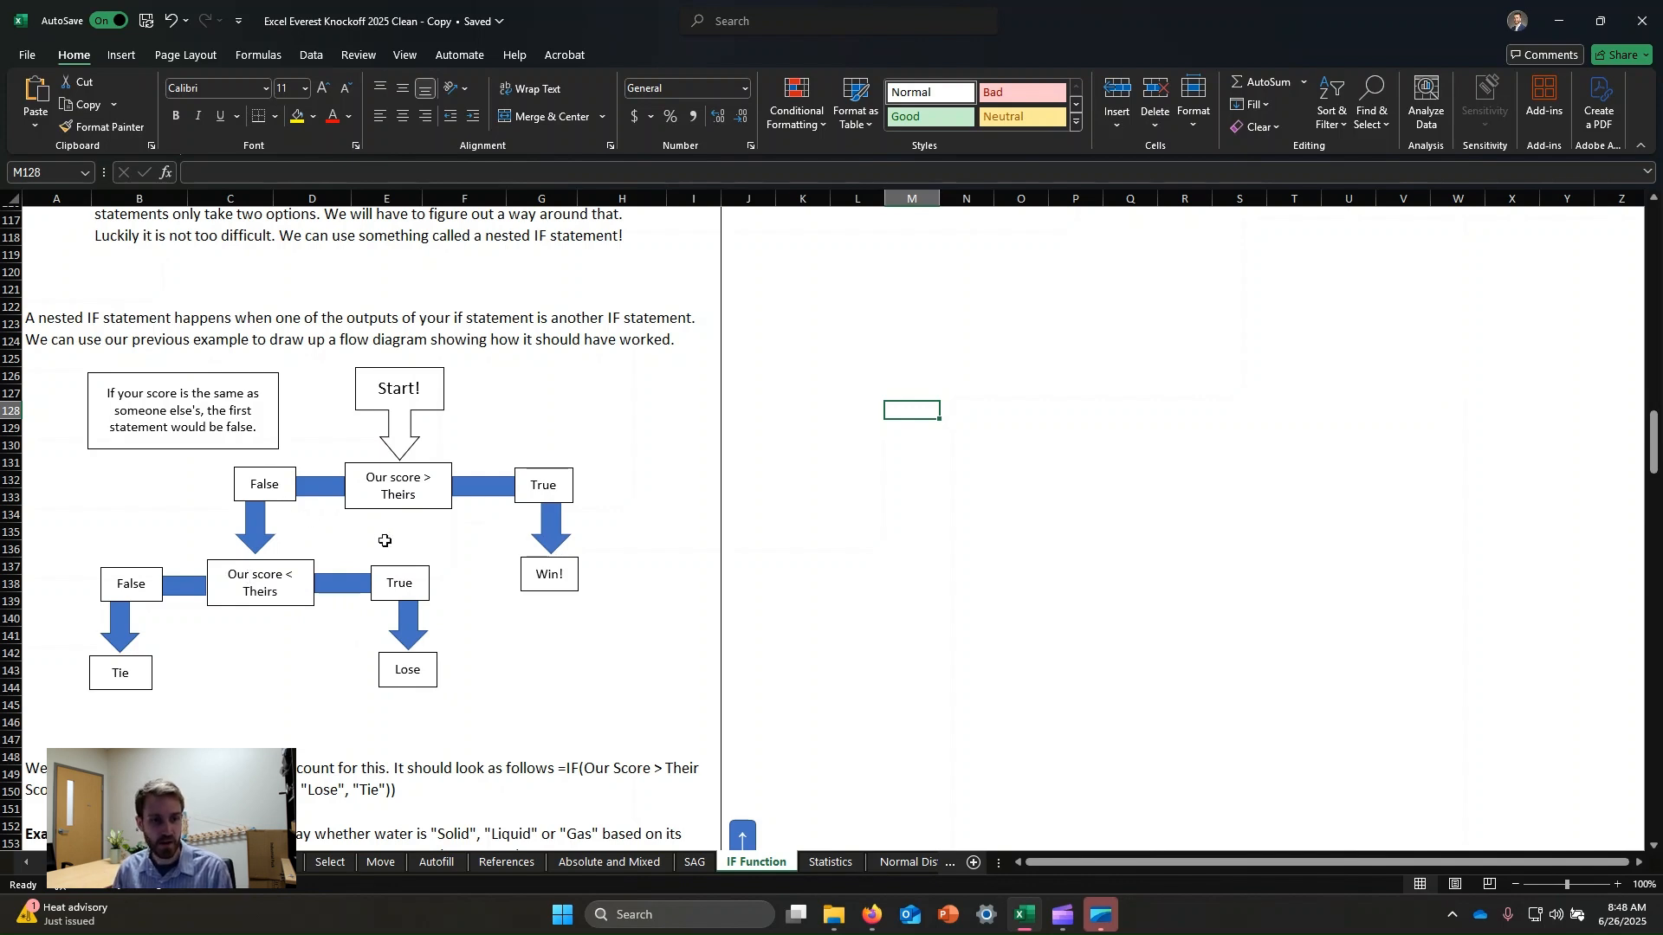
scroll(386, 537, "up", 2)
scroll(389, 542, "down", 5)
left_click(615, 613)
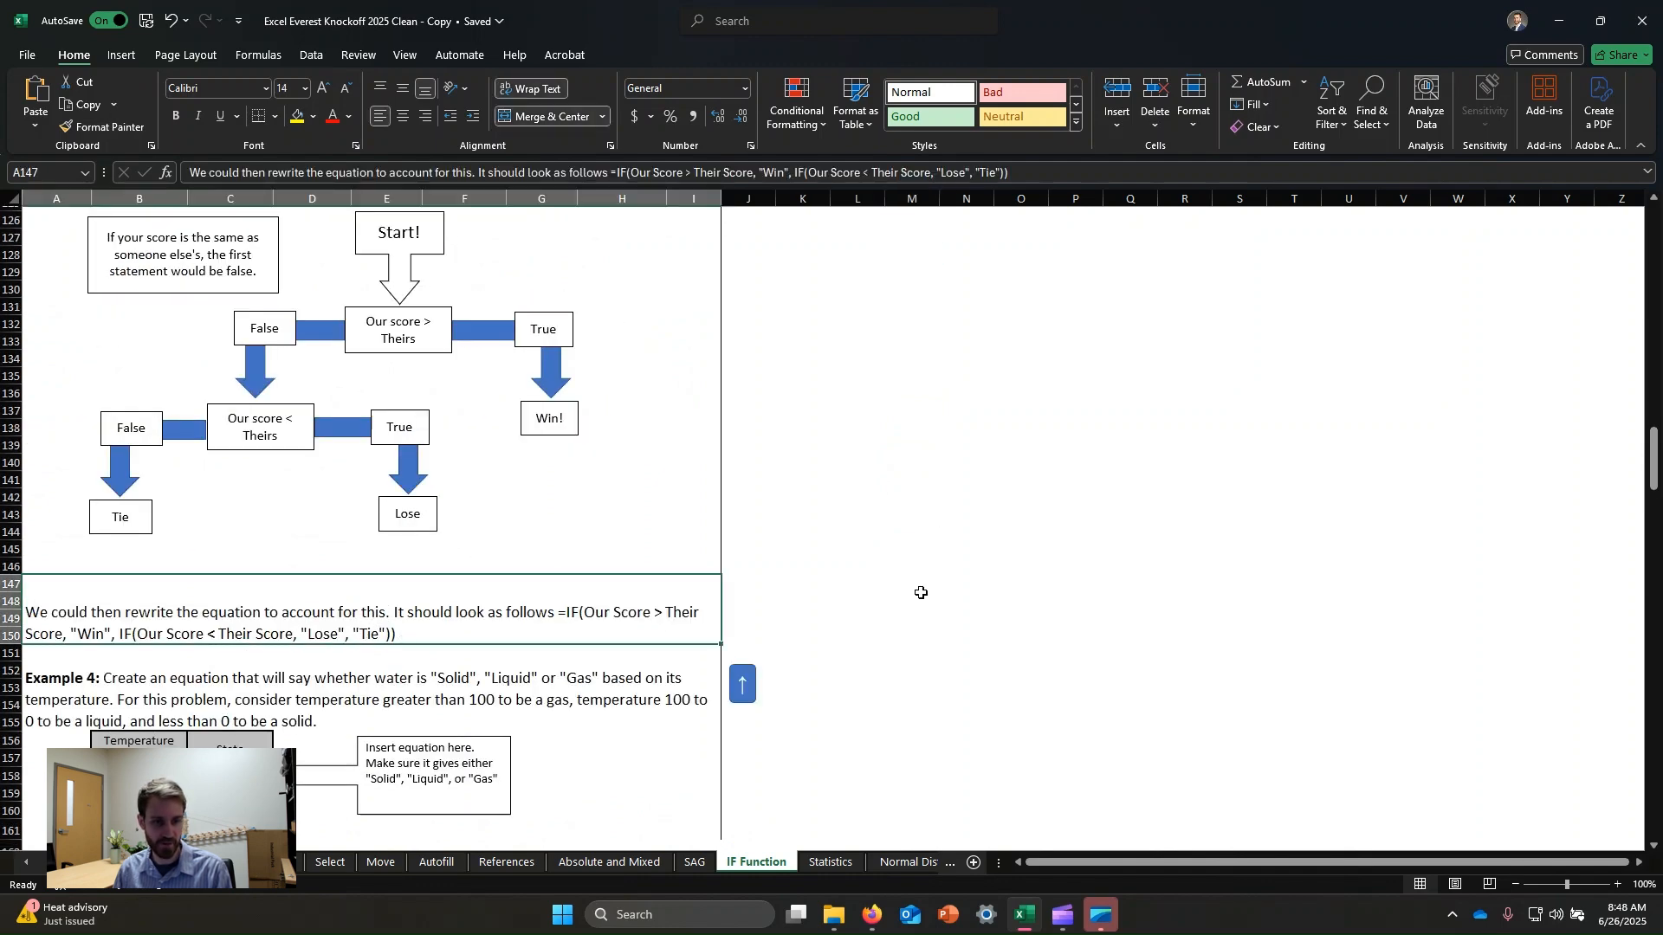
Rewrite the first Outcome formula as a nested IF: =IF(F97>G97,"Won",IF(F97<G97,"Lost","Tie")).
scroll(861, 575, "up", 11)
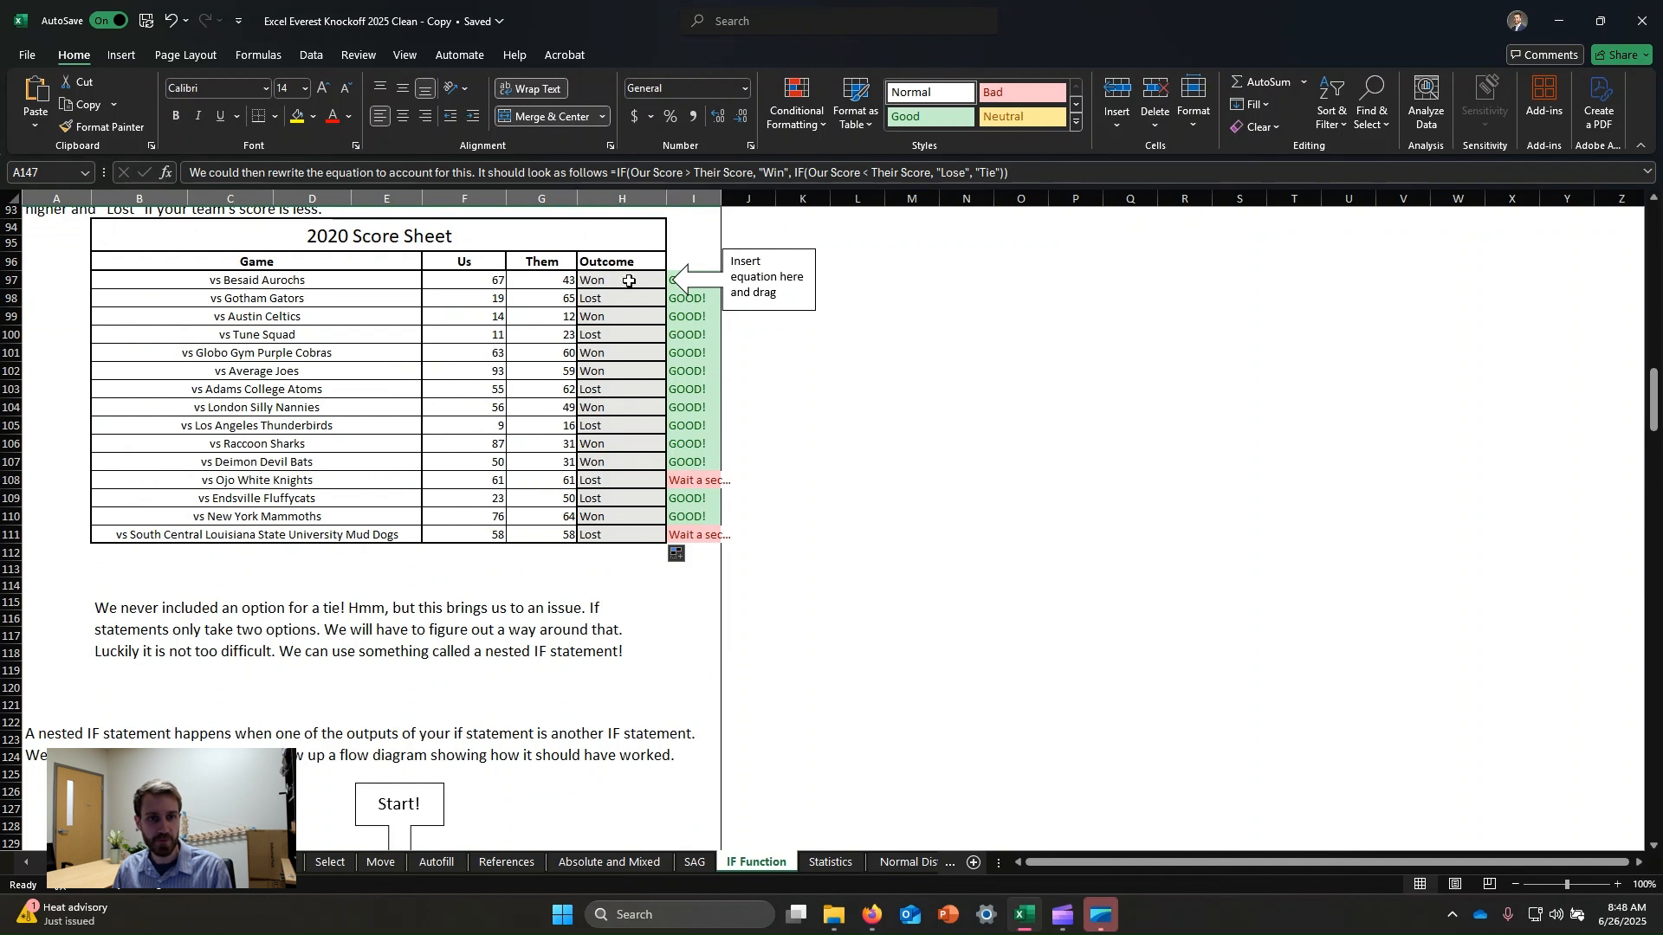
left_click(628, 280)
left_click(306, 174)
left_click(307, 174)
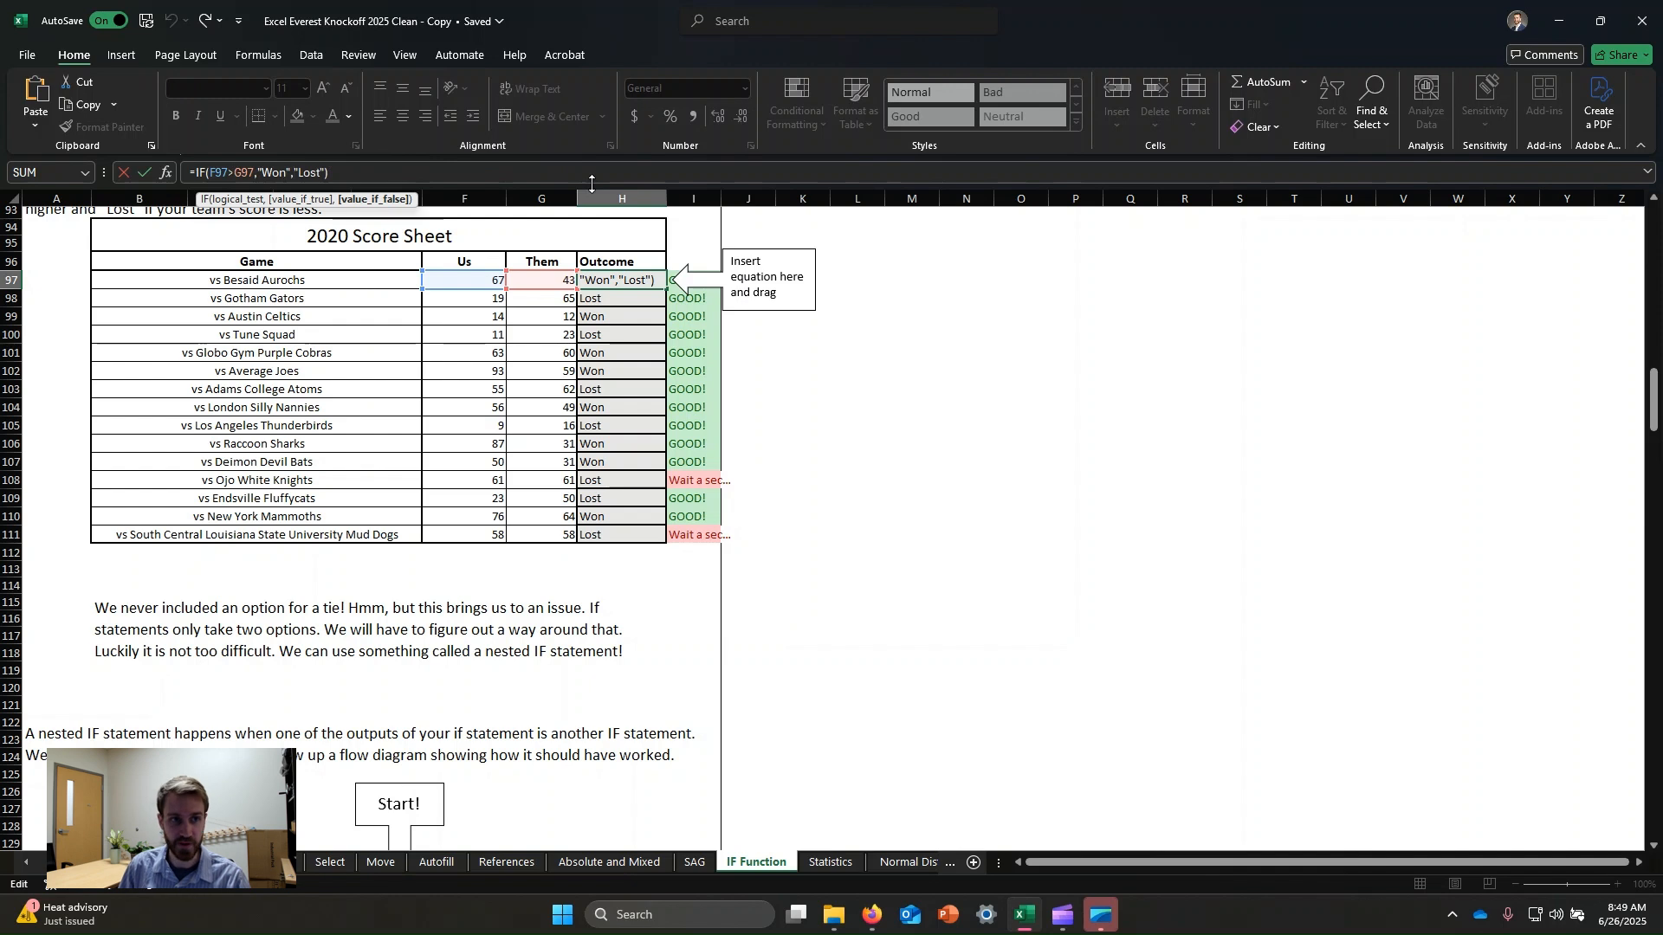
key("BackSpace")
key("BackSpace")
key("BackSpace")
key("BackSpace")
key("BackSpace")
key("BackSpace")
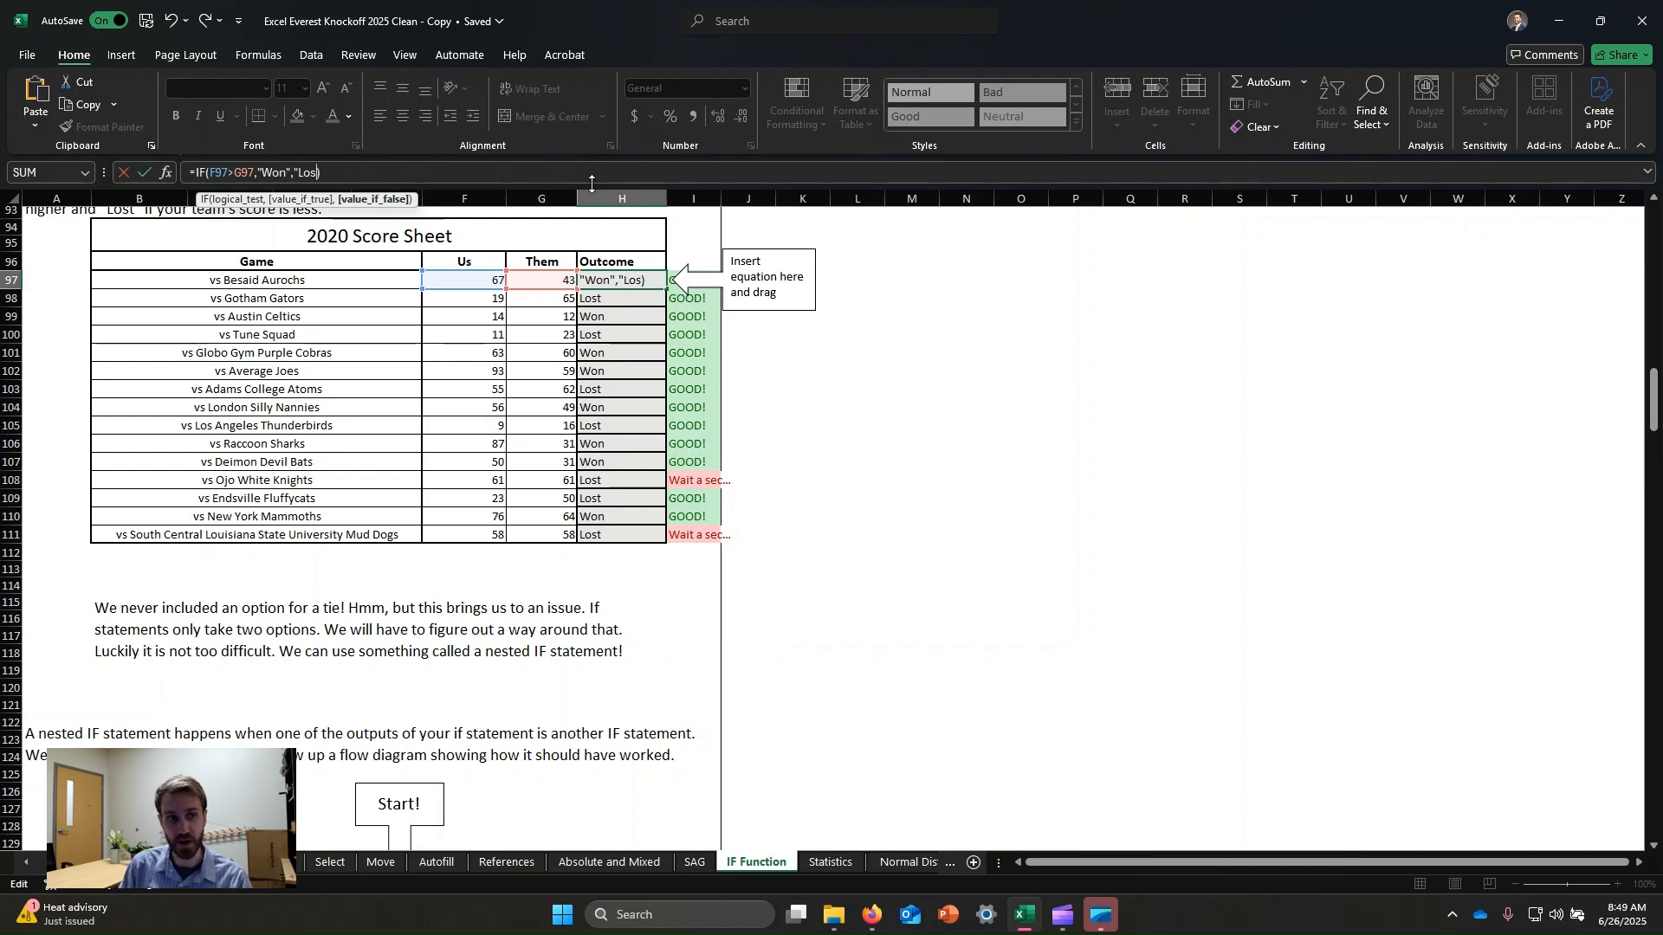
type("if(")
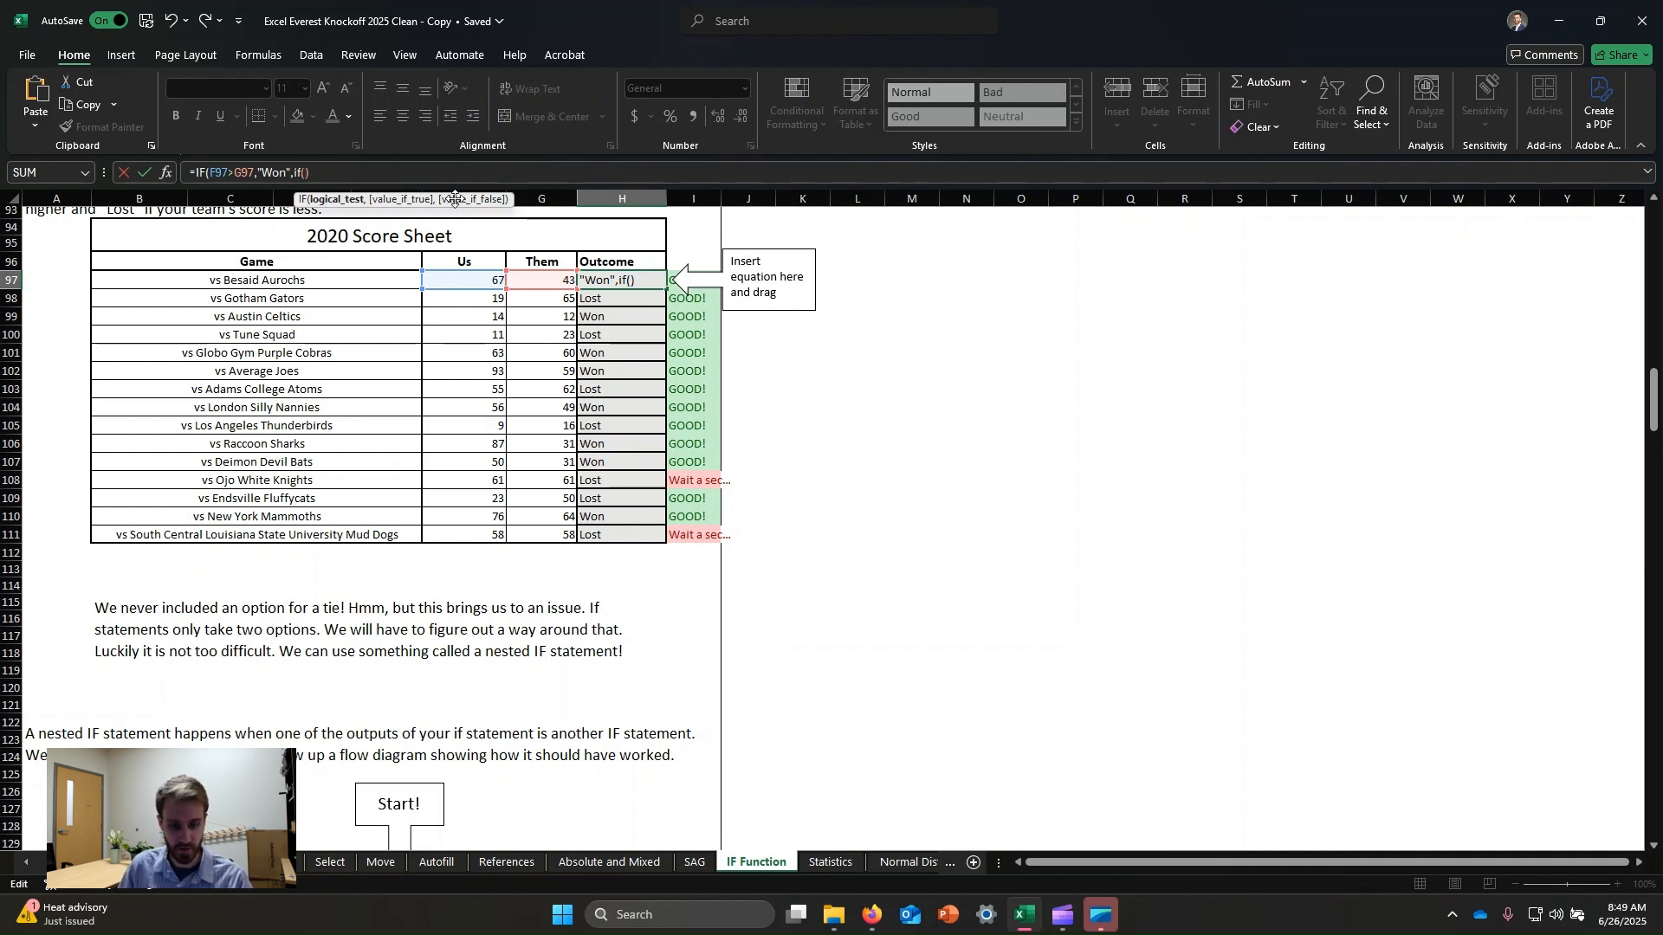
type("F97<")
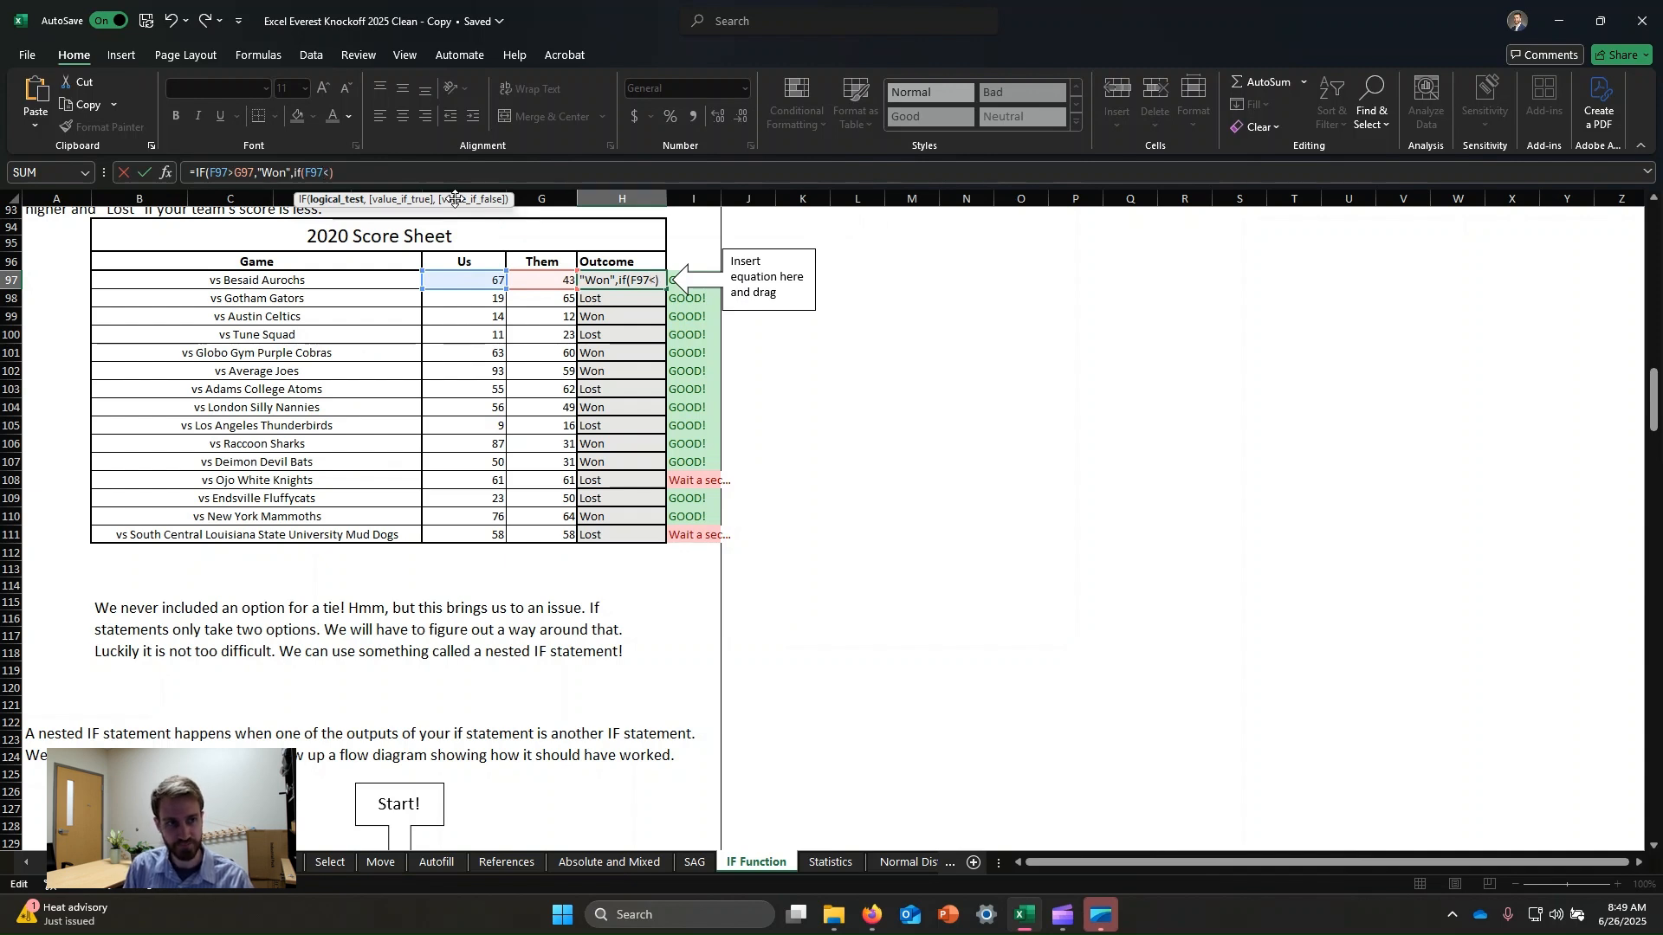
type("G")
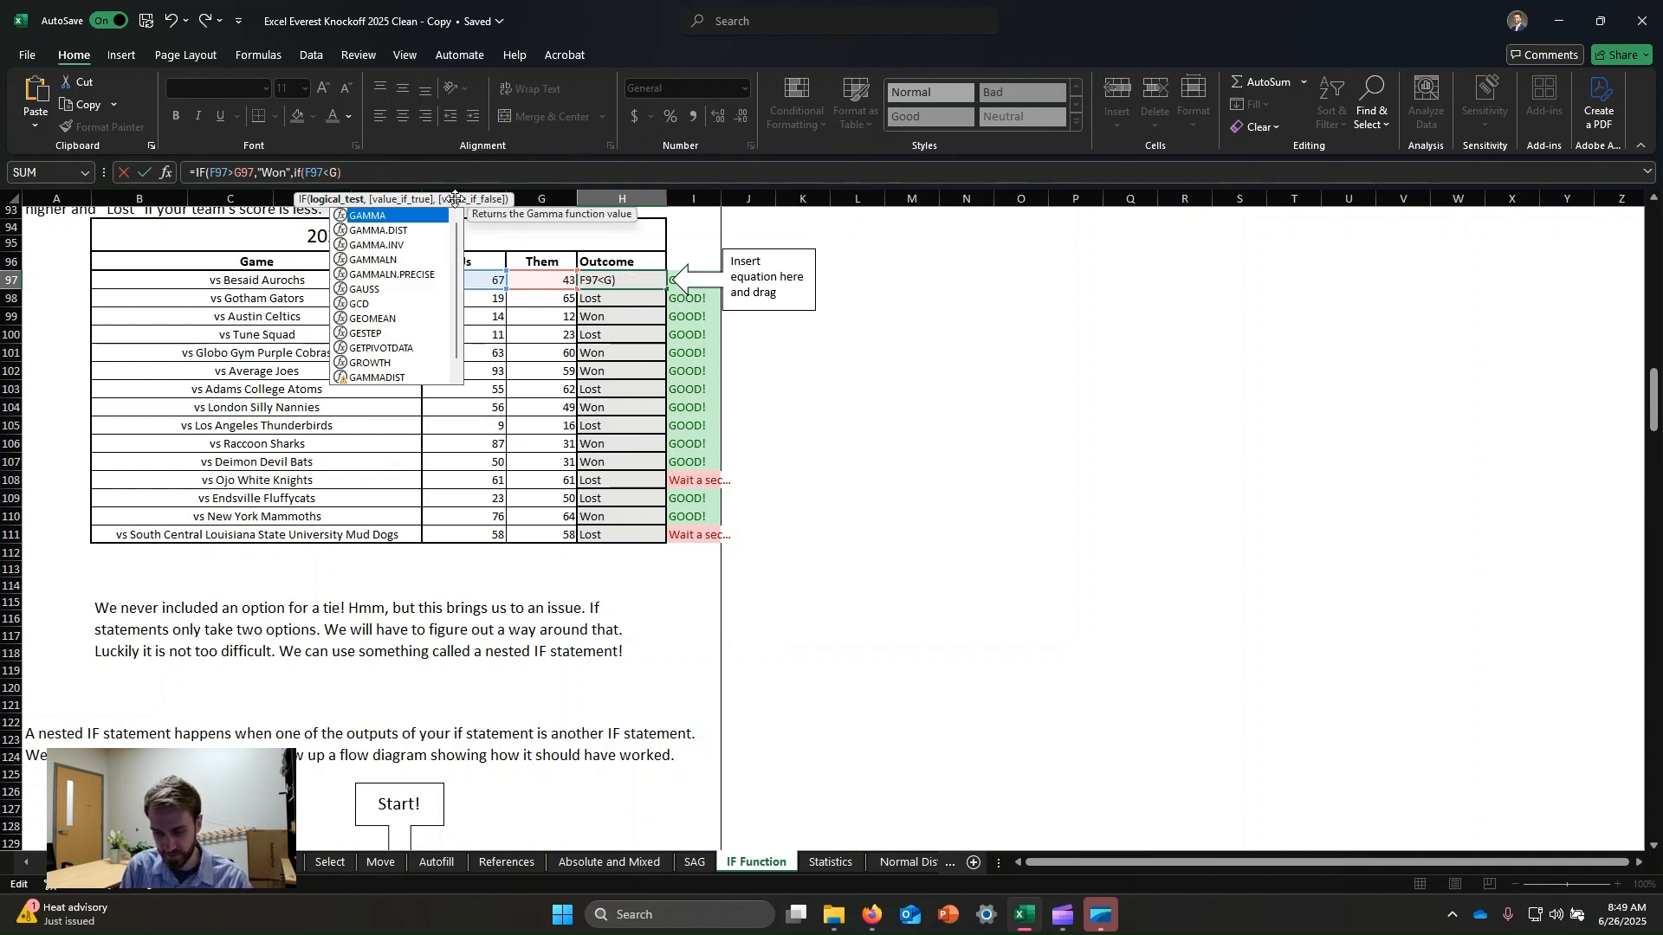
type("97,")
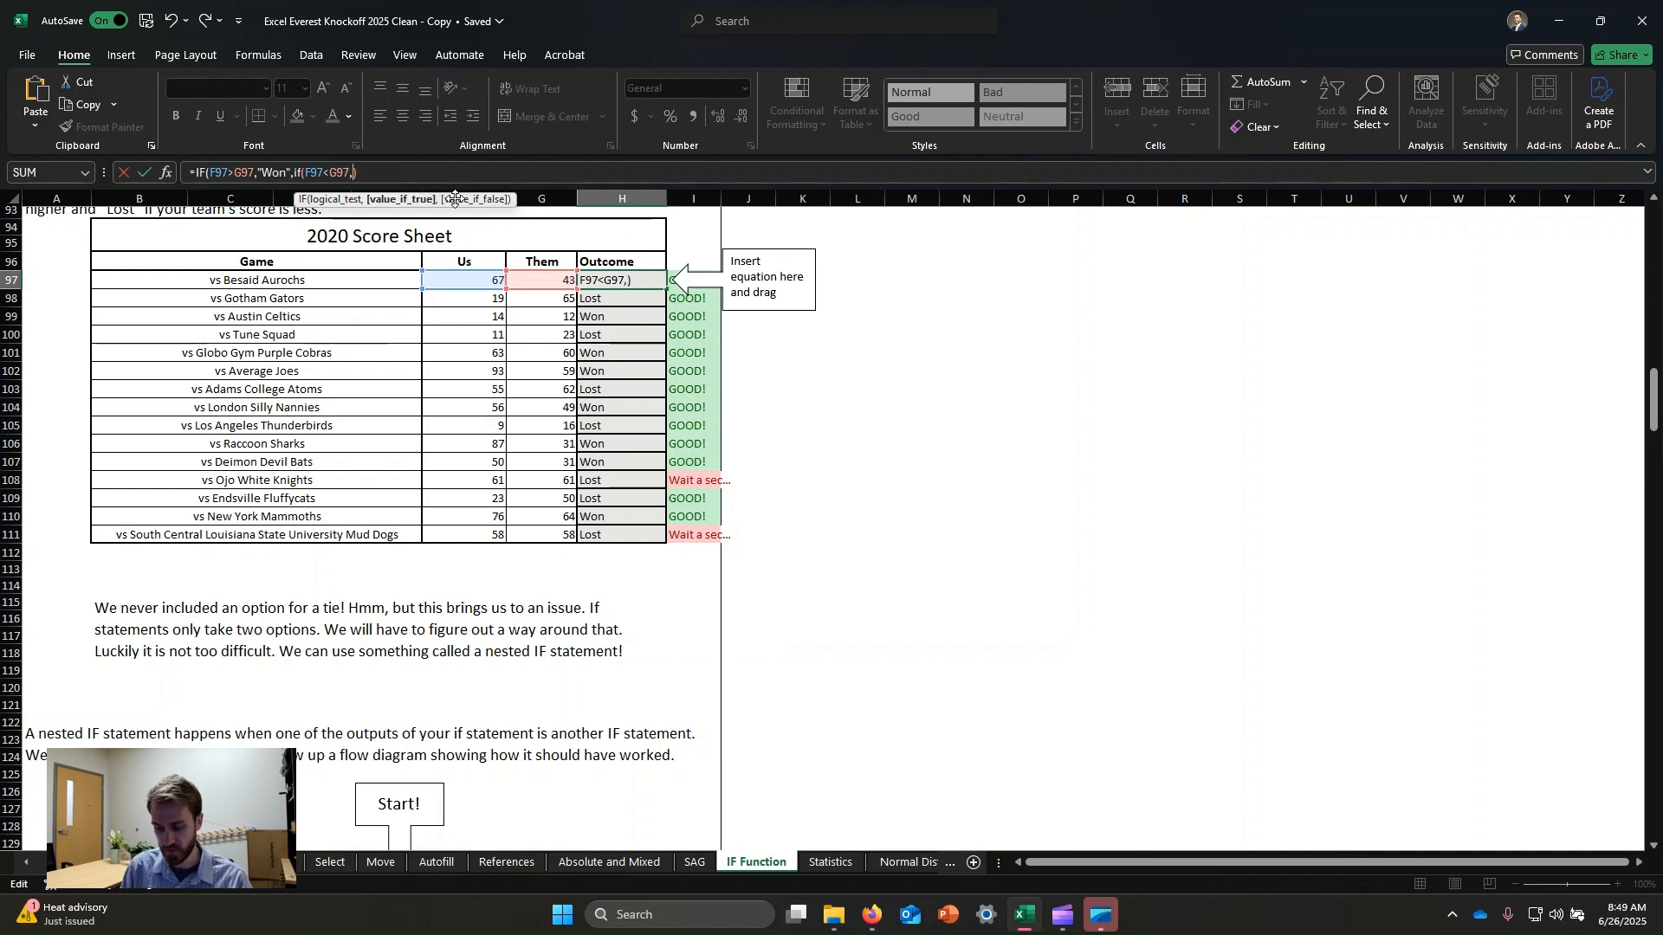
type("\"Lost\"")
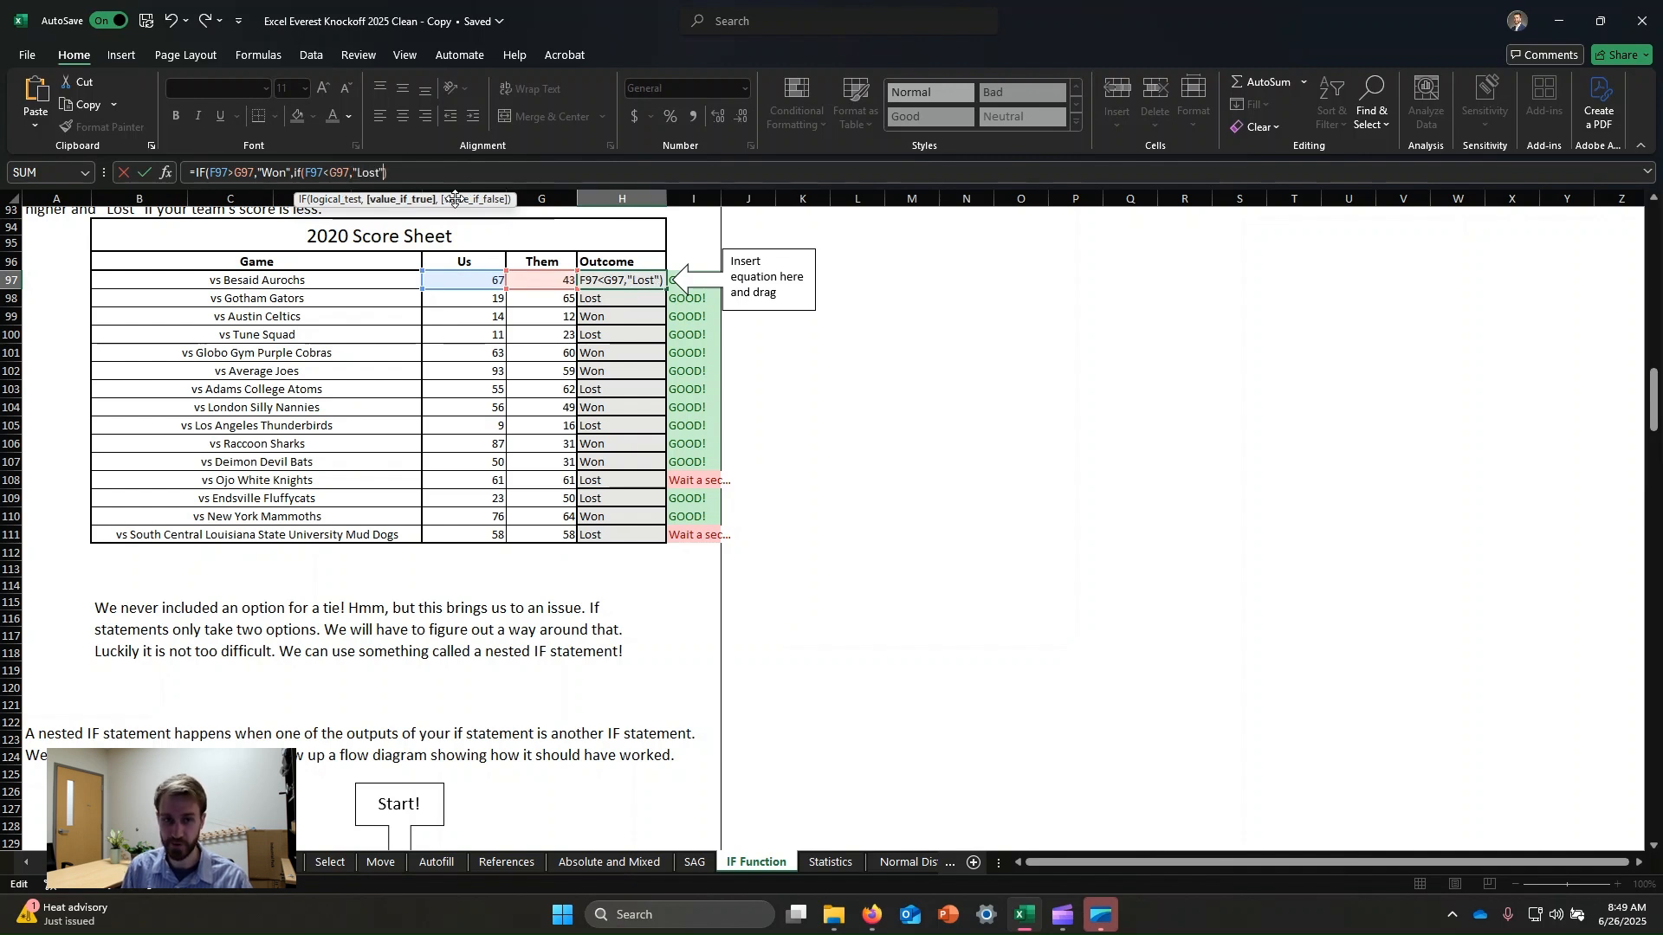
type(",")
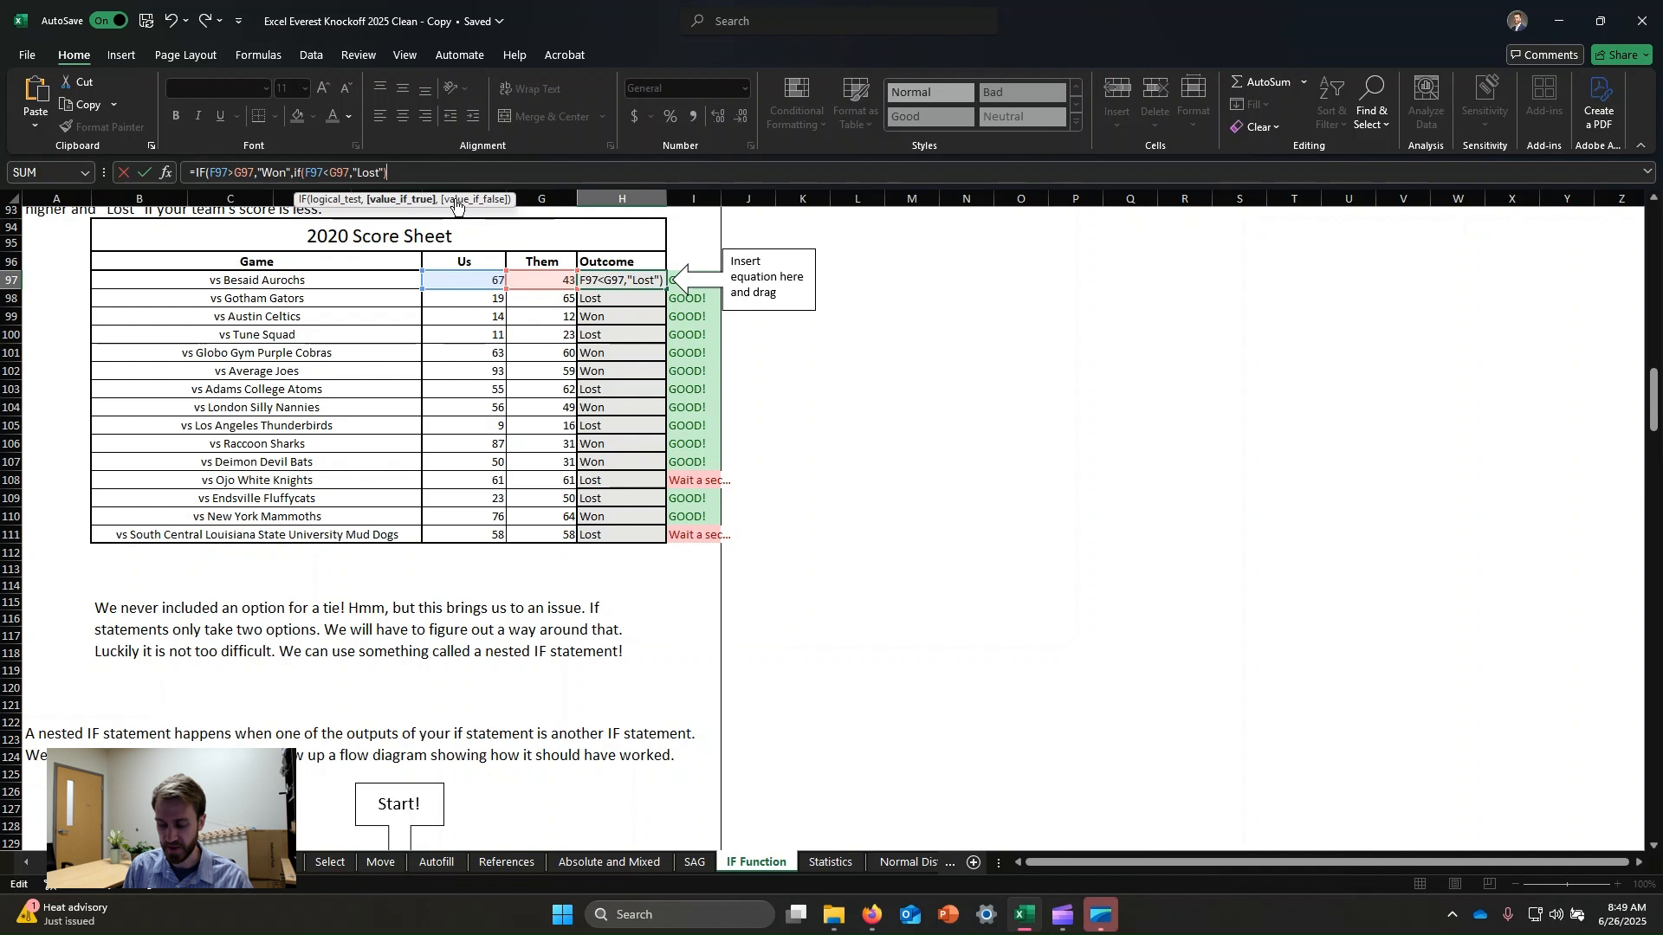
type("\"")
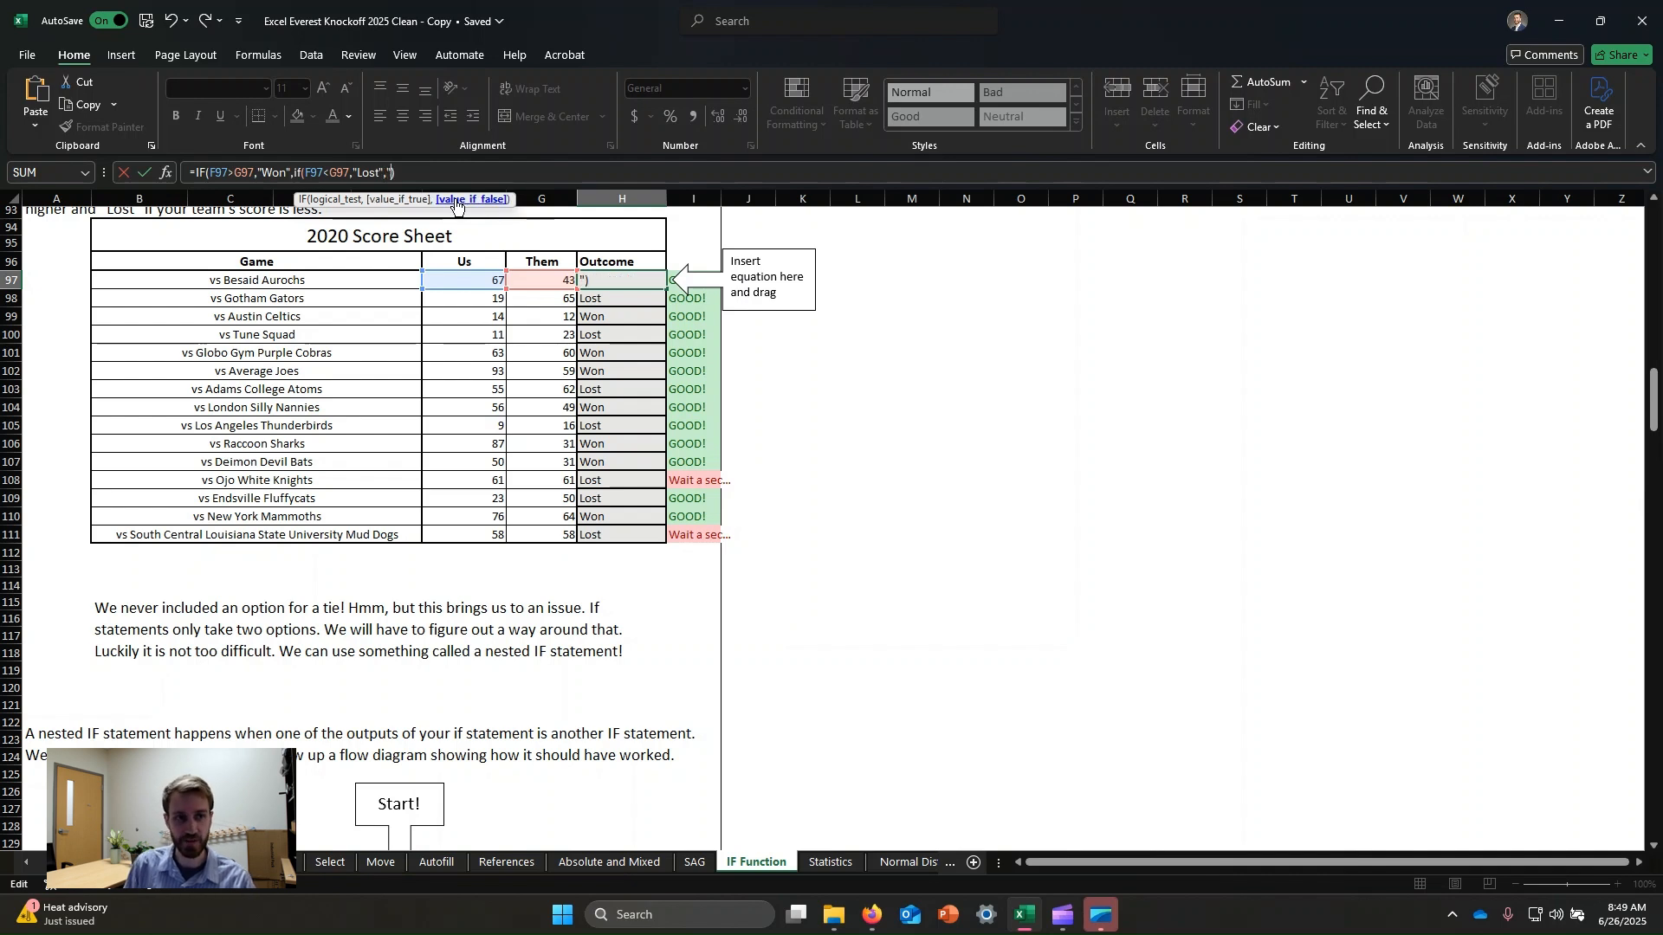
type("Tie\")")
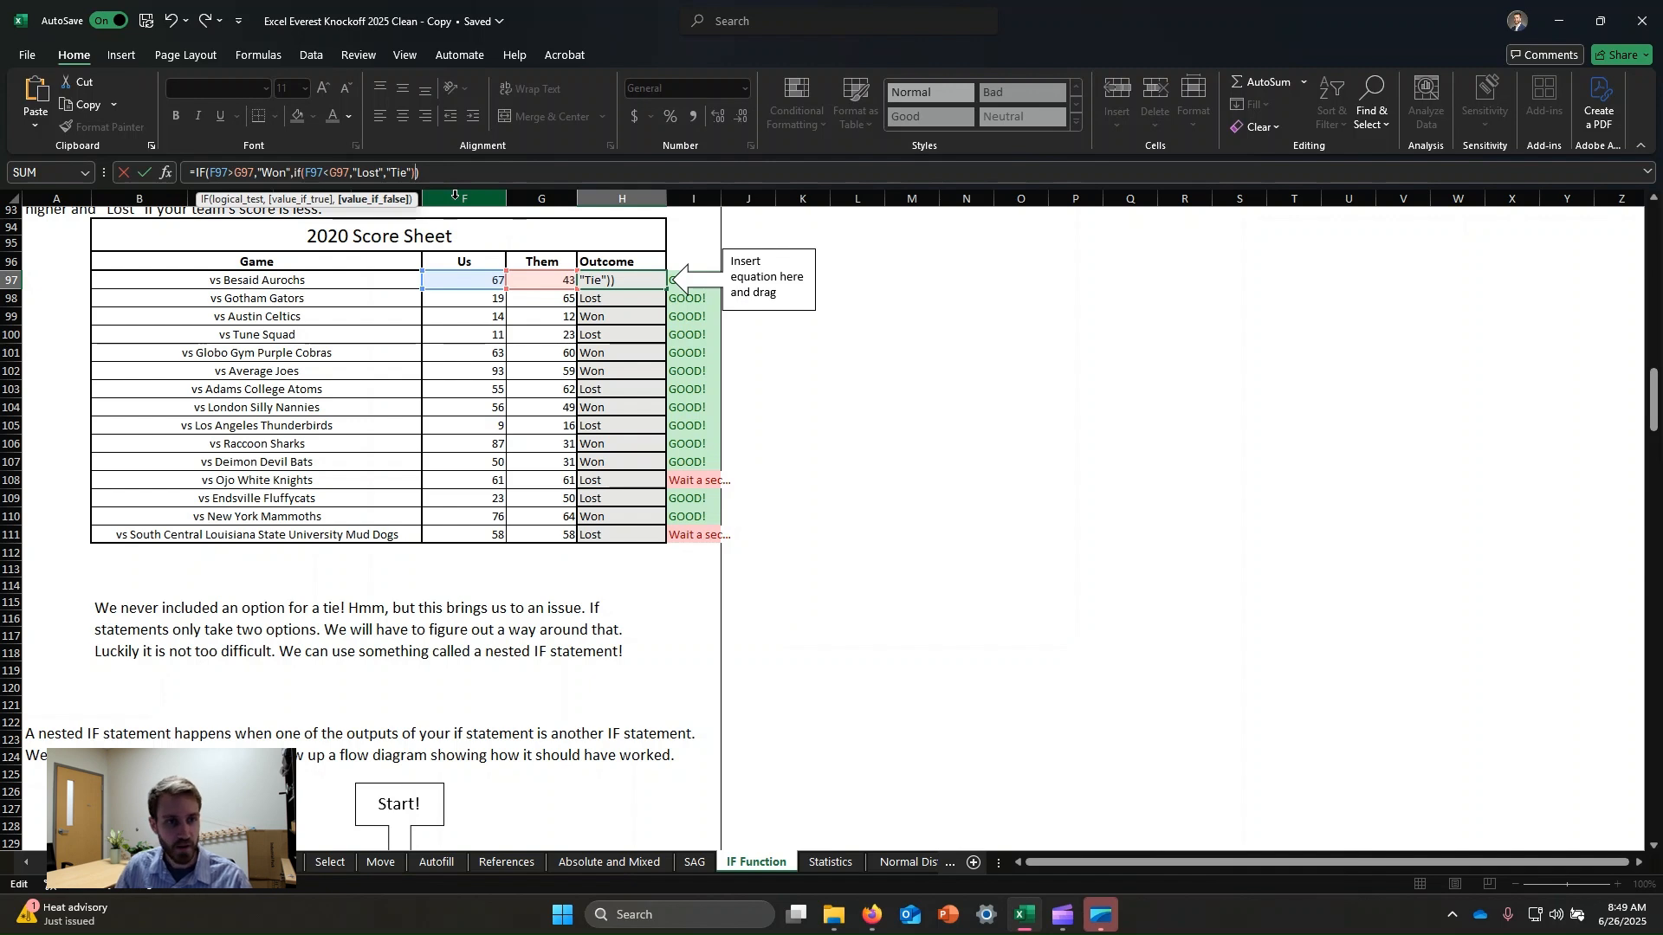
left_click(337, 172)
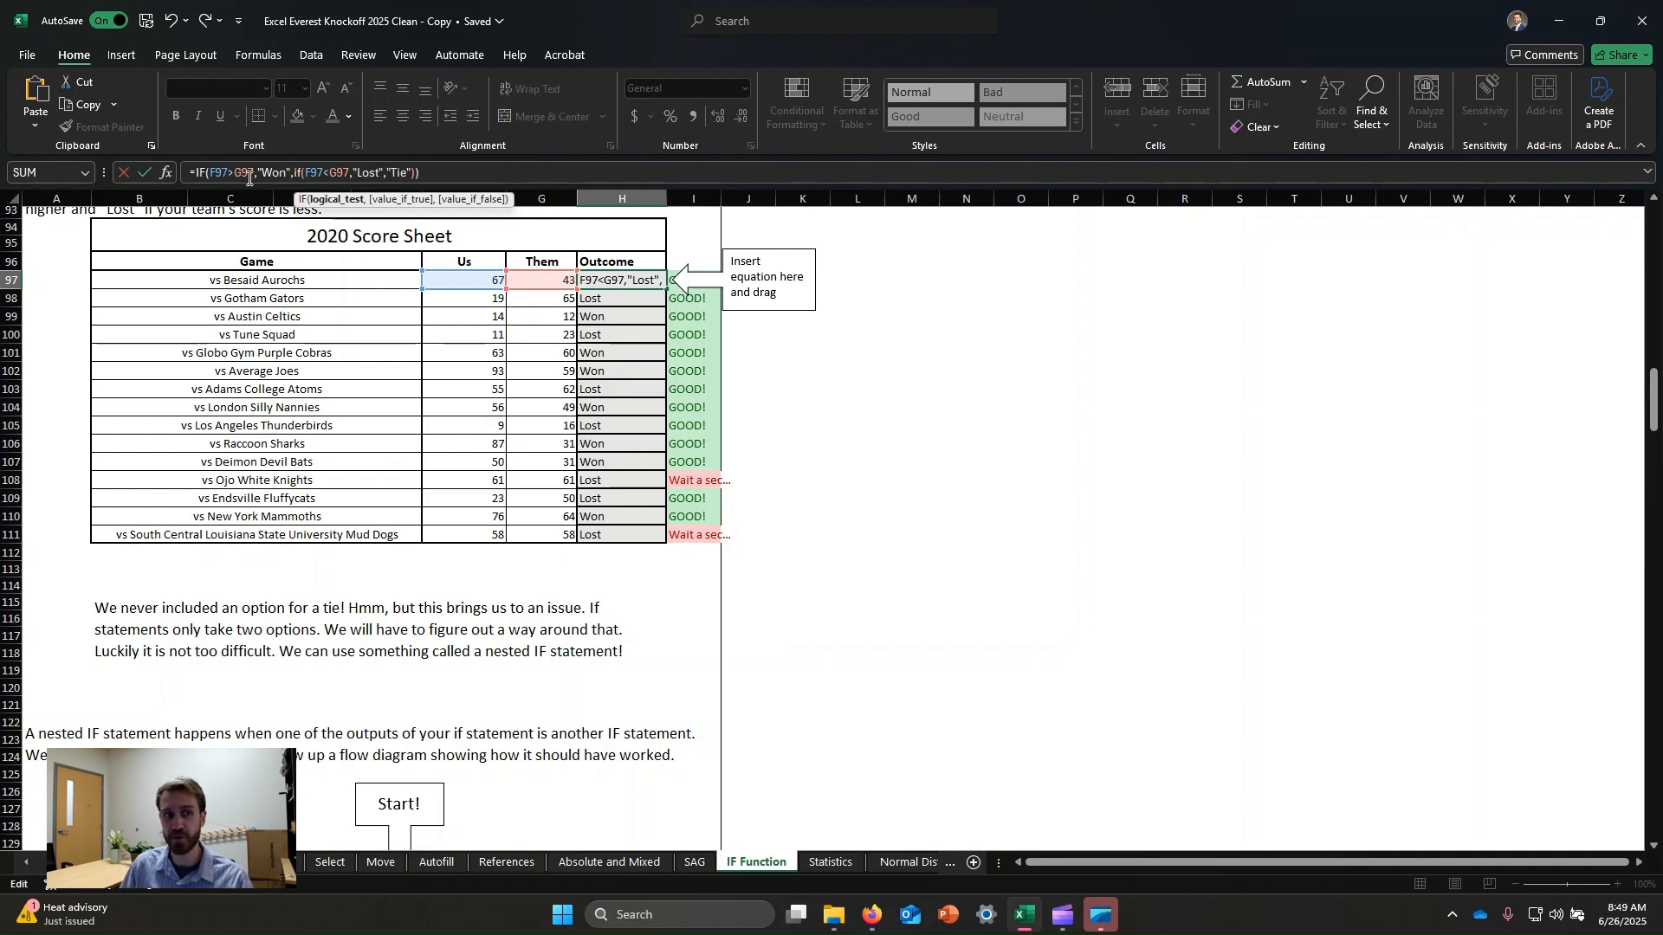
left_click(470, 178)
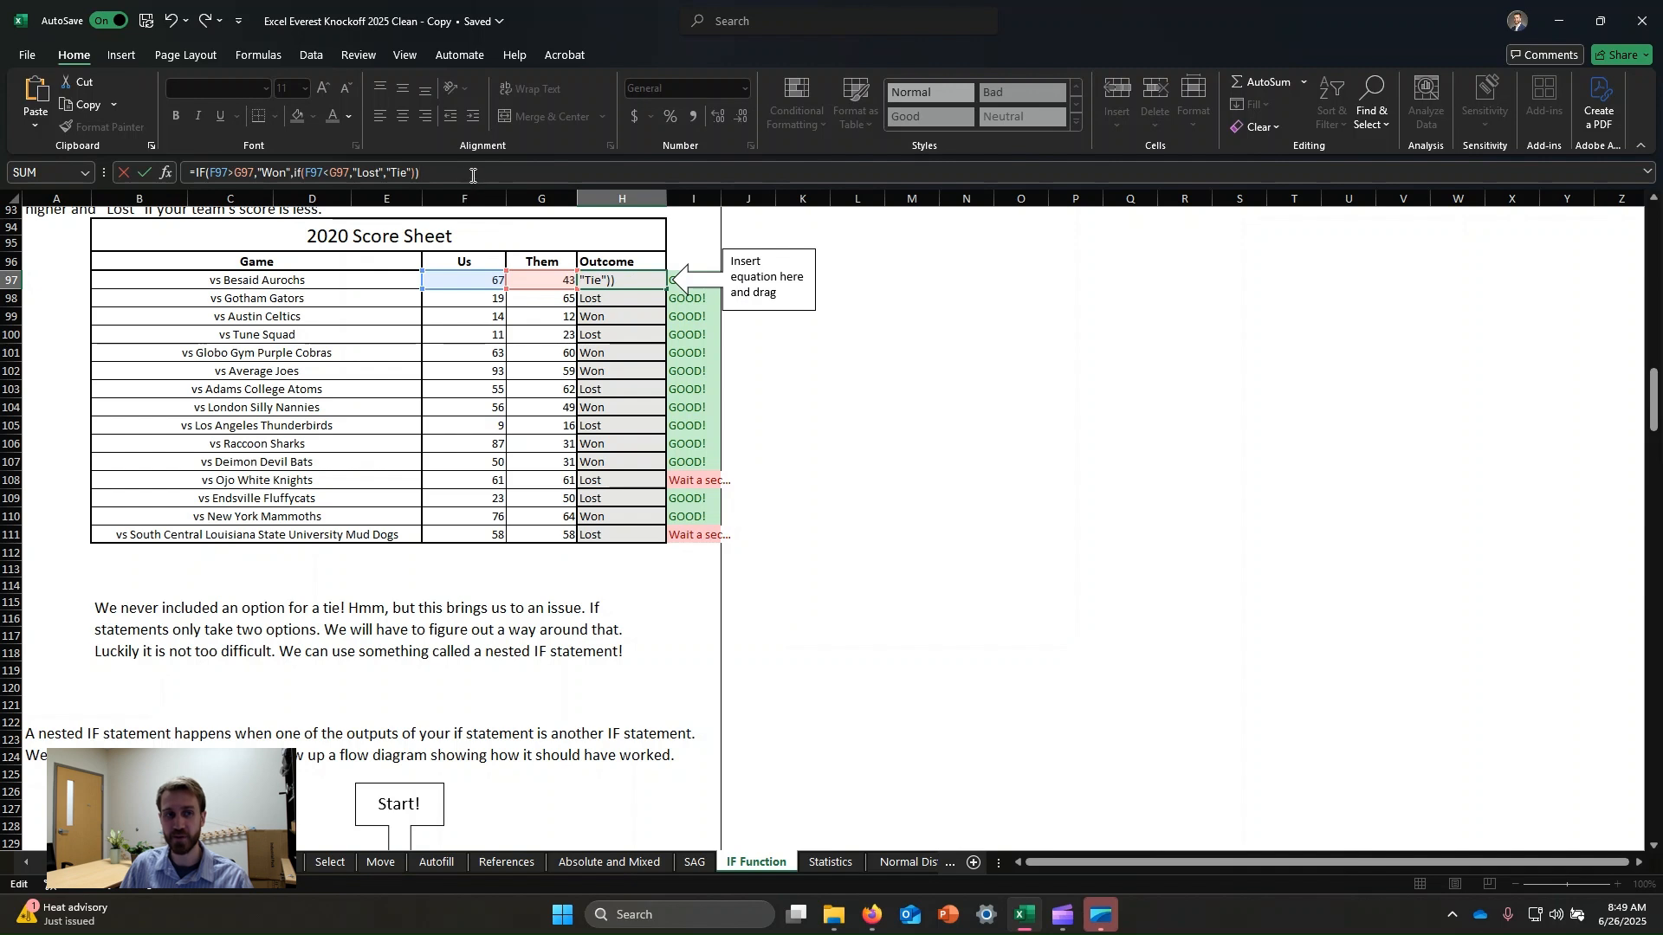
left_click(401, 172)
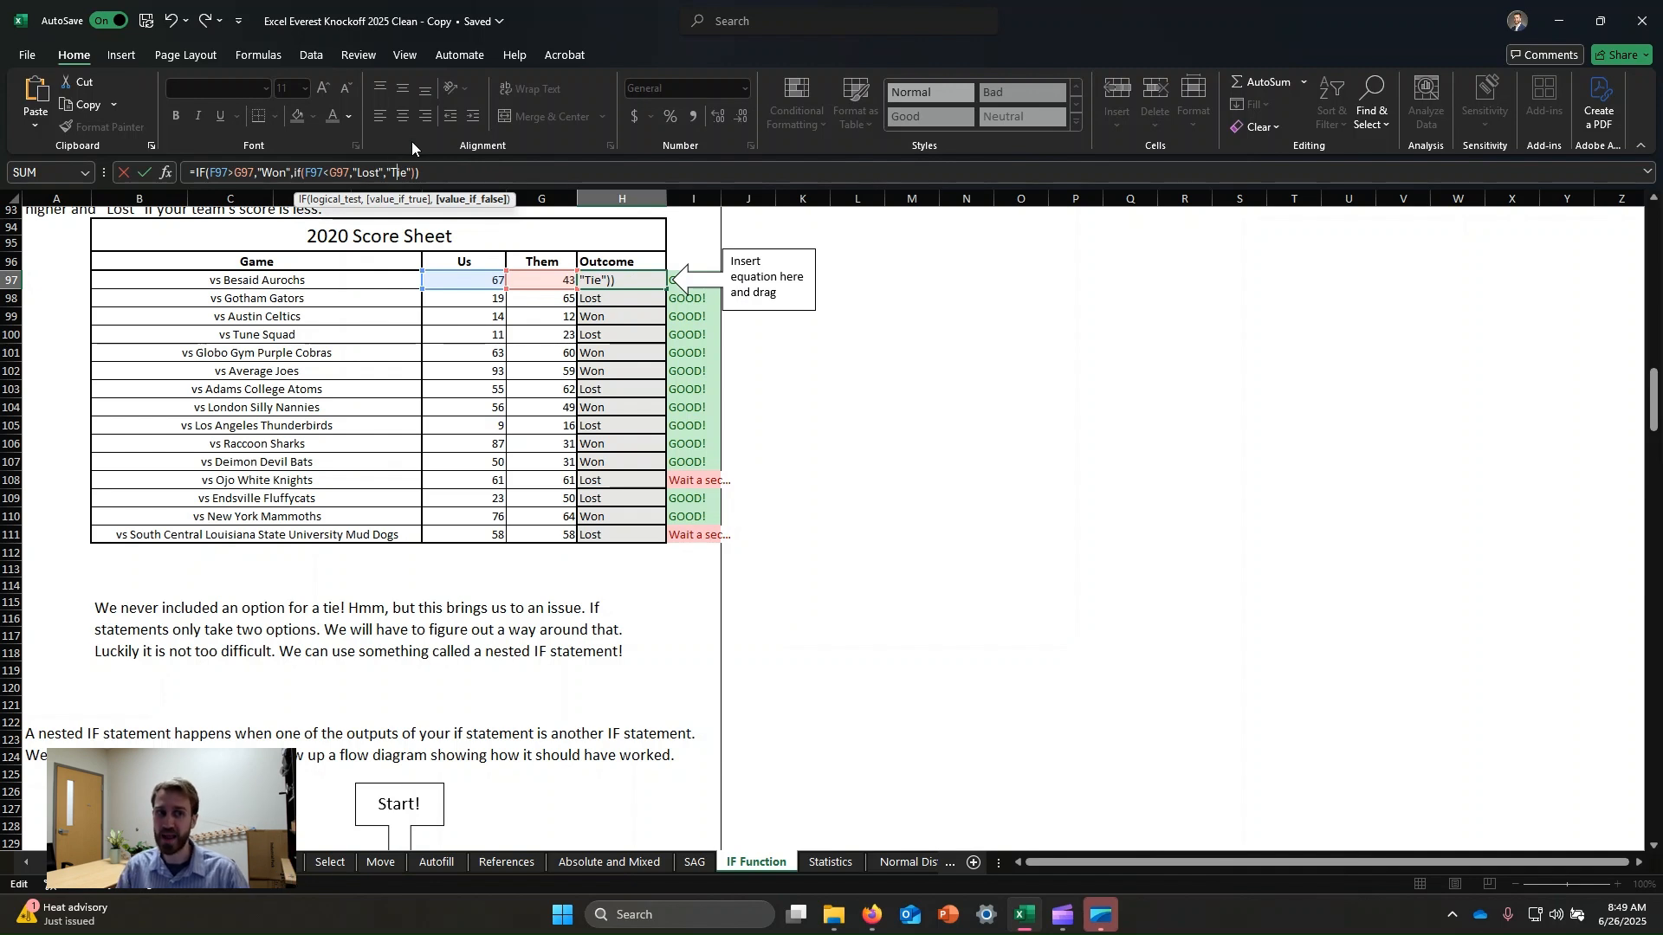
key("Return")
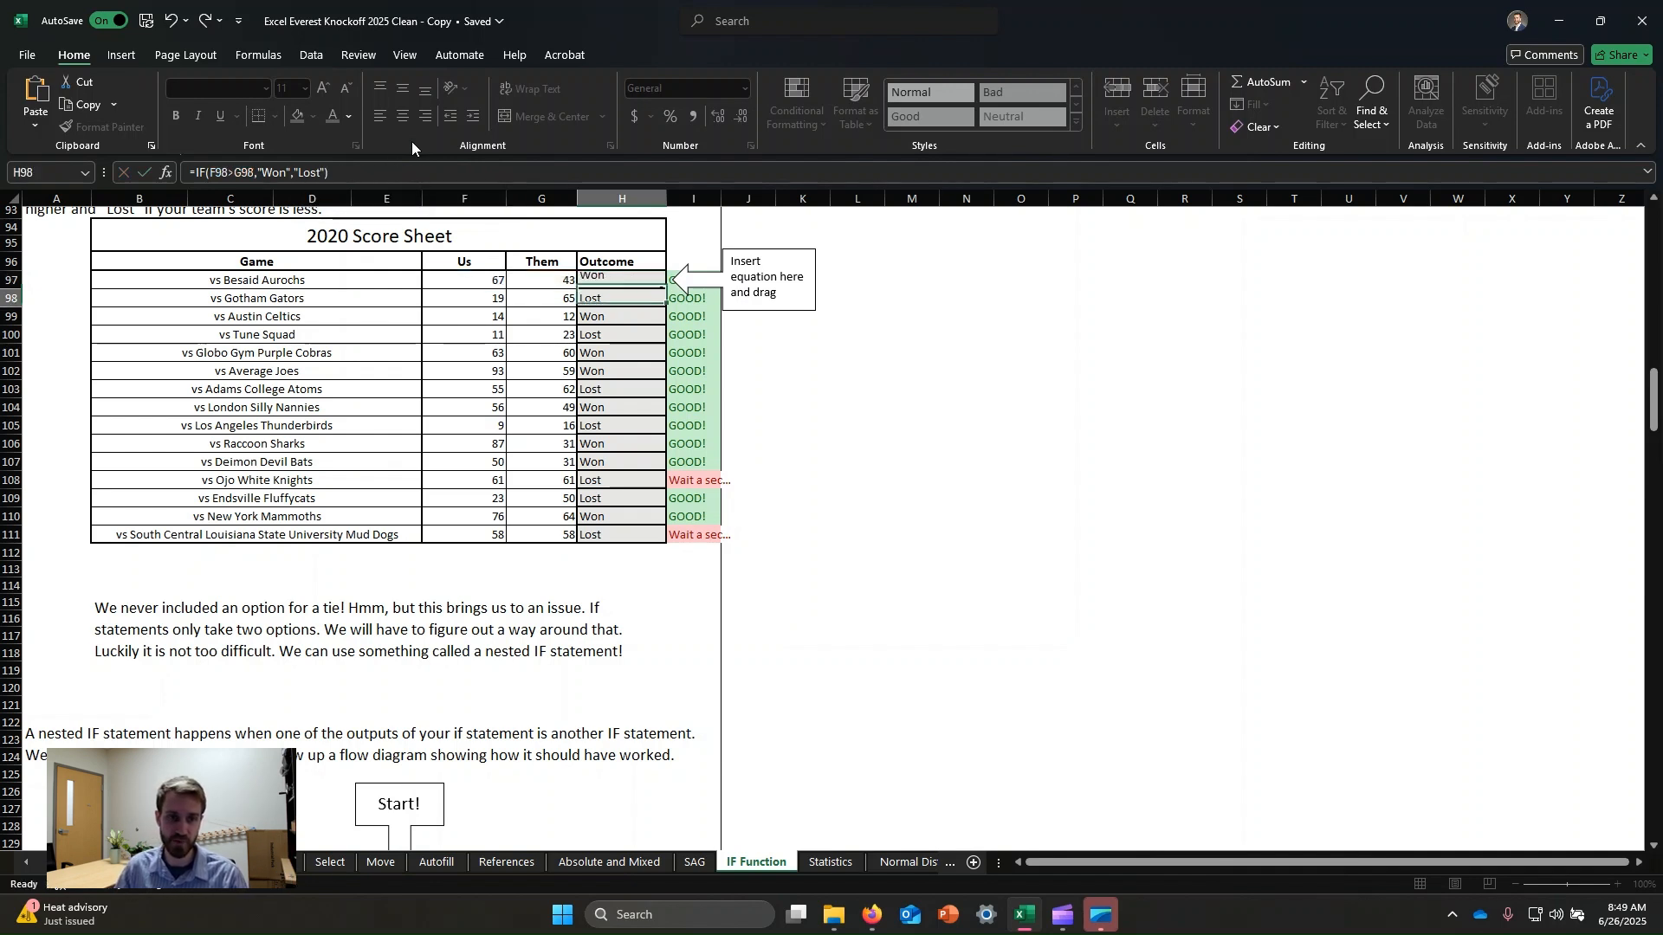
Fill the nested IF Outcome formula down the score sheet through the last game and check the tied games.
left_click(634, 281)
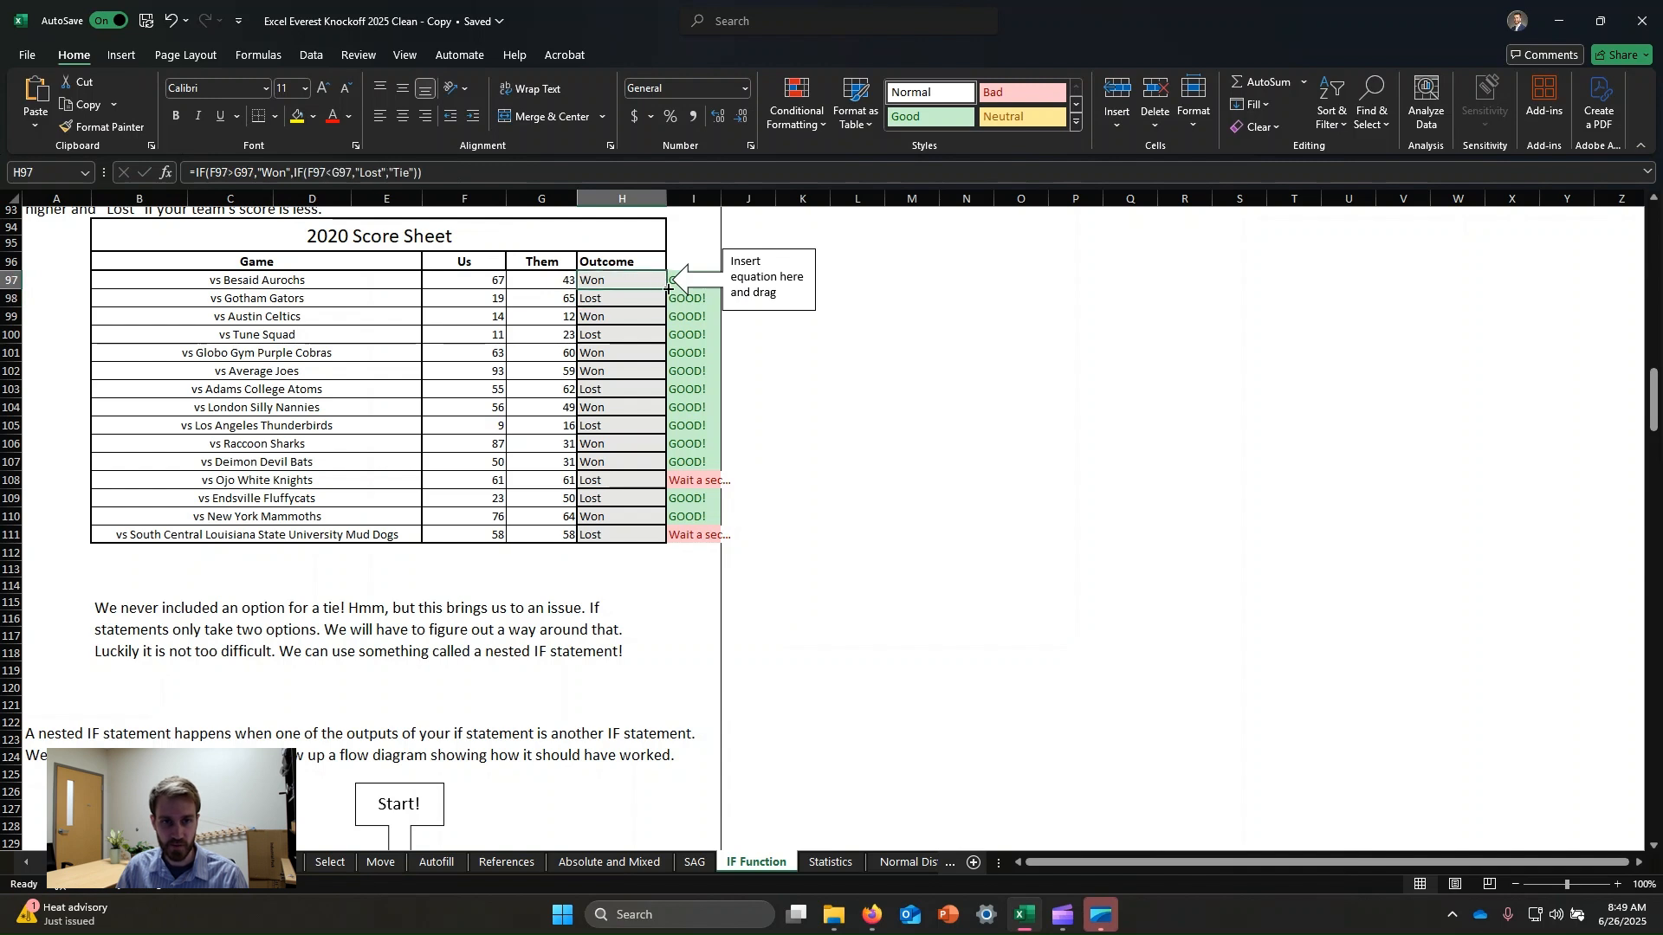
left_click_drag(667, 289, 667, 539)
left_click(919, 461)
left_click(617, 480)
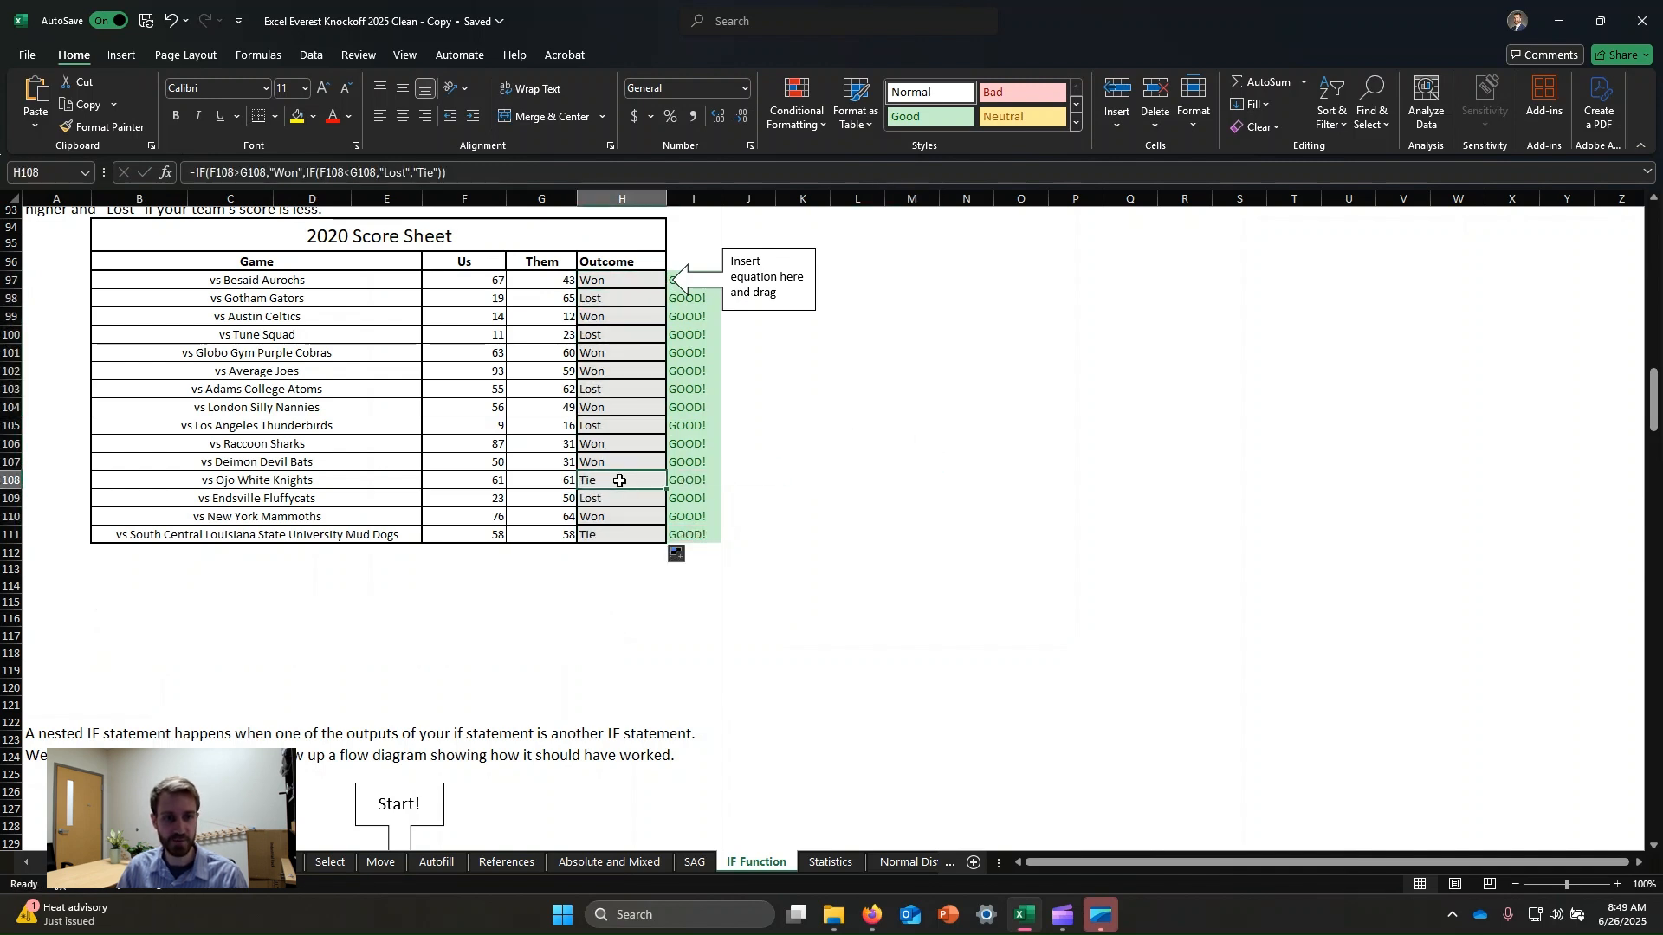
left_click(600, 534)
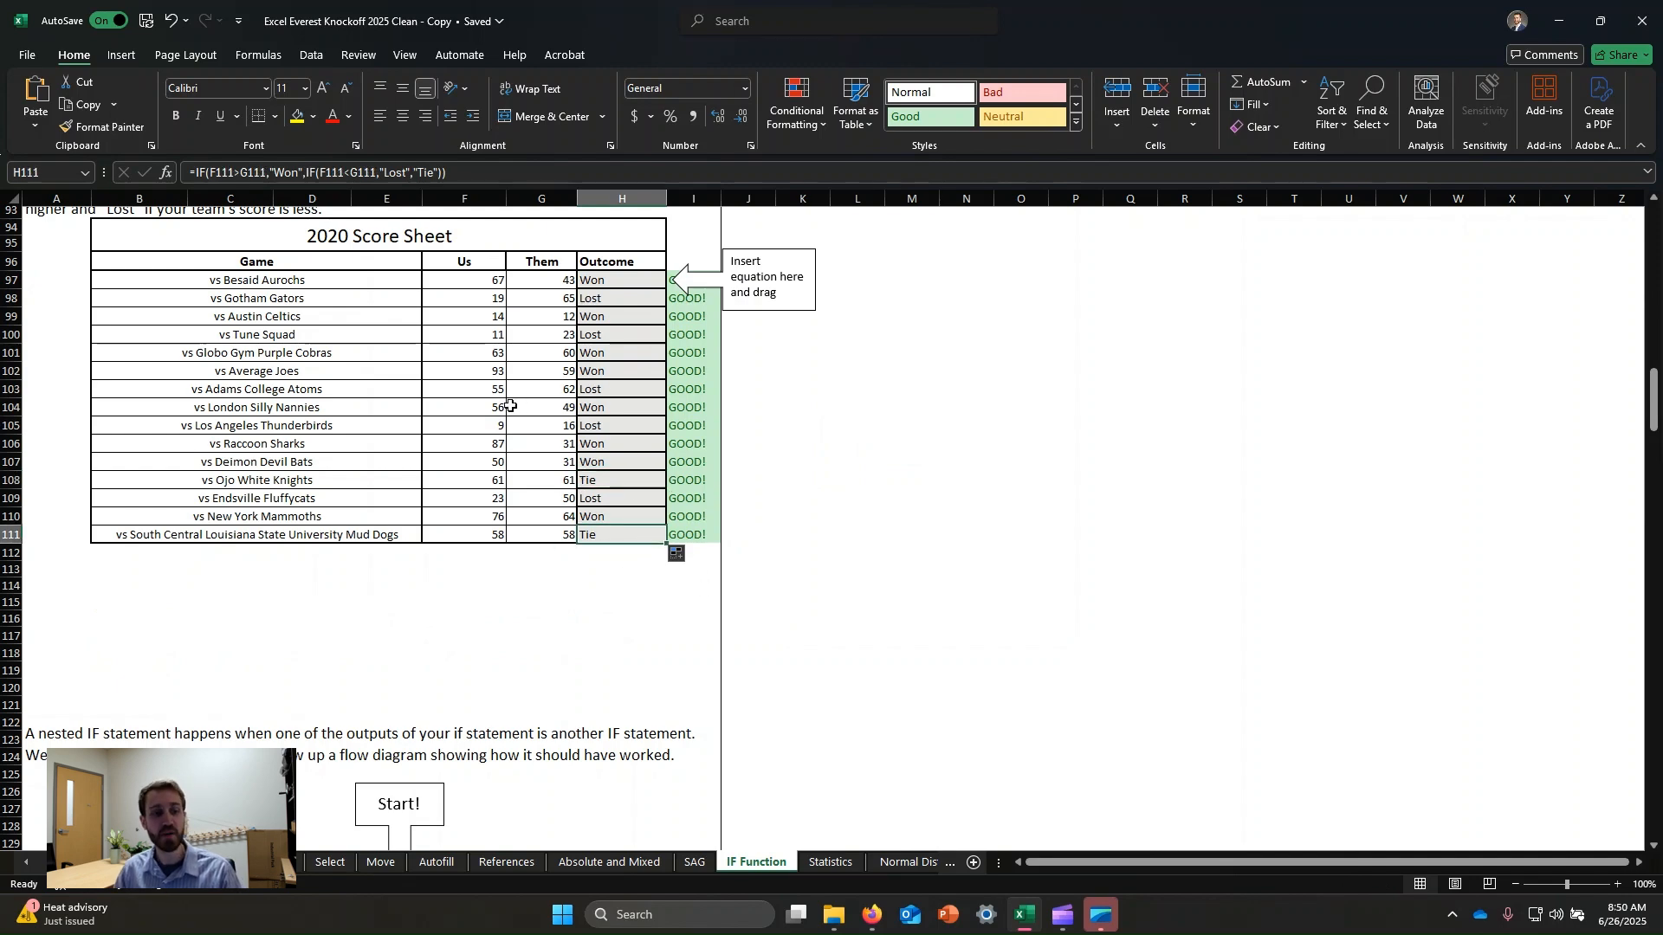
scroll(511, 402, "down", 9)
scroll(428, 433, "down", 7)
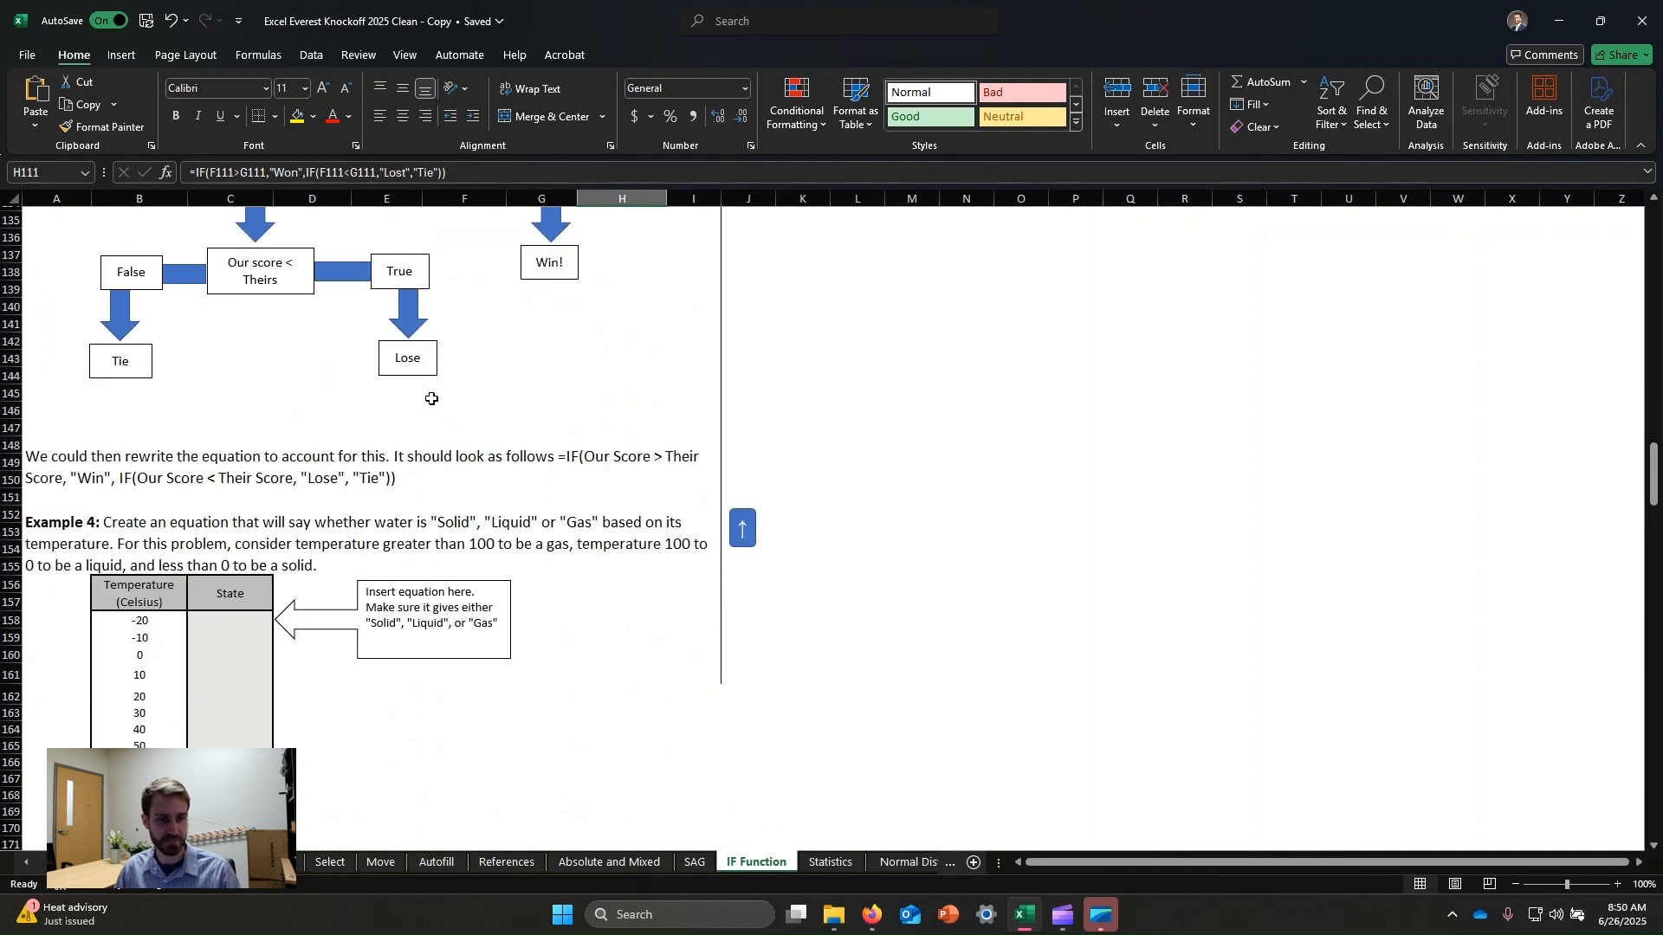
left_click(209, 519)
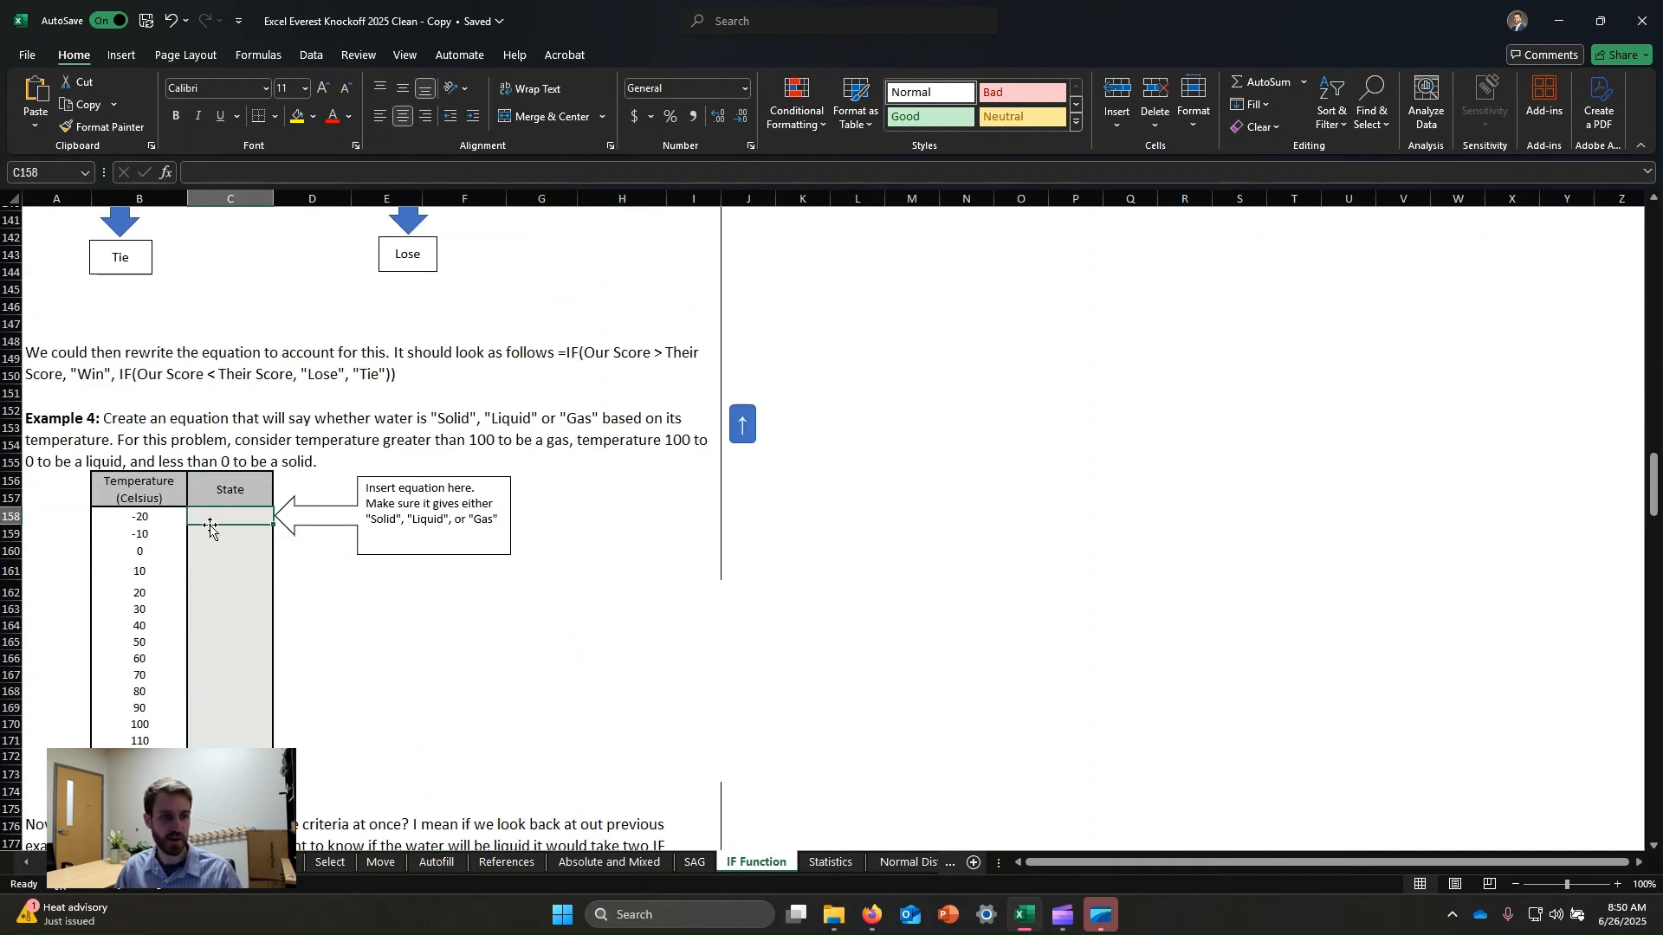
scroll(350, 459, "down", 1)
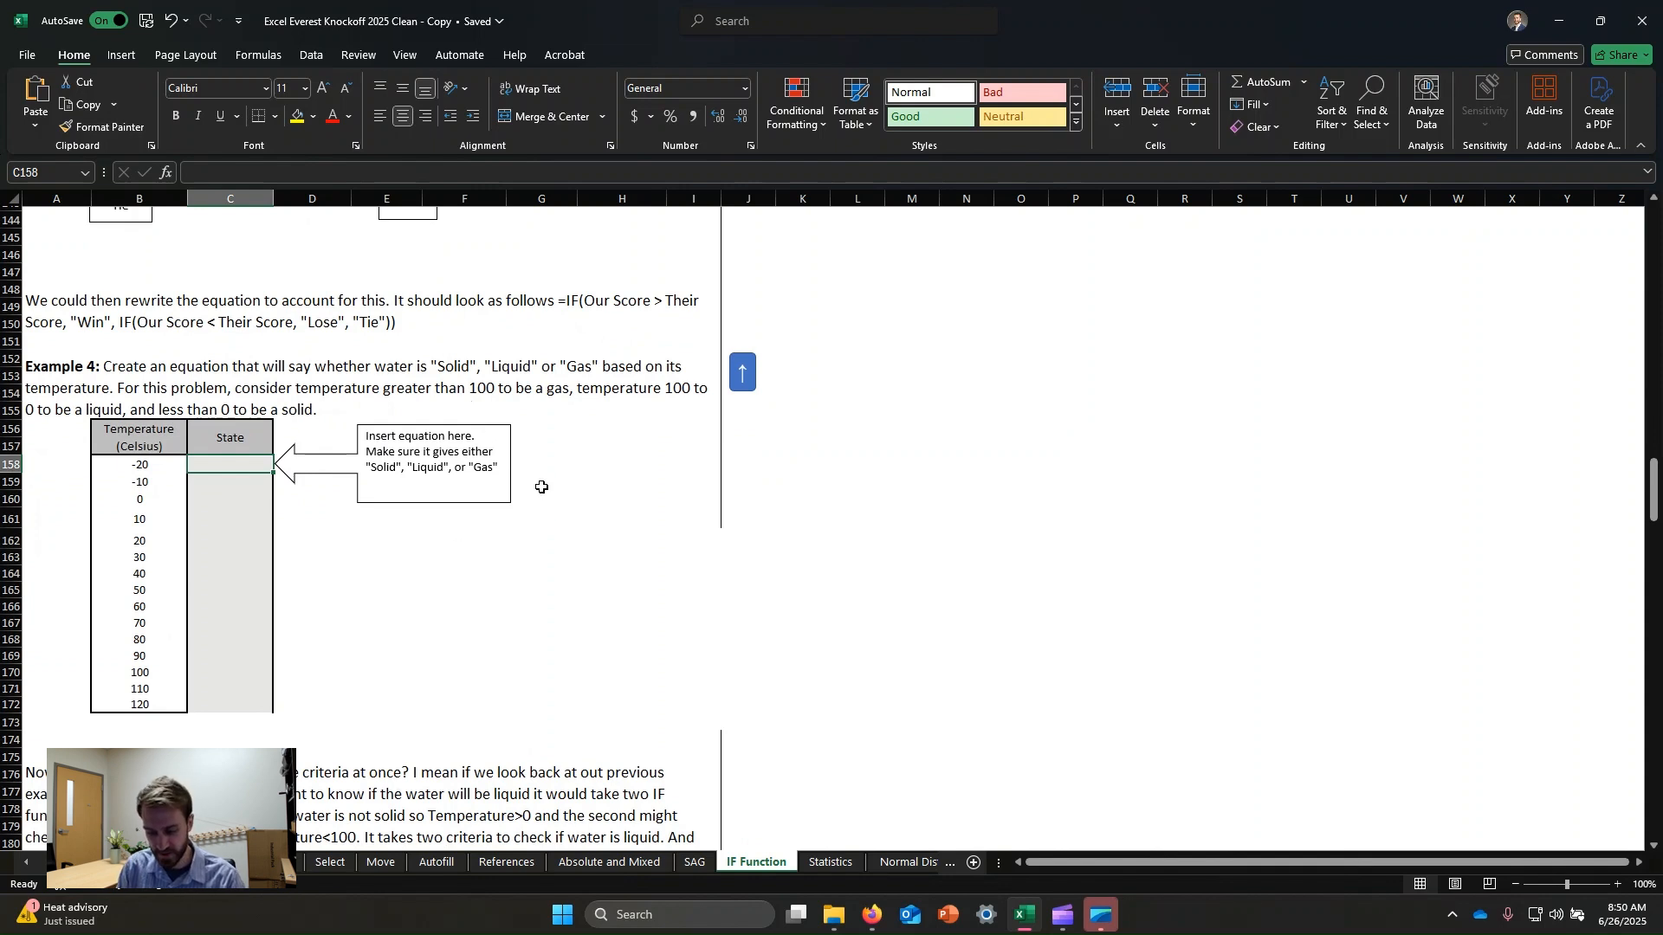
type("if(")
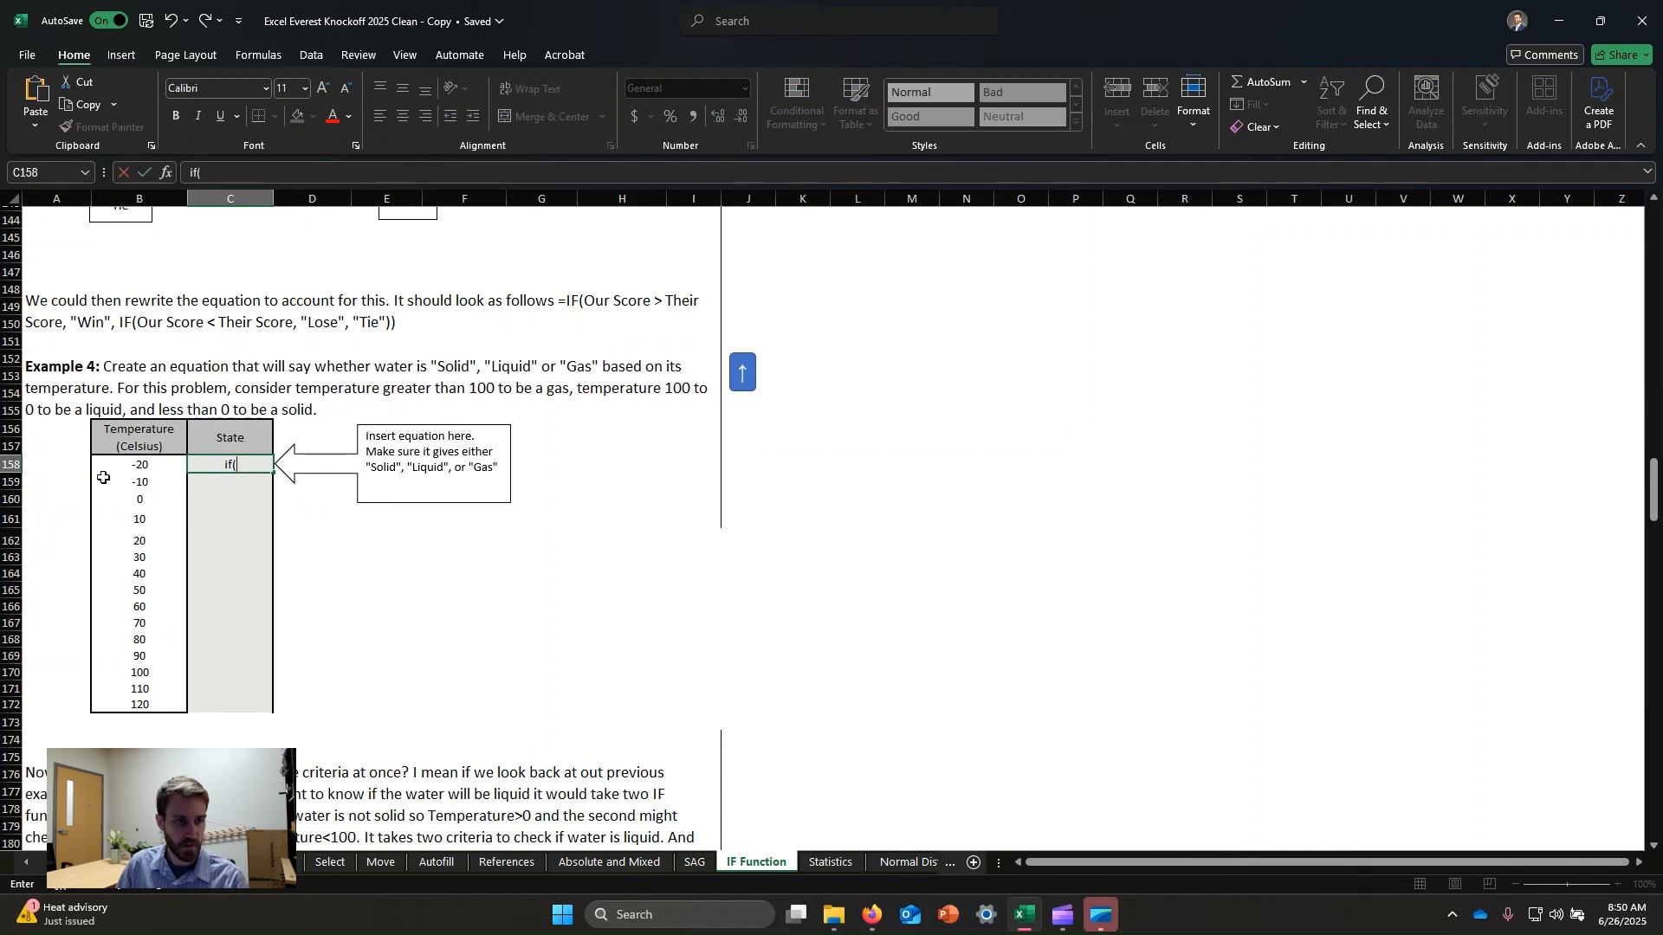
left_click(148, 465)
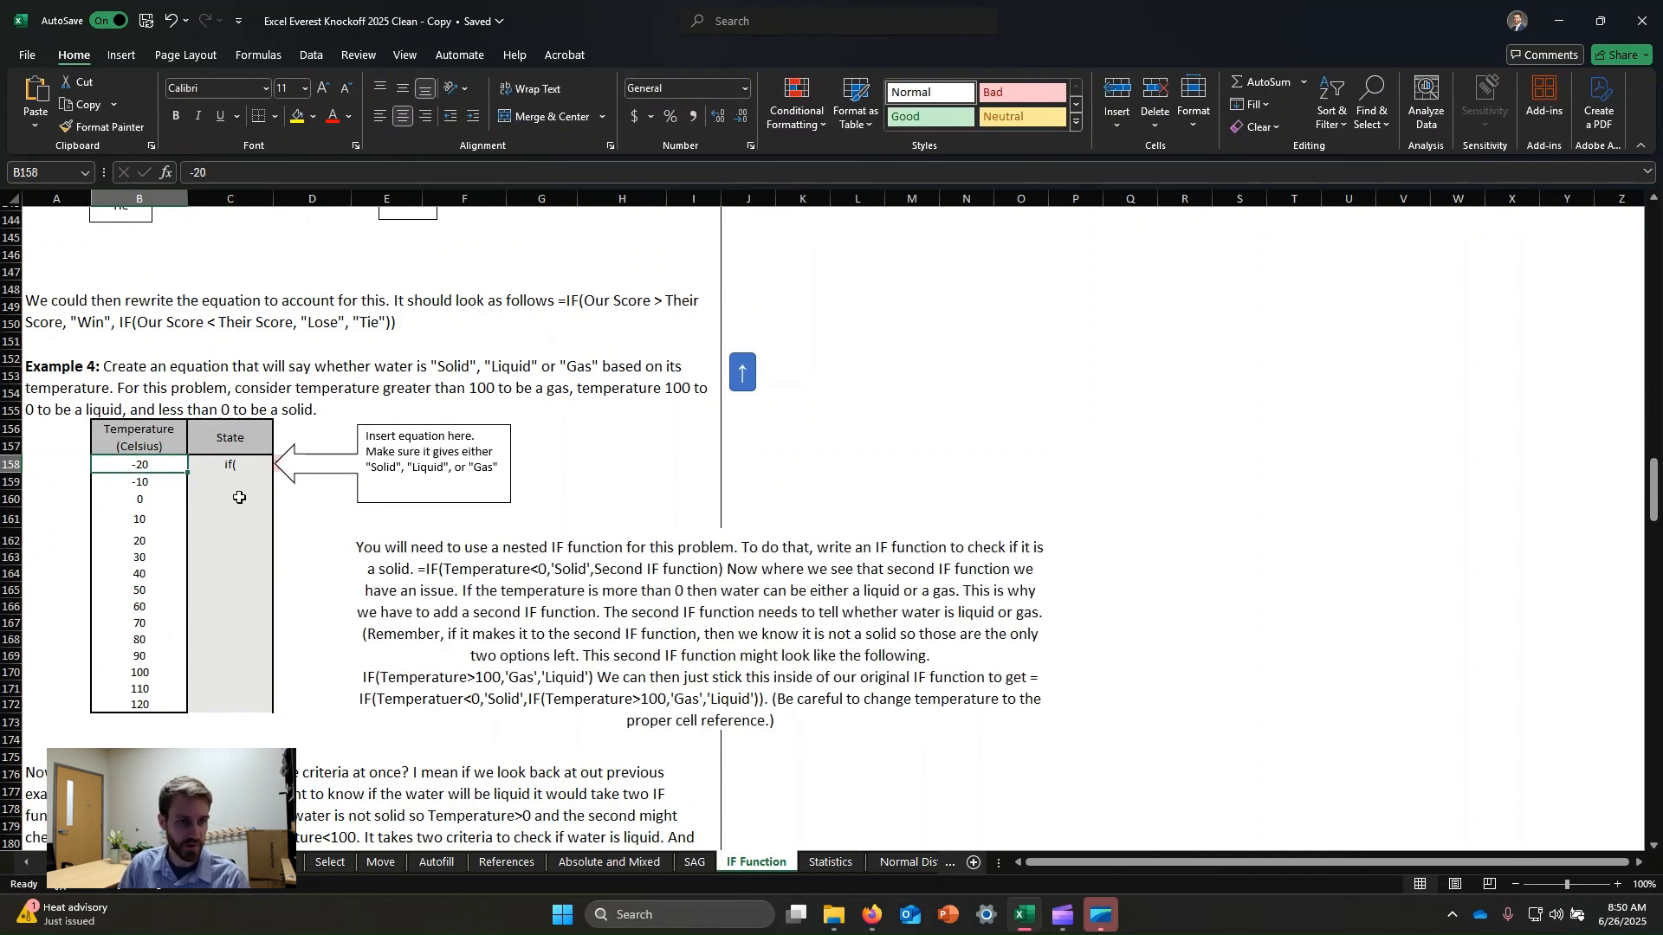
left_click(238, 469)
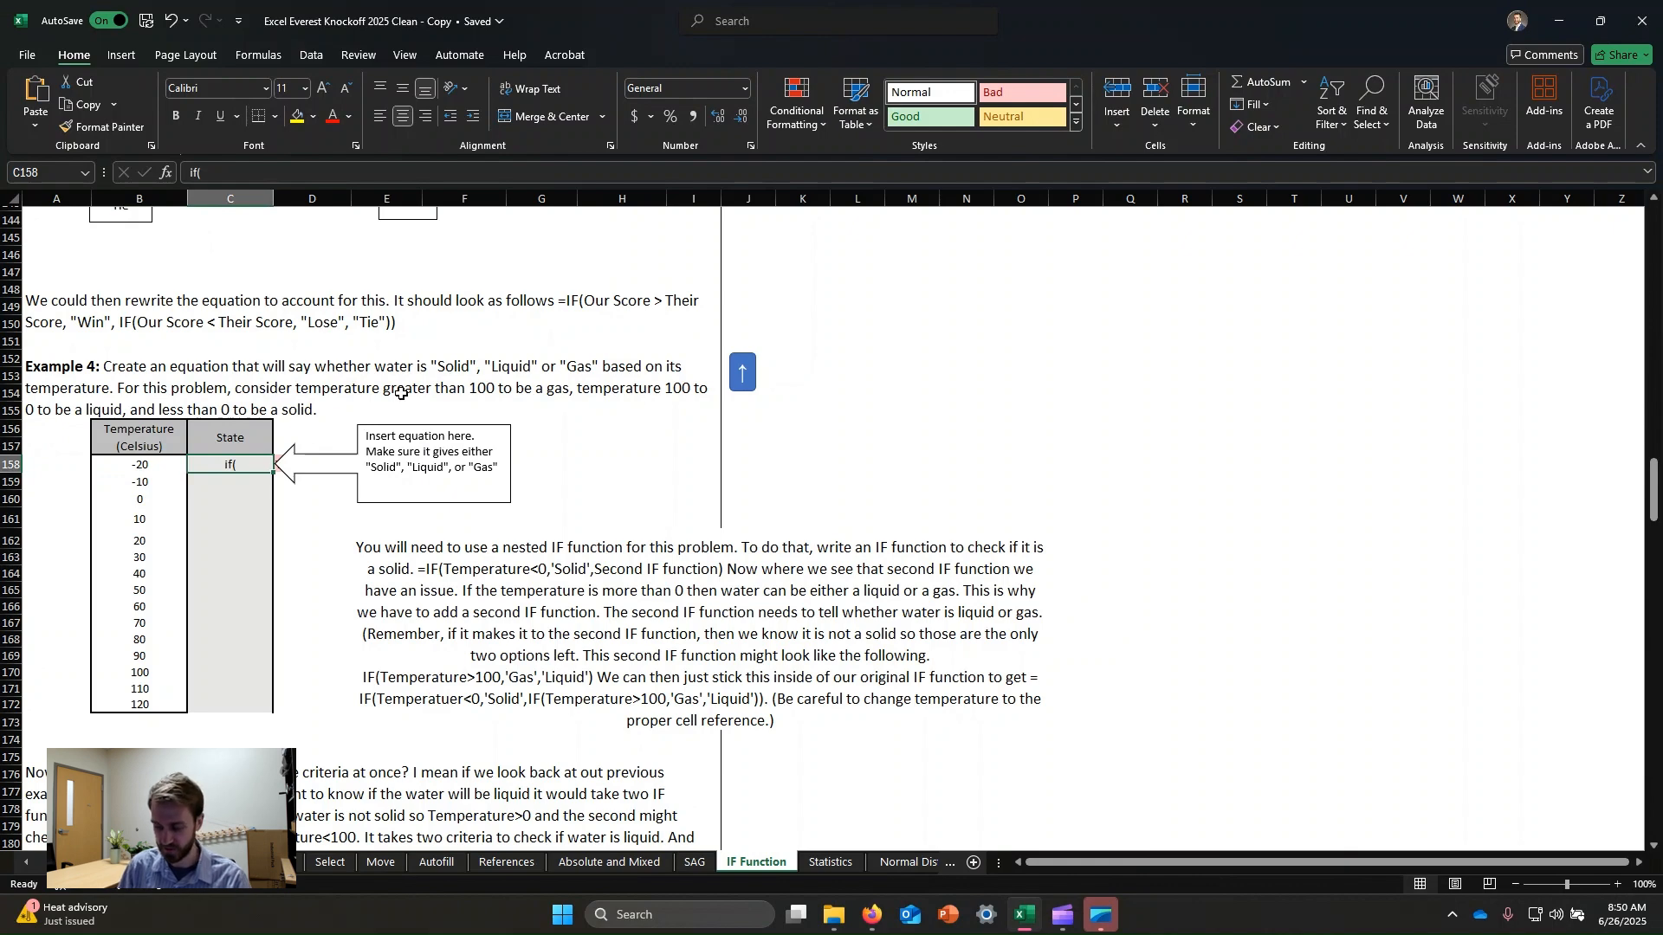
Enter the nested IF formula =IF(B158<0,"Solid",IF(B158>100,"Gas","Liquid")) in the first State cell of the water table.
type("=if")
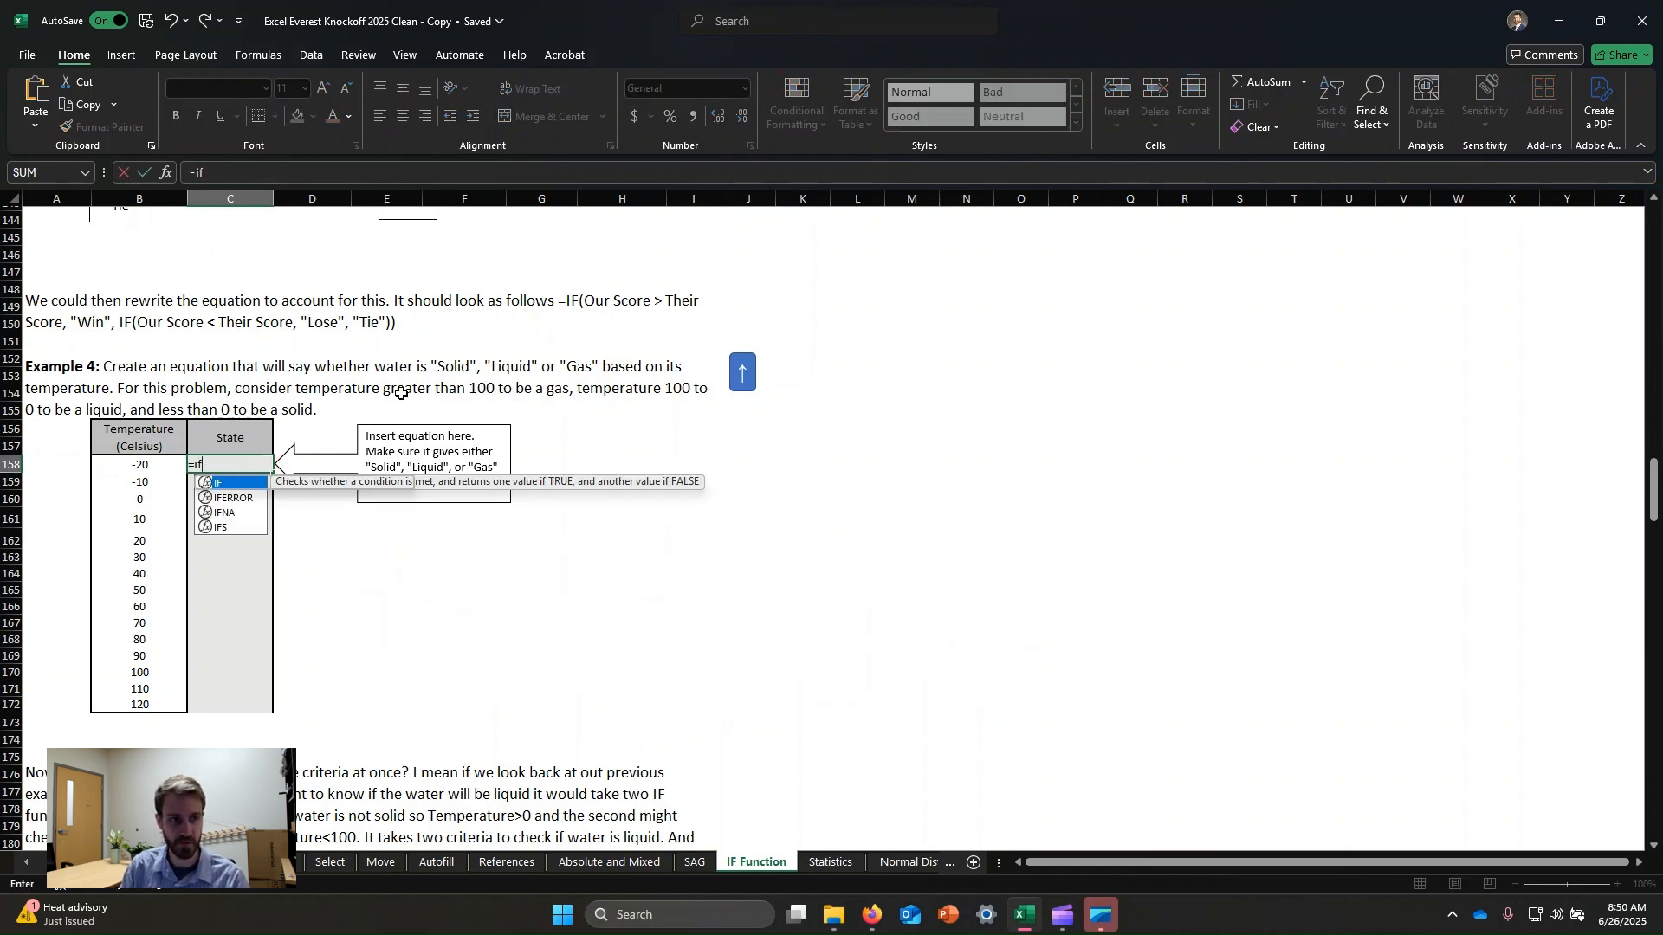
type("(")
left_click(152, 467)
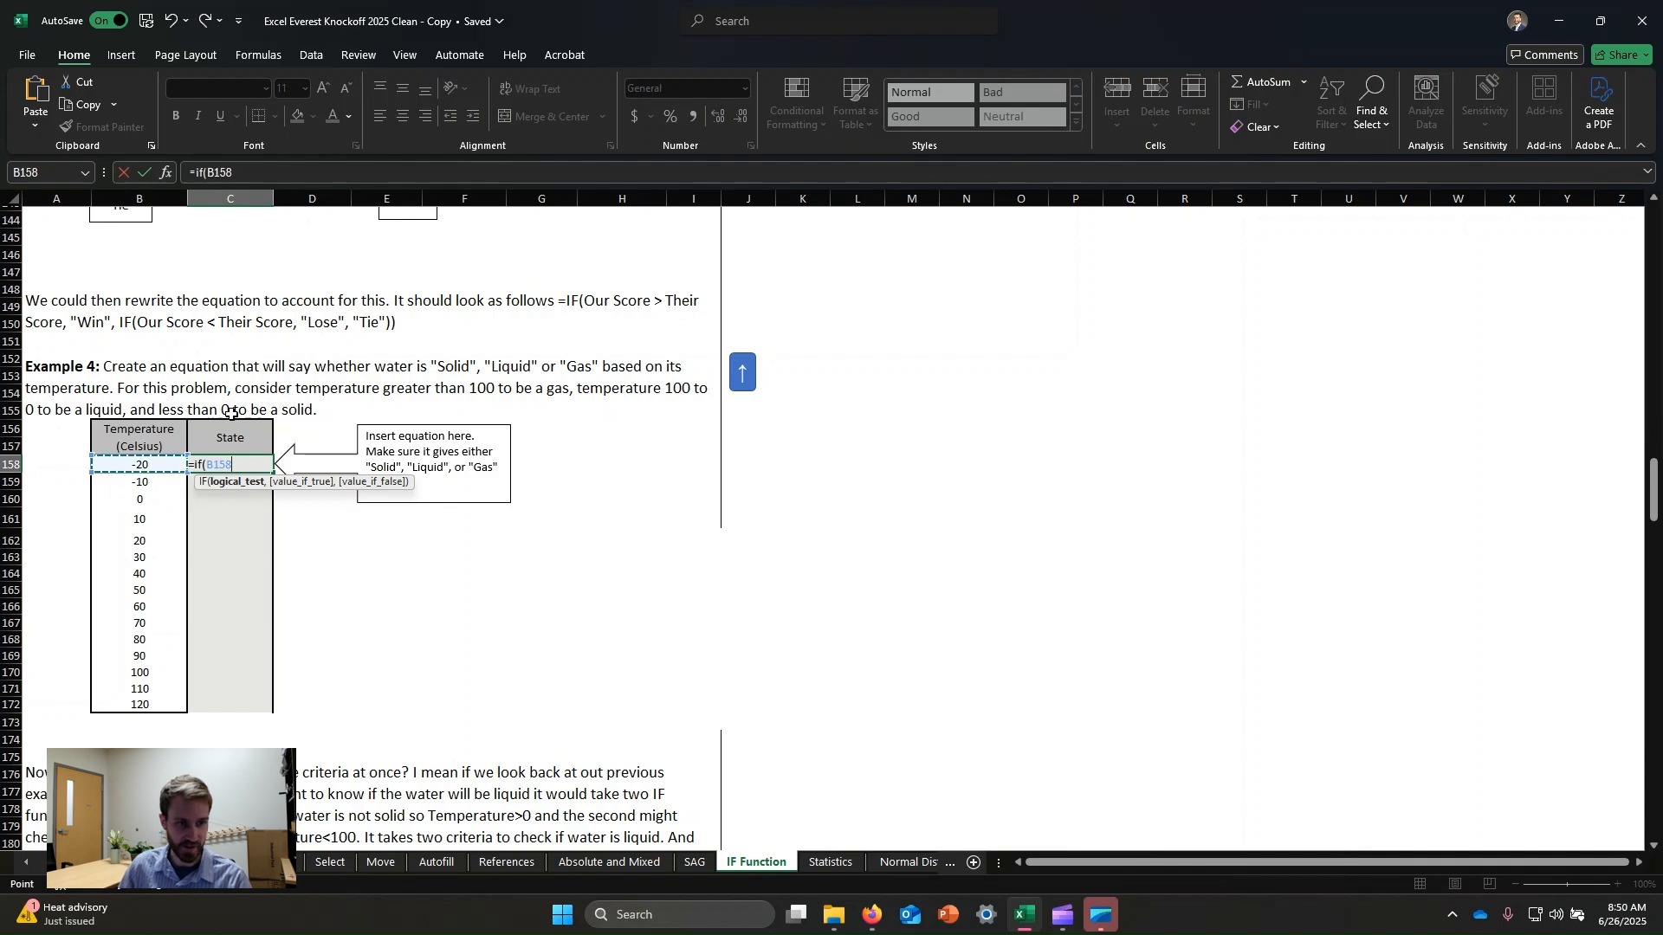
type("<0")
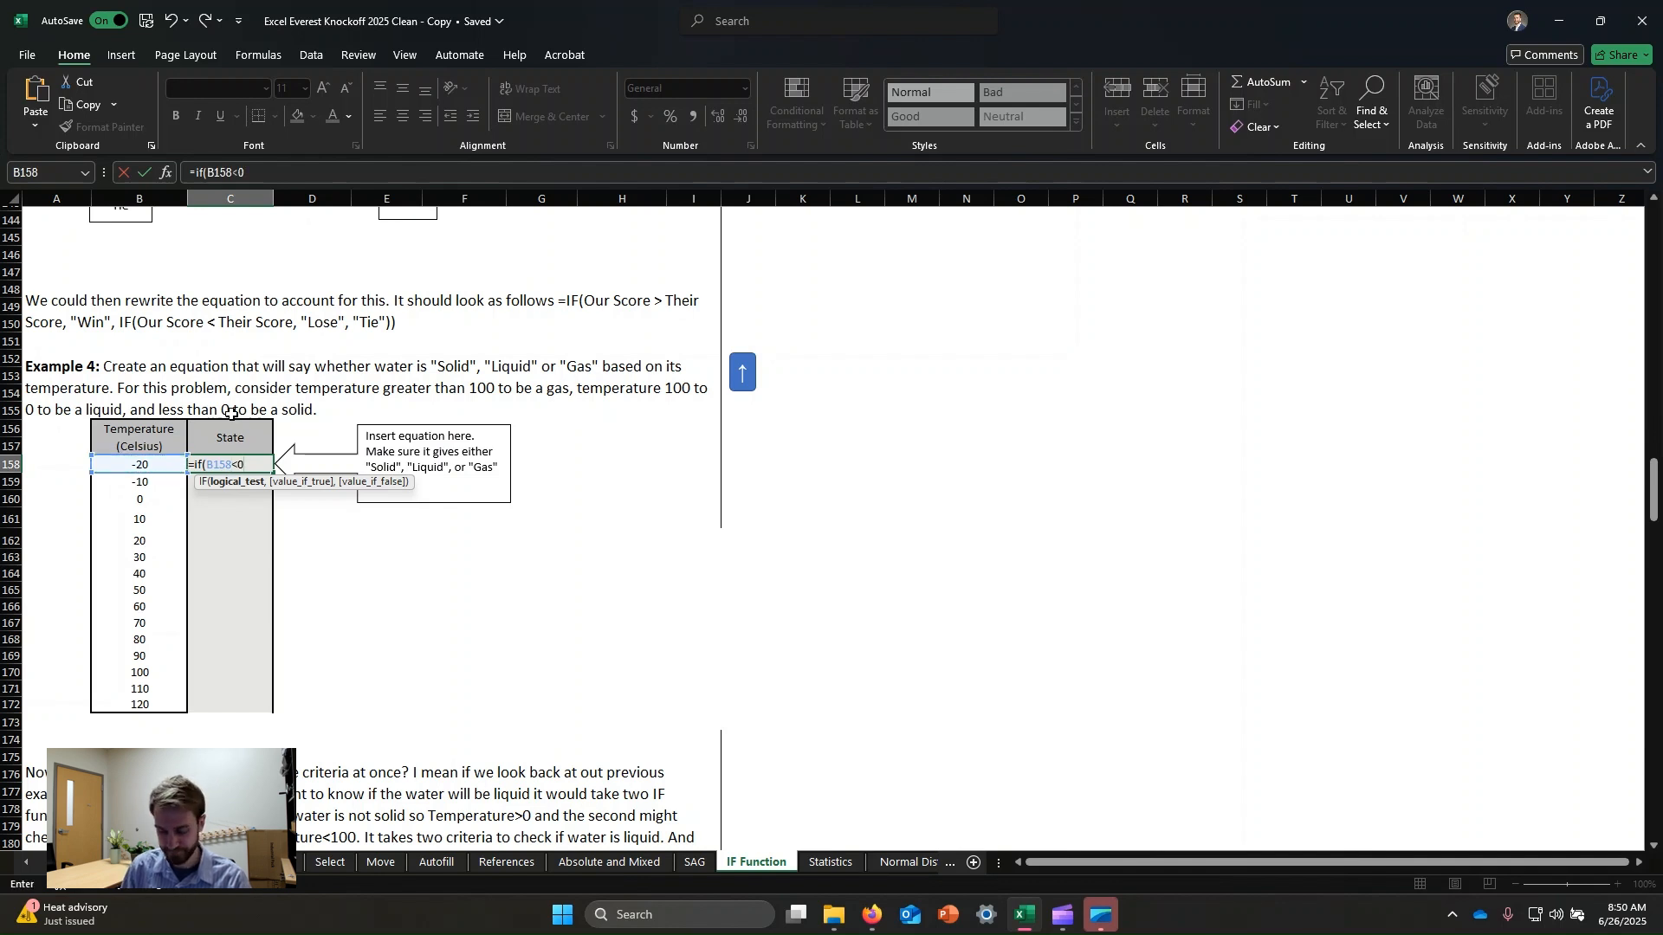
type(",")
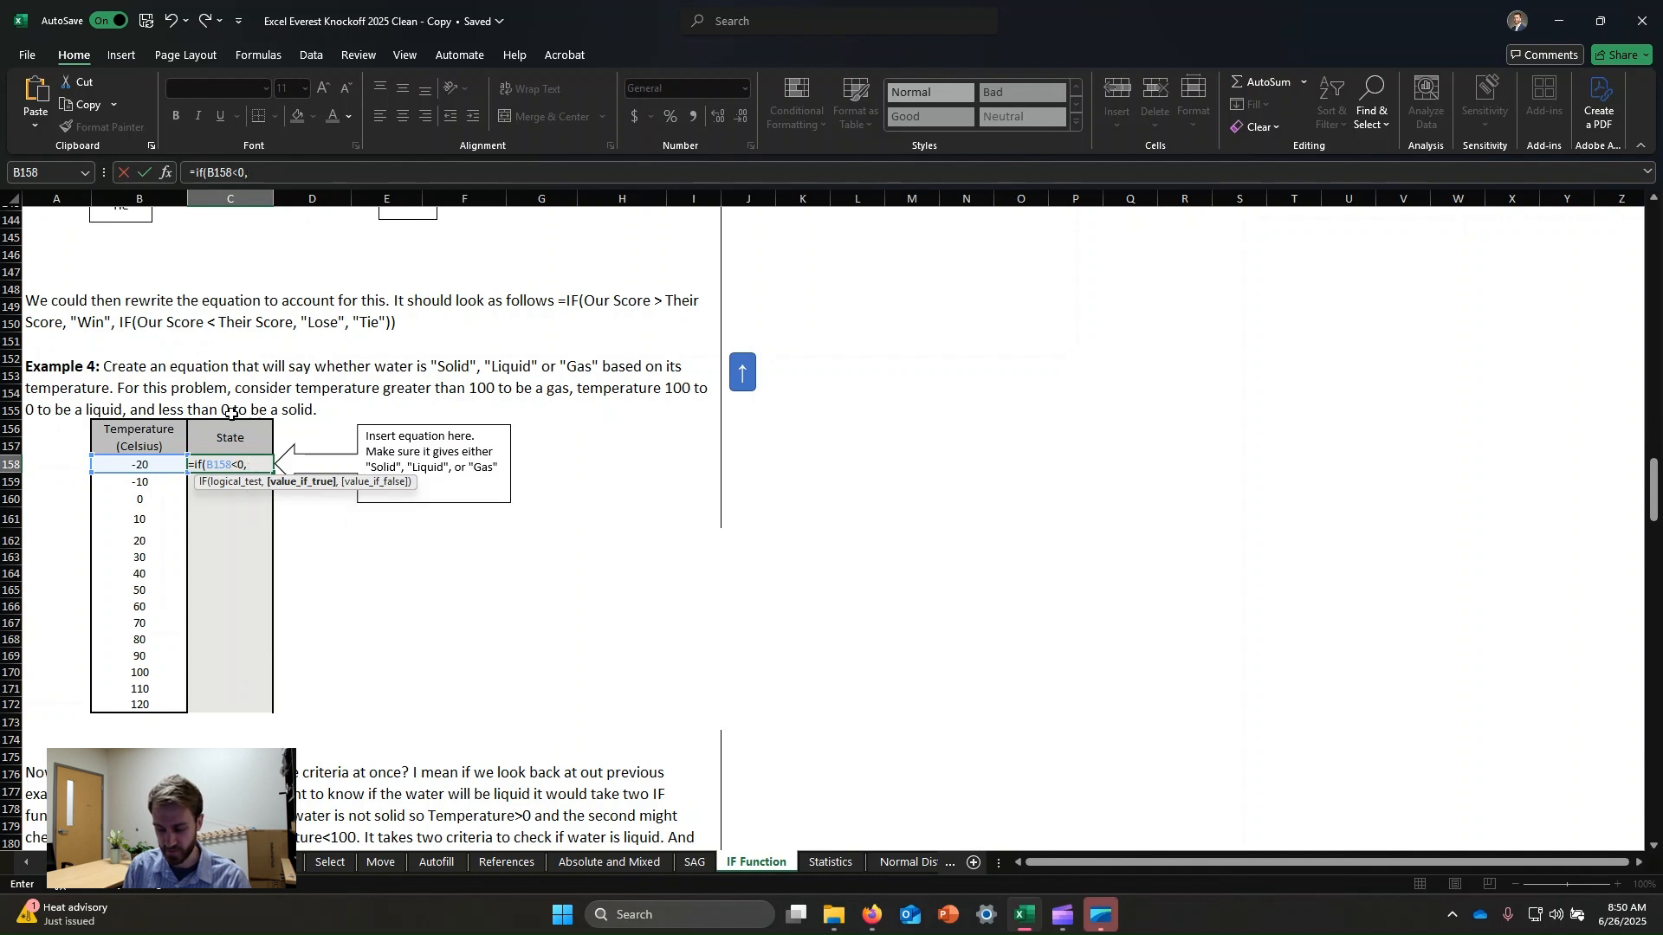
type("\"Solid")
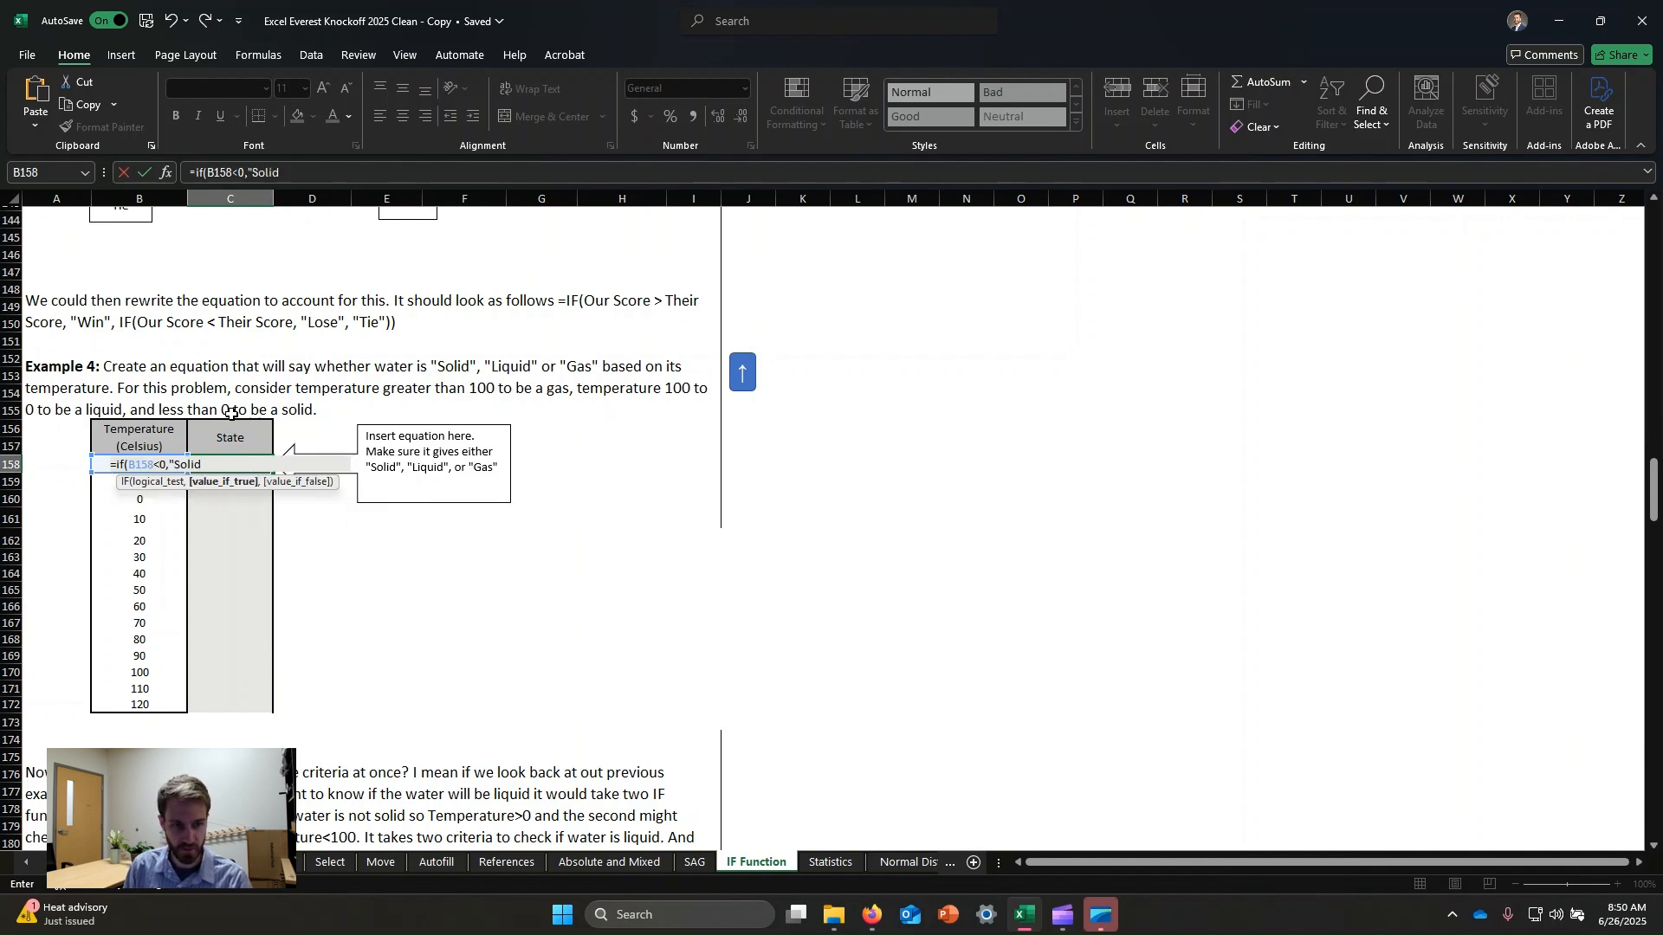
type("\",")
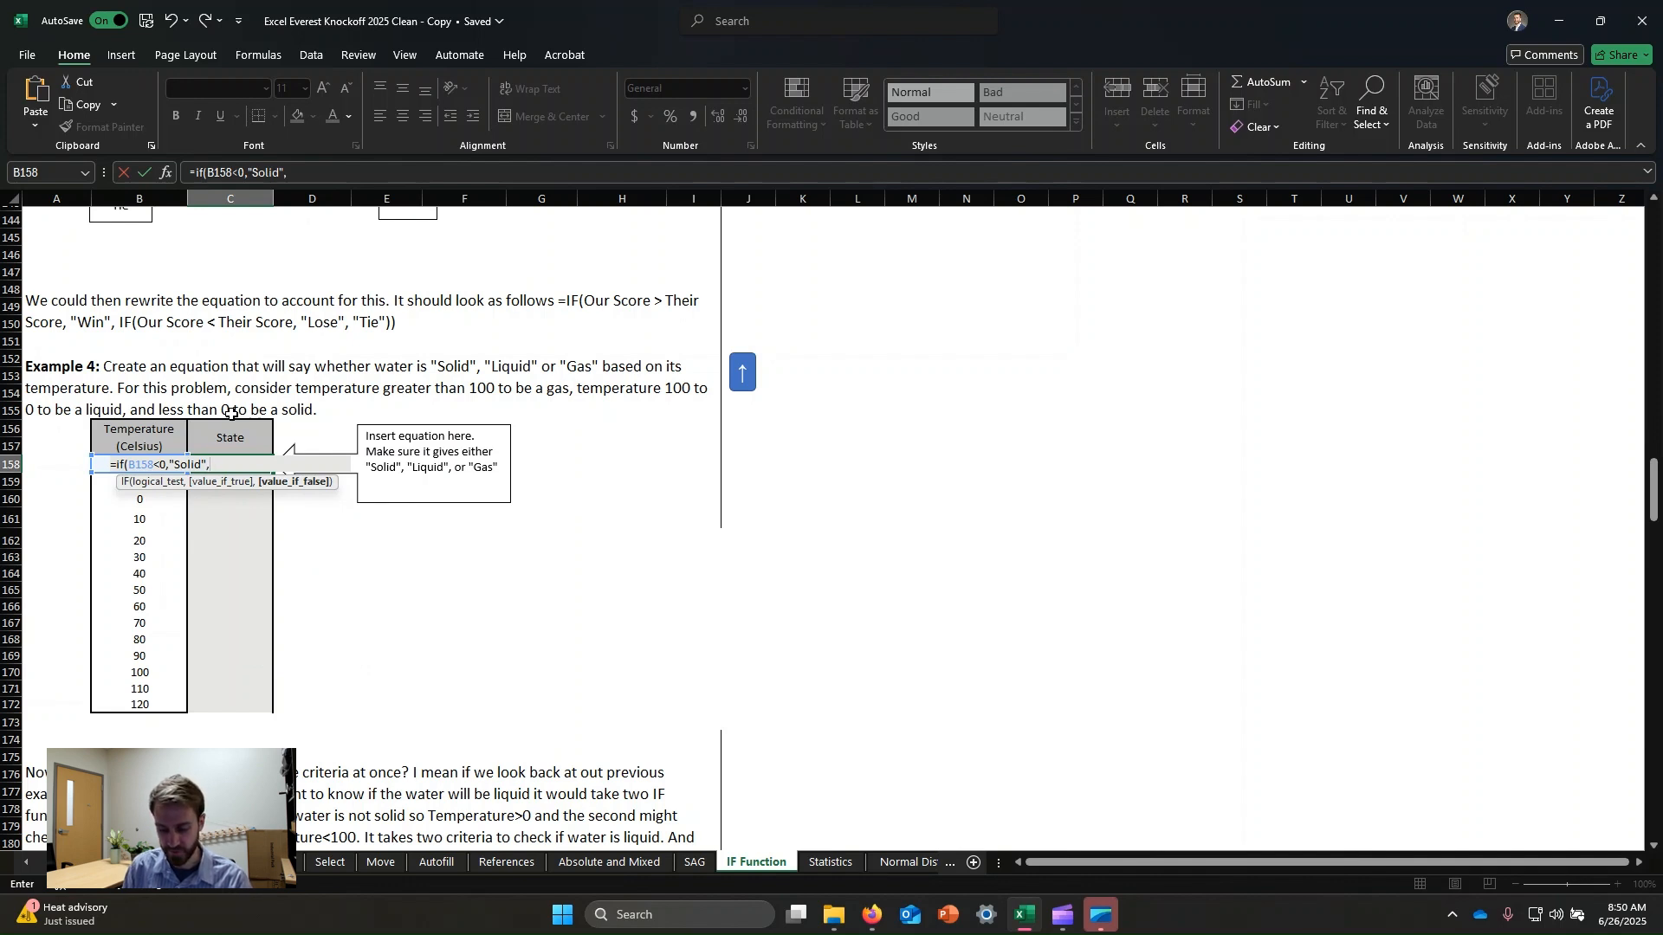
type("if")
key("Tab")
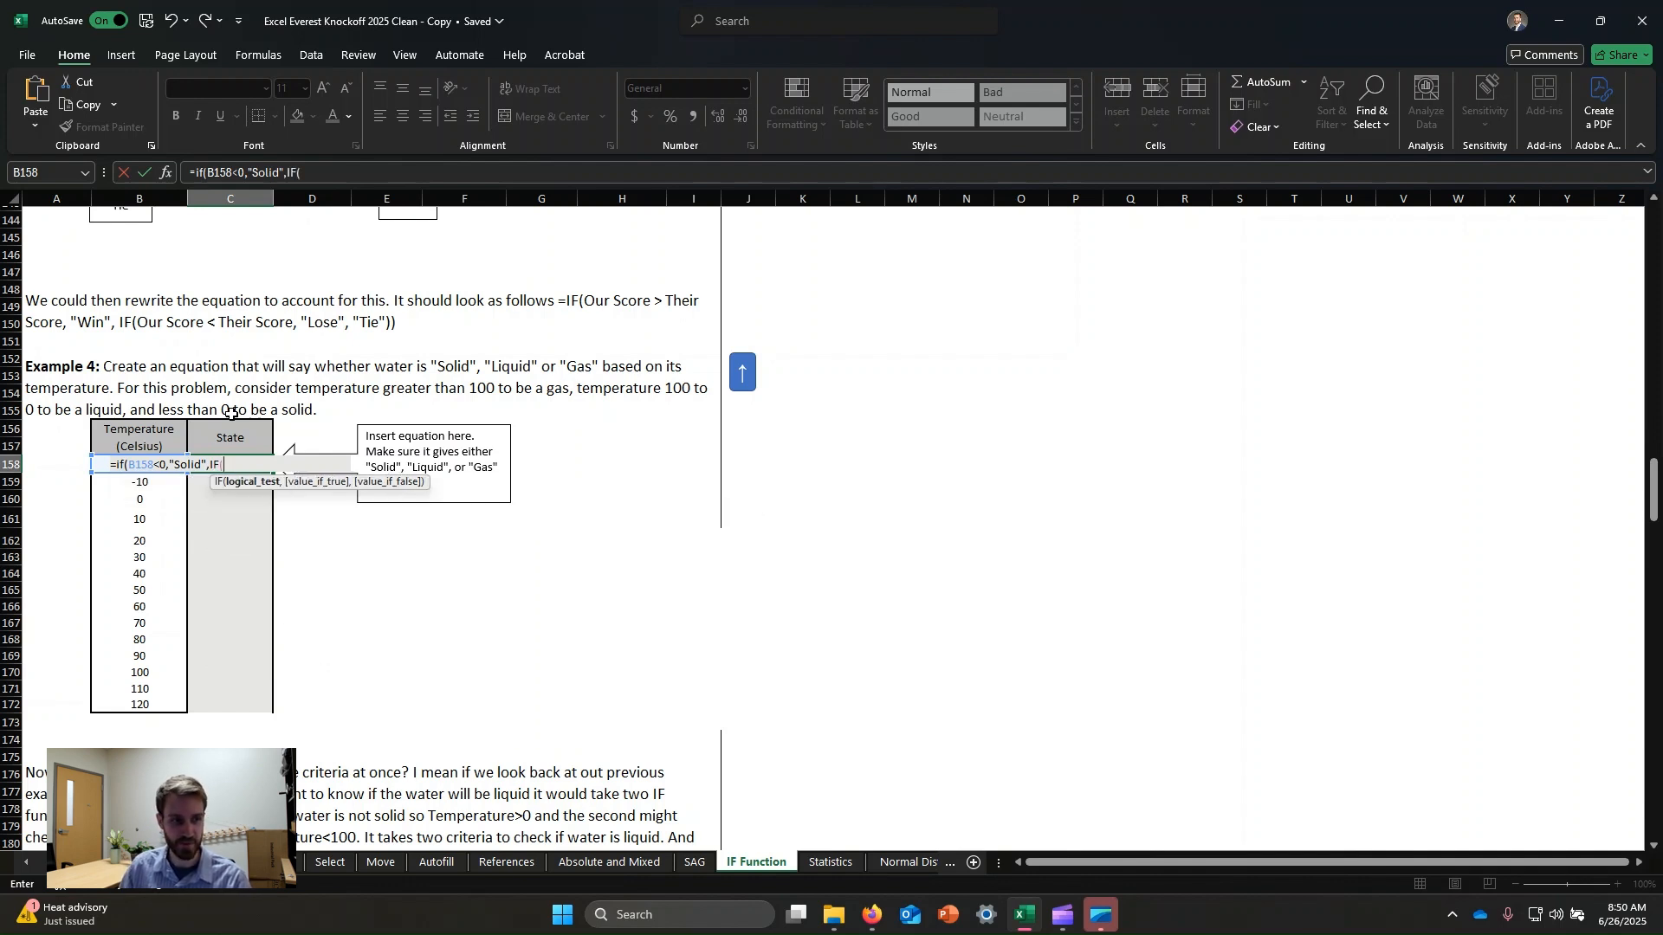
type("B158")
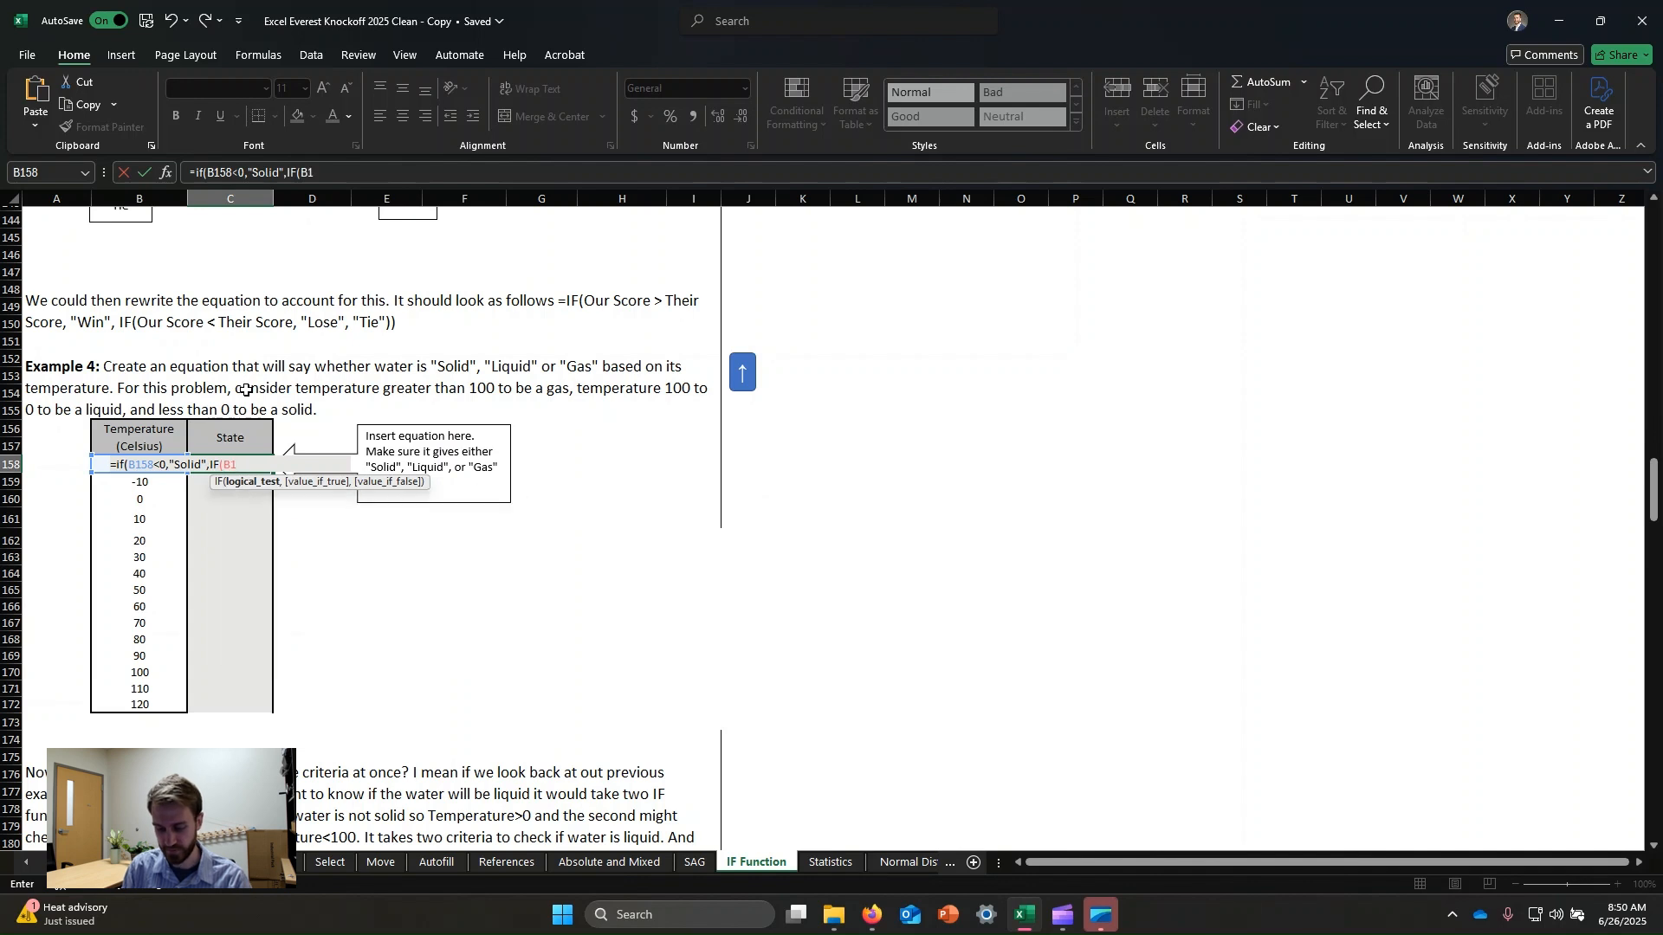
type(">100")
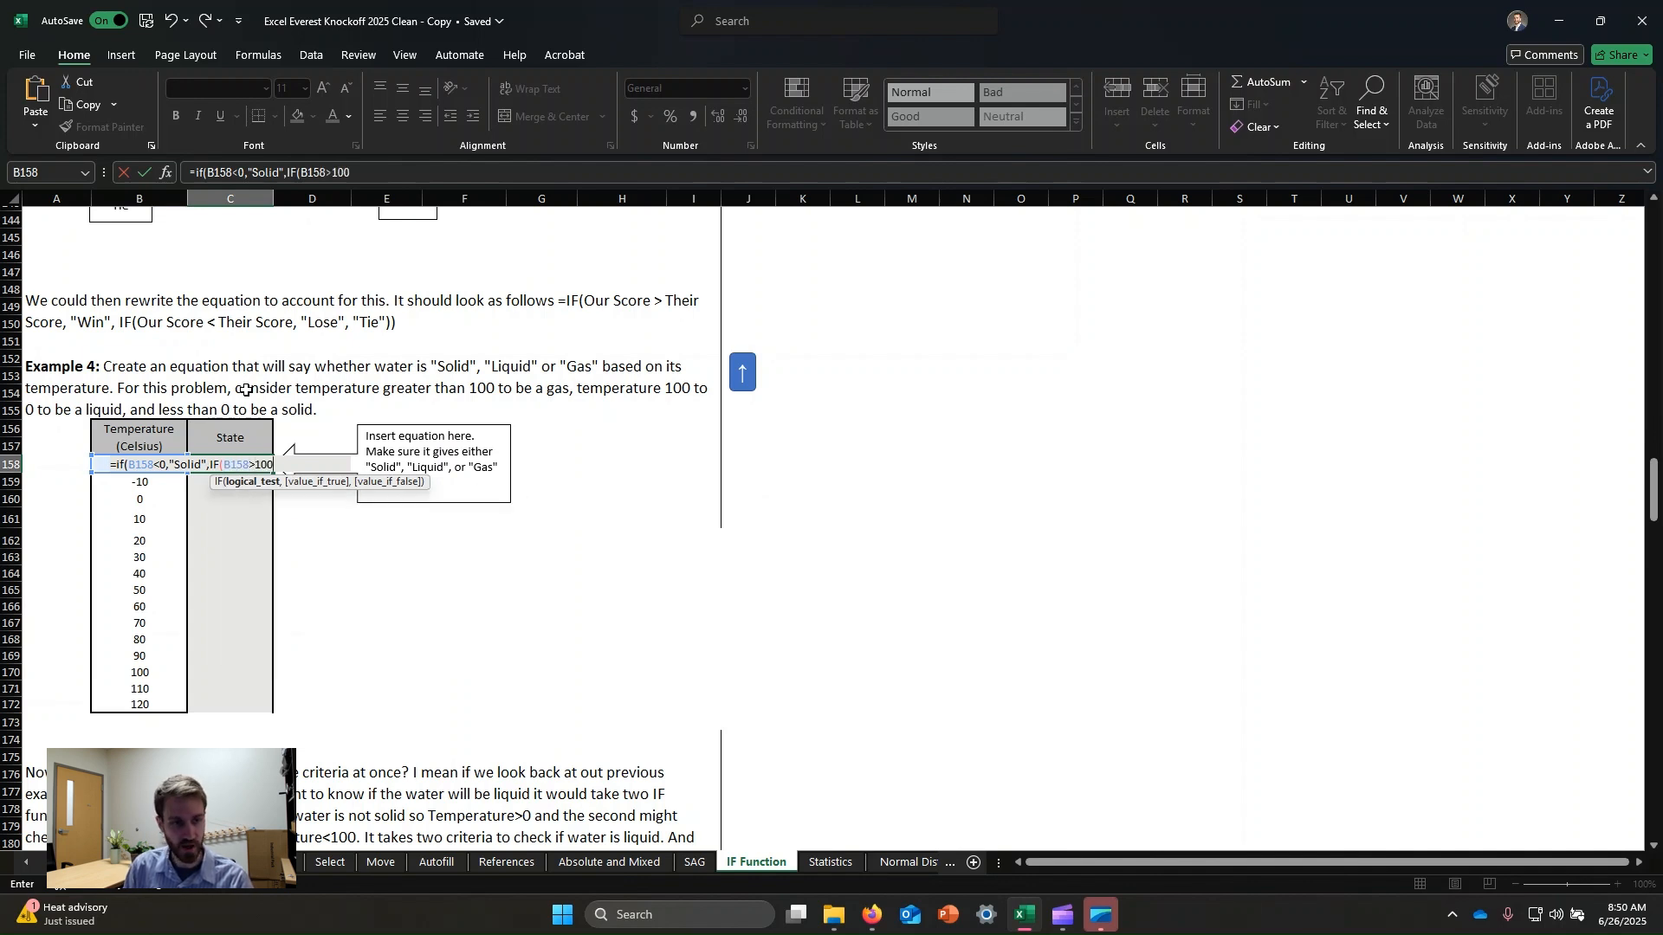
type(",")
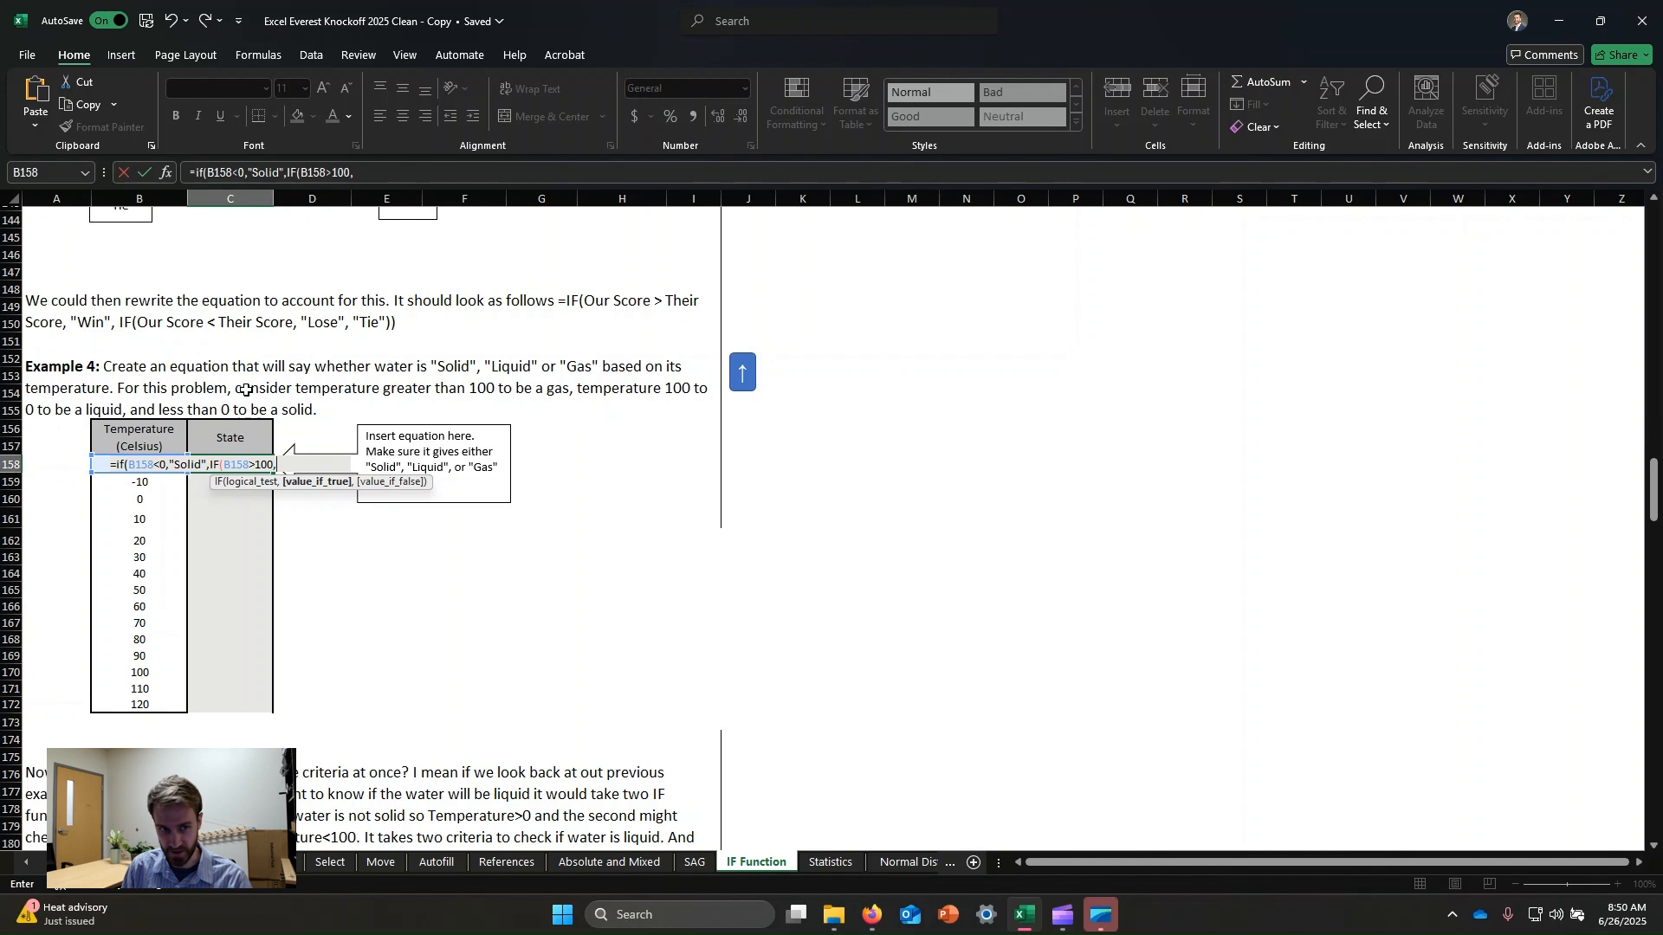
type("\"Gas")
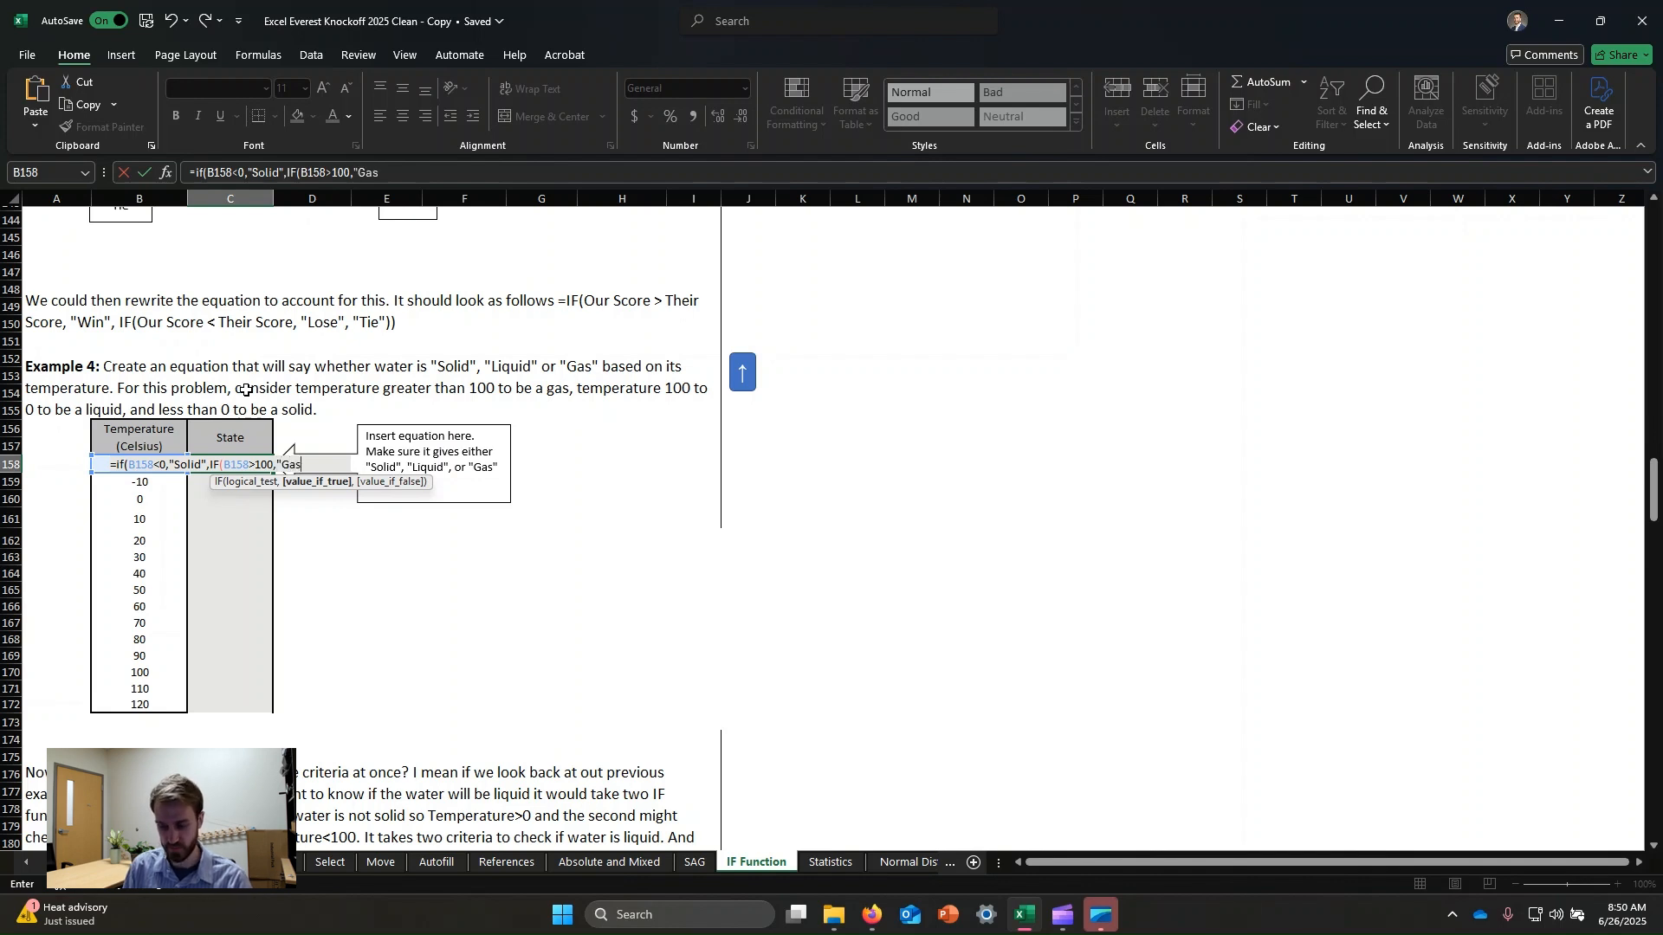
type("\",")
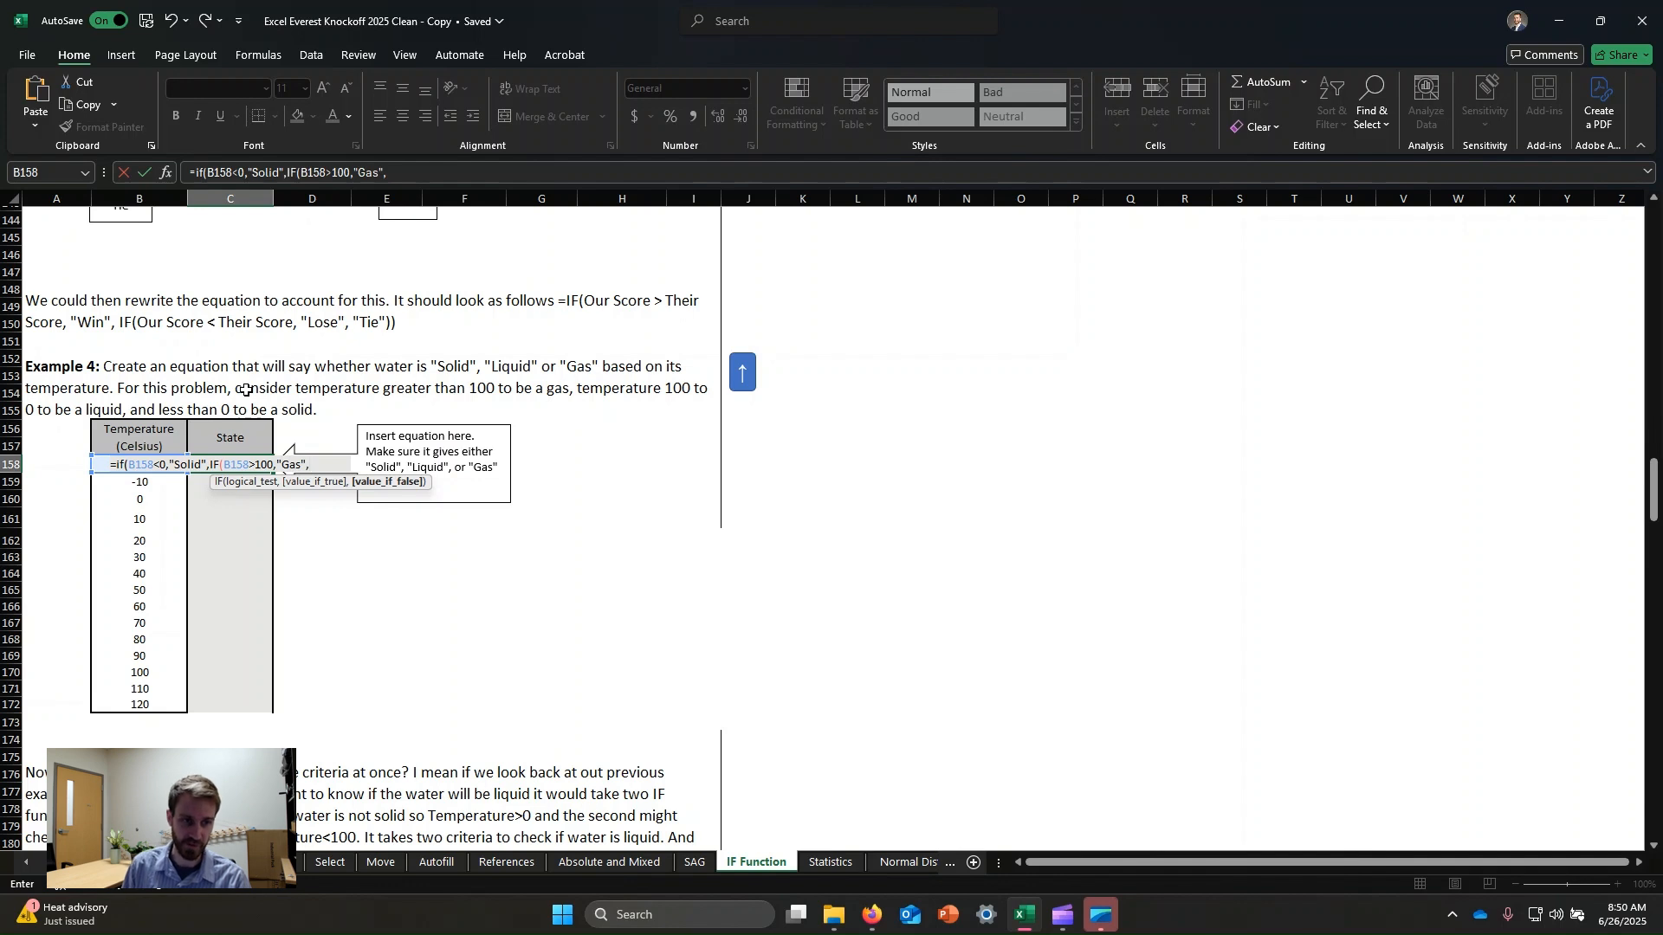
type("\"Solid")
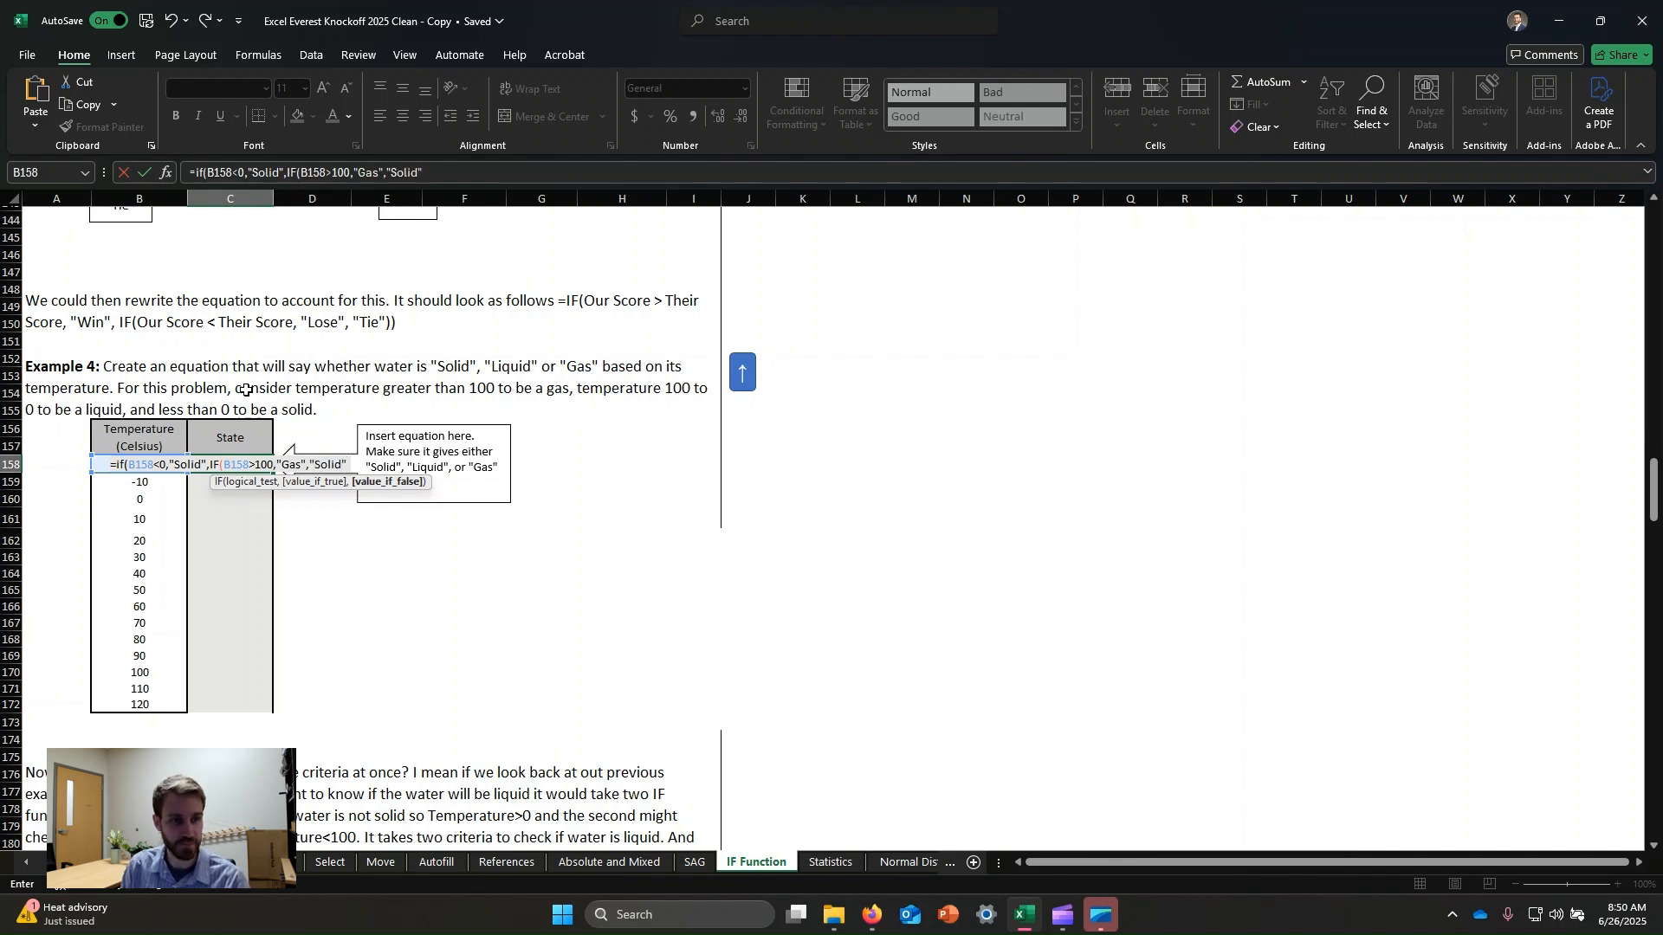
key("BackSpace")
key("BackSpace")
key("BackSpace")
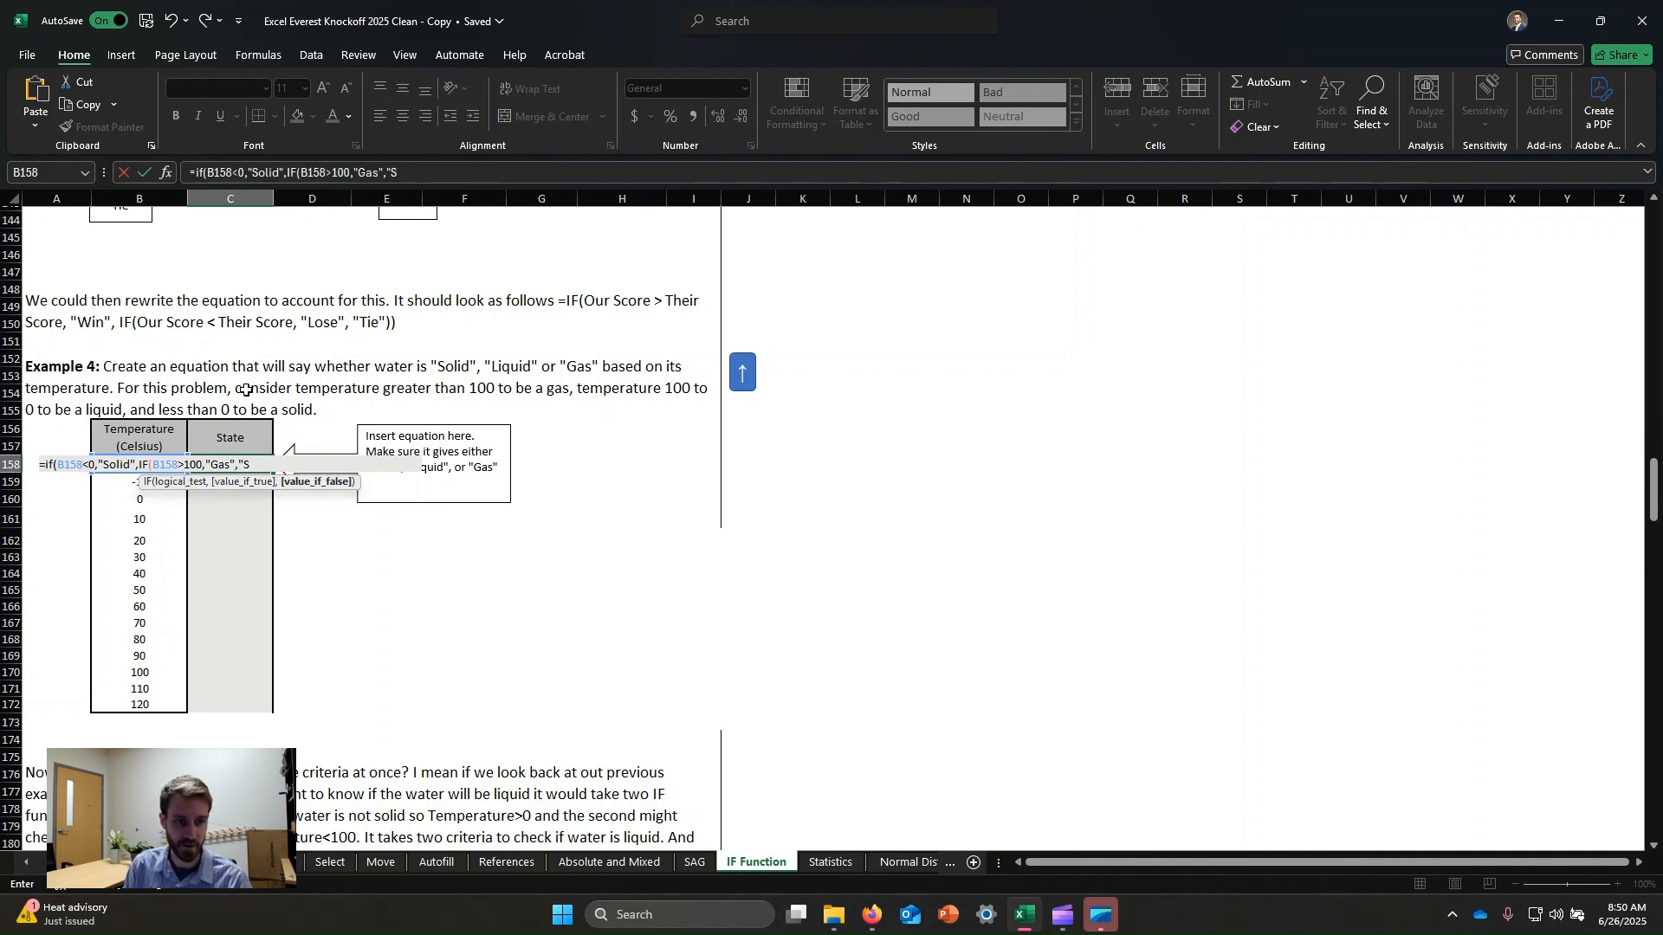
type("Liquid")
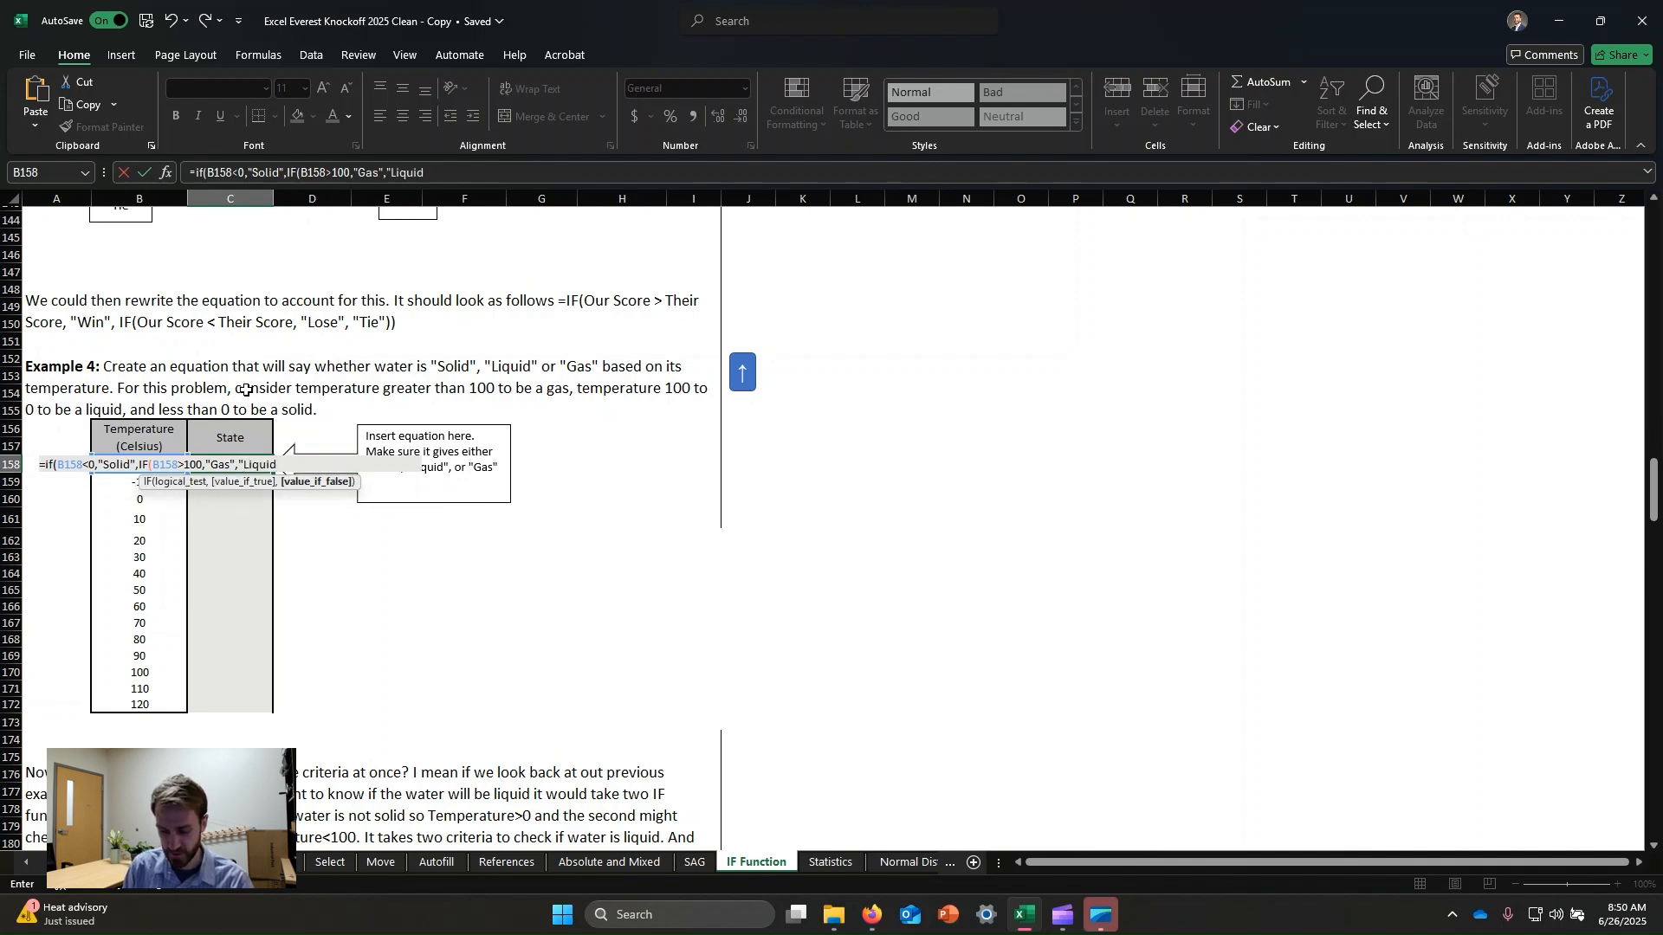
type("\"))")
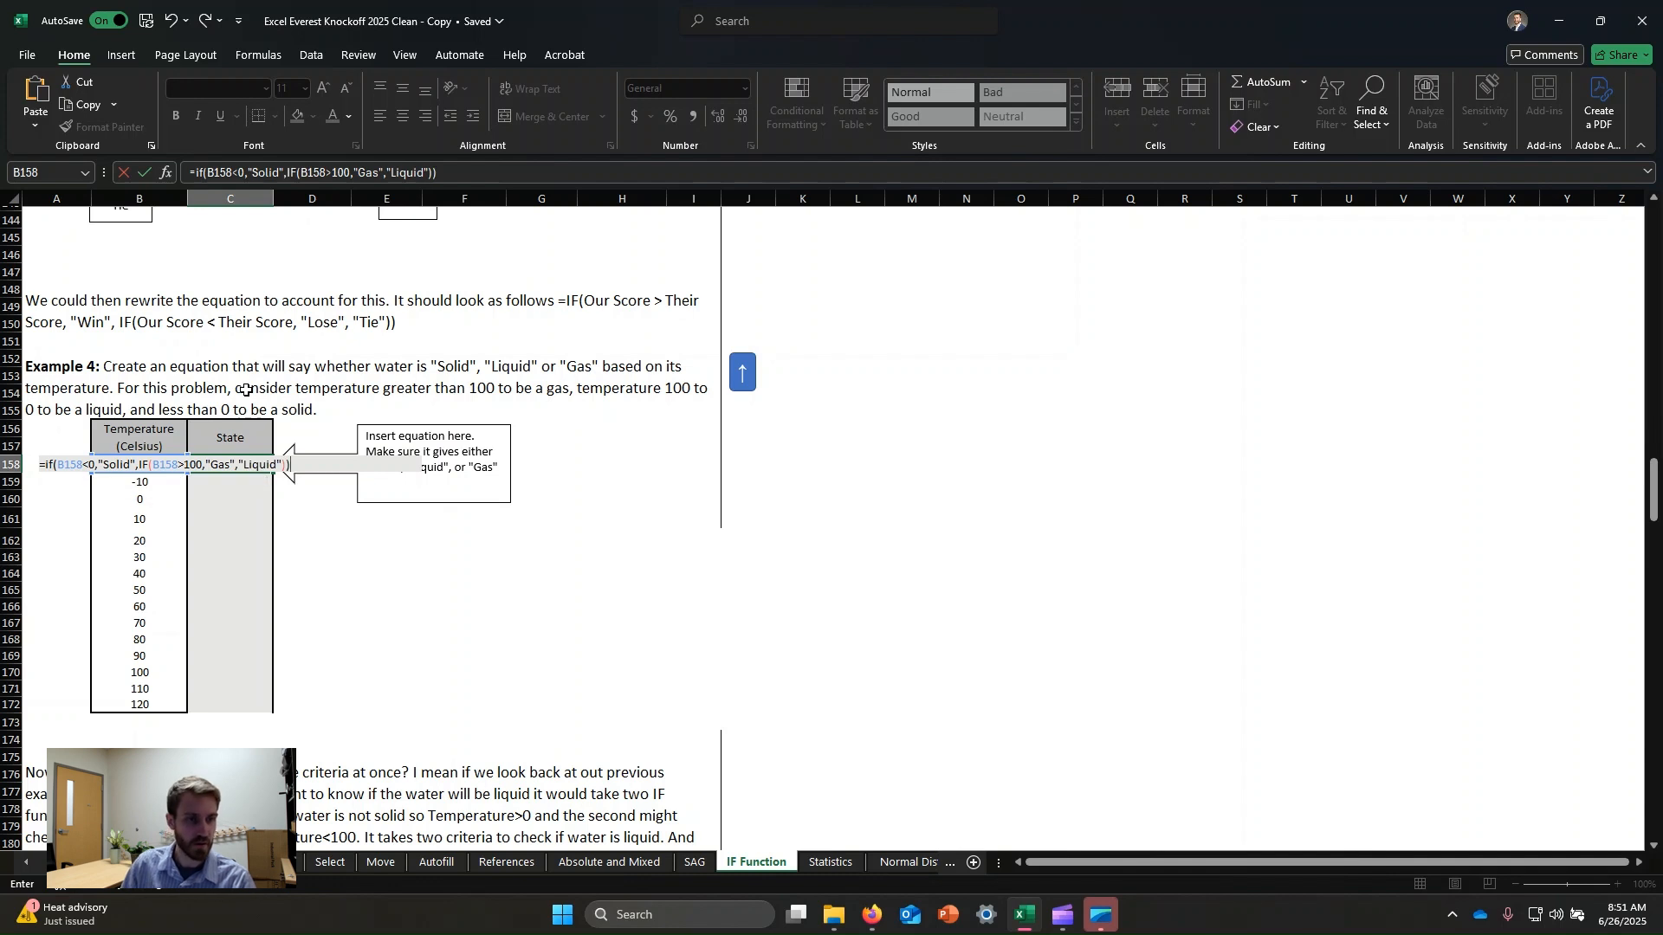
key("Return")
Fill the State formula down through the 120 °C row and check the Liquid and Gas results.
left_click(268, 469)
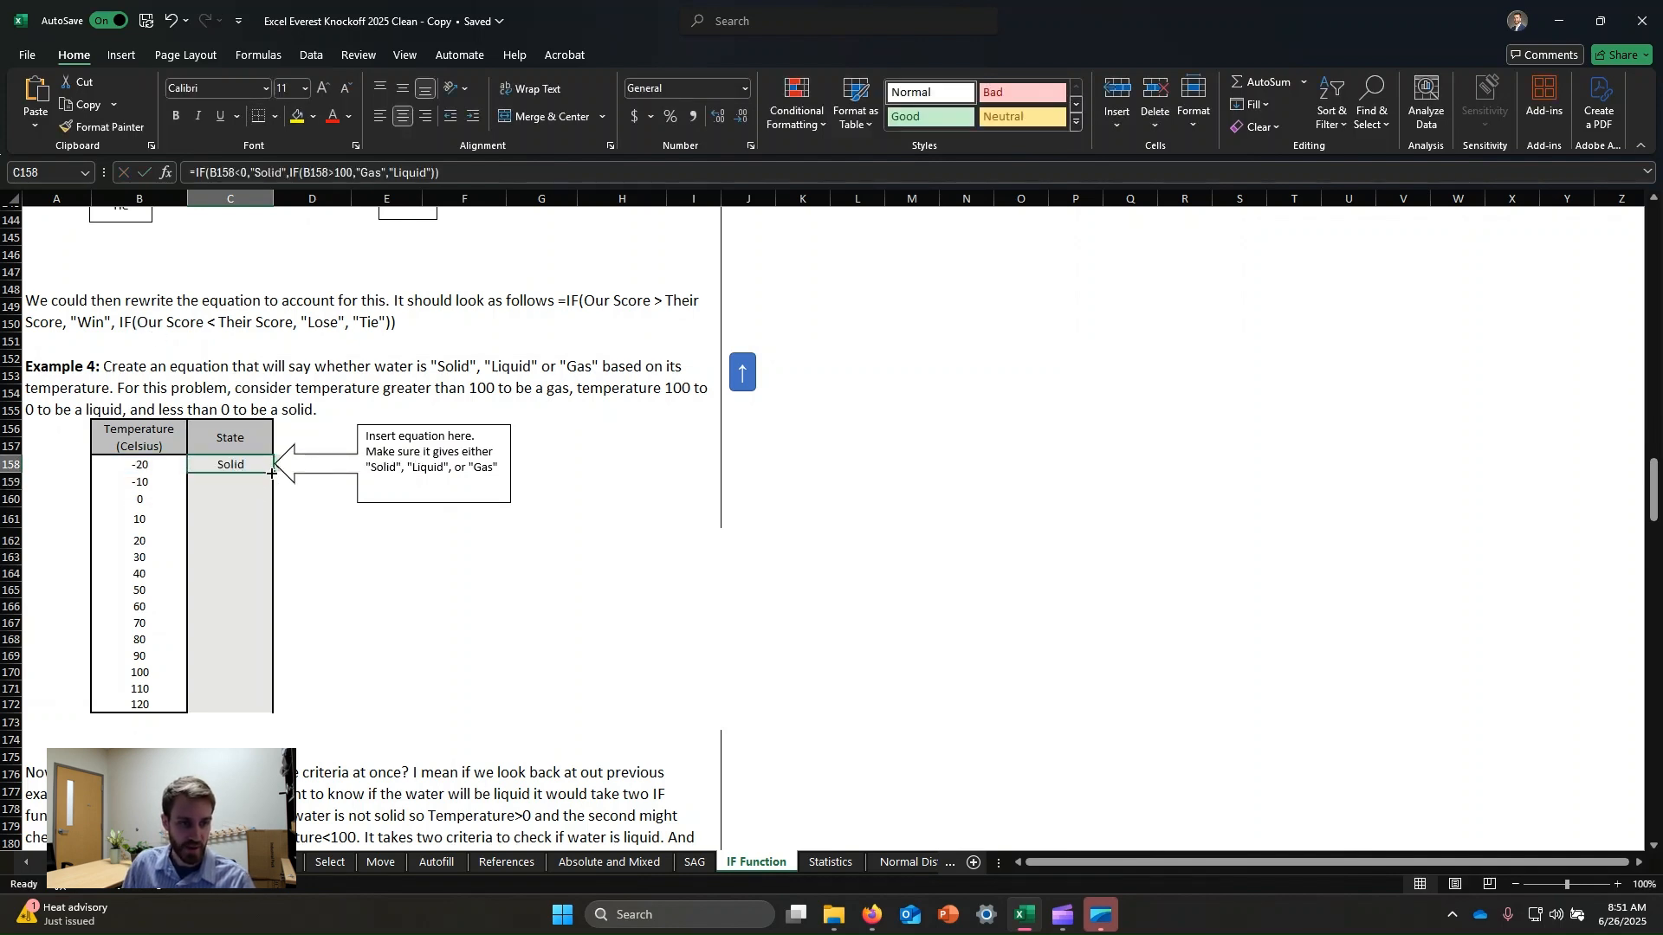
left_click_drag(271, 473, 272, 706)
left_click(594, 601)
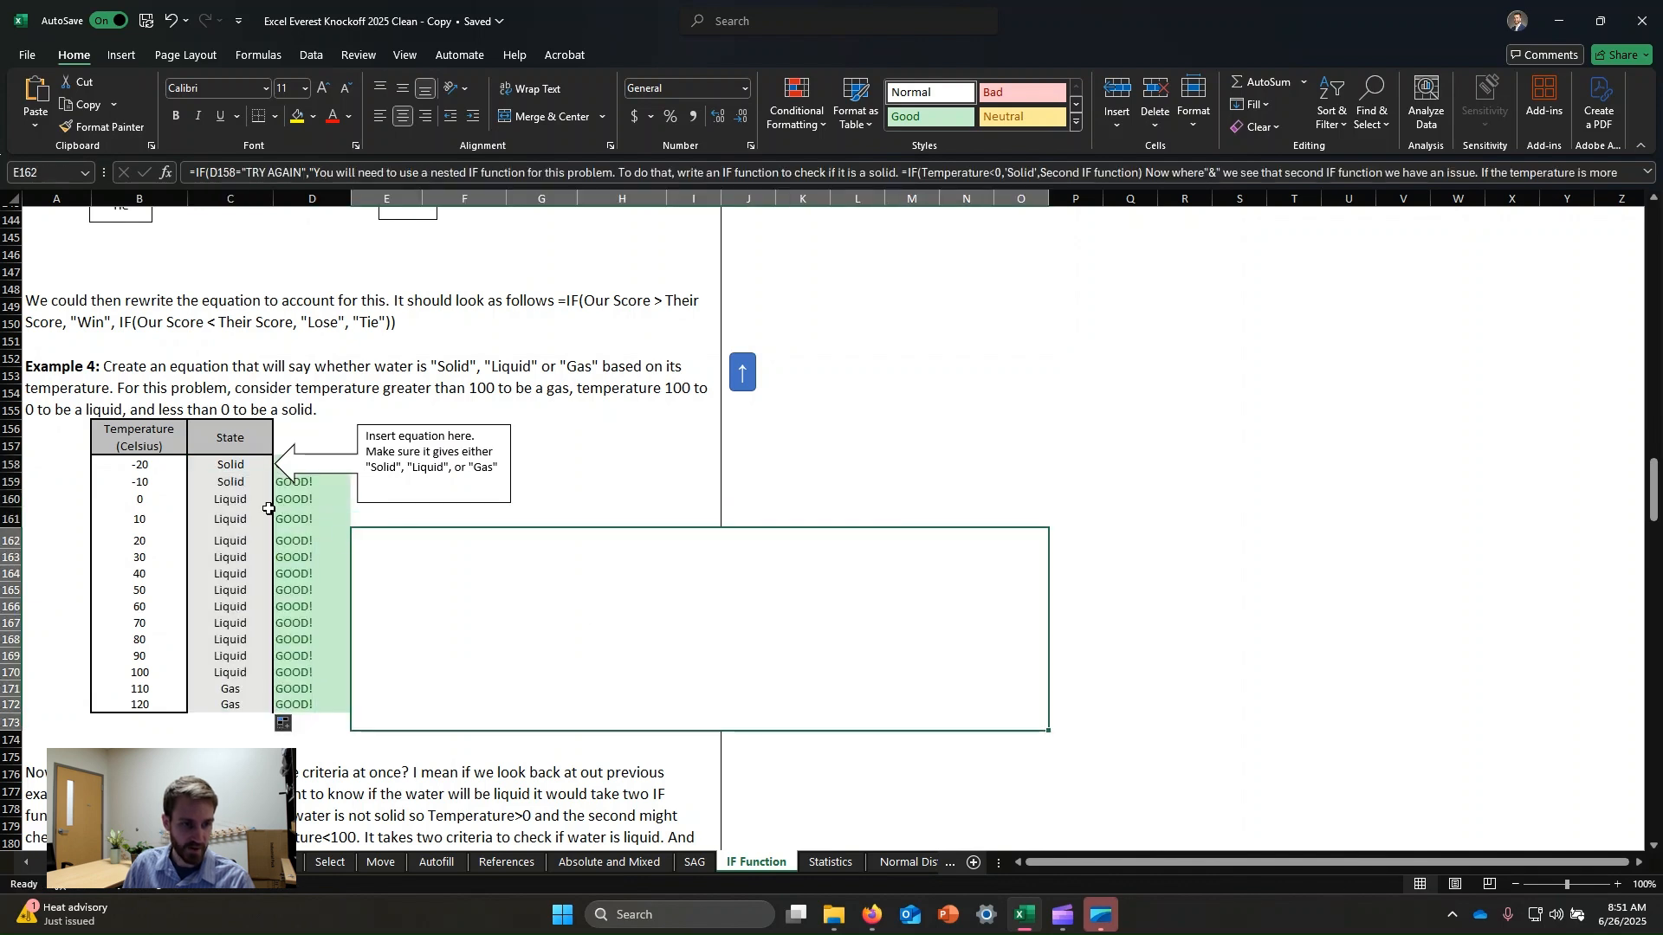
left_click(230, 500)
left_click(242, 694)
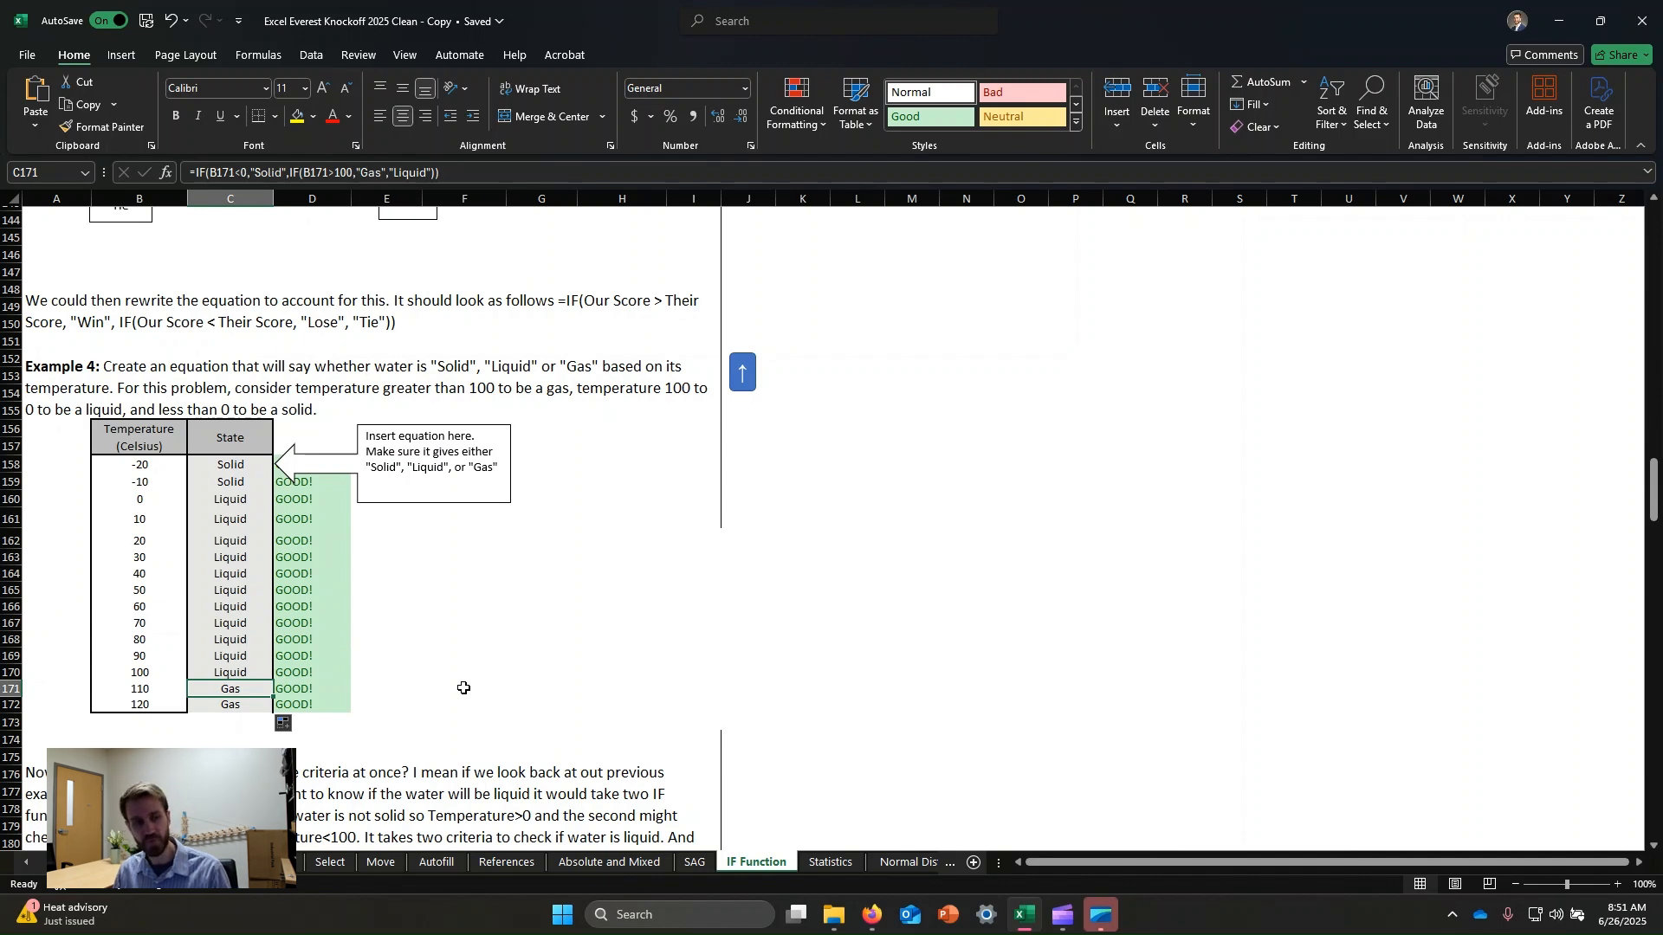
Read the explanation of the AND, OR and NOT functions and the Example 5 material description.
scroll(520, 594, "down", 5)
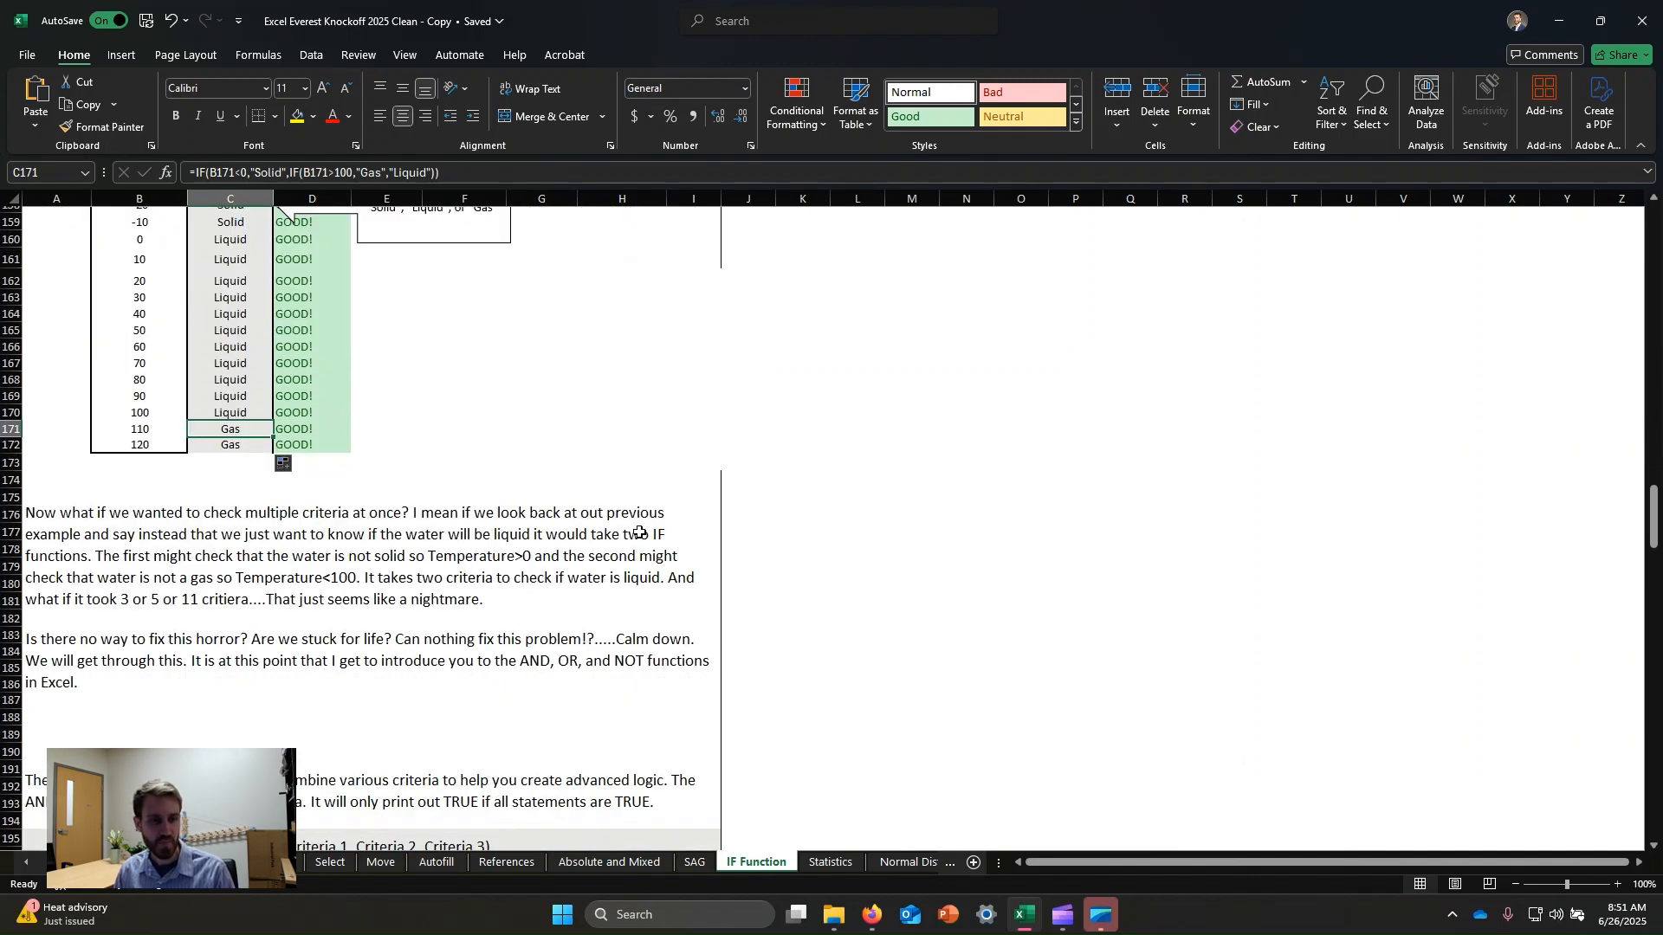
scroll(639, 532, "down", 2)
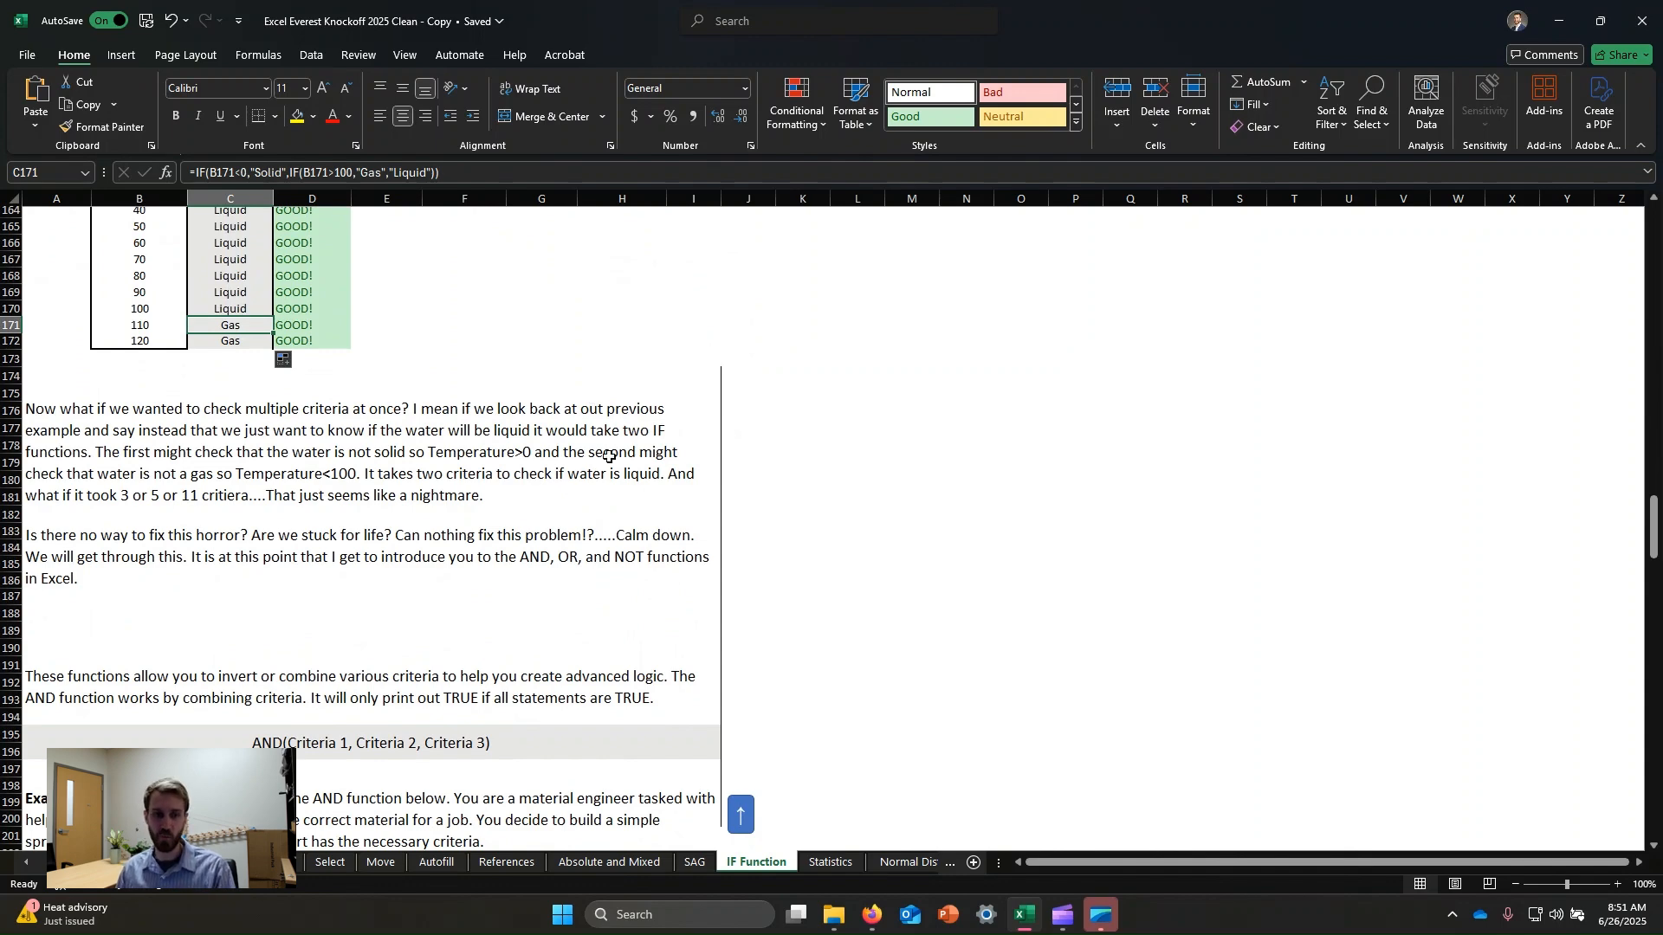
scroll(524, 597, "up", 4)
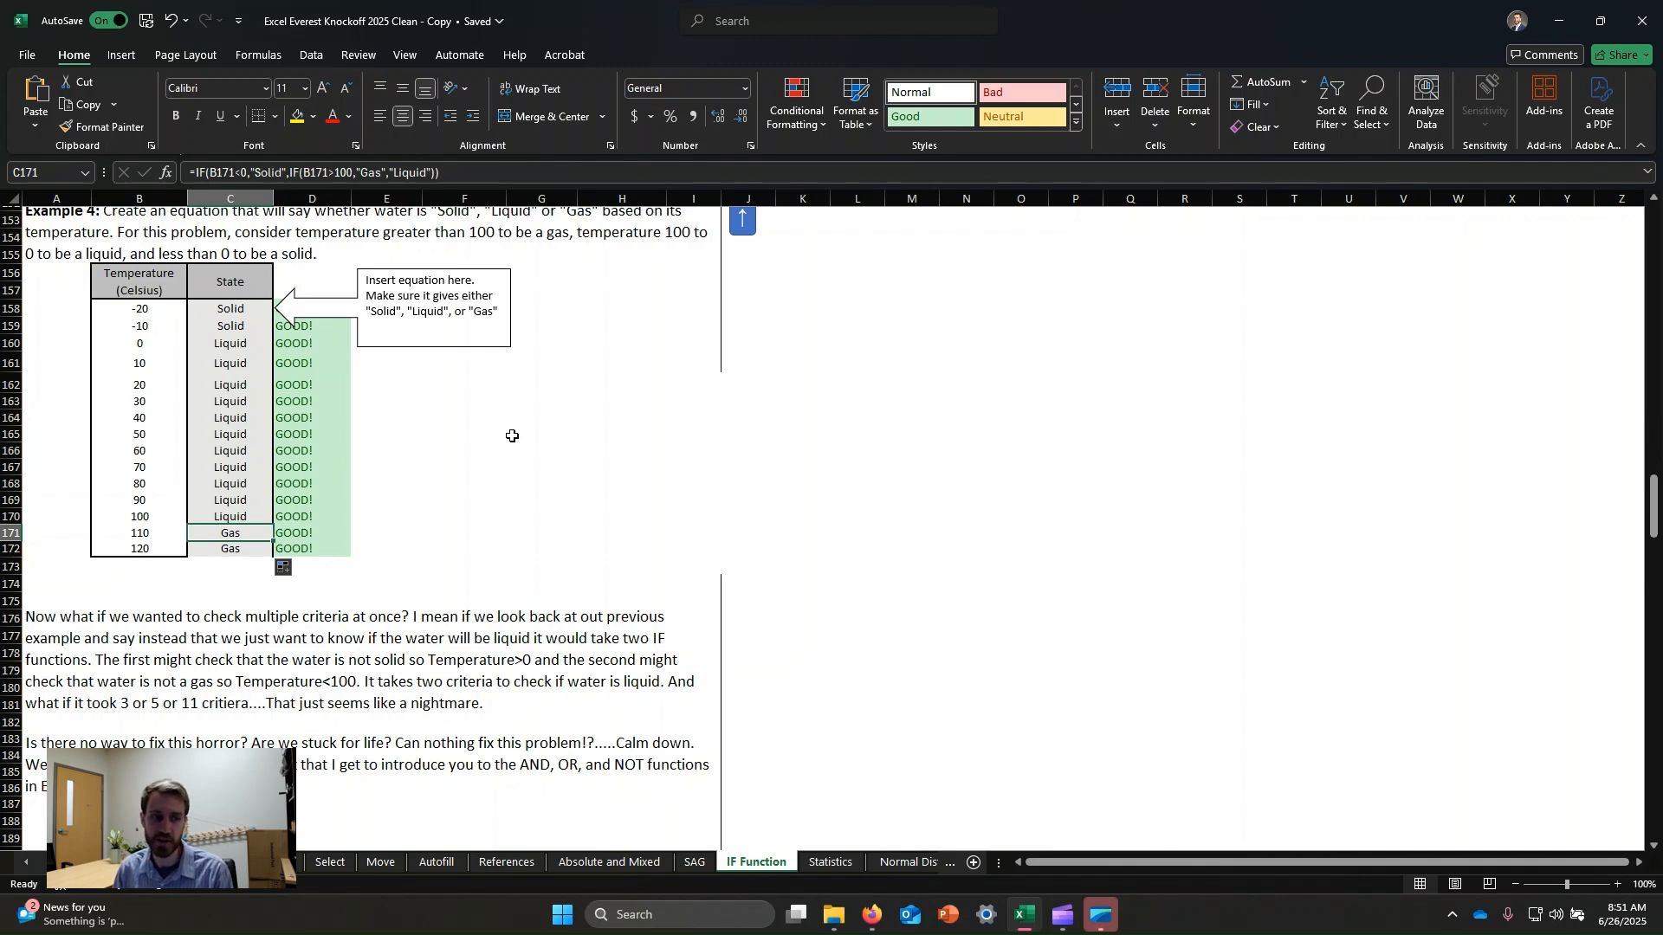
scroll(442, 476, "down", 3)
scroll(369, 474, "down", 2)
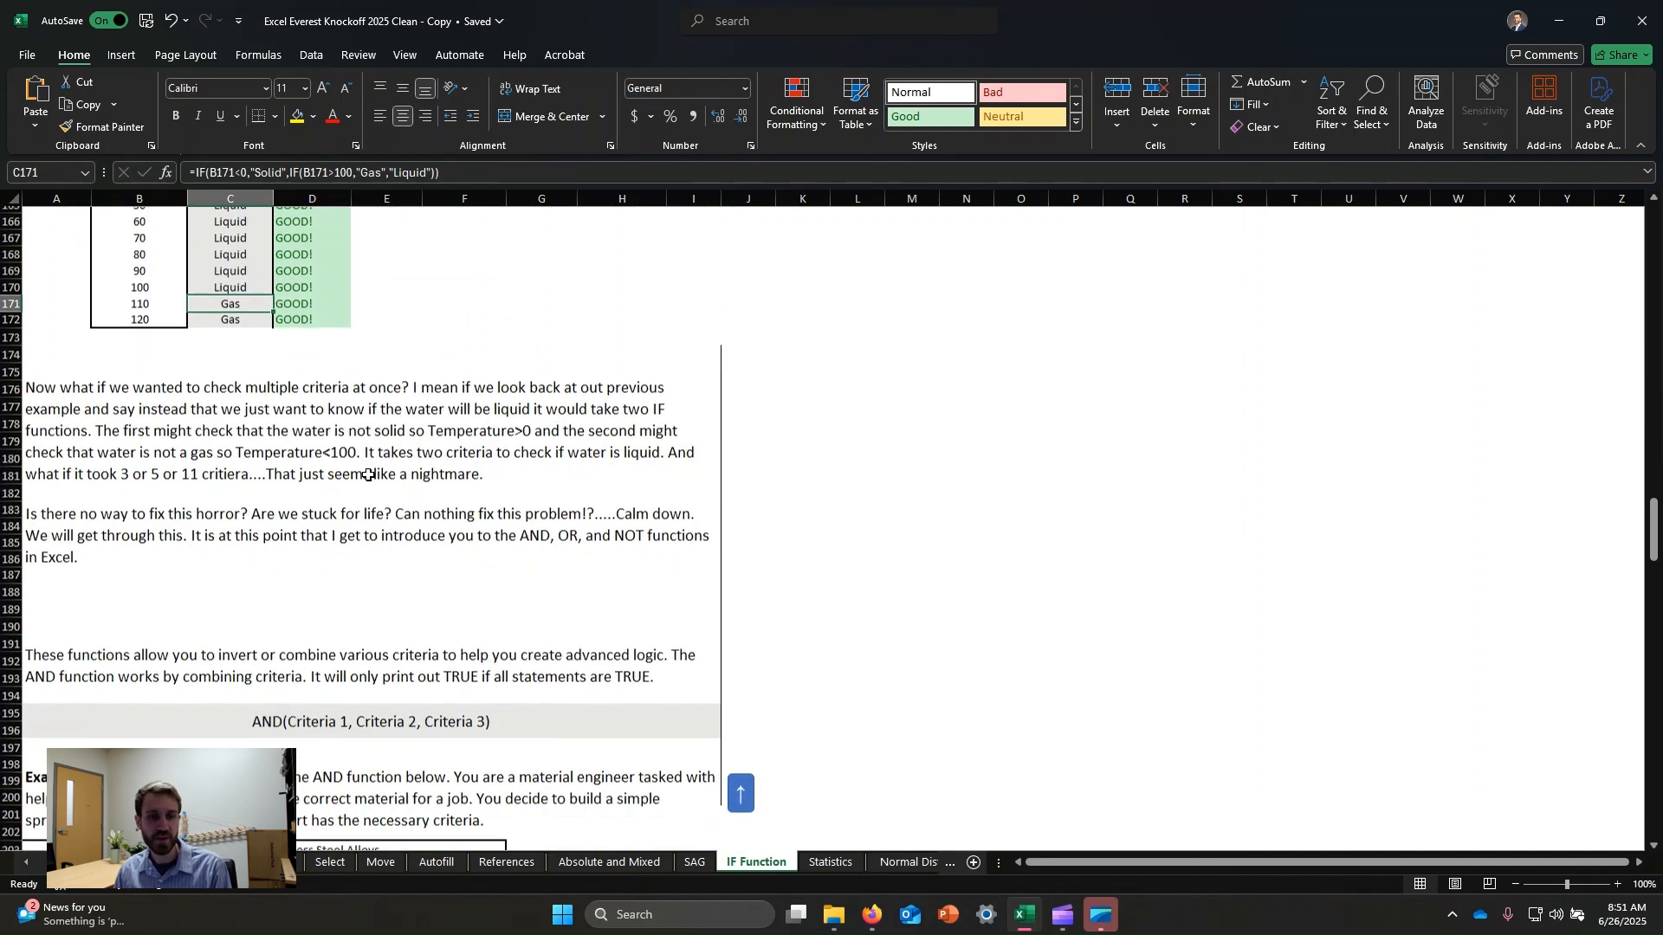
scroll(369, 474, "down", 1)
left_click(347, 494)
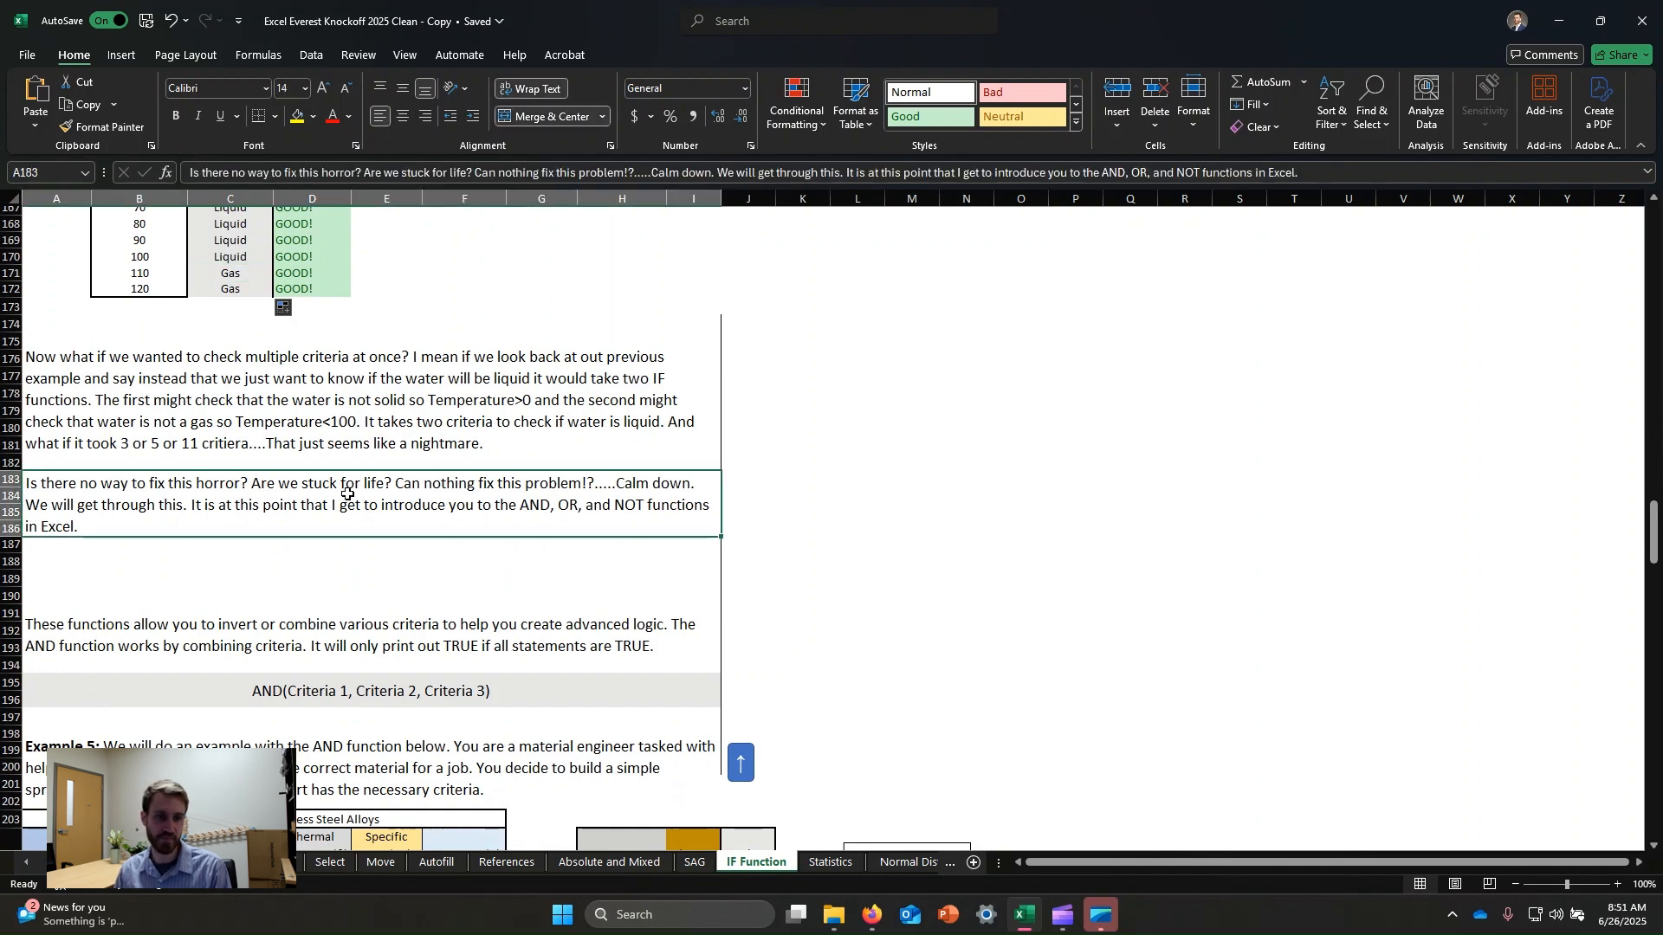
scroll(347, 493, "down", 1)
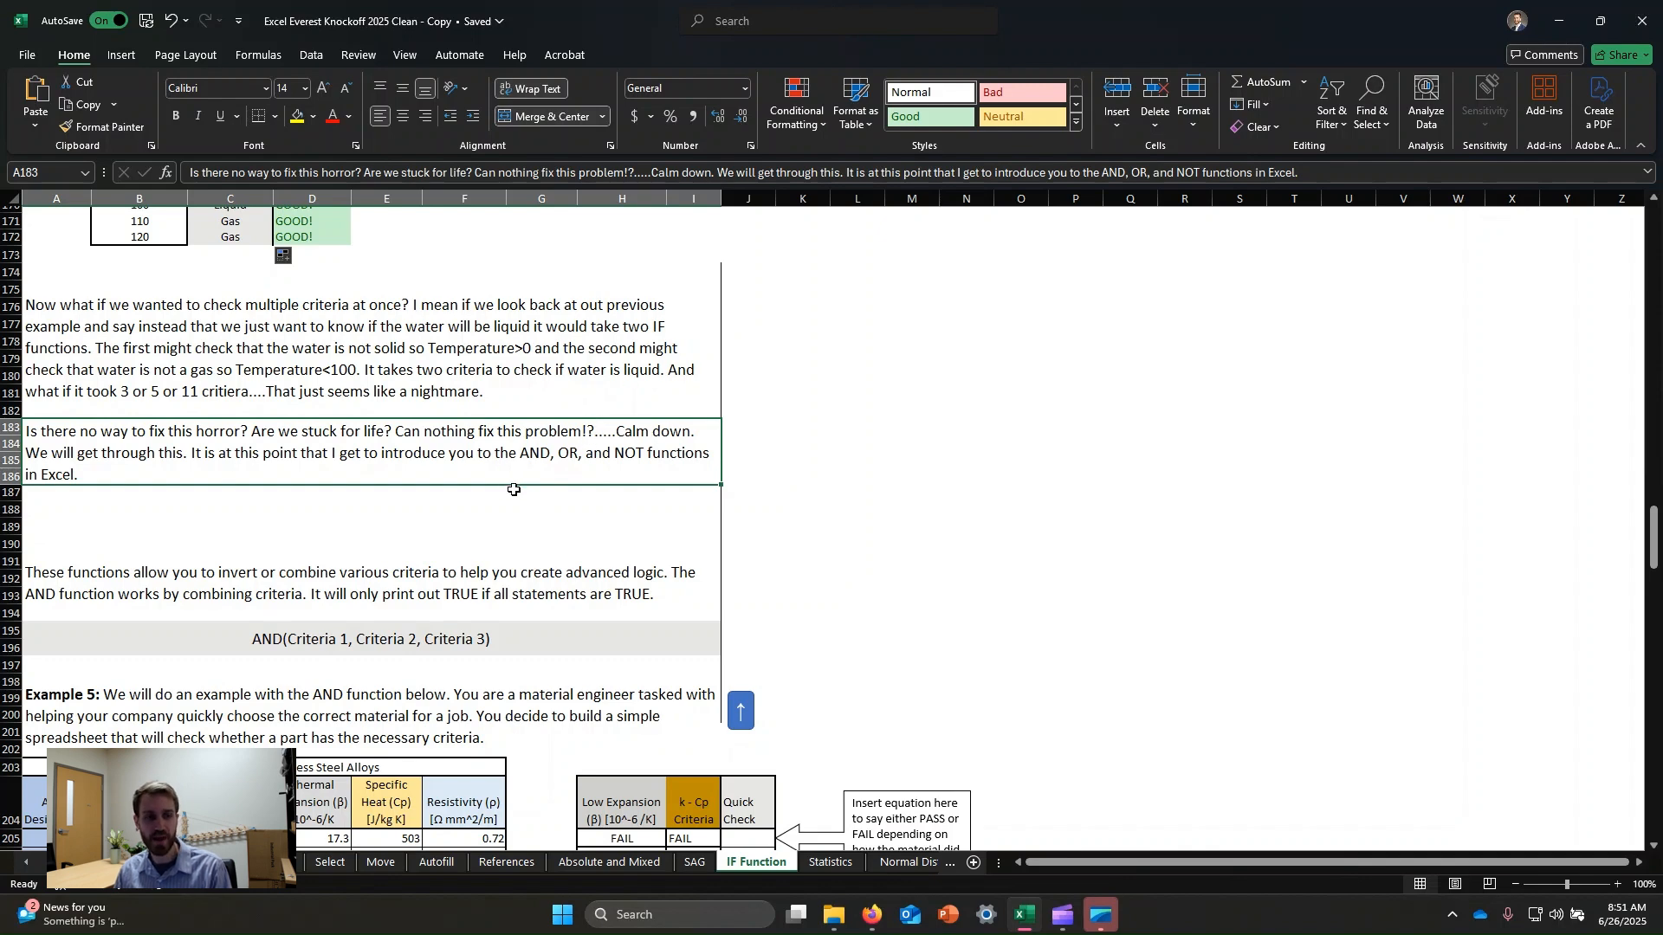
scroll(513, 489, "down", 2)
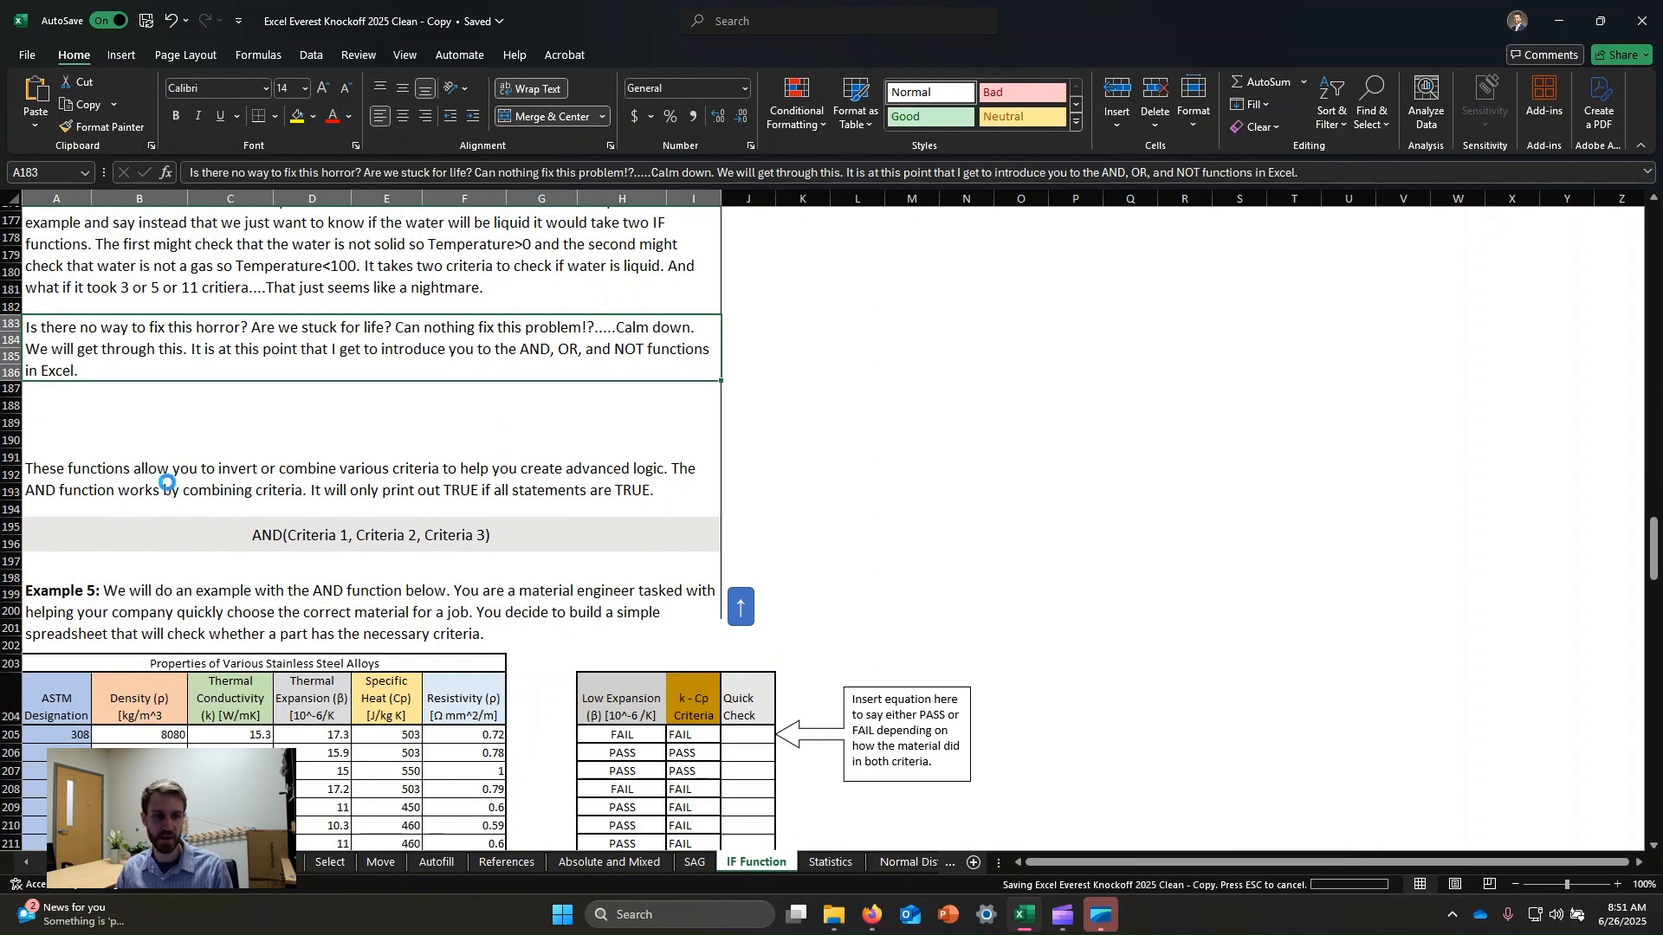
scroll(399, 487, "down", 2)
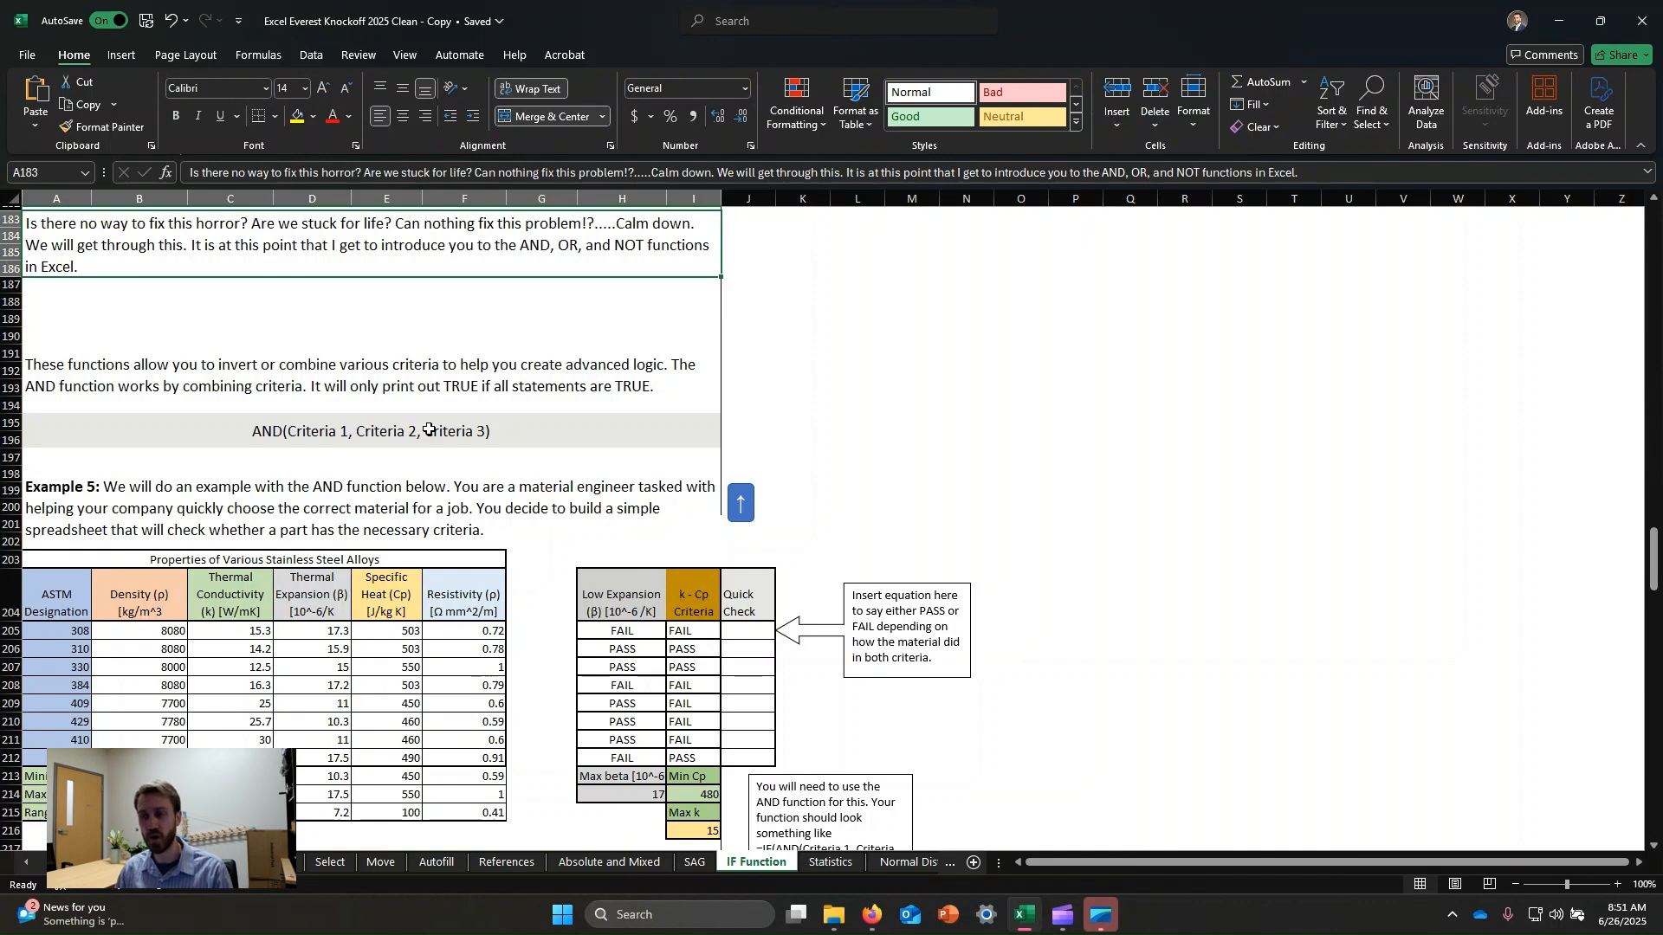
left_click(861, 315)
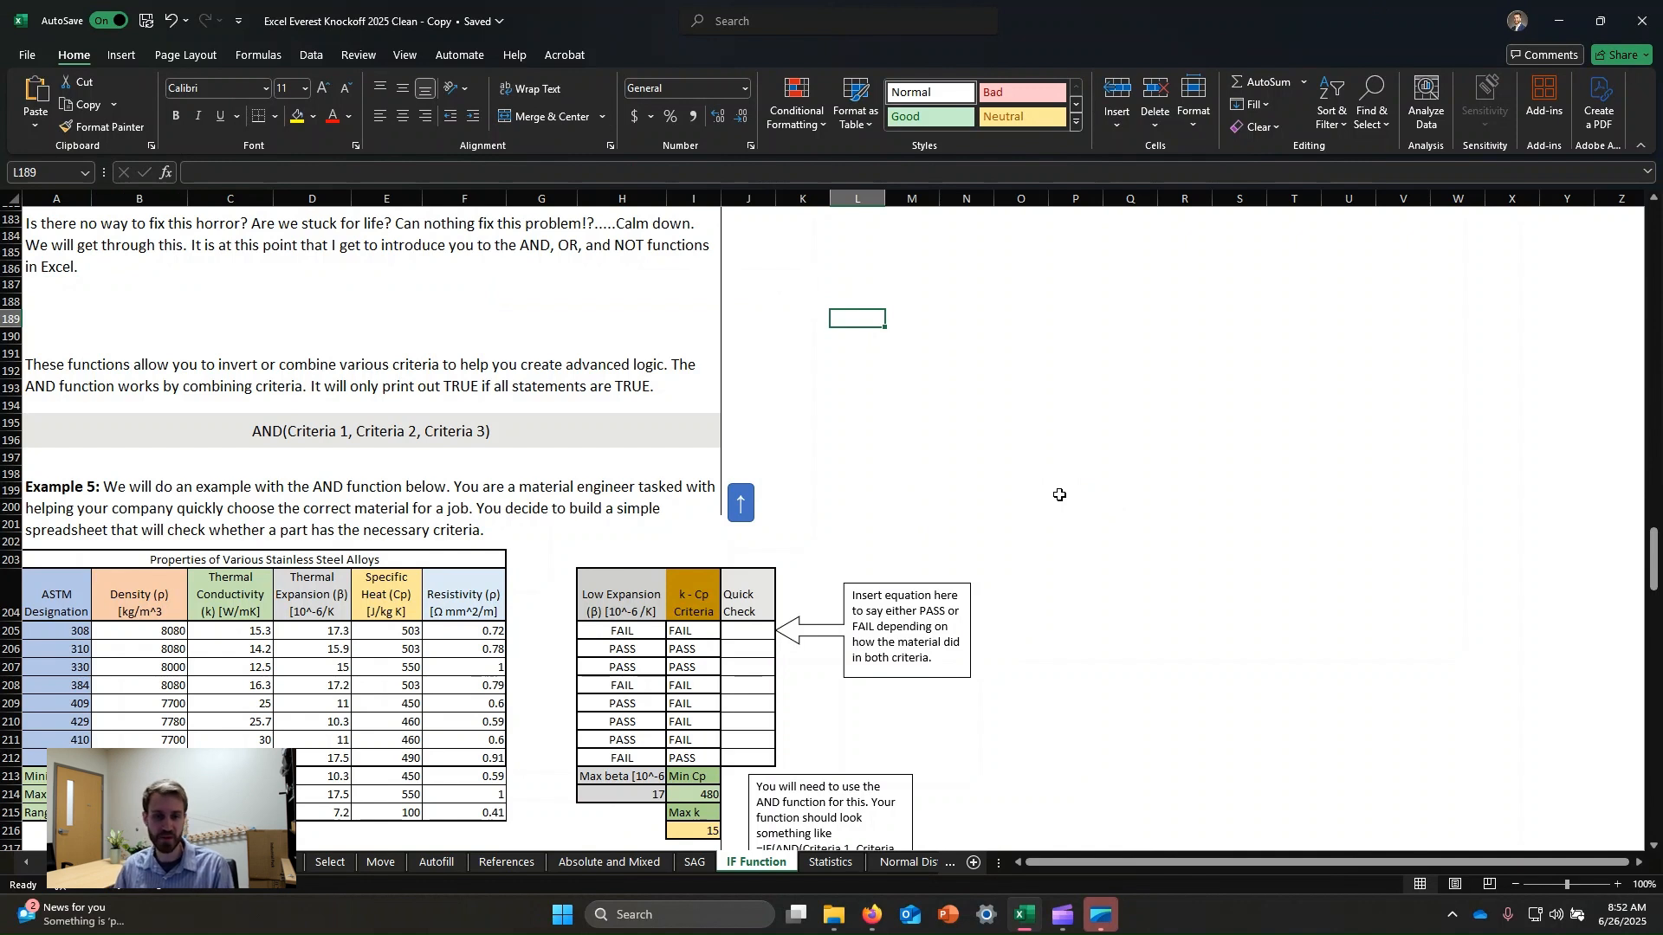
left_click(508, 439)
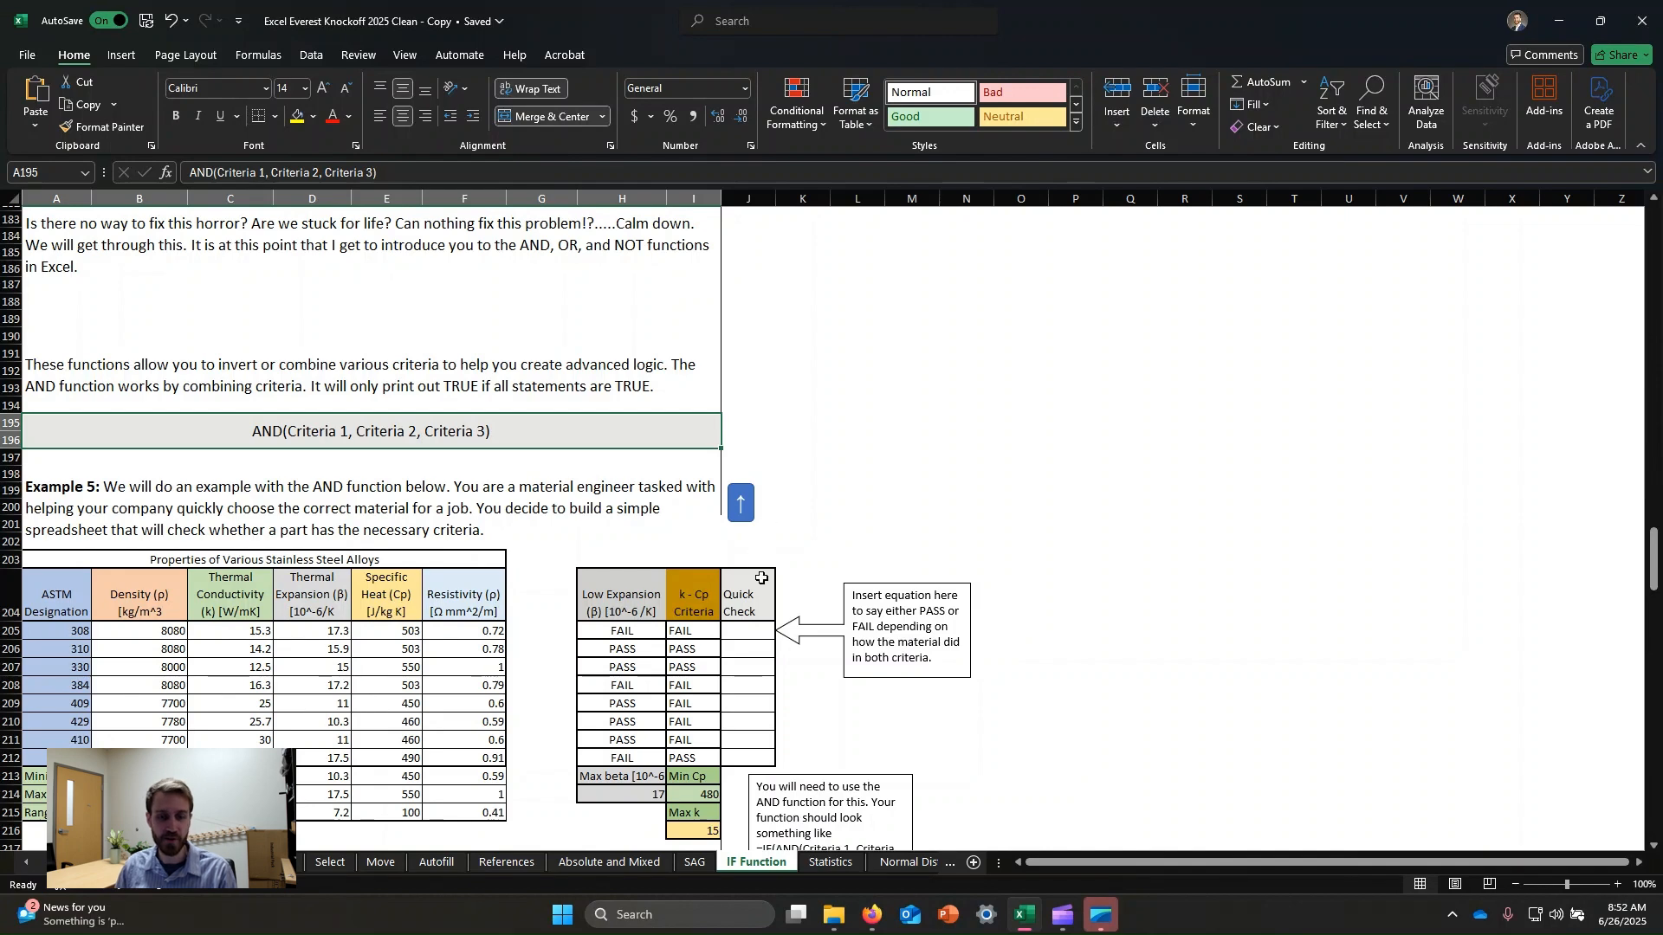
Inspect the Low Expansion and k-Cp Criteria formulas beside the empty Quick Check column.
left_click(762, 632)
scroll(907, 465, "down", 1)
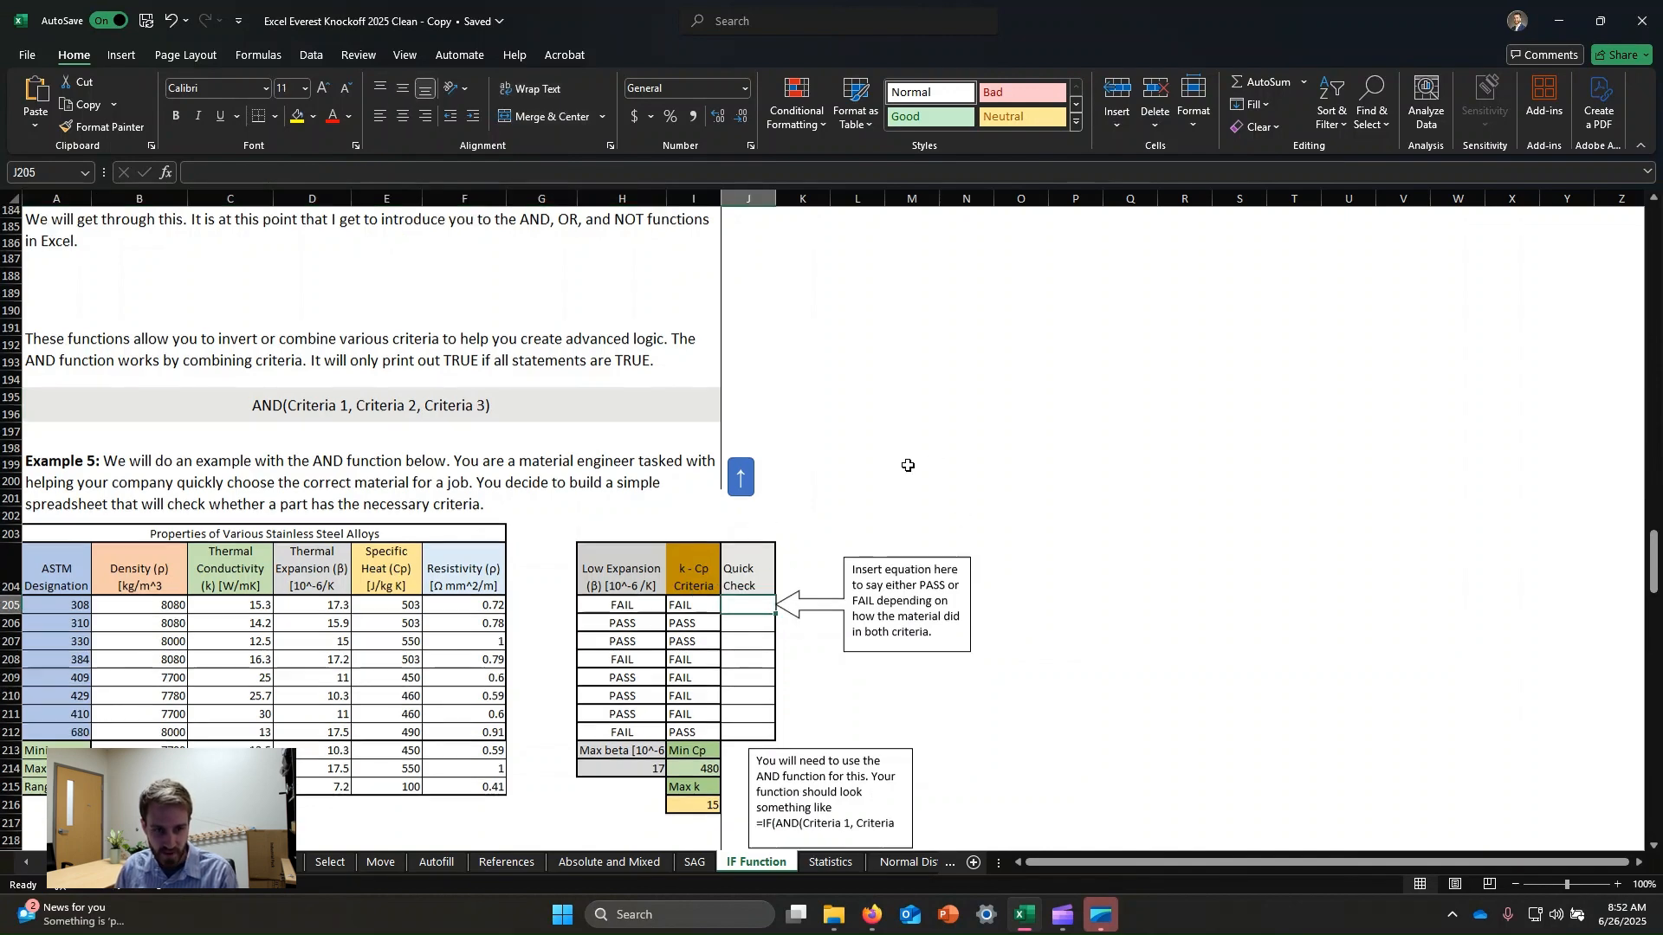
scroll(908, 465, "down", 2)
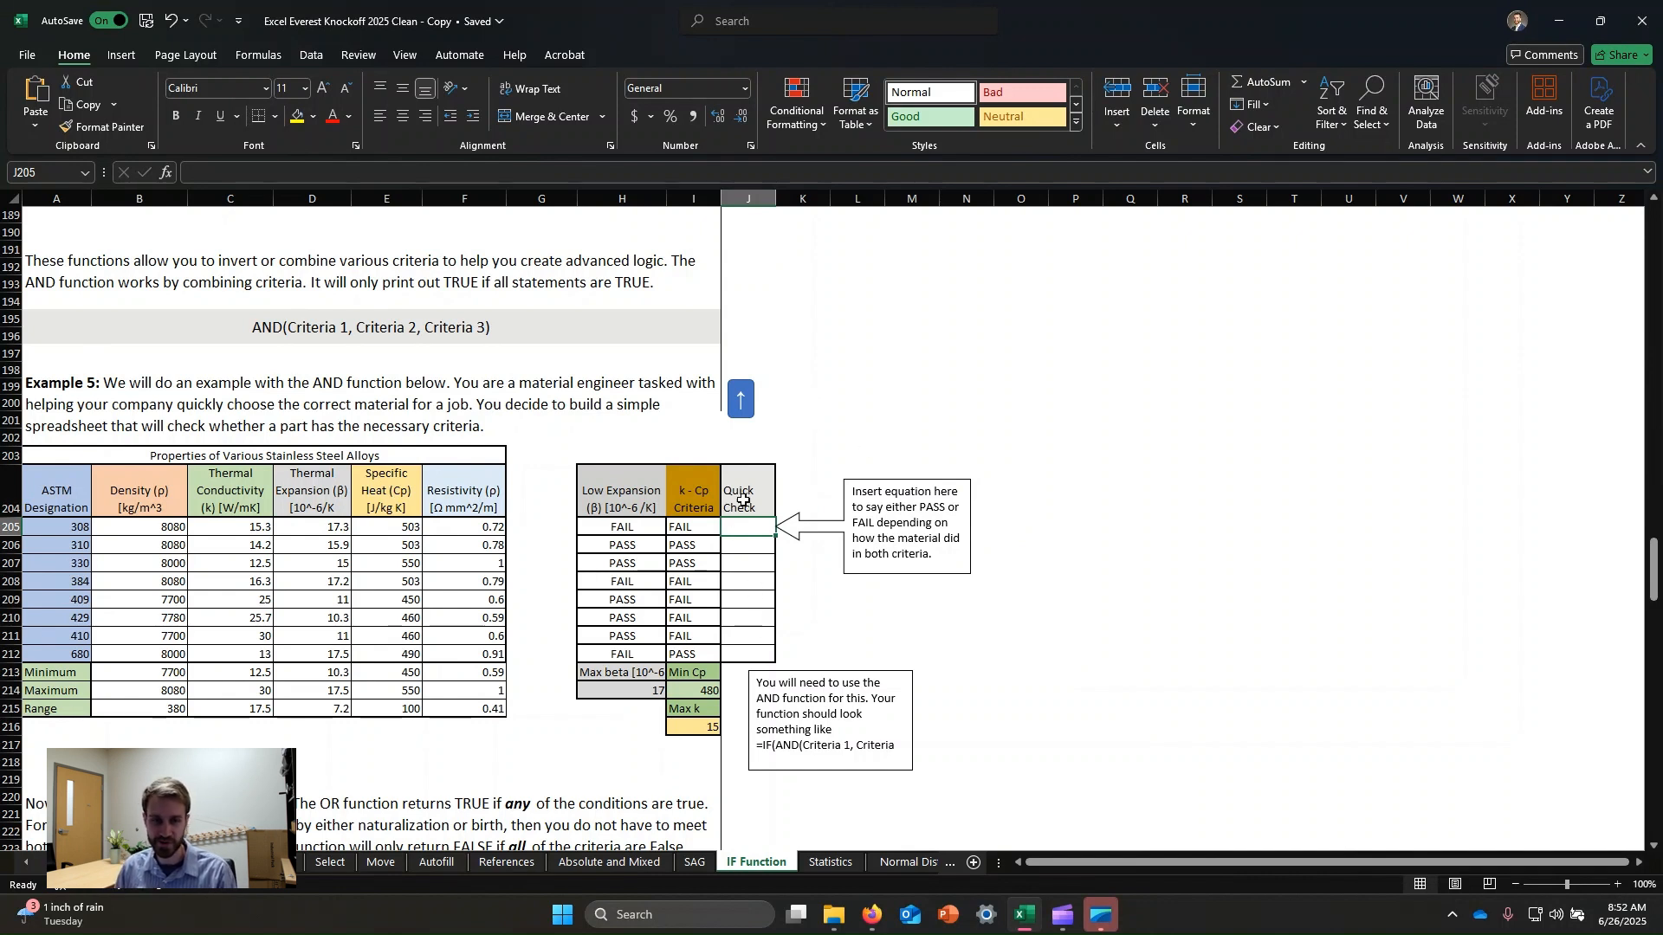
left_click(631, 530)
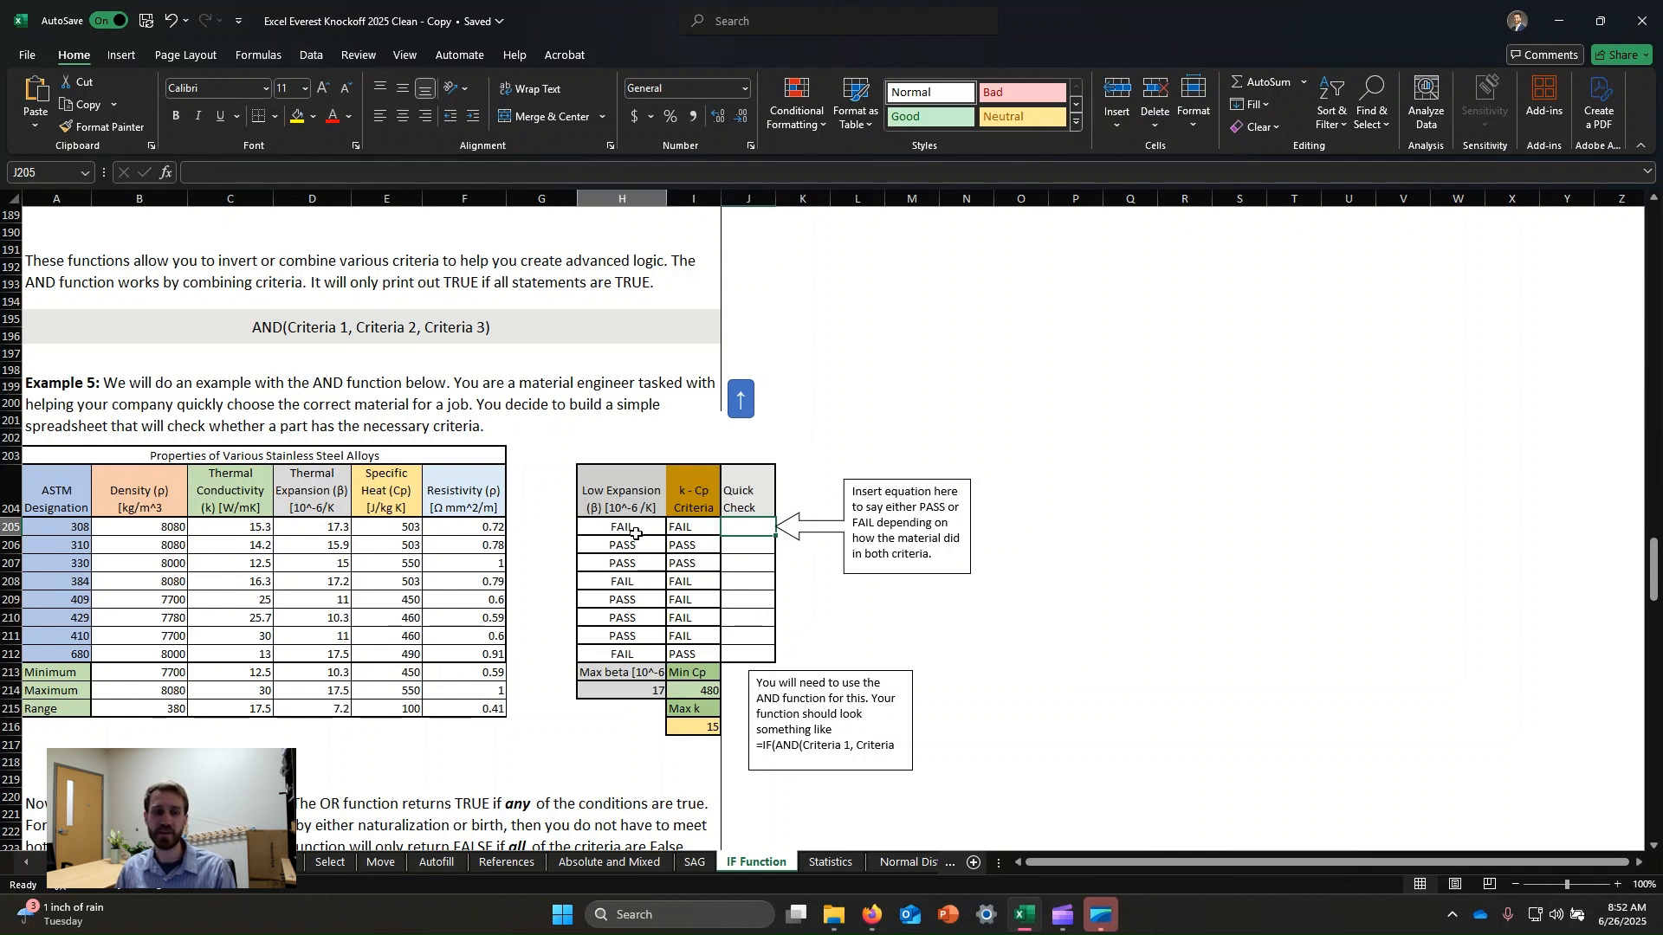
left_click(703, 528)
left_click(638, 527)
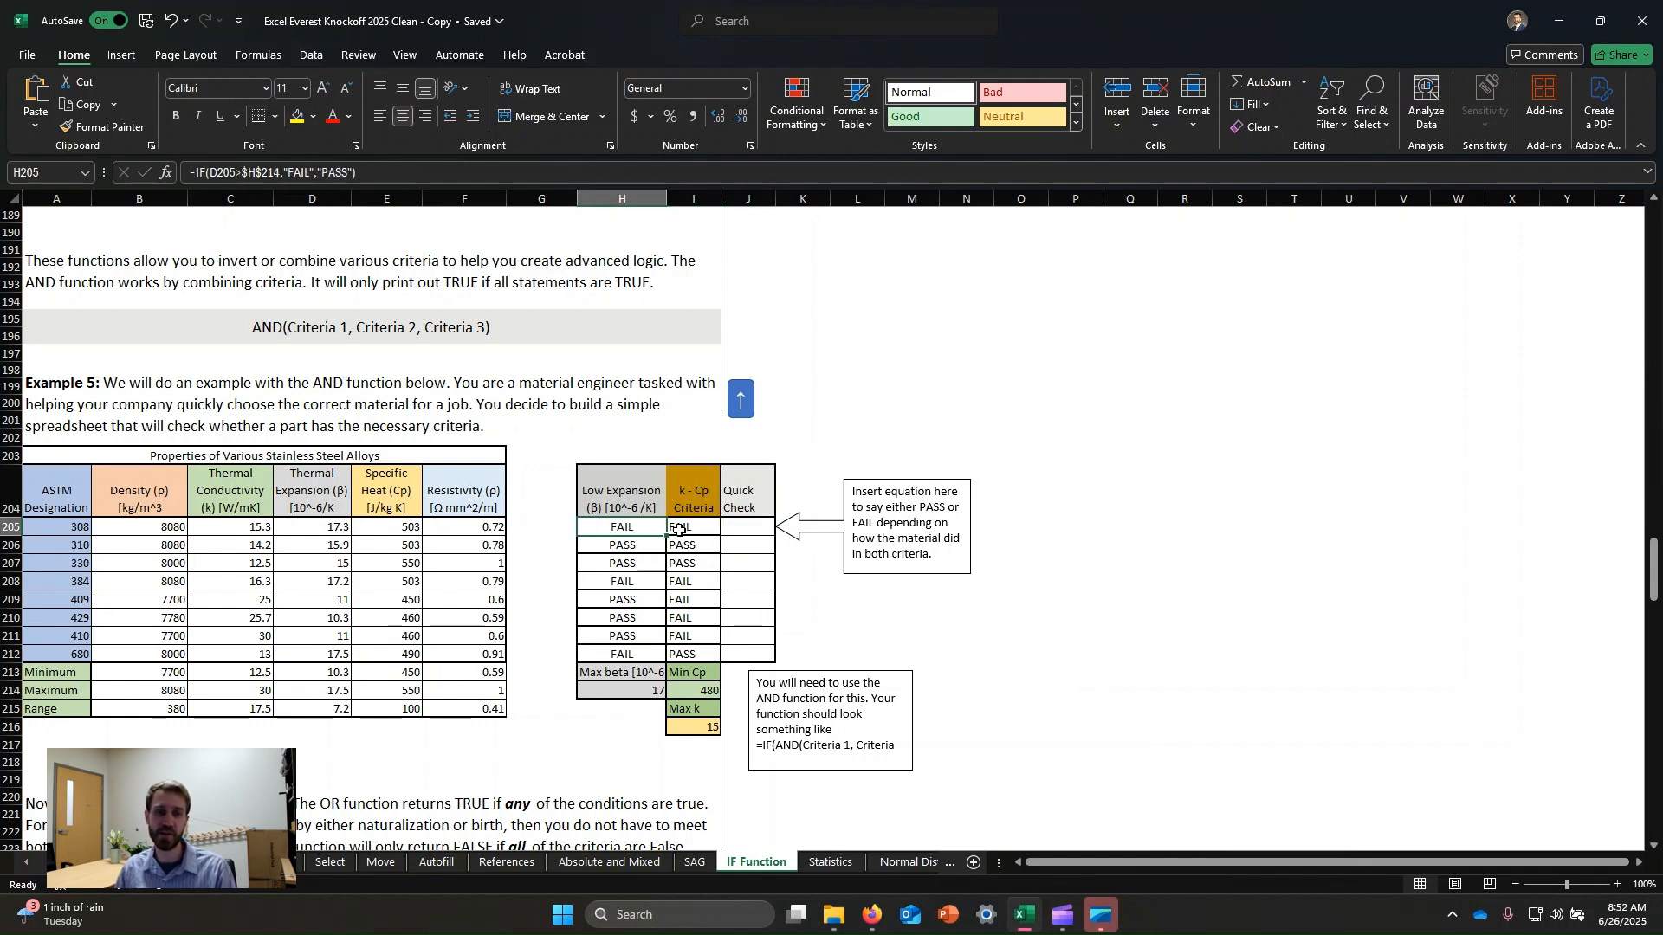
left_click(683, 528)
left_click(628, 531)
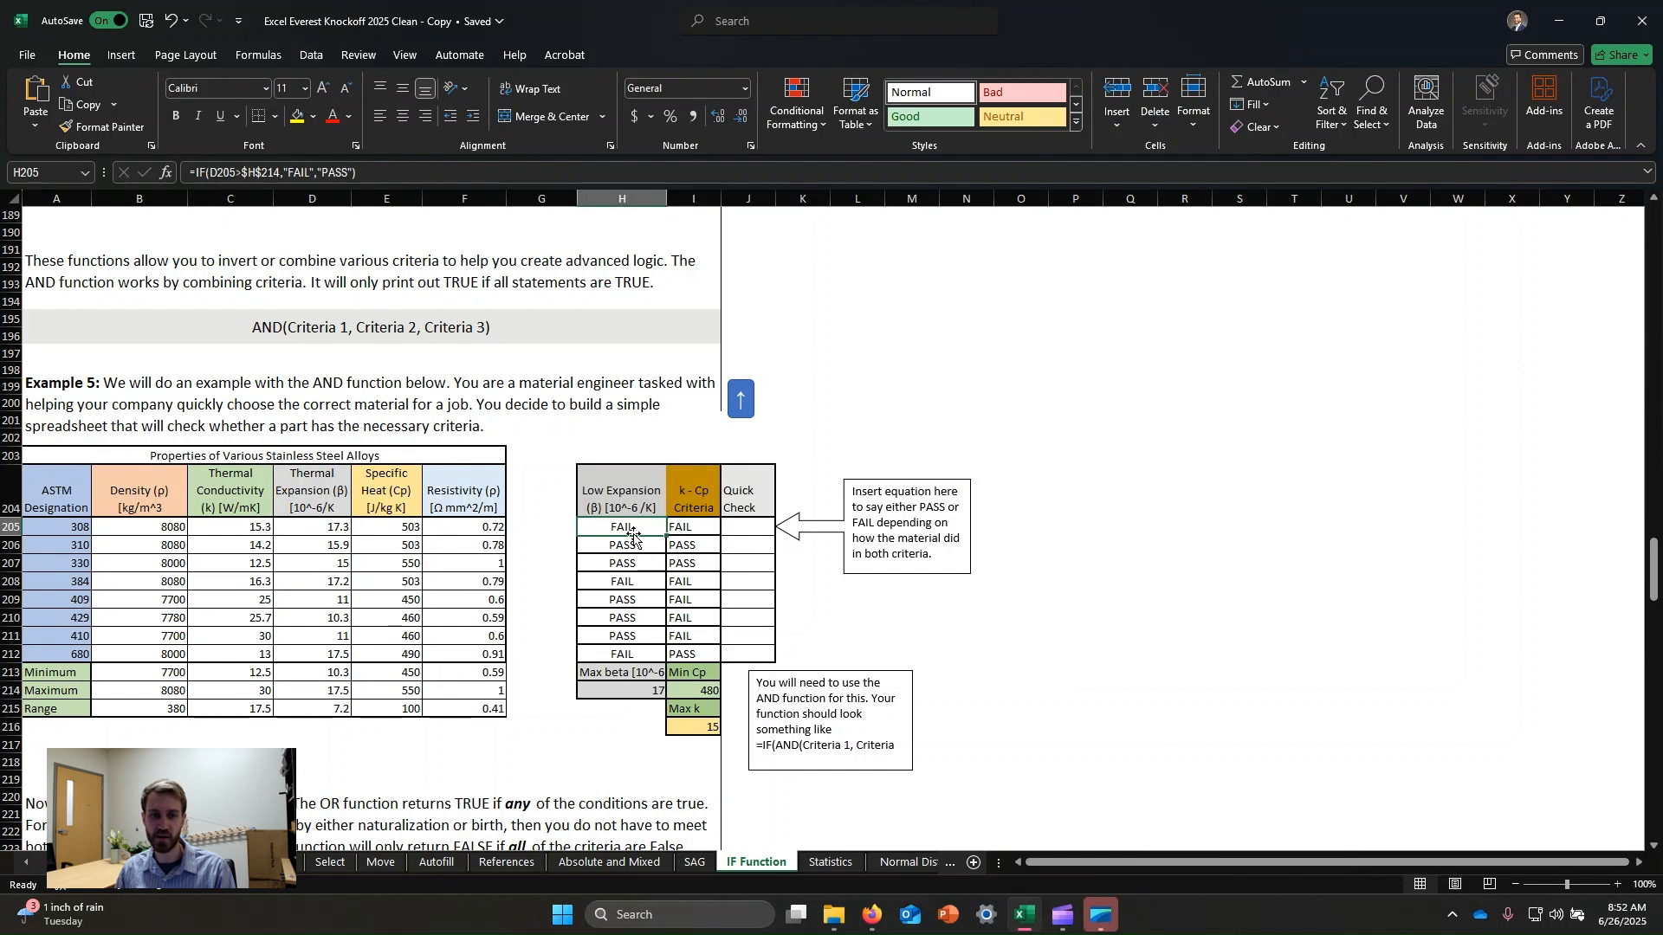
left_click(691, 531)
left_click(634, 527)
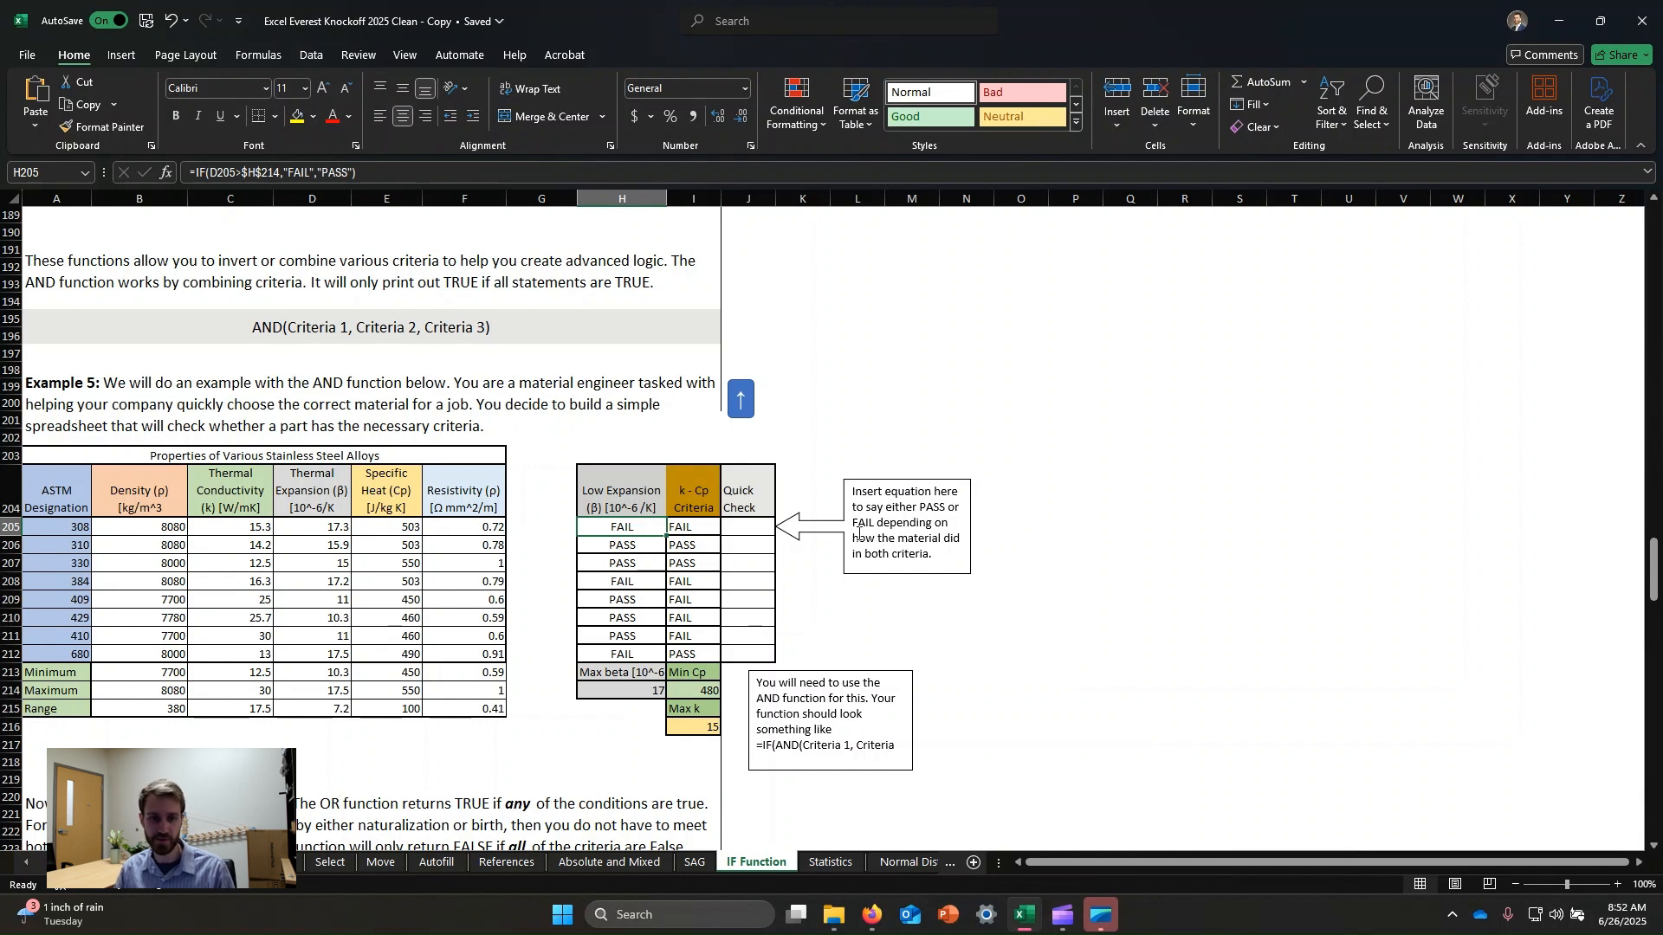
Enter an AND formula over the Low Expansion and k-Cp cells H205:I205 in the first Quick Check cell.
left_click(684, 526)
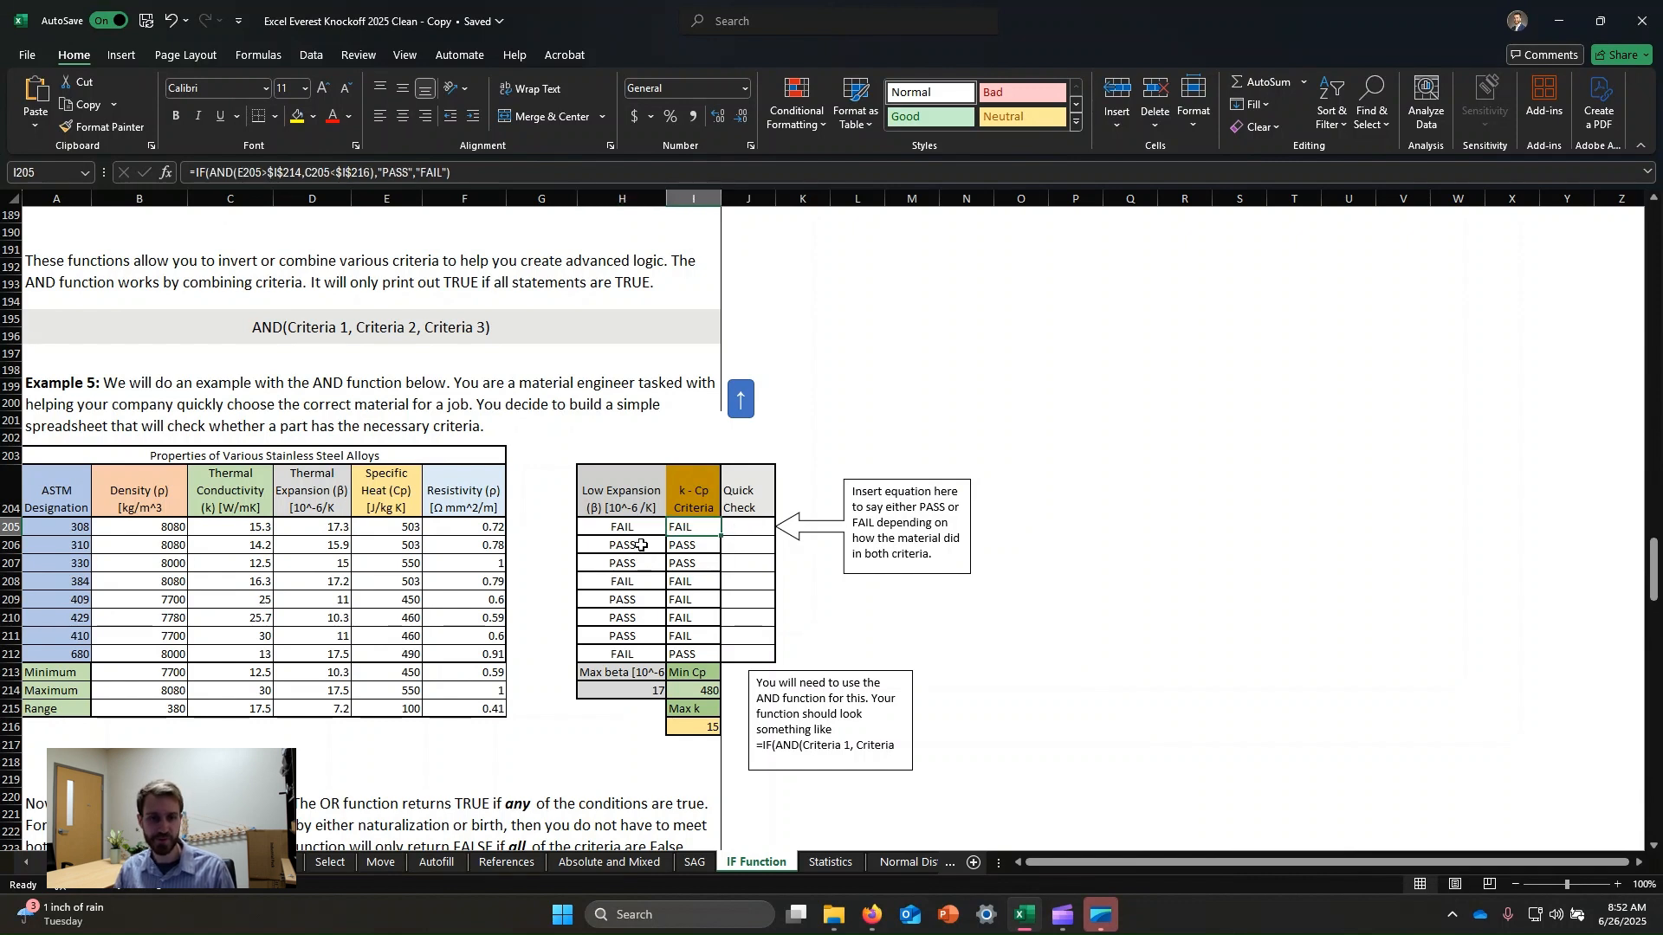
left_click(614, 529)
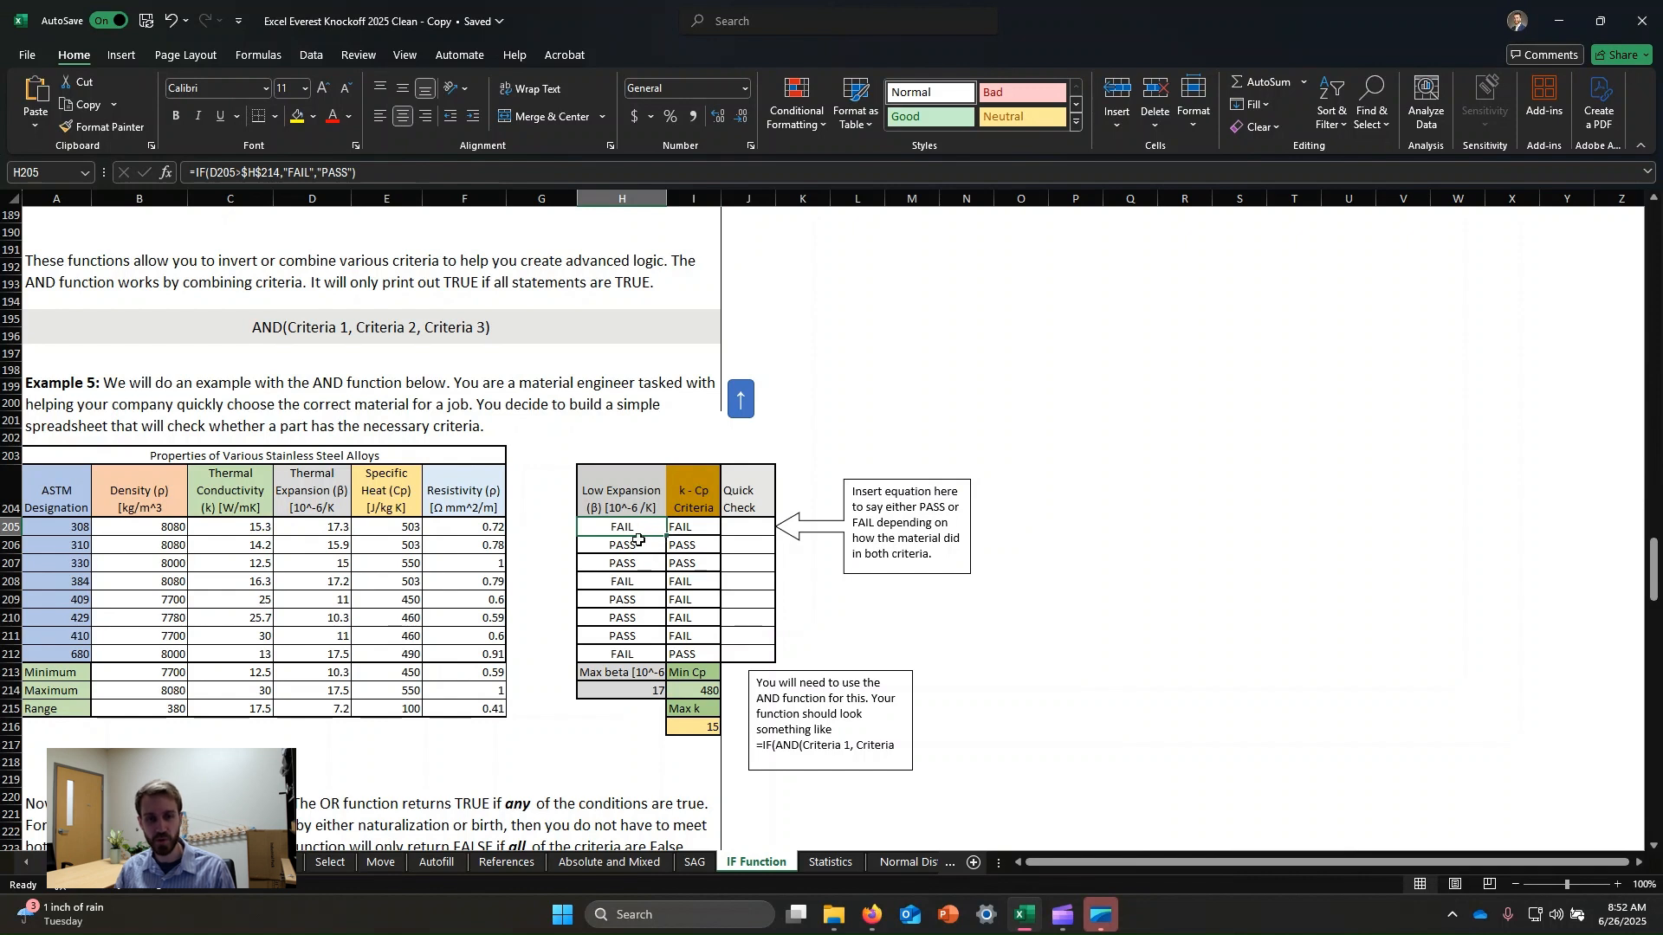
left_click(745, 530)
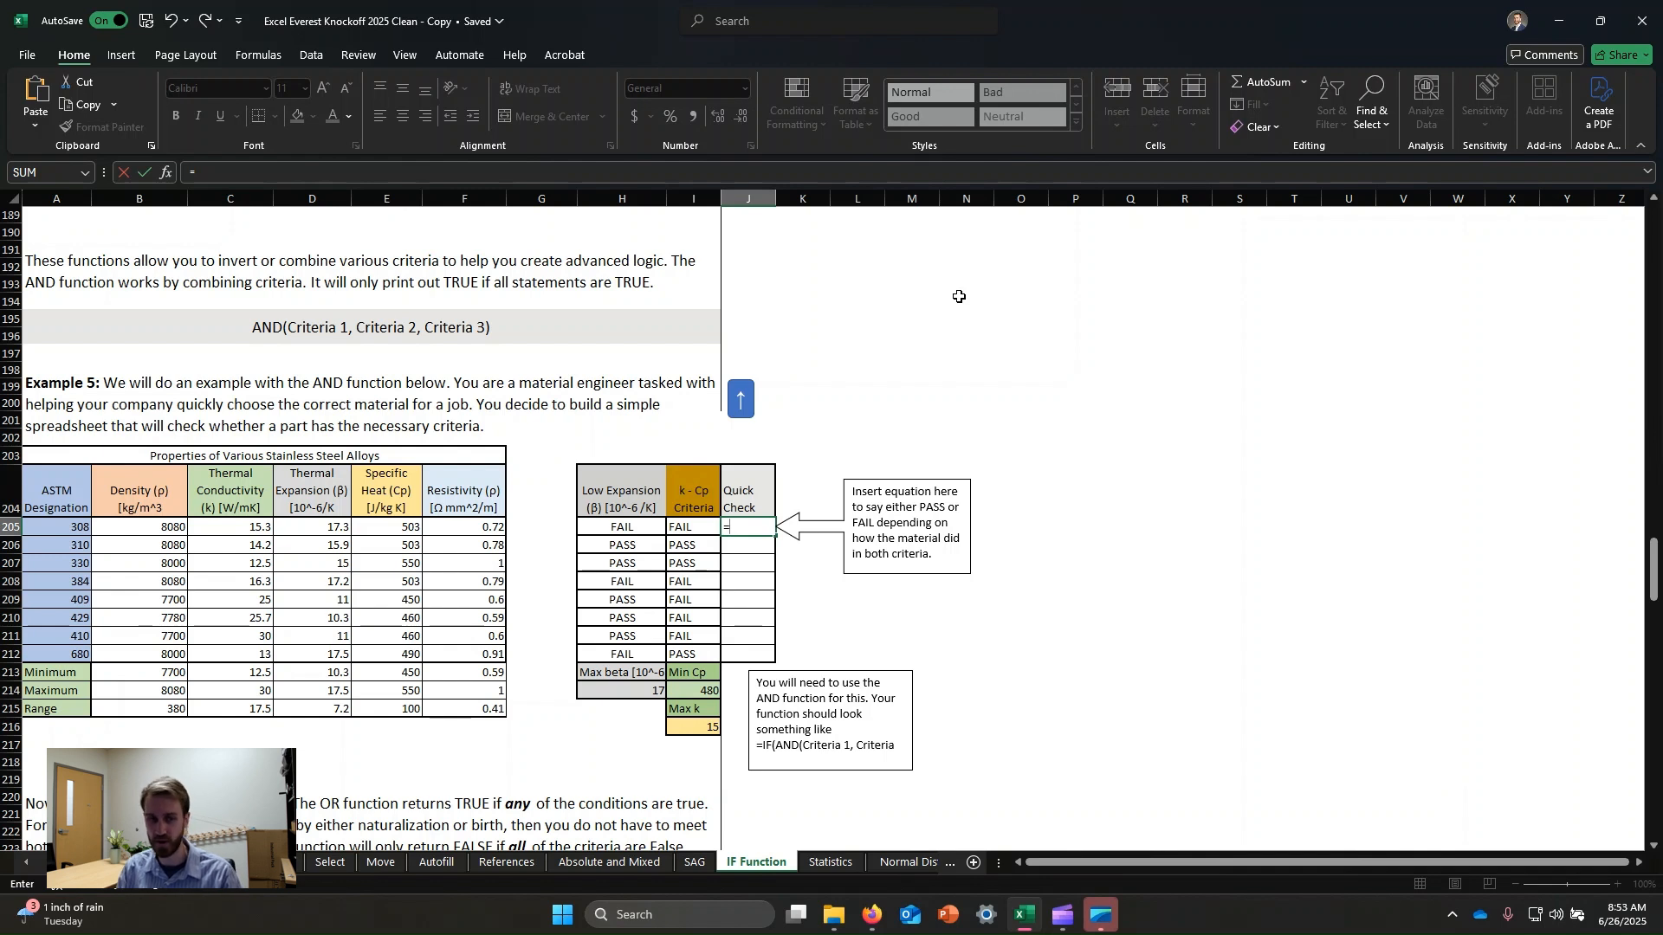
type("a")
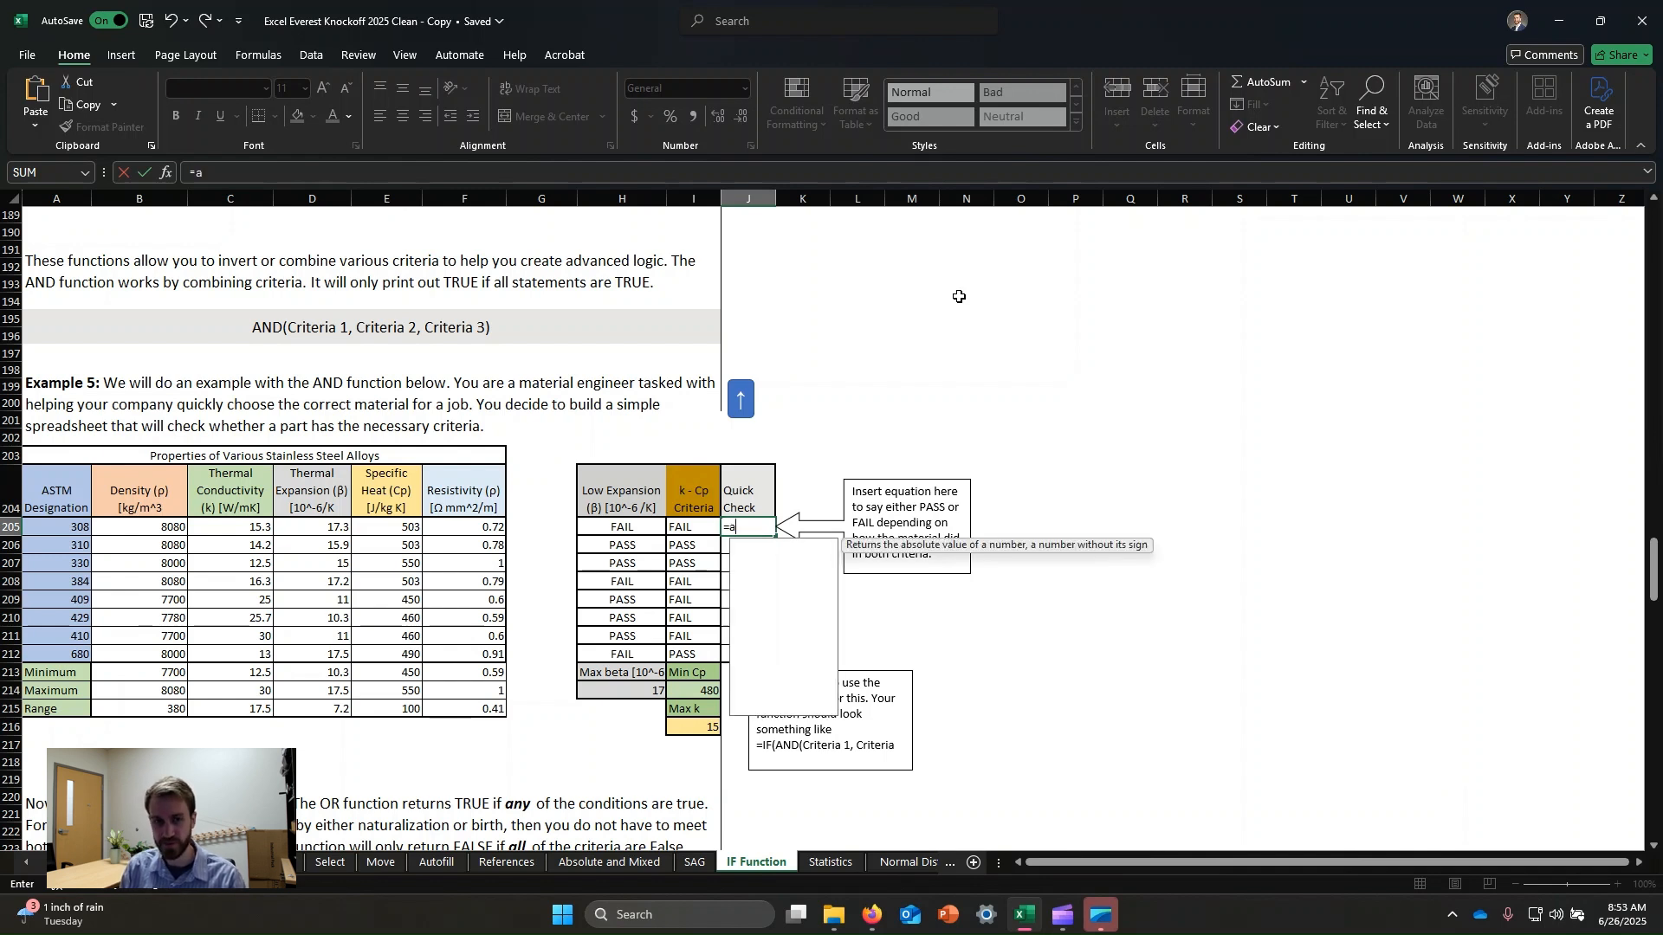
type("nd(")
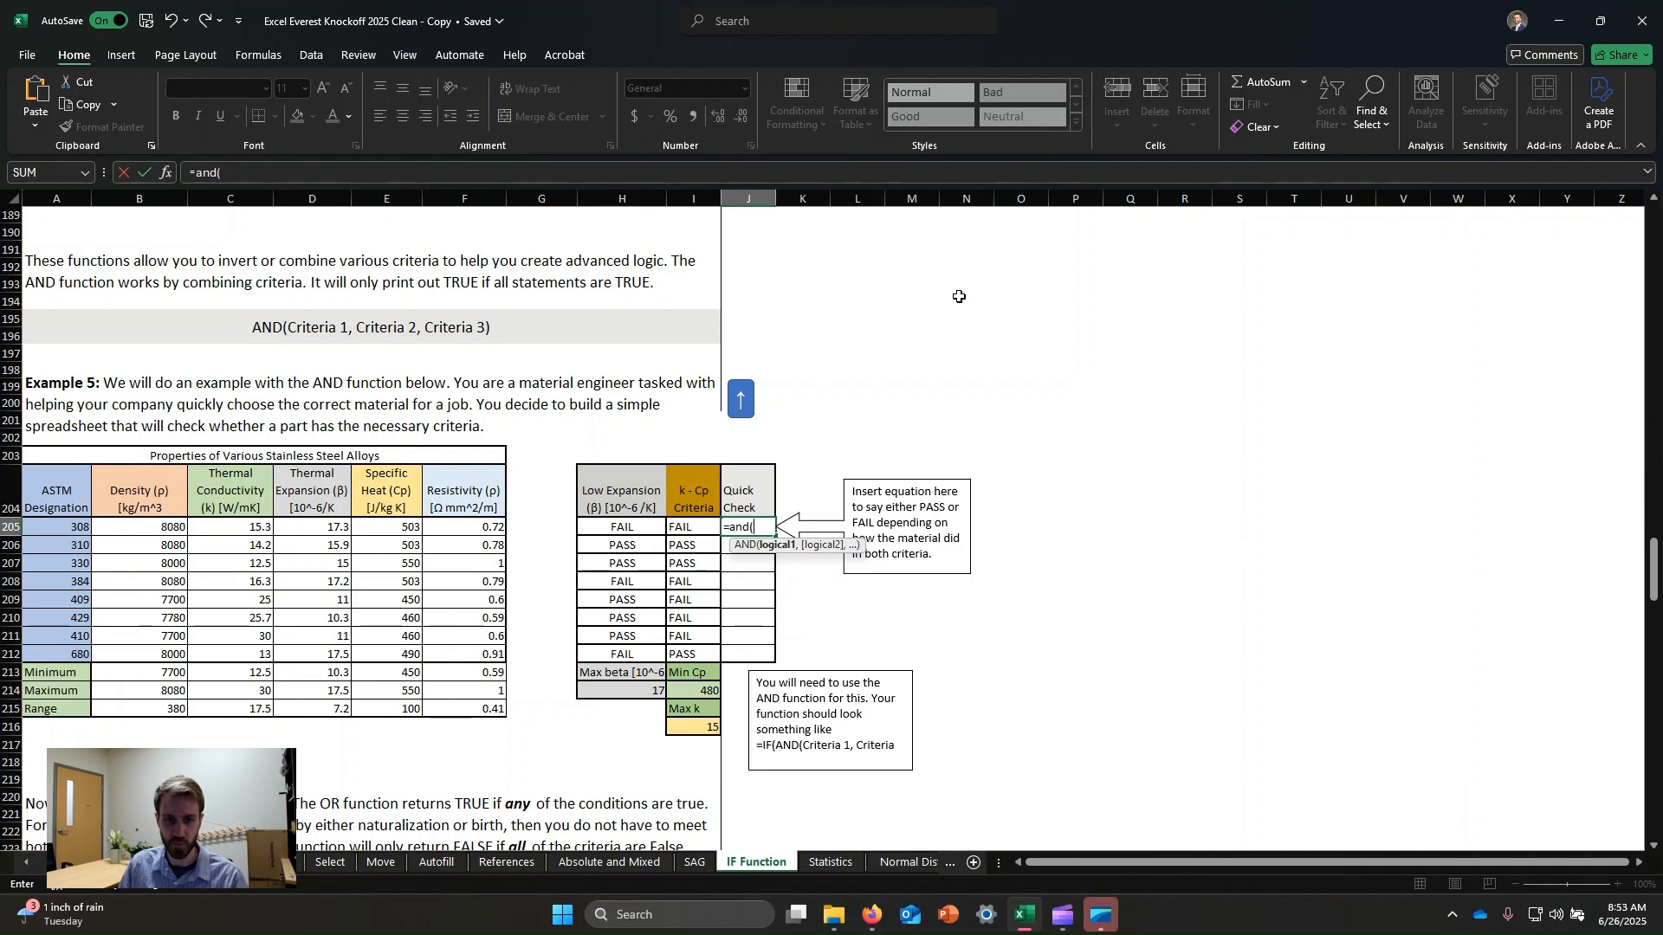
left_click_drag(631, 530, 692, 528)
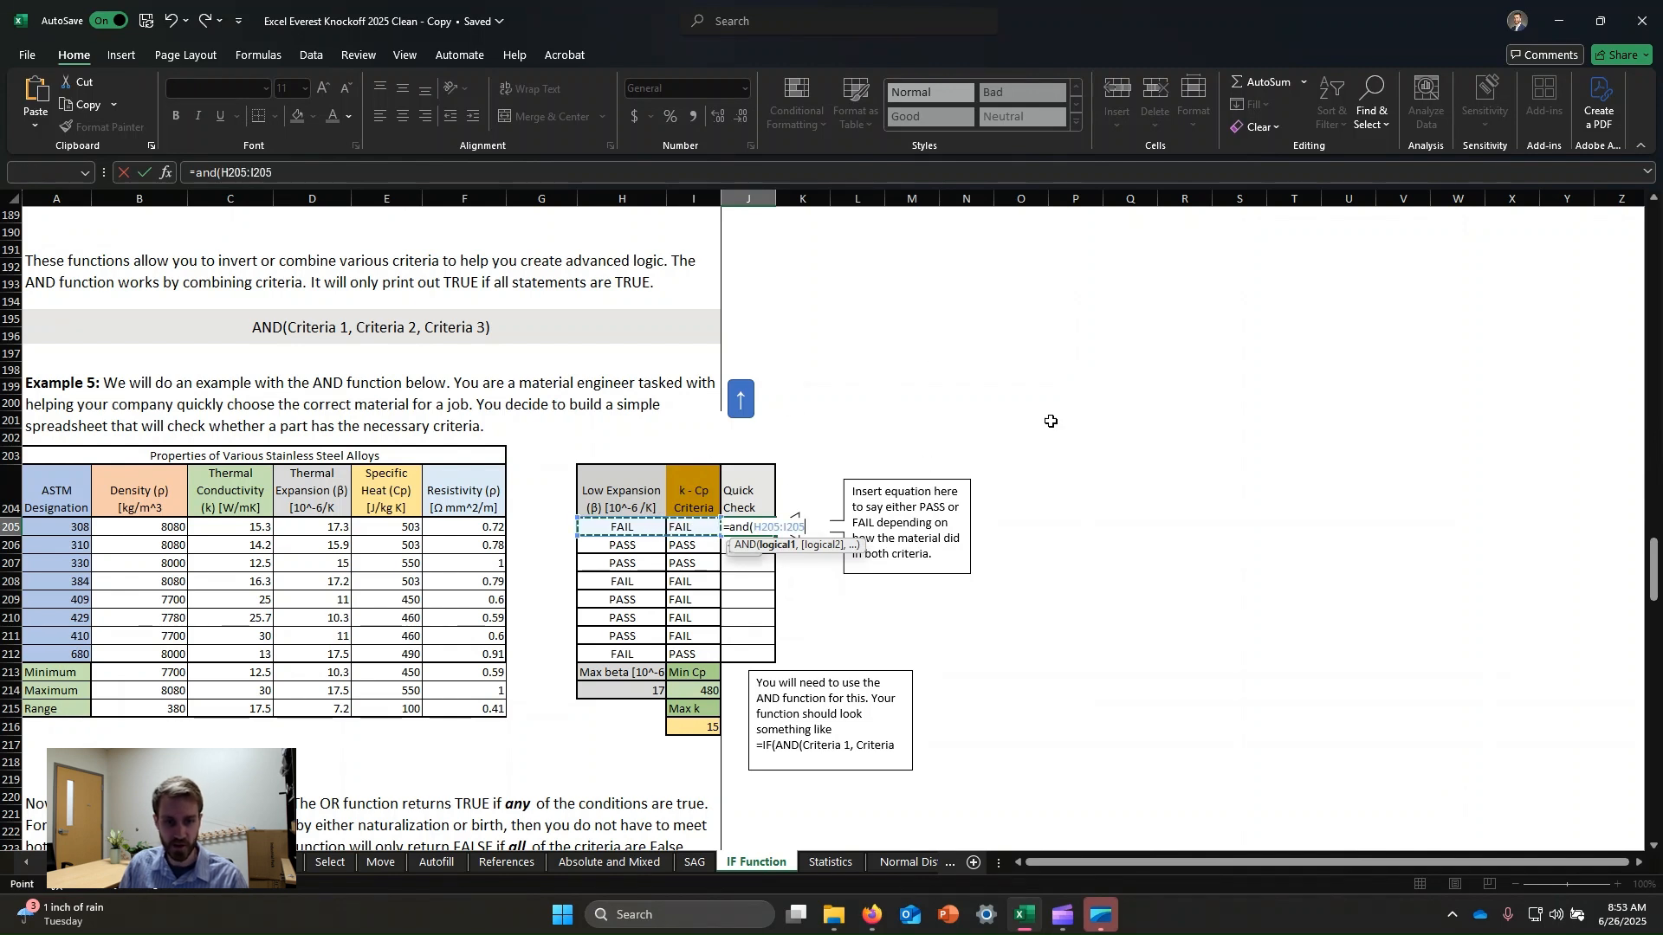
key("Return")
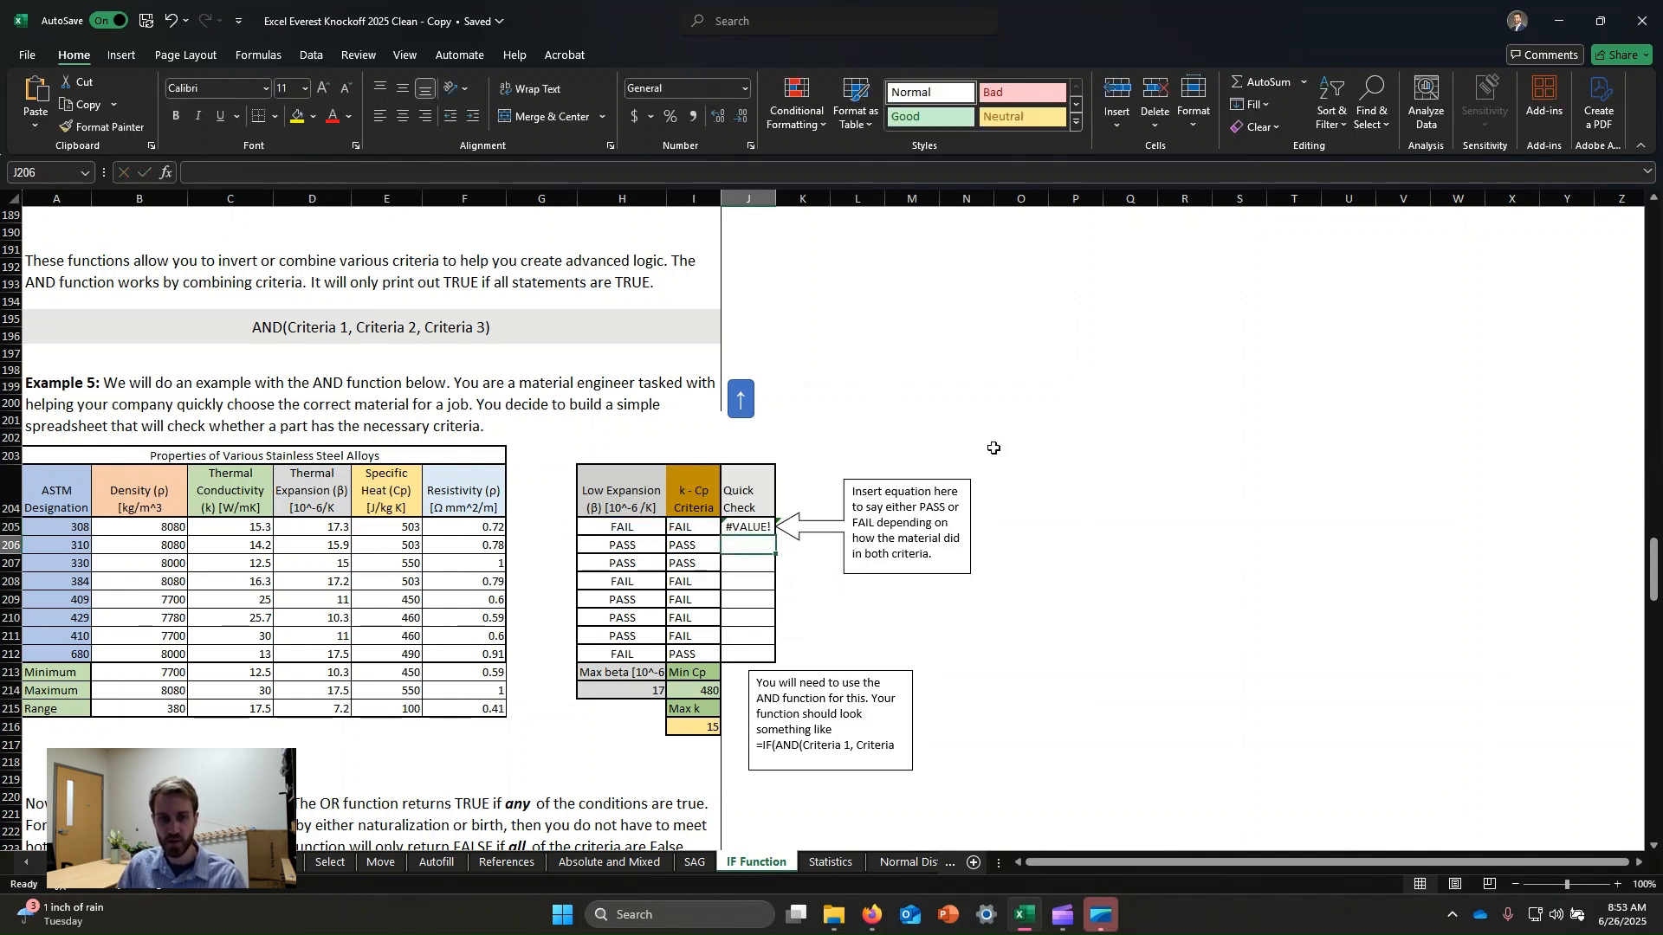
Edit the first Quick Check formula to =AND(H205:I205="PASS").
left_click(750, 524)
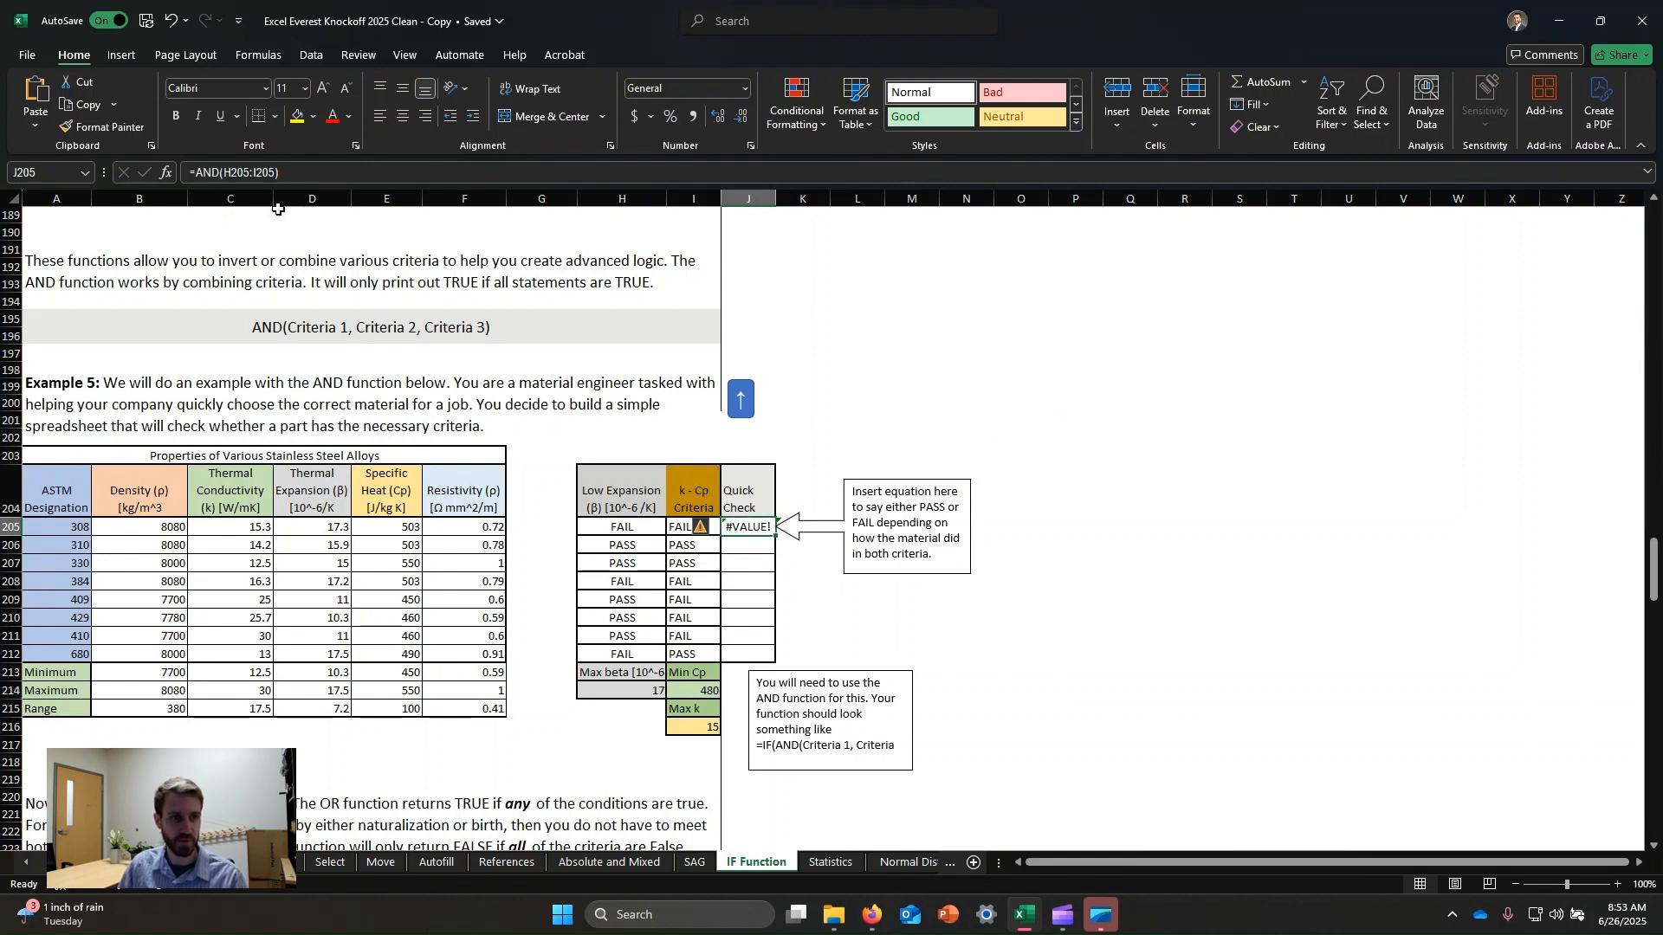
left_click(282, 170)
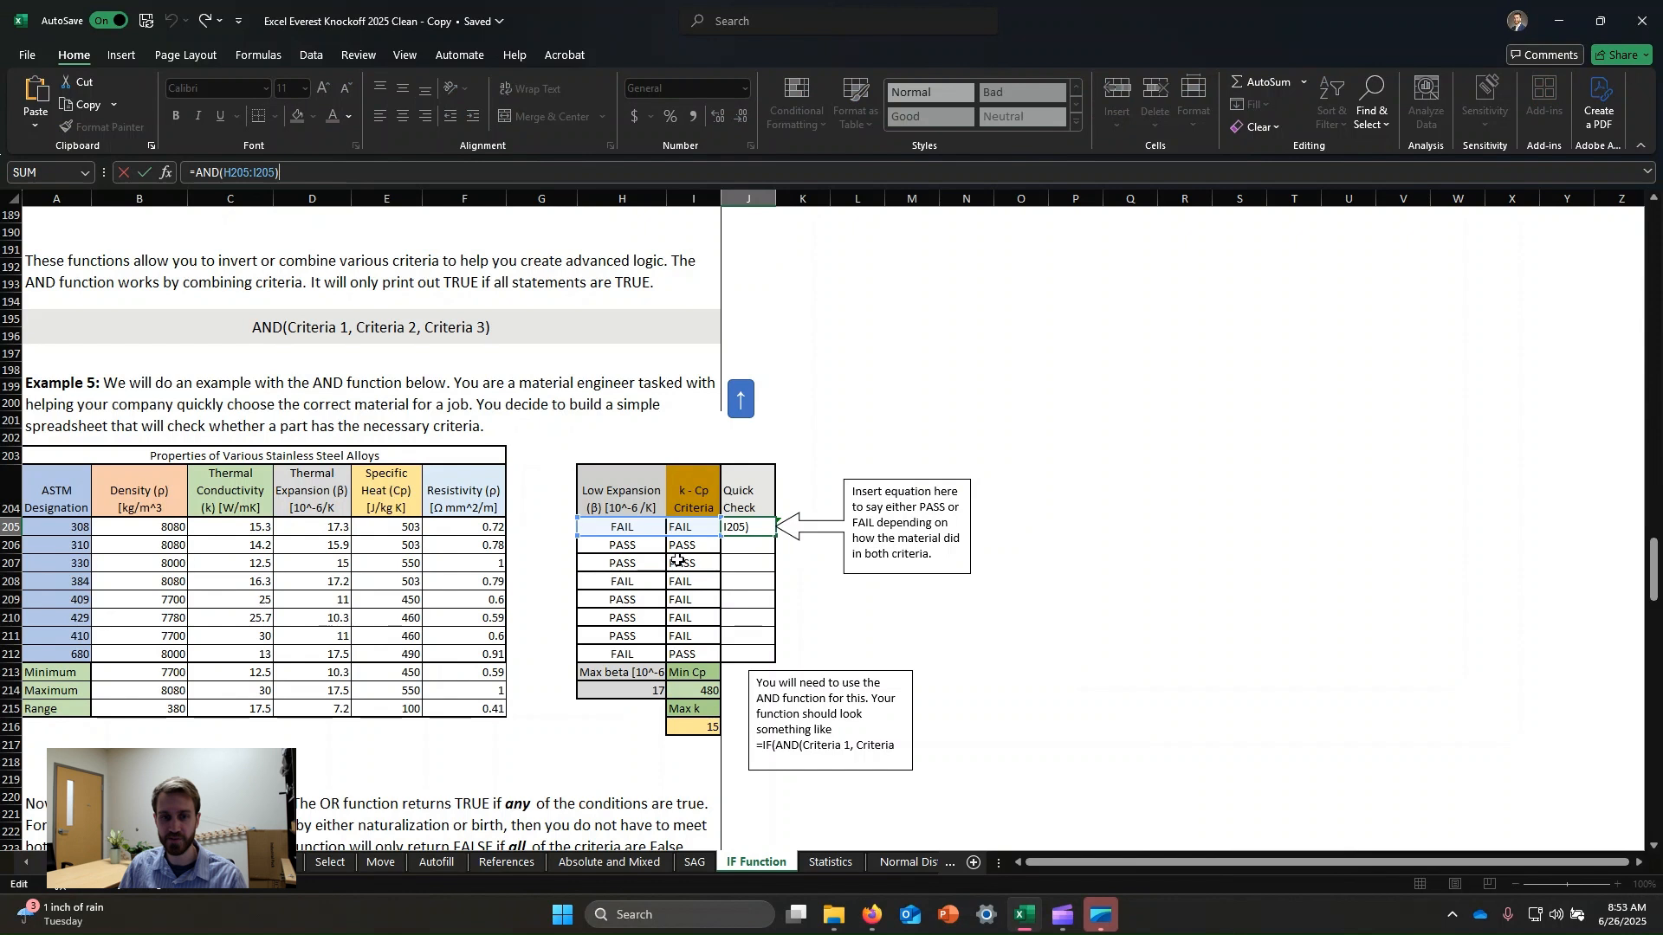
key("Escape")
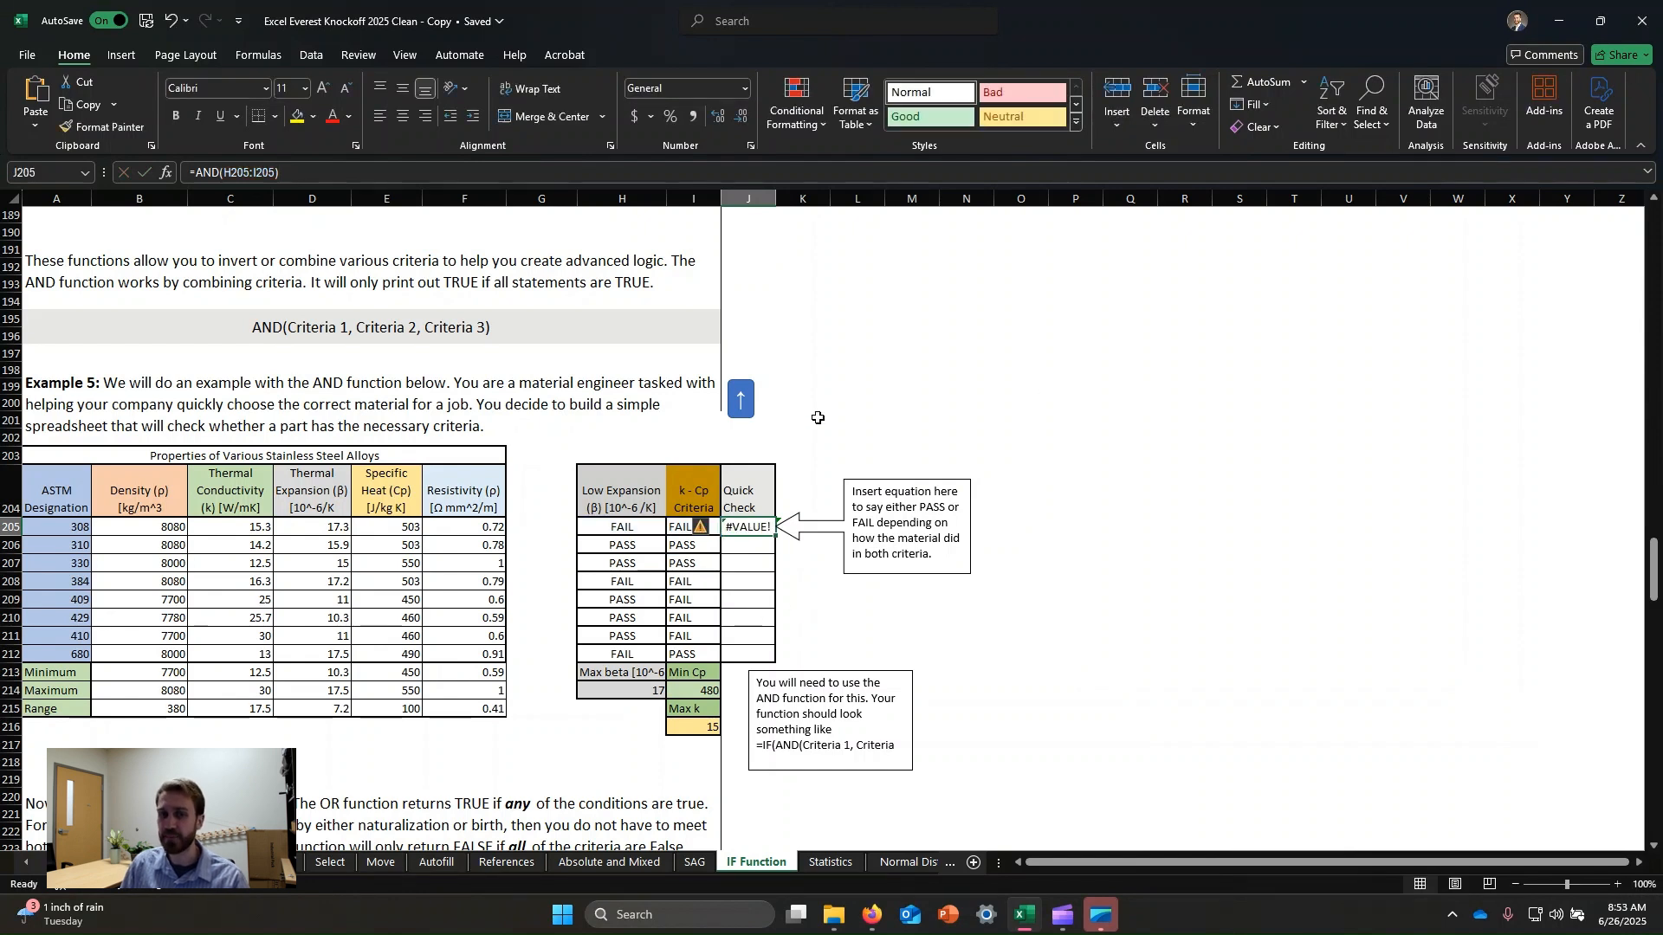
left_click(767, 575)
left_click(764, 531)
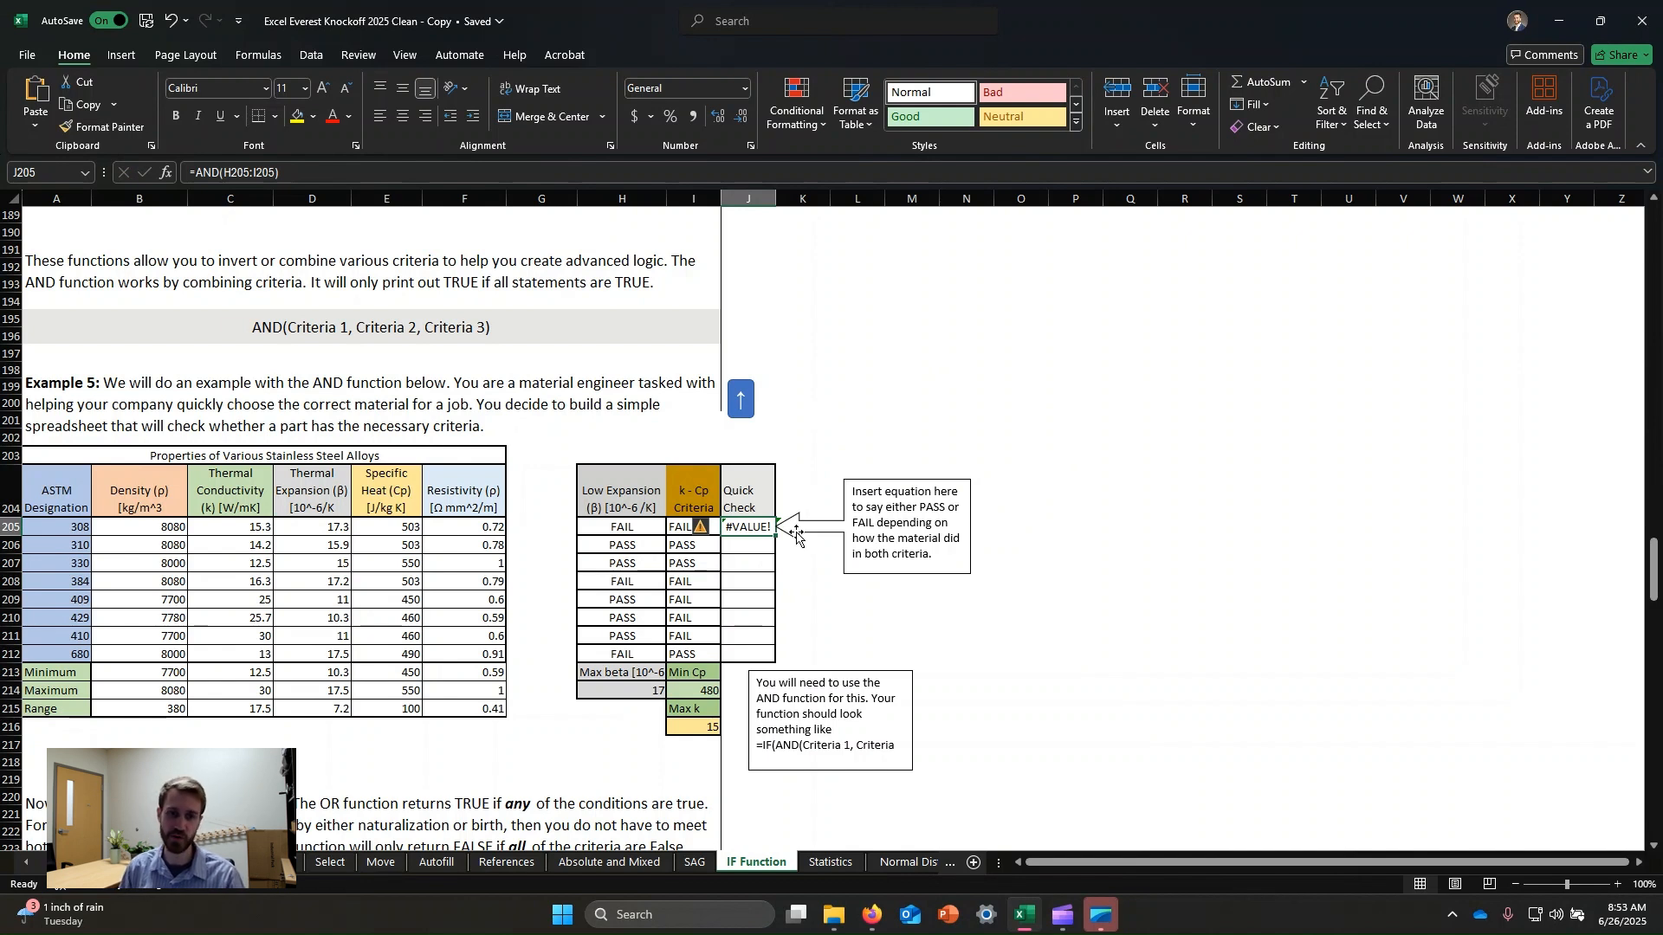
left_click(246, 172)
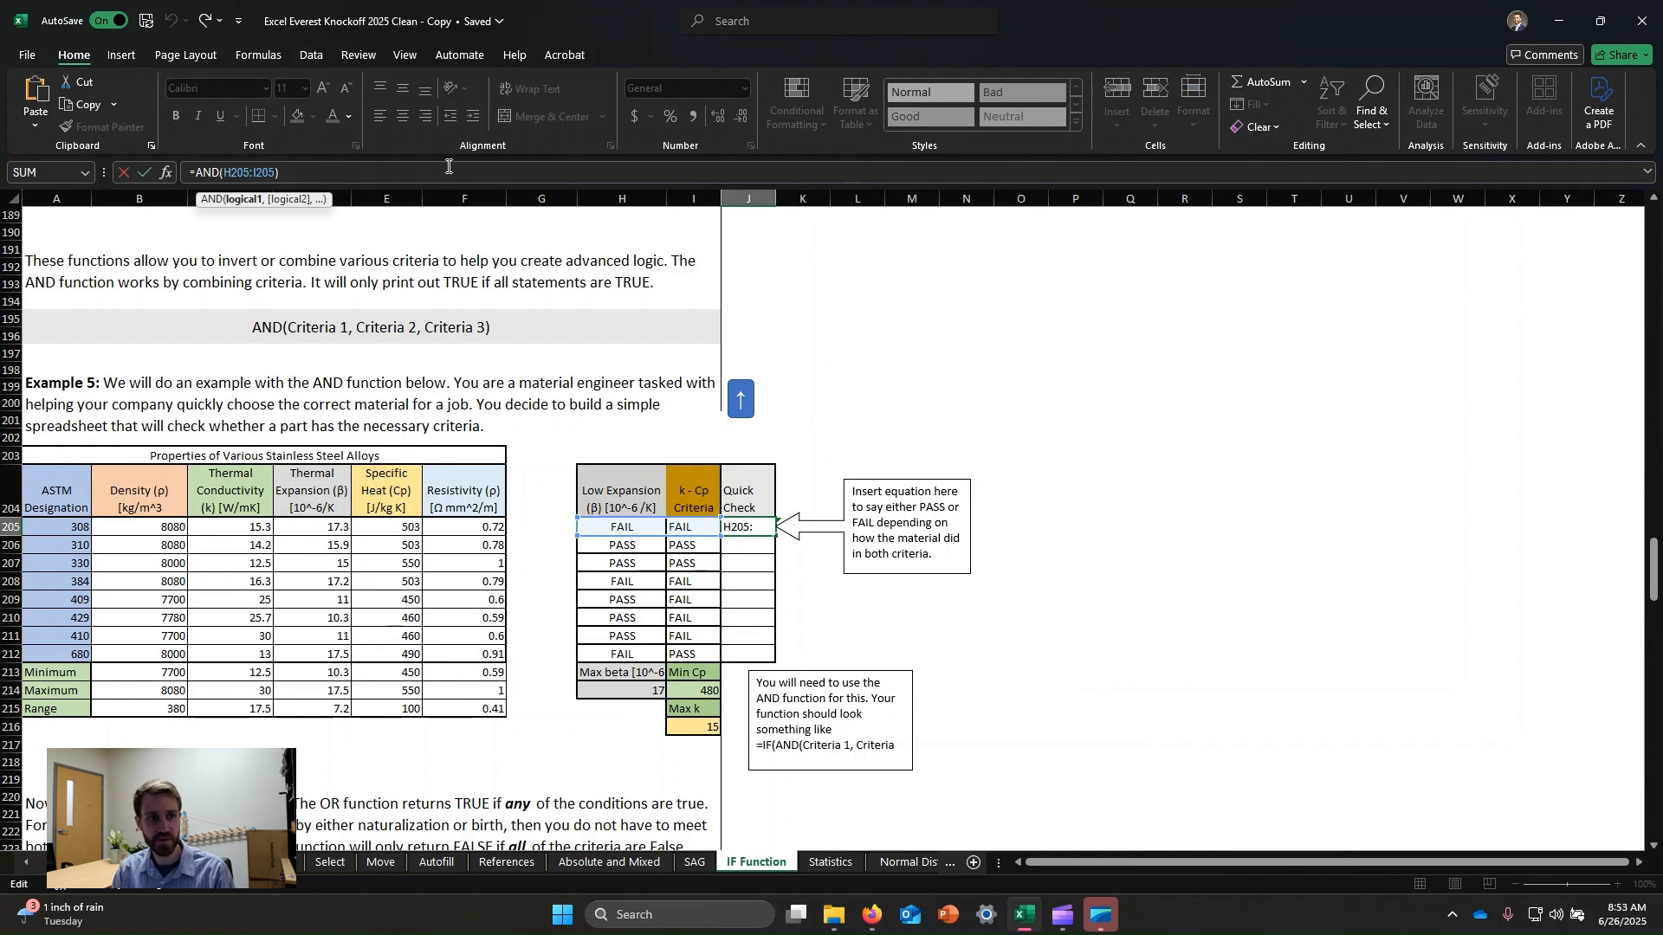
type("=")
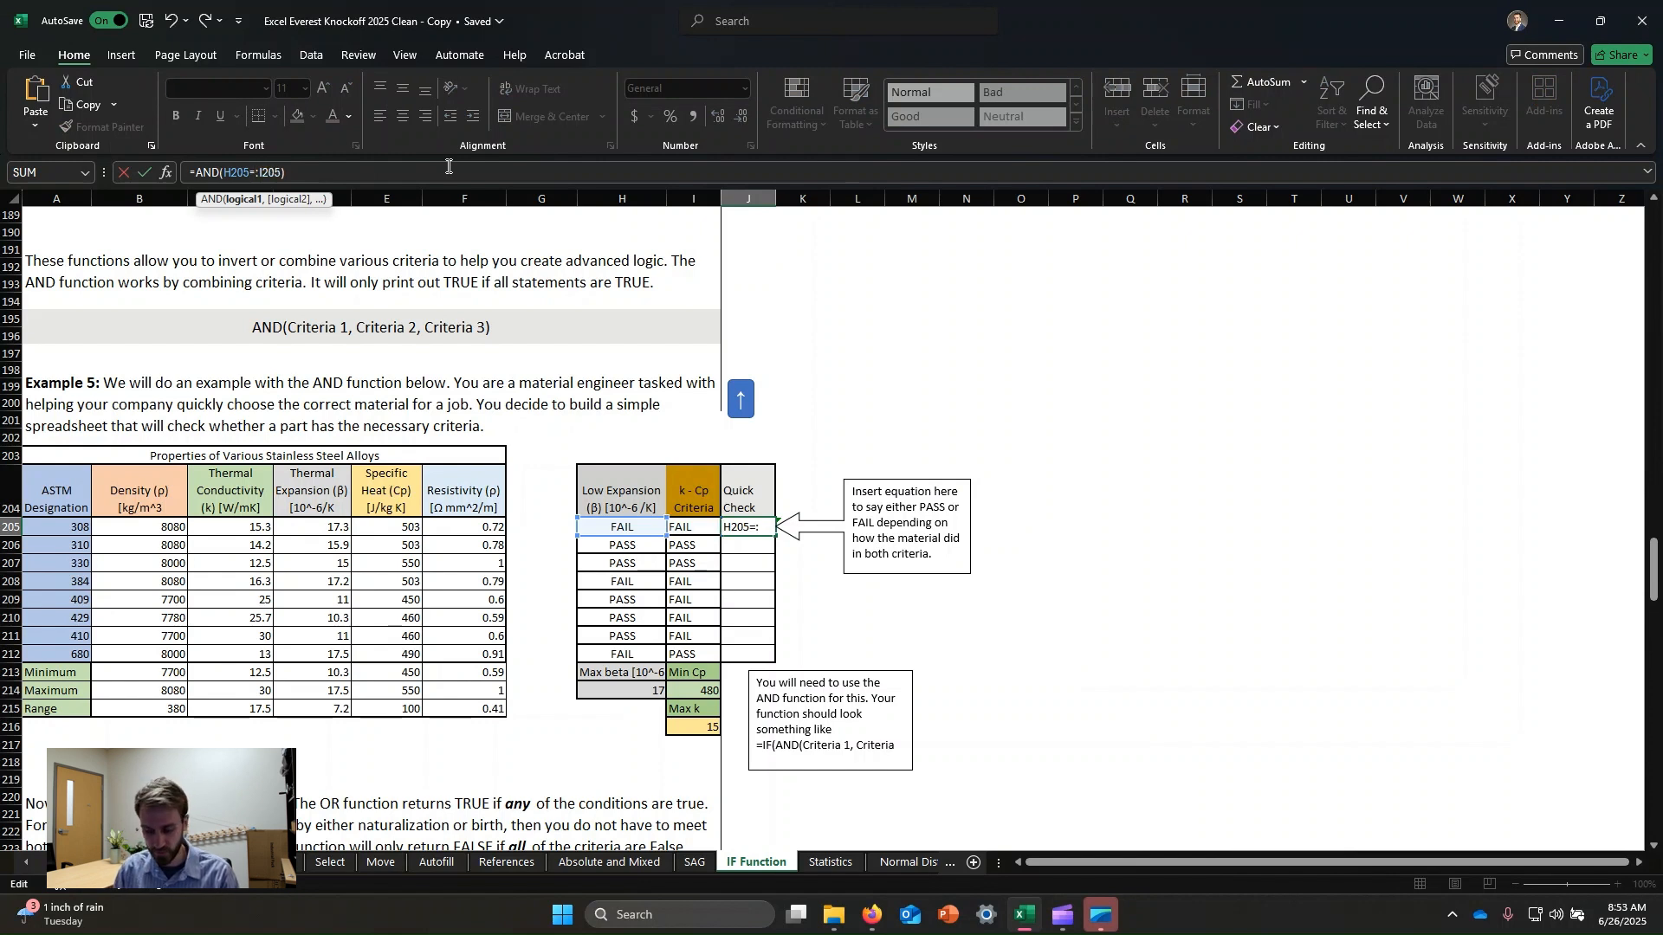
type("\"")
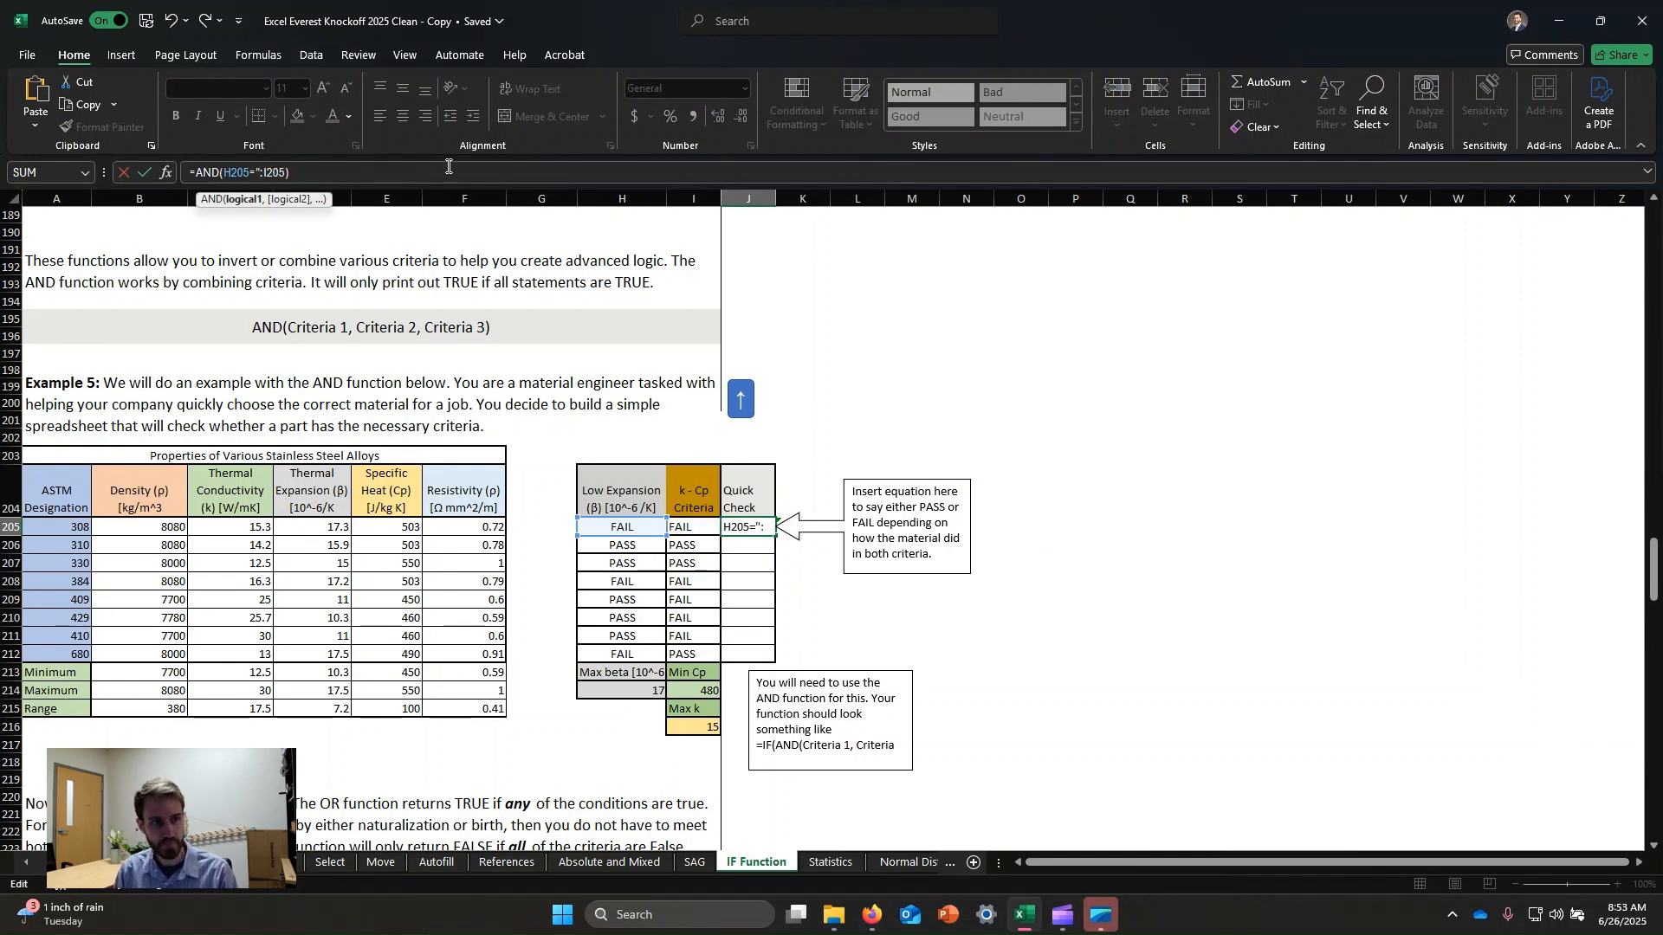
key("BackSpace")
key("BackSpace")
key("Right")
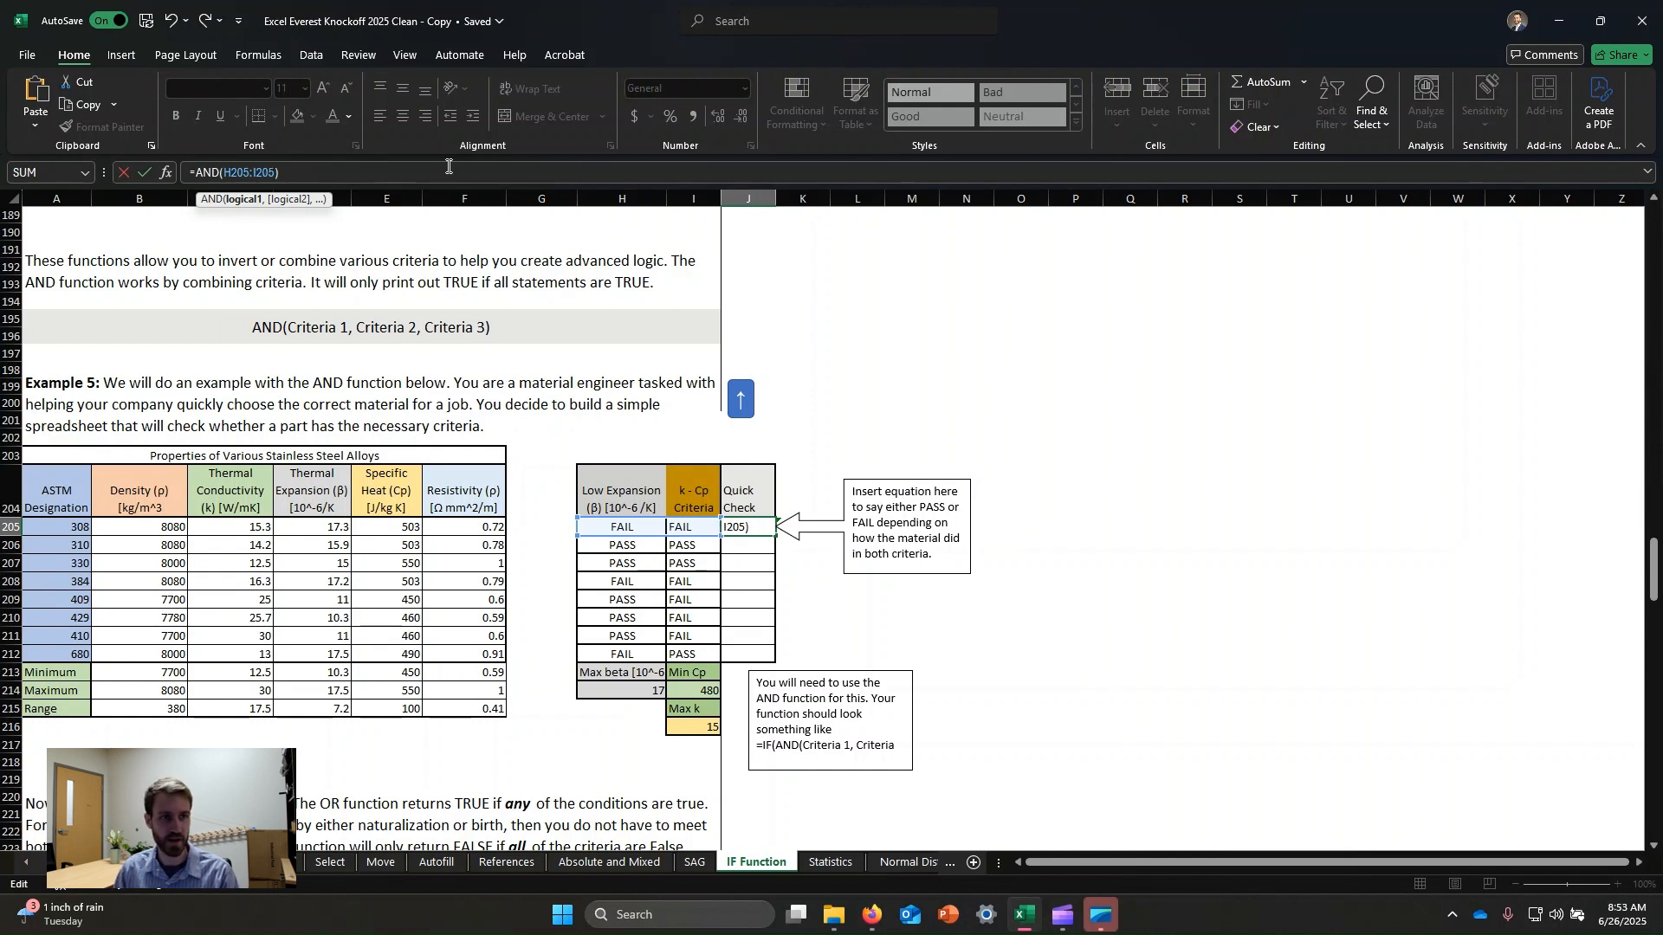
type("=")
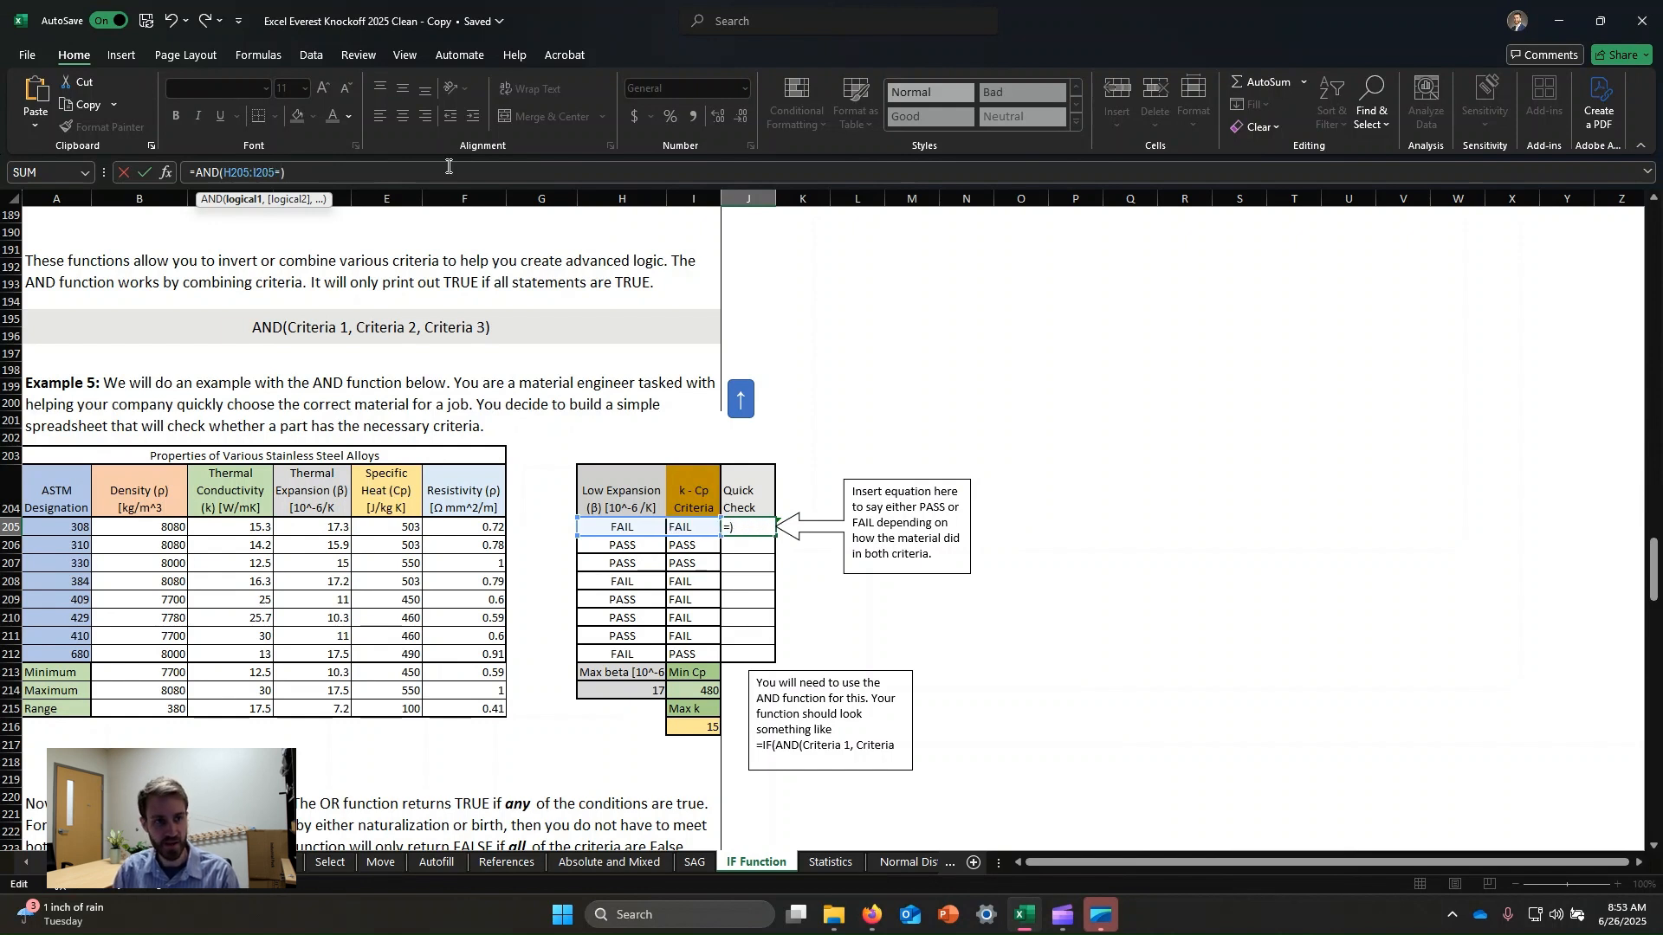
type("\"P")
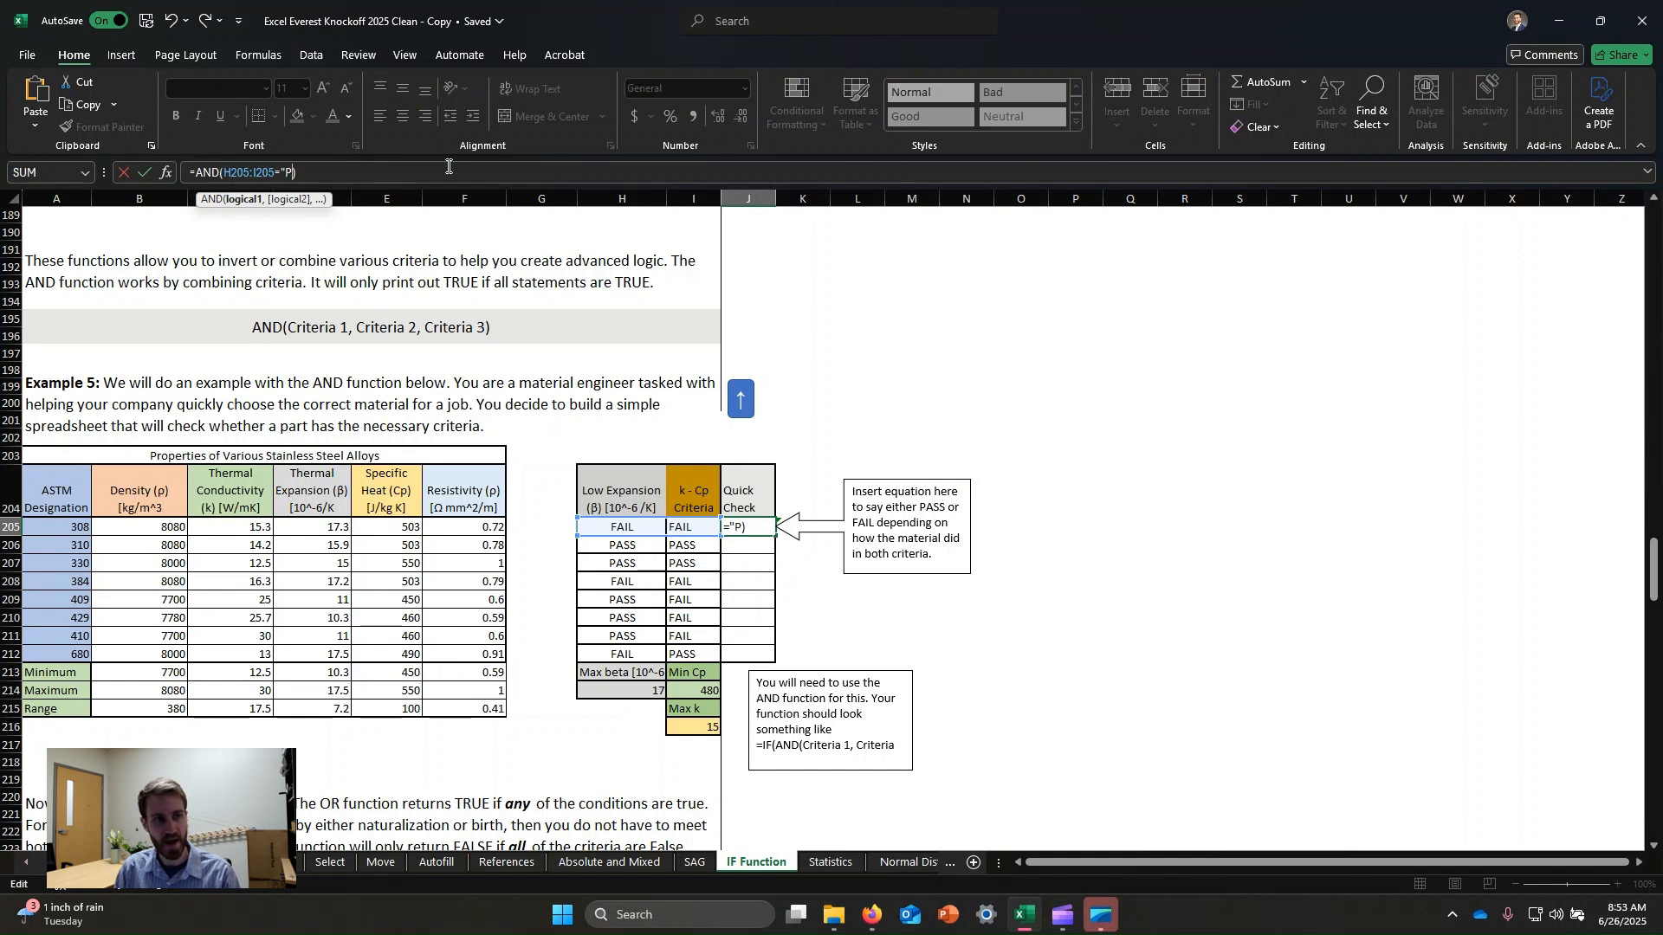
type("ASS\"")
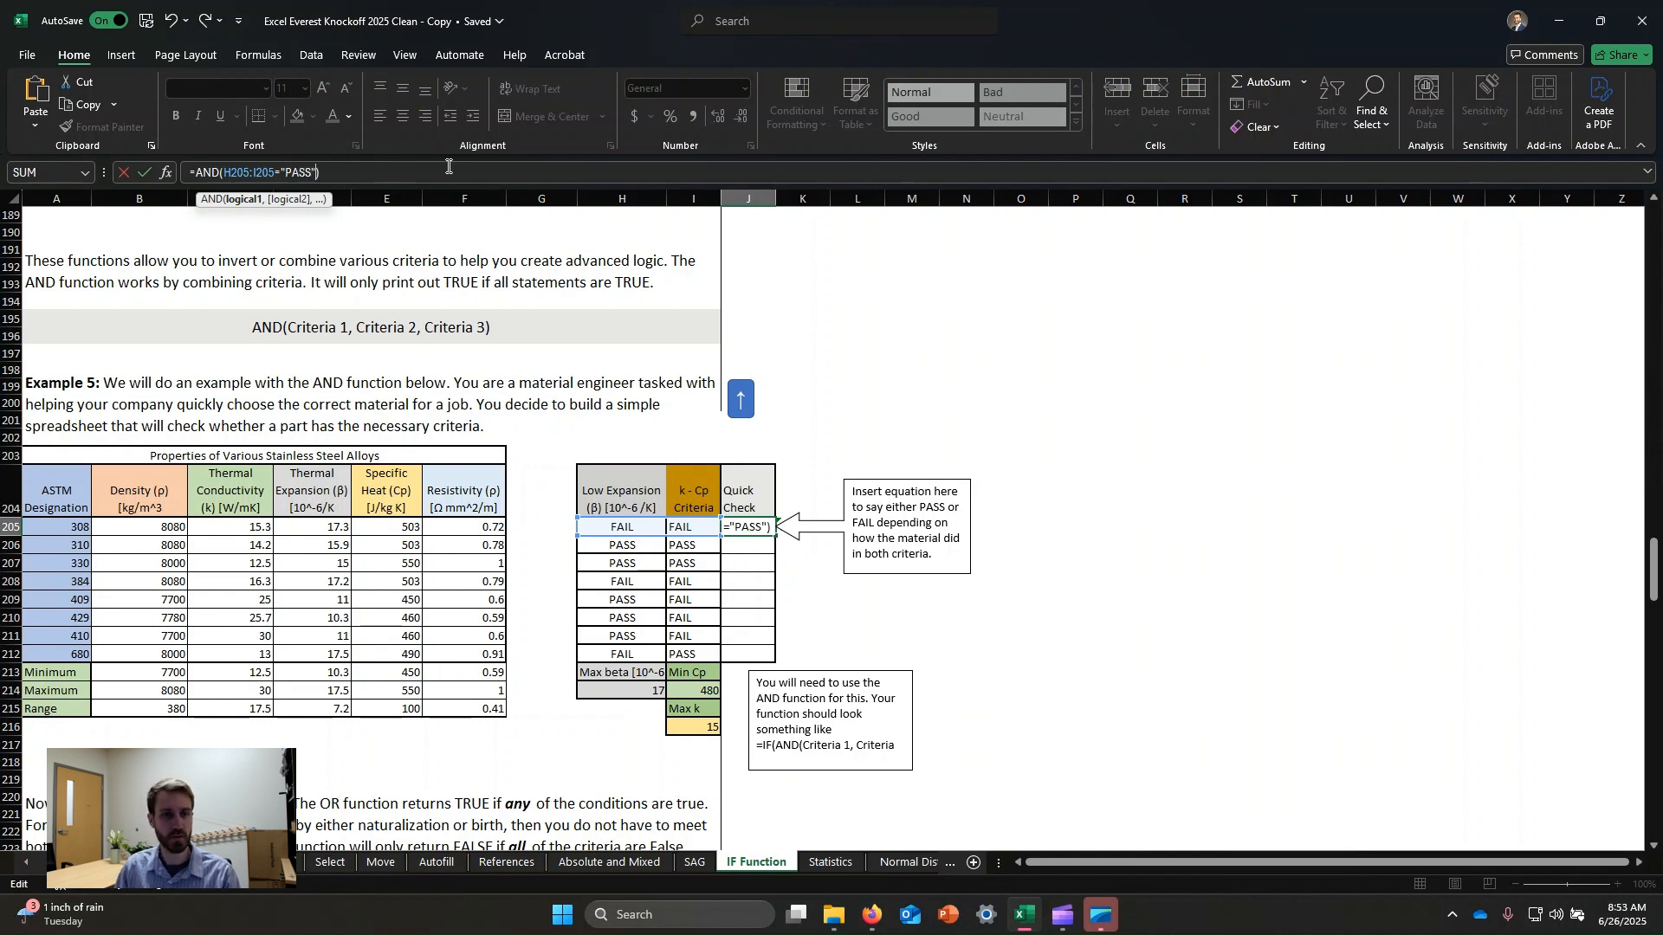
key("Return")
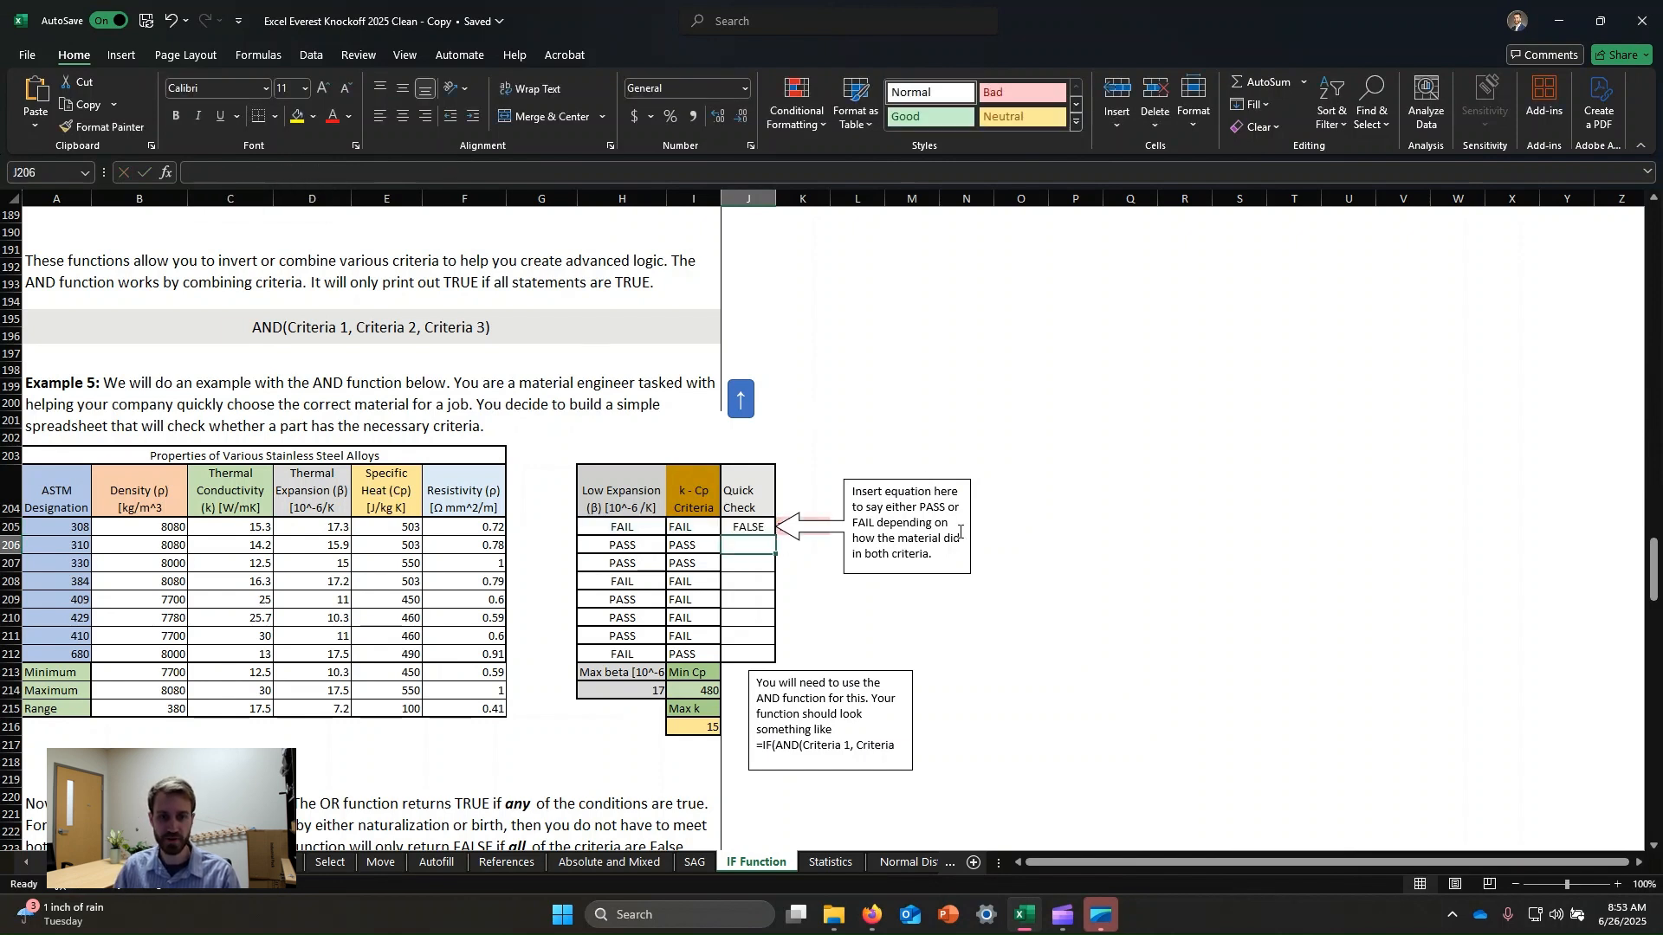
Fill the Quick Check AND formula down through the 680 alloy row.
left_click(743, 529)
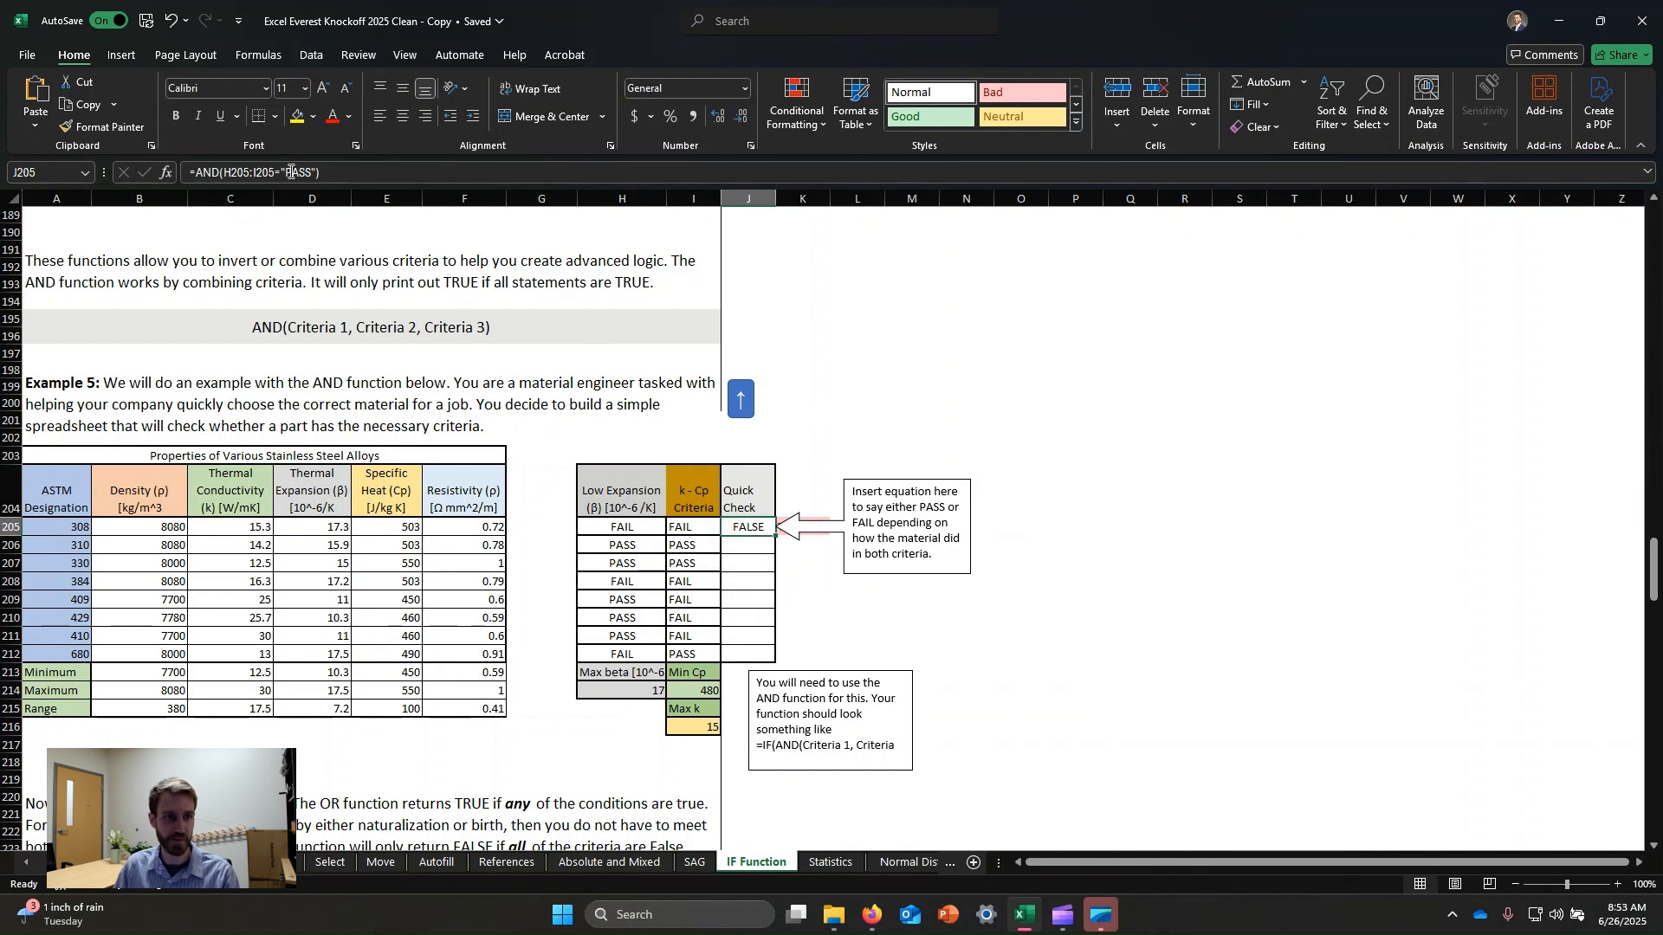
left_click(264, 172)
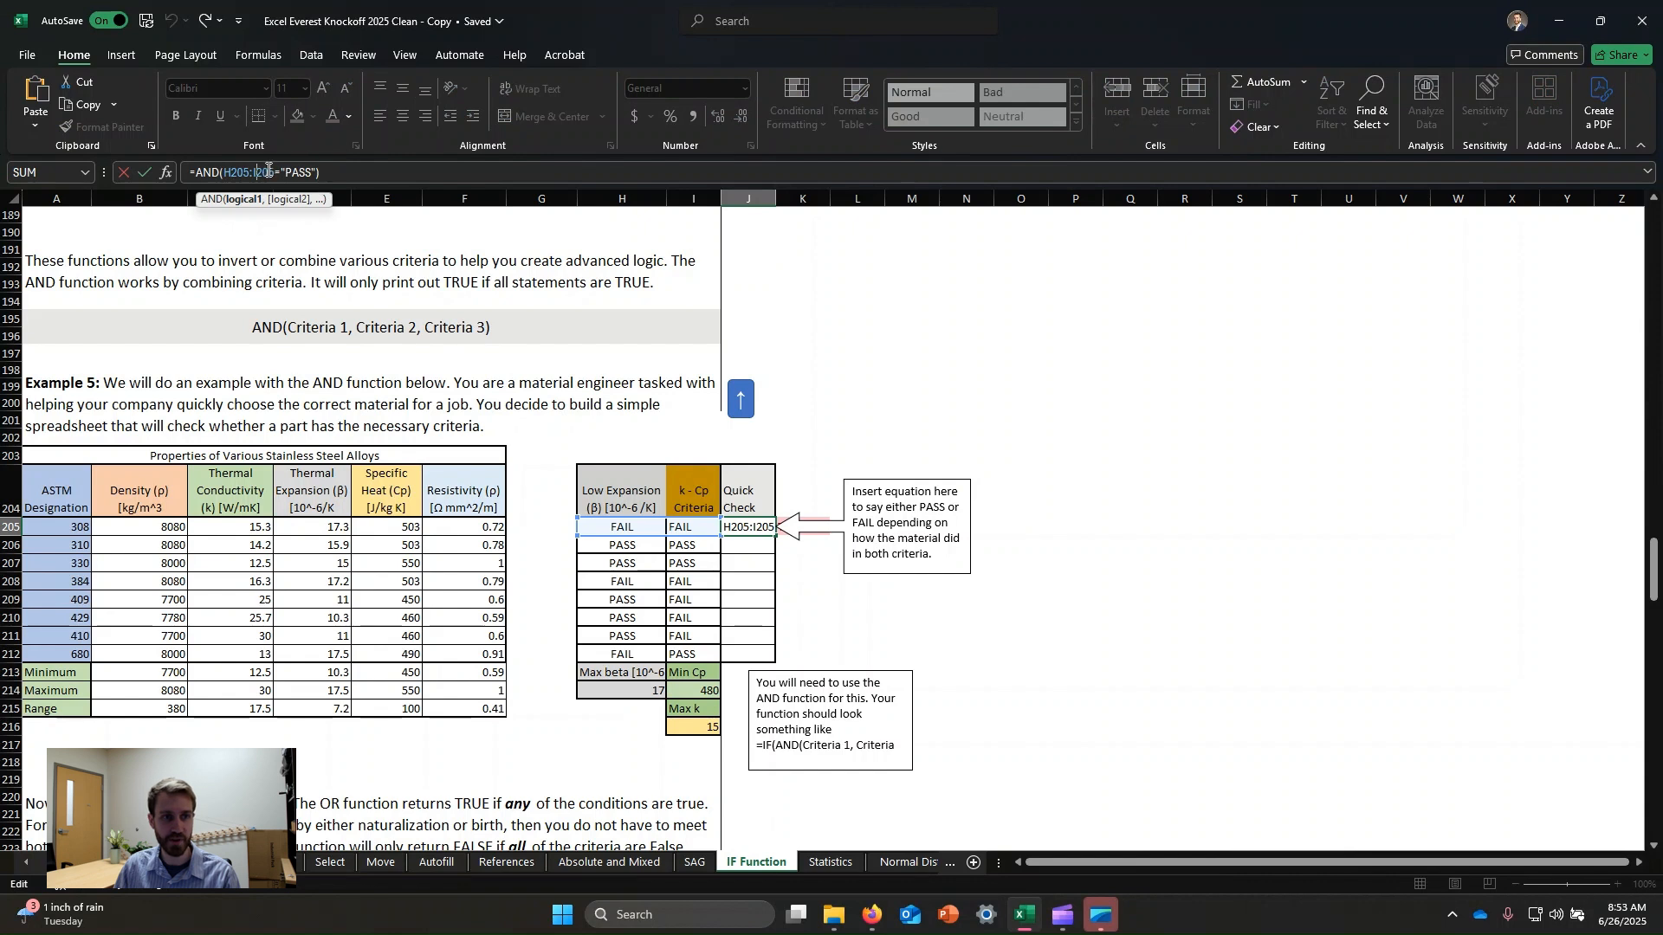
left_click(340, 173)
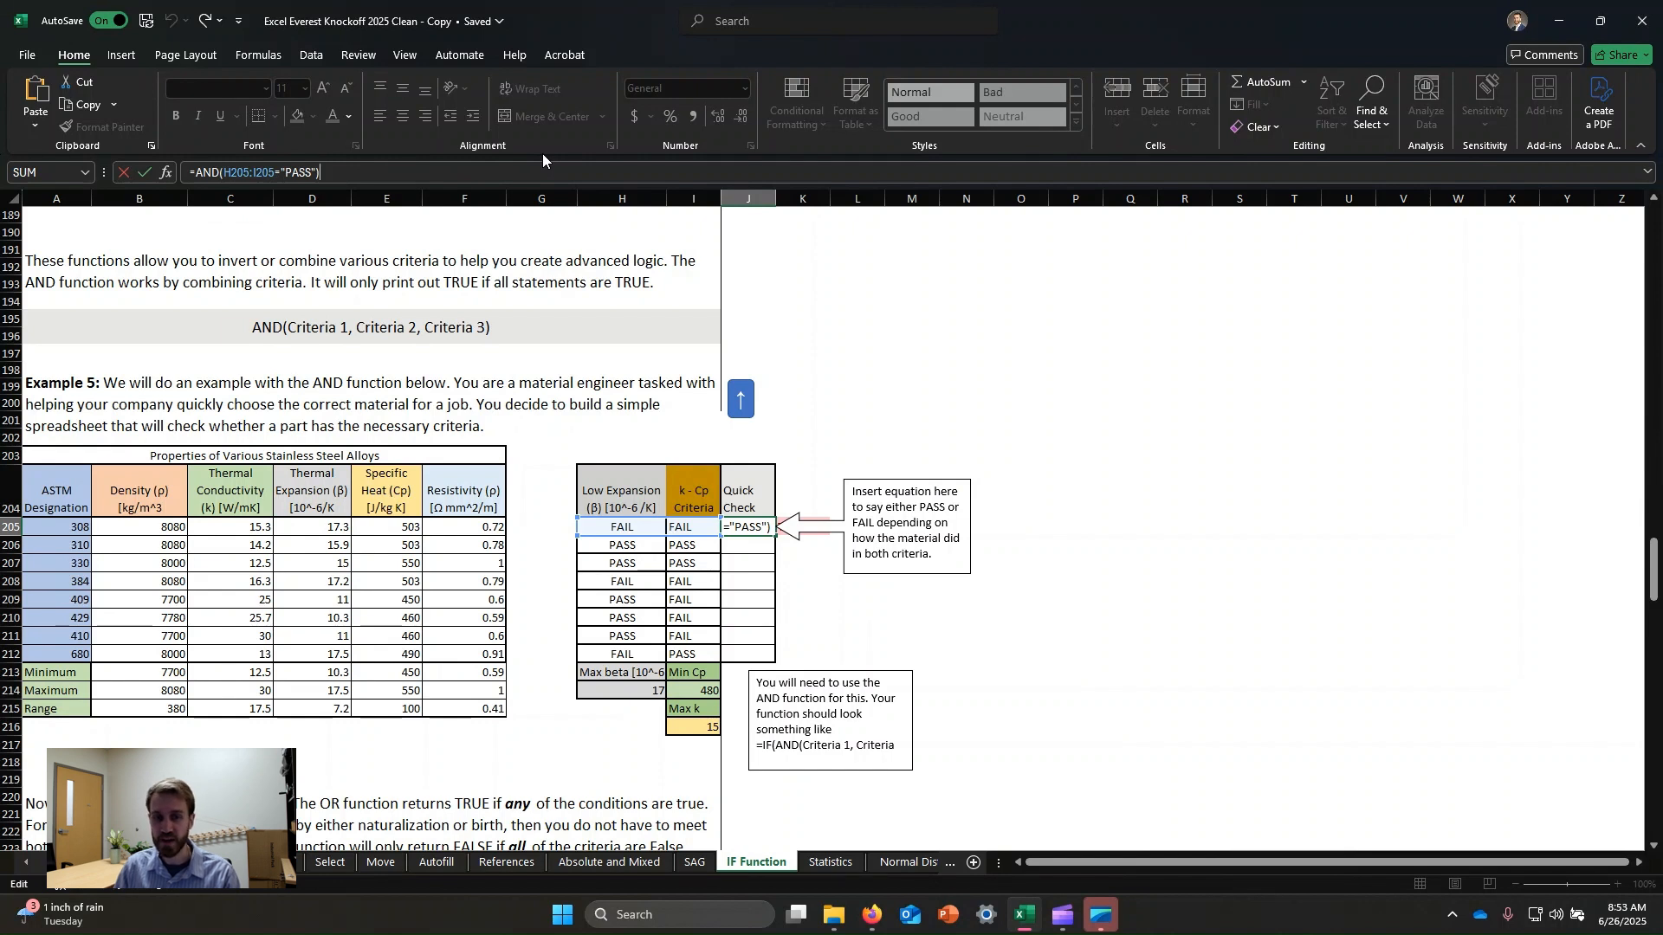
key("Return")
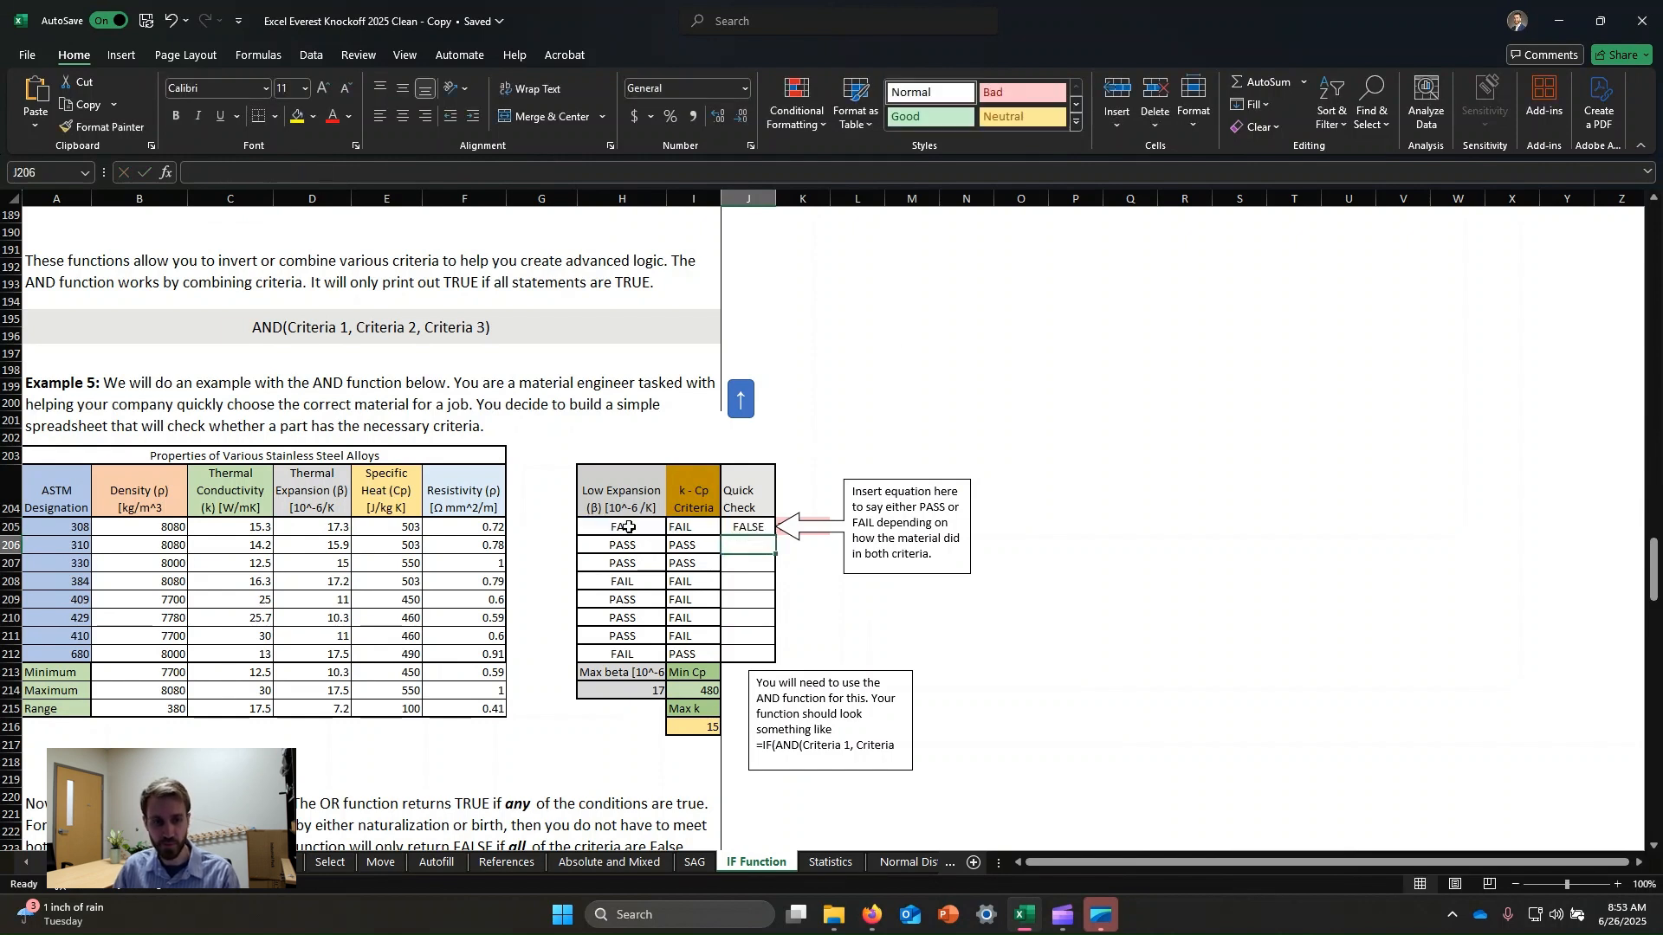
left_click(632, 528)
left_click(696, 526)
left_click(742, 526)
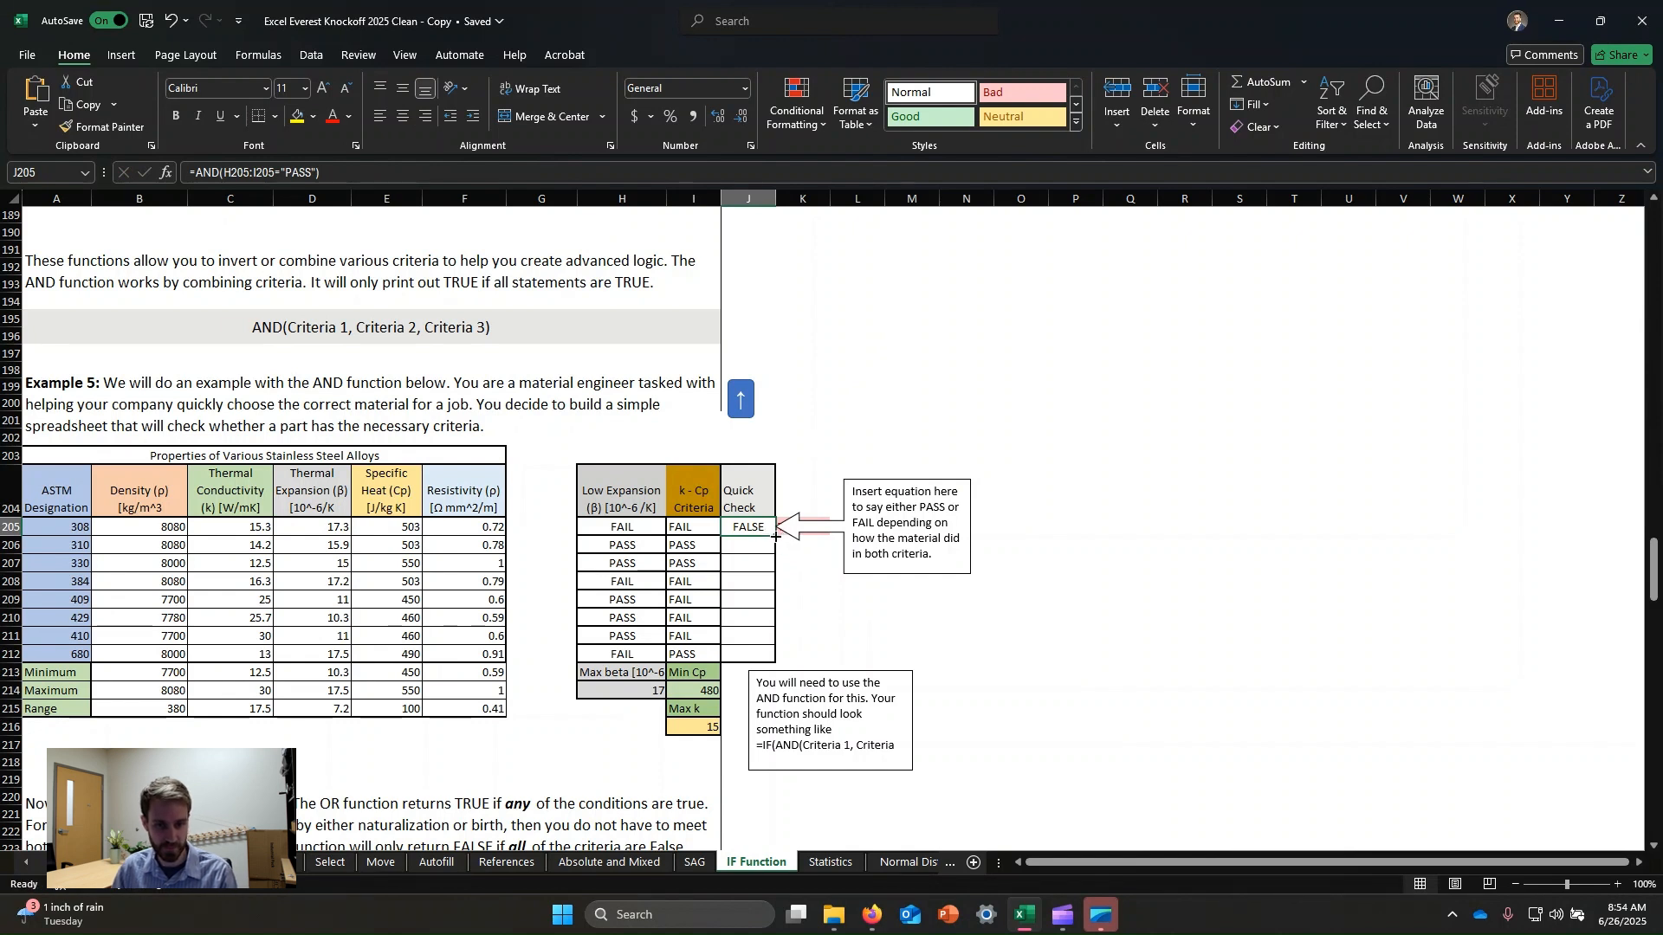
left_click_drag(777, 540, 775, 658)
left_click(1021, 599)
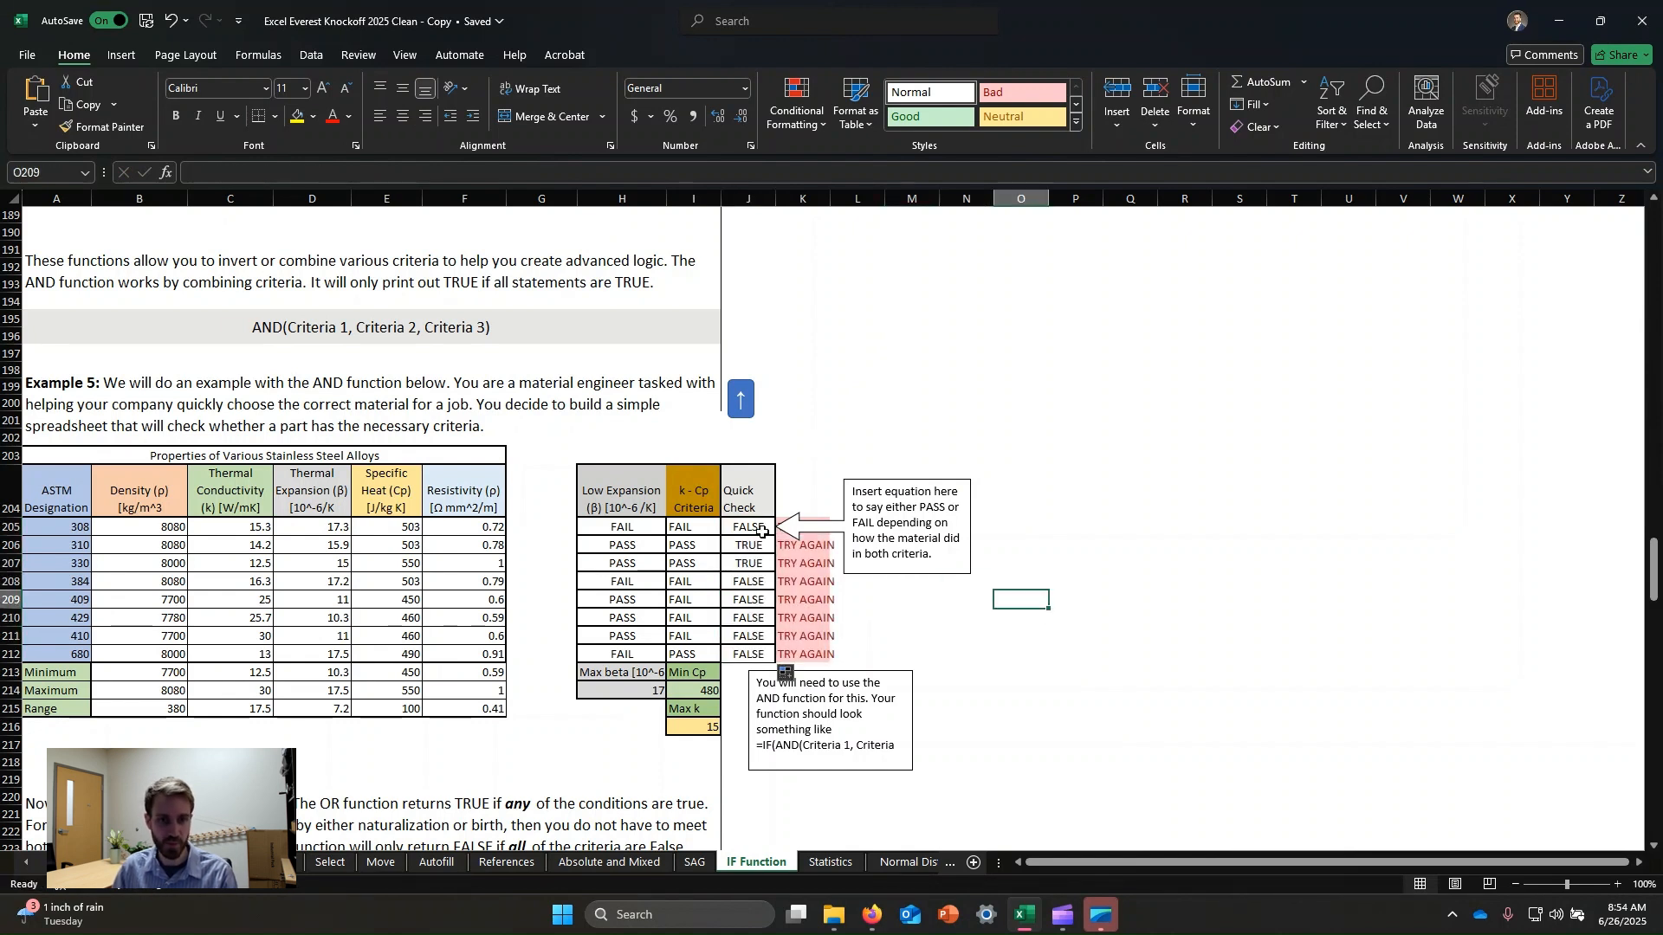
Compare the Low Expansion, k-Cp and Quick Check formulas across several alloy rows.
left_click(743, 618)
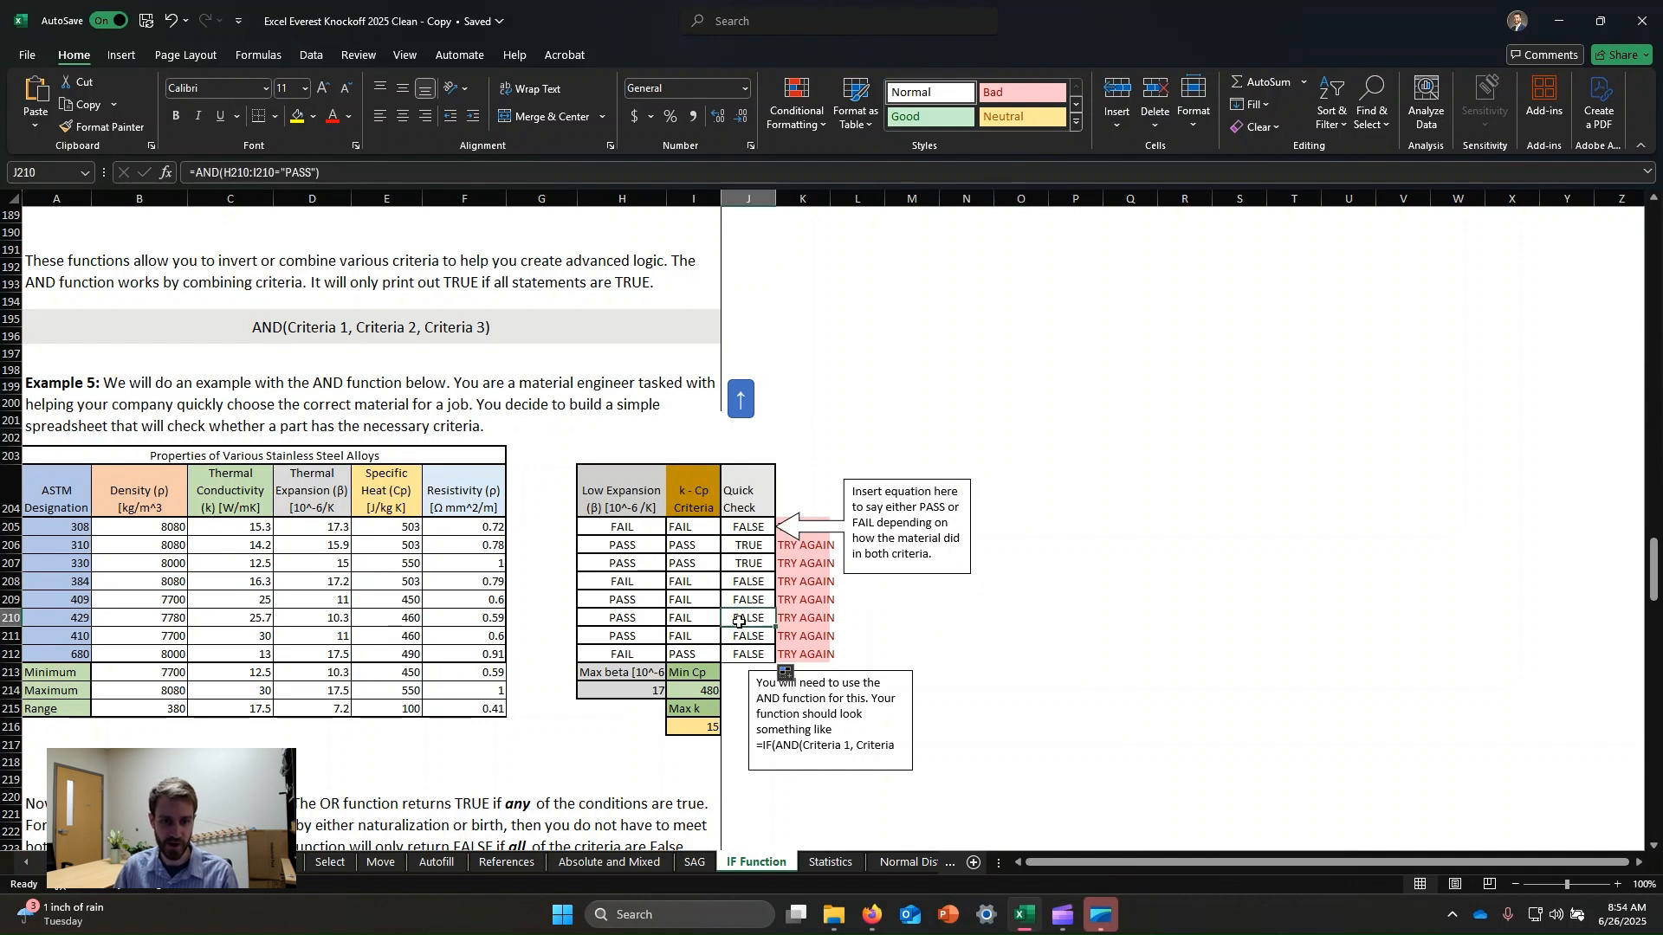
left_click(622, 552)
left_click(687, 558)
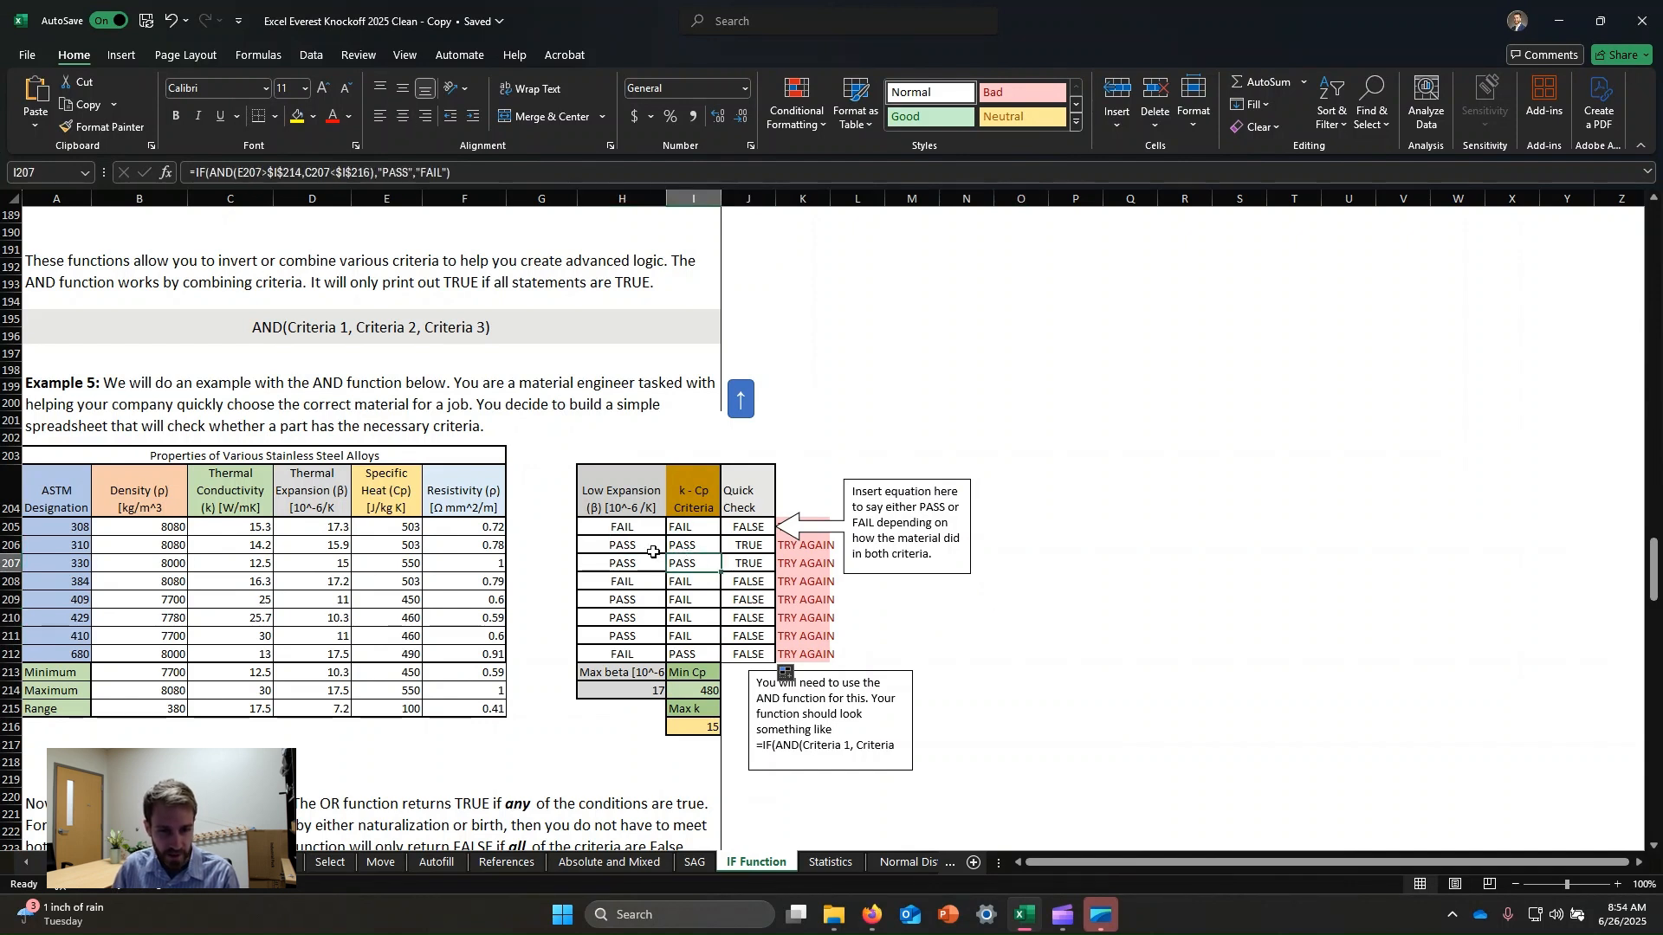
left_click(635, 561)
left_click(746, 562)
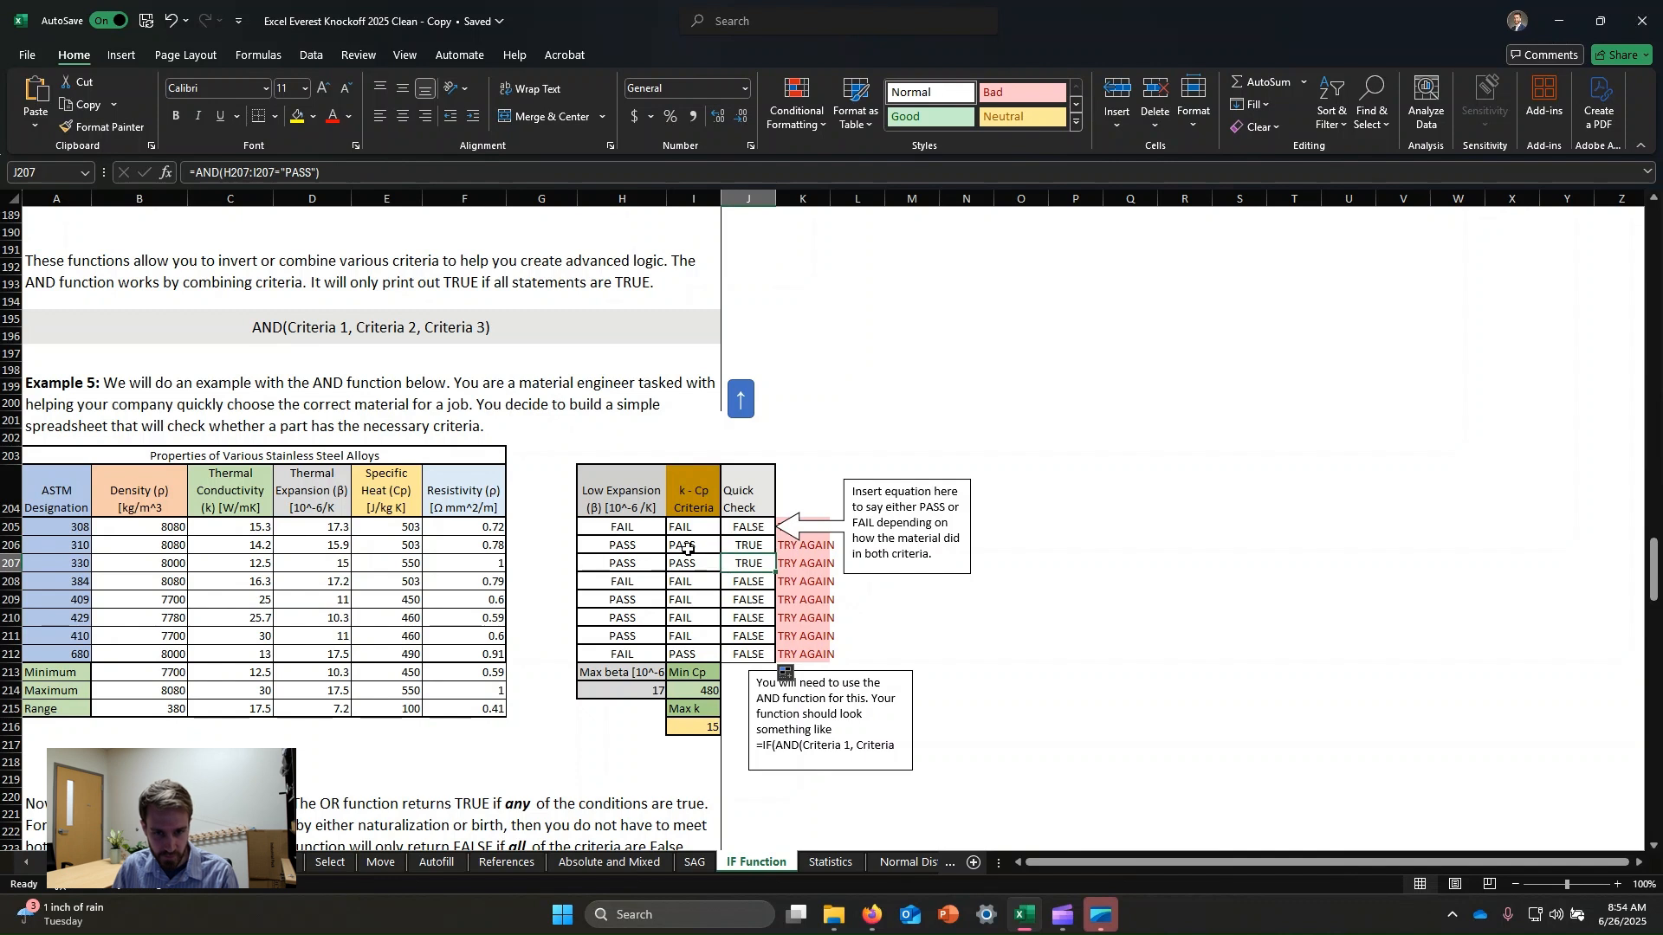
left_click(686, 611)
left_click(632, 603)
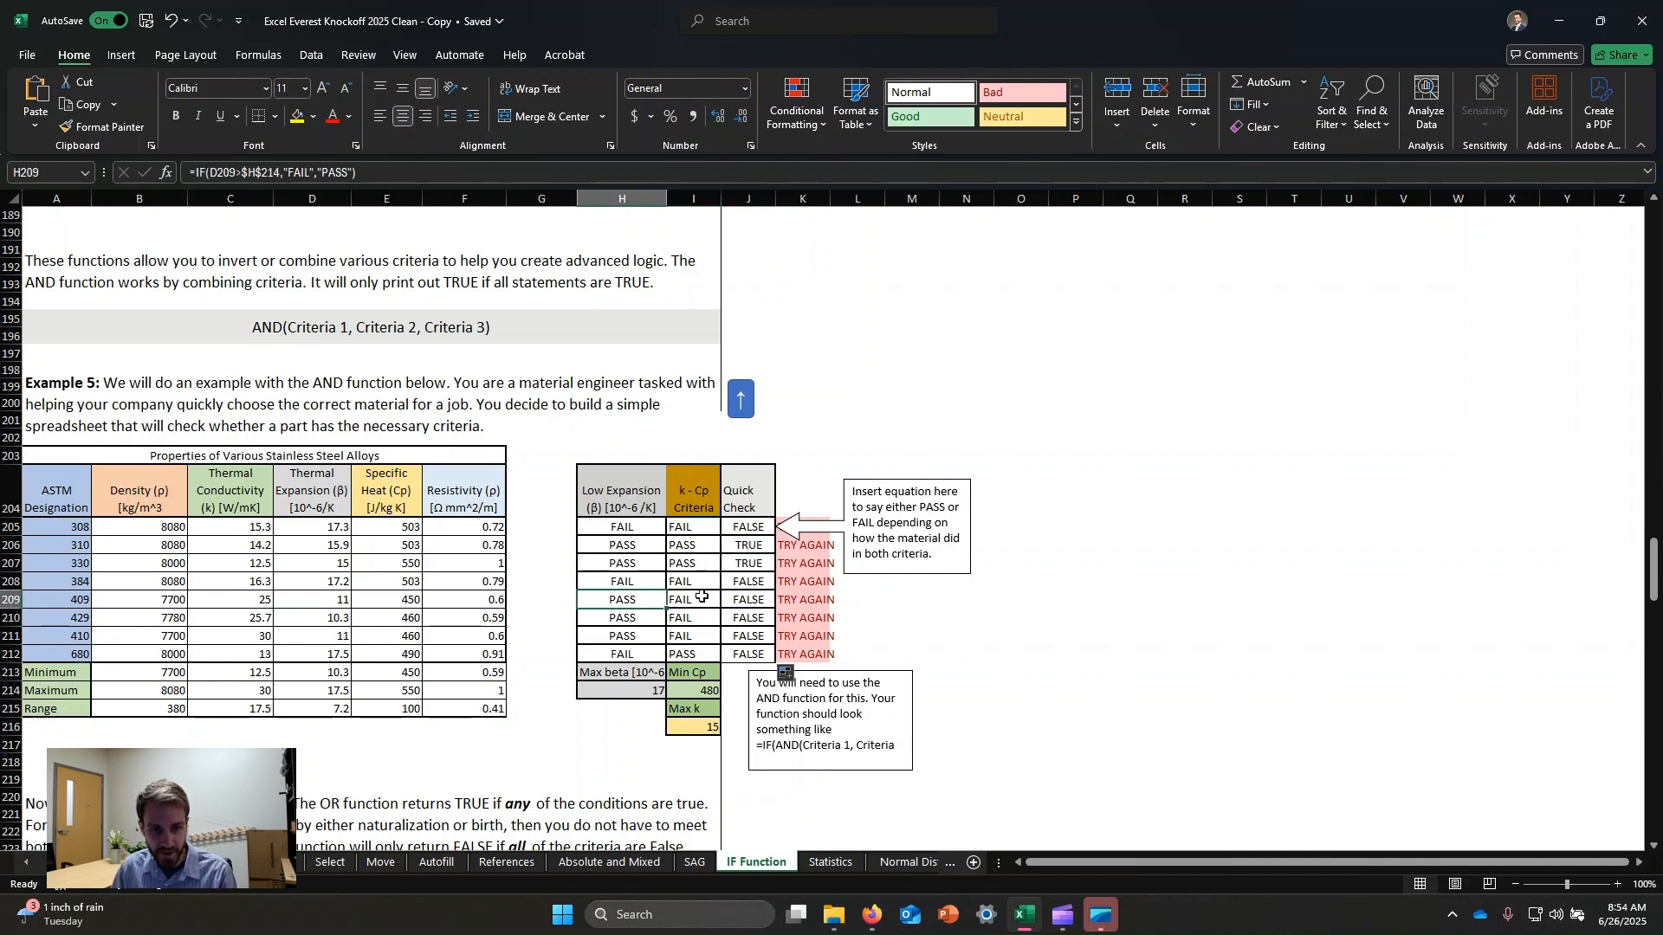
left_click(683, 597)
left_click(743, 597)
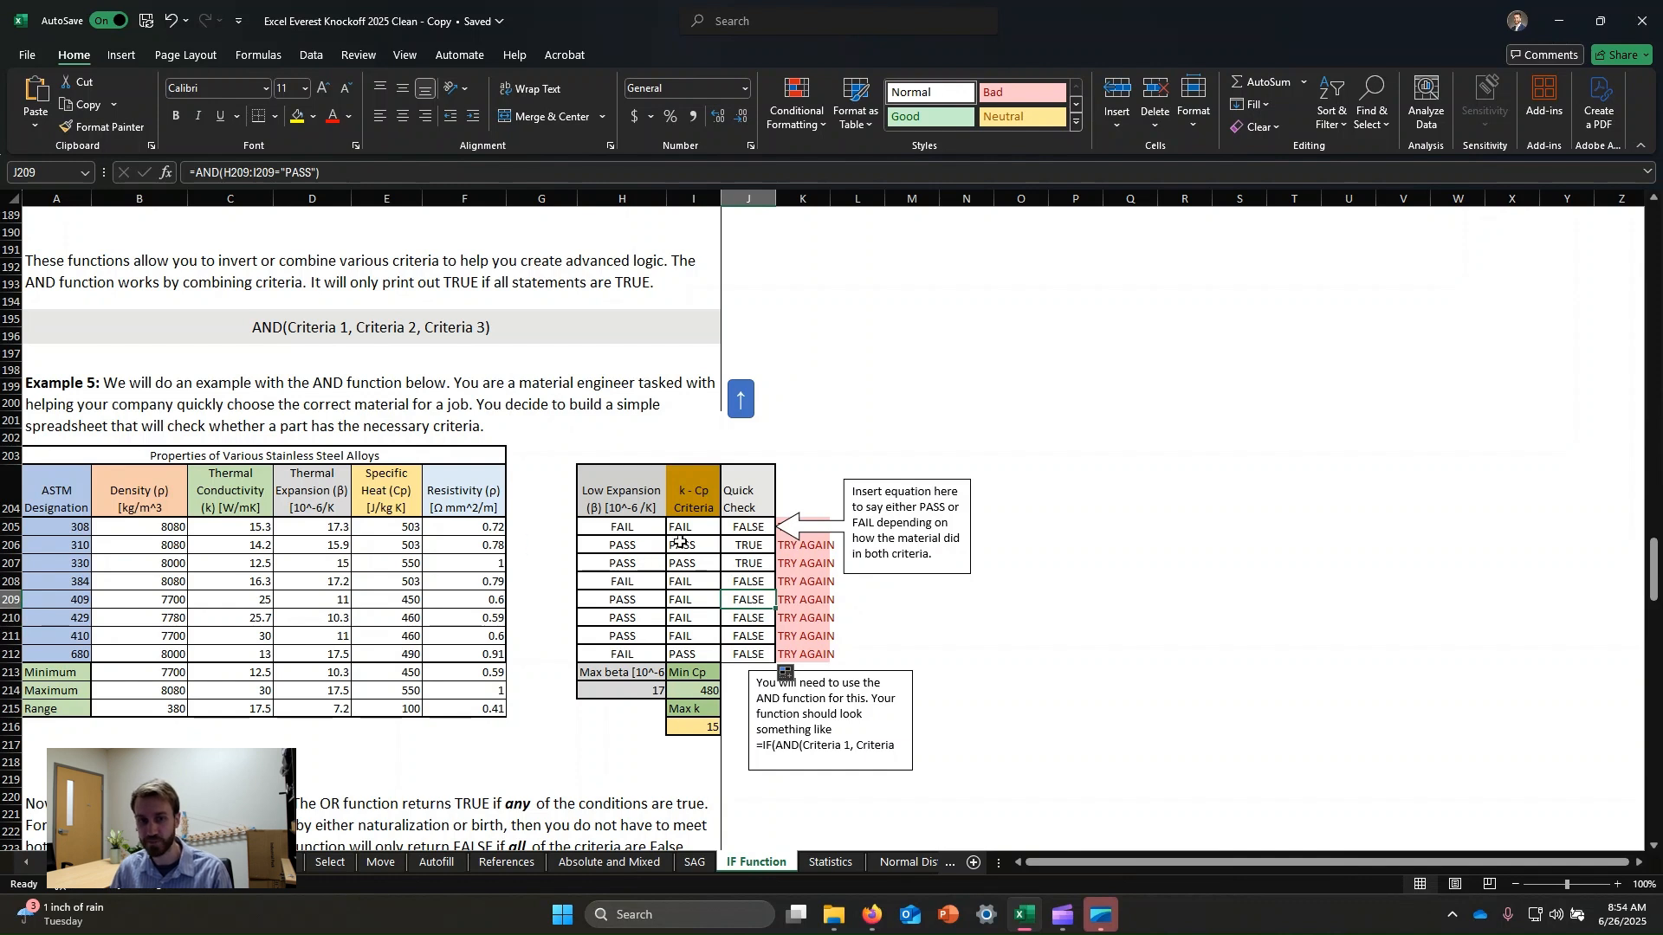
Wrap the first Quick Check AND formula in IF so it returns "PASS" or "FAIL".
left_click(755, 530)
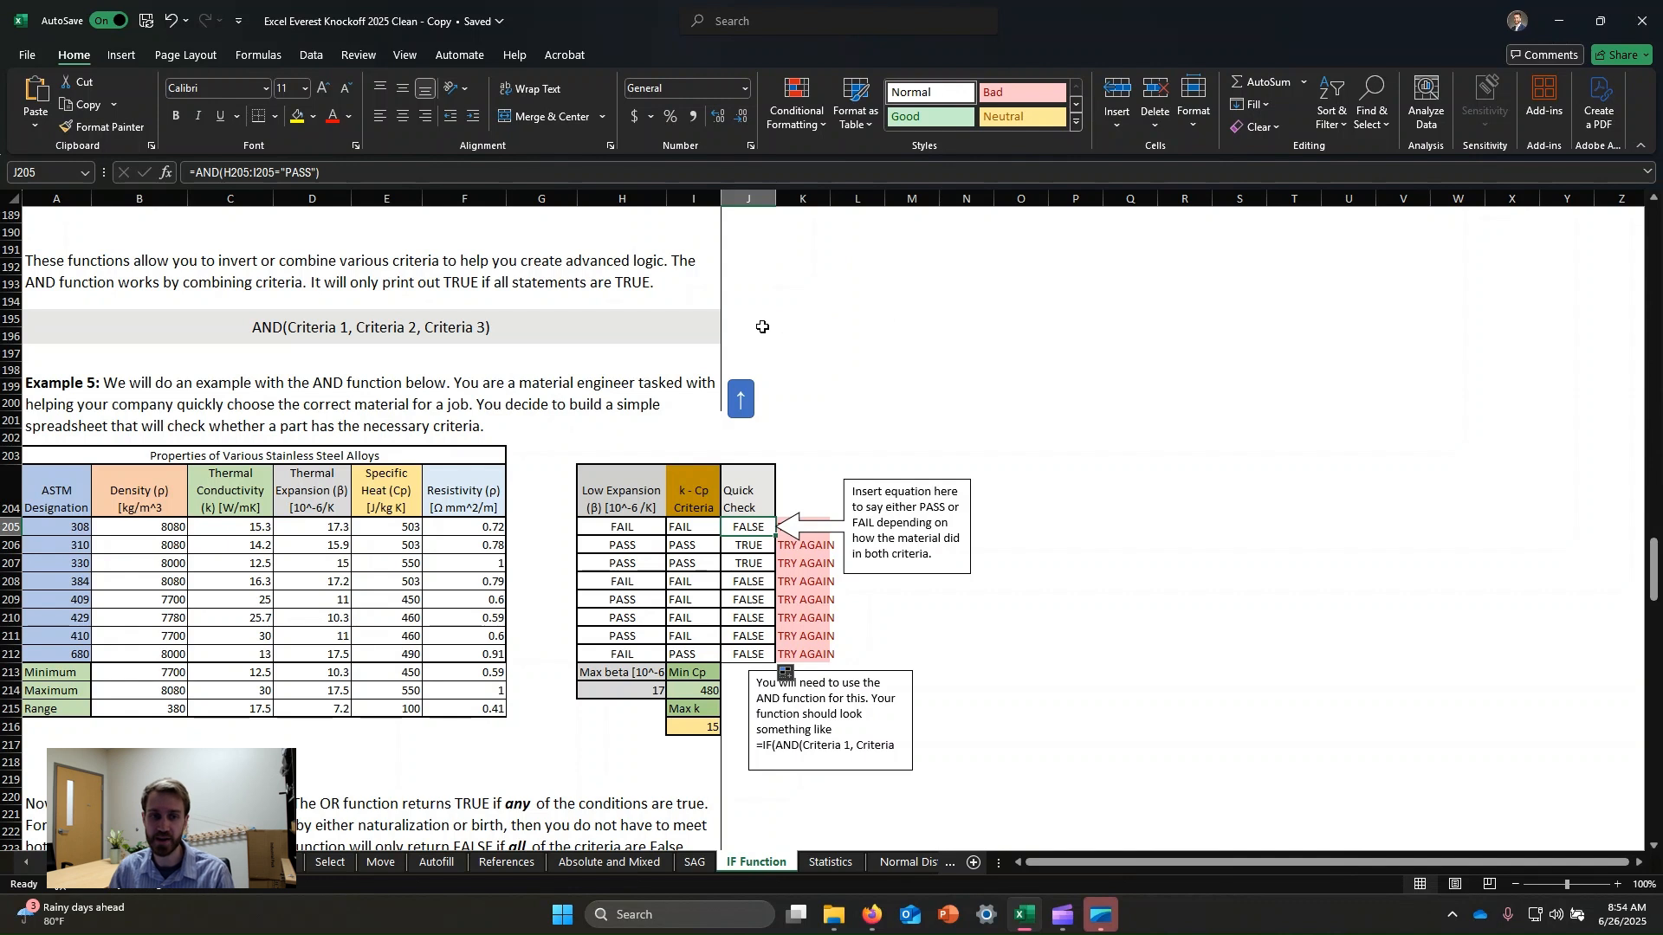
left_click(194, 174)
left_click_drag(194, 174, 335, 171)
left_click(340, 172)
left_click(195, 172)
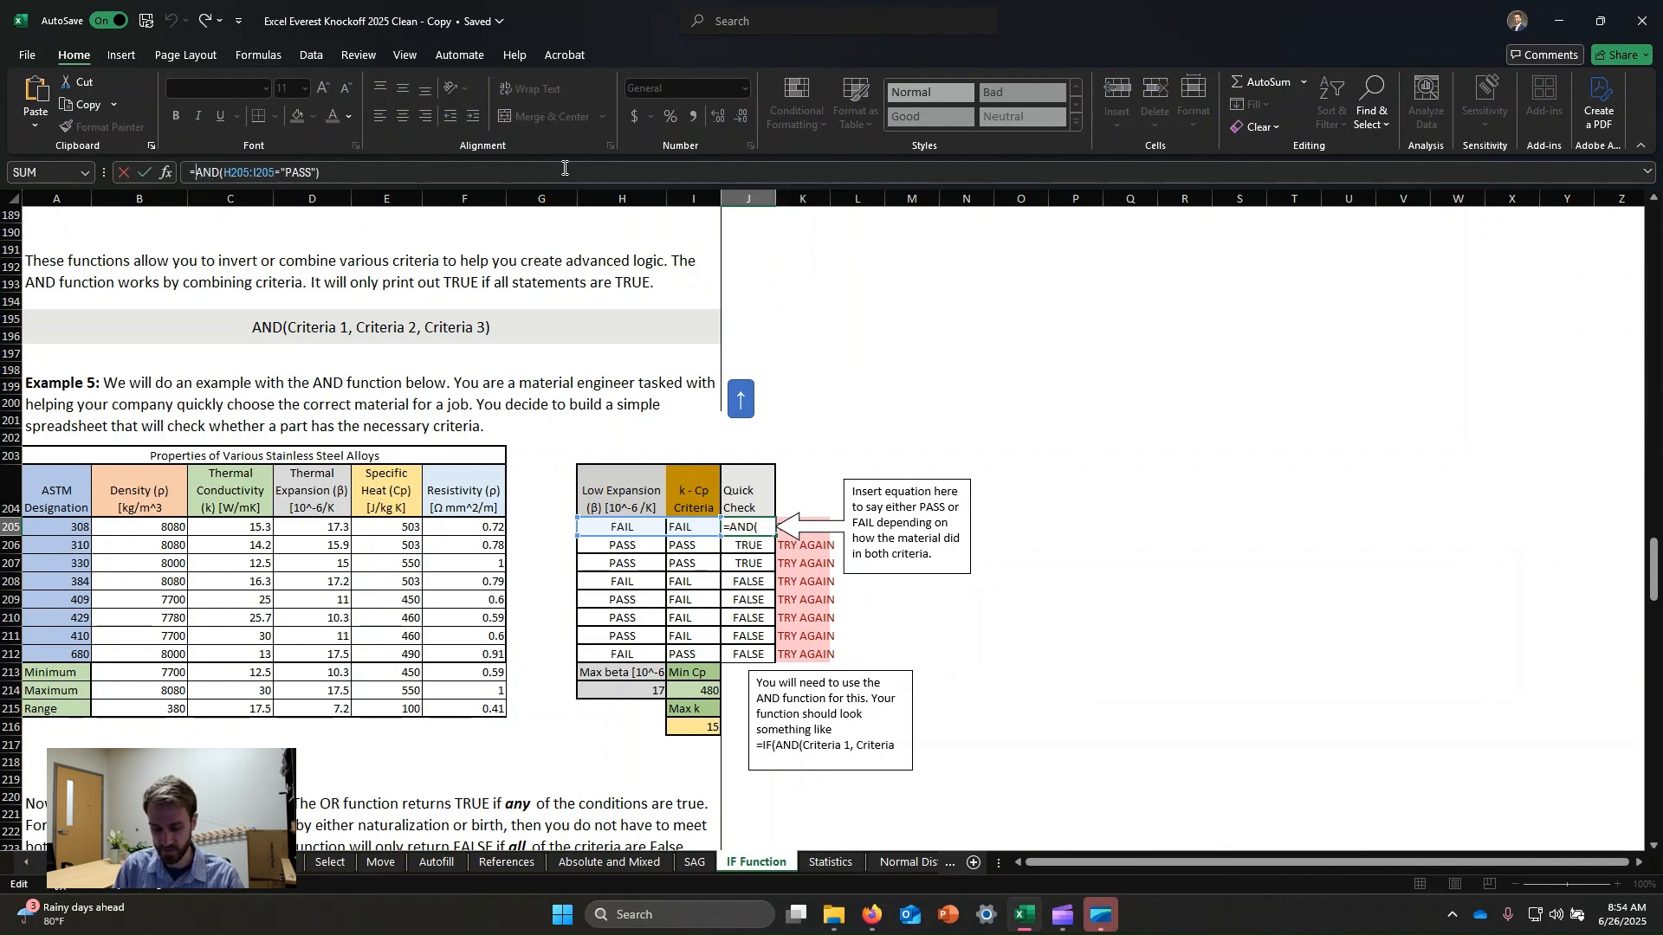
type("IF(")
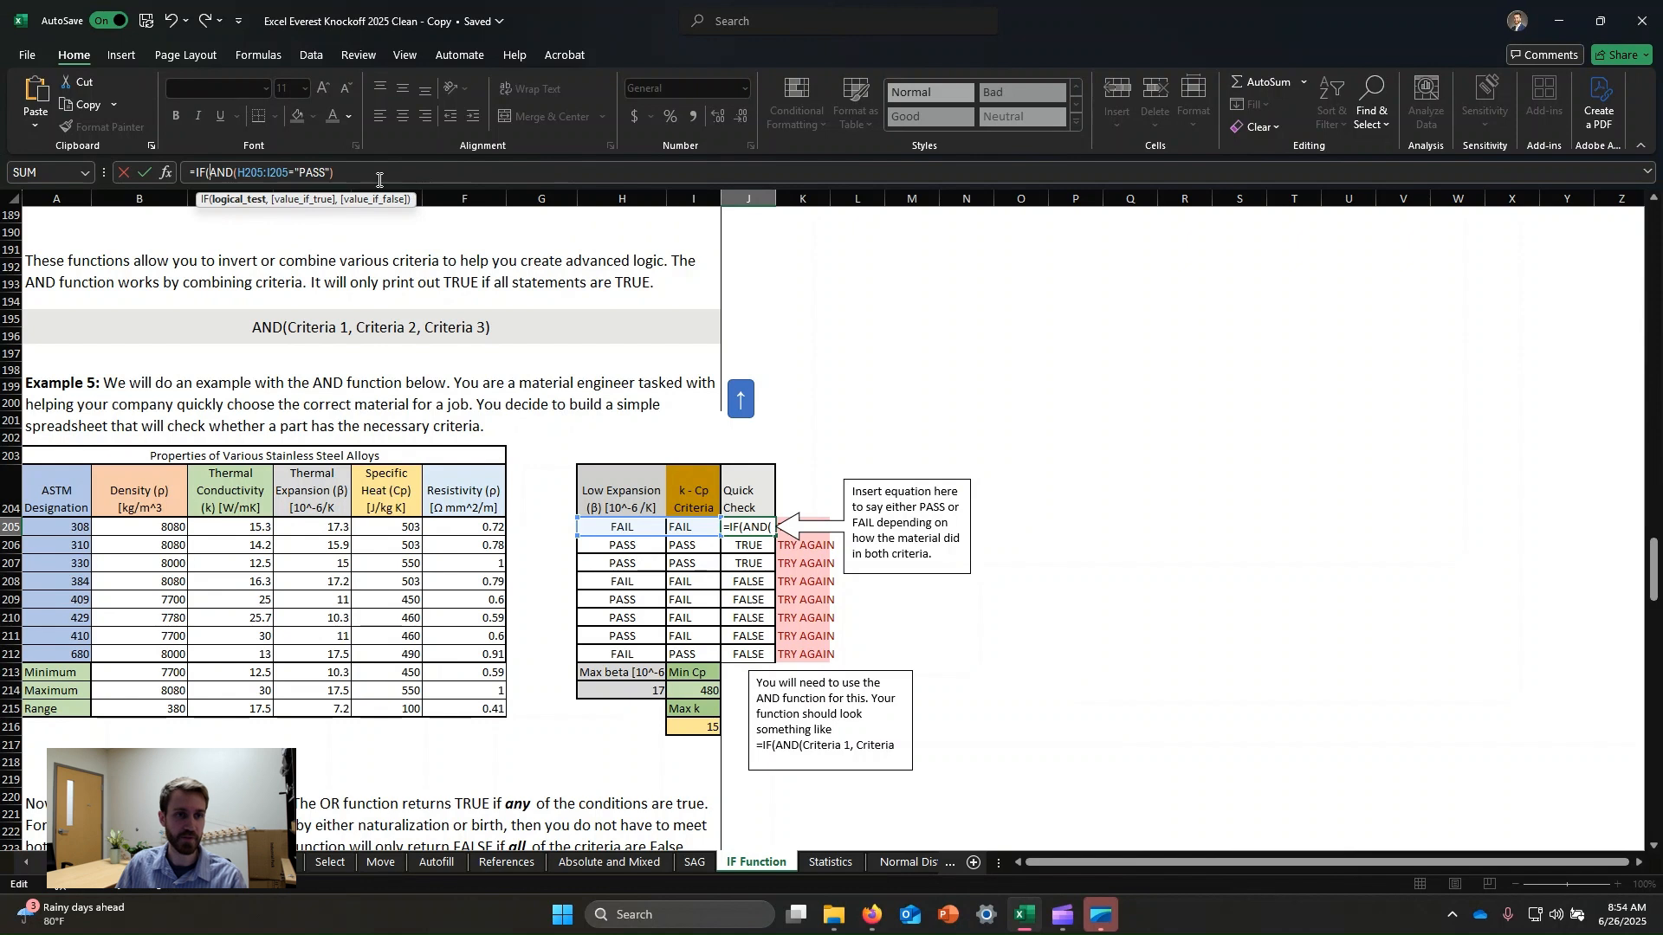
left_click(350, 172)
type(",")
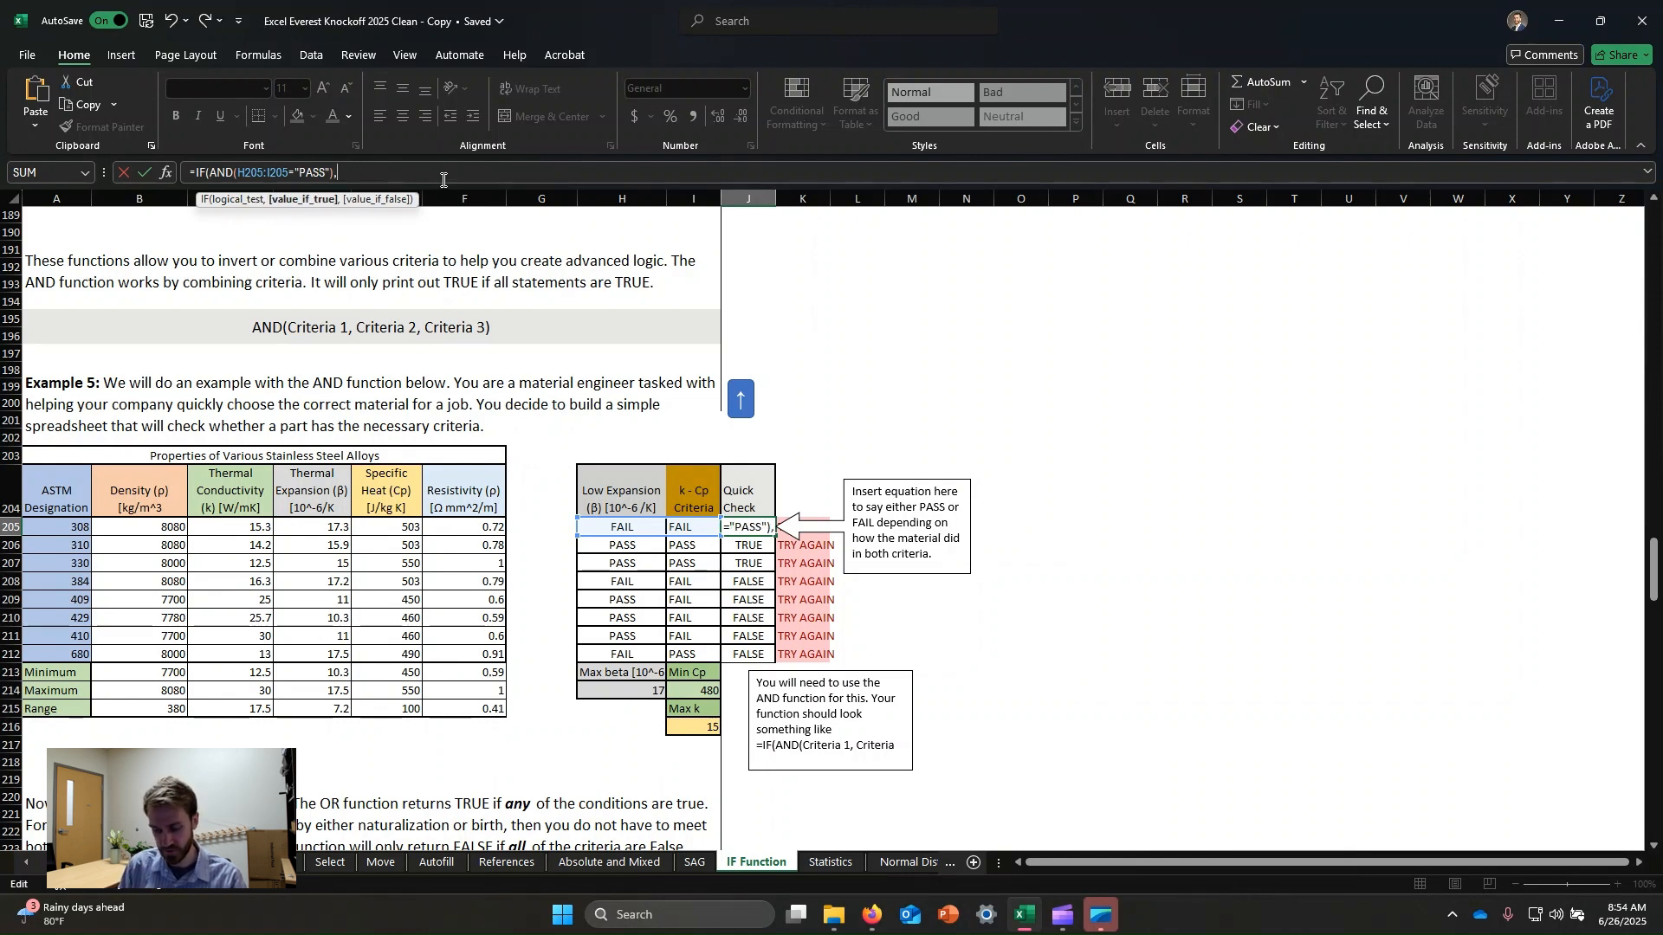
type("\"PASS\"")
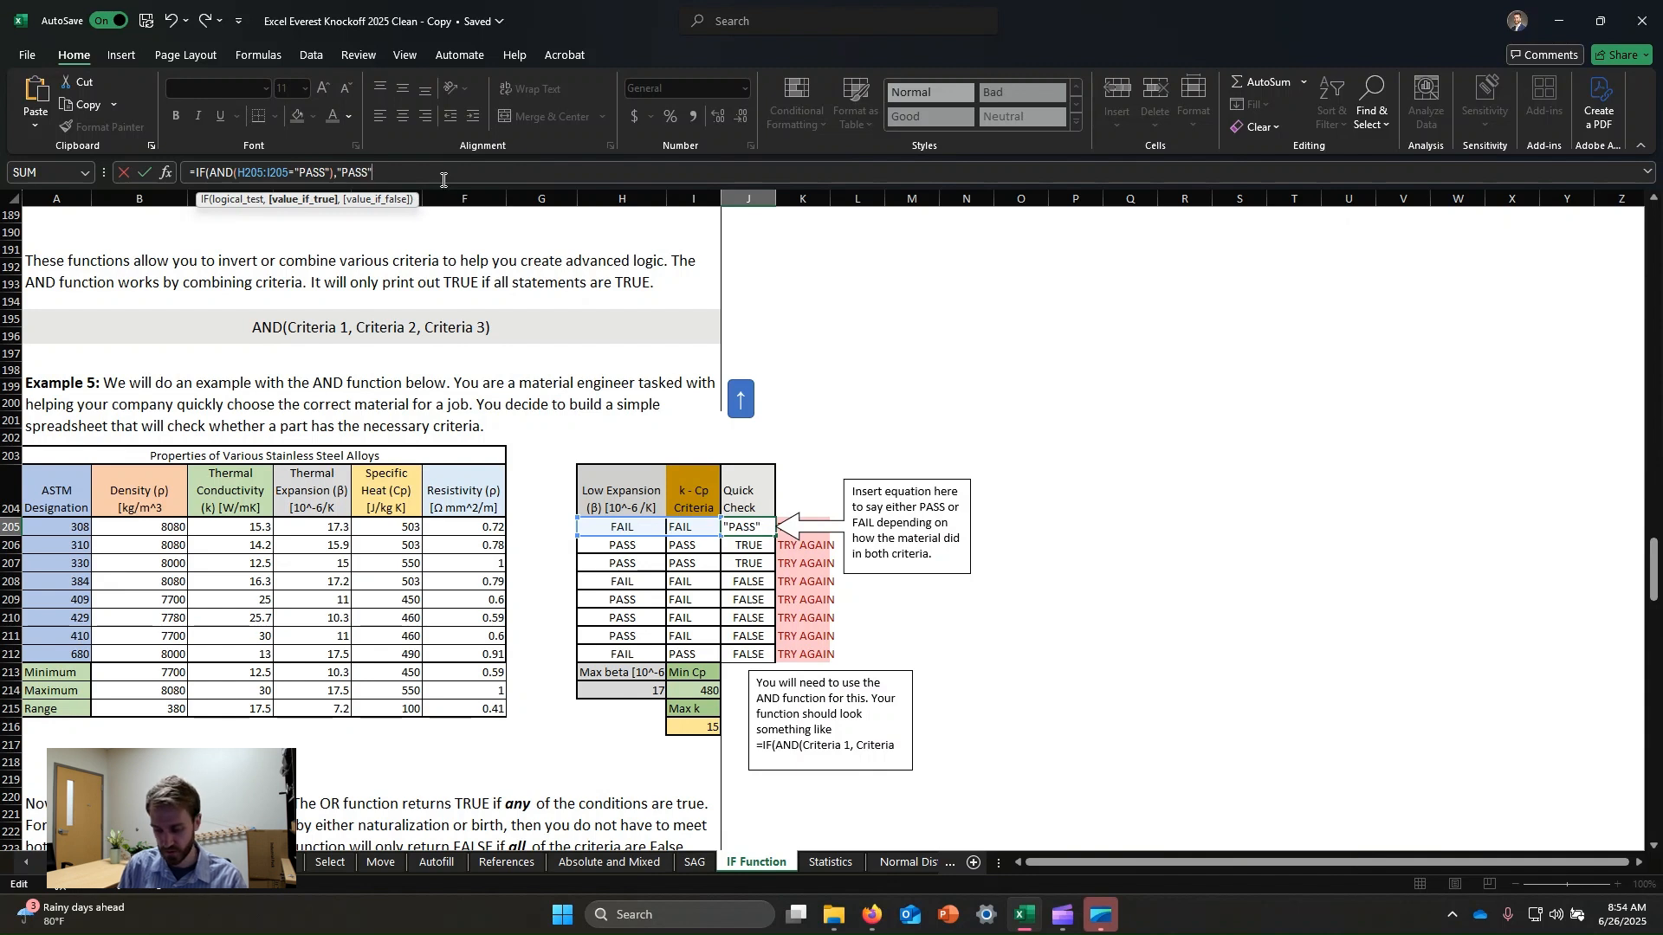
type(",\"FAIL")
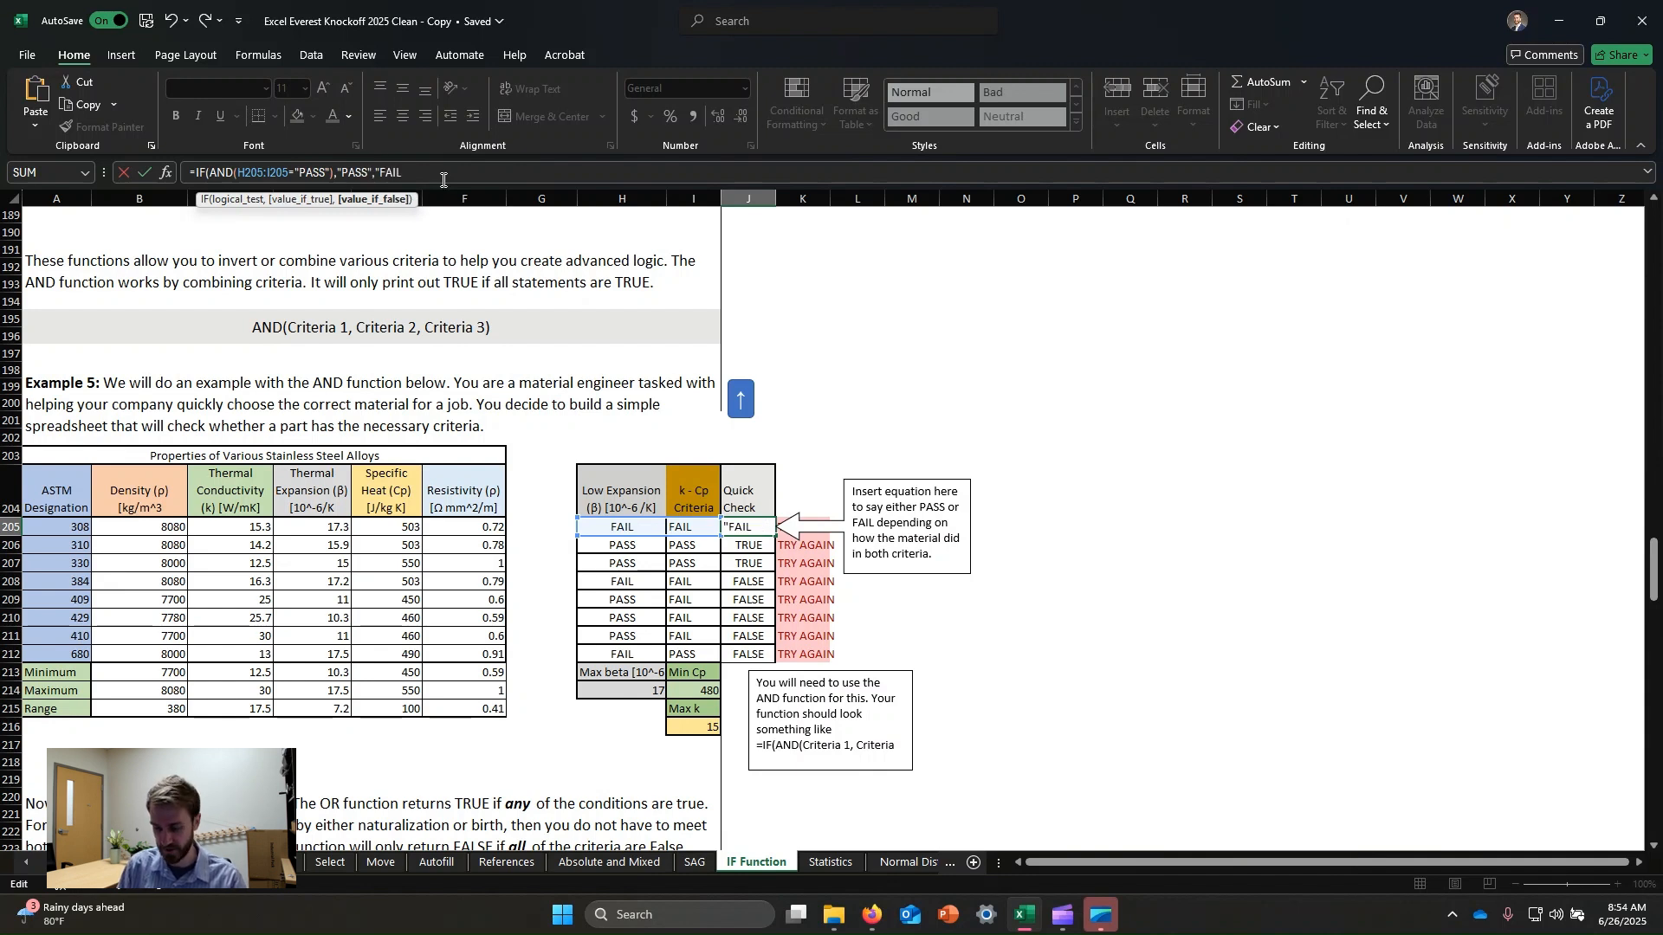
type("\")")
key("Return")
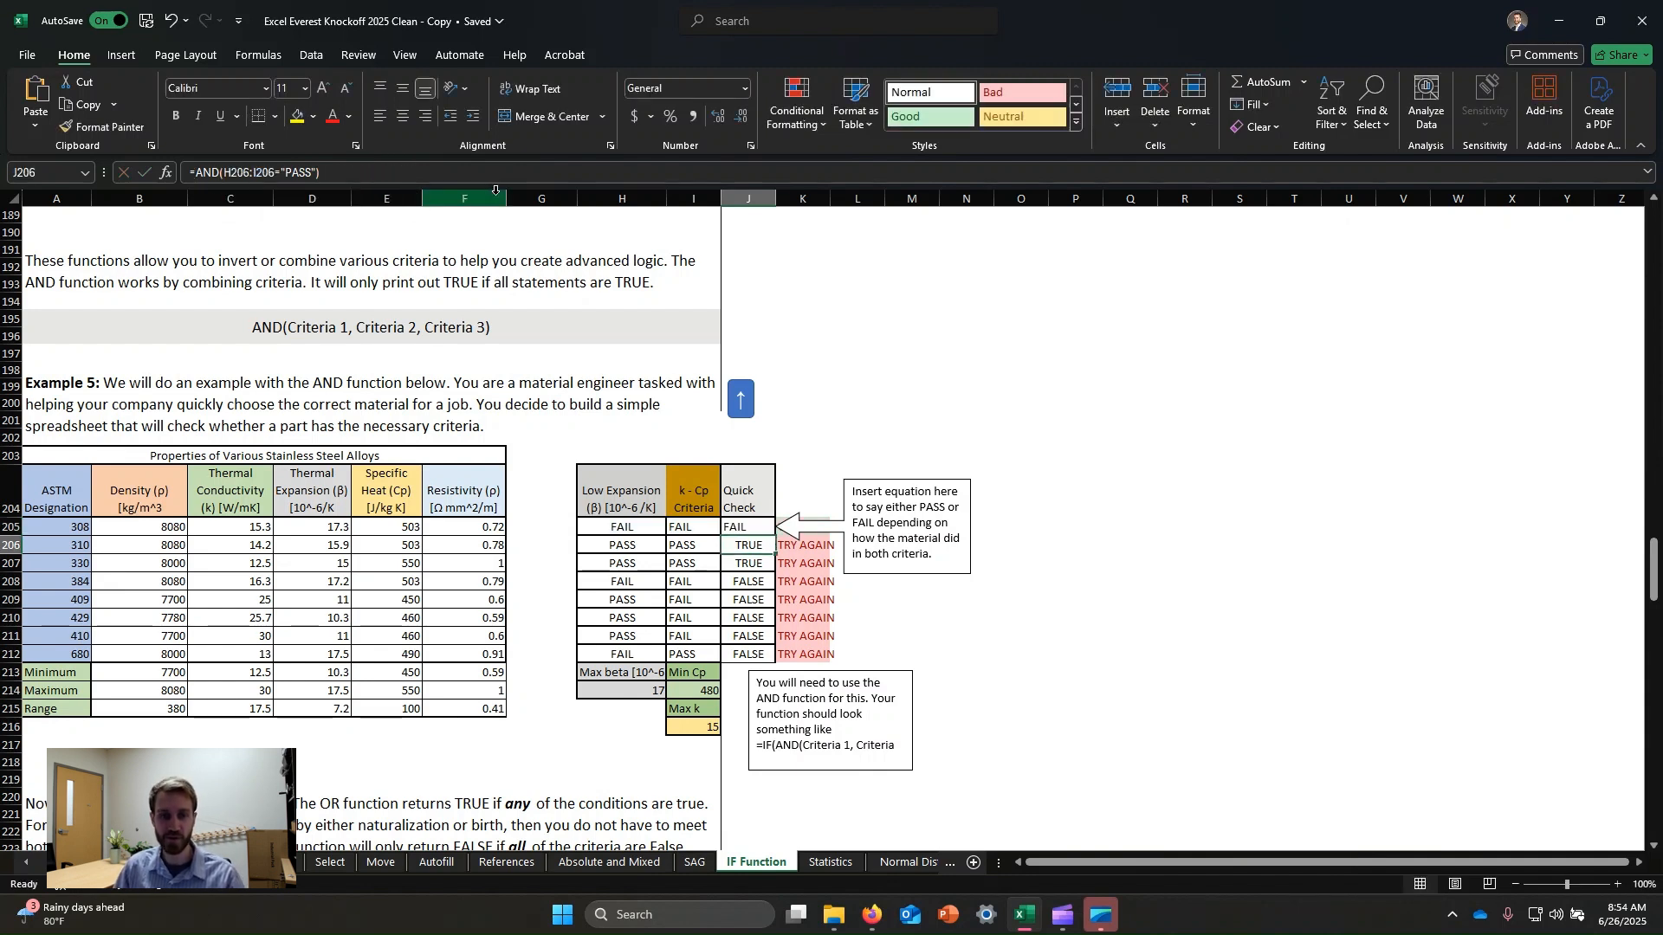
Fill the IF(AND) Quick Check formula down through the 680 alloy row.
left_click(740, 529)
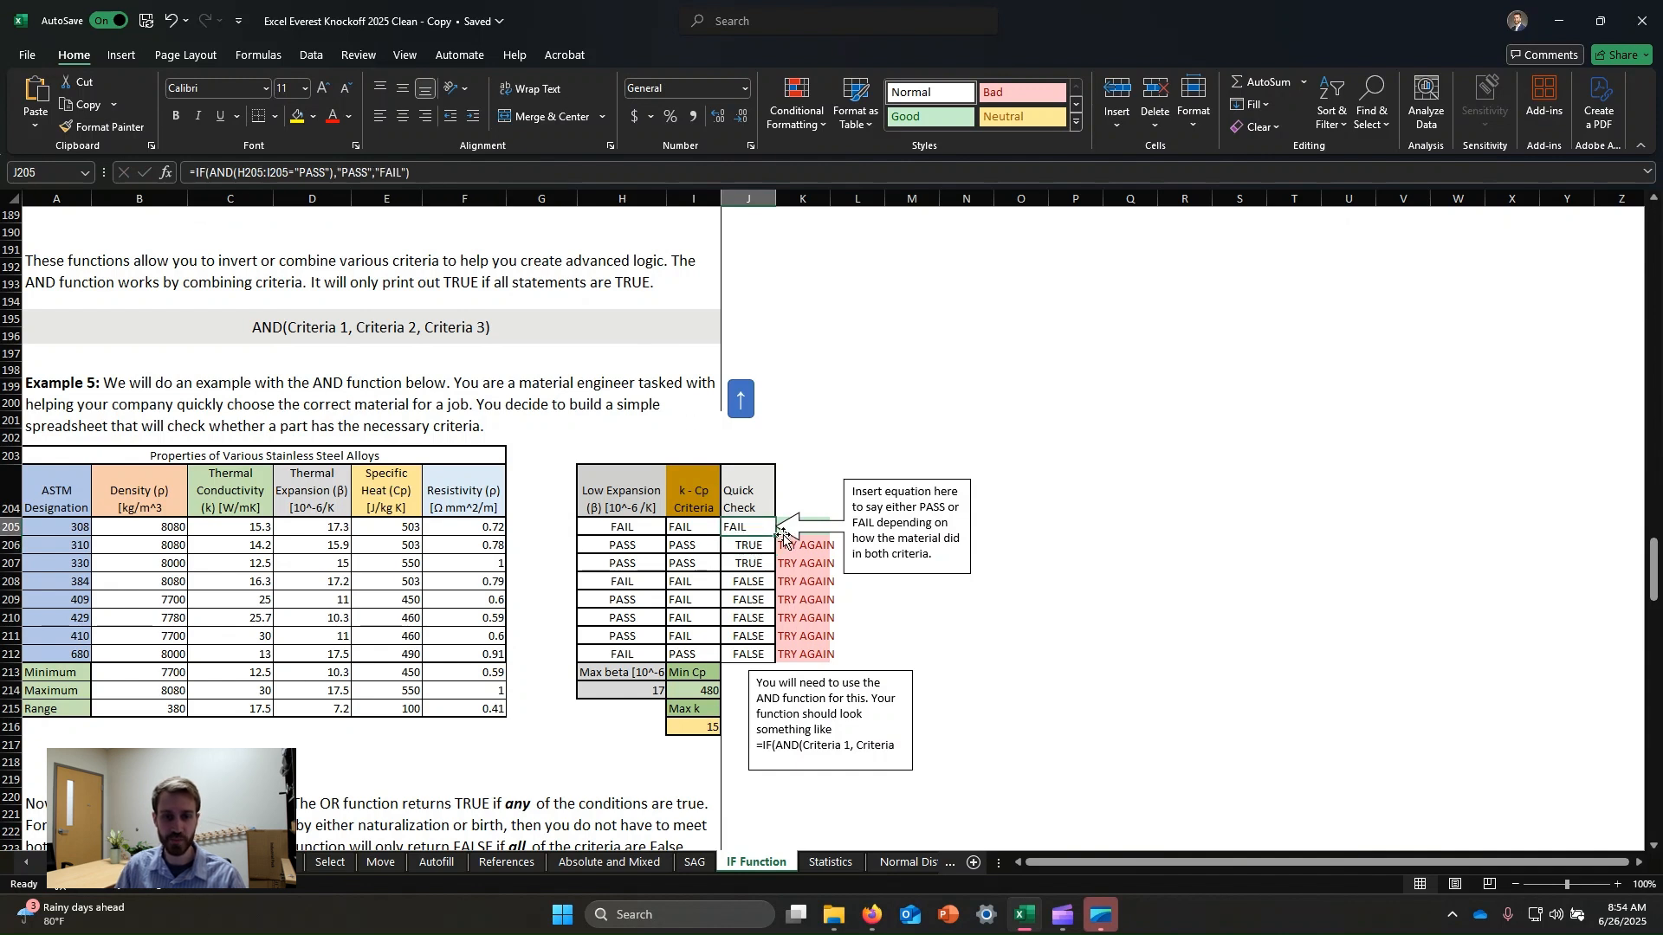
left_click_drag(776, 535, 762, 637)
left_click(911, 369)
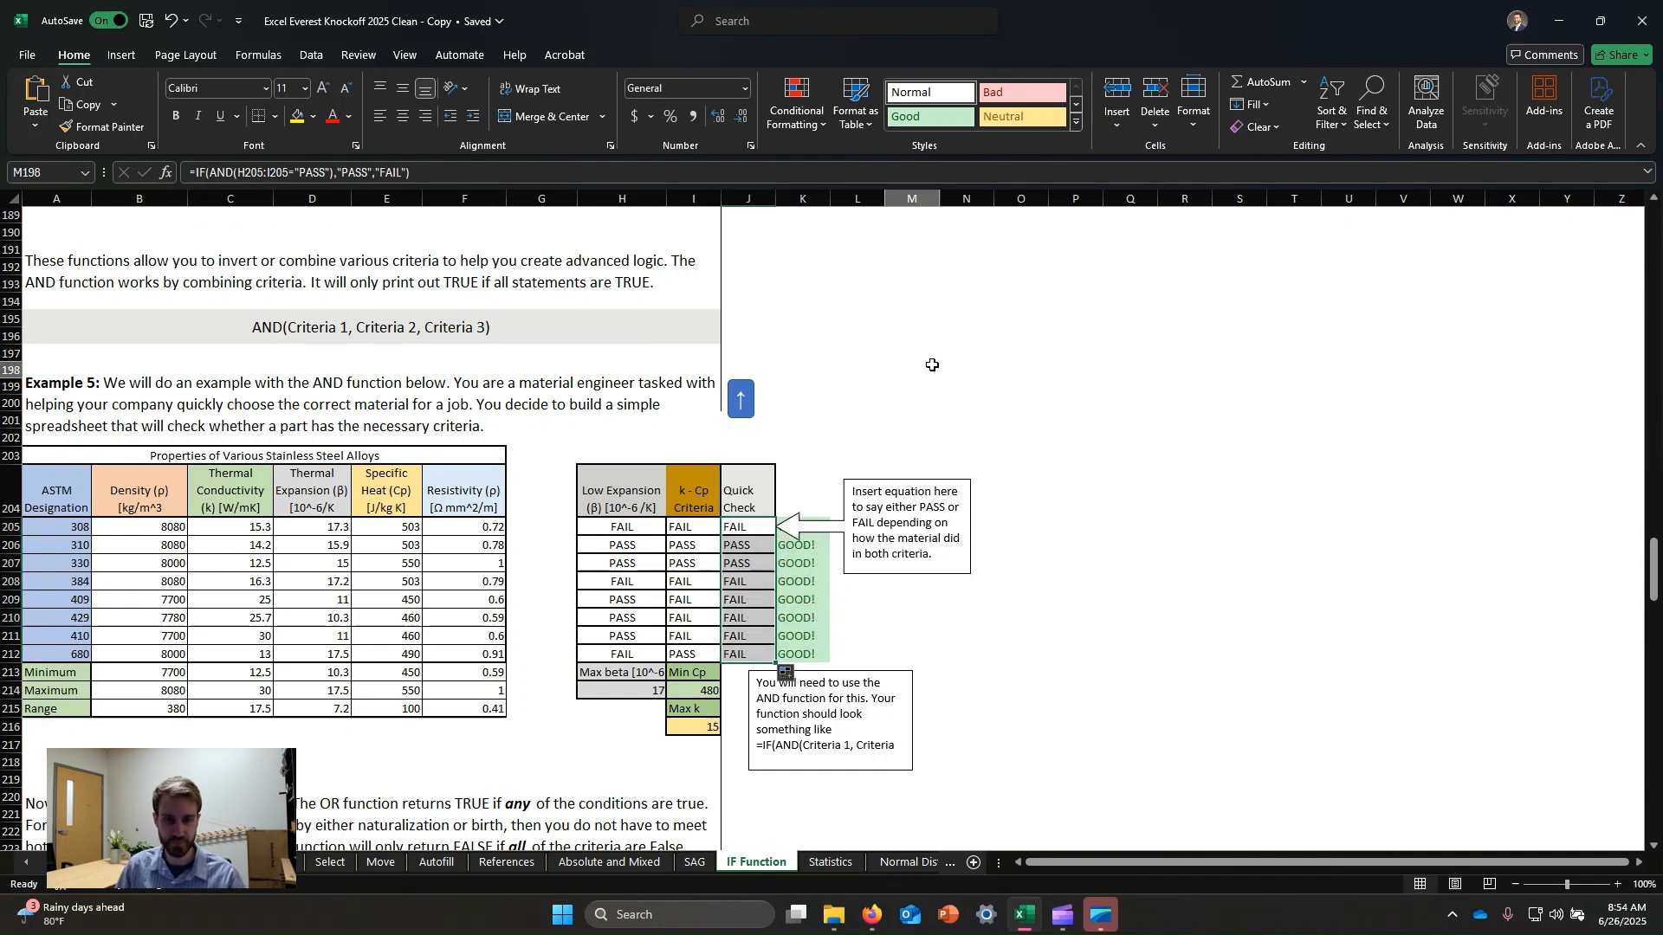
left_click(748, 565)
left_click_drag(738, 606, 735, 621)
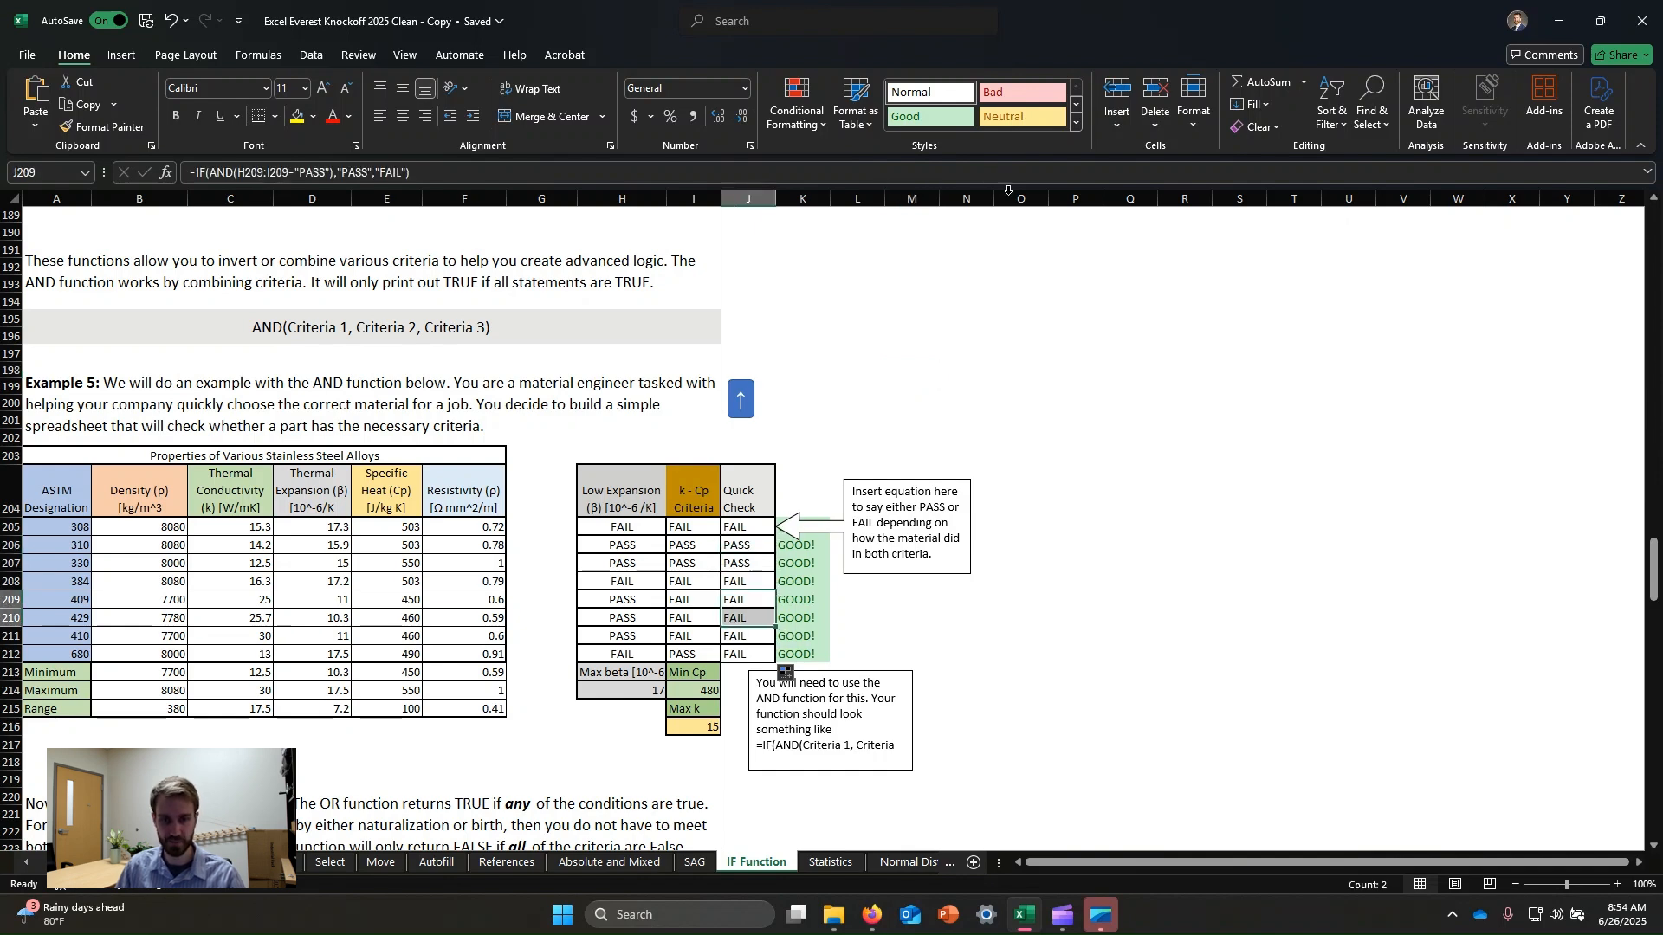
left_click(1029, 298)
Enter =OR(D236>=600,E236>=2,F236>=90) in John Doe's Calc Ready cell for Example 6.
scroll(570, 440, "down", 4)
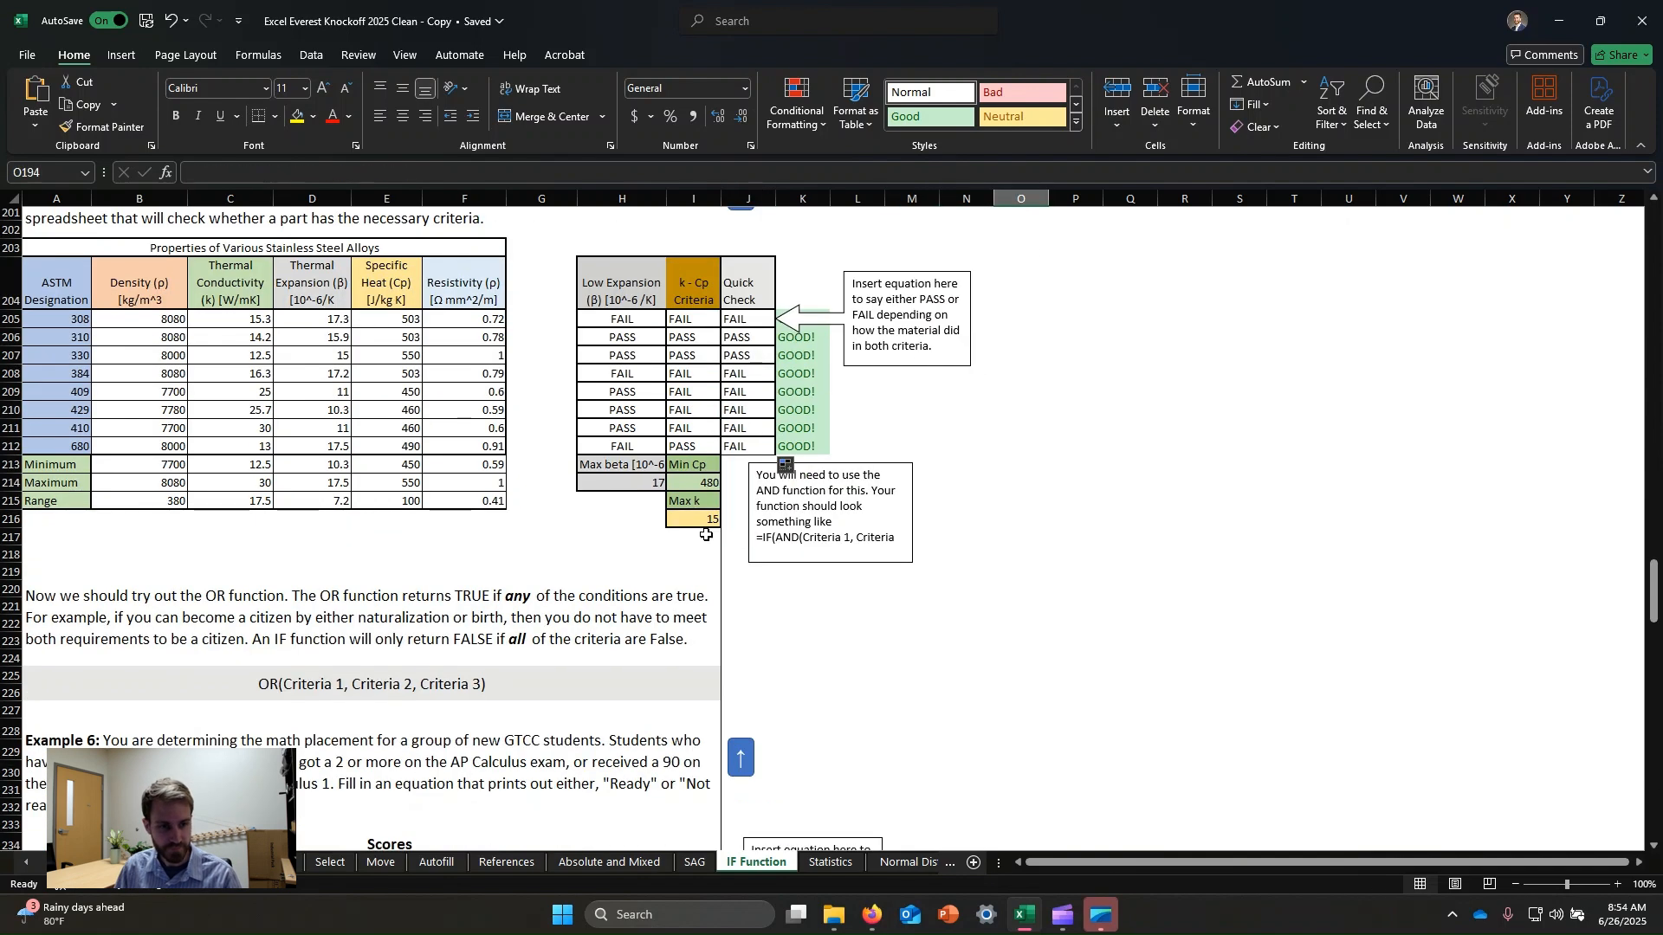
scroll(569, 440, "down", 3)
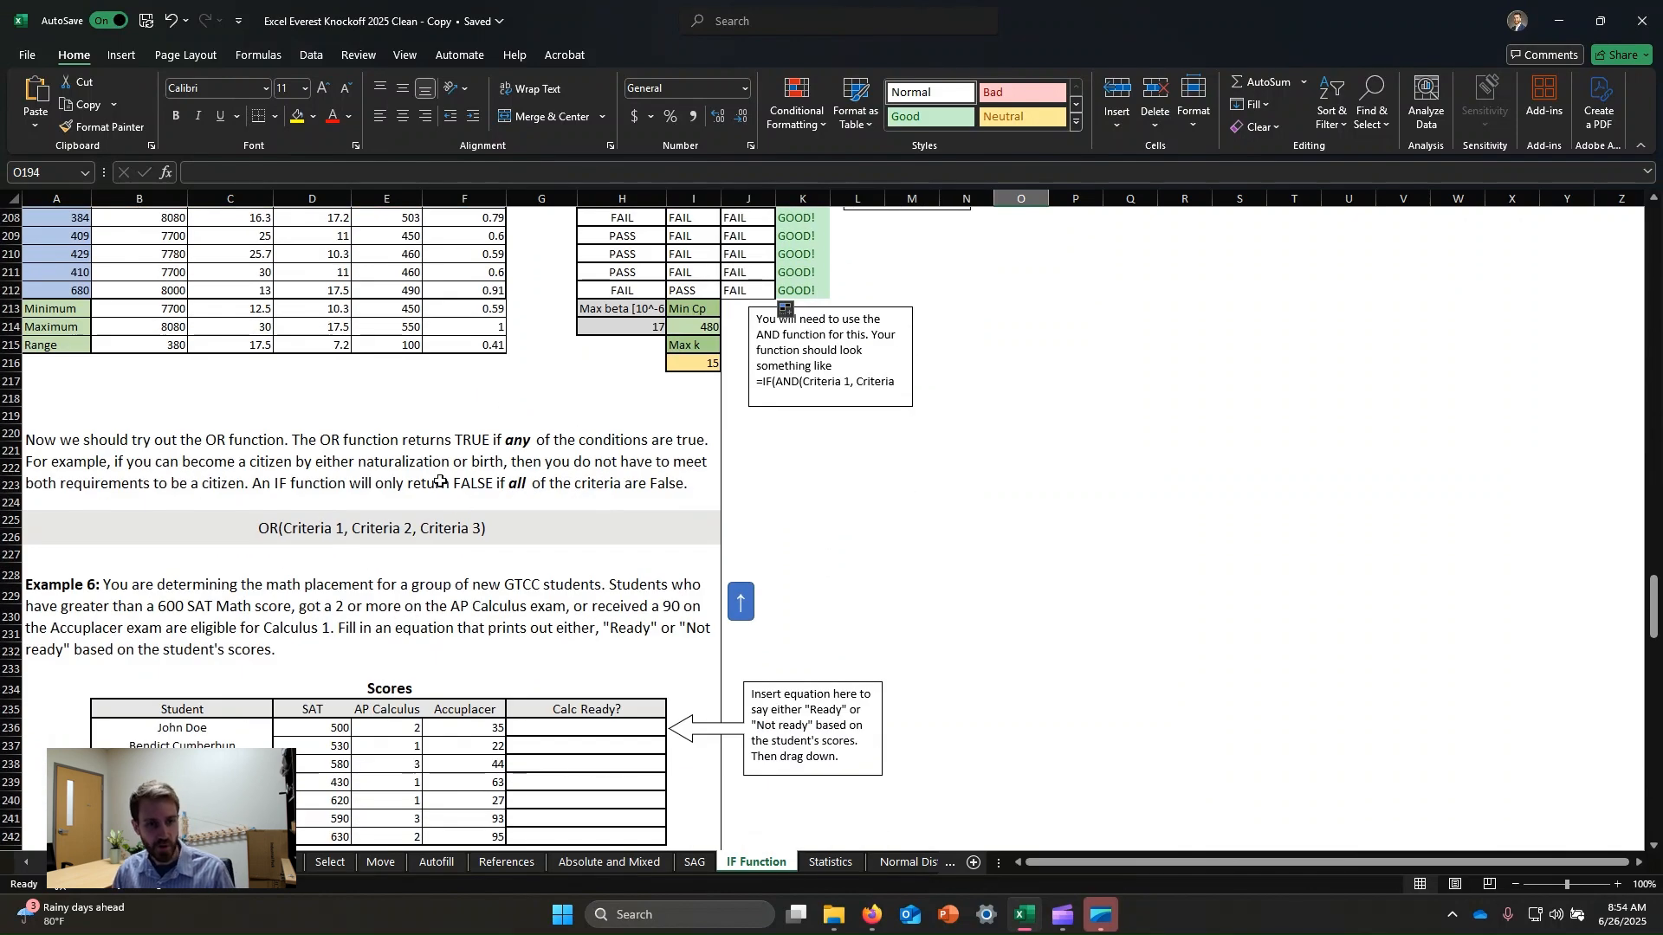
scroll(524, 403, "down", 2)
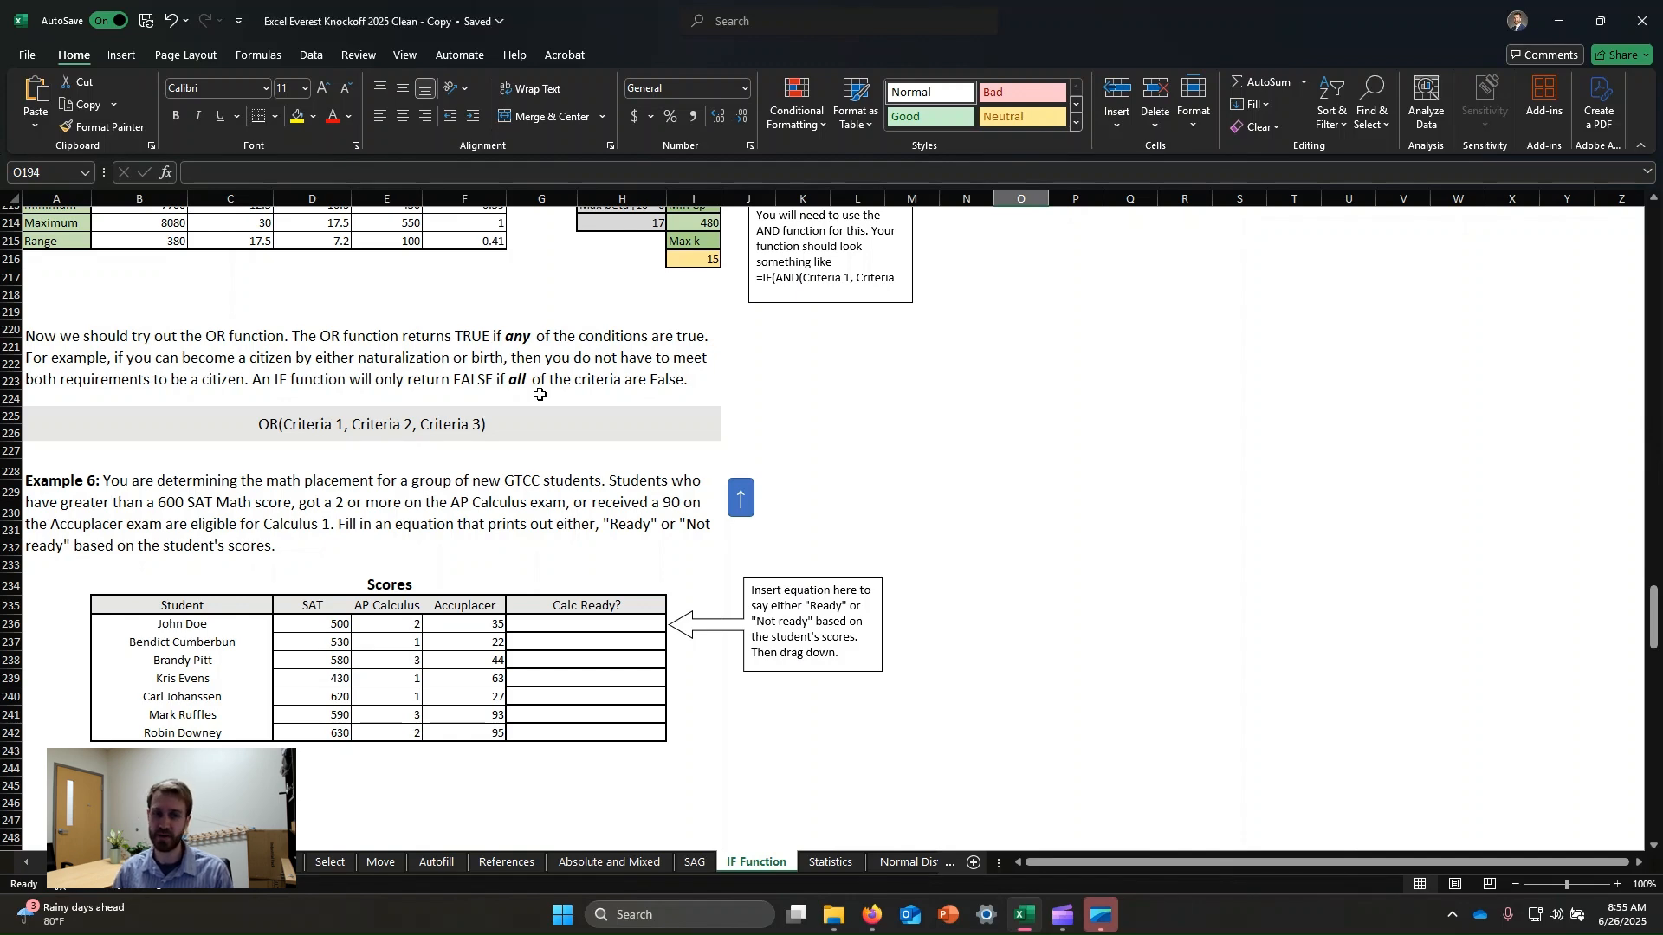
scroll(502, 565, "down", 2)
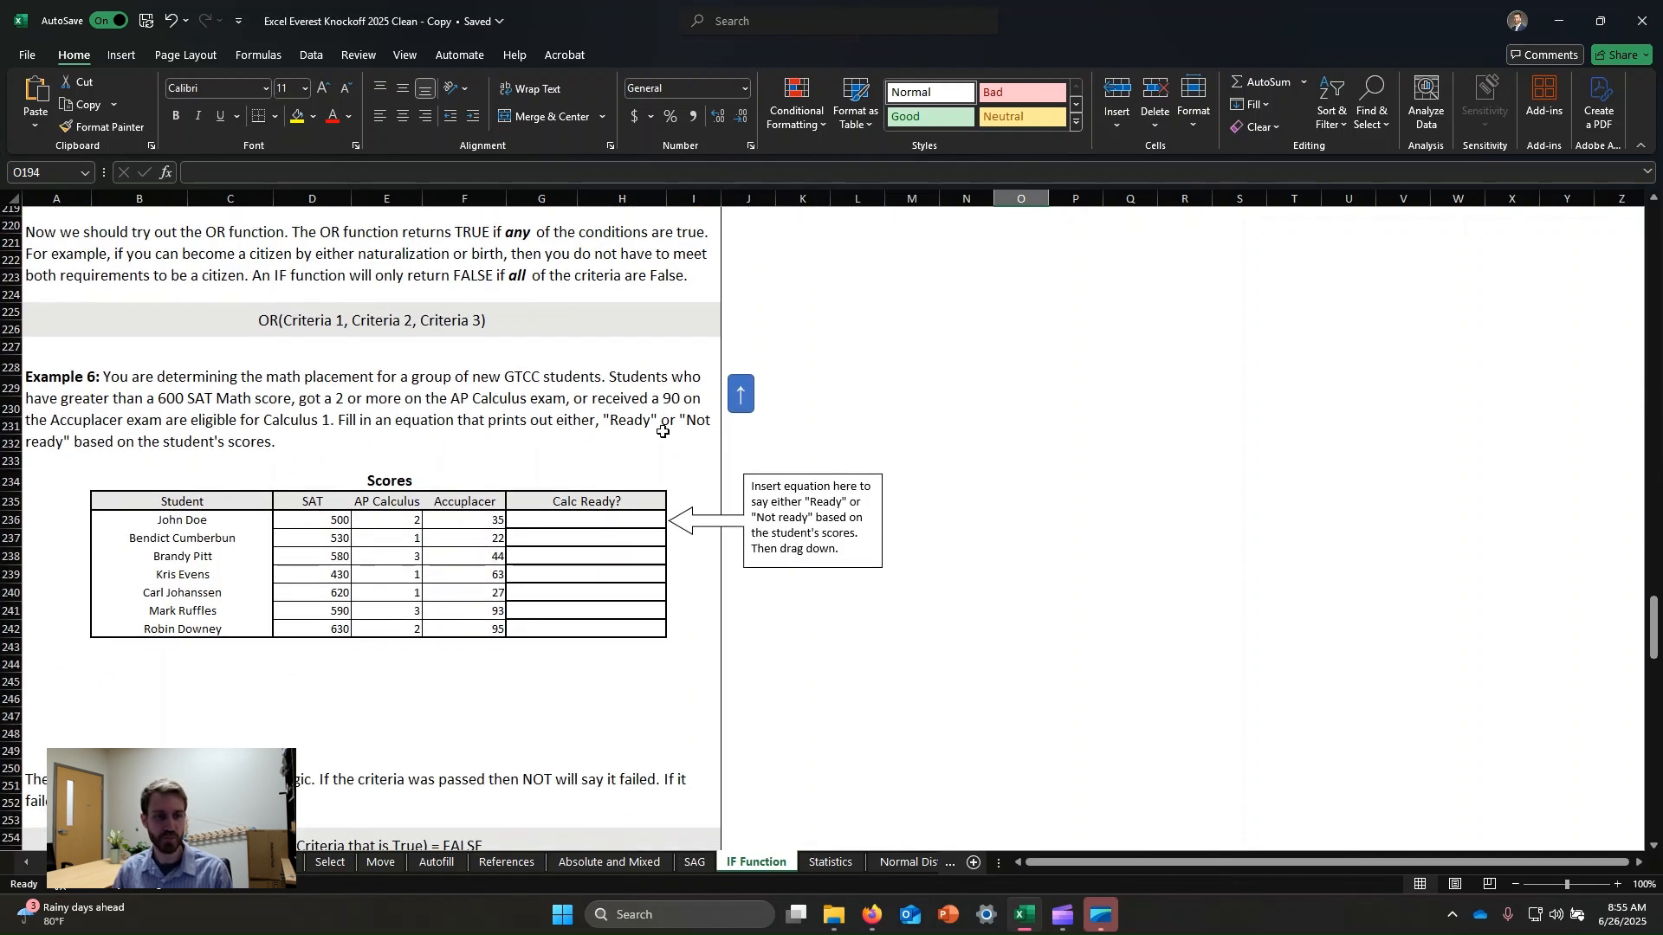
left_click_drag(419, 490, 572, 500)
left_click(571, 500)
left_click(576, 450)
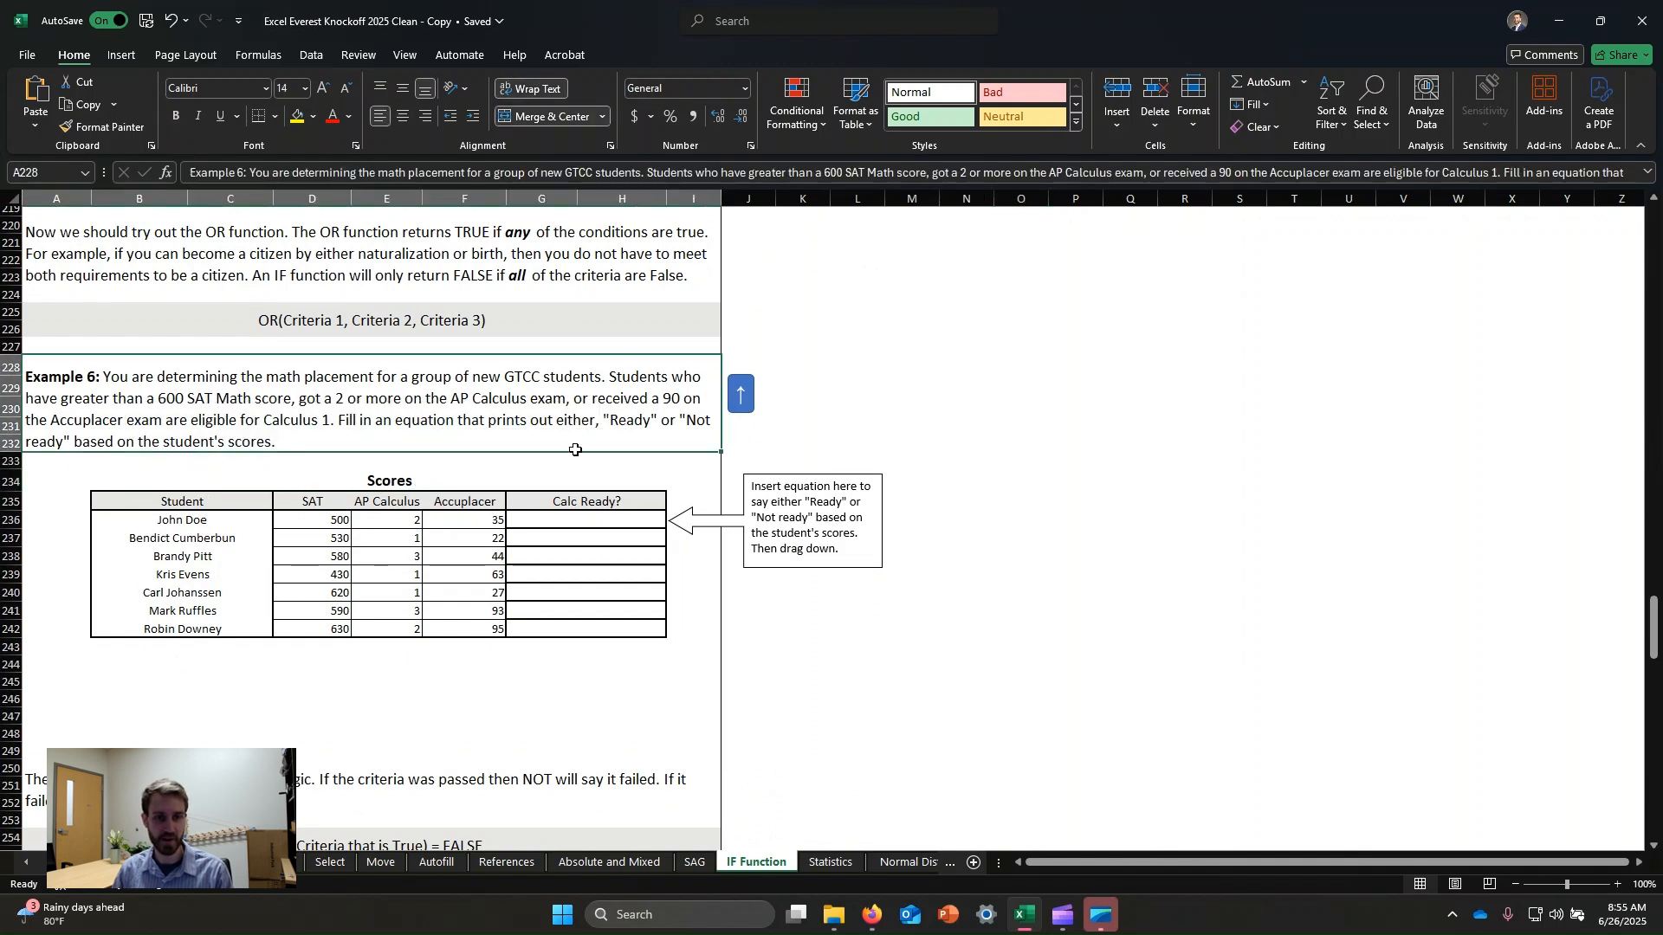
left_click(576, 522)
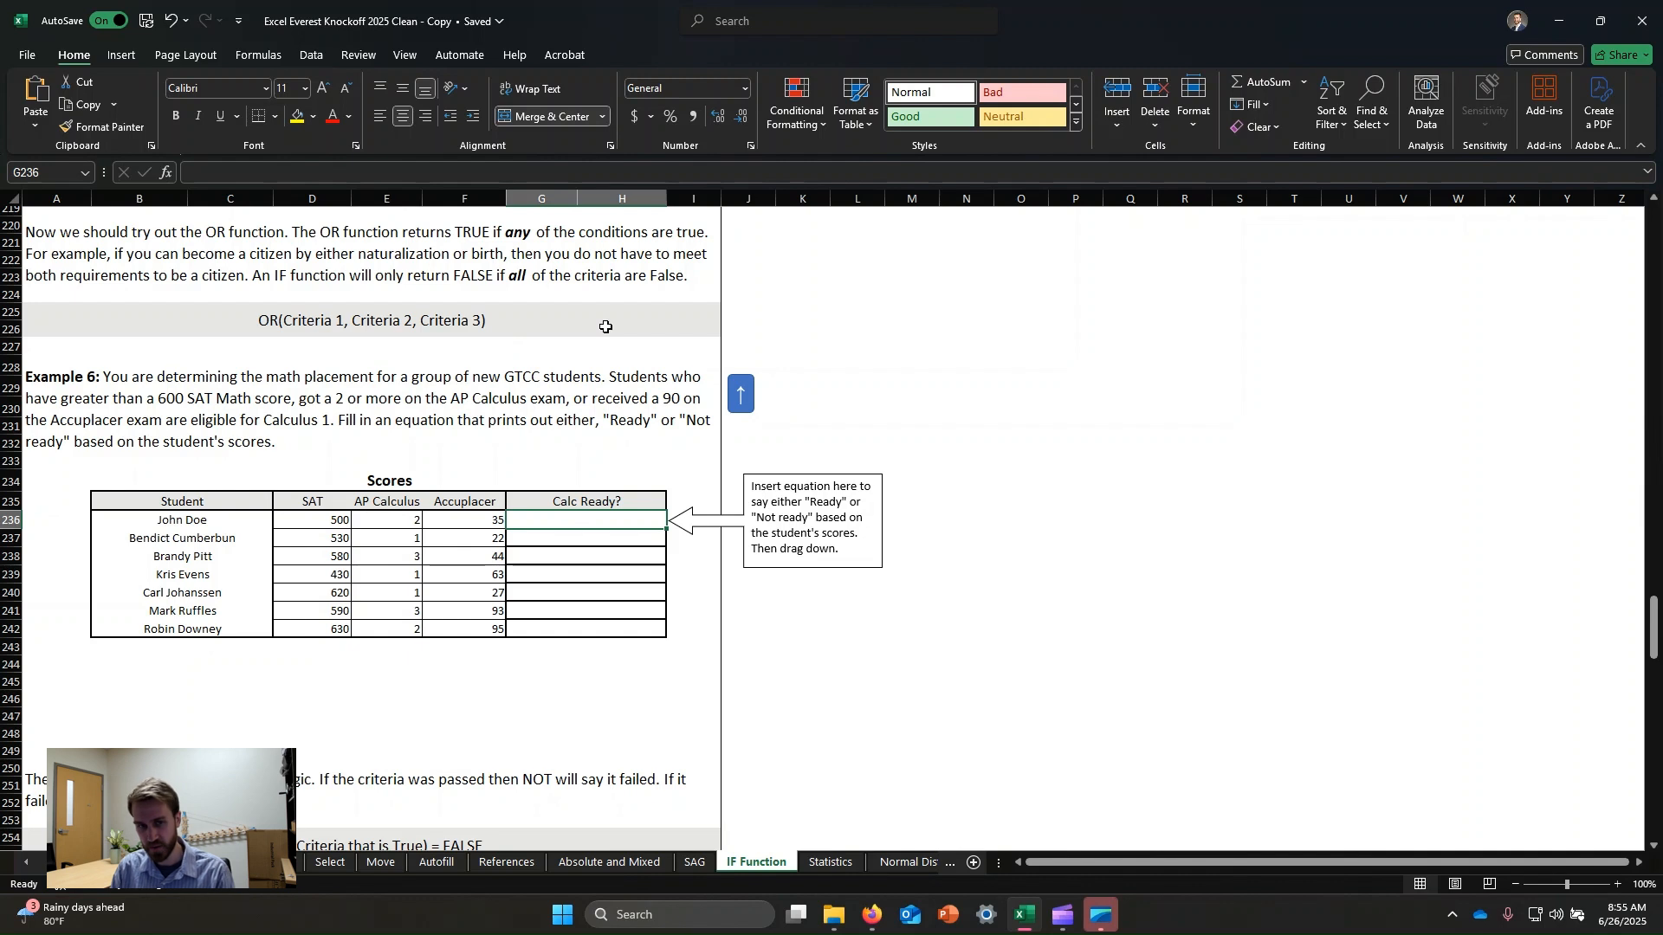
type("=")
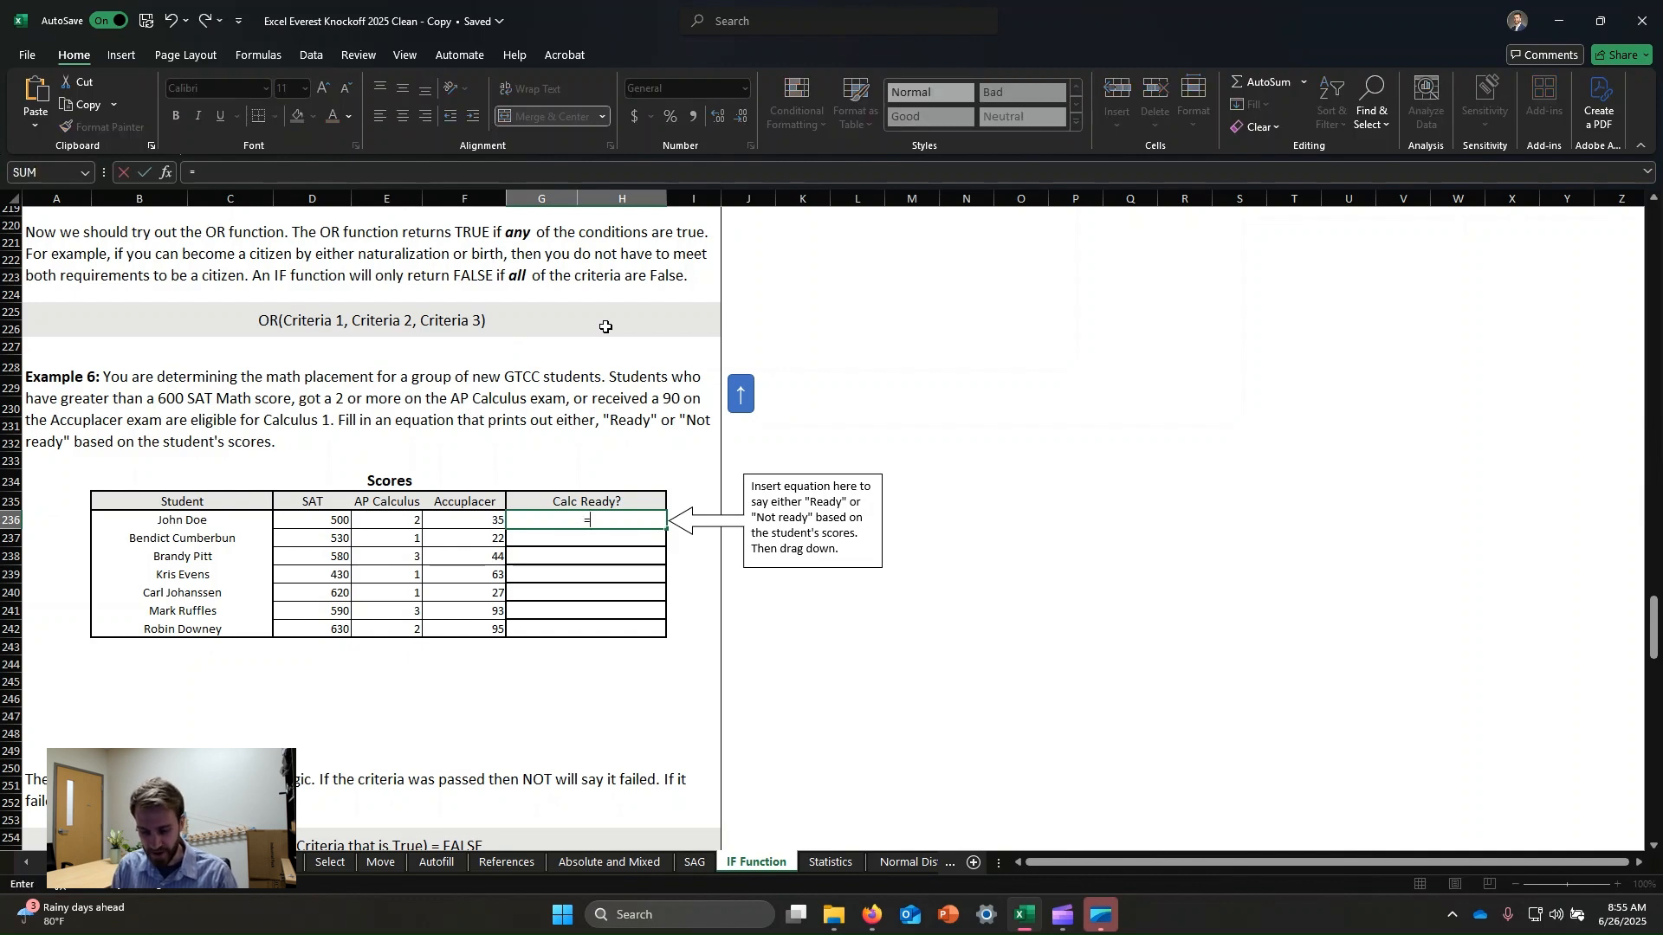
type("or")
key("Tab")
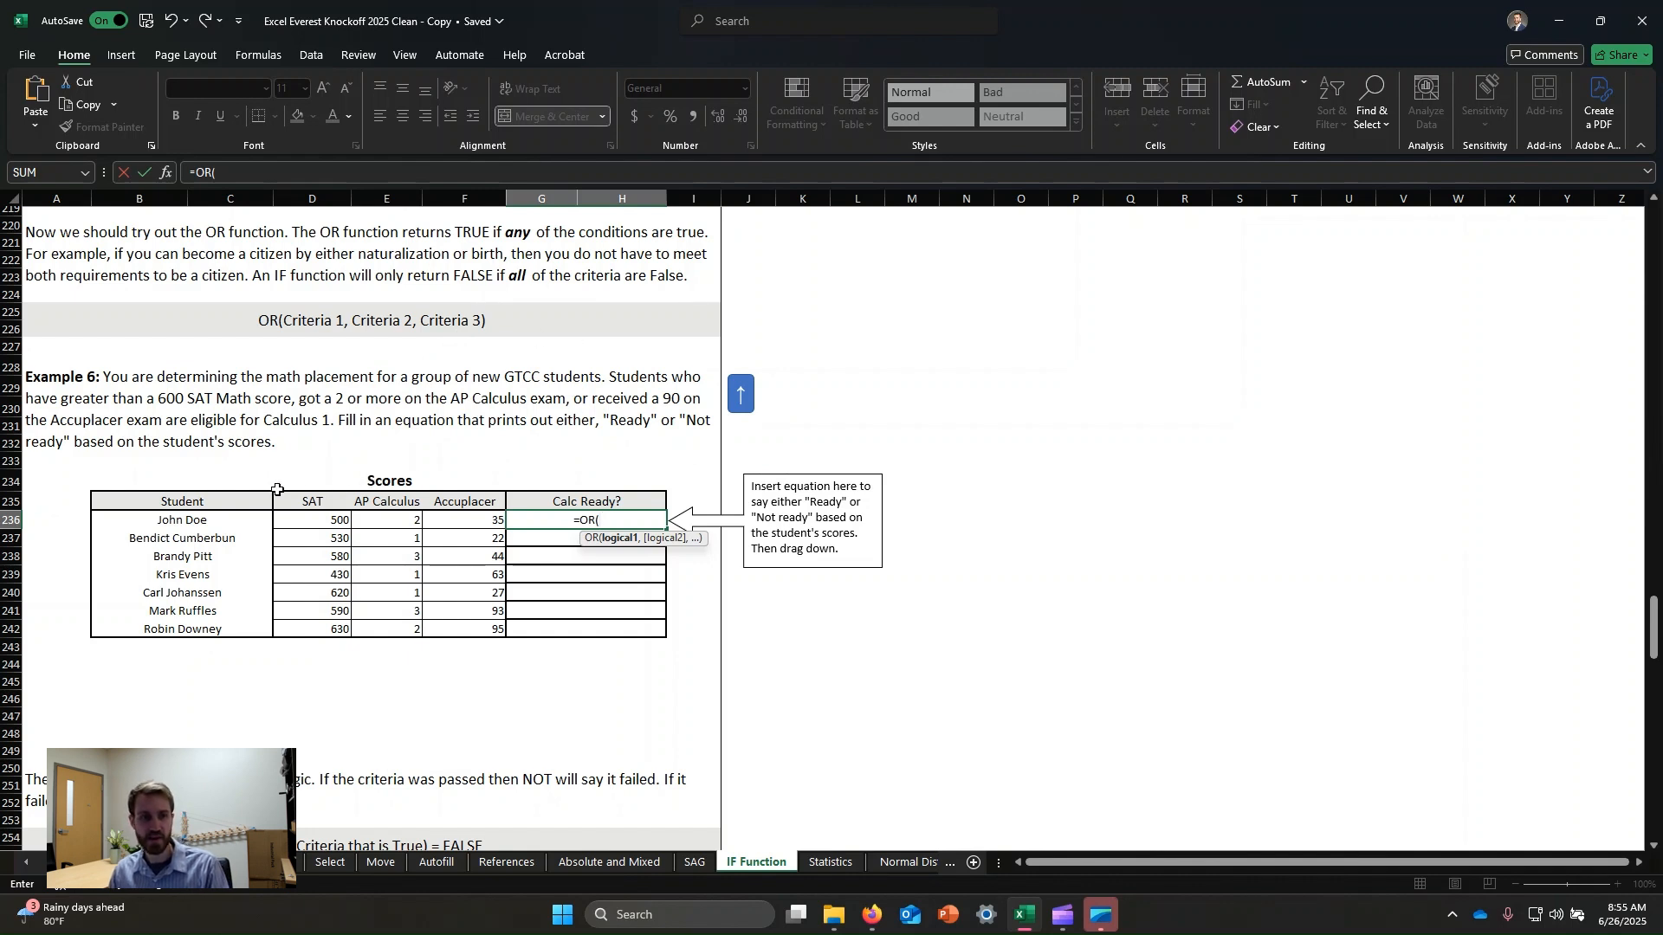
left_click(335, 526)
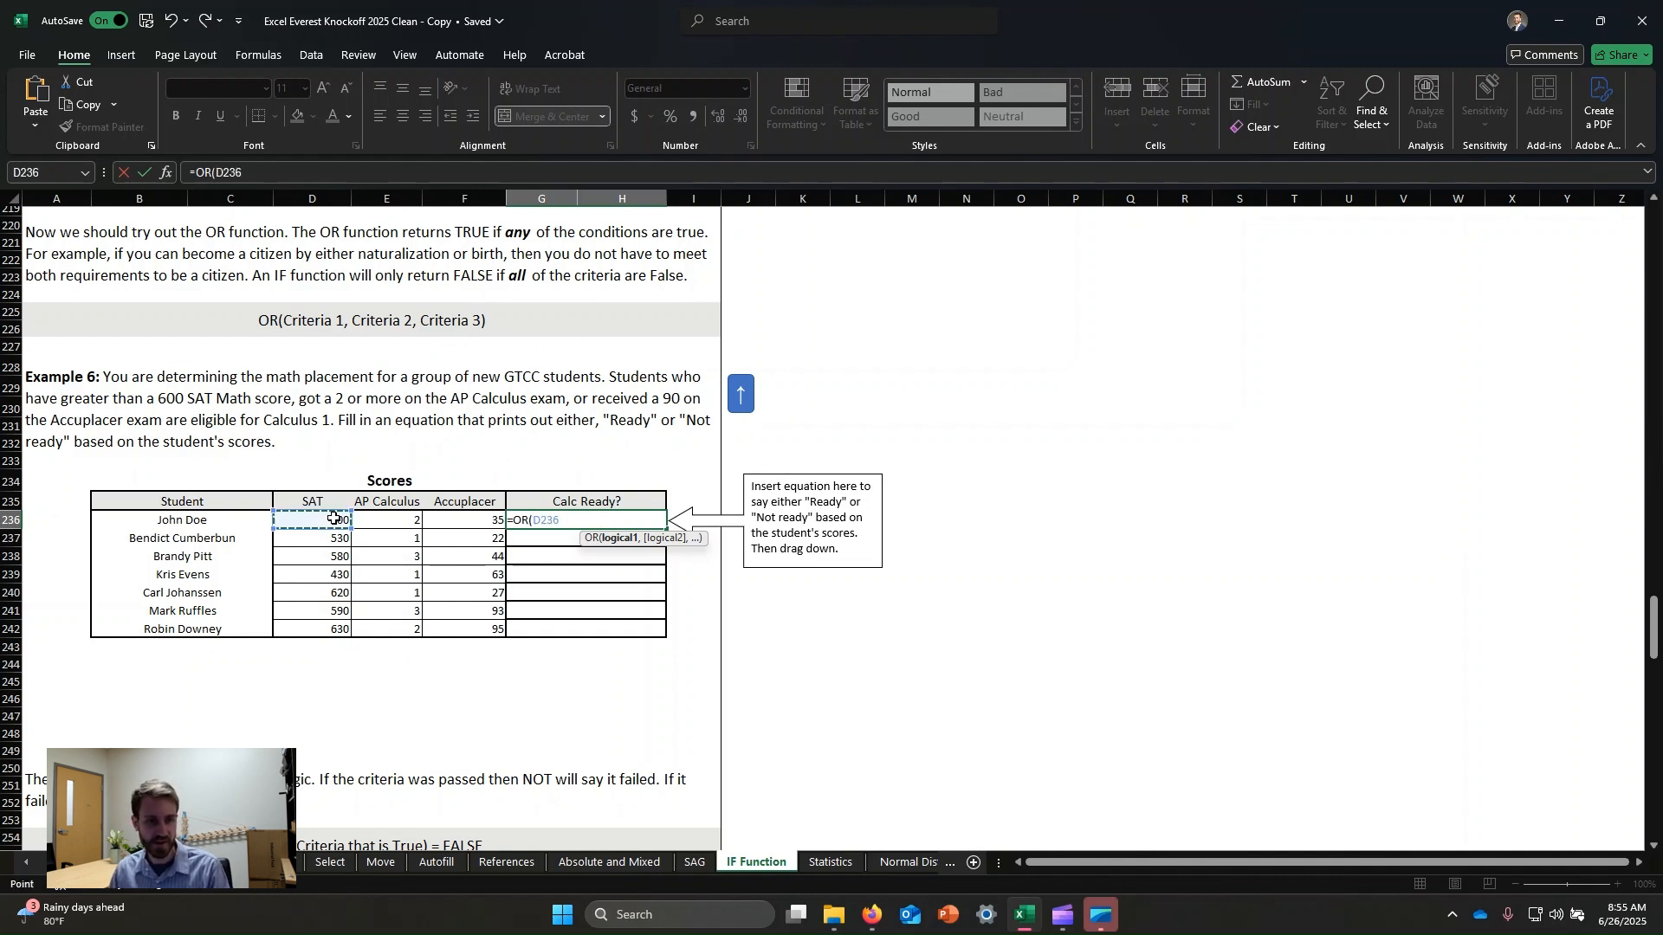
type(">")
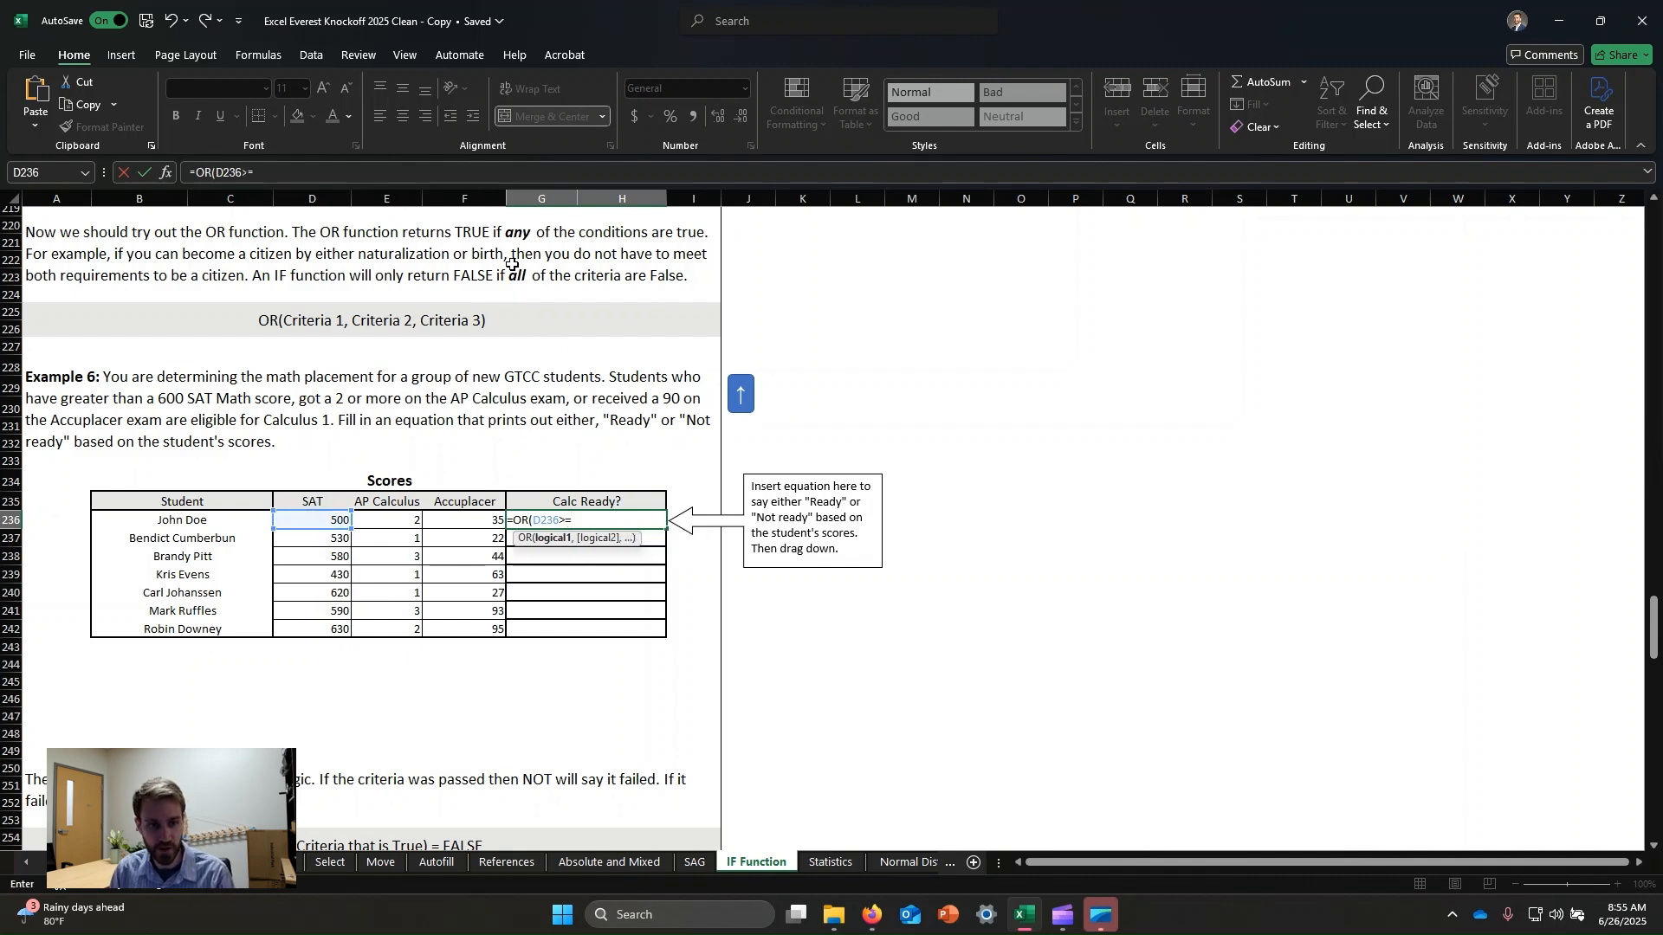
type("=60")
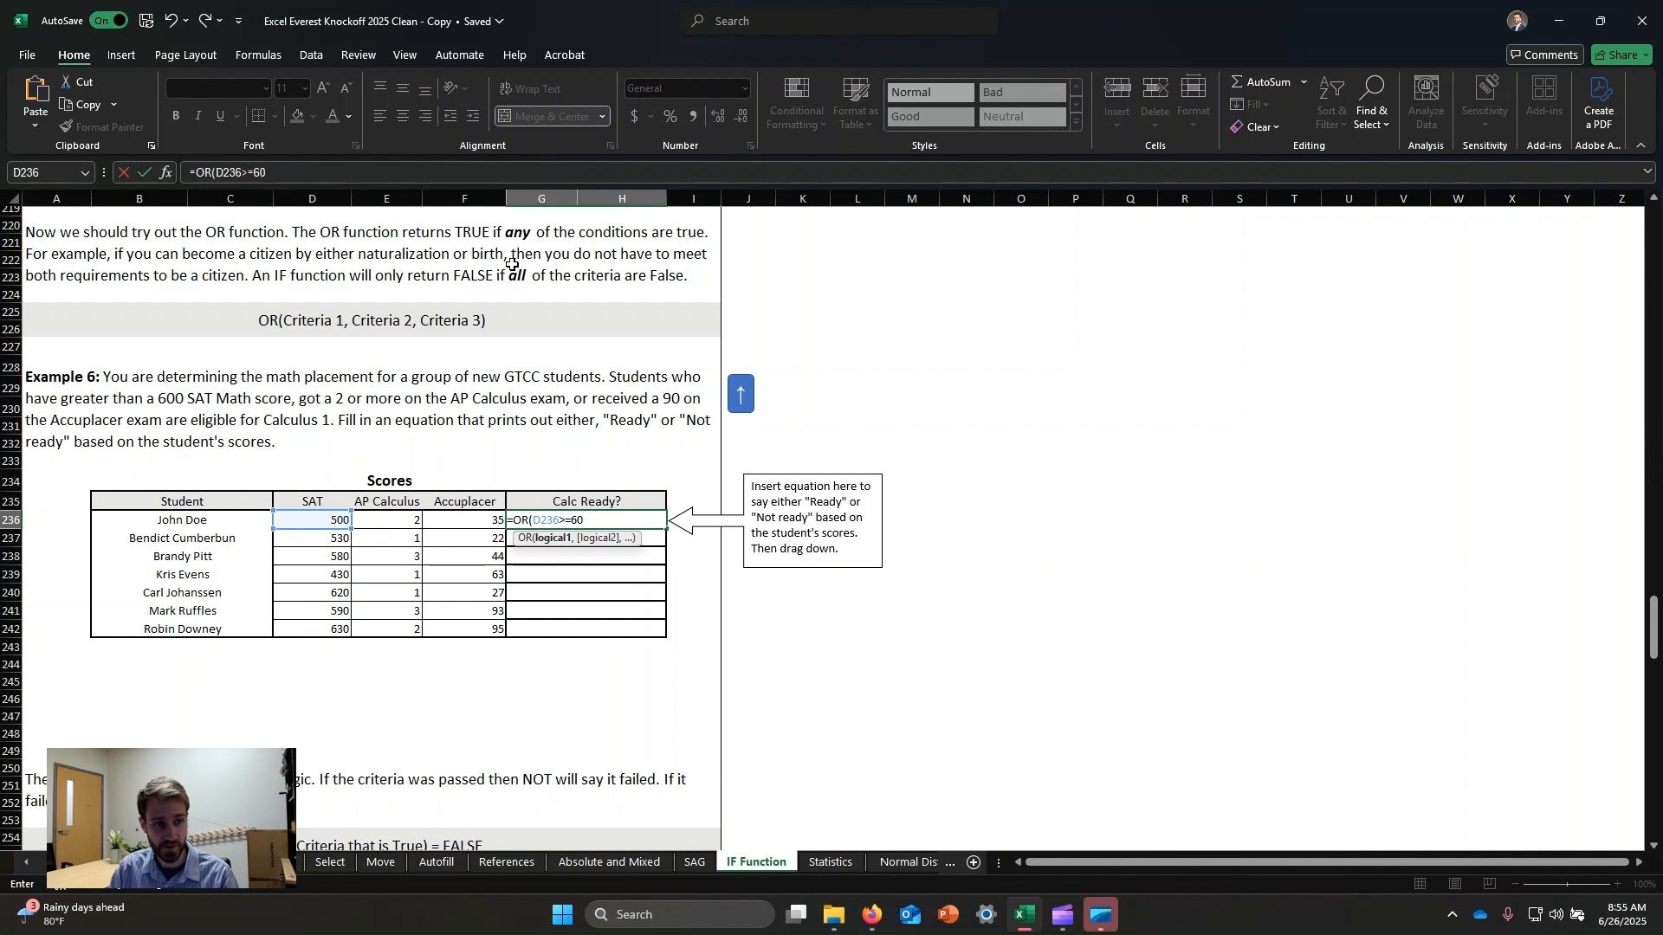
type("0,")
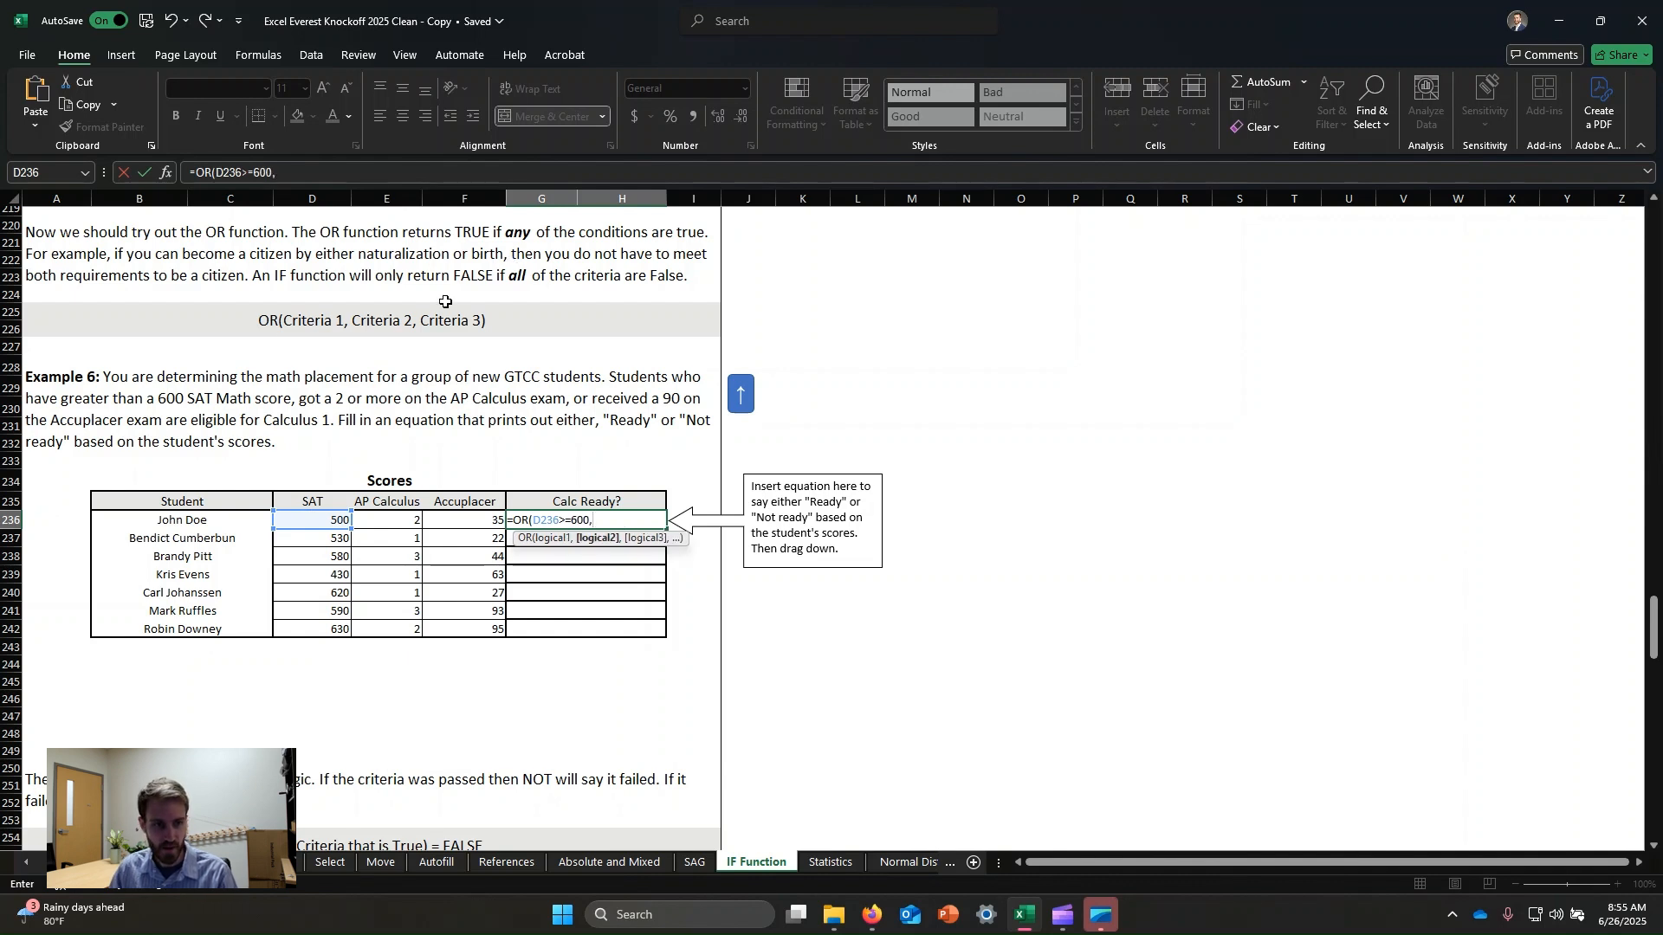
left_click(382, 525)
type(">=")
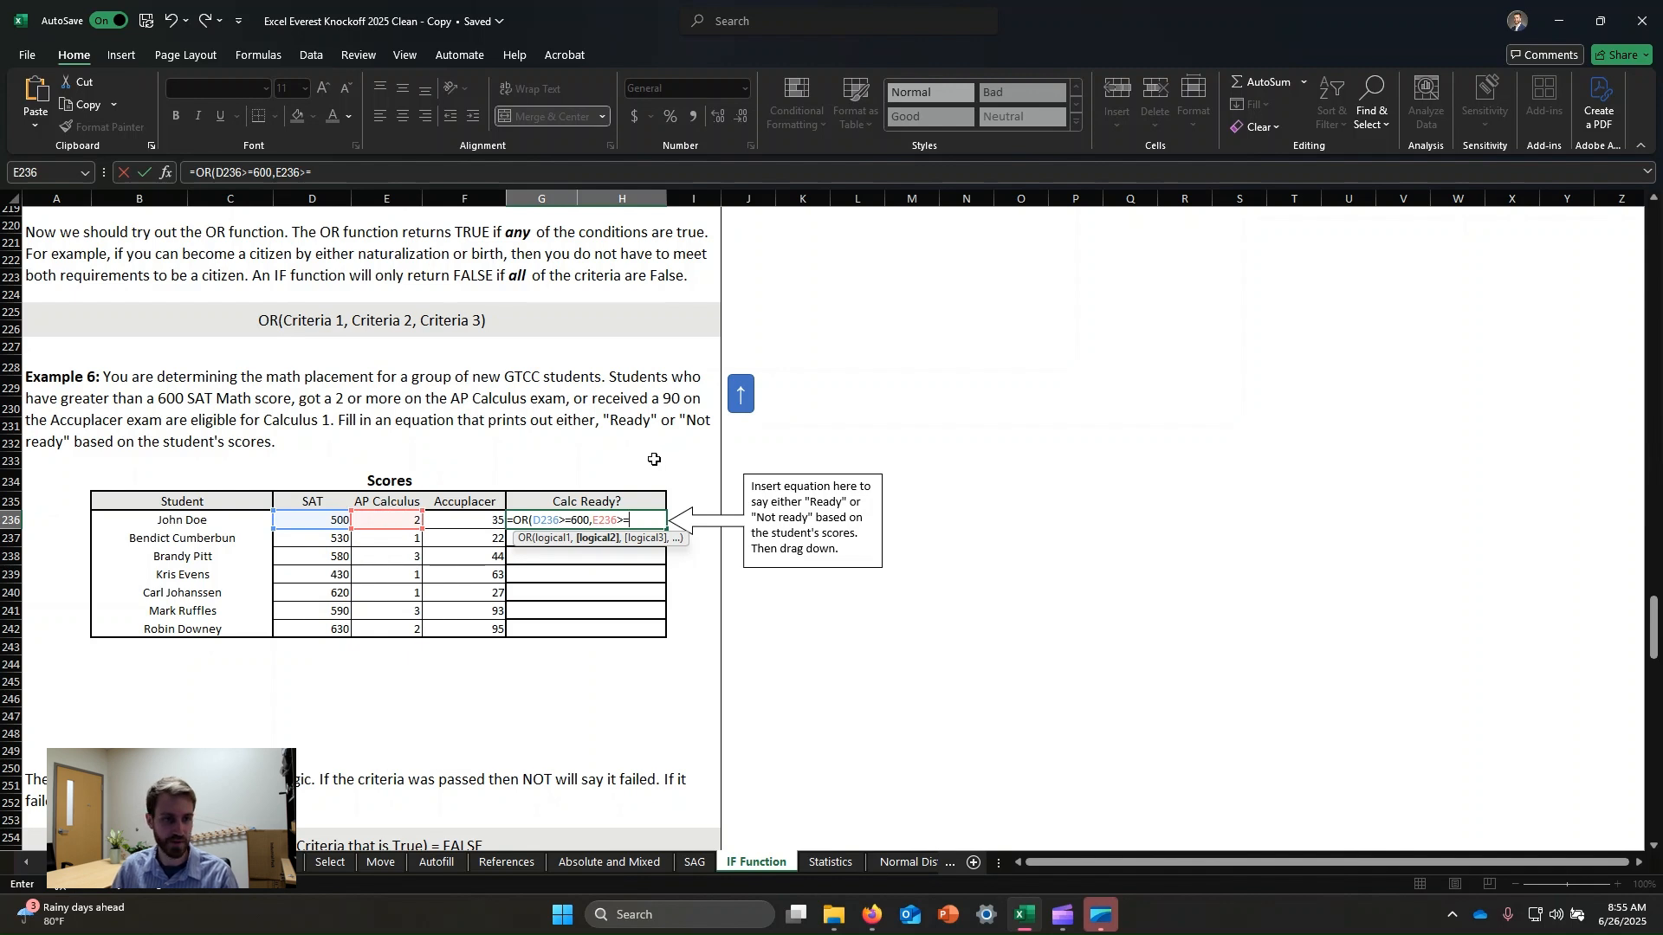
type("2,")
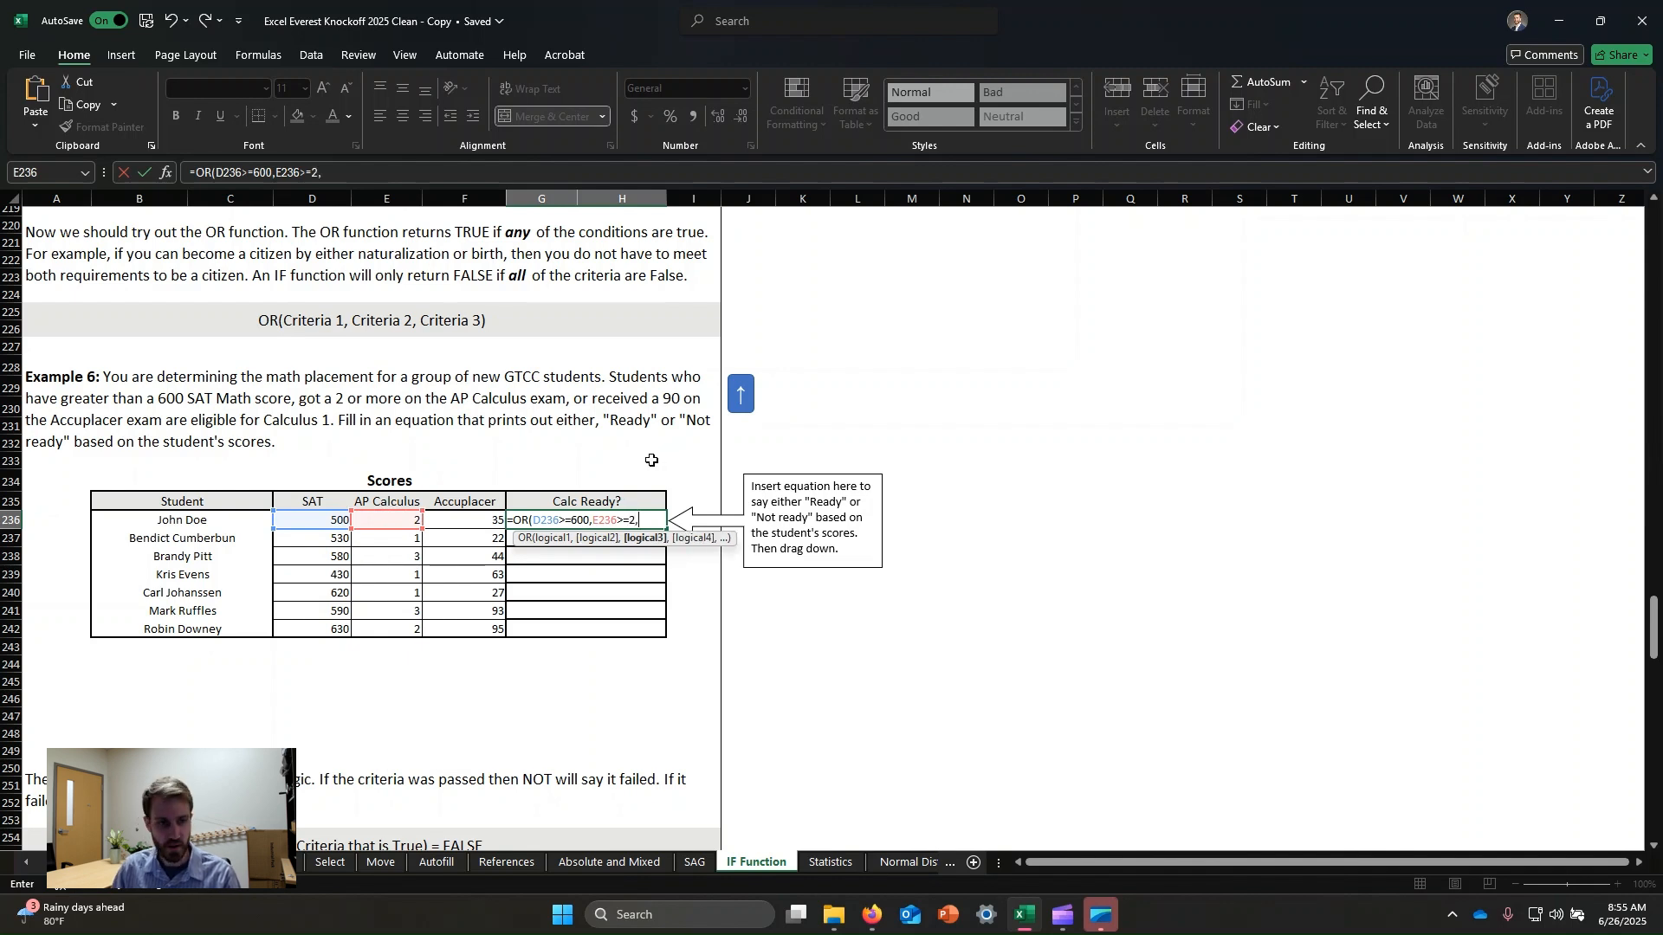
left_click(479, 524)
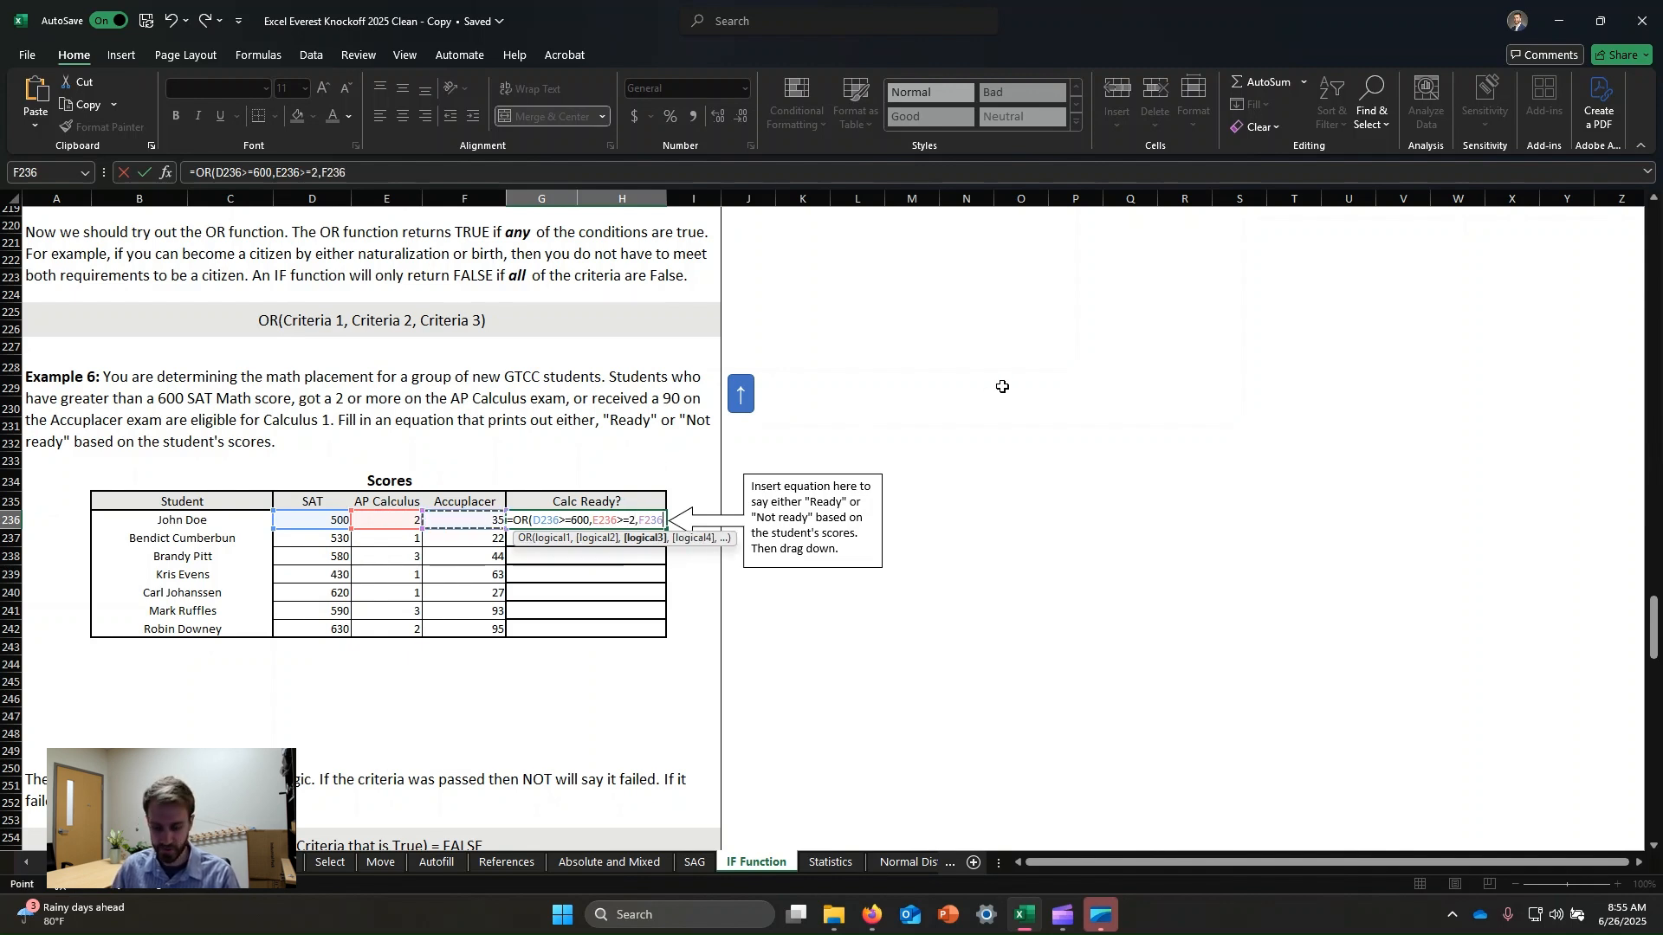
type(">")
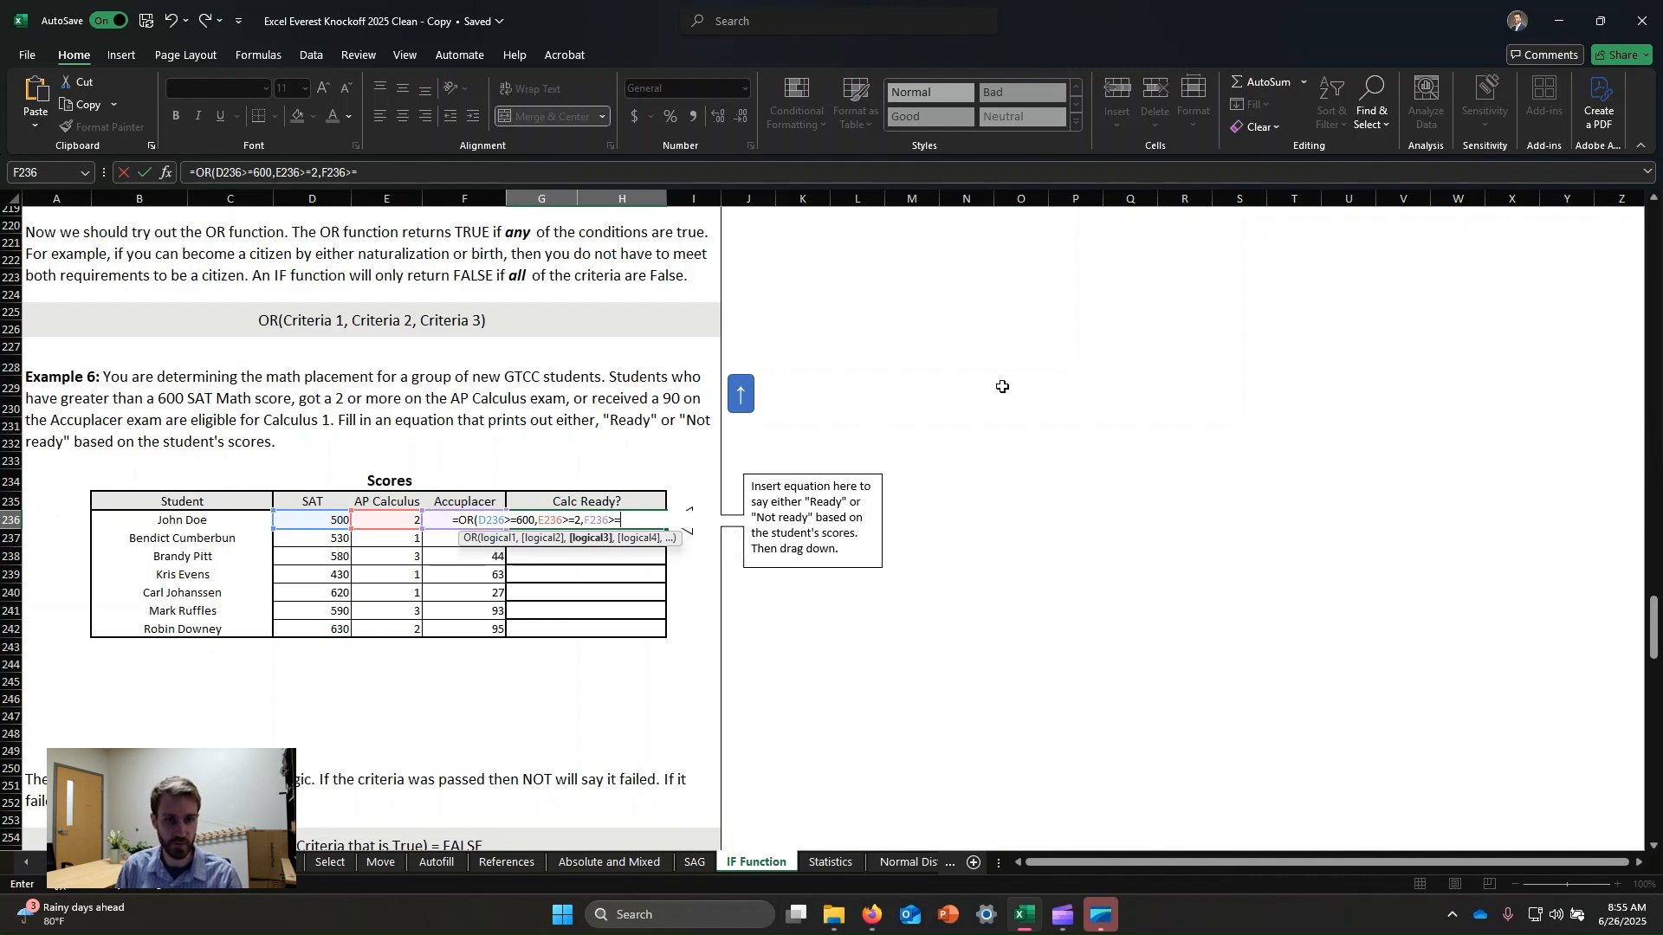
type("=90")
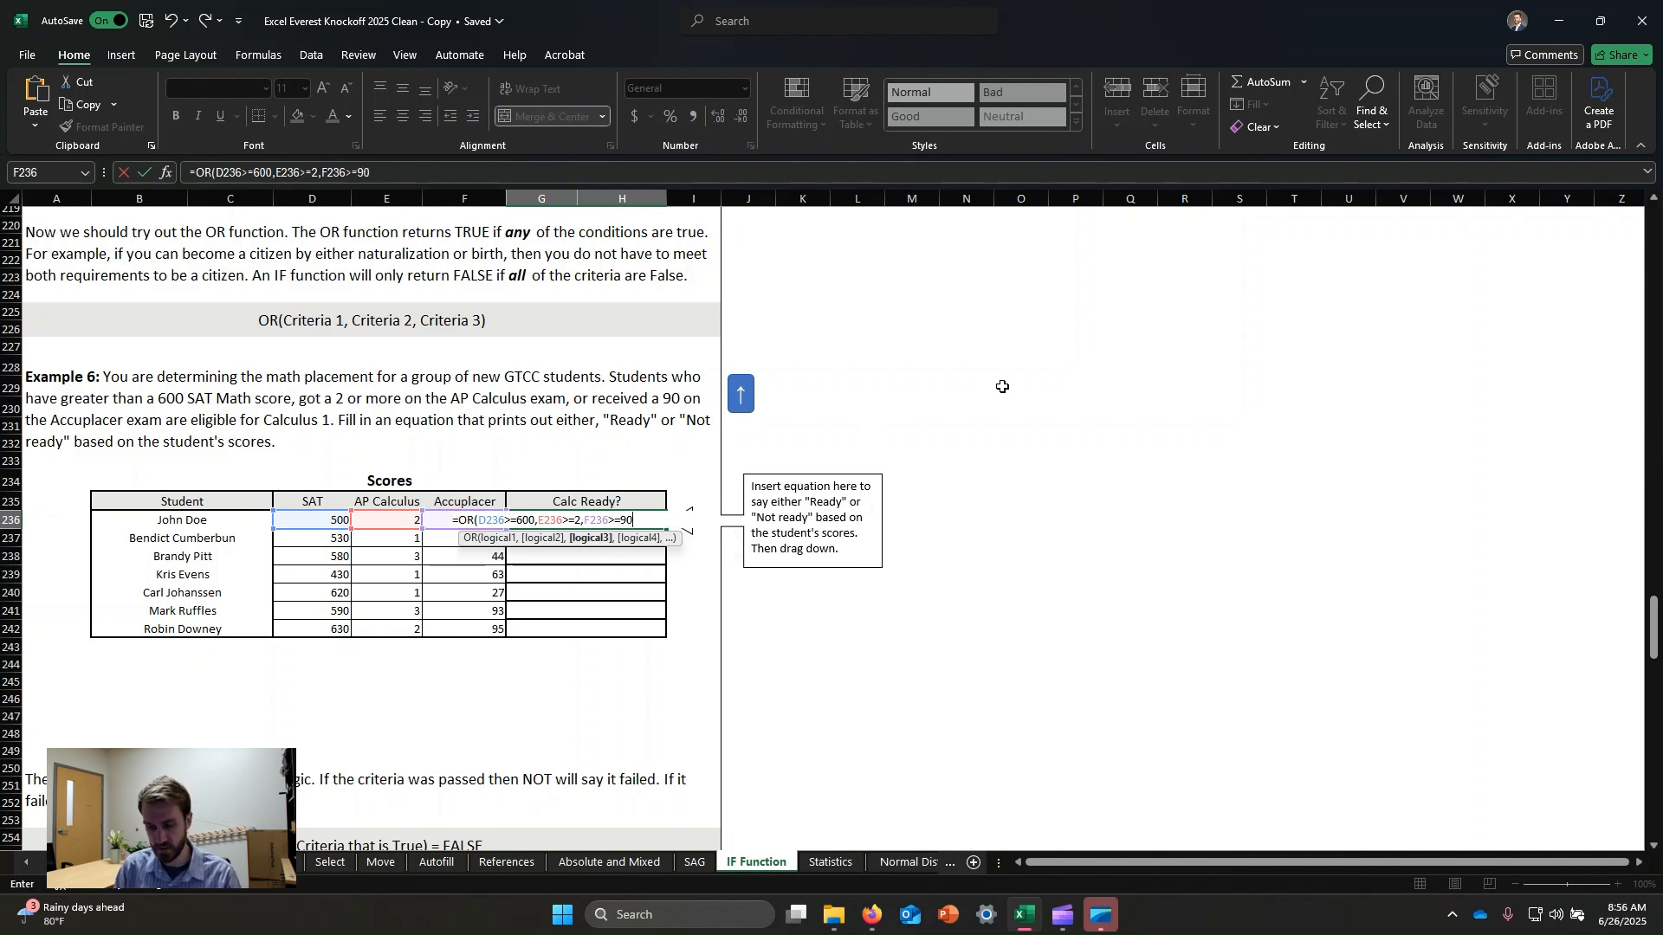
type(")")
key("Return")
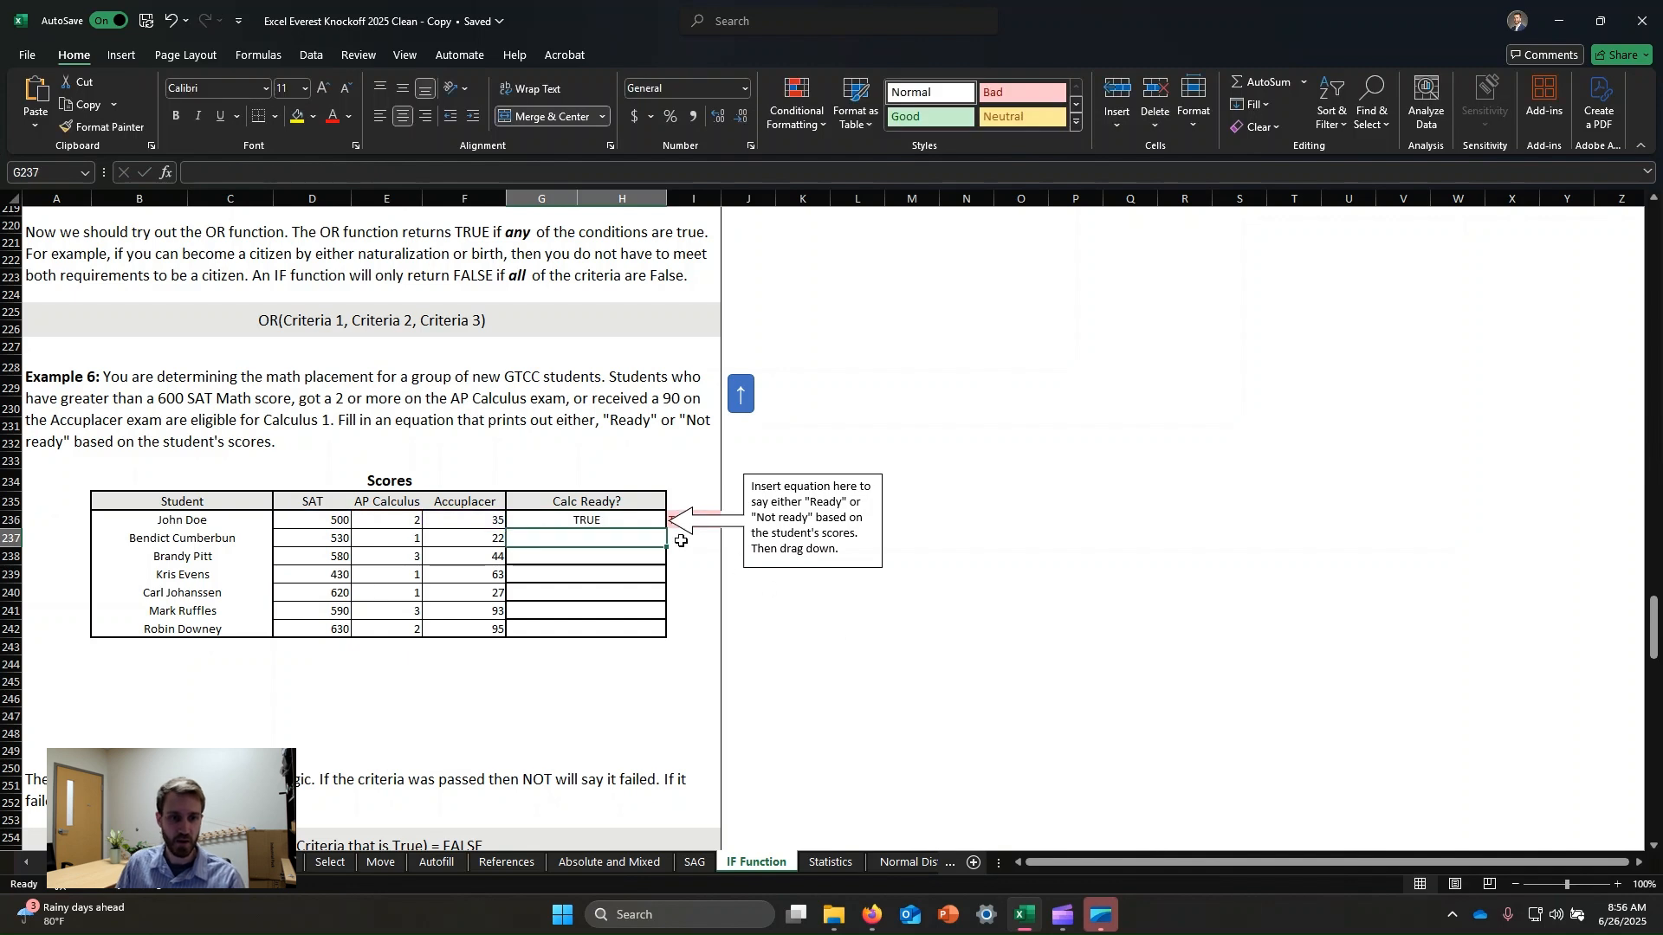
left_click(603, 523)
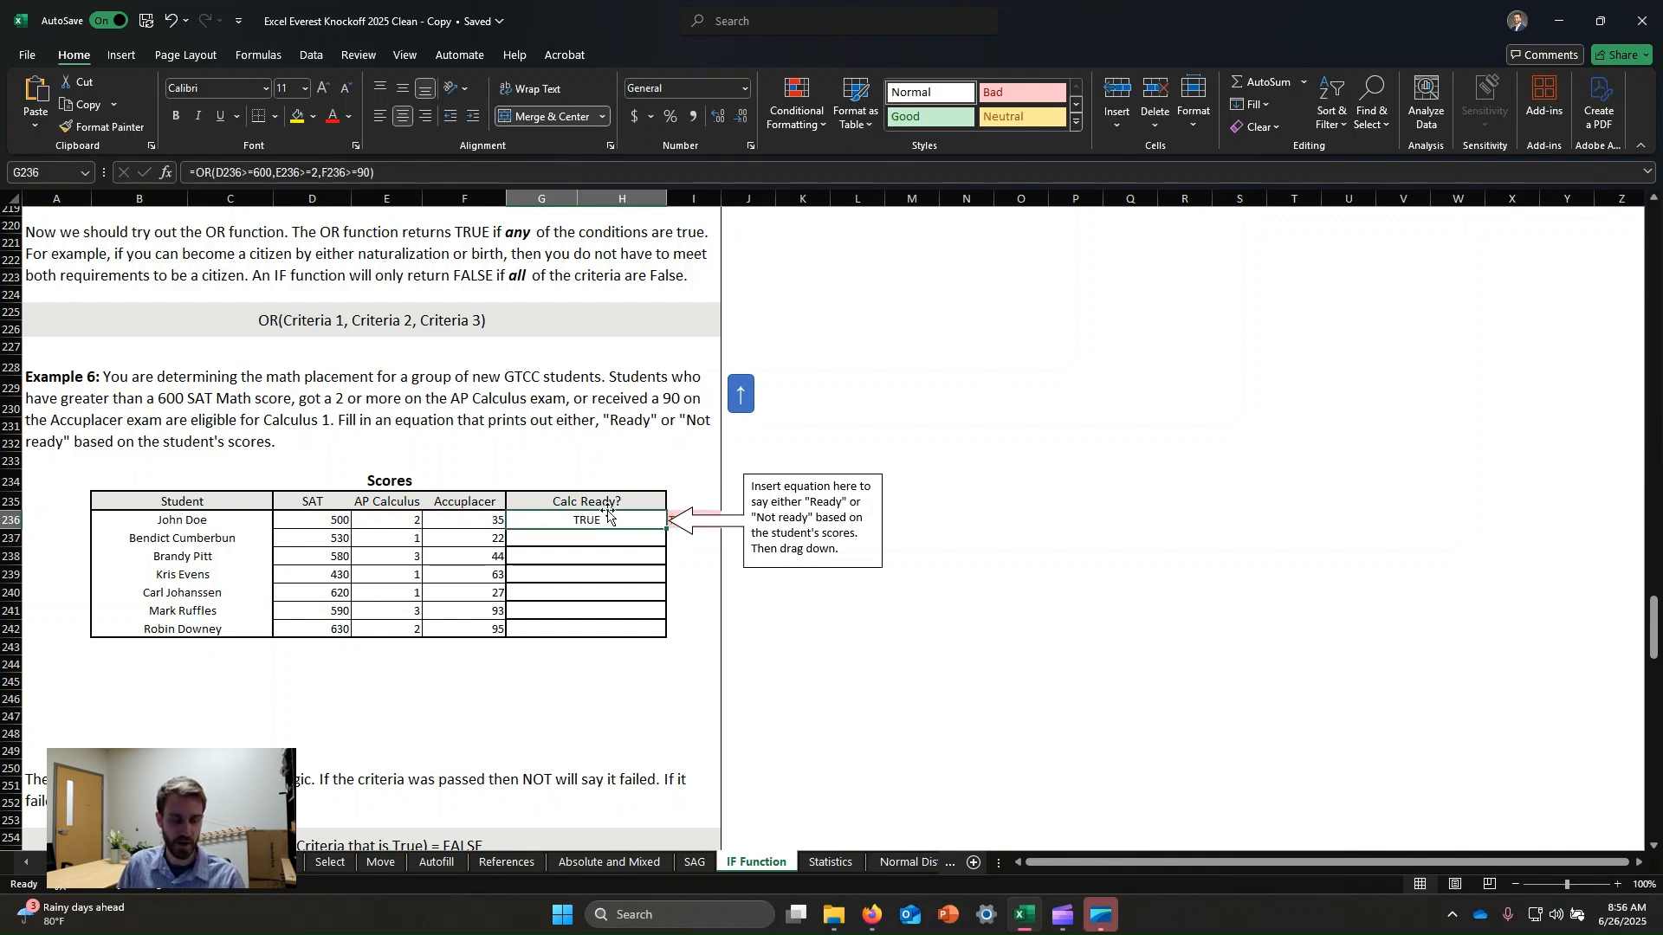
left_click(325, 521)
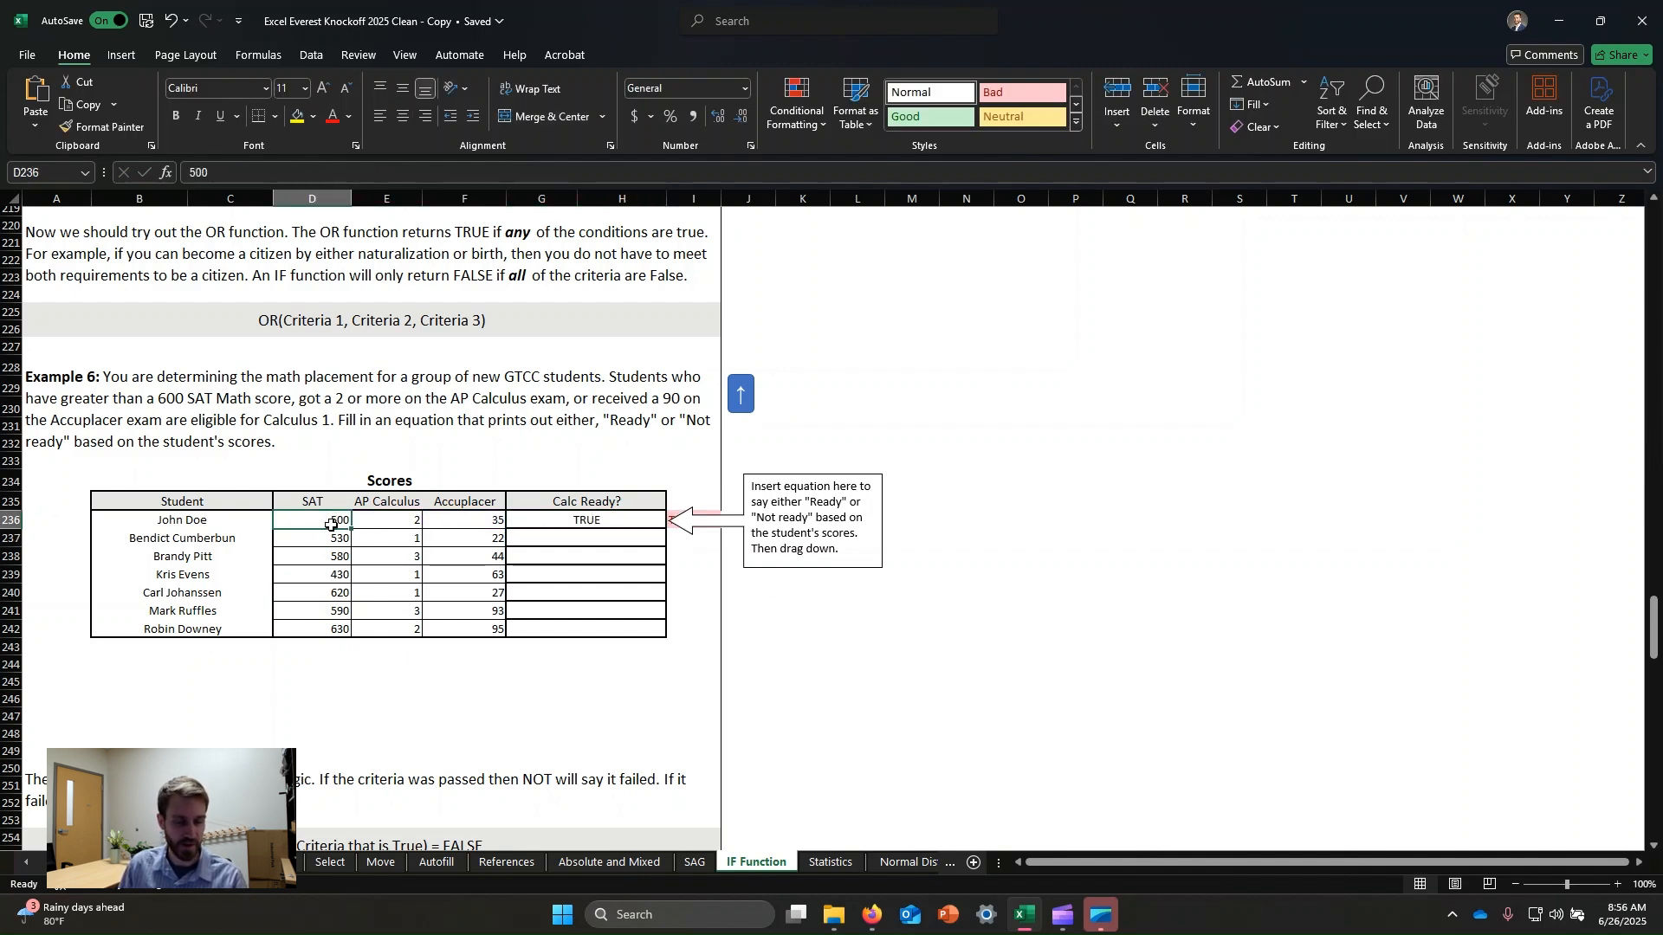
left_click(483, 527)
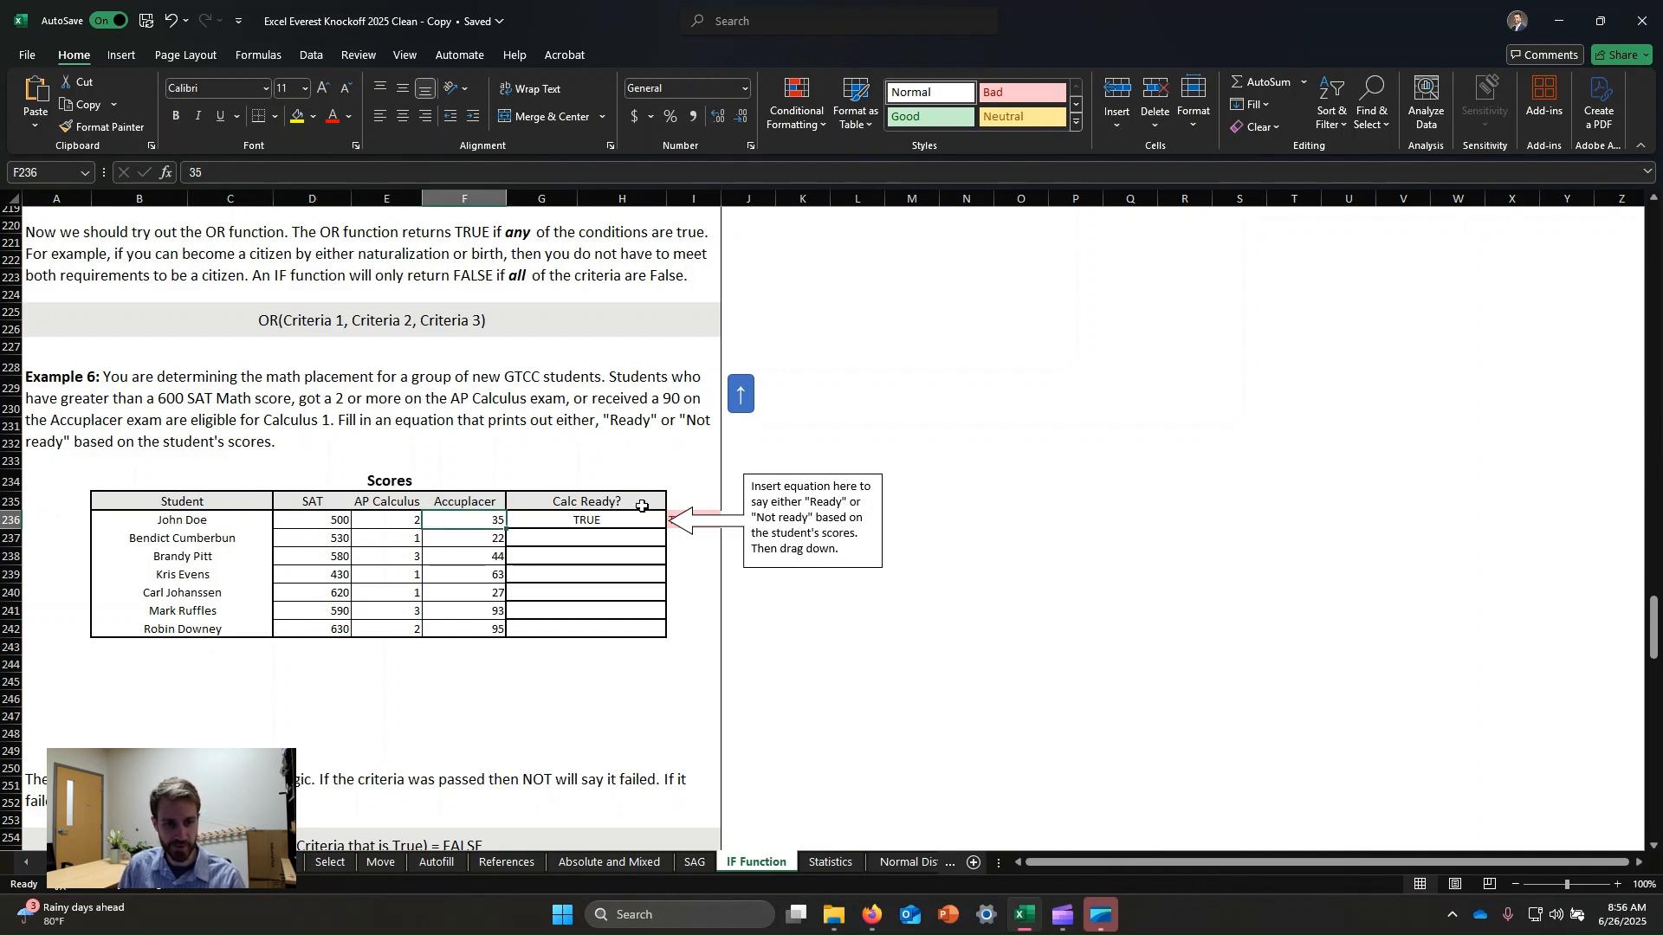
left_click(409, 519)
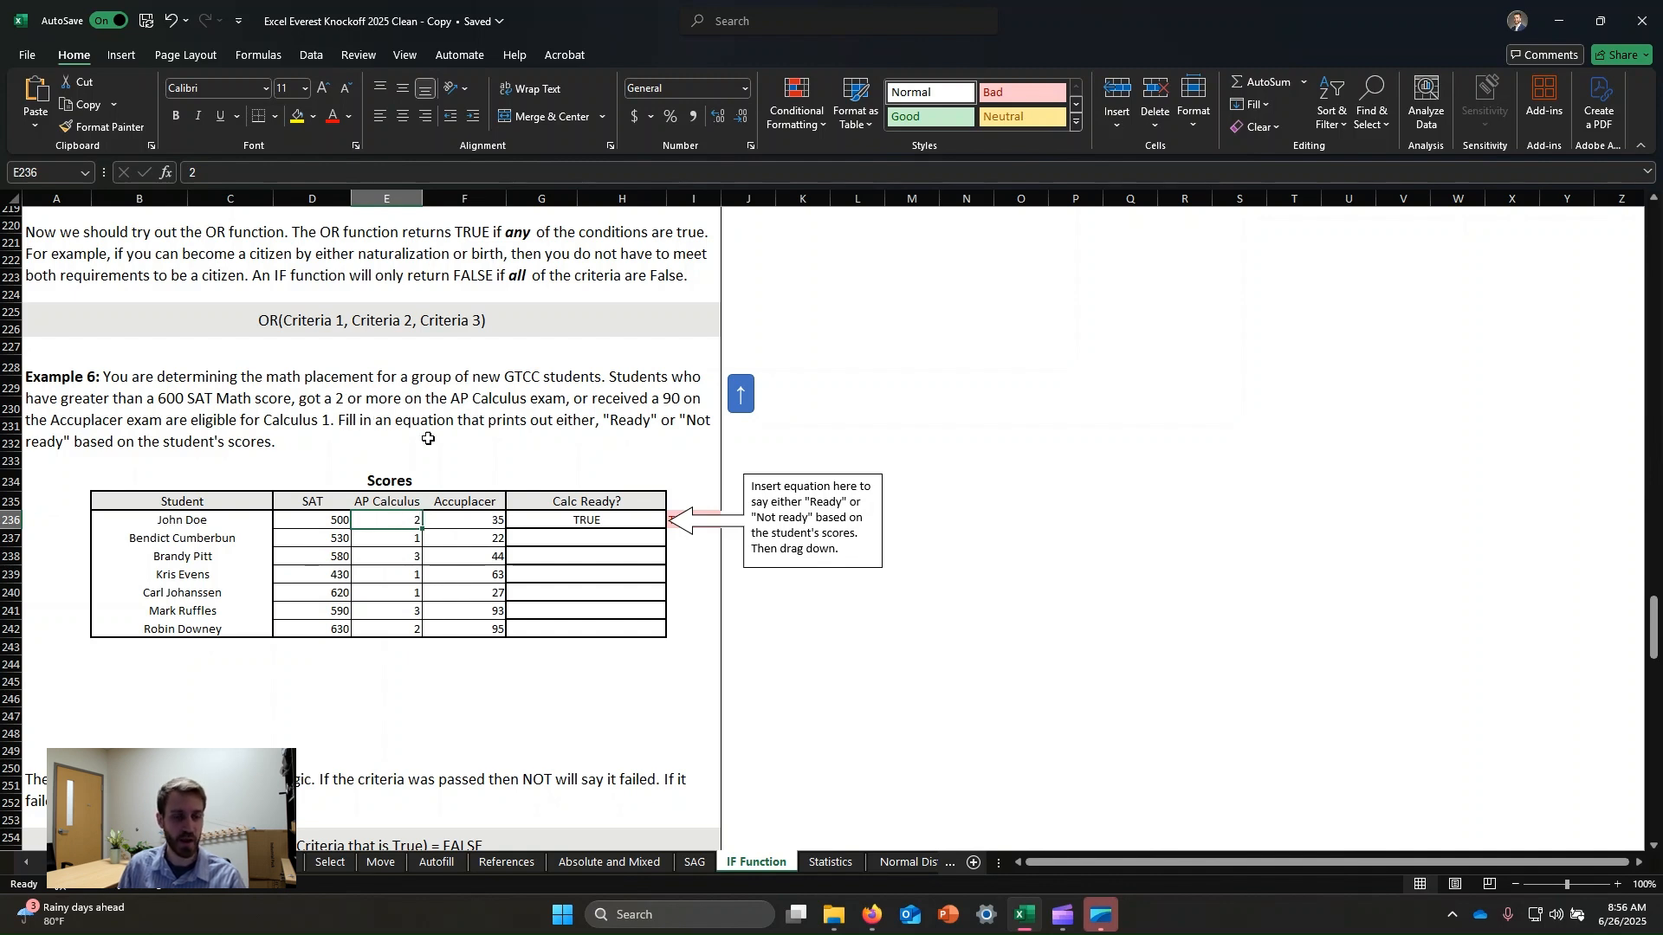
left_click(589, 525)
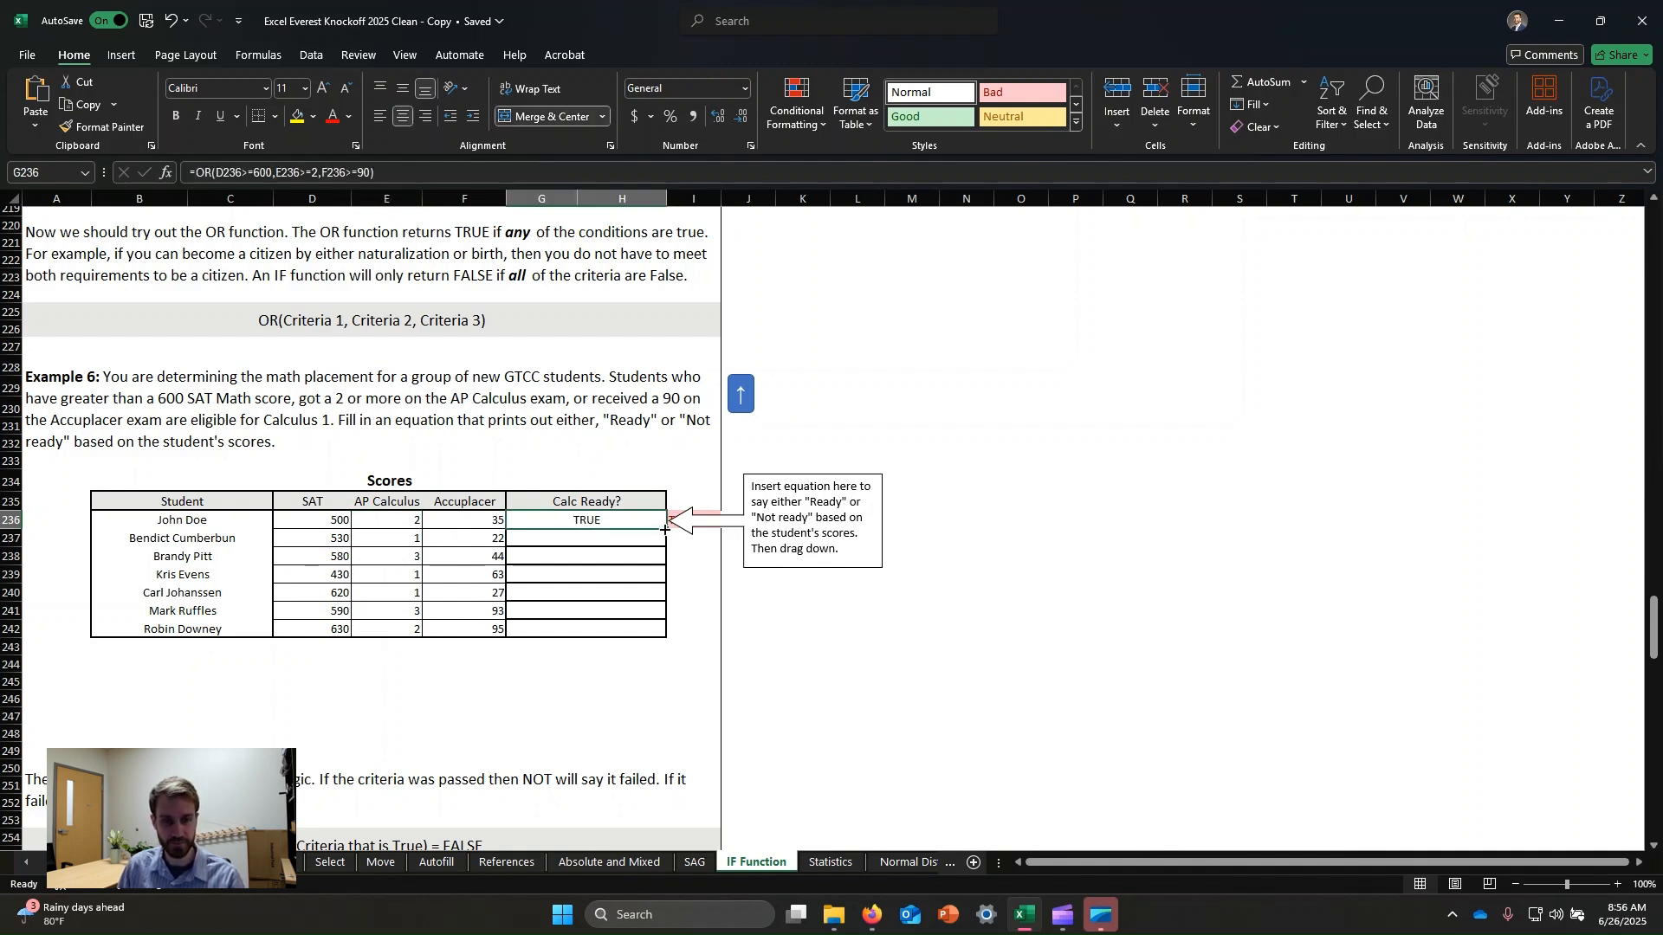
left_click_drag(664, 529, 632, 617)
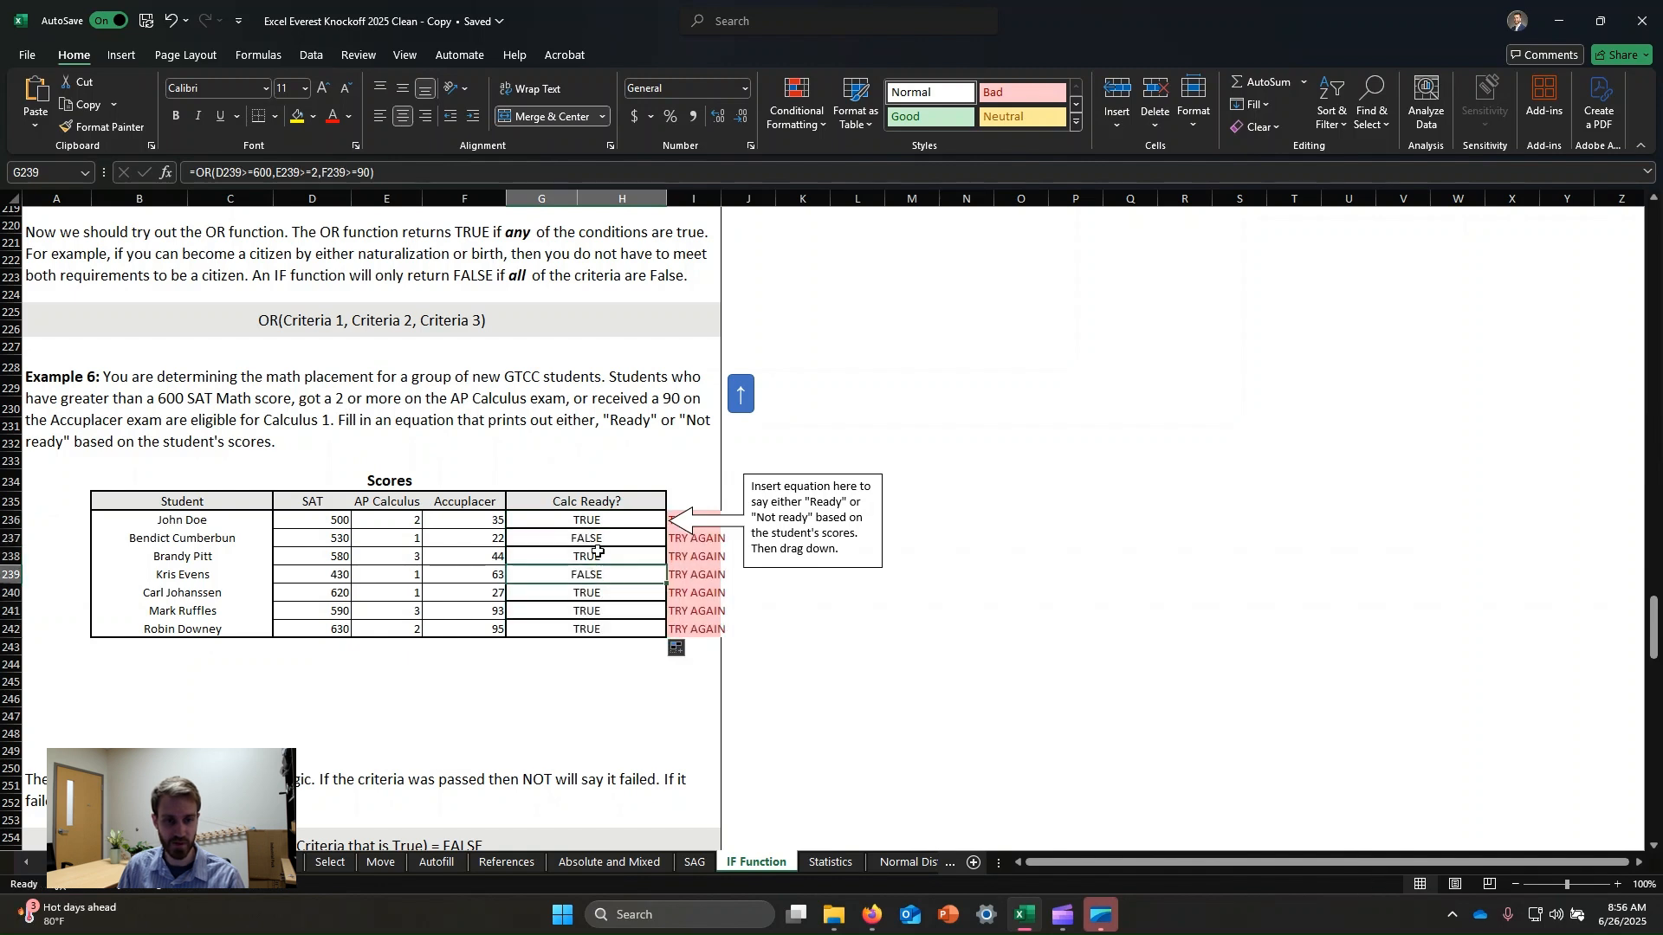
left_click(613, 578)
left_click(591, 518)
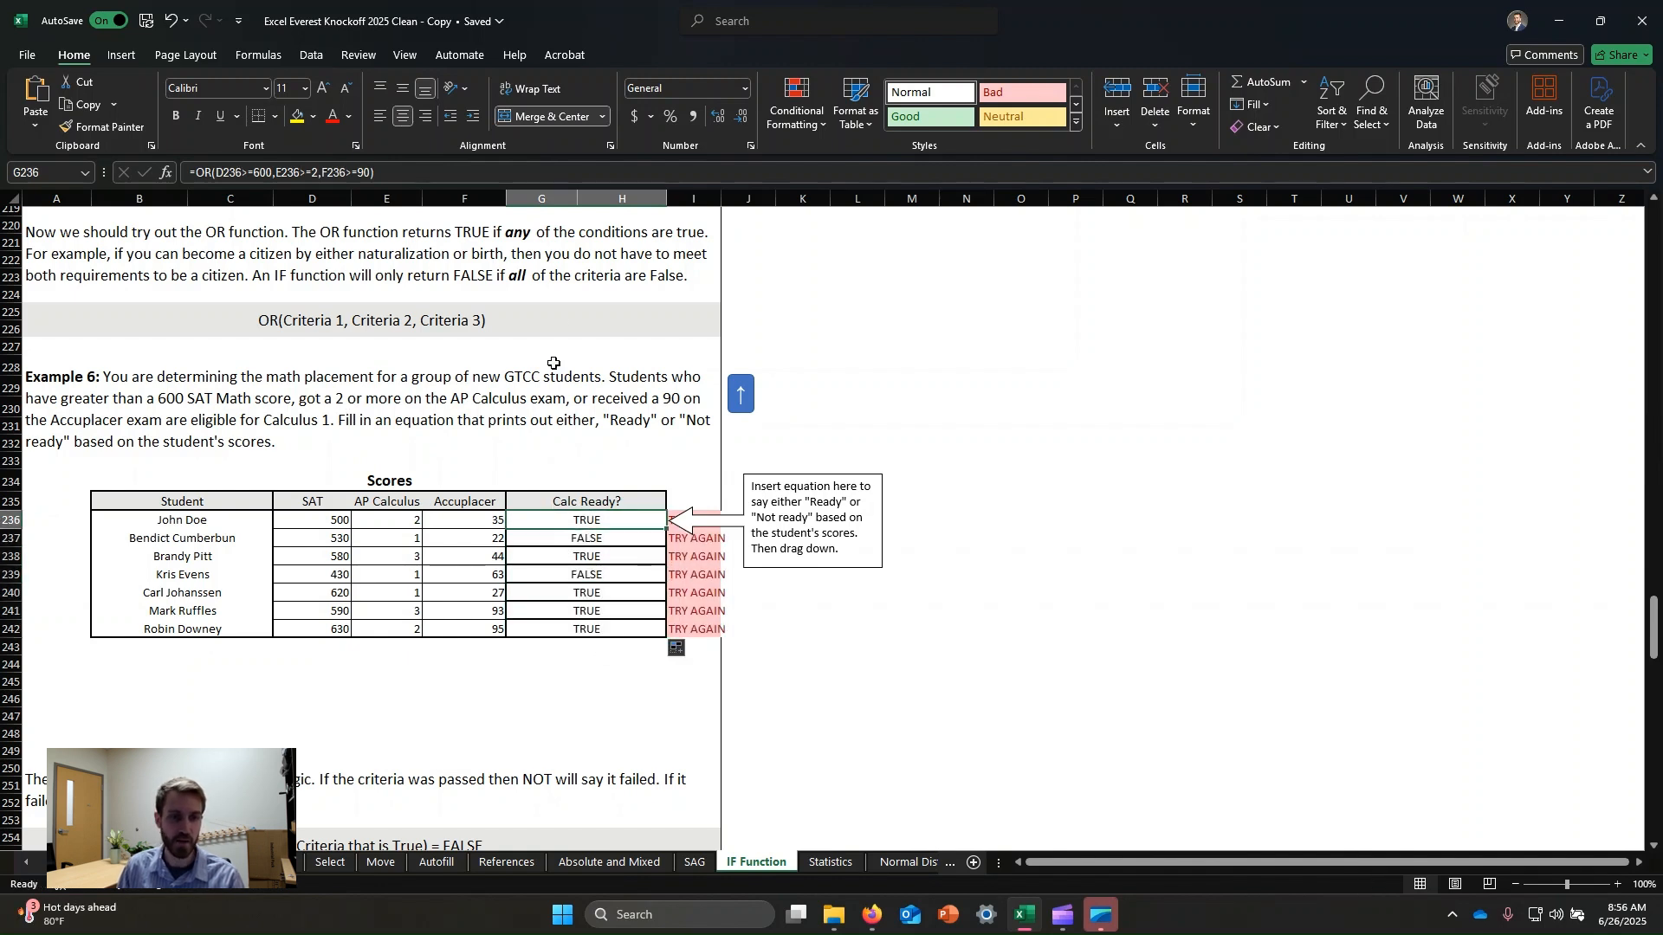
Wrap John Doe's Calc Ready OR formula in IF so it returns "Ready" or "Not Ready".
left_click(196, 173)
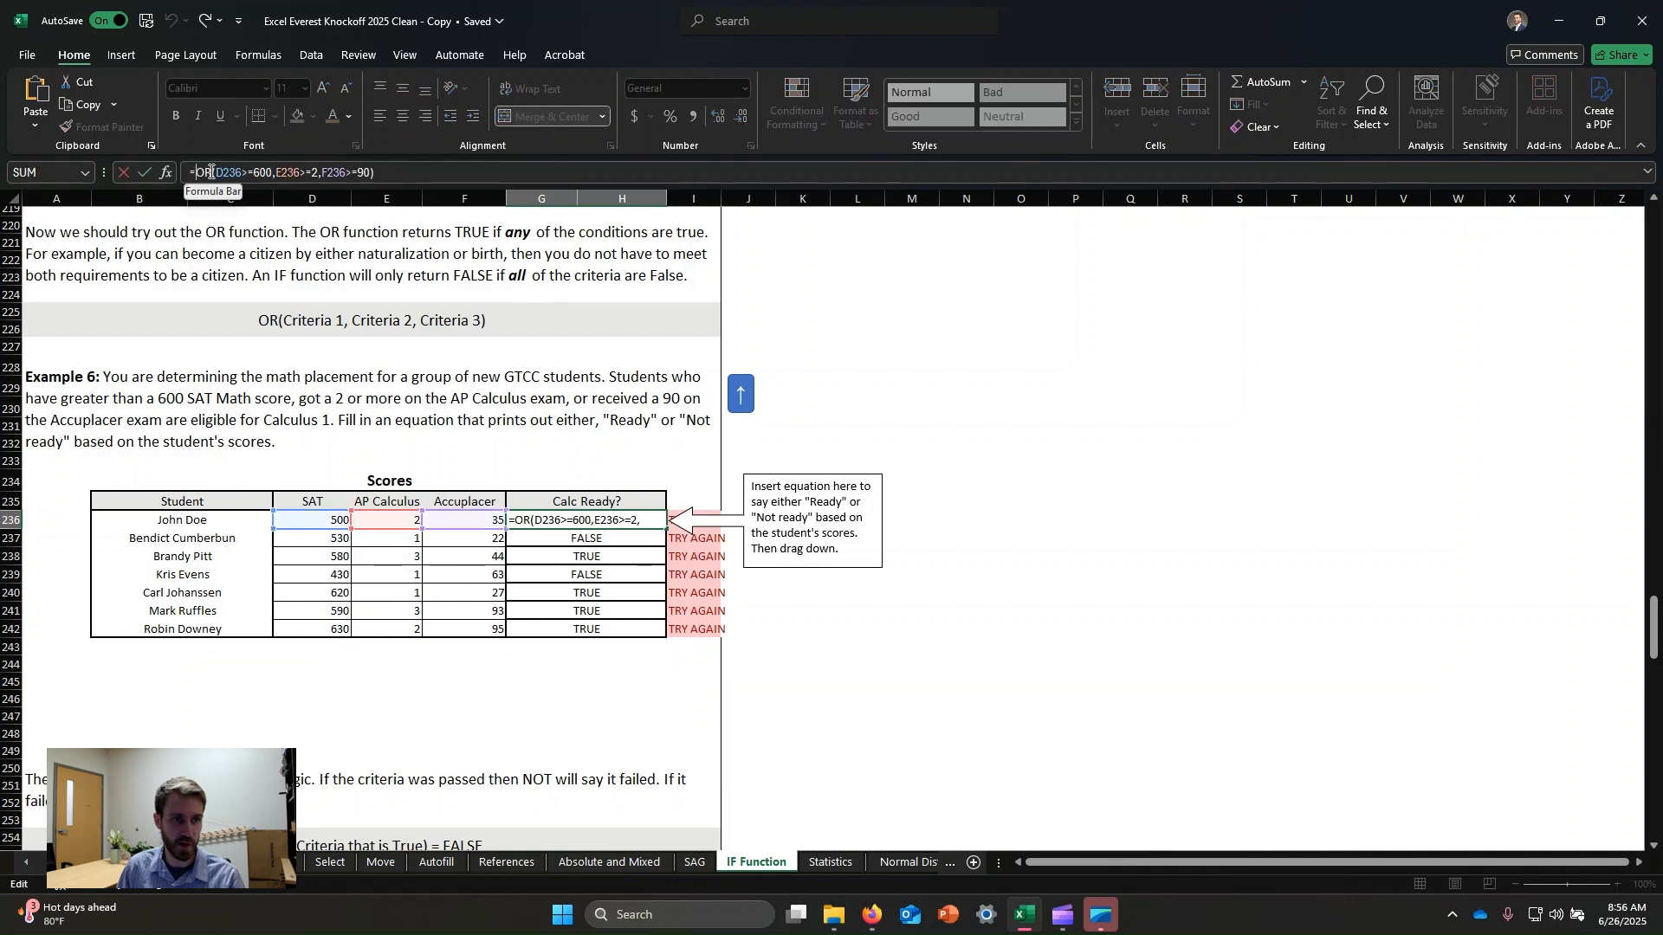
type("IF(")
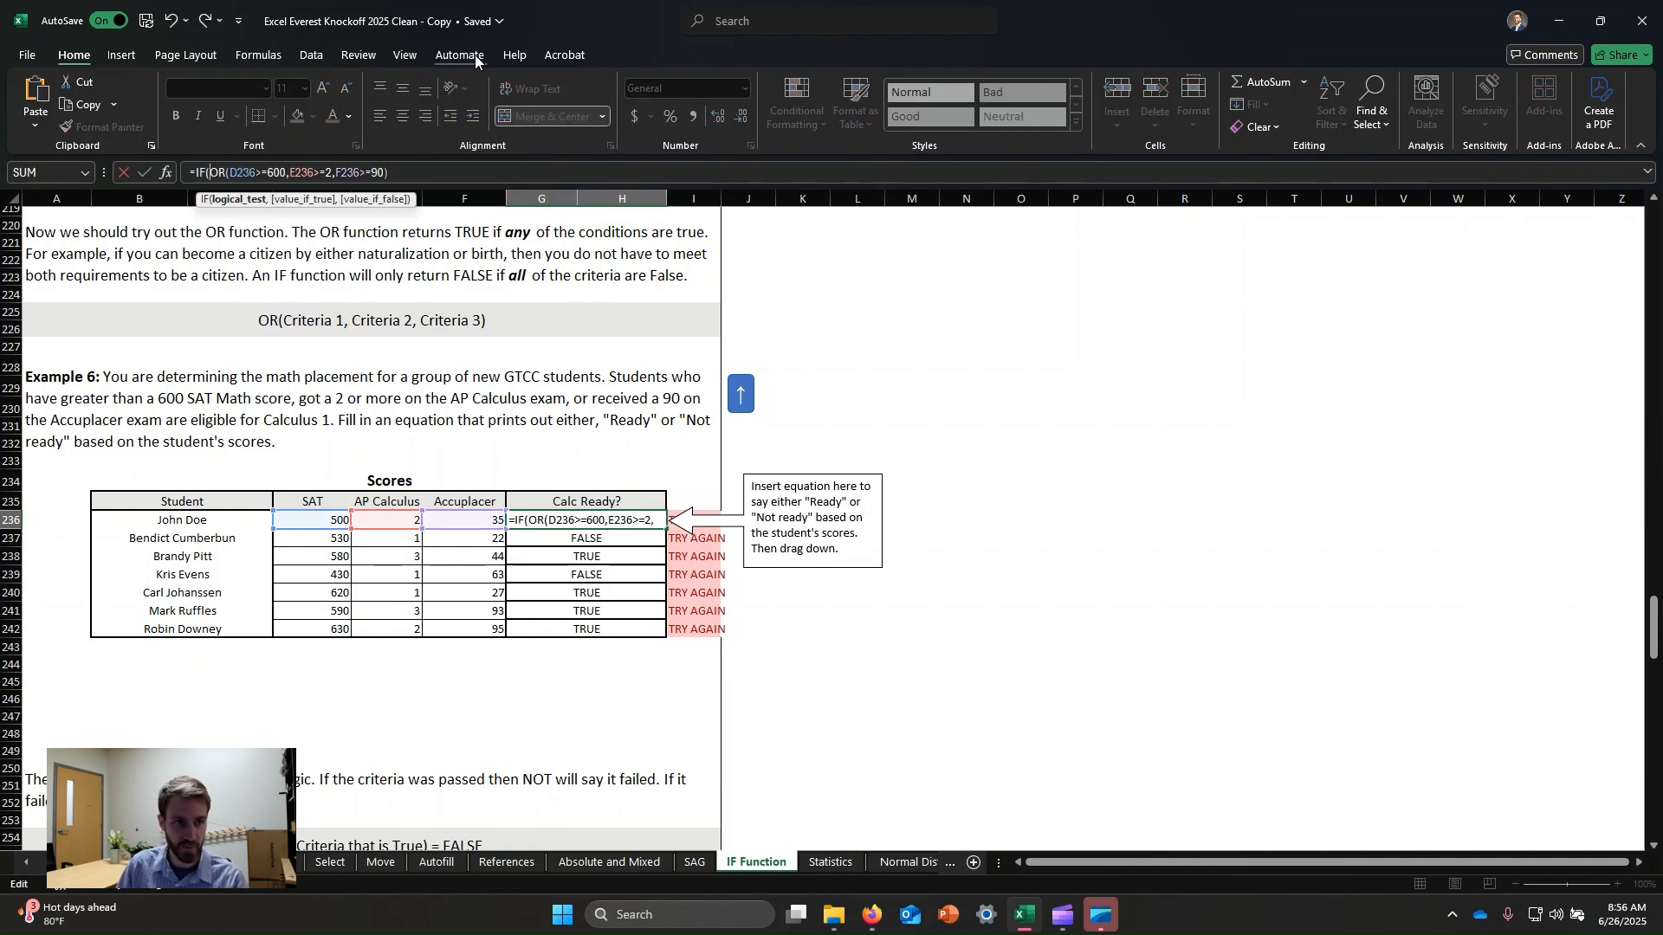
left_click(442, 179)
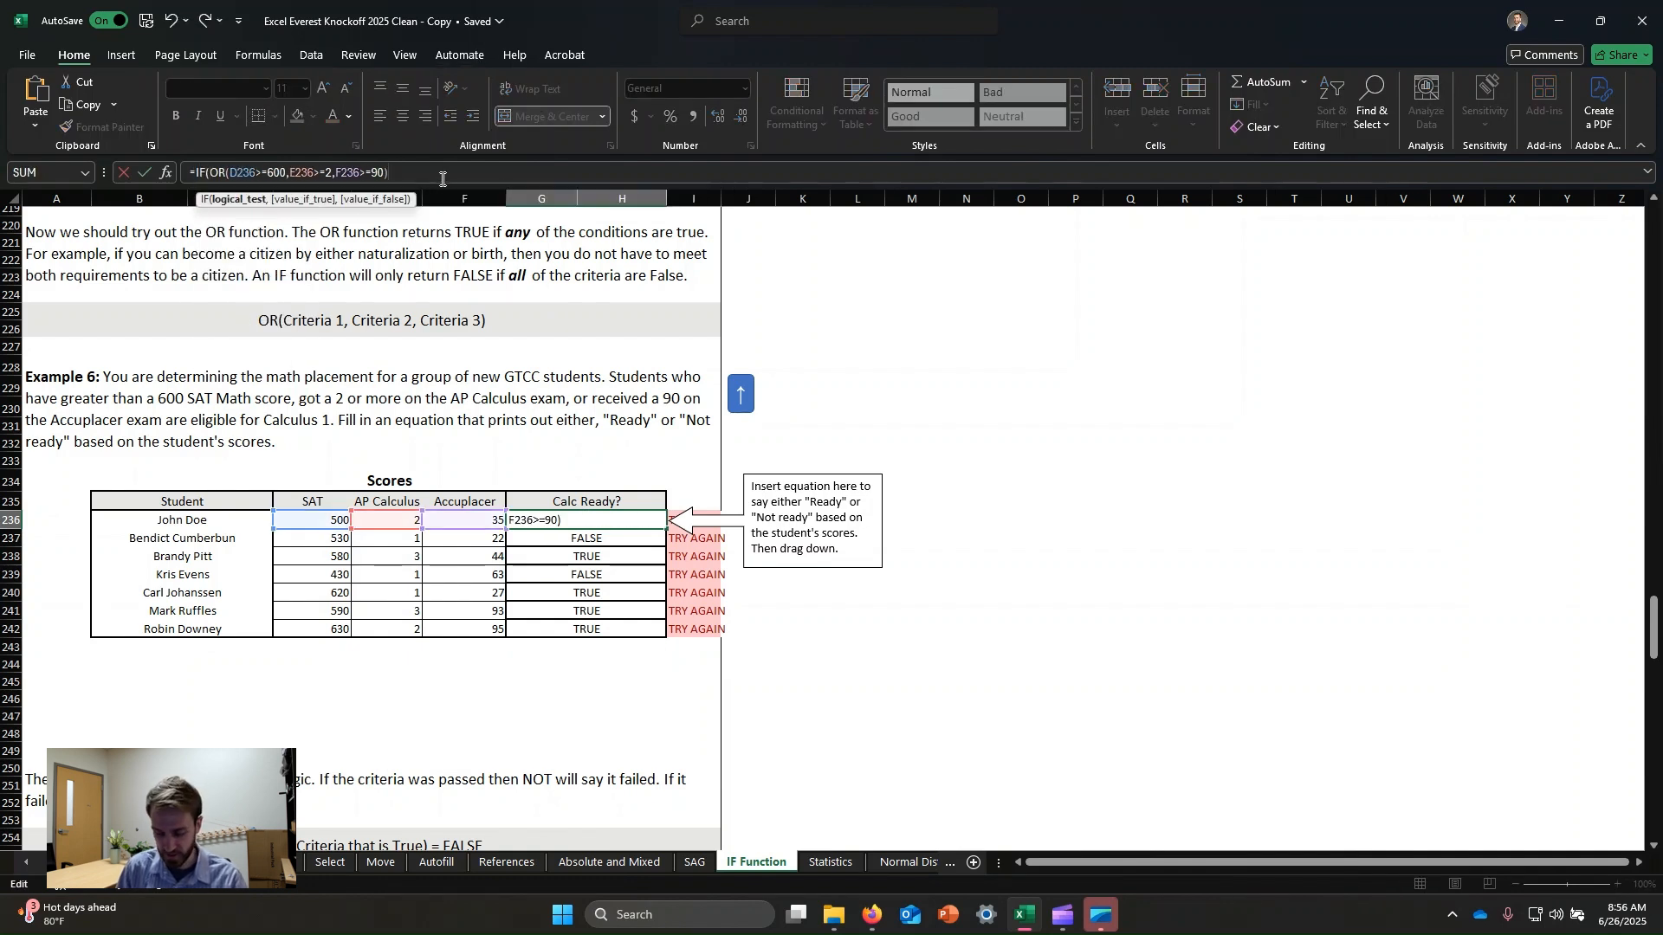
type(",\"R")
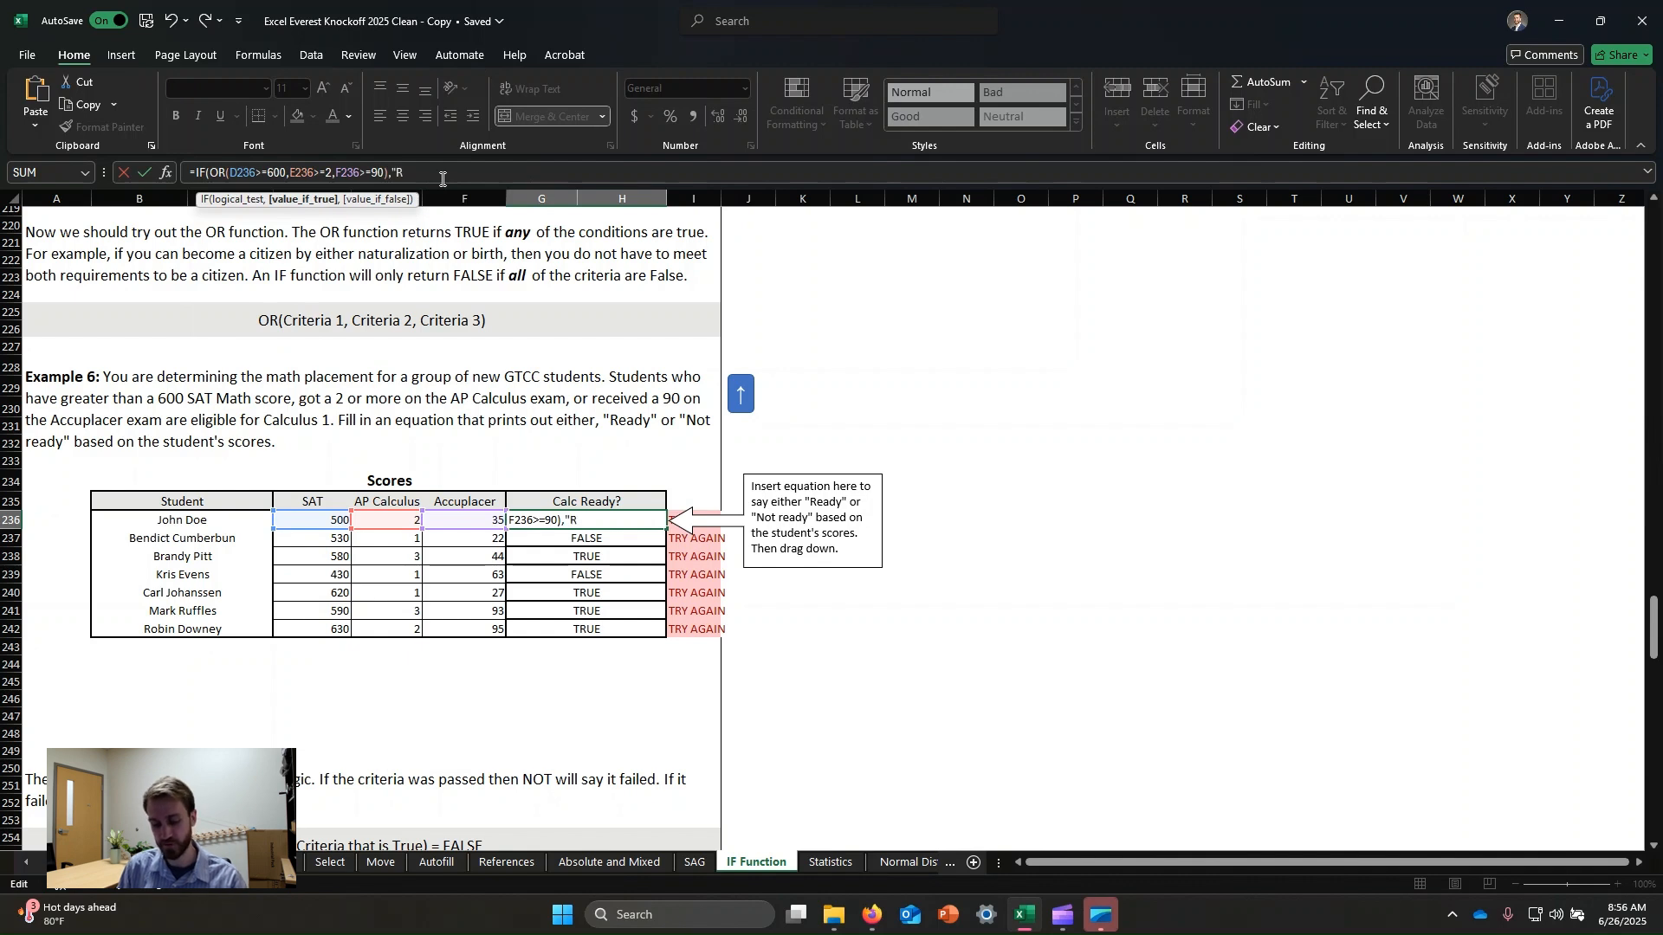
type("eady\"")
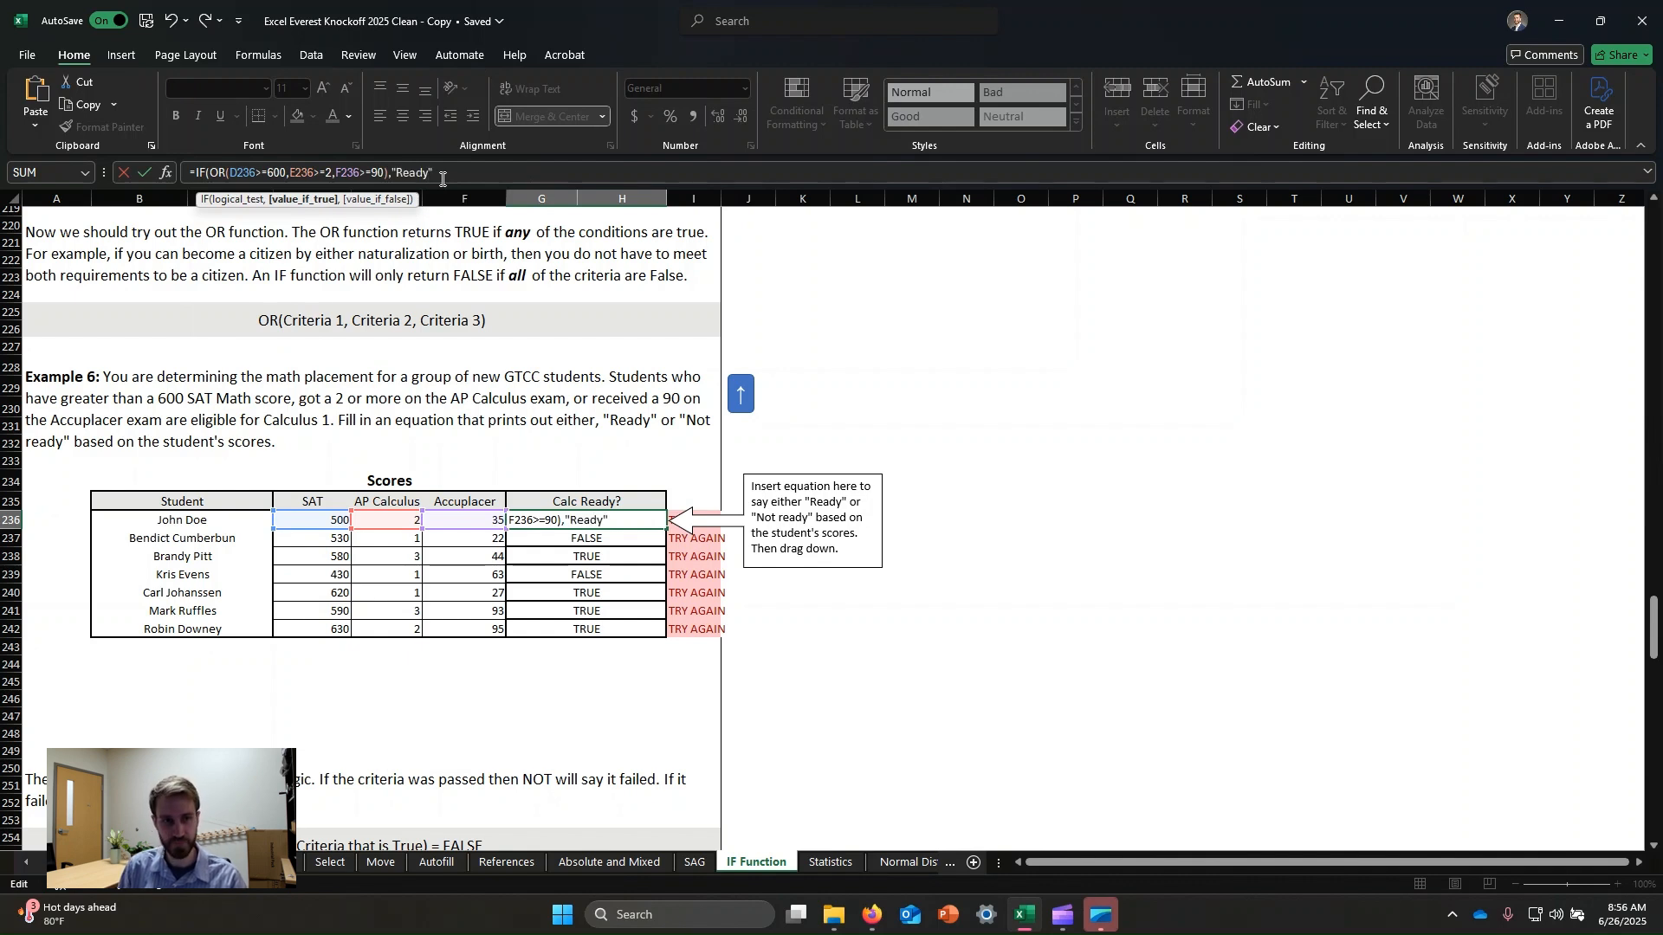
type(",")
key("BackSpace")
key("BackSpace")
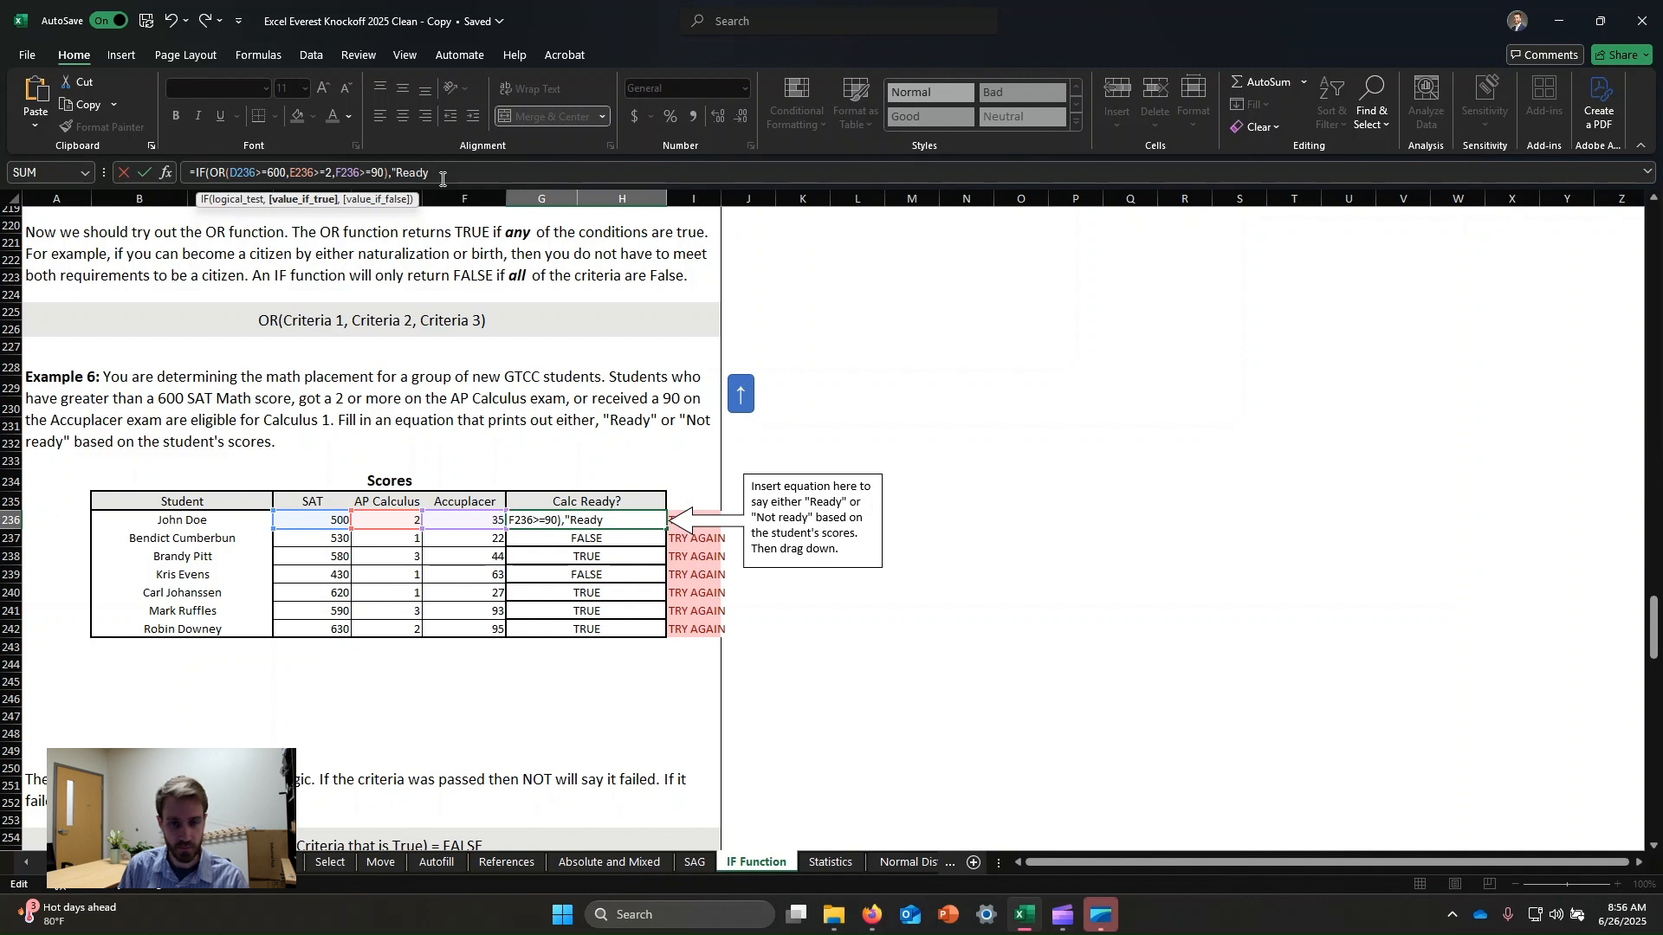
type("\",\"Not Re")
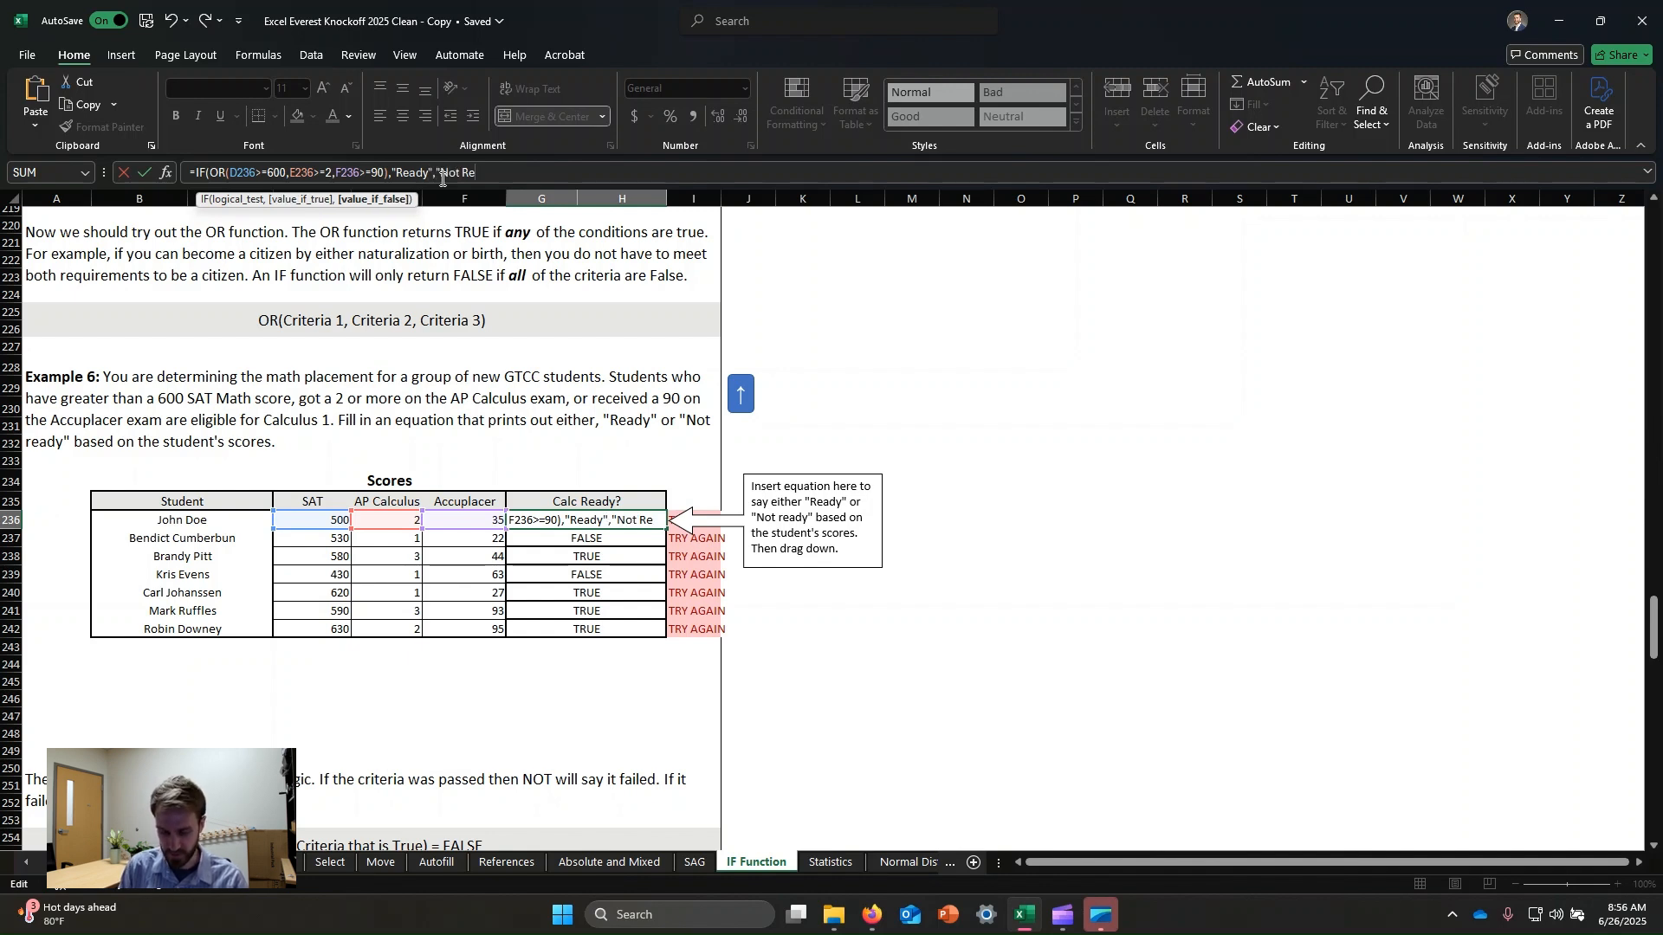
type("ady\")")
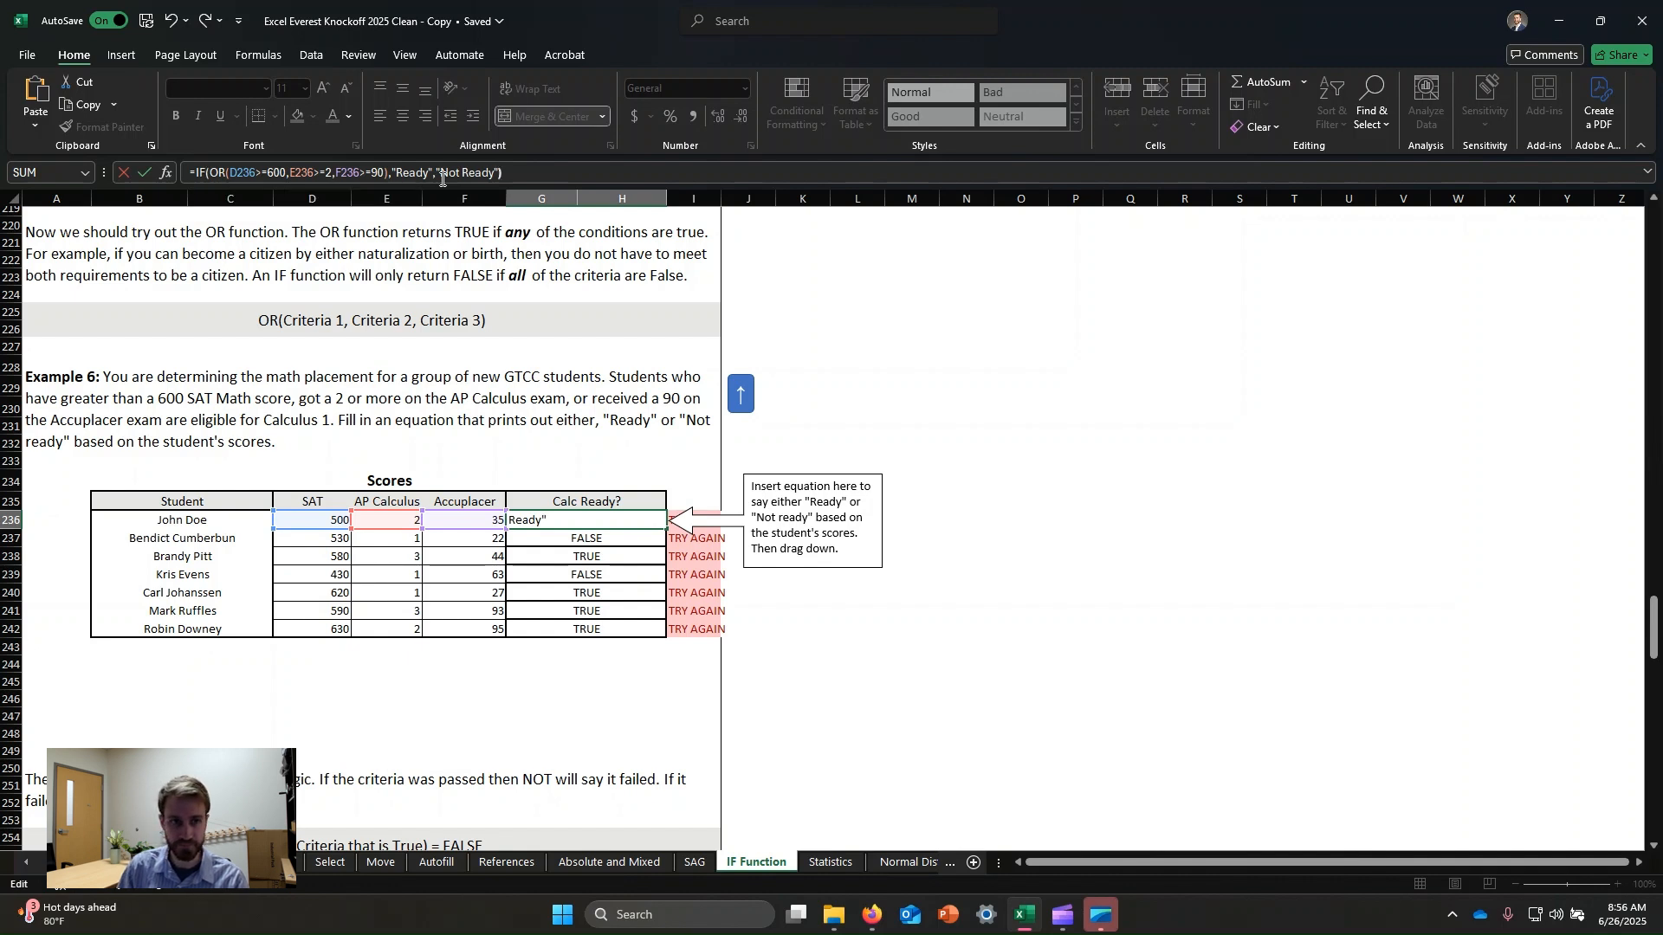
key("Return")
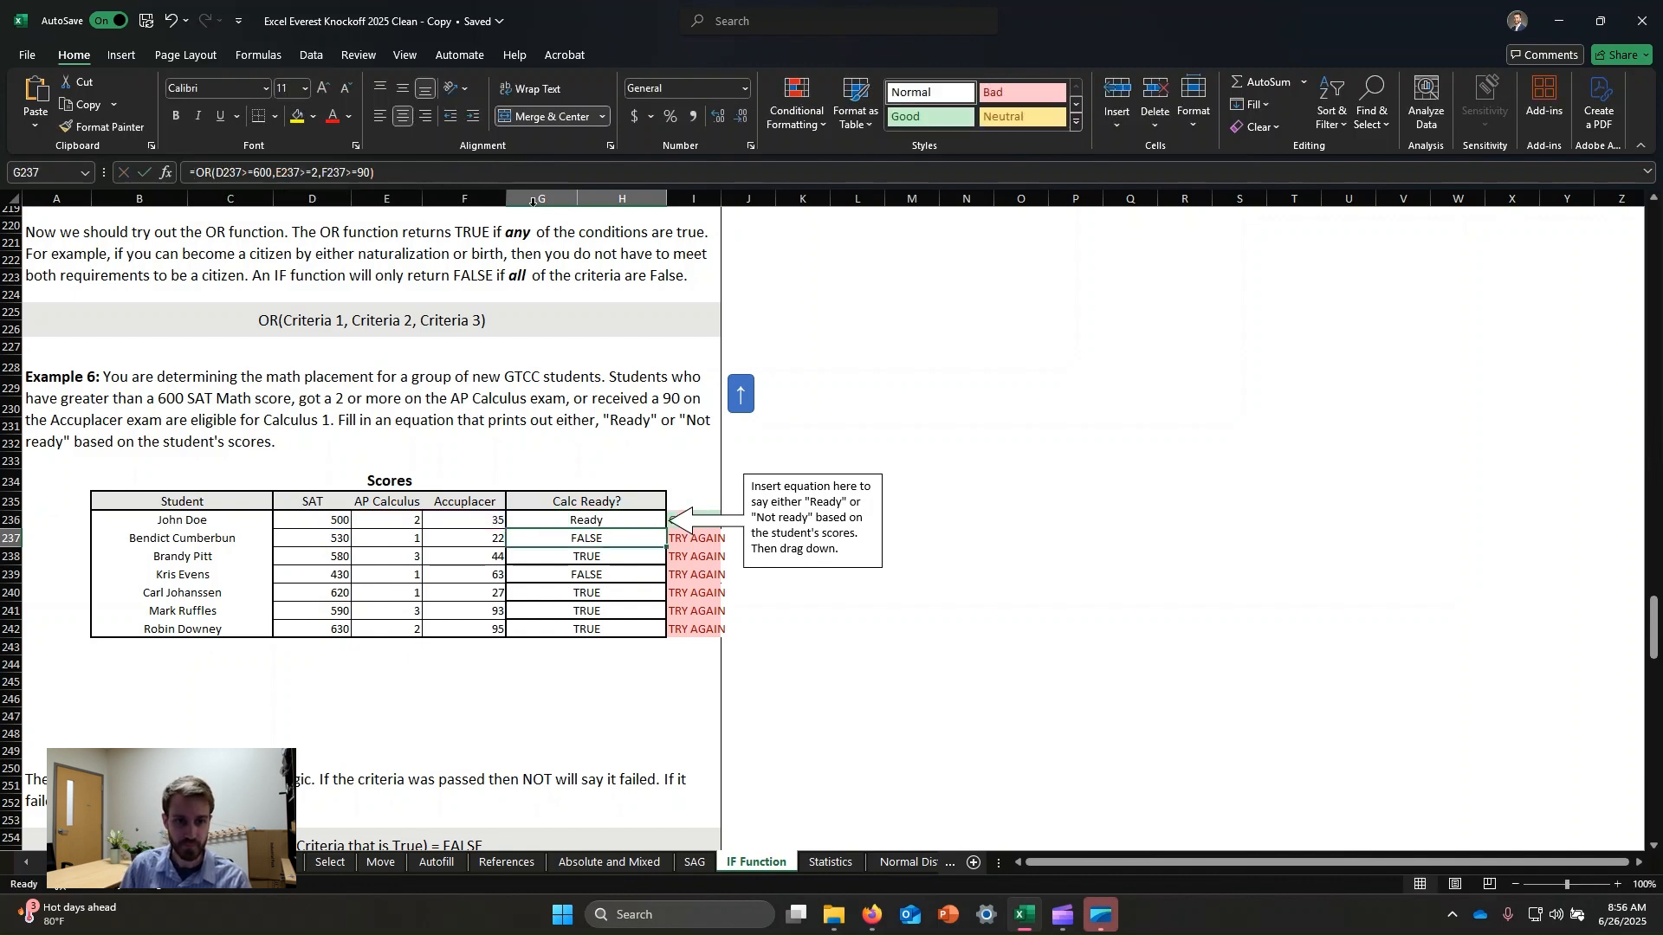
left_click(616, 516)
left_click_drag(664, 530, 666, 637)
left_click(1057, 667)
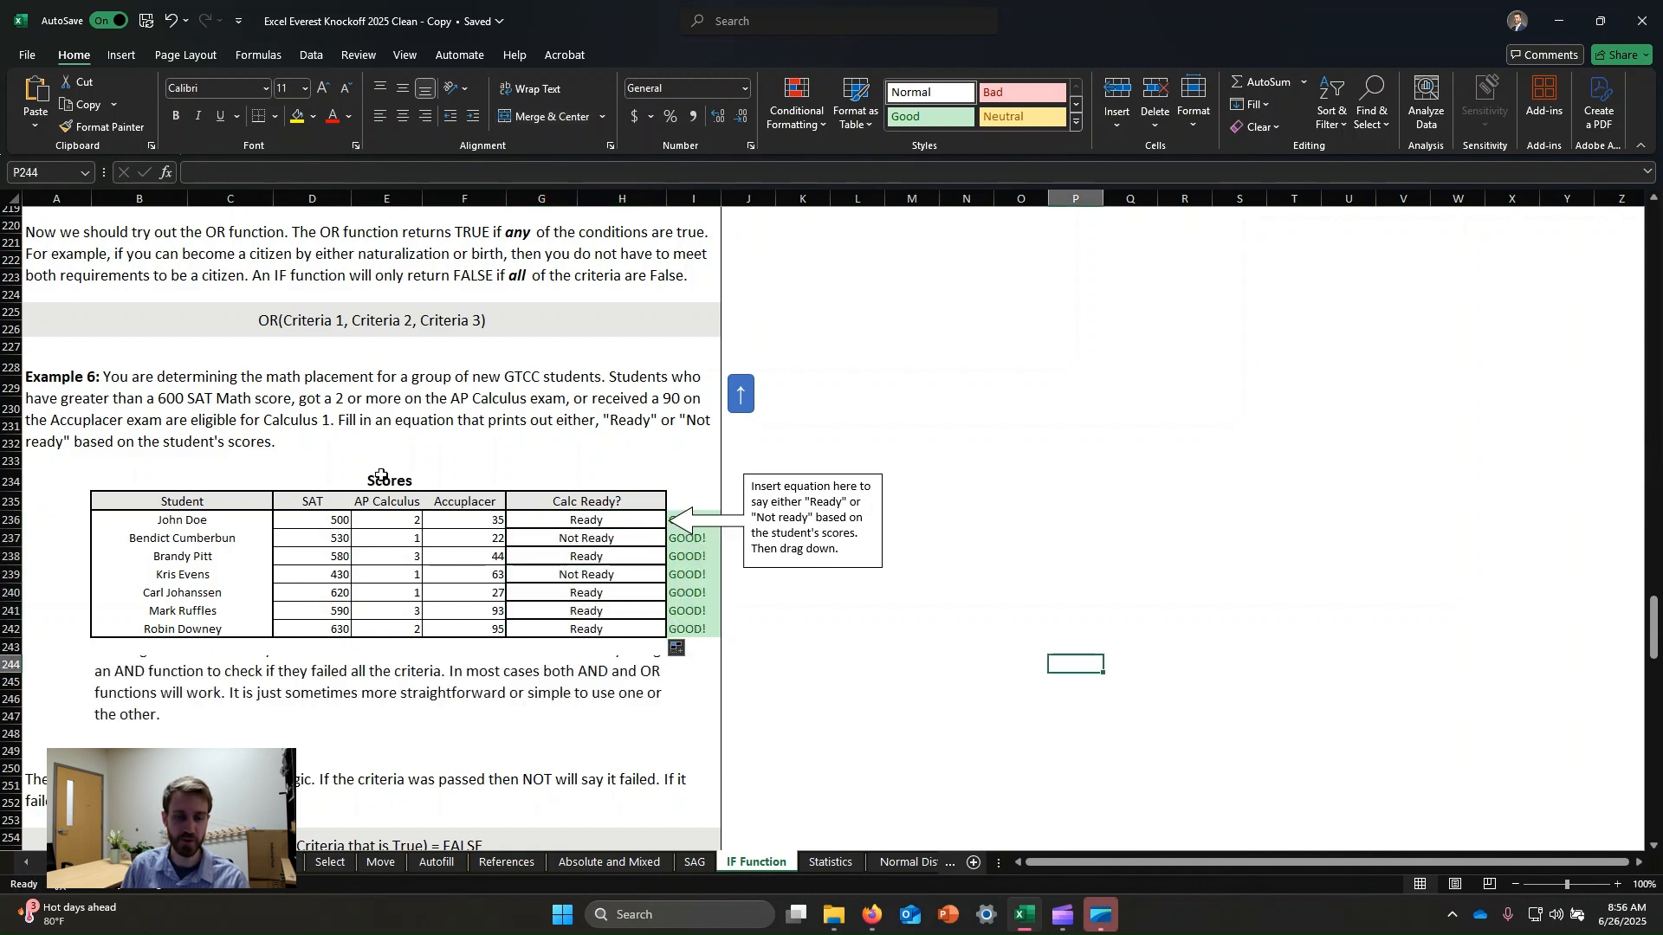
Increase the height of row 246 so the explanatory paragraph below the Scores table is fully shown.
left_click(441, 726)
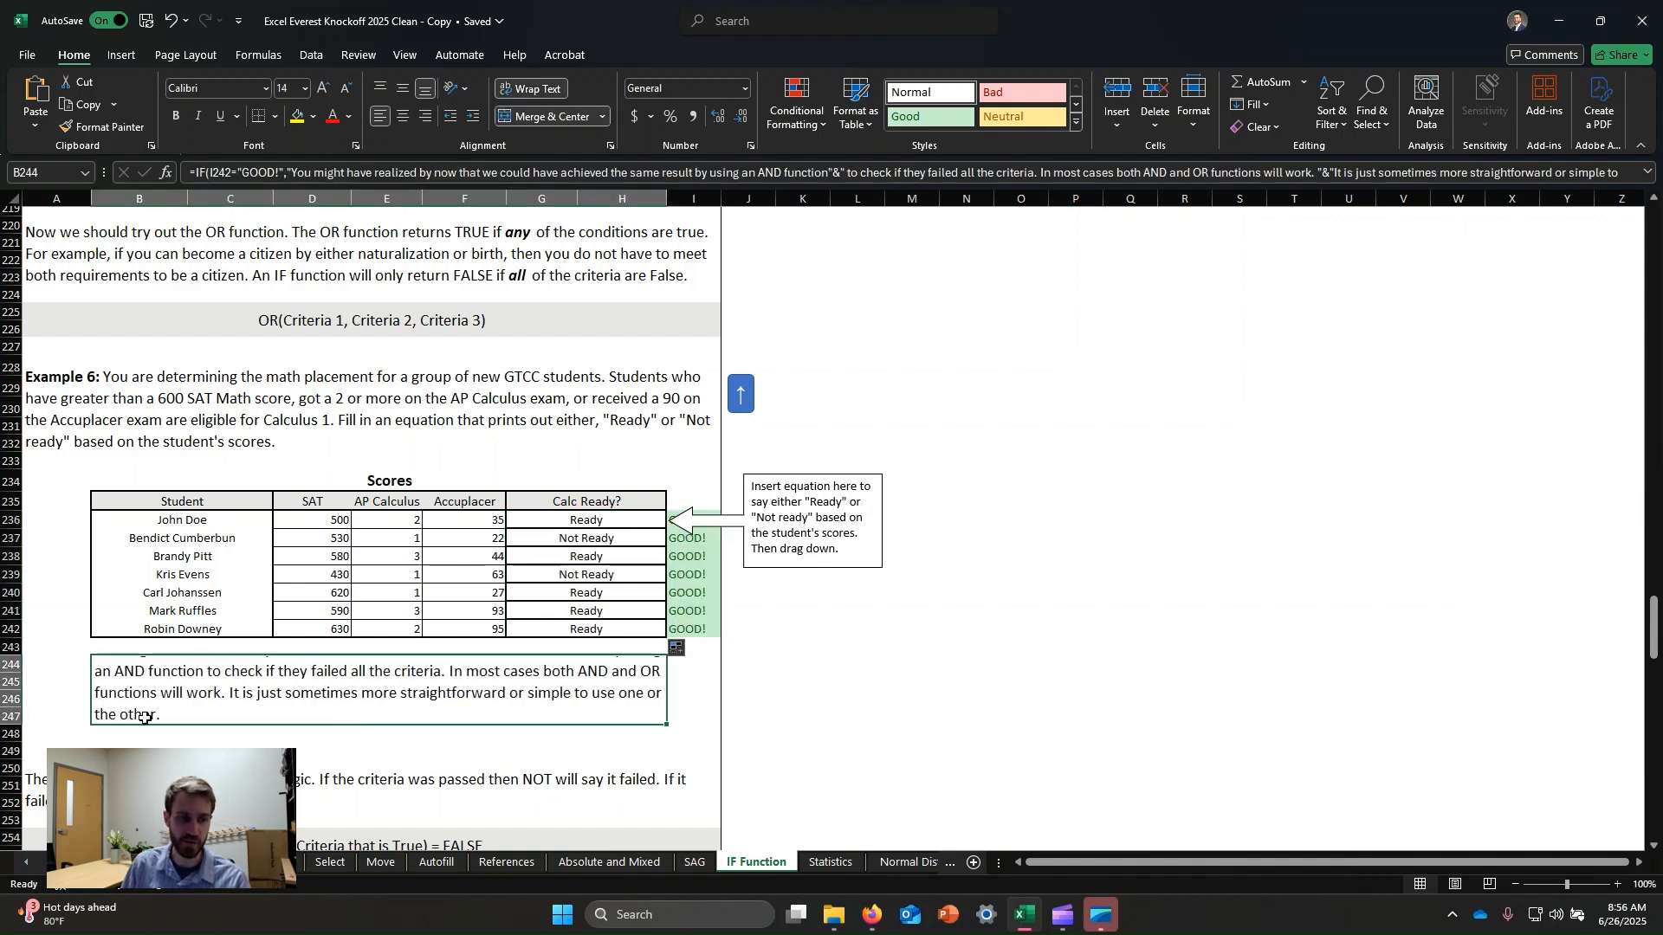
left_click_drag(10, 708, 10, 750)
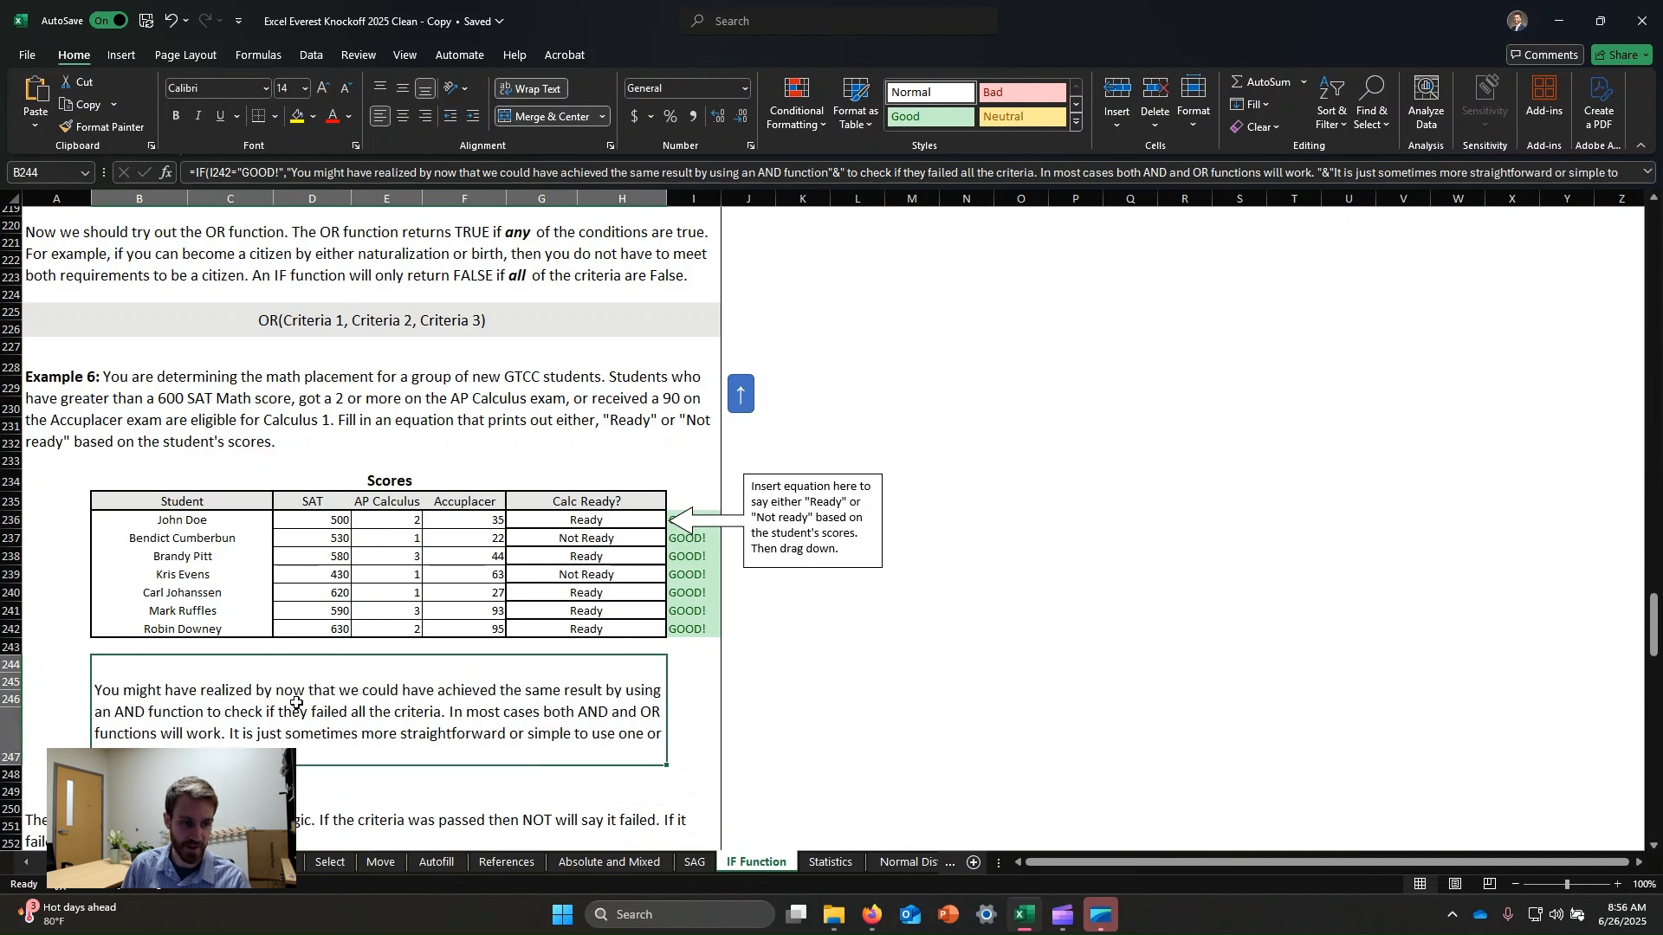
left_click(952, 680)
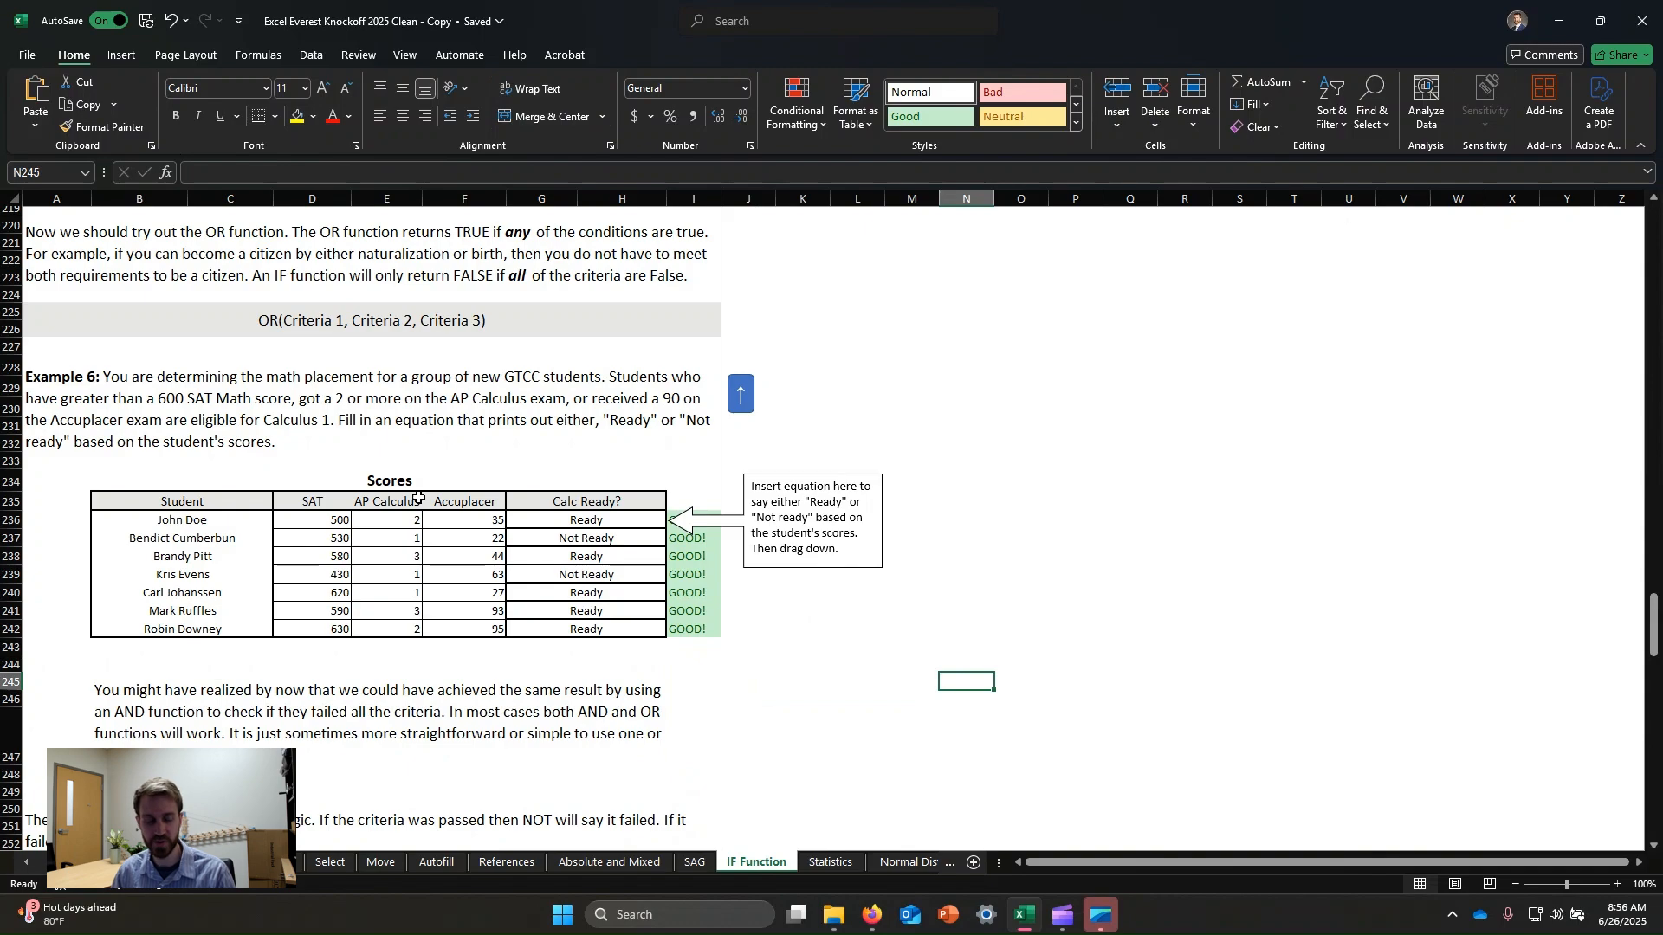
Examine Example 7's PASS/FAIL formula, the shipbuilder data and the listed requirements.
scroll(472, 494, "down", 5)
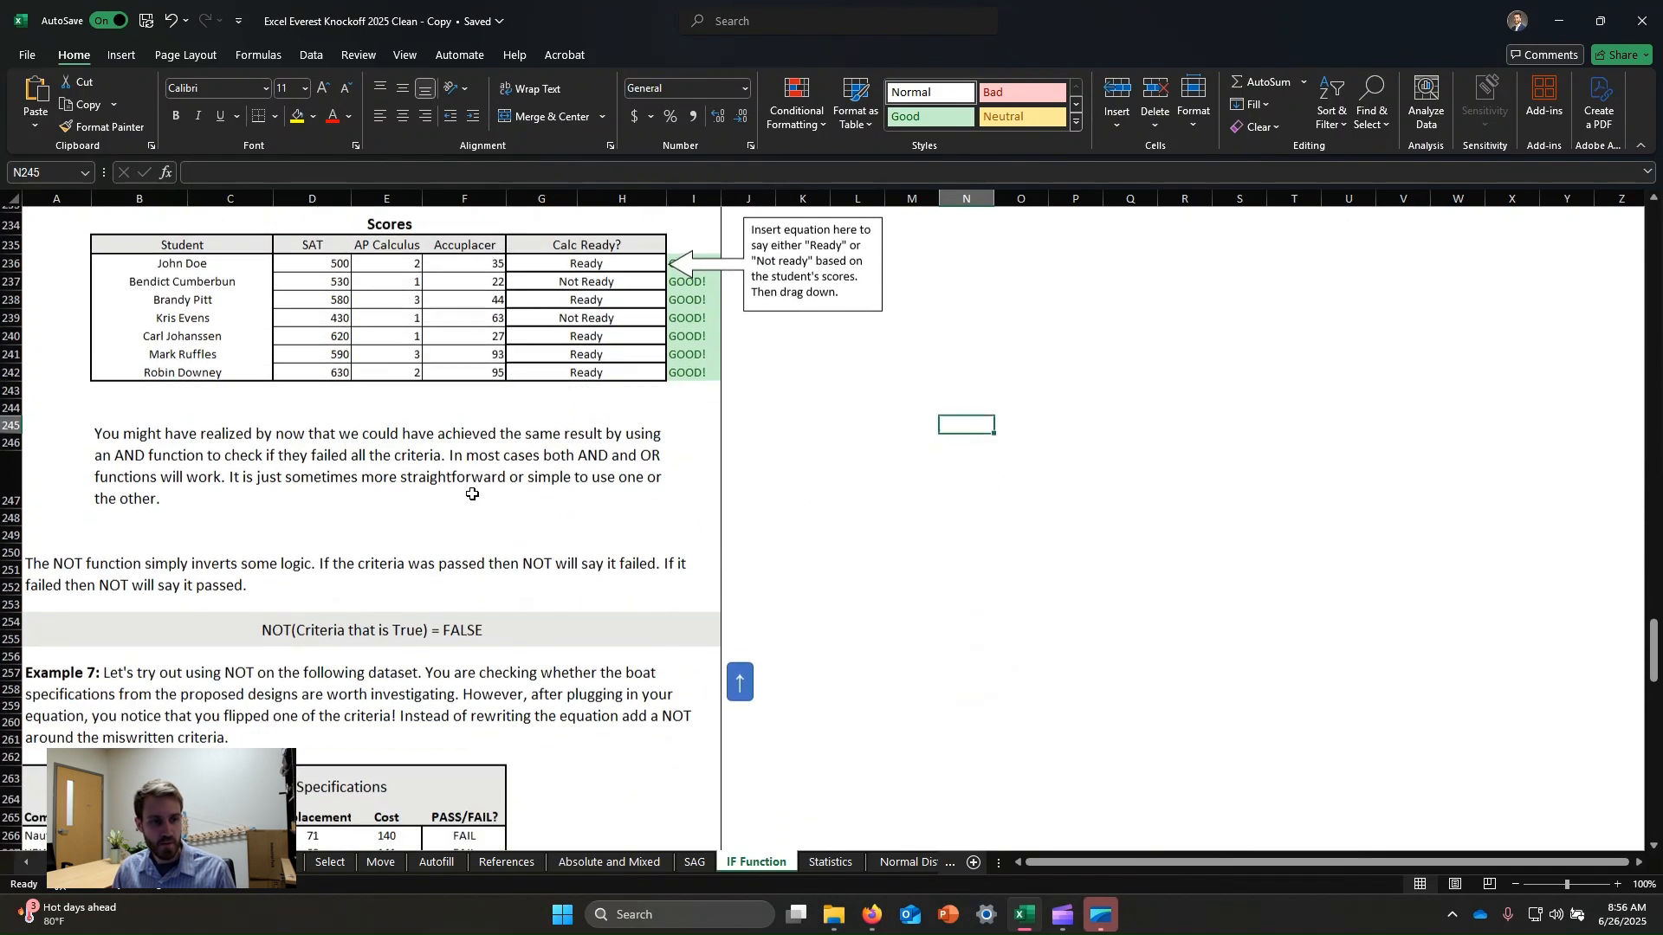
scroll(472, 493, "down", 11)
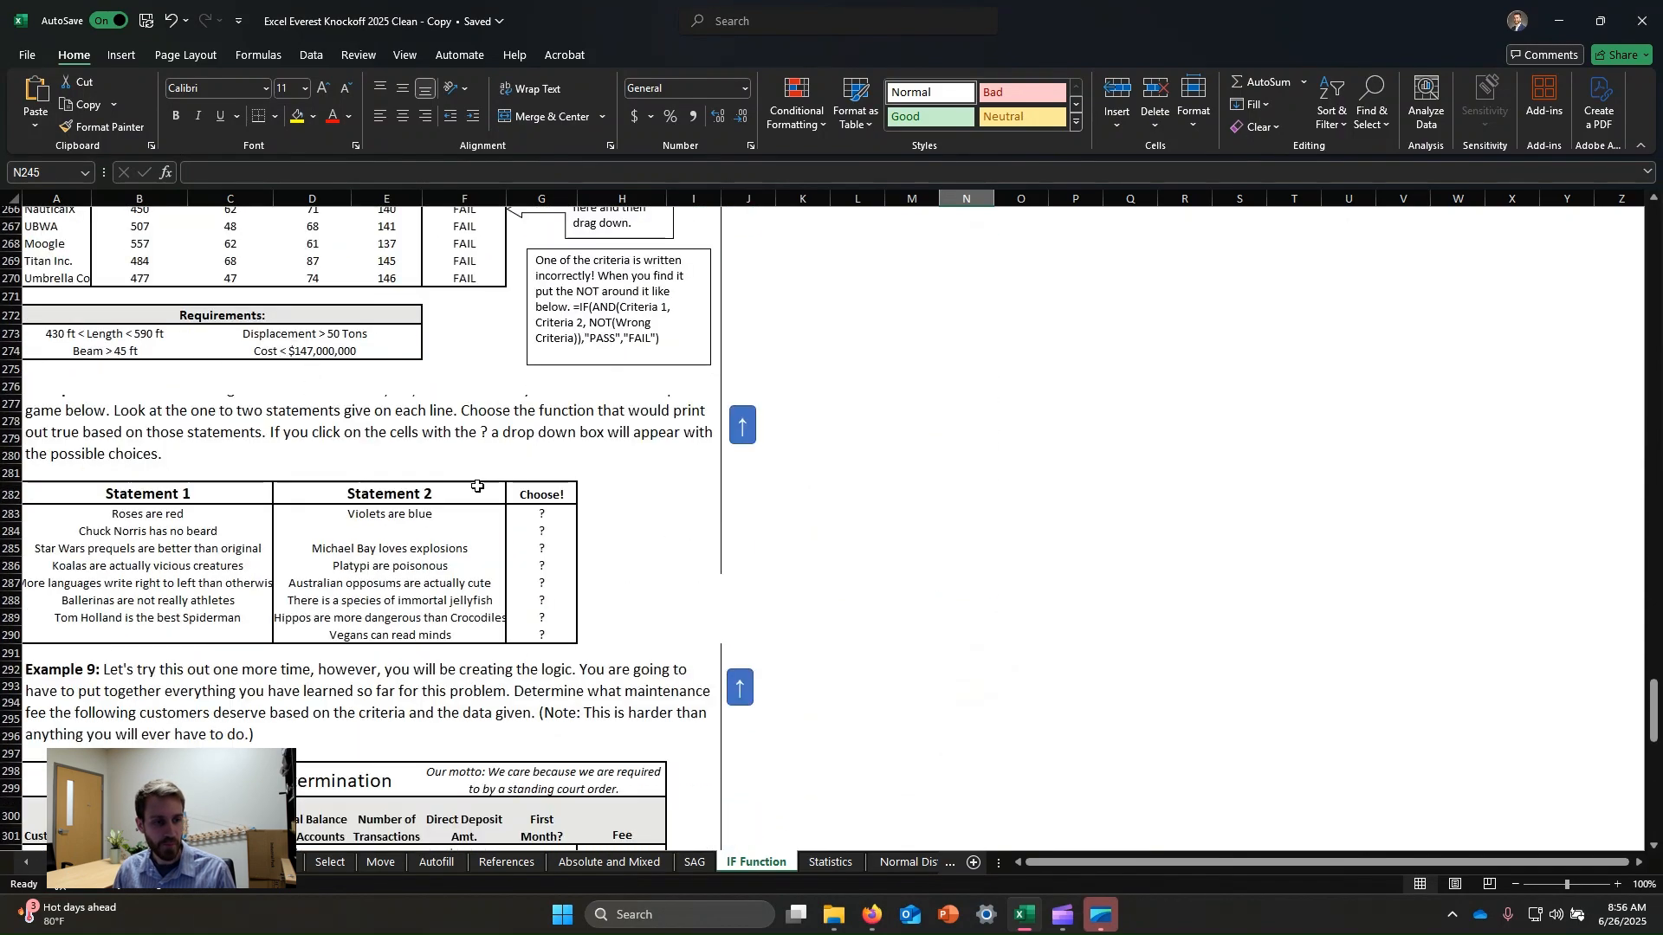
scroll(477, 486, "down", 2)
scroll(346, 433, "up", 6)
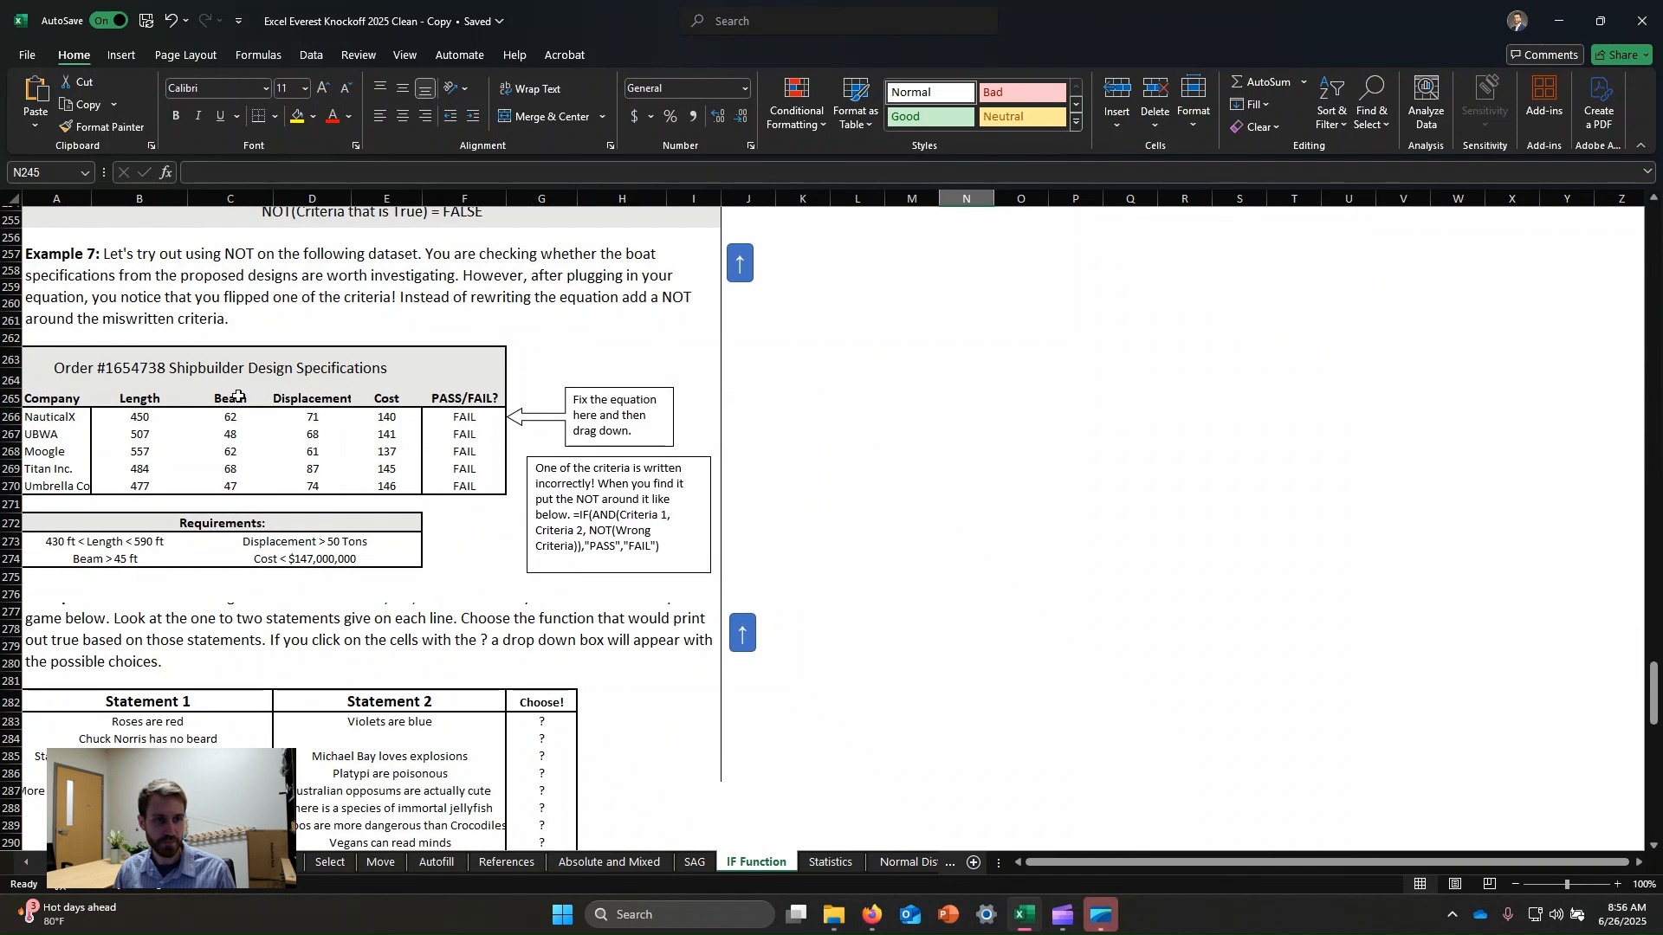
scroll(238, 395, "up", 2)
left_click(381, 356)
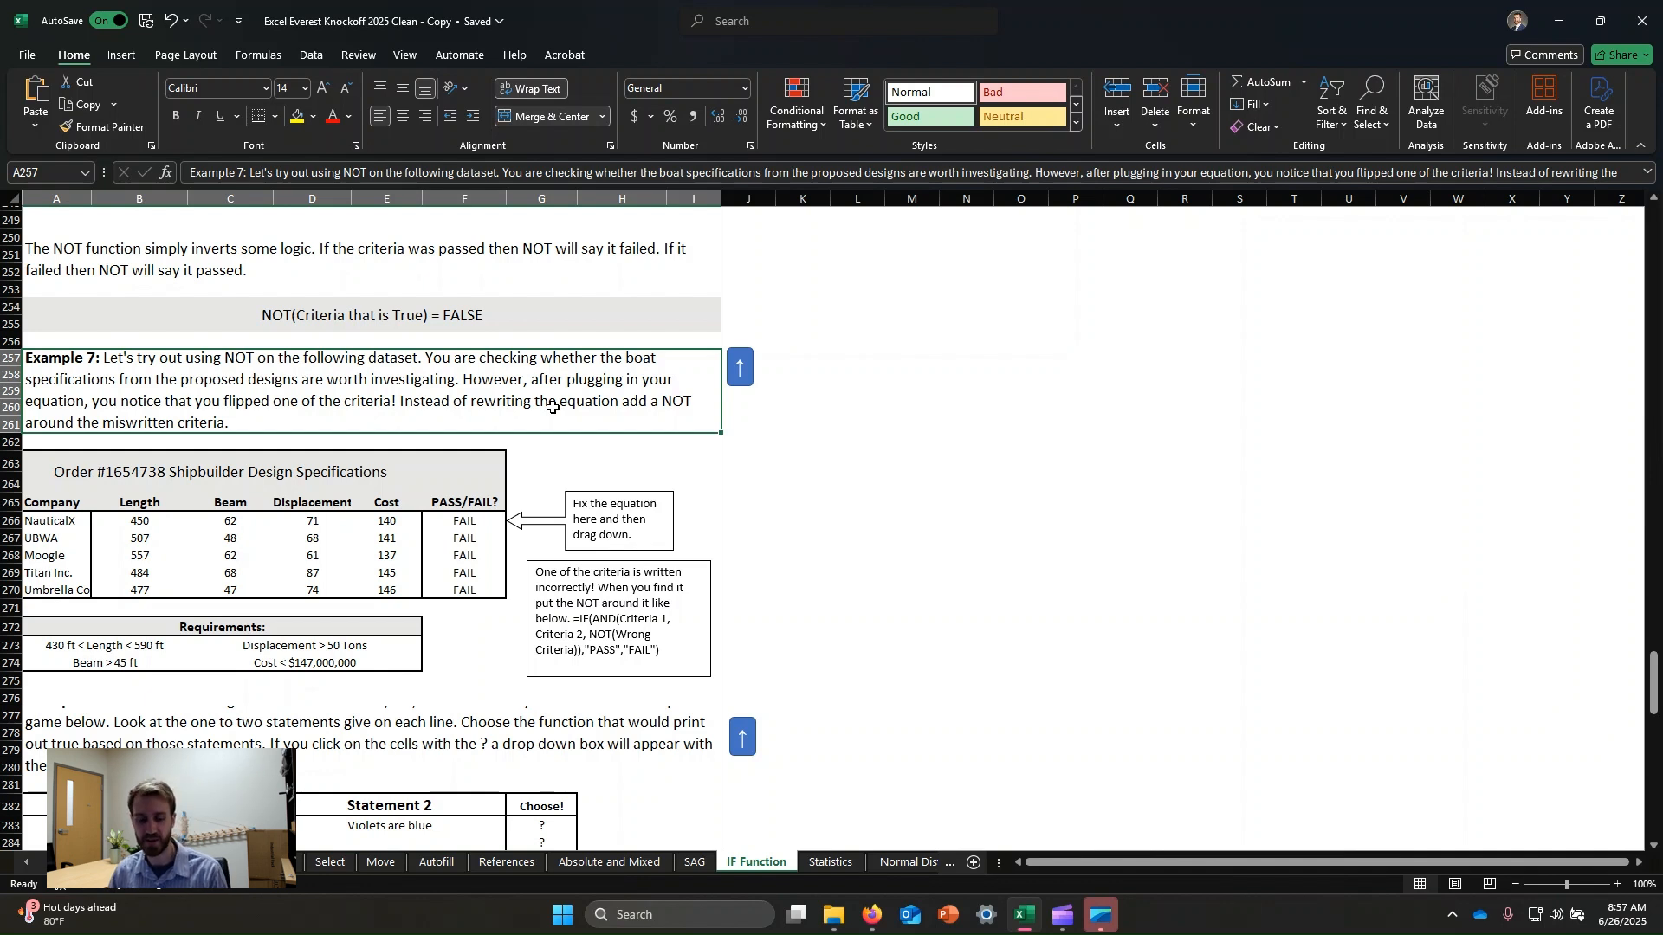
left_click(458, 527)
left_click(1067, 524)
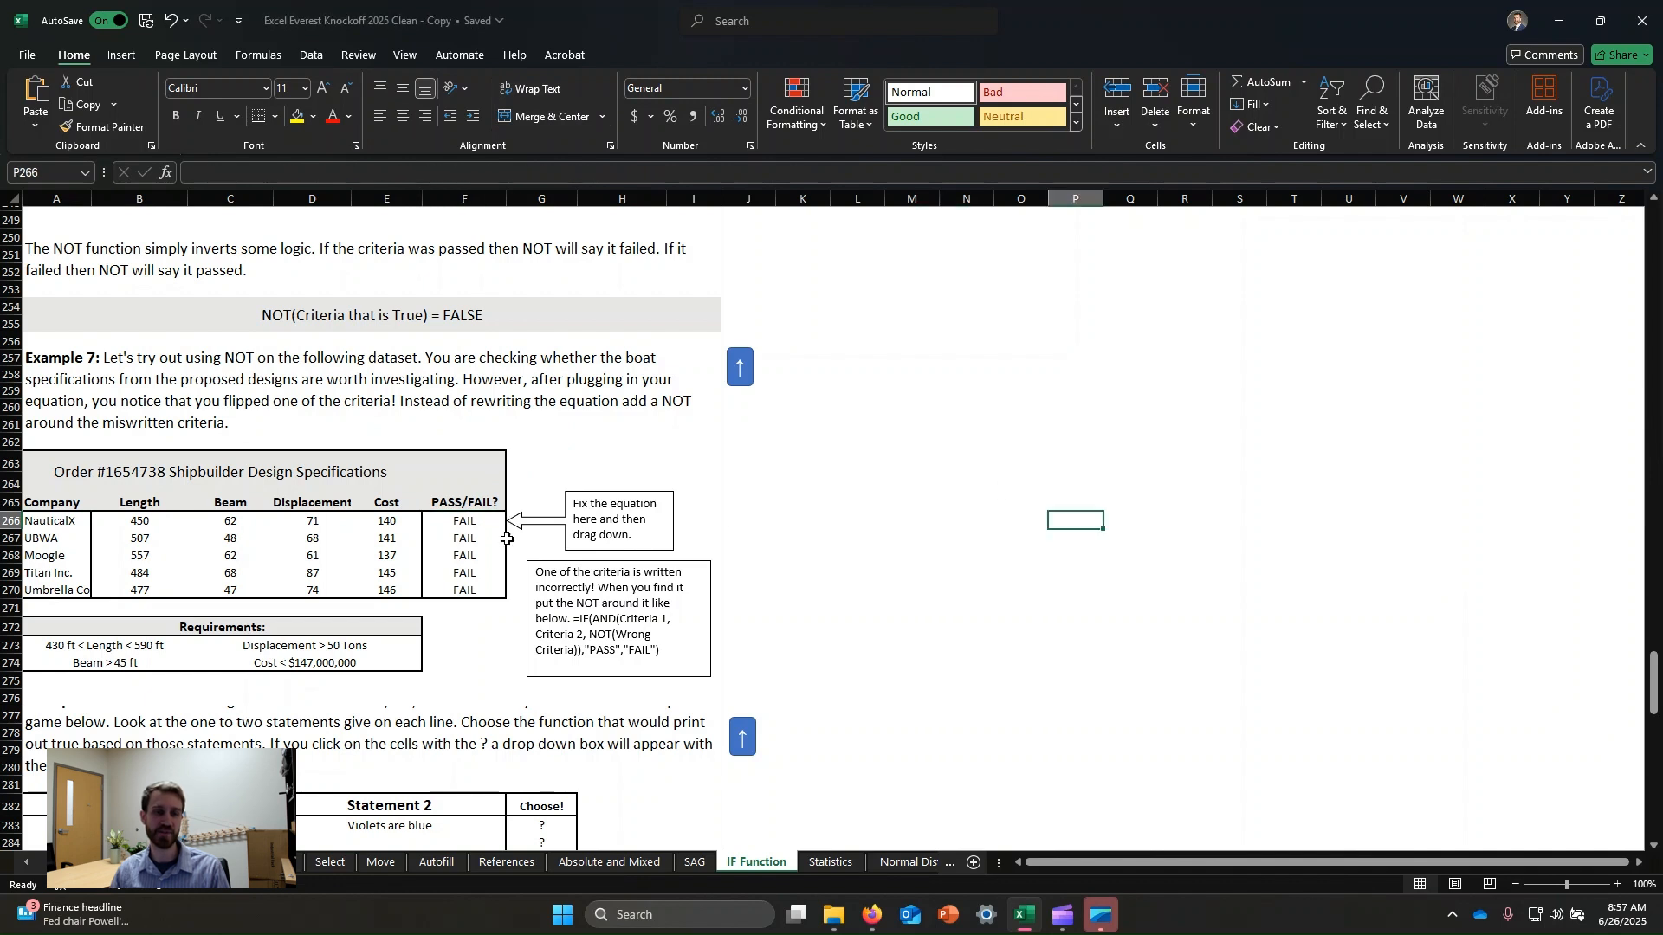
left_click(479, 518)
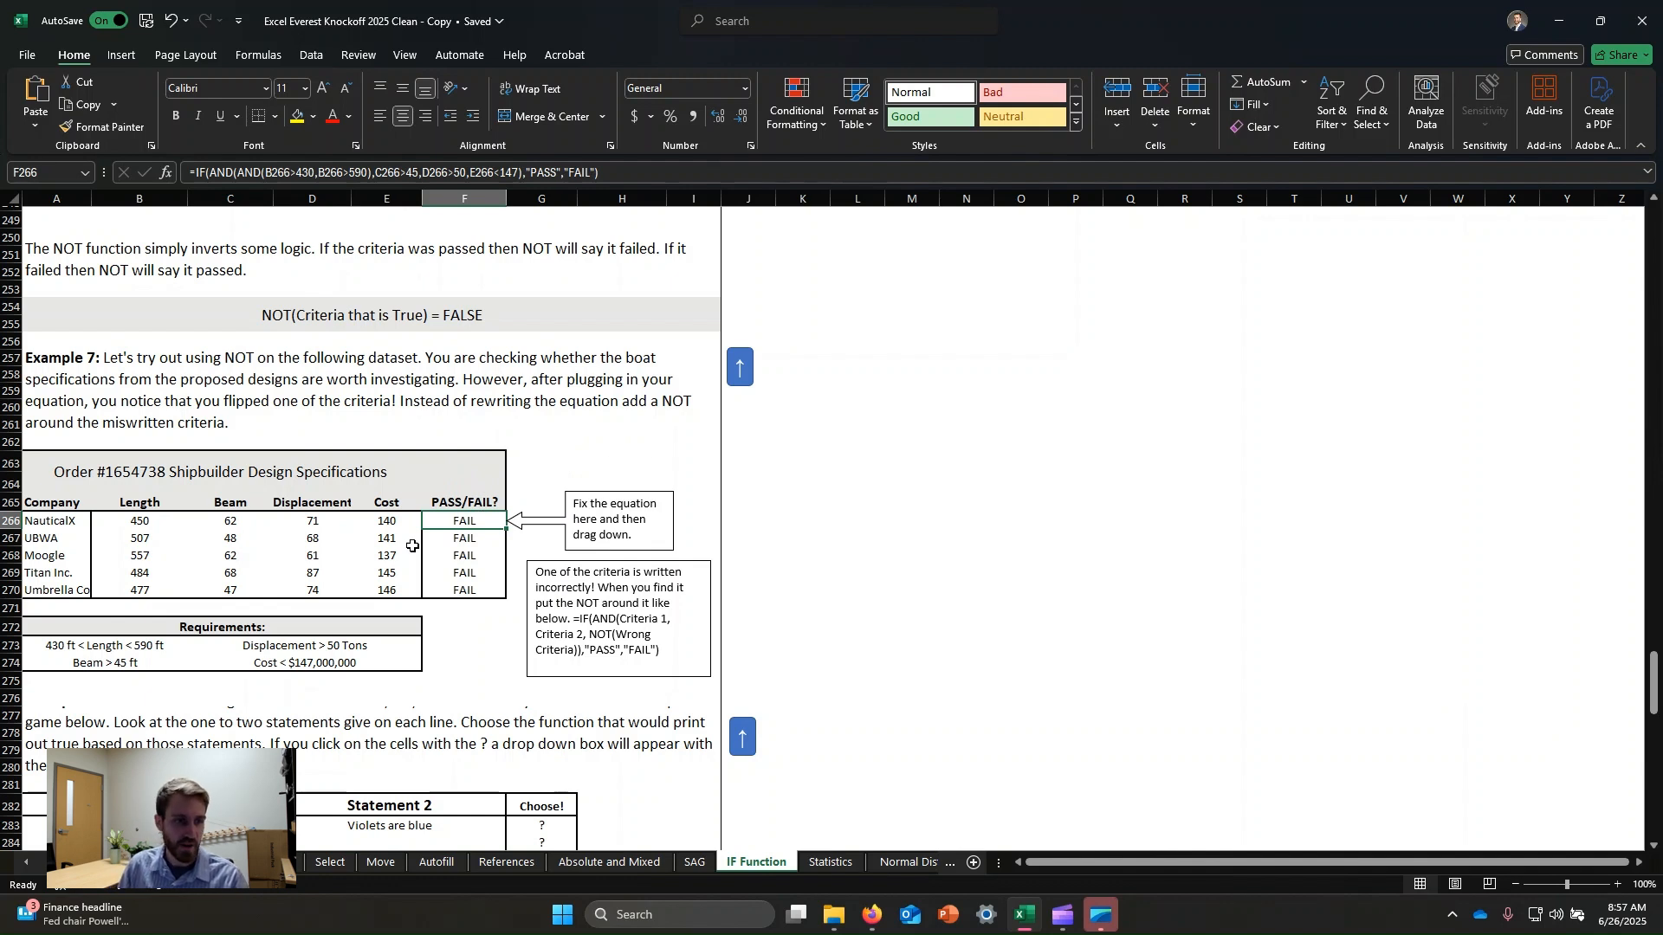
left_click(173, 557)
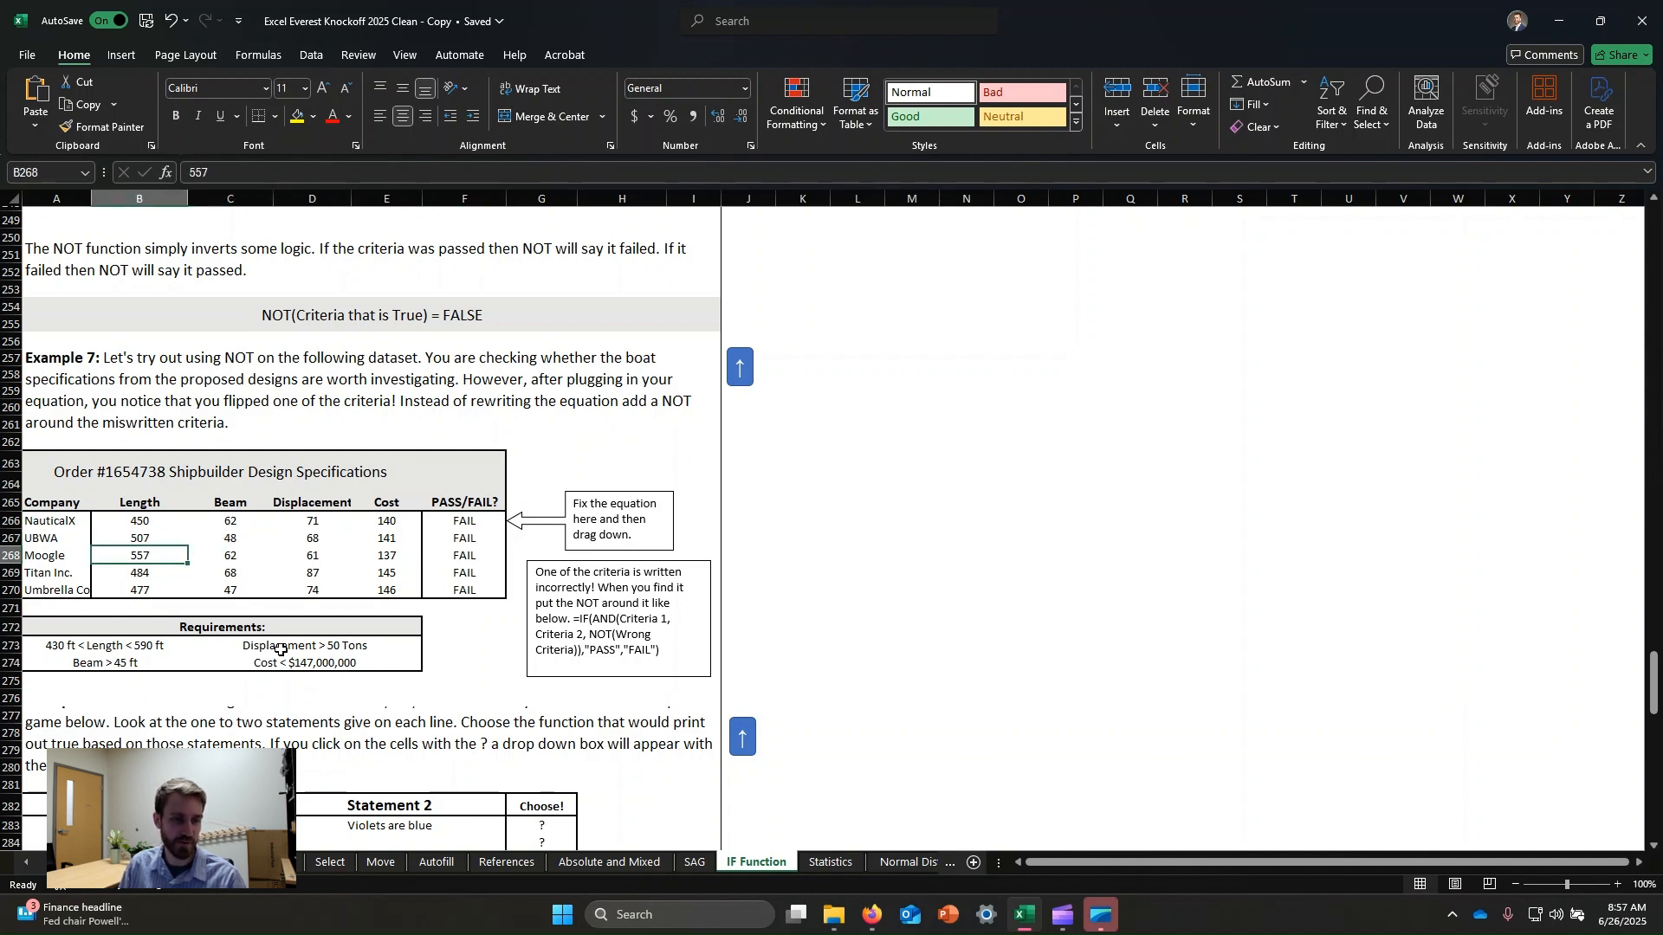
left_click(158, 662)
left_click(108, 645)
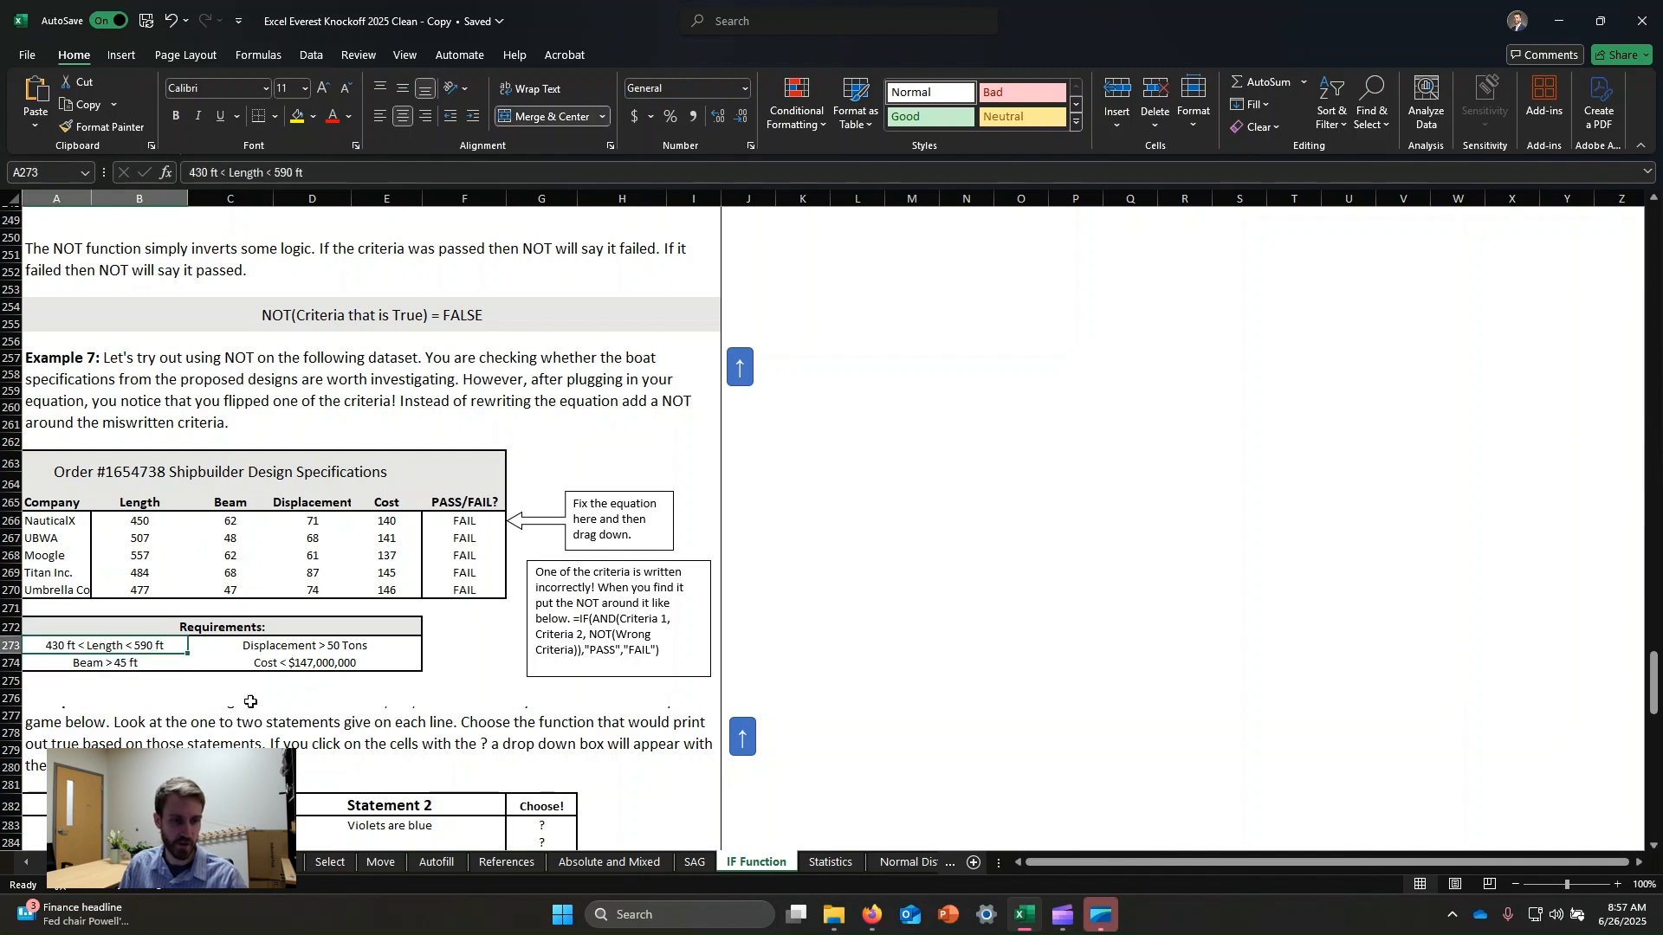
left_click(311, 671)
left_click(921, 614)
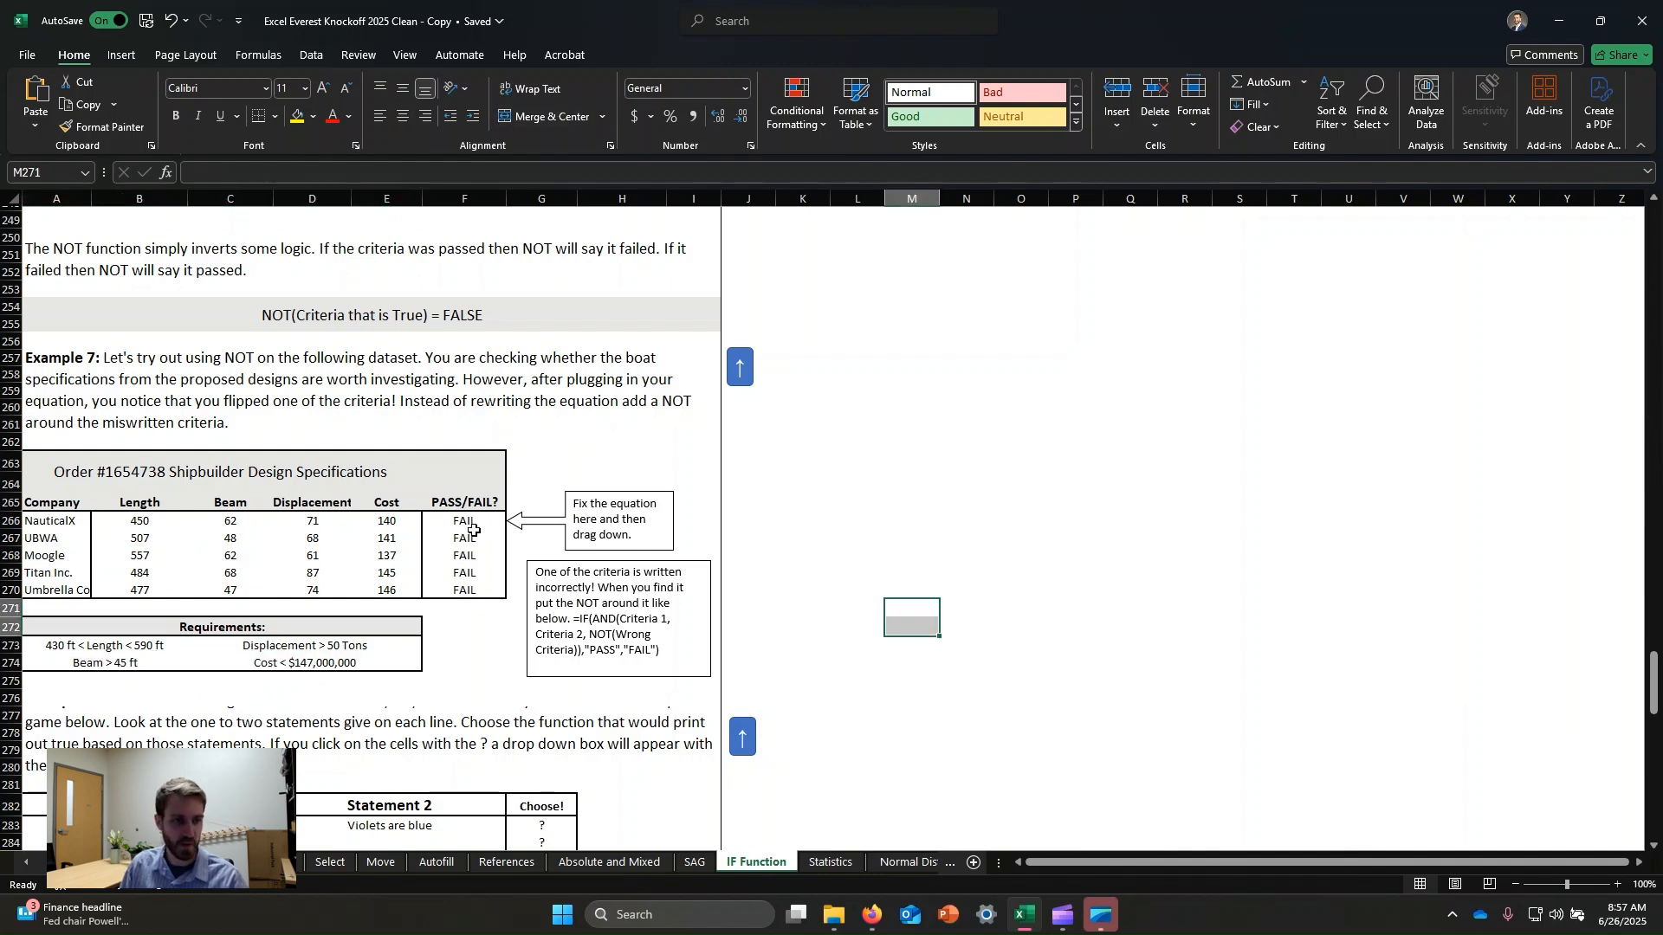
left_click_drag(135, 522, 379, 592)
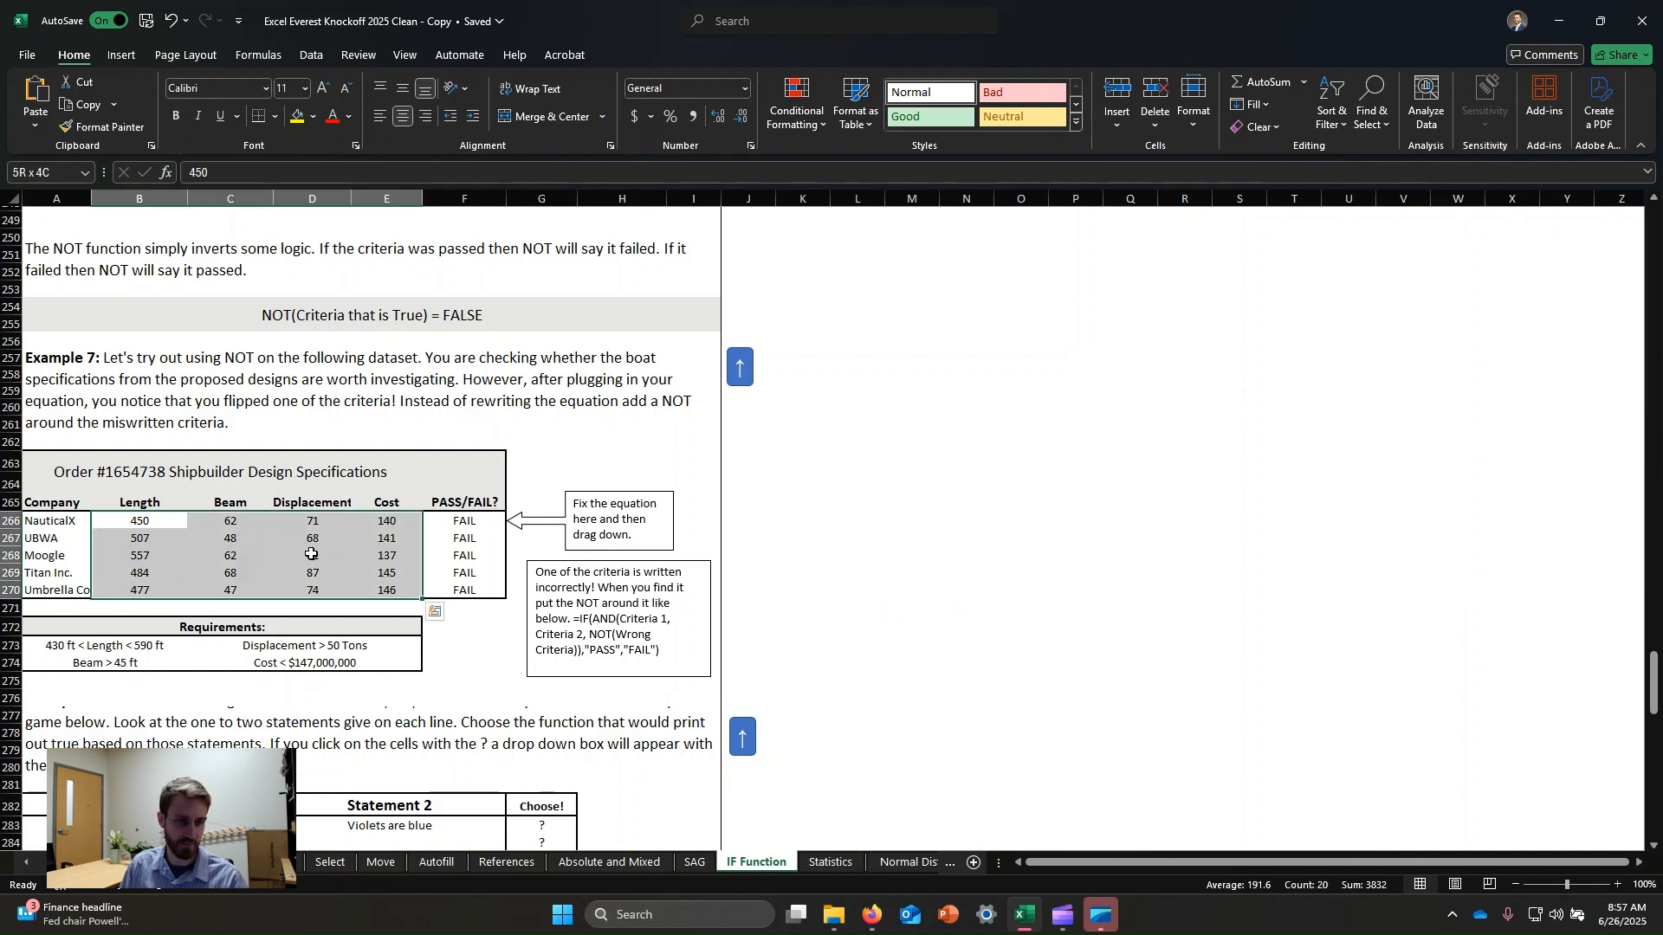
left_click(468, 521)
left_click(578, 172)
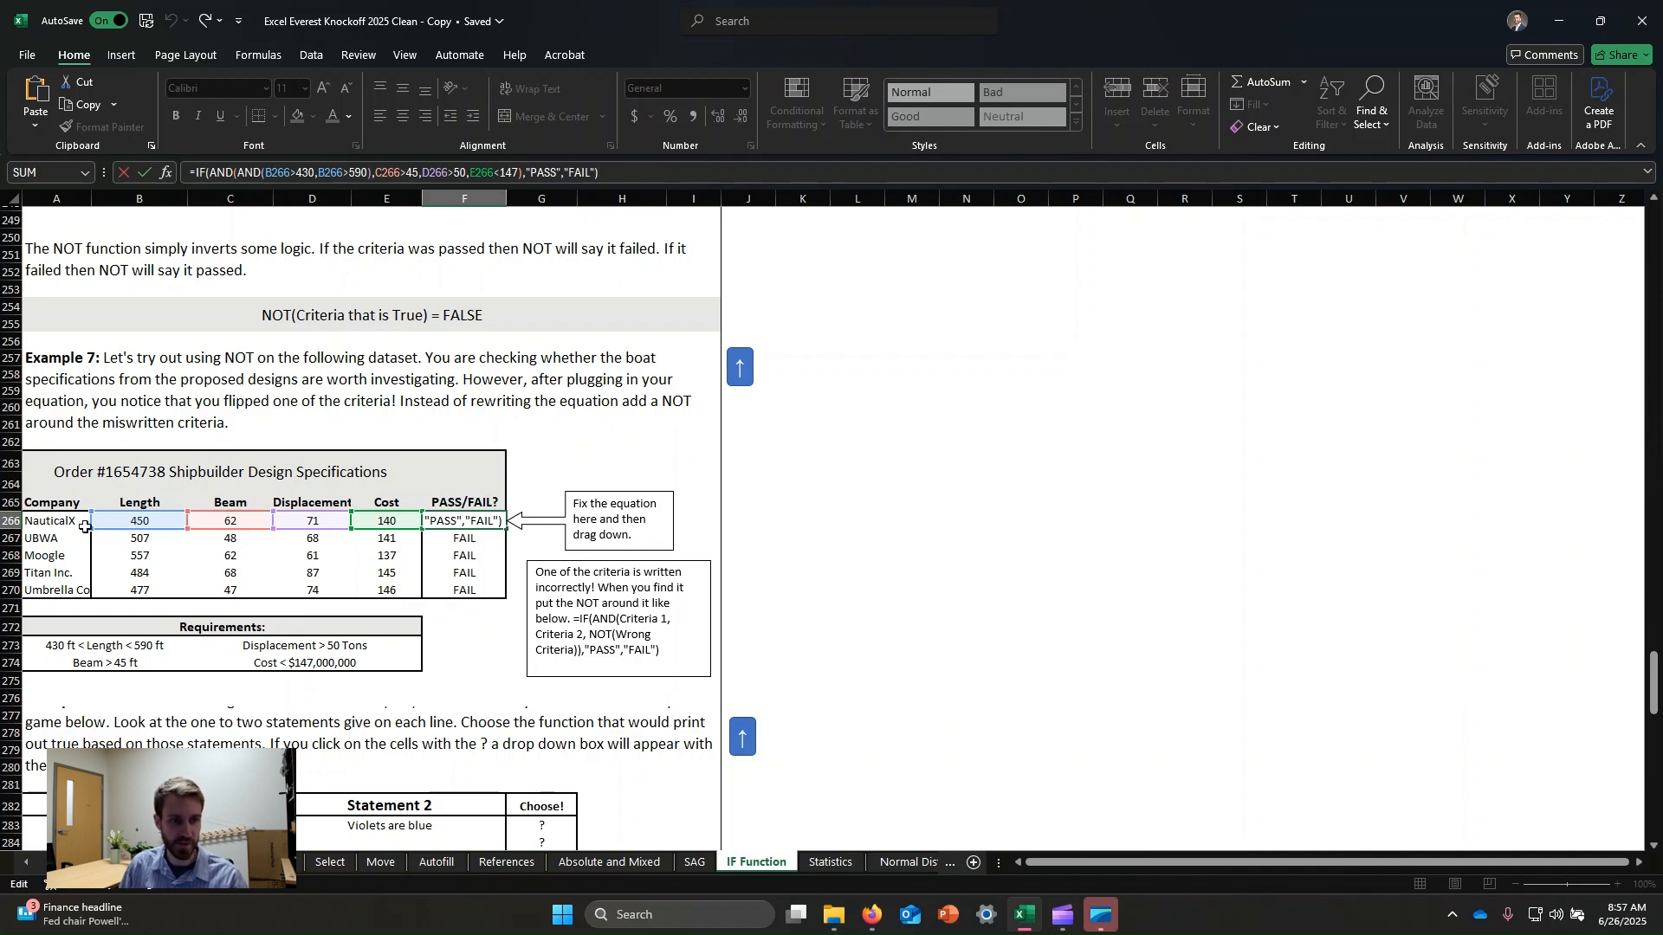
key("ctrl+Return")
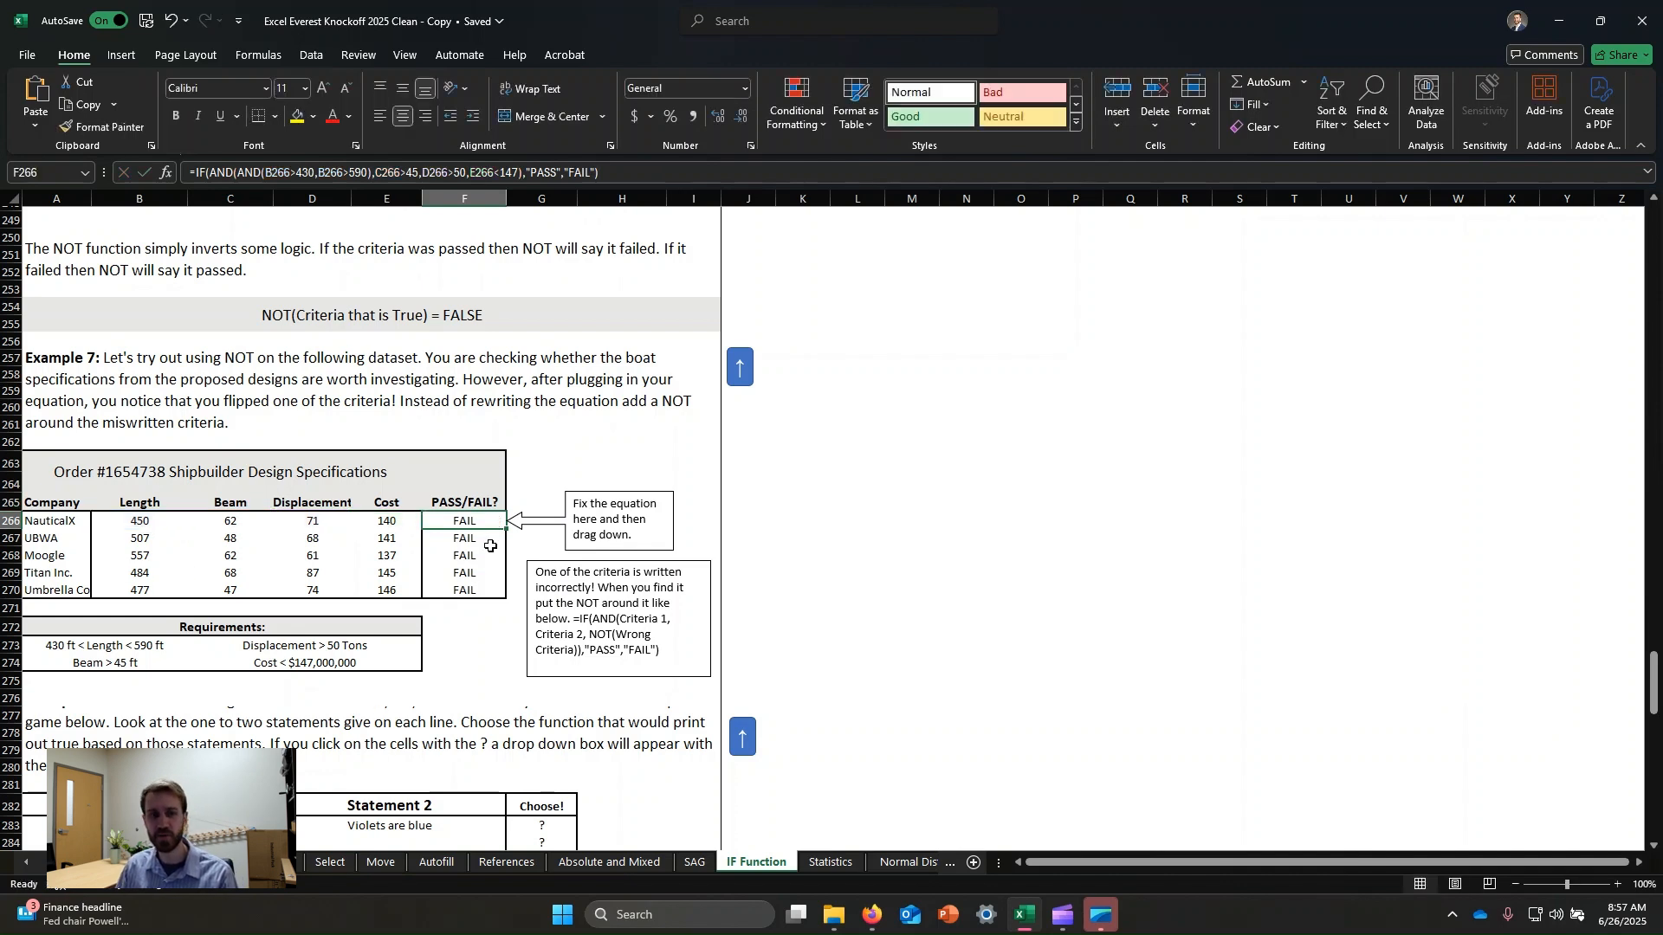
left_click(482, 555)
left_click(466, 527)
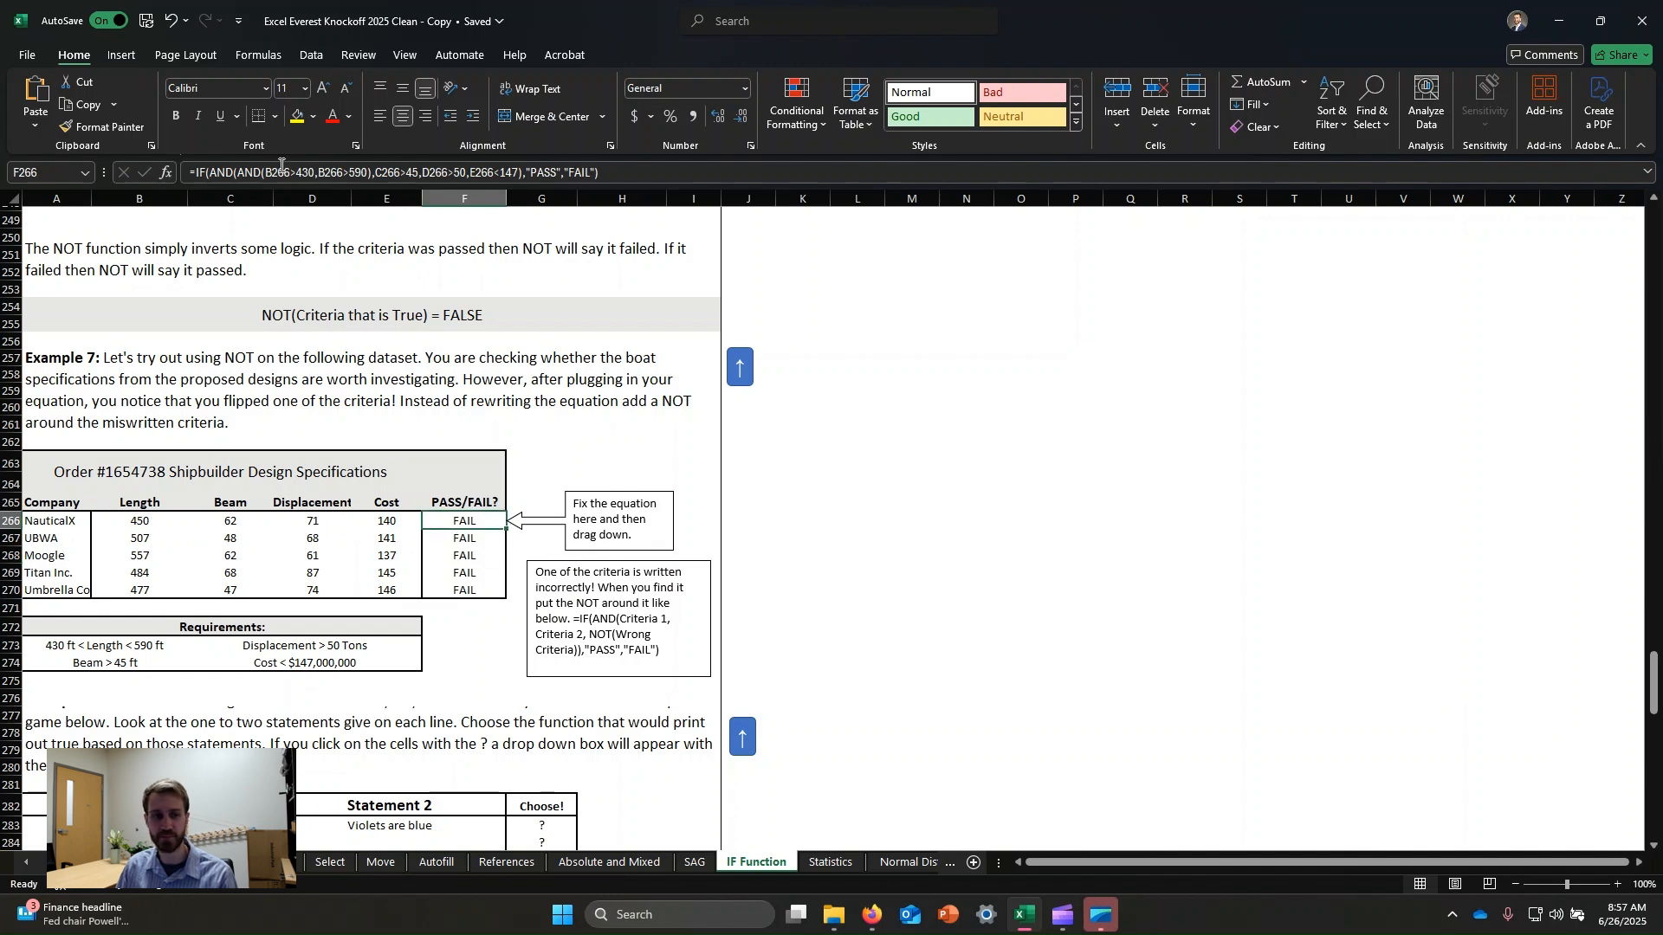
Wrap the flipped length criterion B266>590 in NOT inside NauticalX's PASS/FAIL formula.
left_click(625, 172)
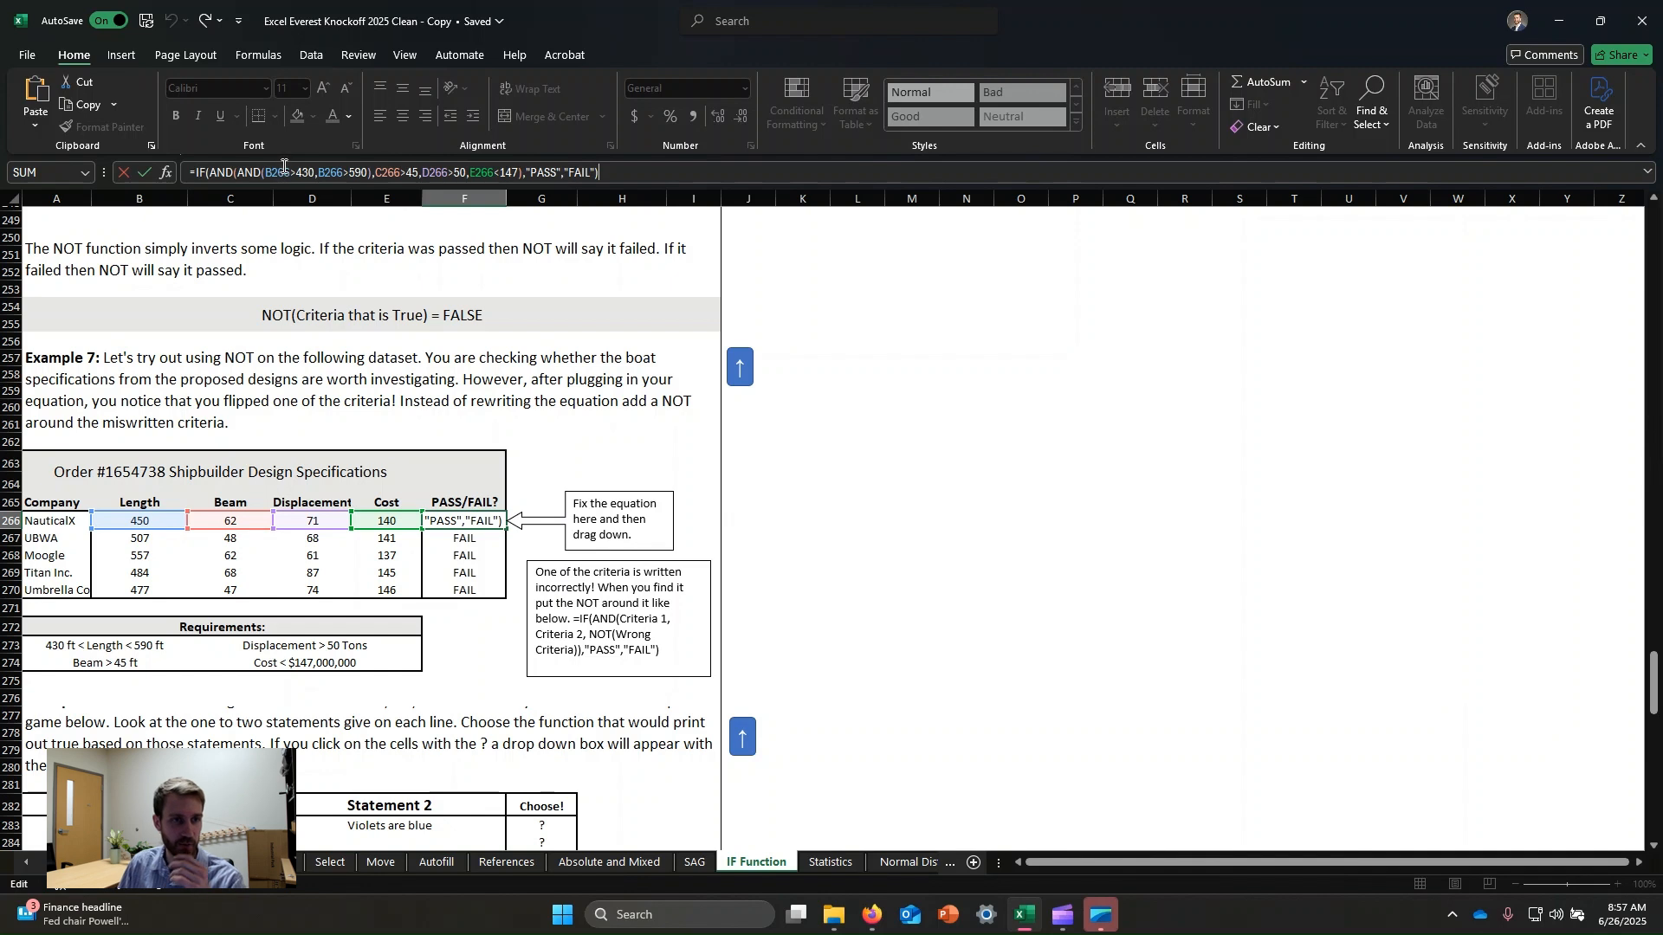
left_click(286, 172)
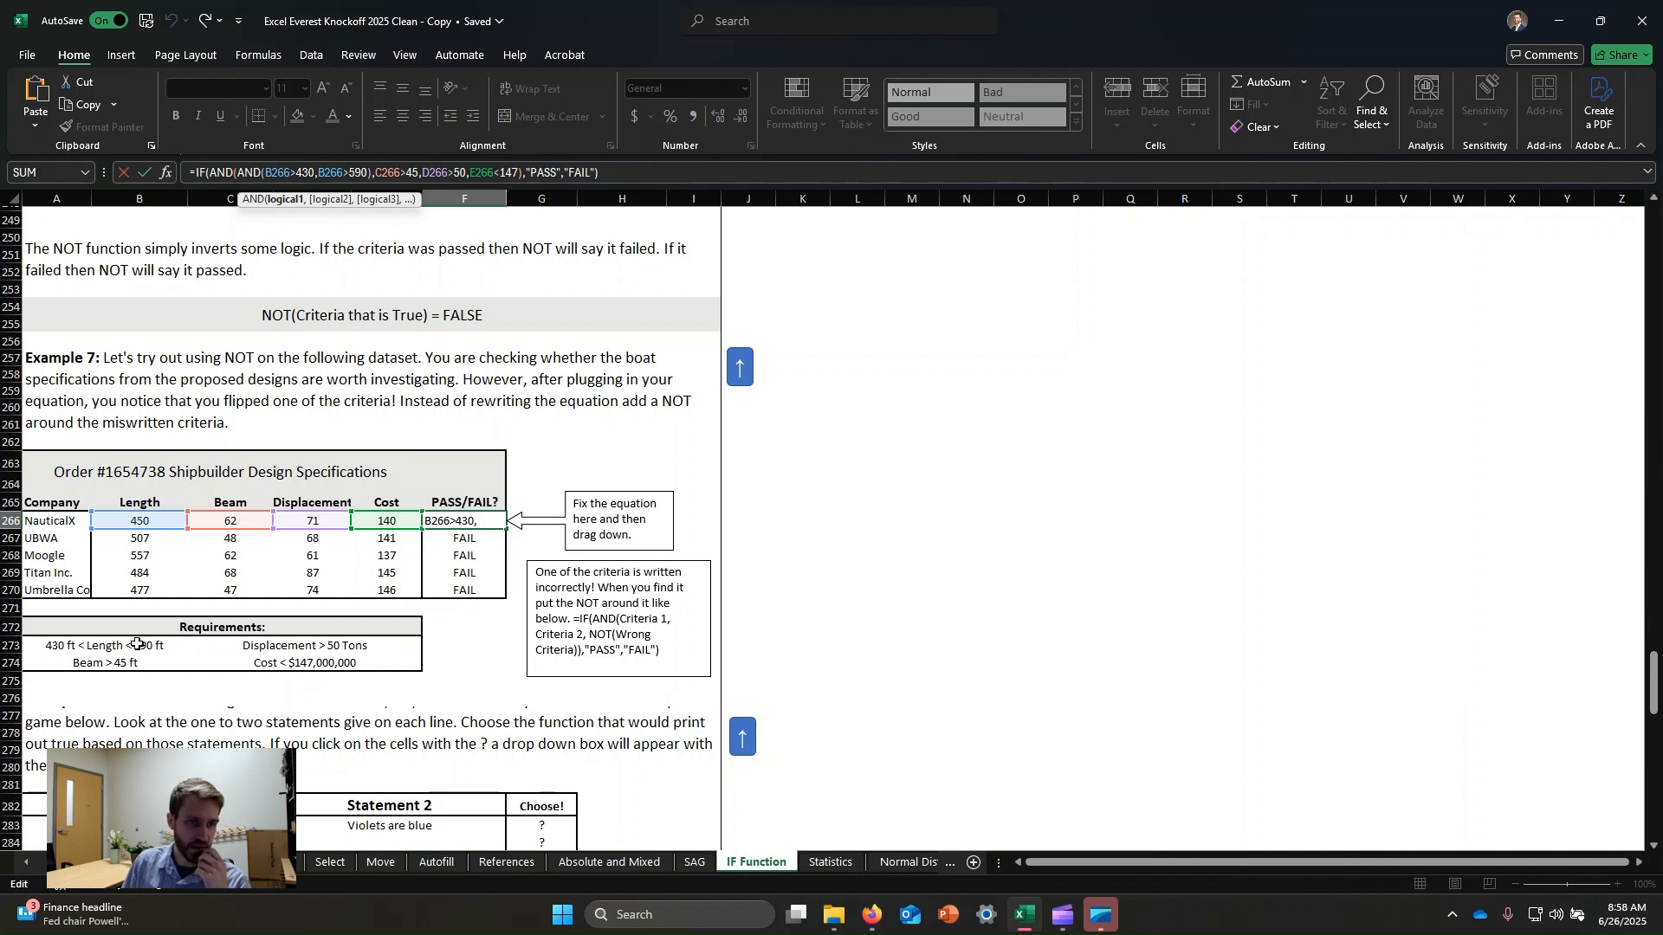
left_click(337, 174)
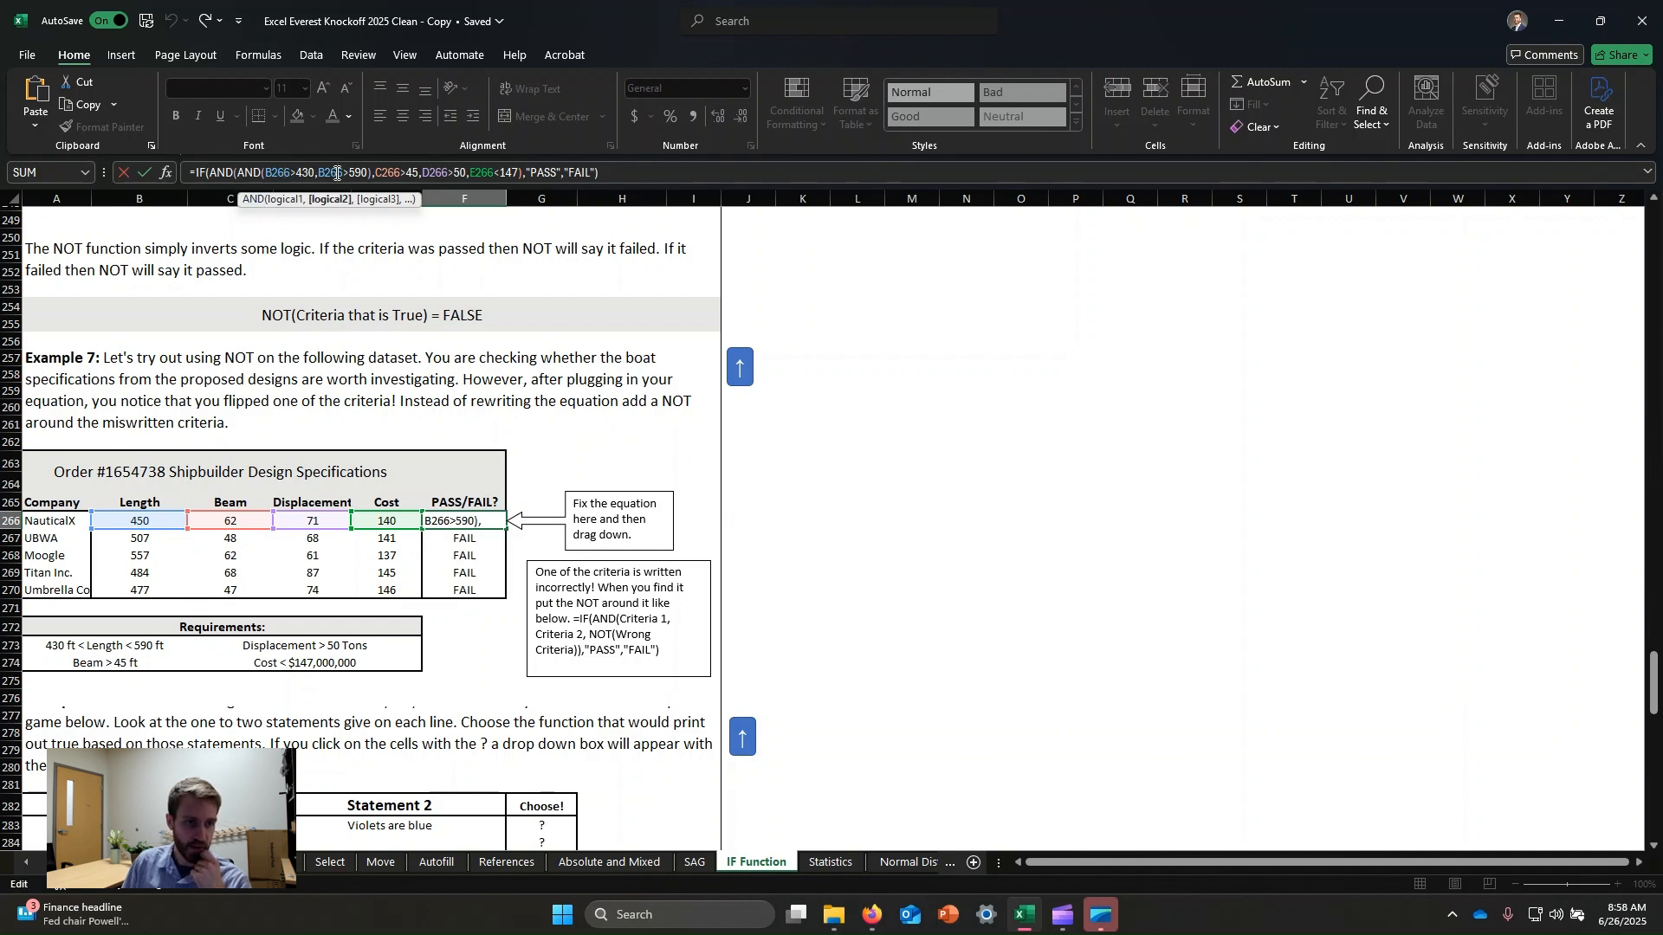
left_click(290, 174)
left_click(367, 173)
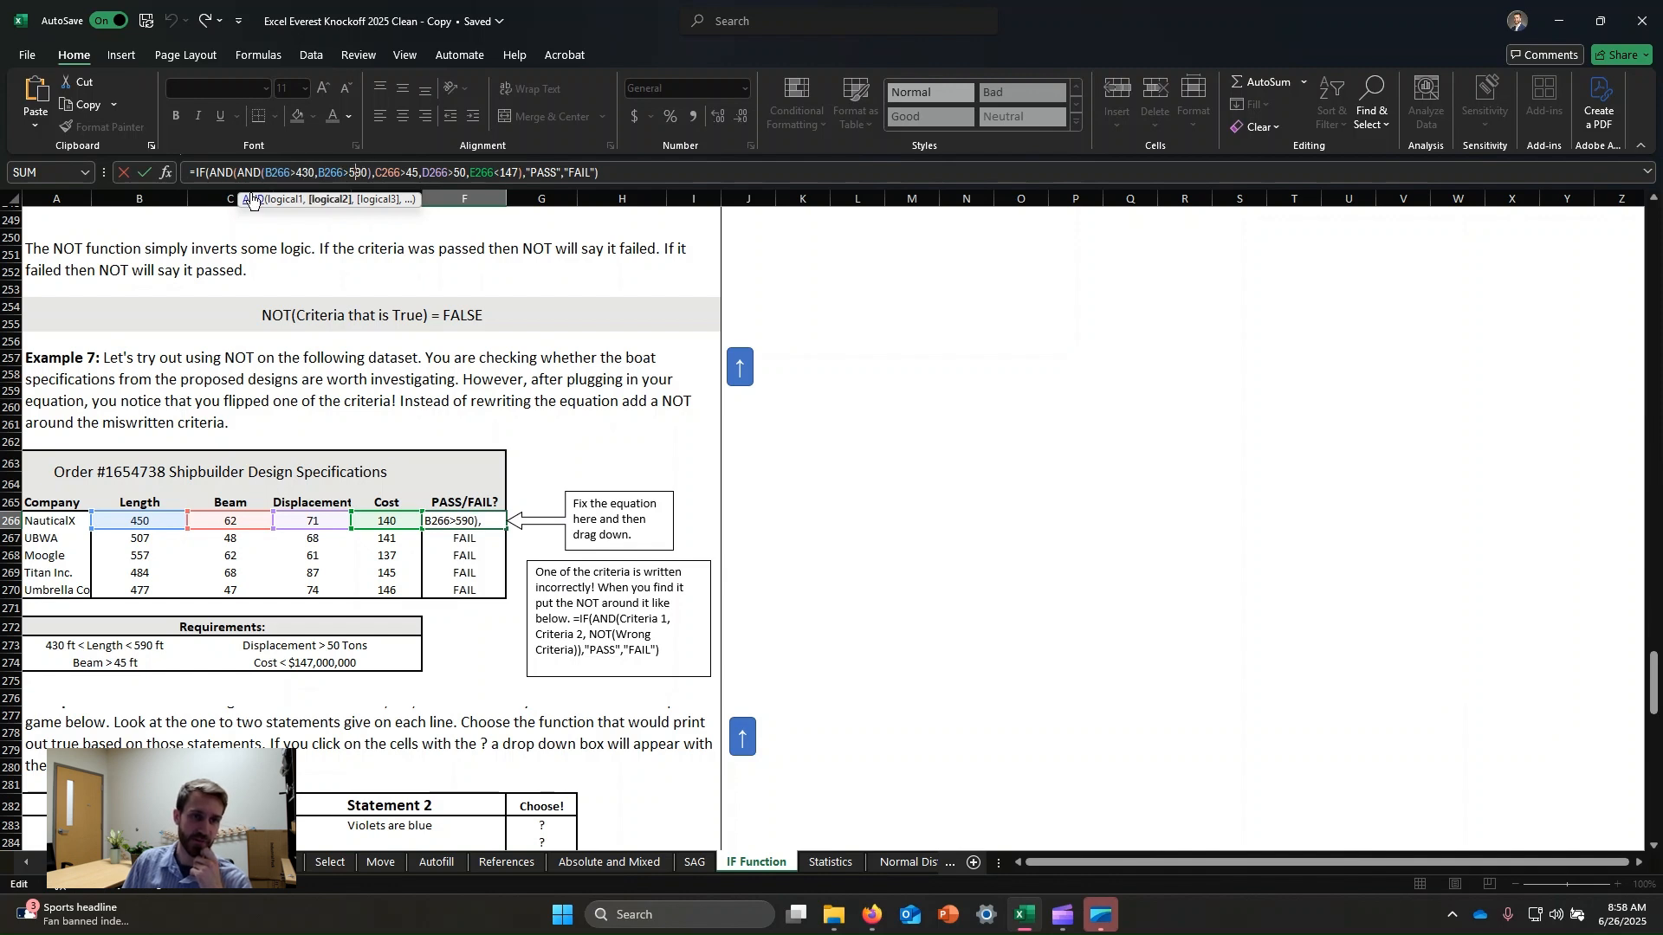
type(")")
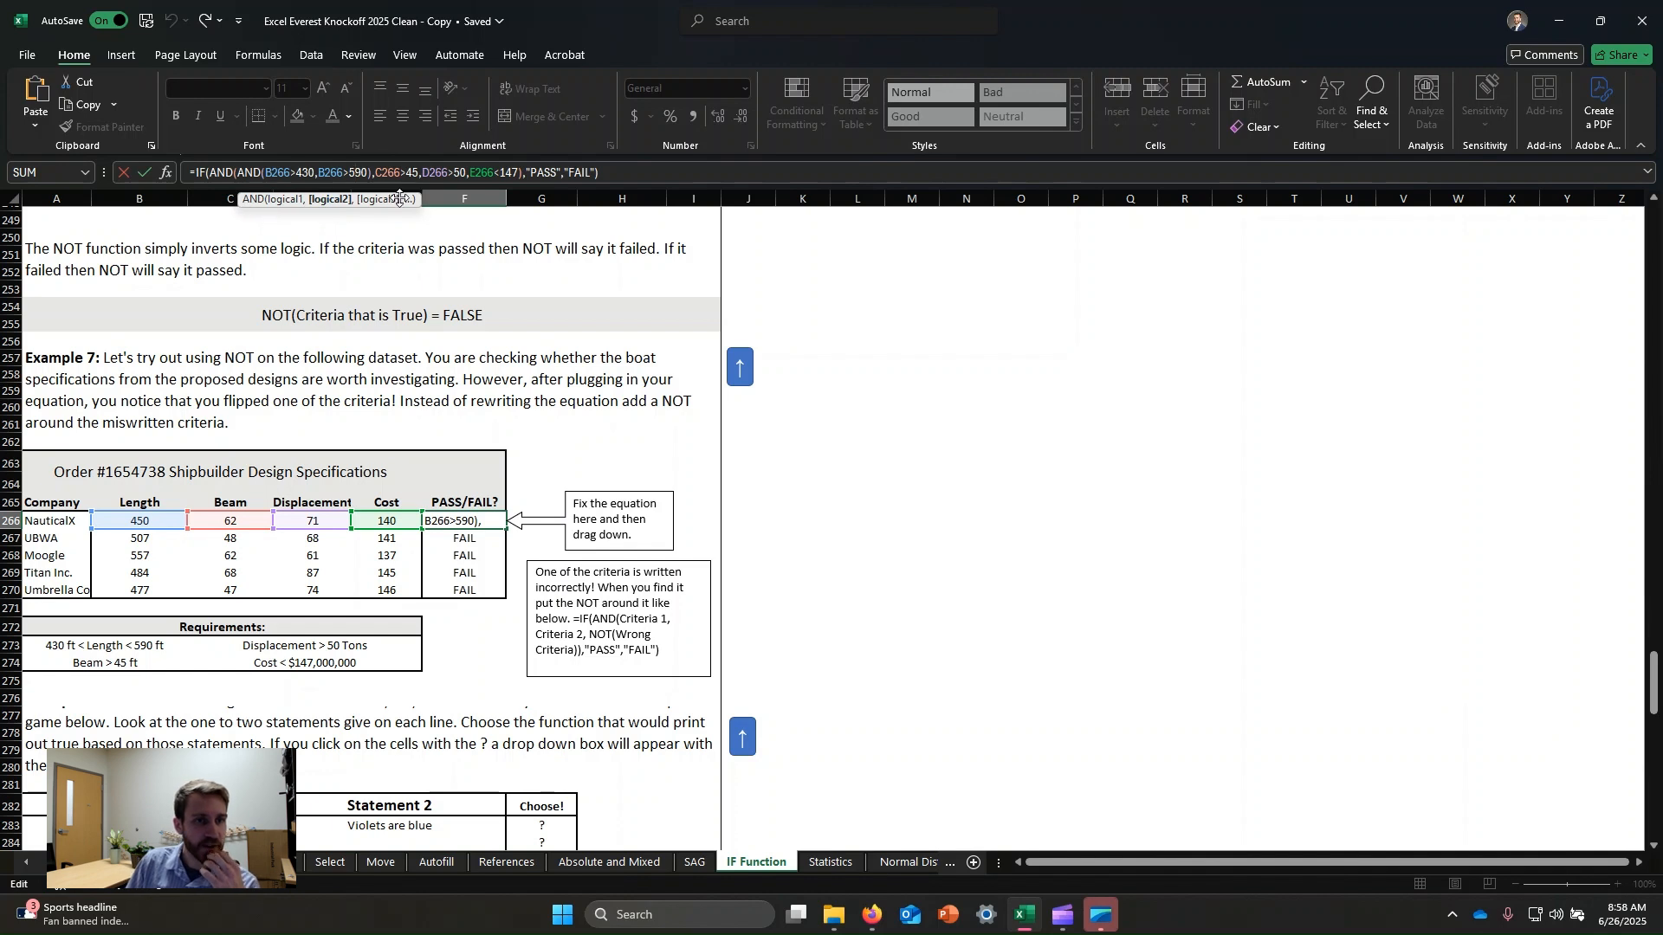
left_click(306, 173)
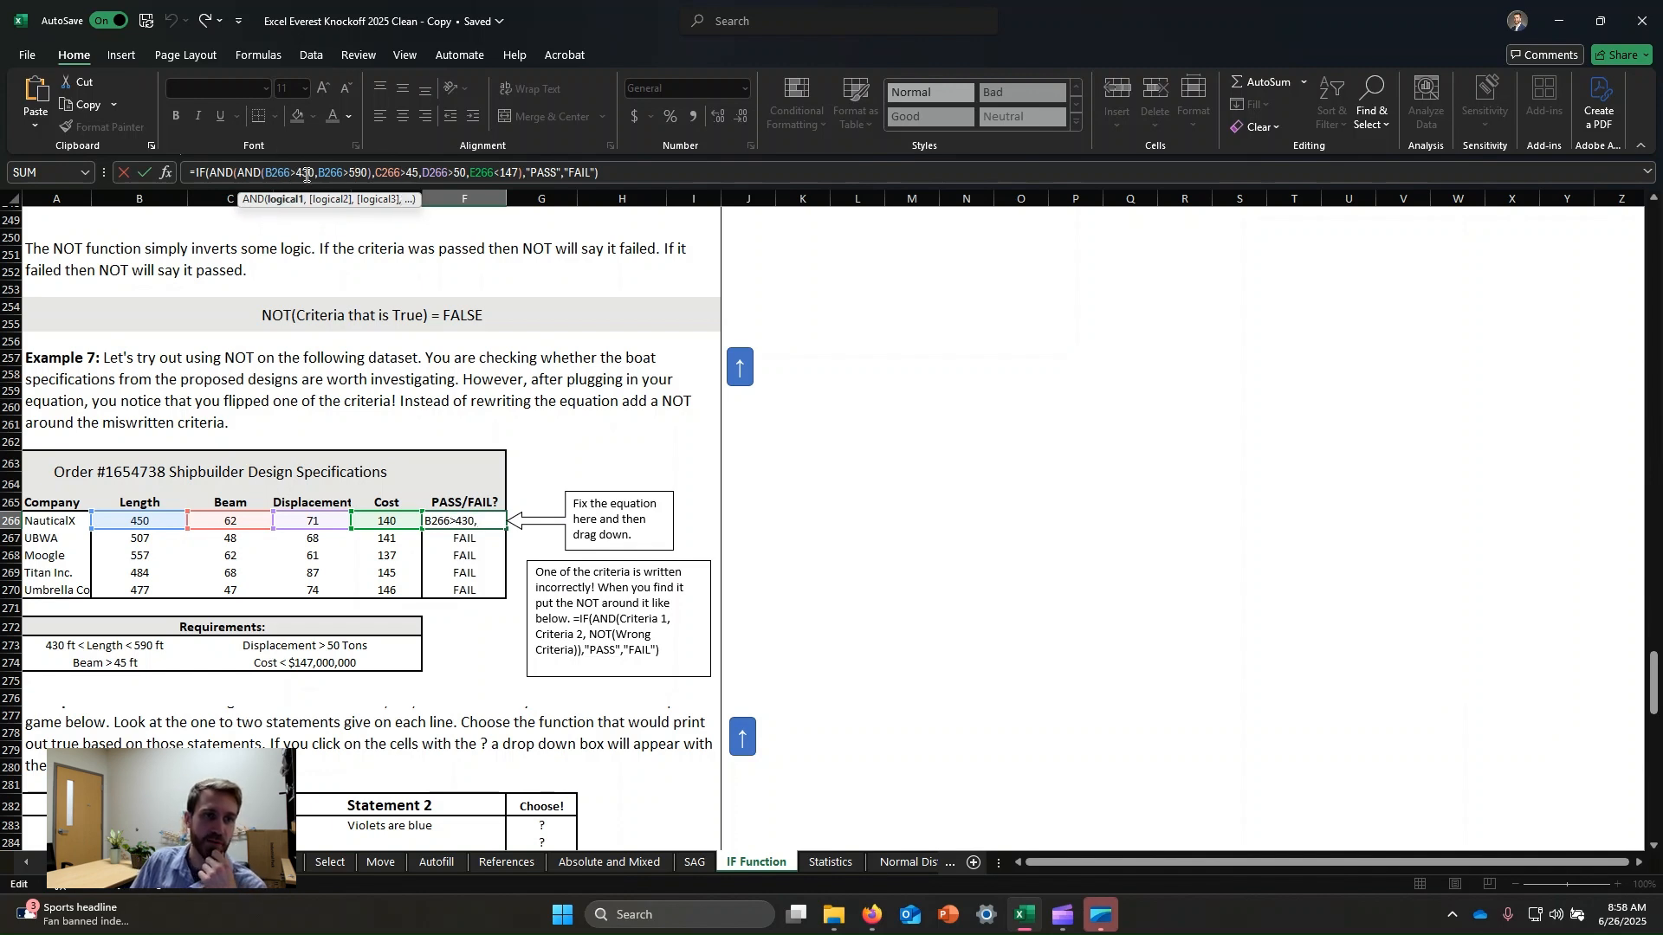
left_click(333, 173)
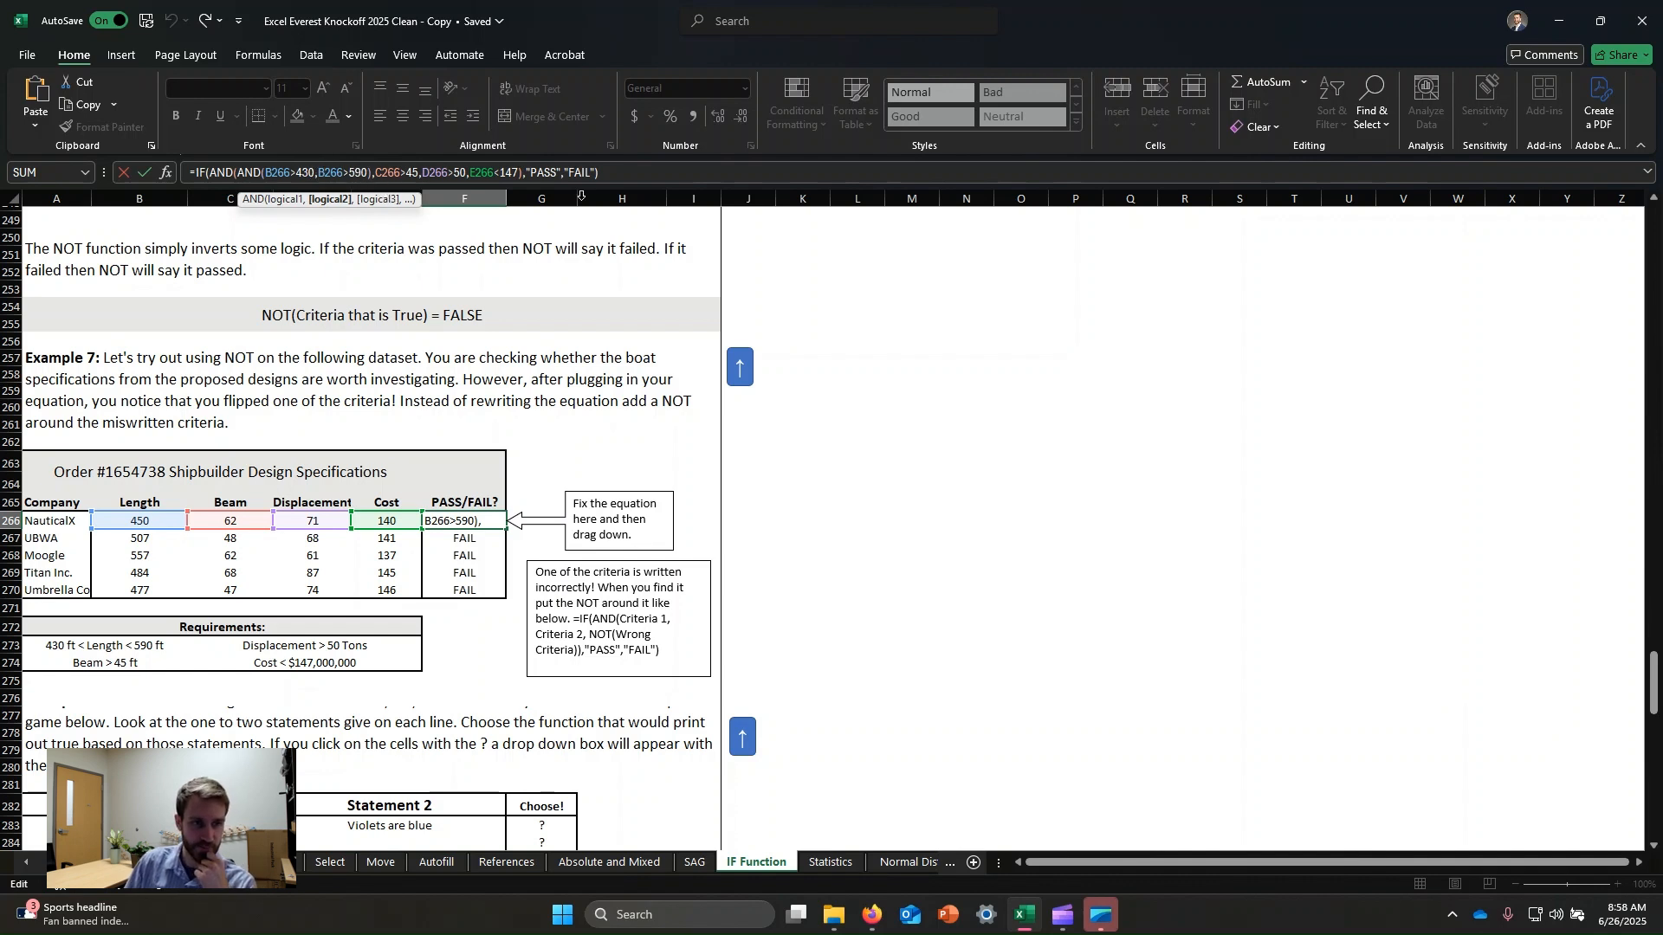
type("NOT")
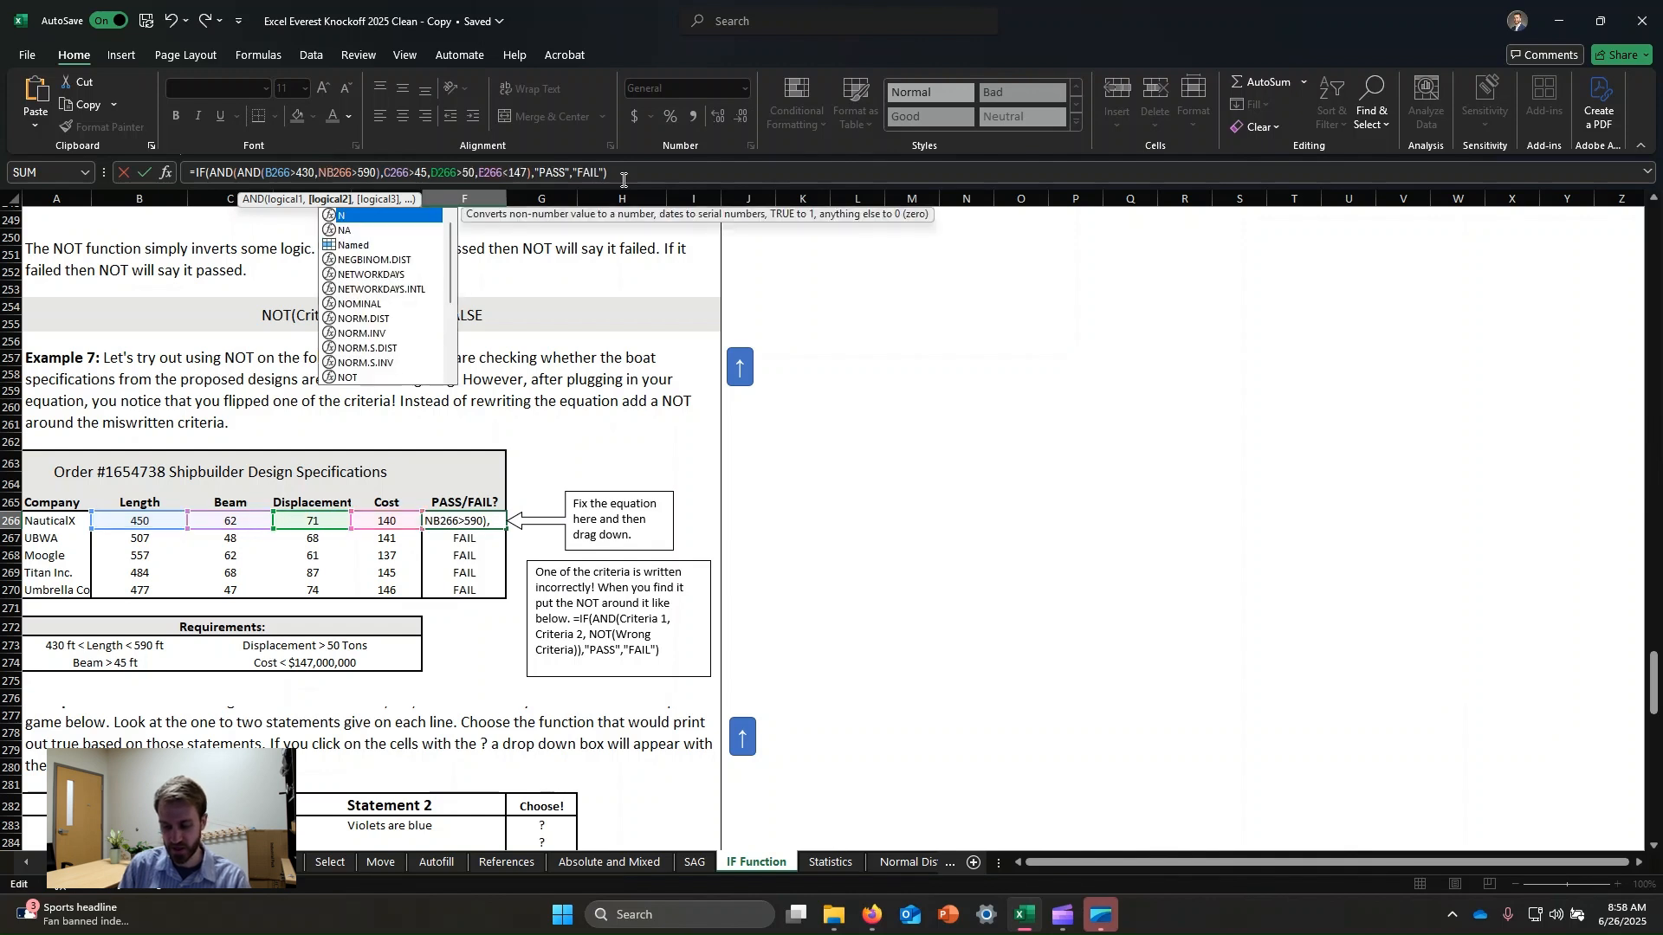
type("(")
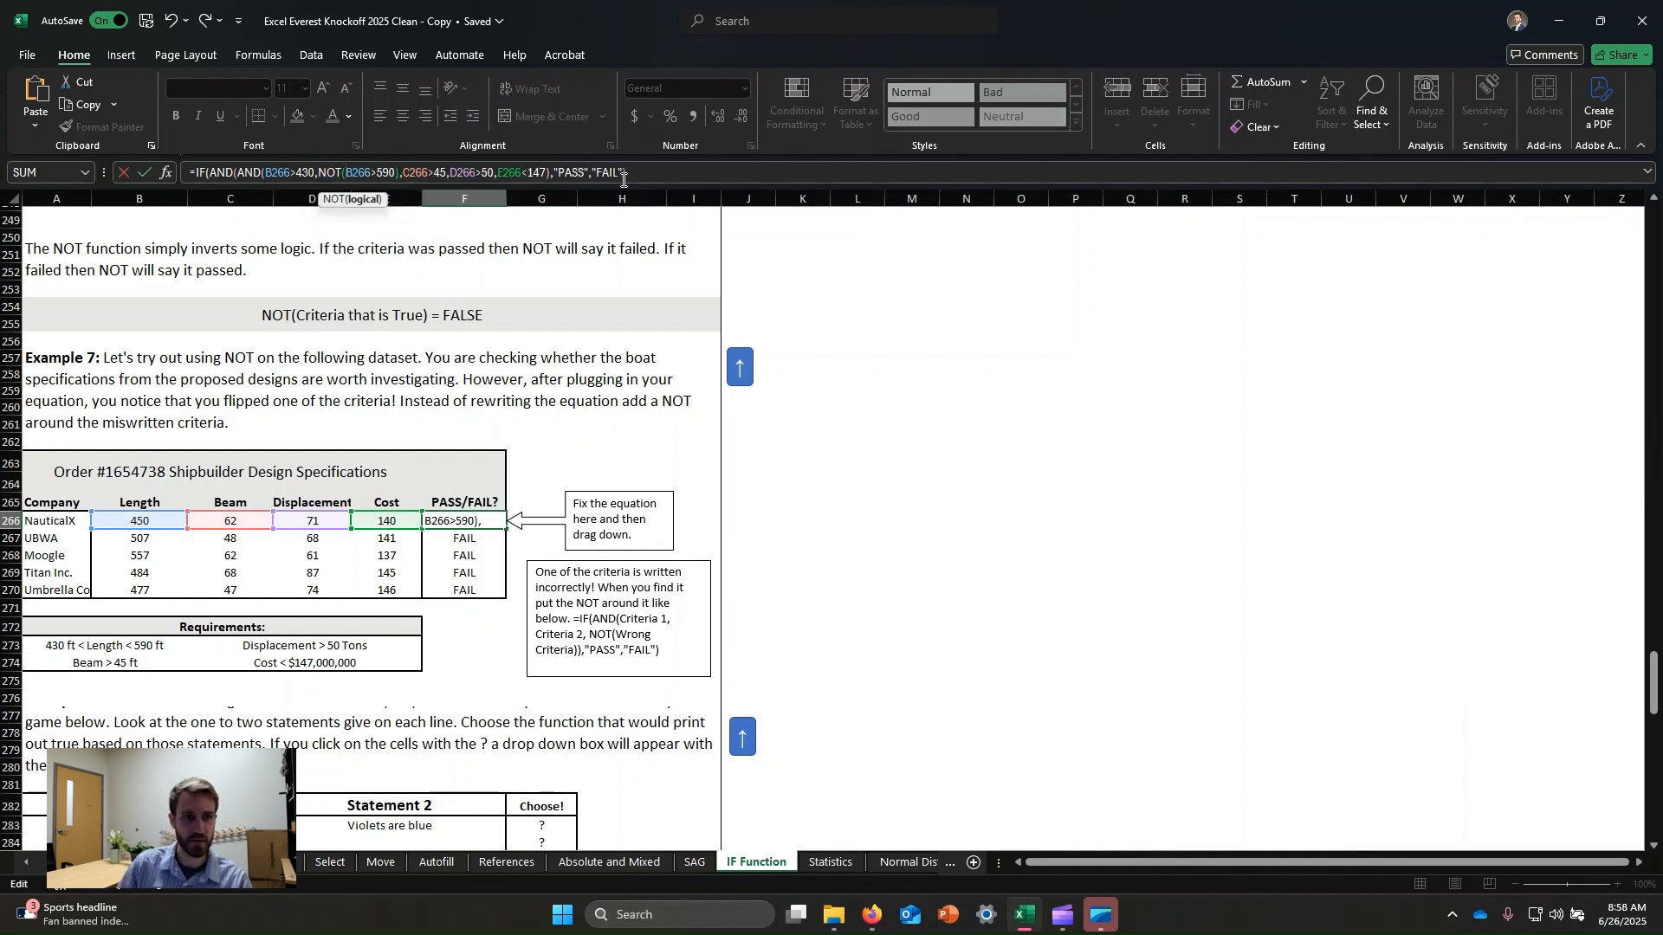
left_click(401, 172)
type(")")
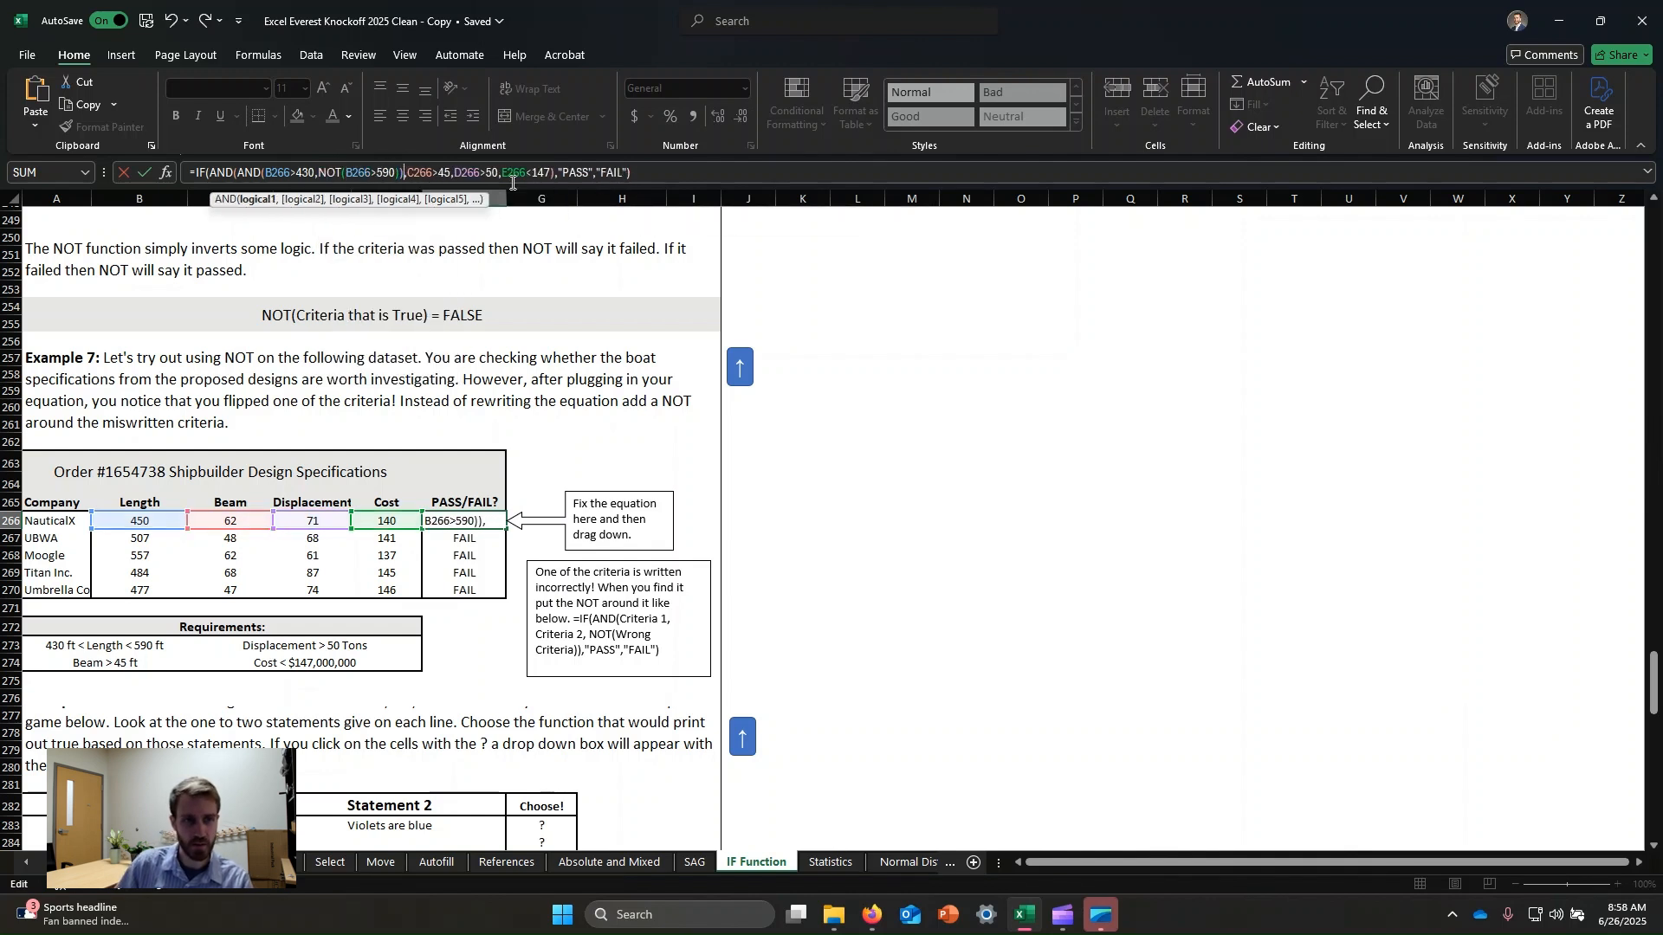
key("Return")
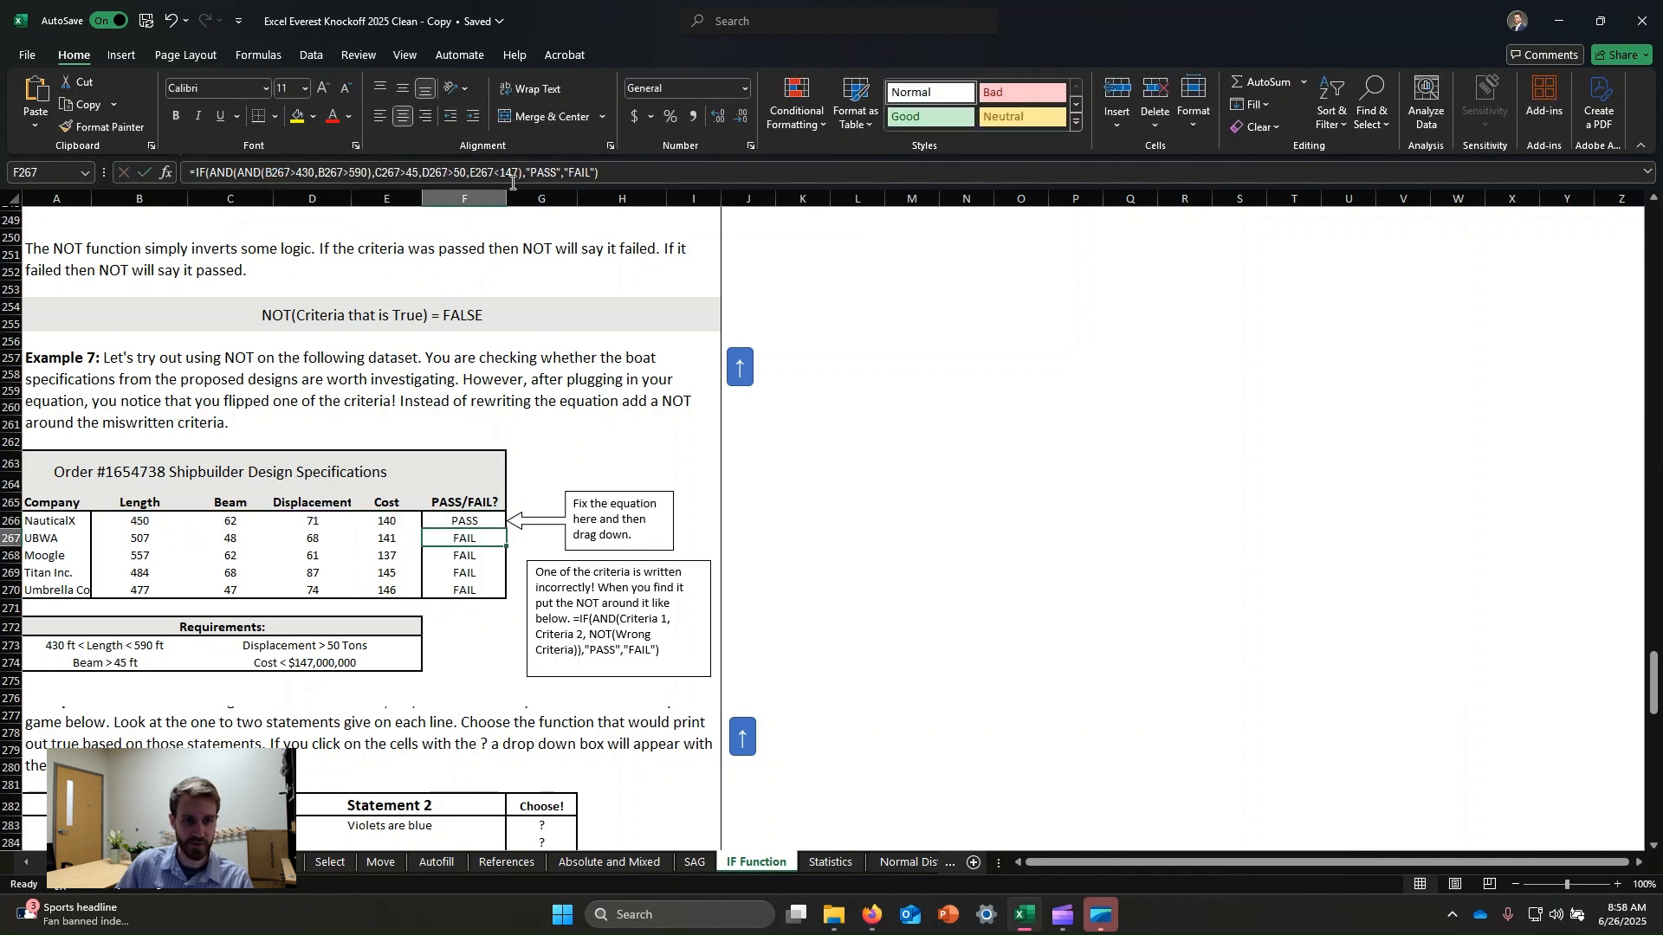
Fill the corrected NOT formula from NauticalX down the PASS/FAIL column through Umbrella Co's row.
left_click(478, 521)
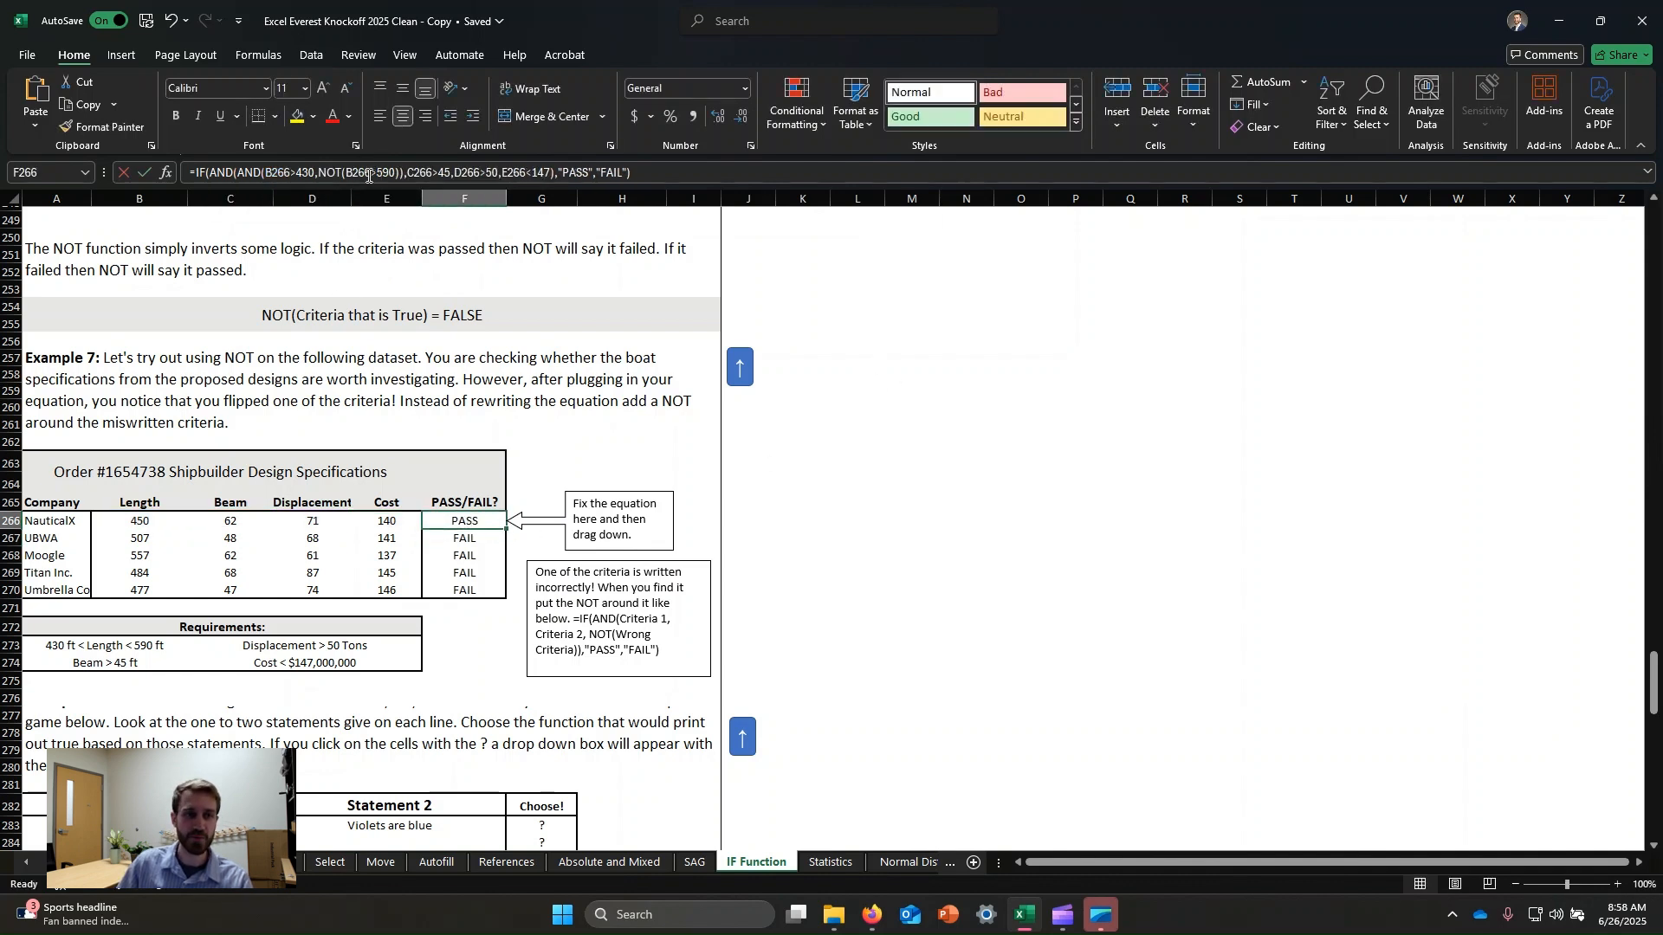
left_click(368, 176)
key("Return")
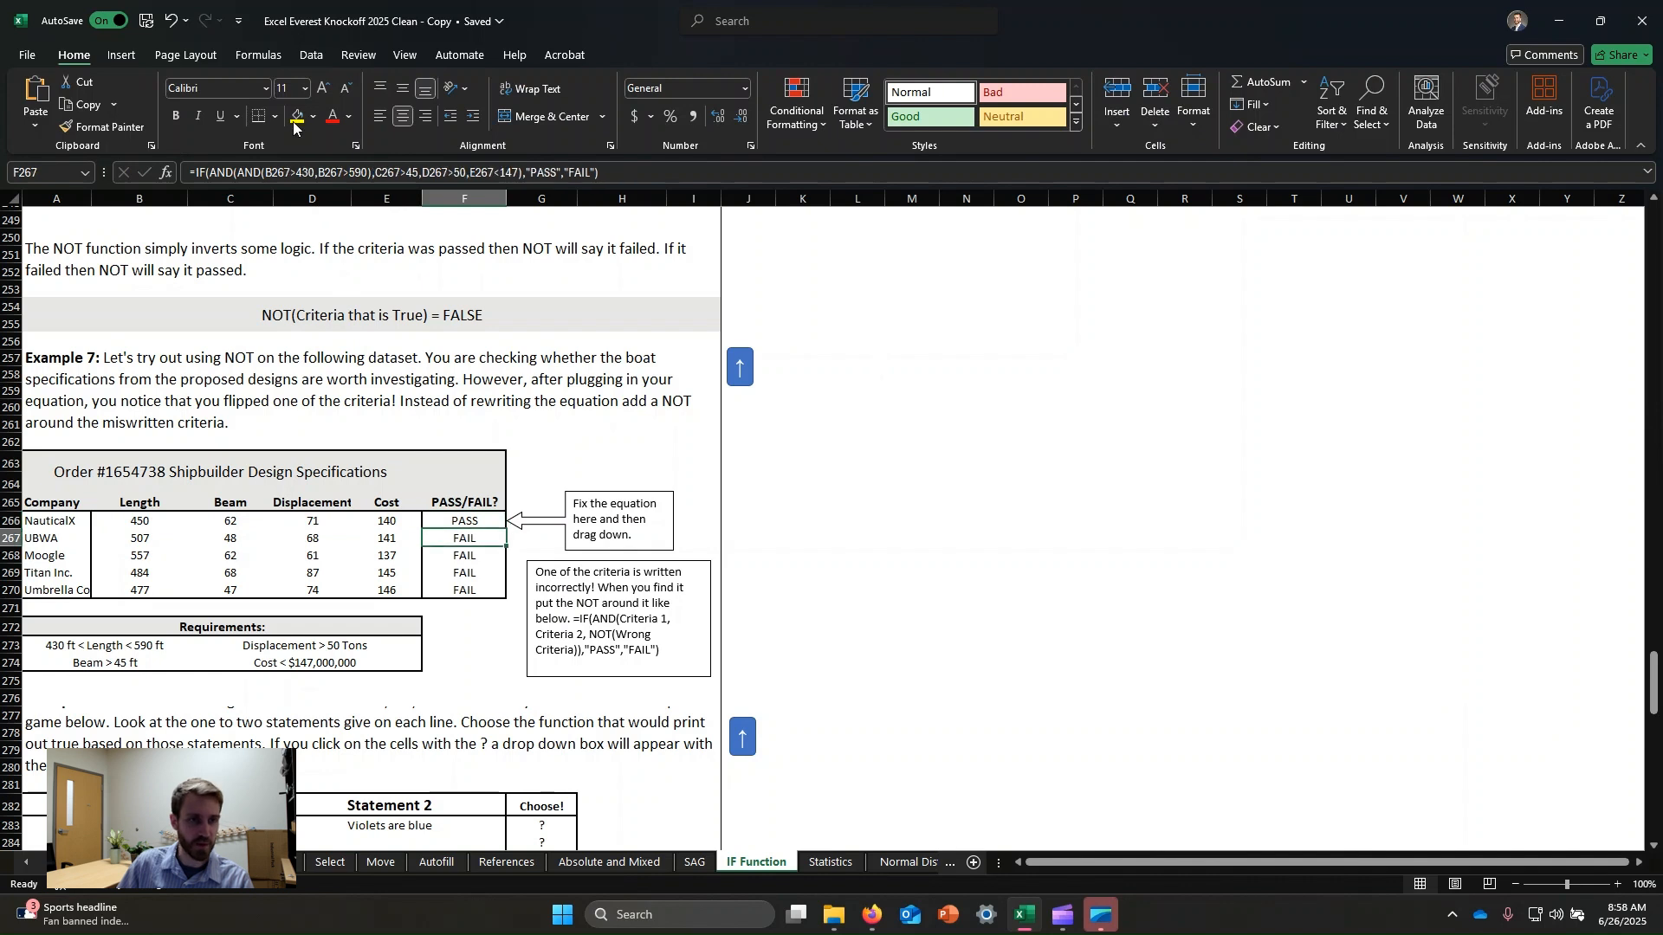
left_click(338, 171)
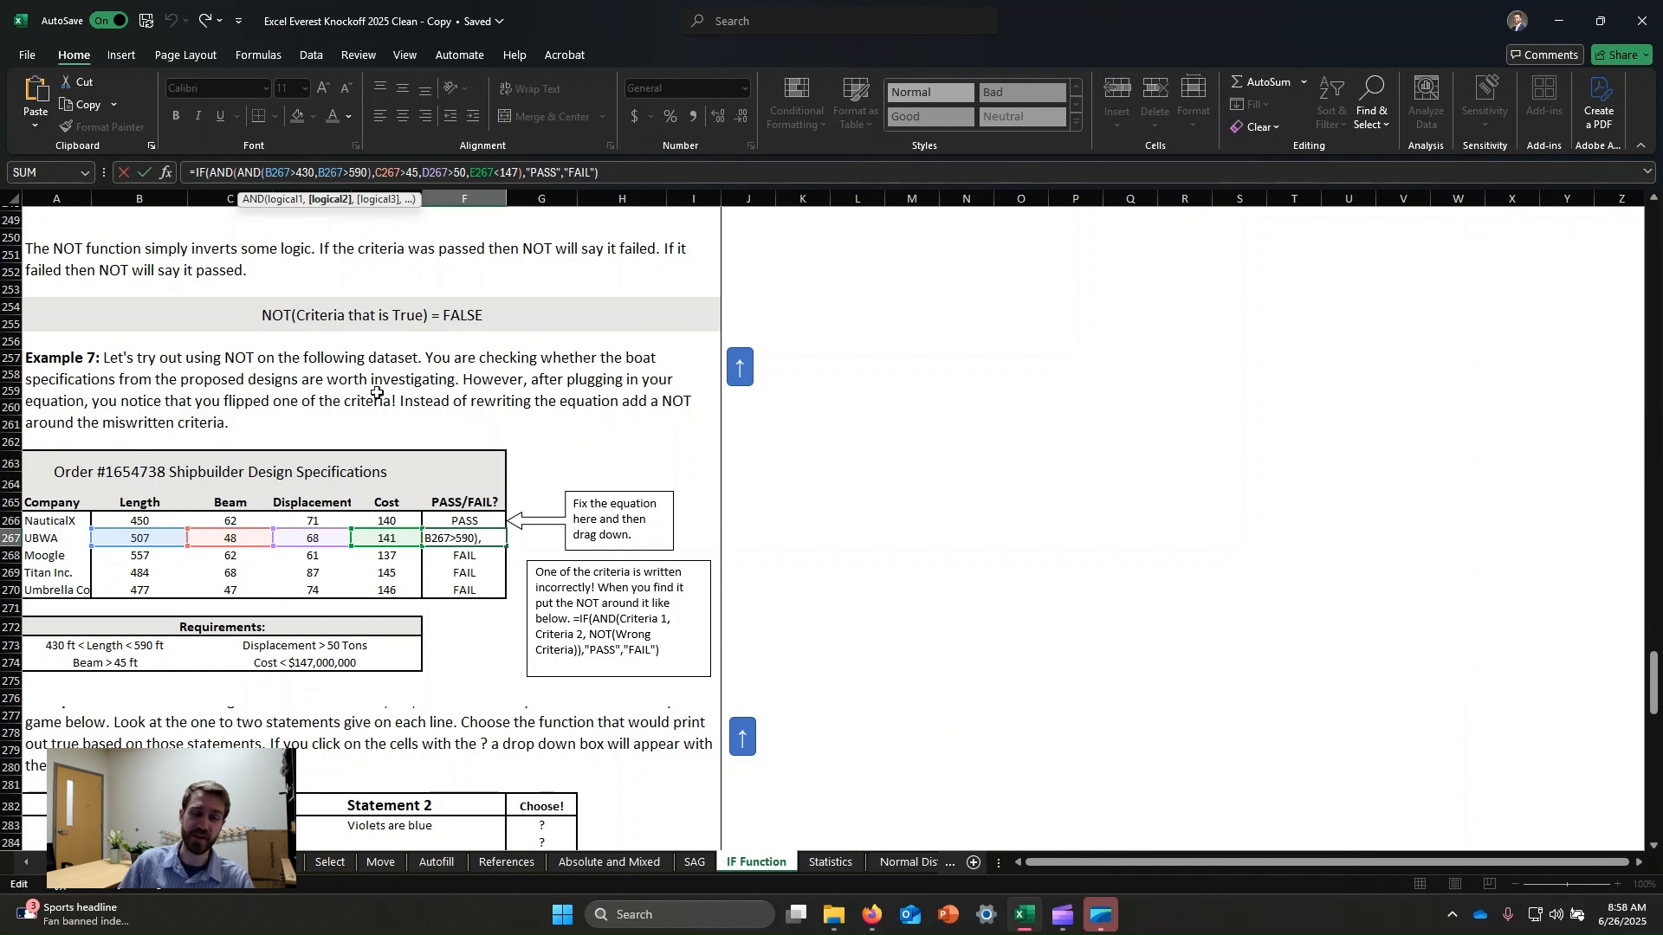
key("Escape")
left_click(503, 523)
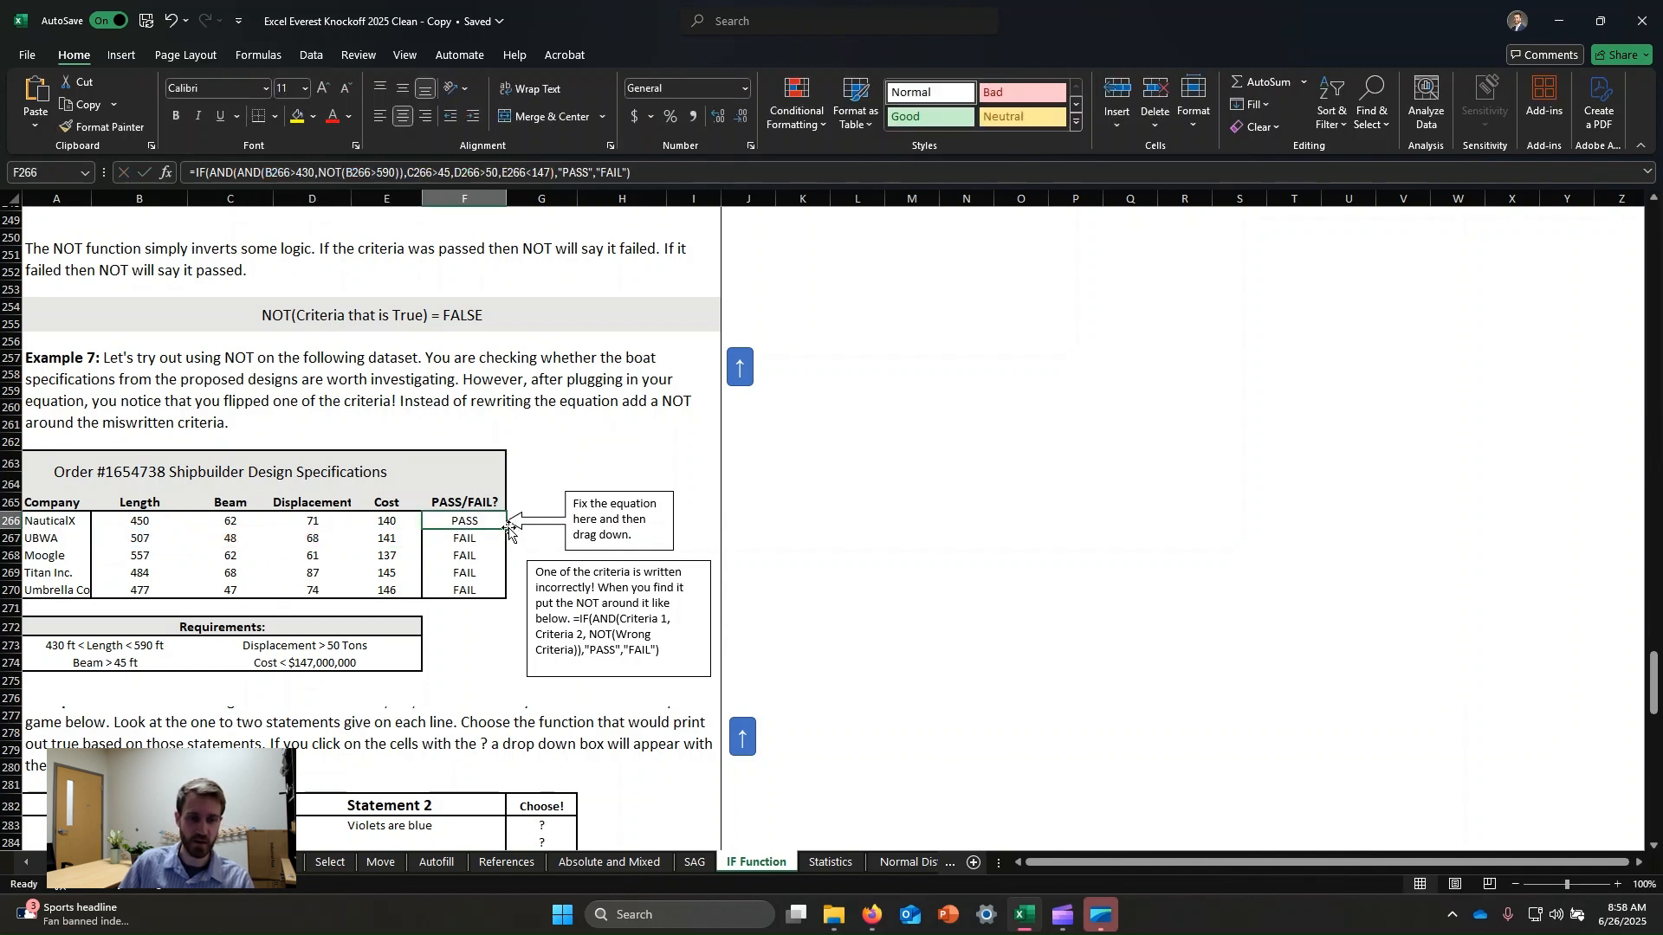
left_click_drag(505, 527, 506, 592)
left_click(840, 504)
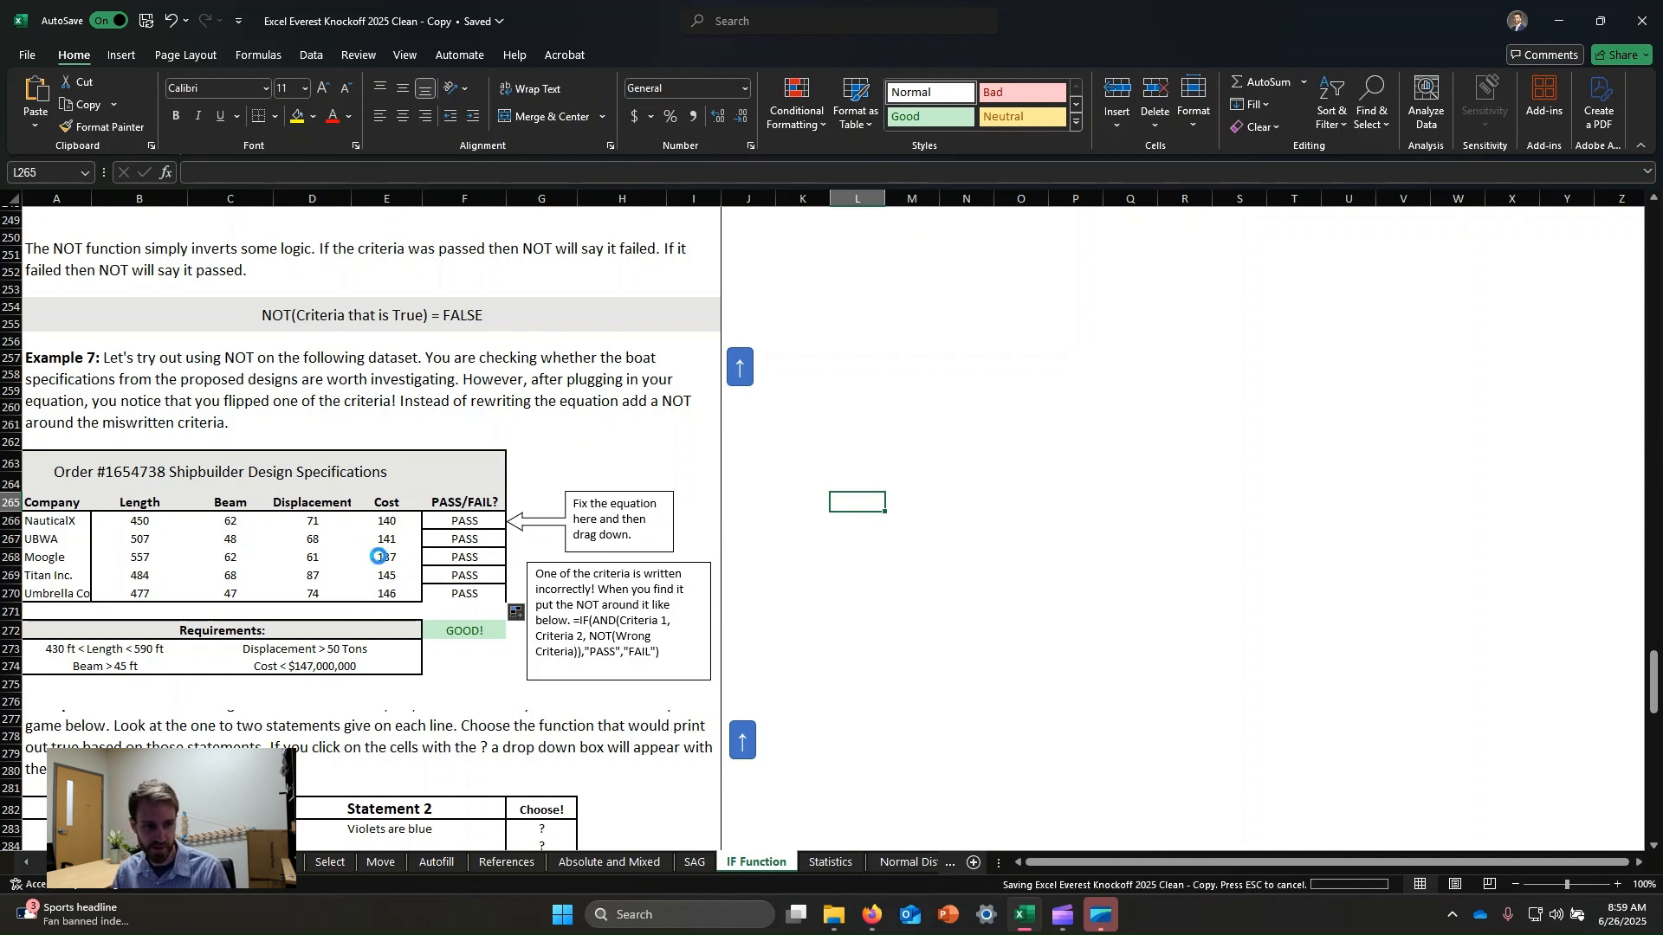
Increase row 280's height so the Example 8 instructions are fully shown.
scroll(219, 523, "down", 1)
scroll(219, 523, "down", 2)
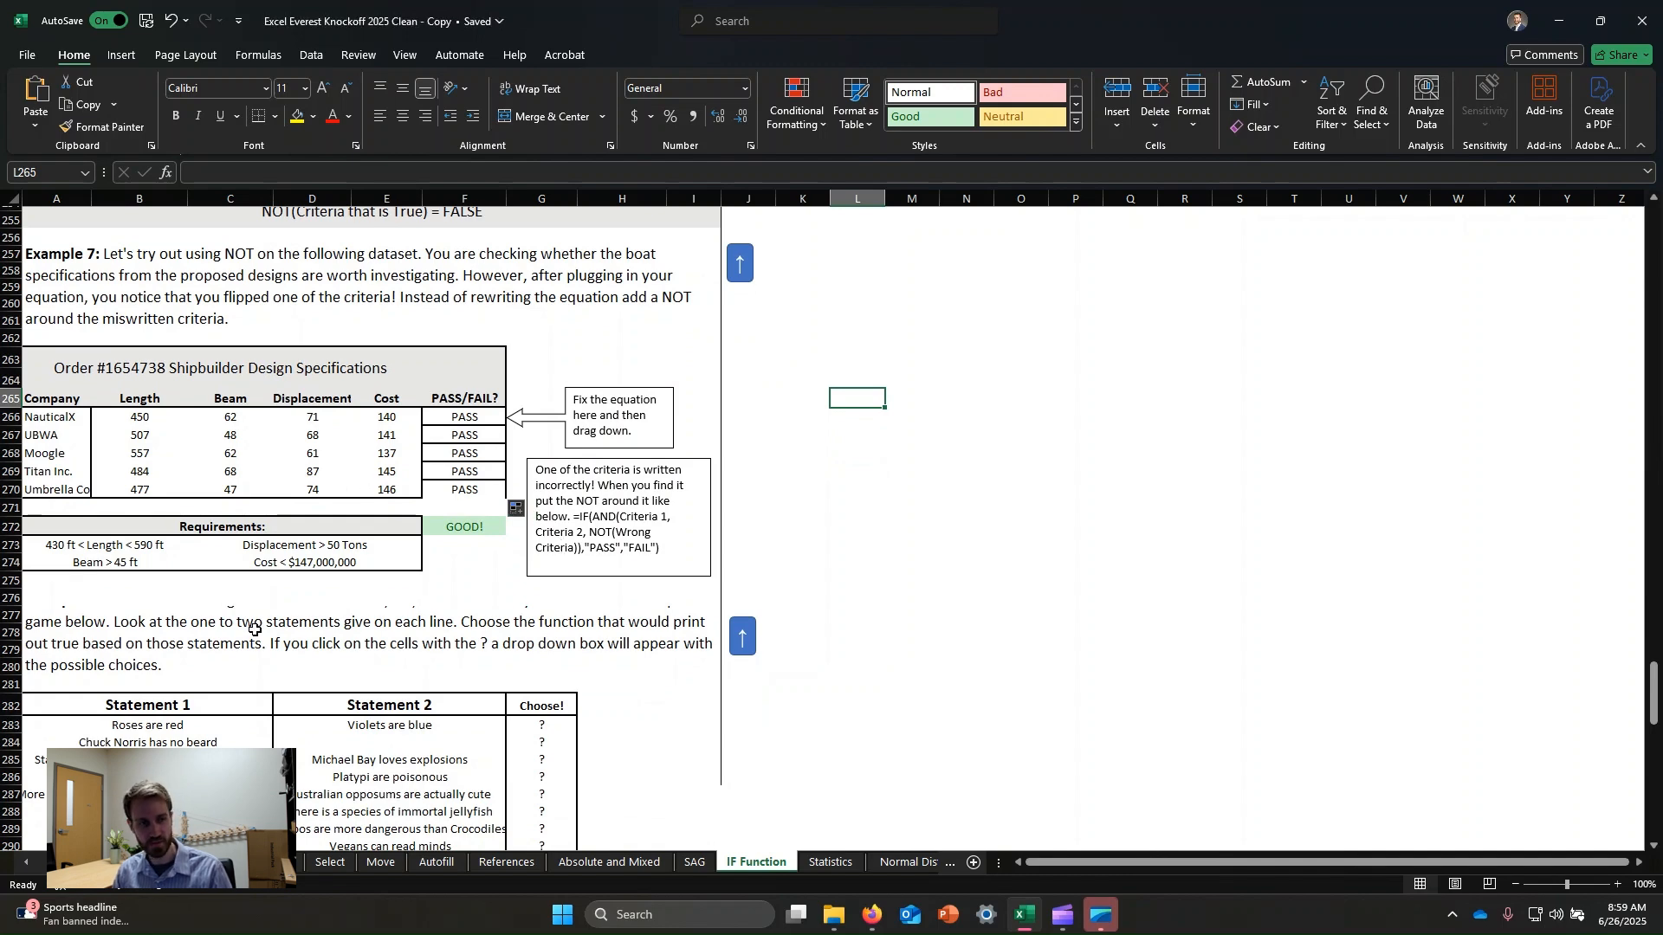
scroll(242, 572, "down", 4)
scroll(428, 440, "down", 1)
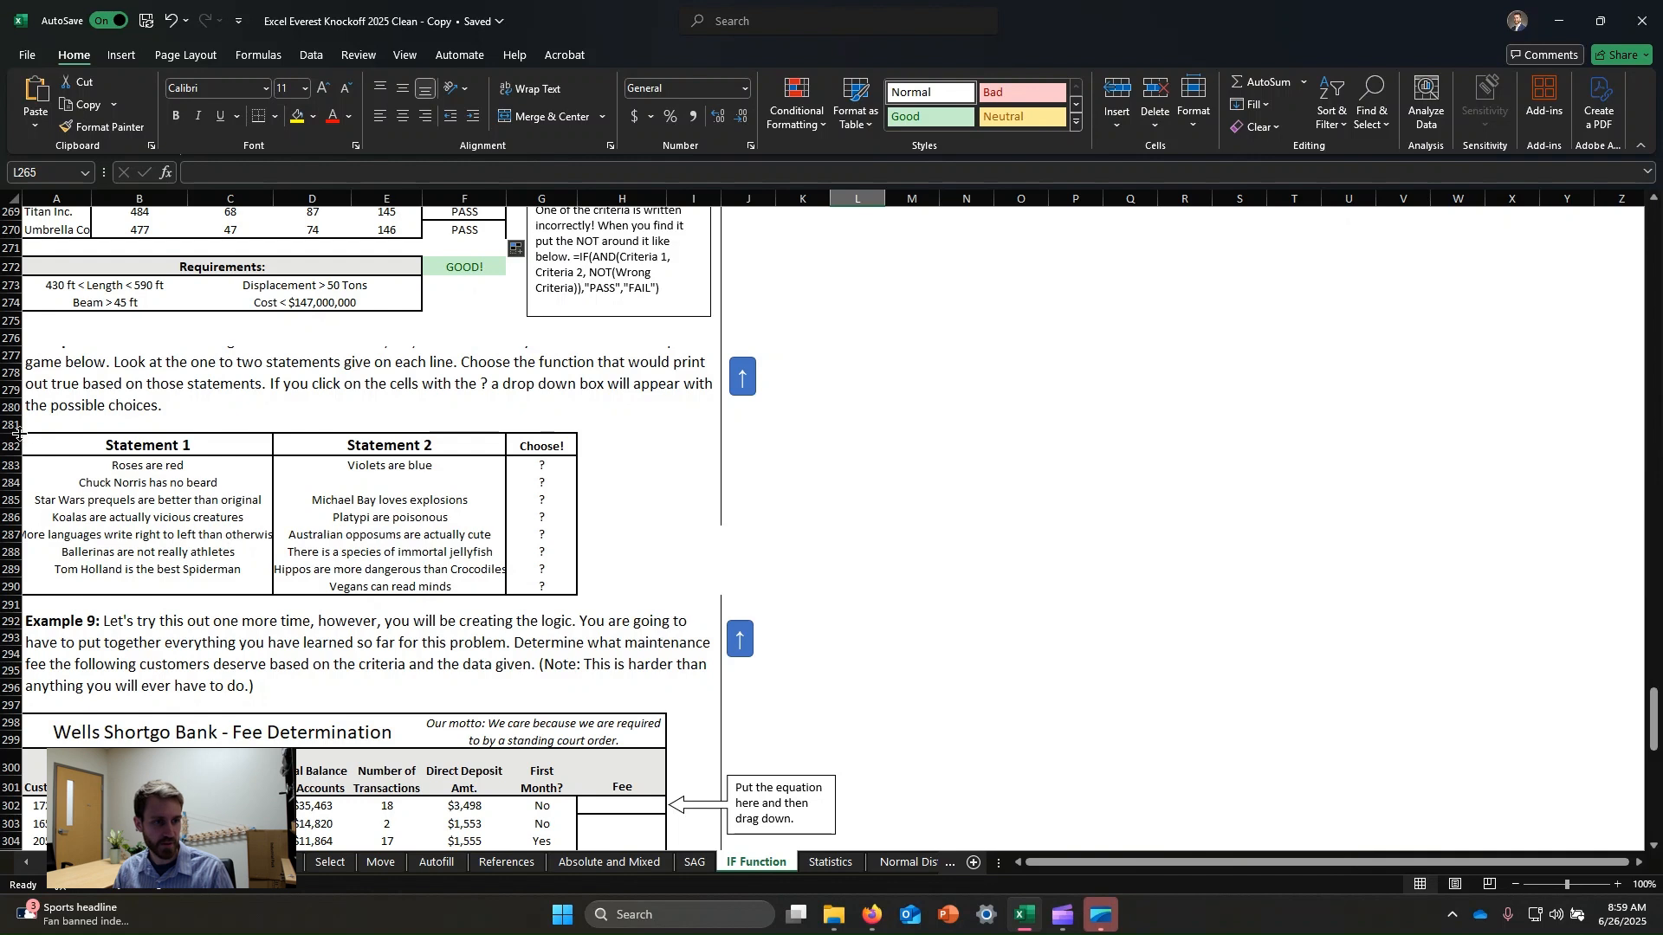
mouse_move(12, 434)
left_mouse_down()
mouse_move(12, 479)
mouse_move(12, 455)
left_mouse_up()
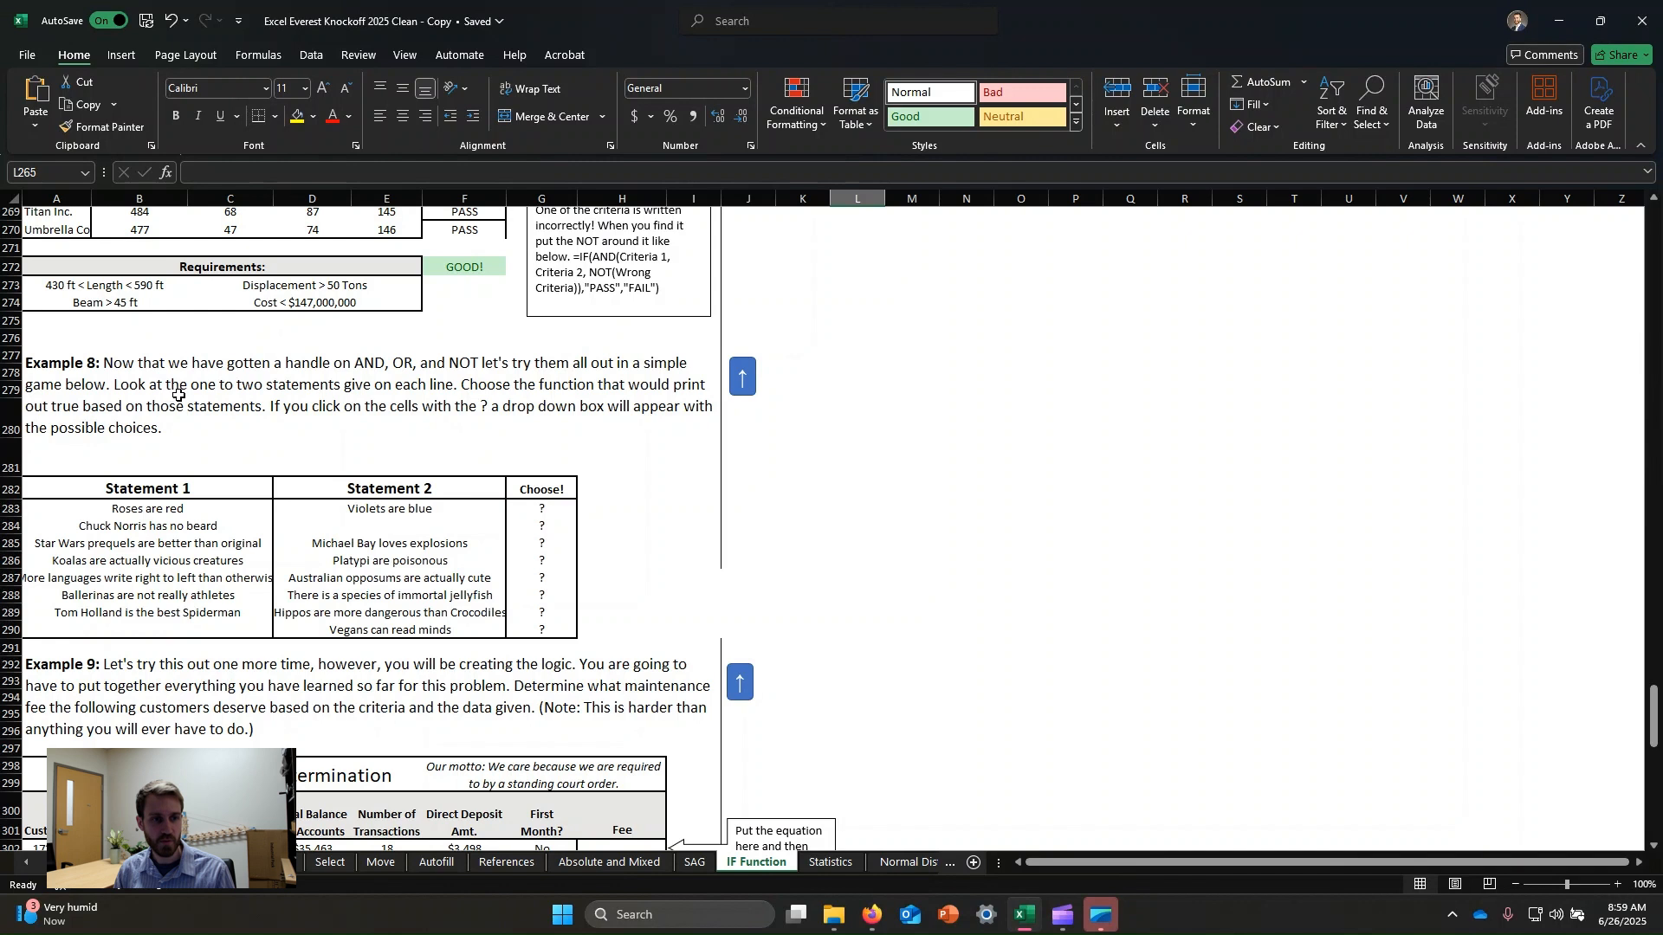
Choose AND for the "Roses are red" / "Violets are blue" statement pair.
left_click(542, 507)
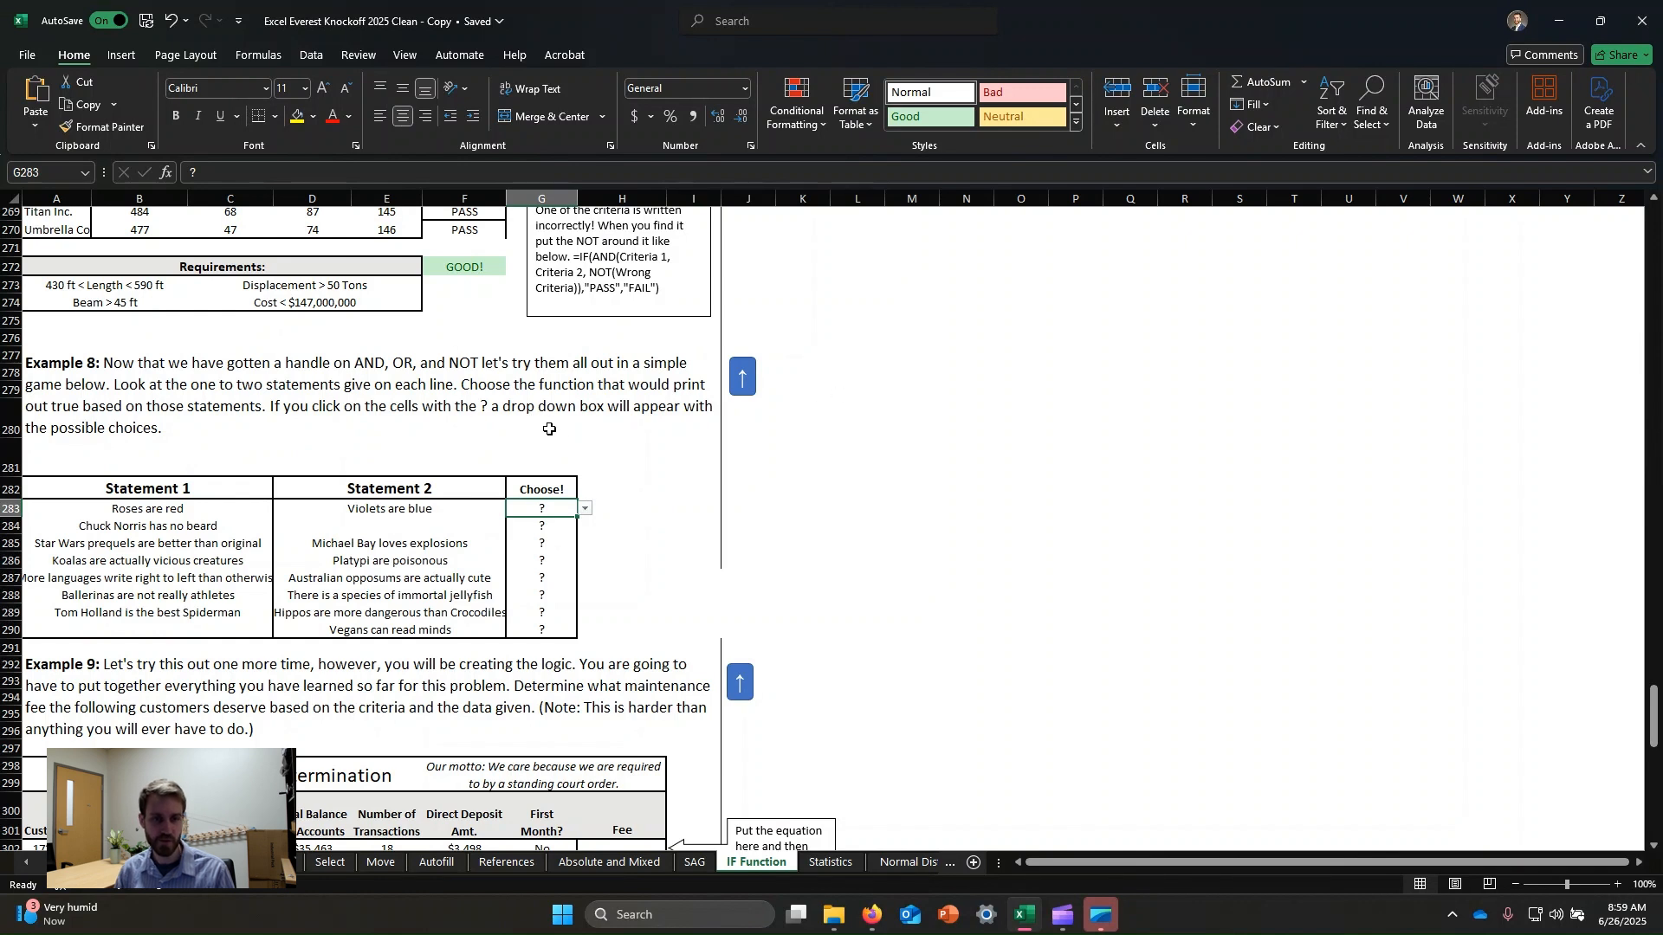
left_click(586, 510)
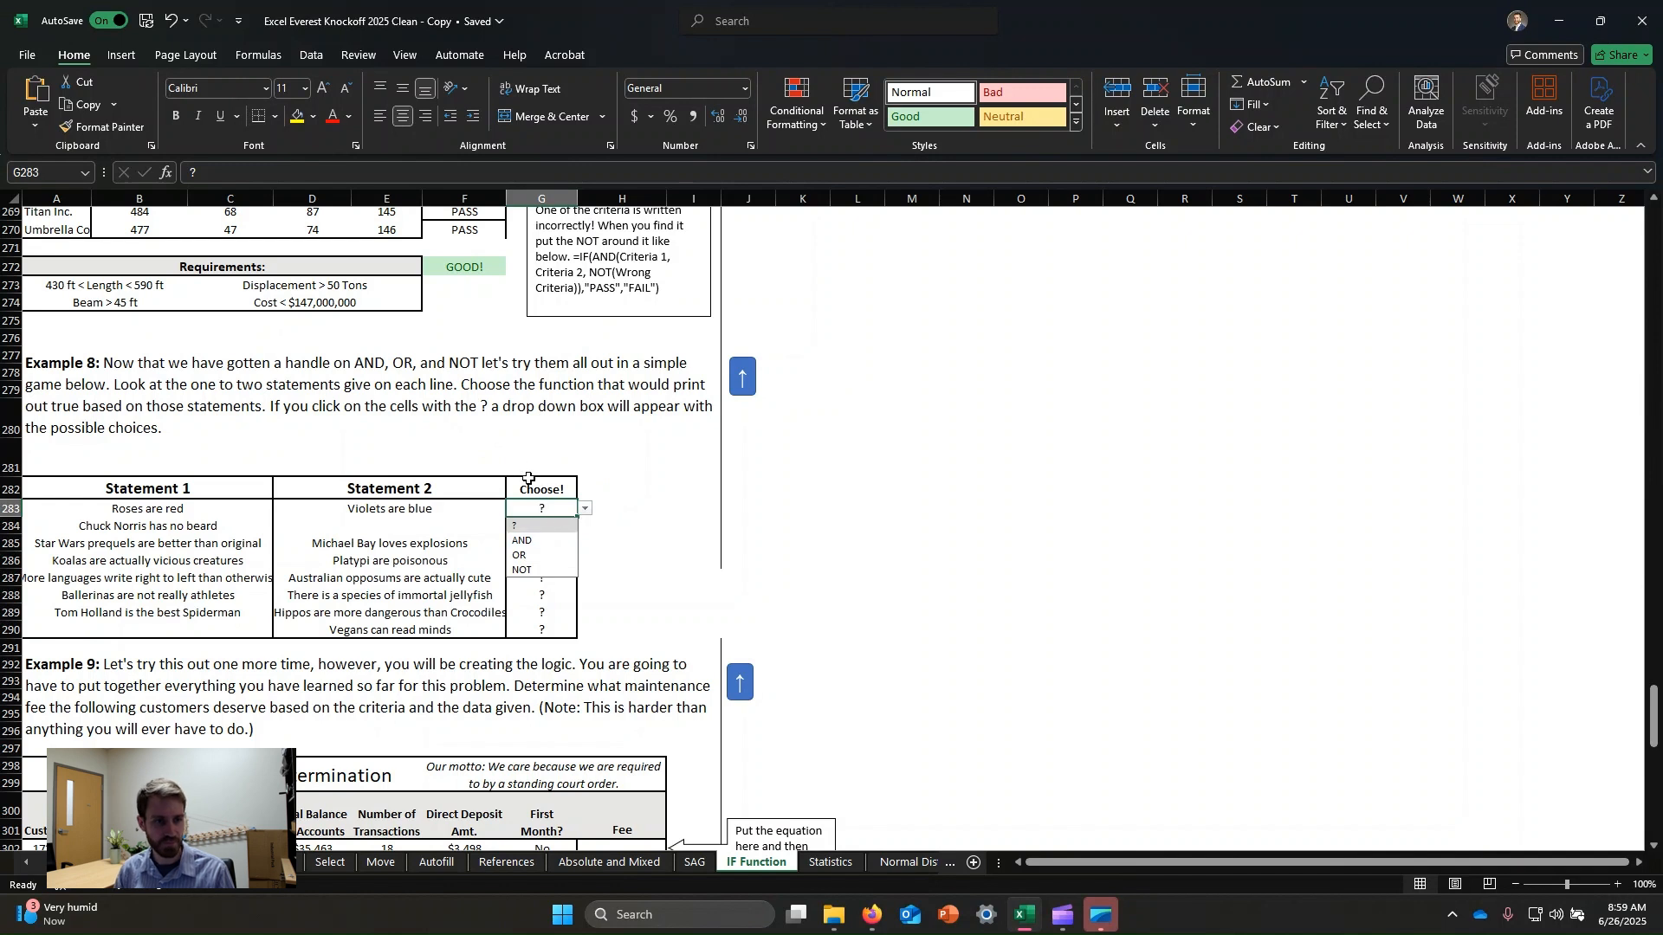
left_click(996, 441)
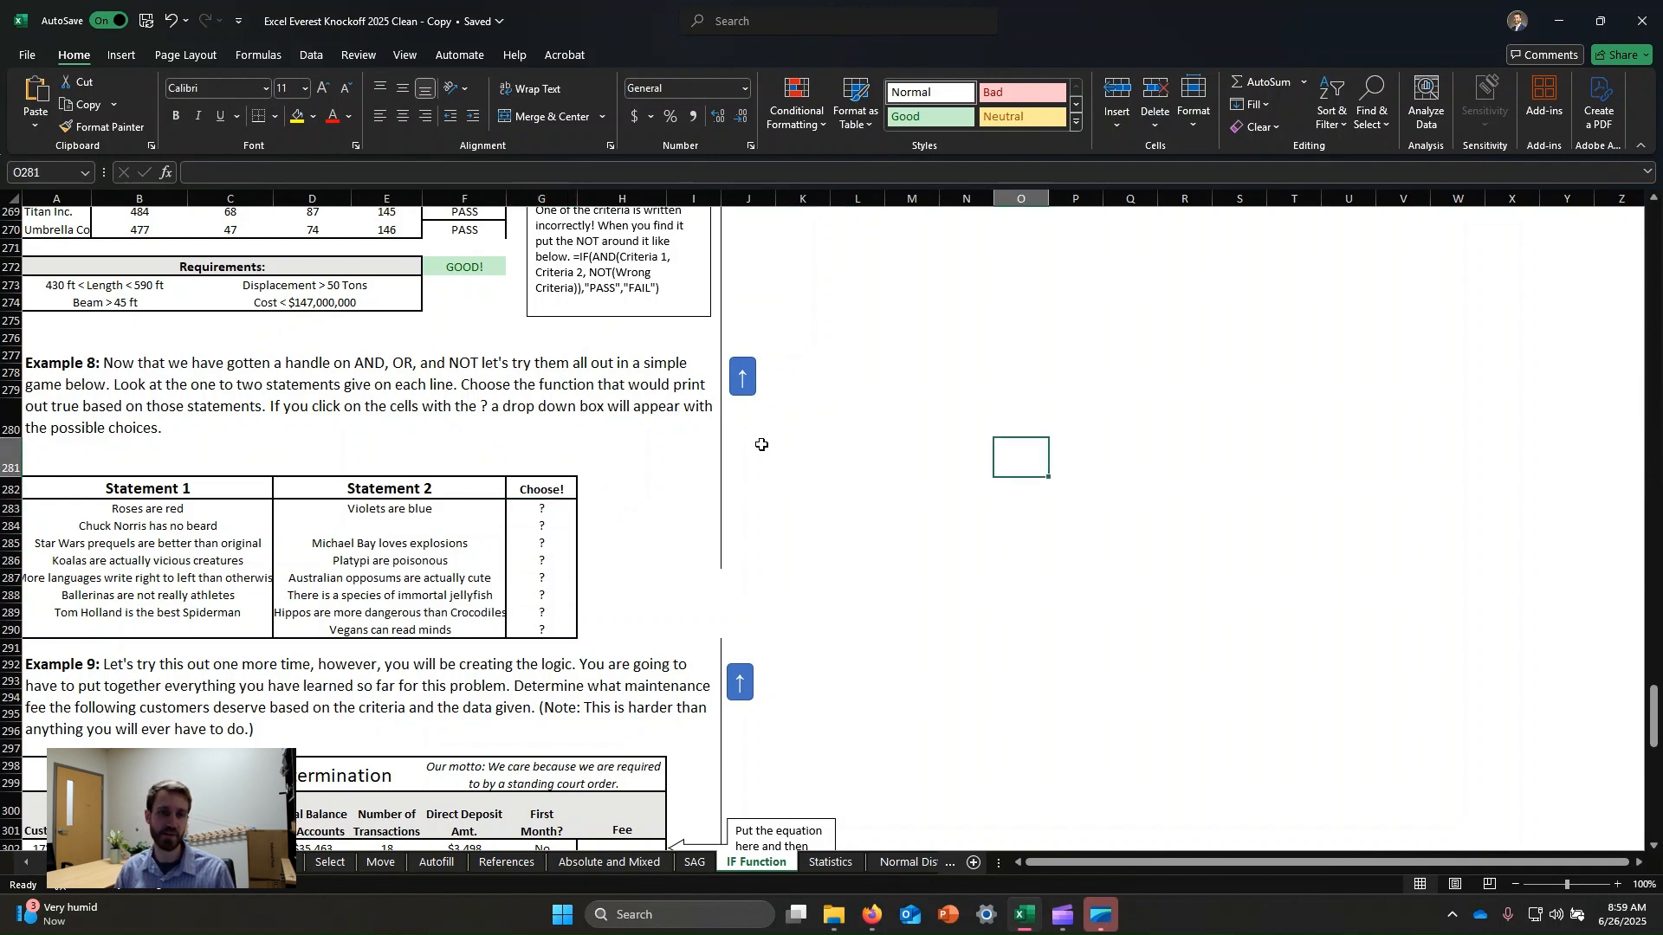
left_click(551, 509)
left_click(585, 509)
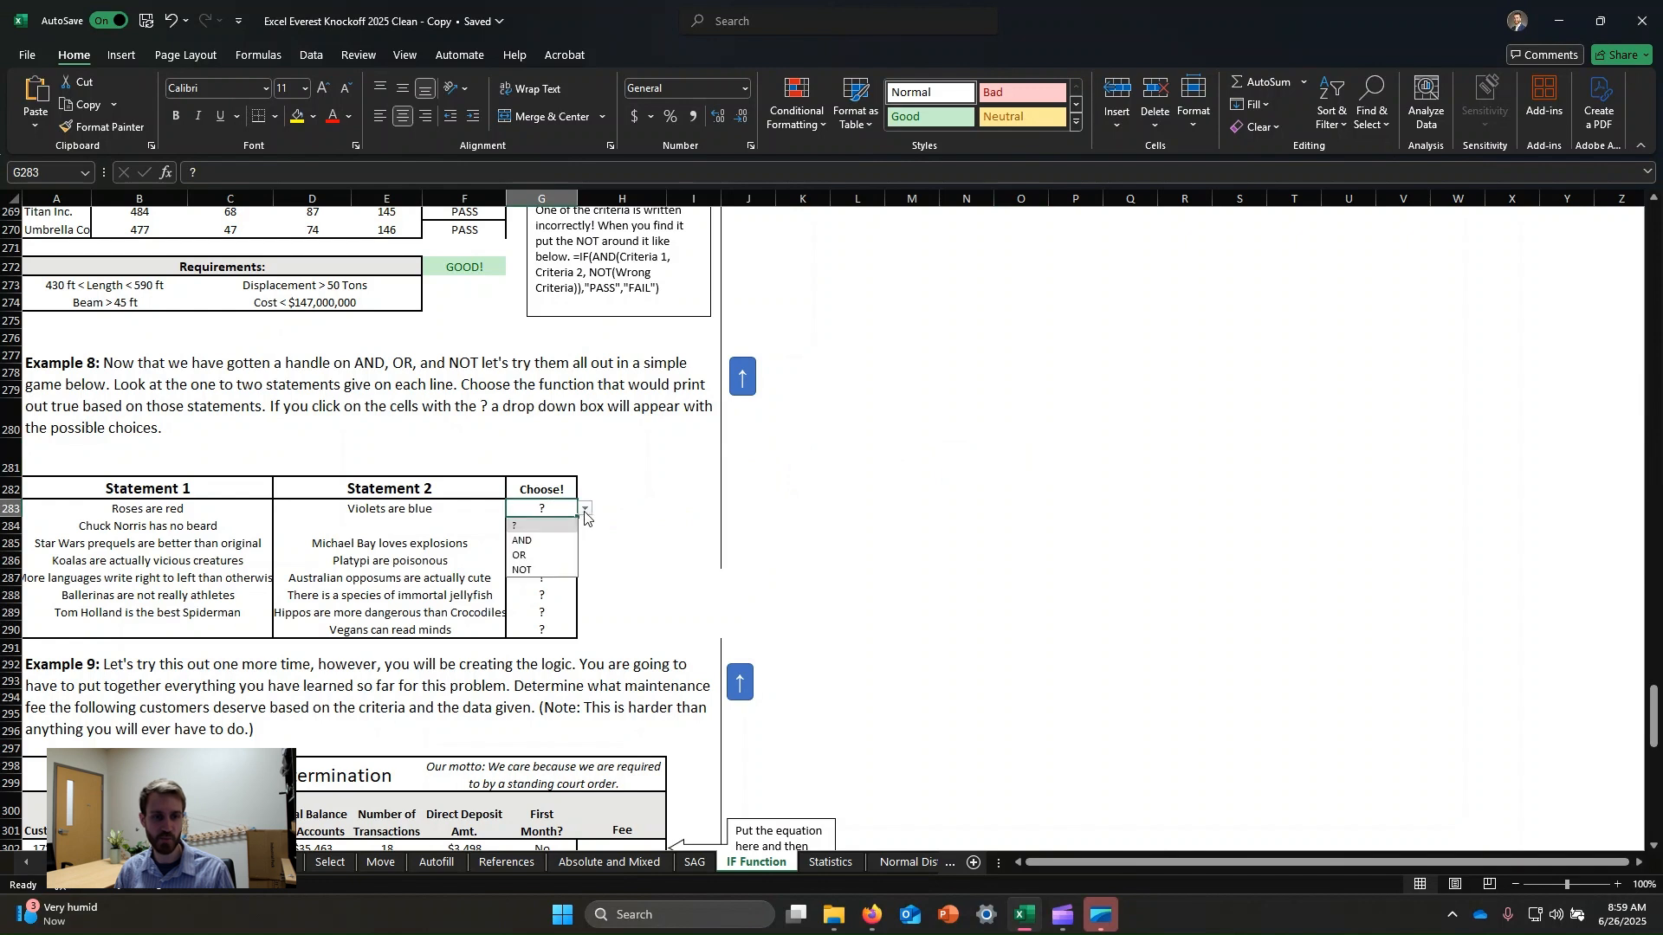
left_click(543, 542)
left_click(866, 525)
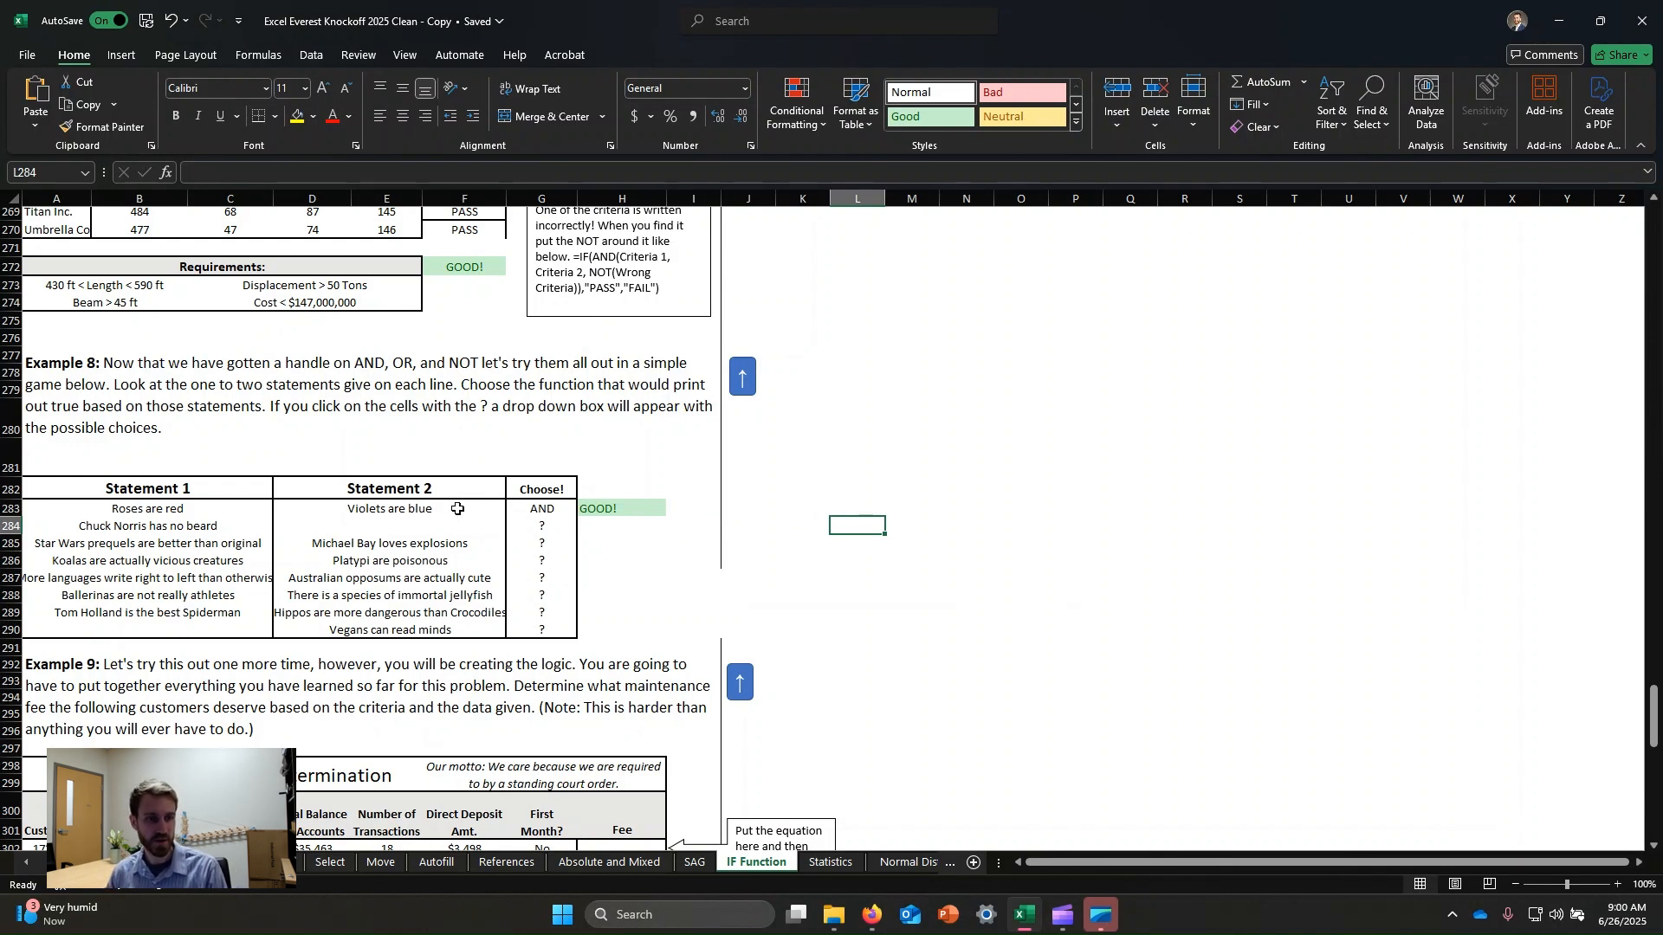
Try OR and then AND for the "Chuck Norris has no beard" statement.
left_click(439, 530)
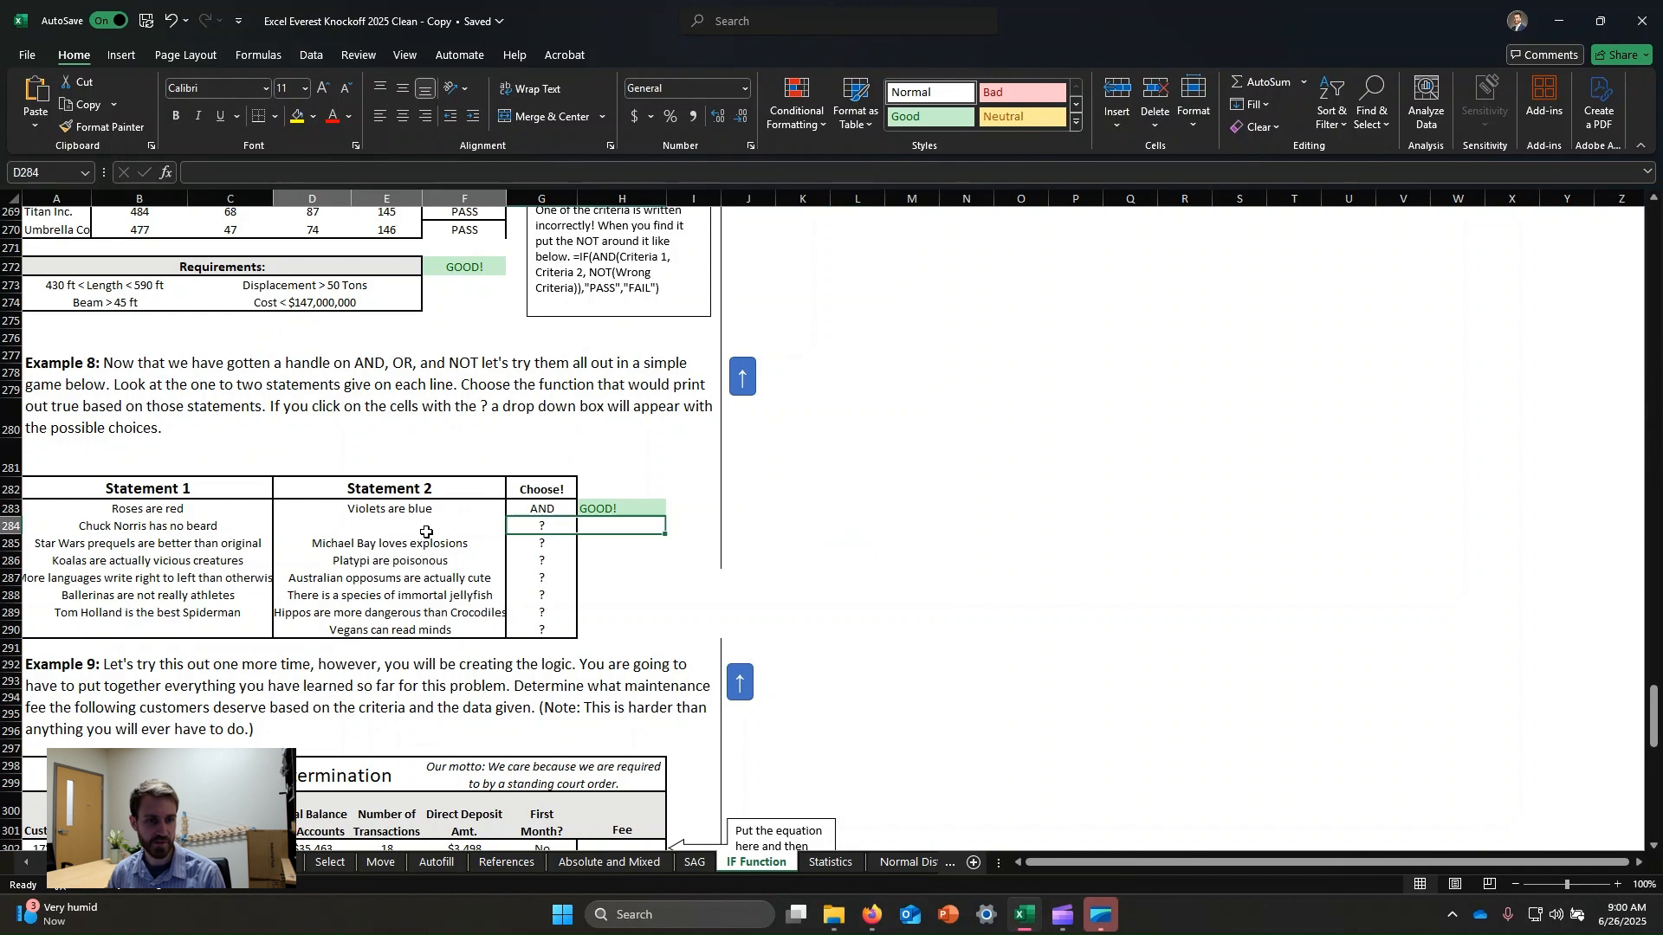
left_click(546, 523)
left_click(586, 528)
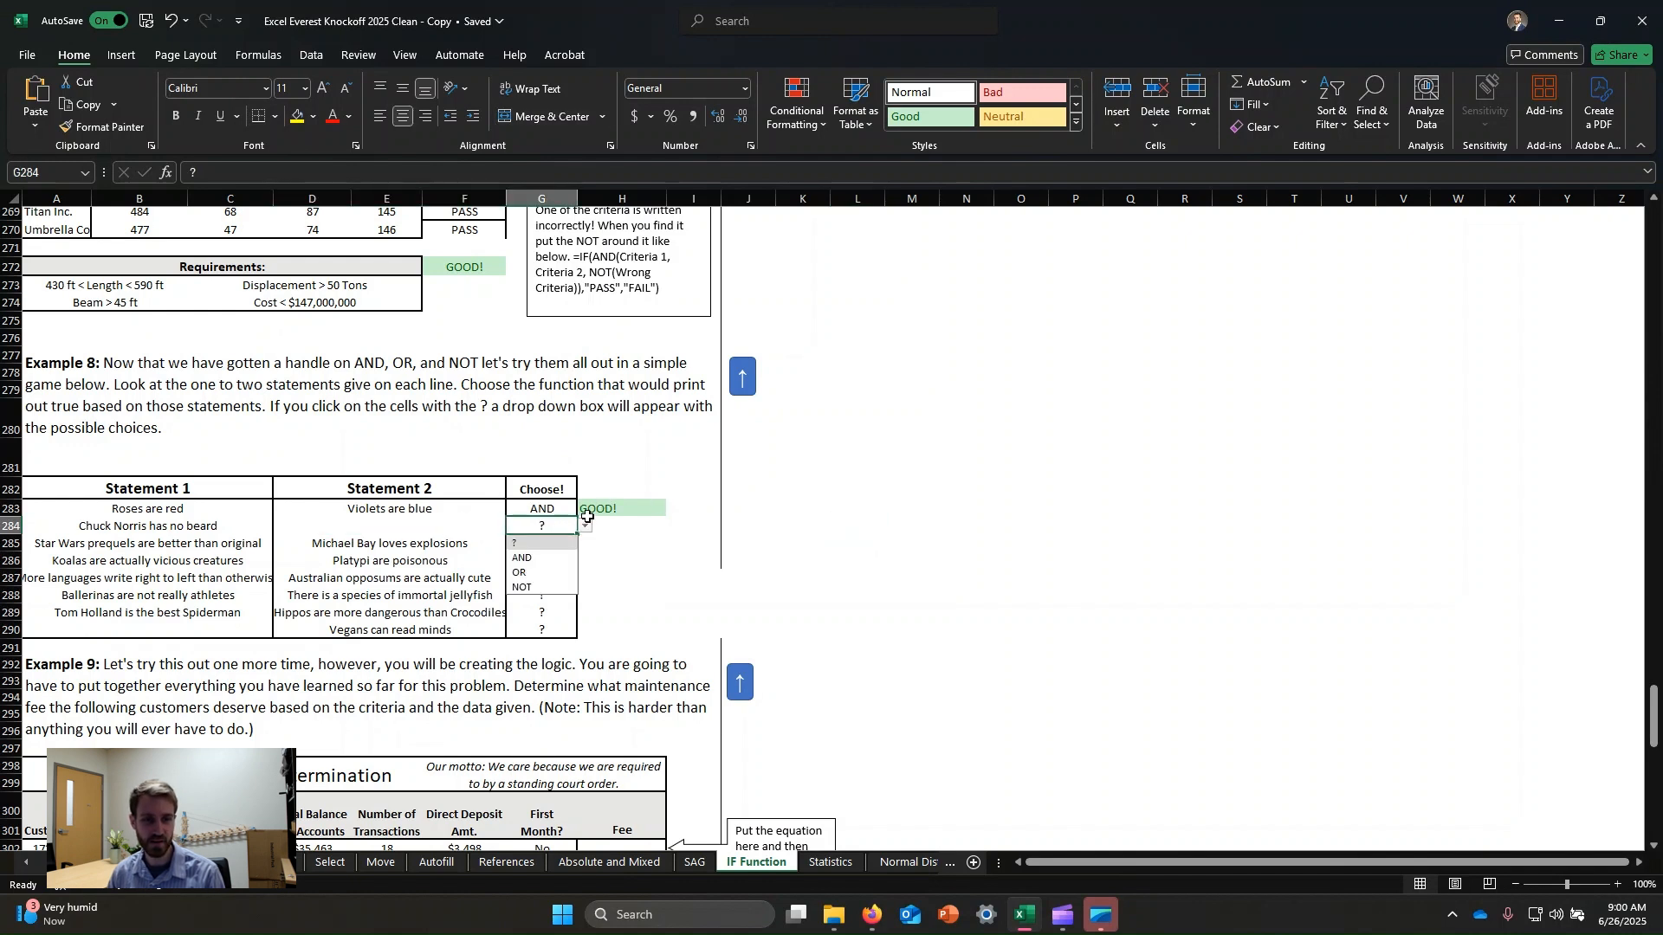
left_click(530, 572)
left_click(584, 528)
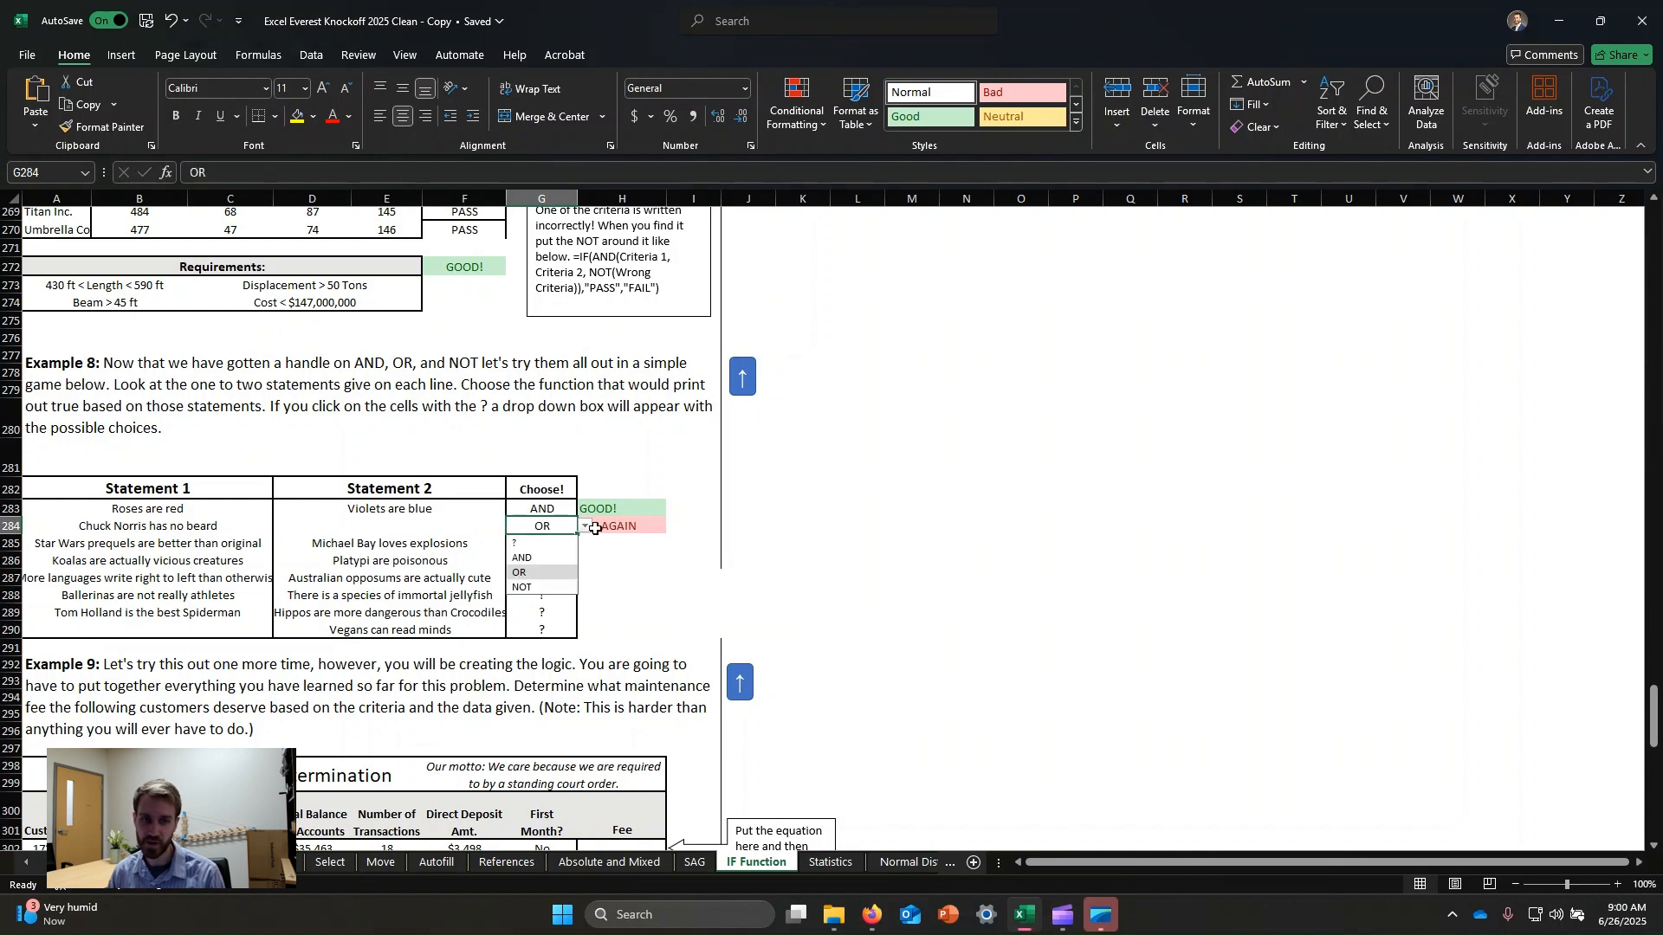
left_click(544, 558)
left_click(902, 513)
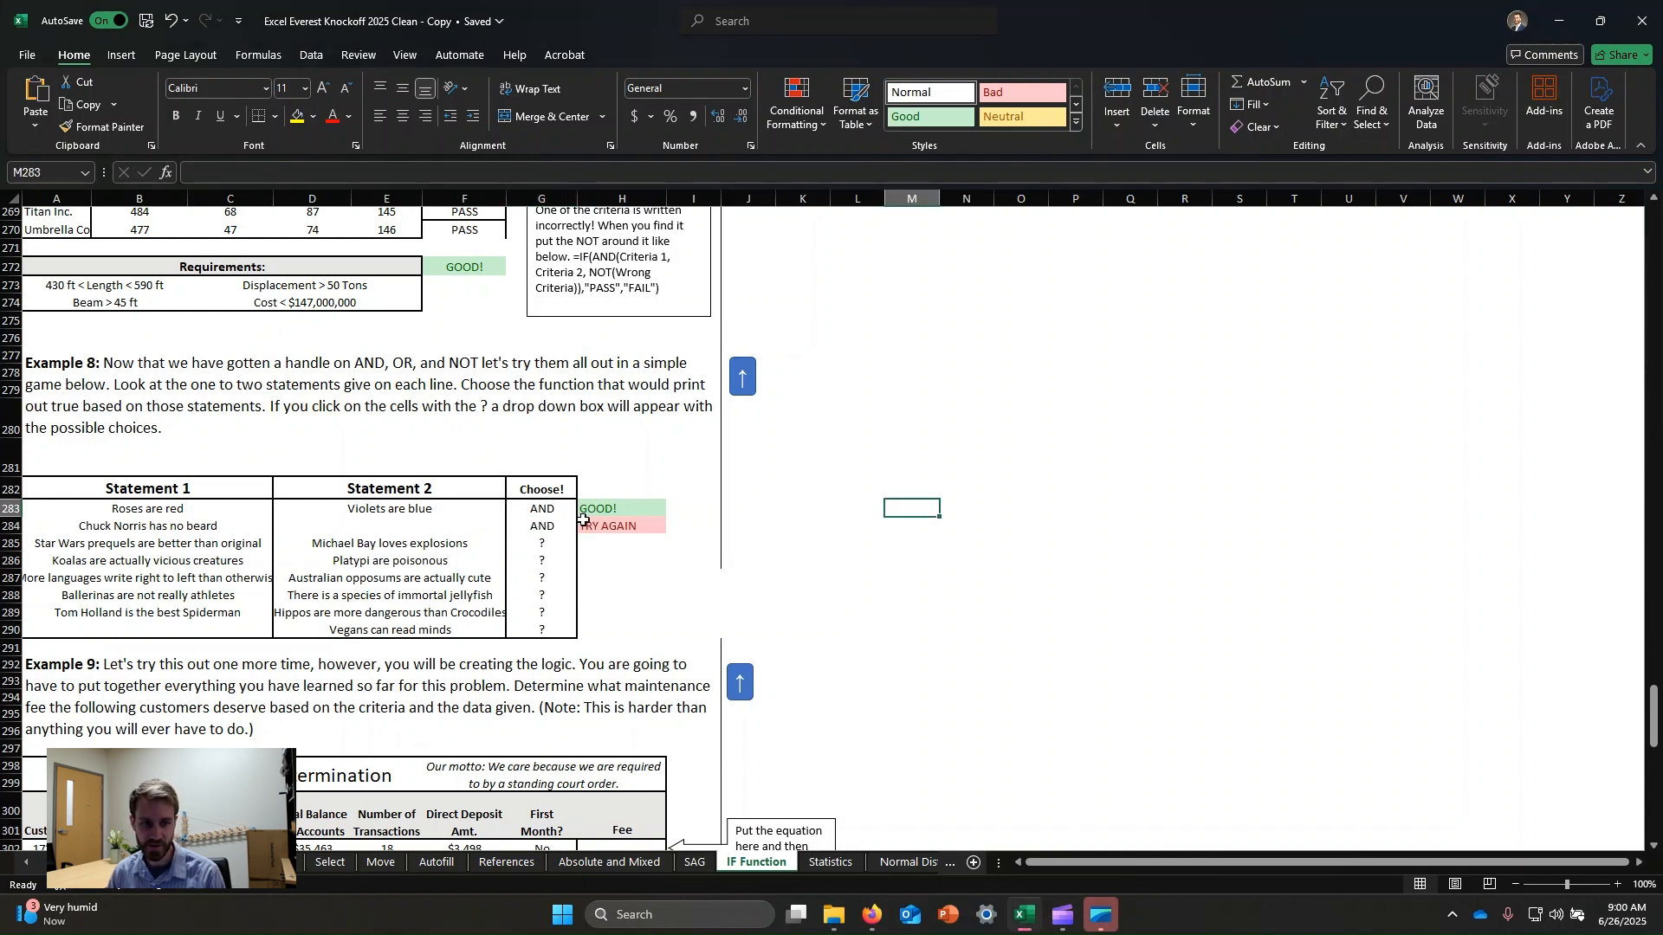
Choose NOT for the "Chuck Norris has no beard" statement.
left_click(554, 526)
left_click(584, 527)
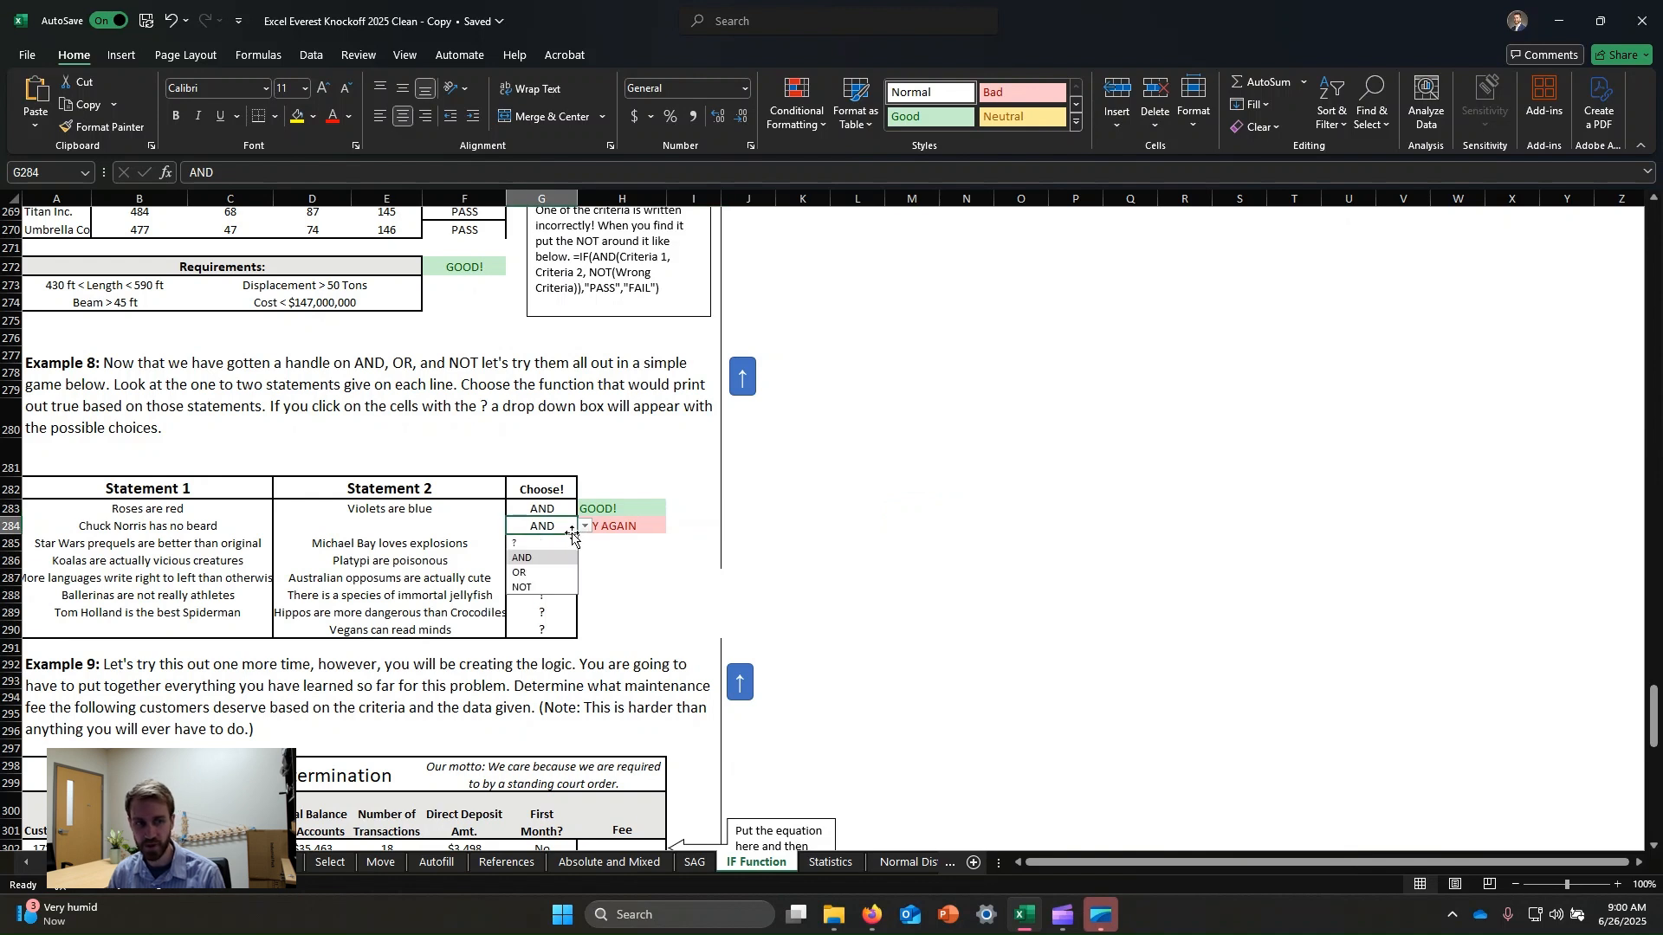
left_click(544, 588)
left_click(960, 557)
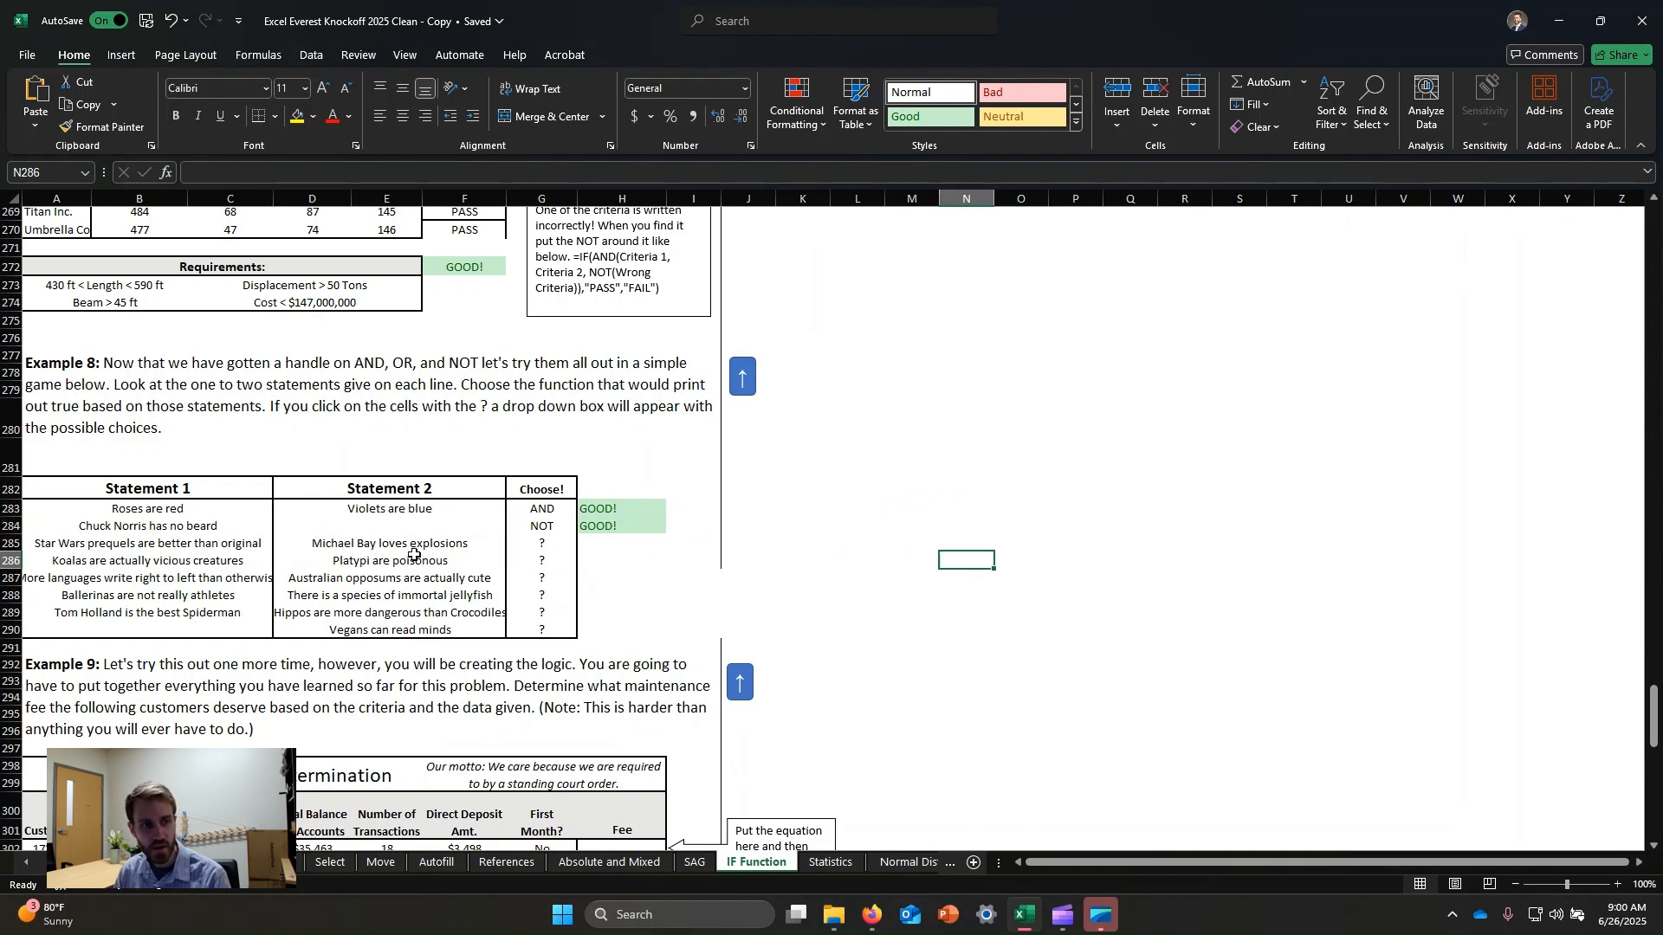
Choose OR for the Star Wars prequels / Michael Bay explosions statement pair.
left_click(177, 543)
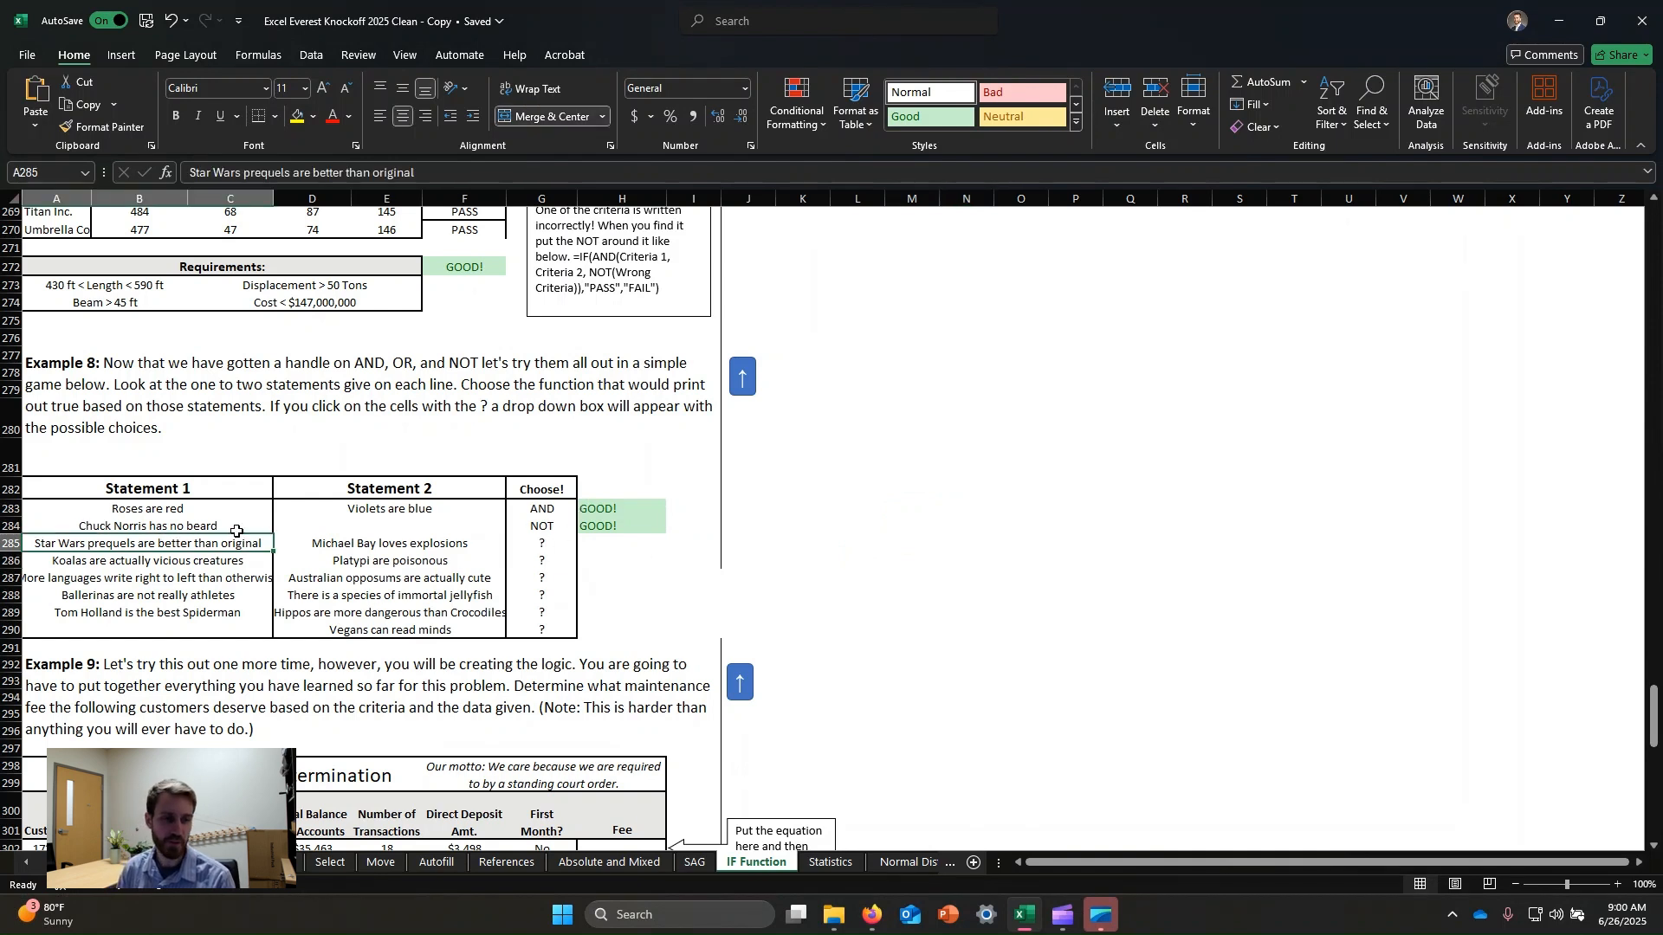
left_click(417, 551)
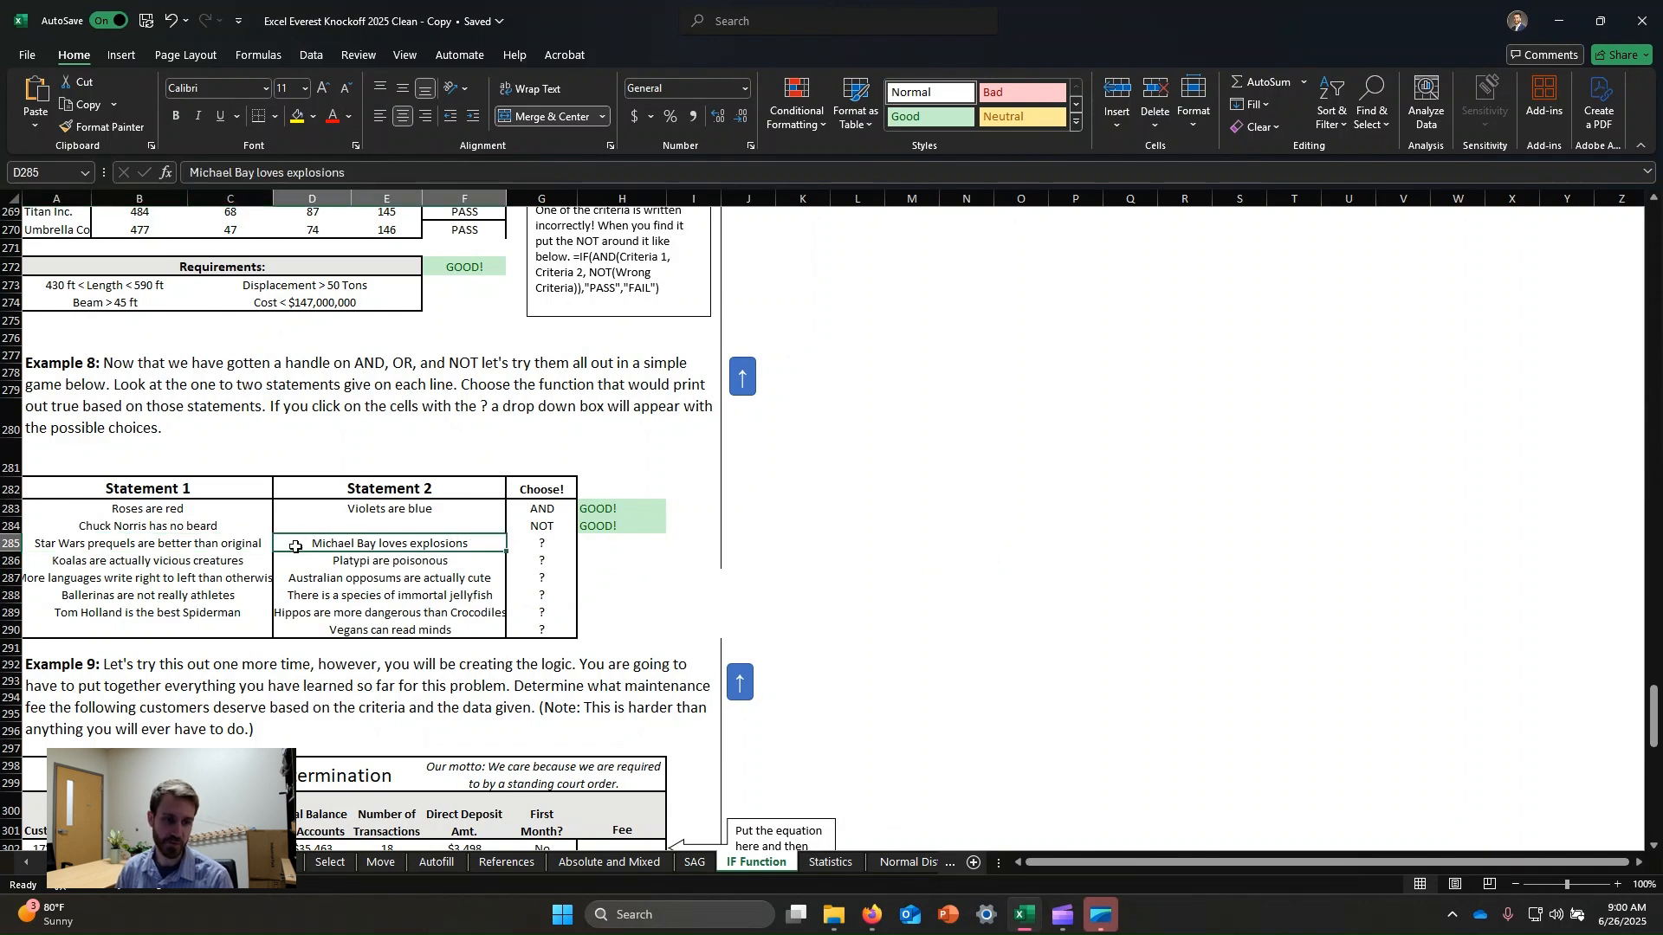
left_click(541, 547)
left_click(585, 544)
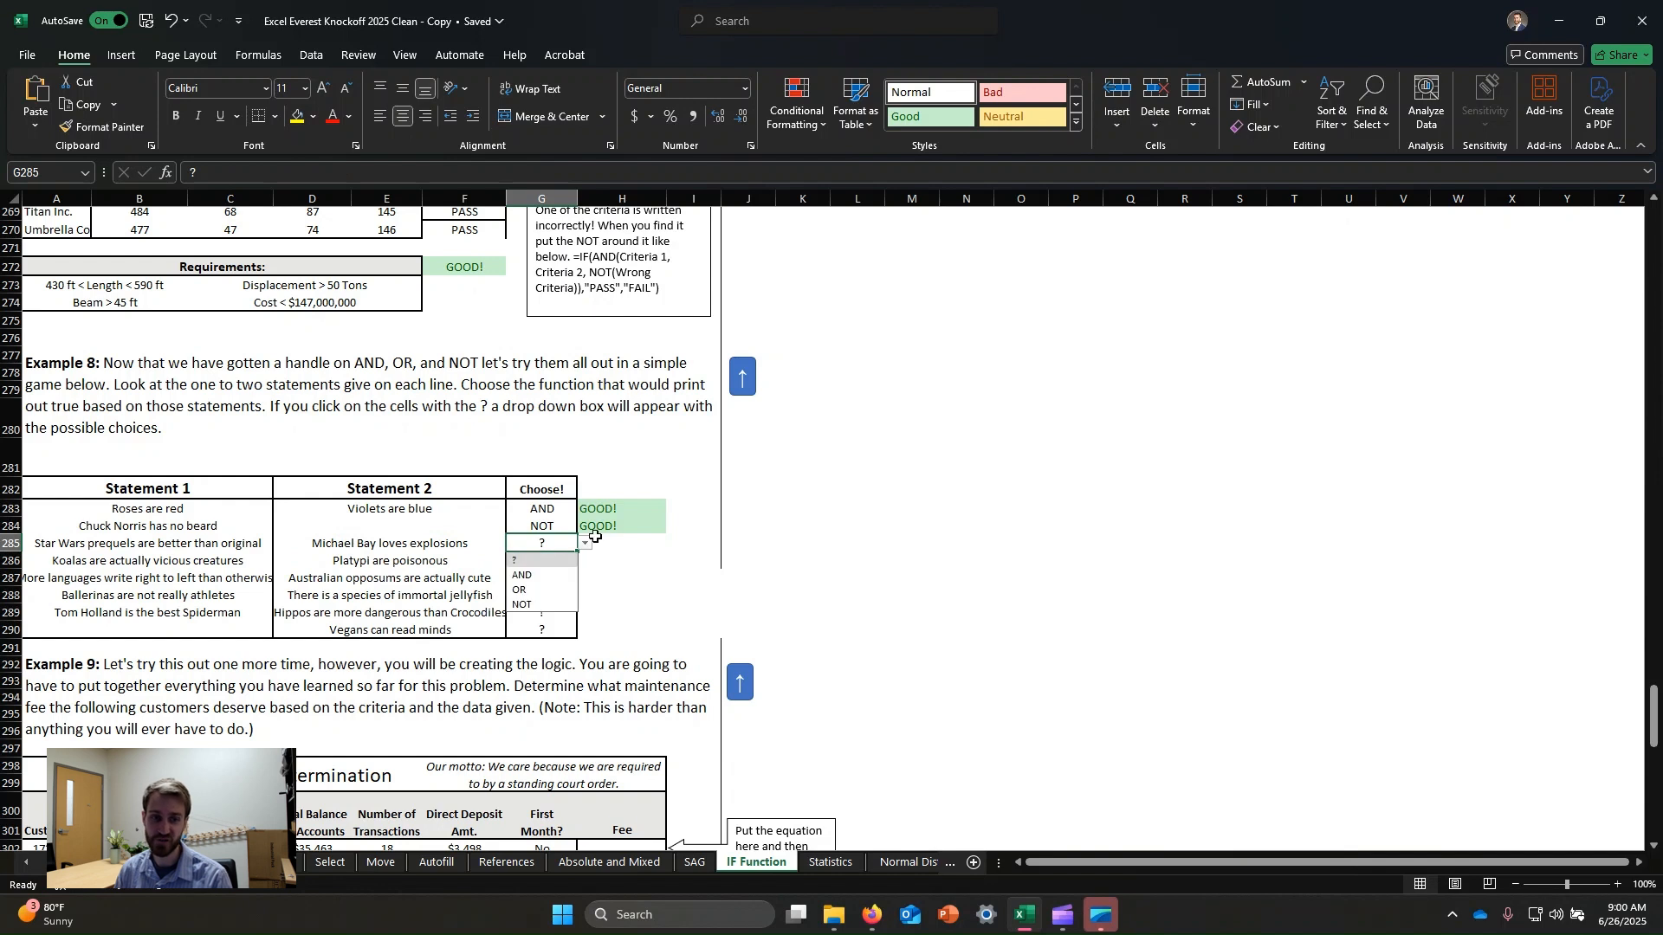
left_click(533, 592)
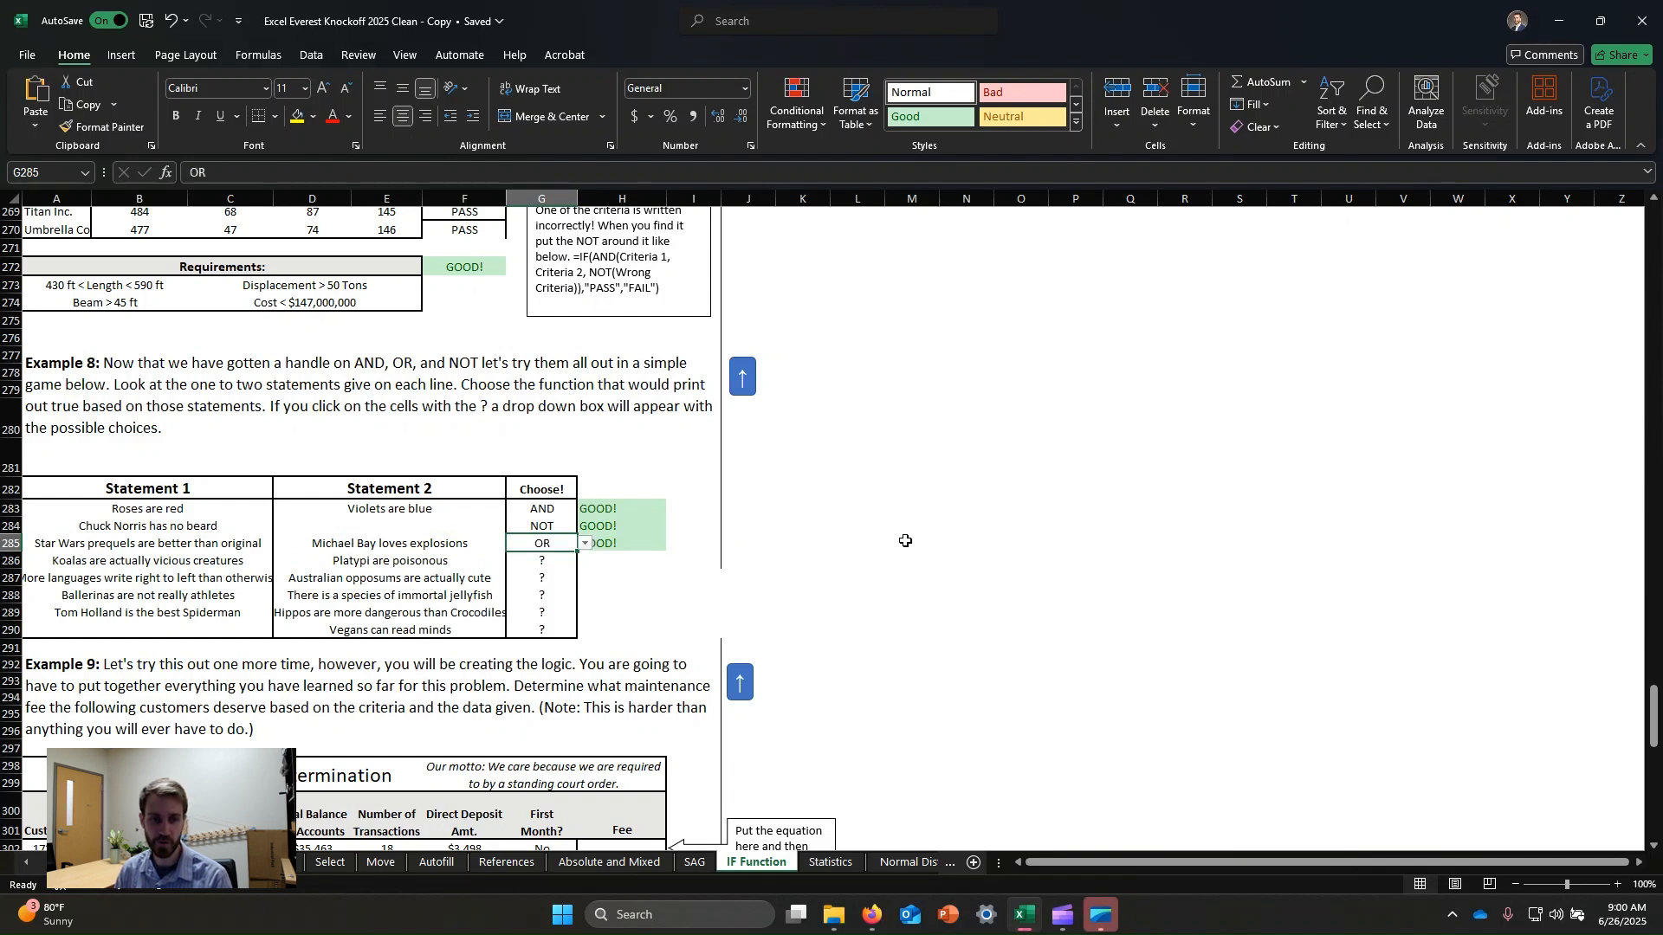
left_click(410, 544)
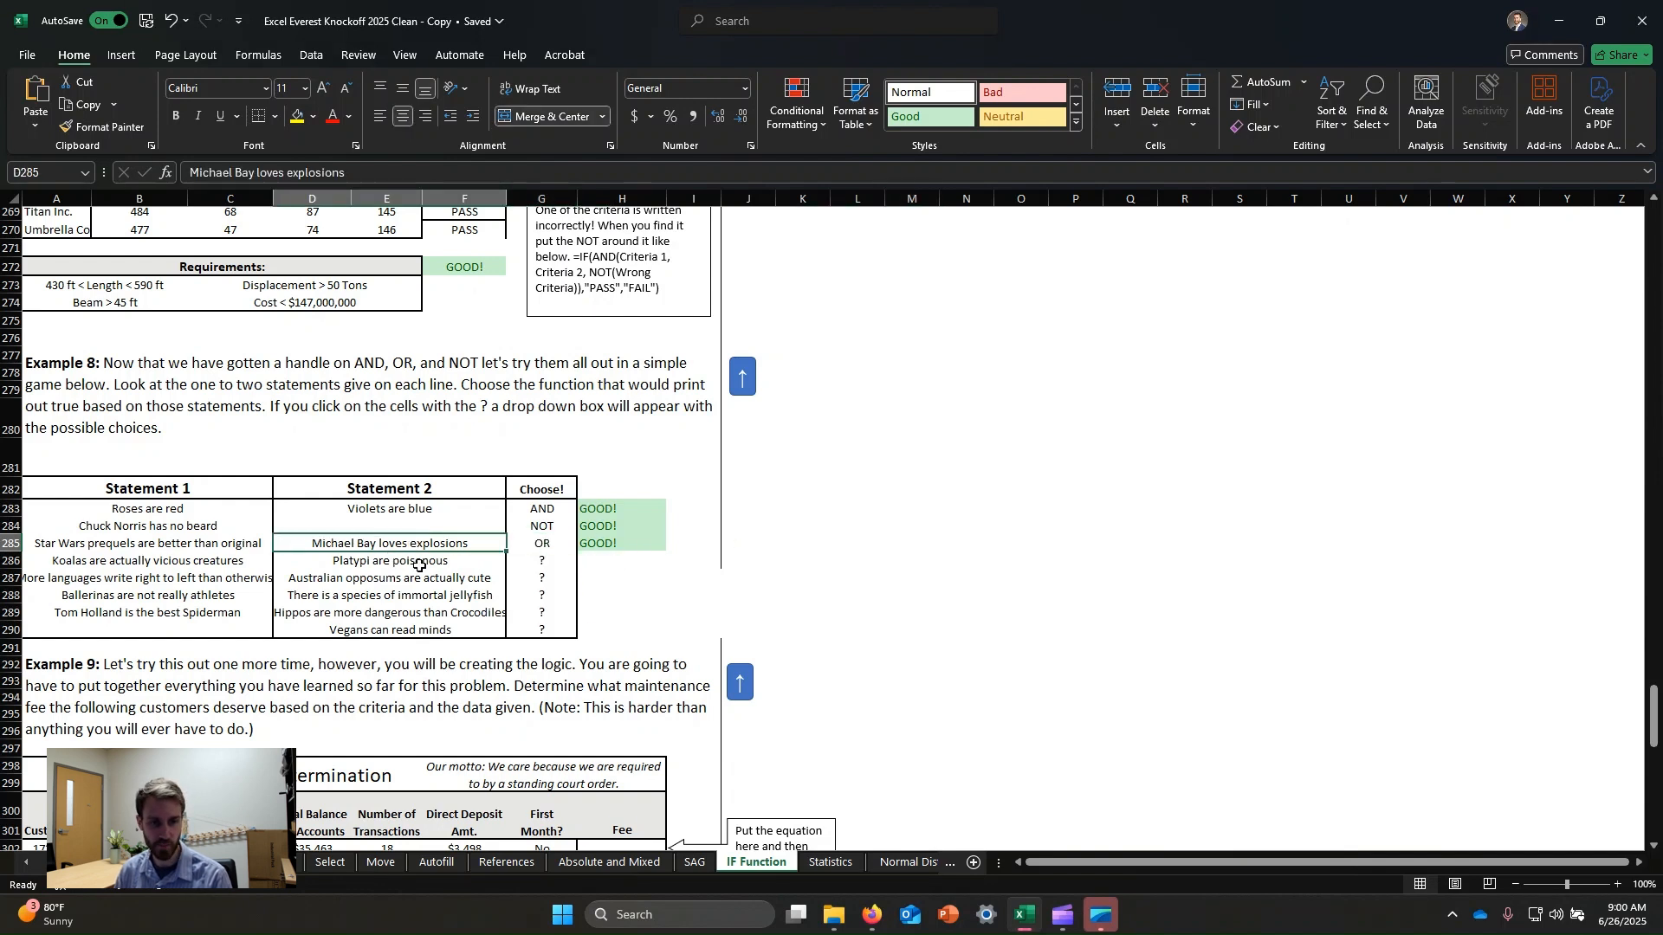
left_click(552, 542)
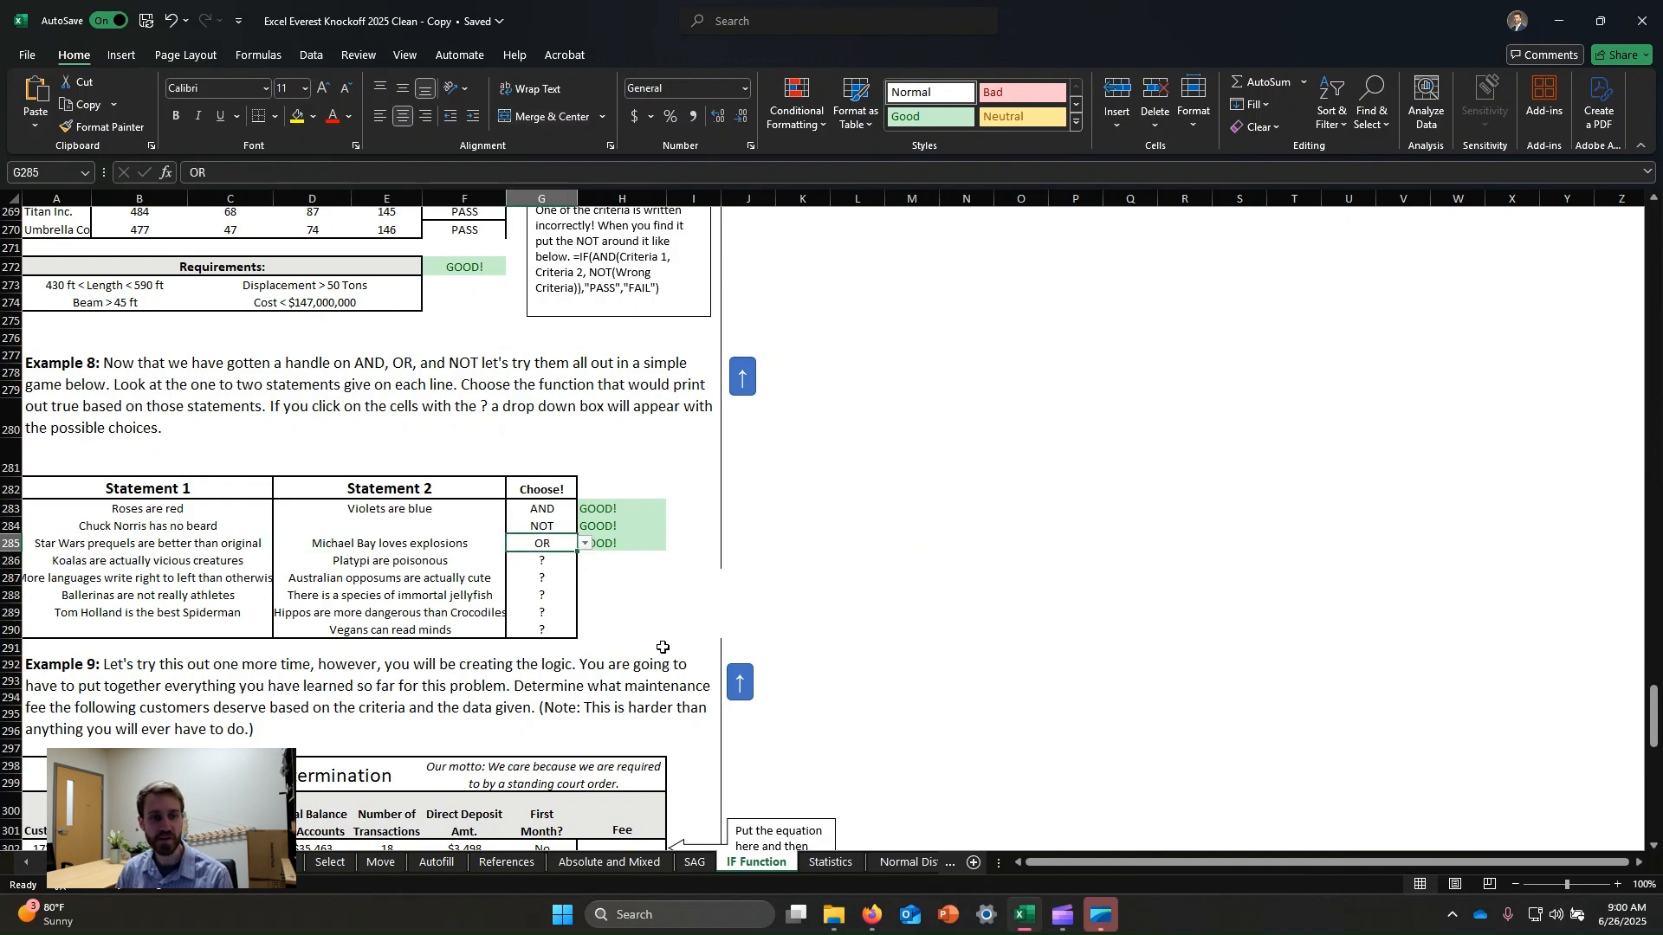
Scroll down to examine Example 9's Wells Shortgo Bank fee determination table and its fee structure criteria.
left_click(549, 566)
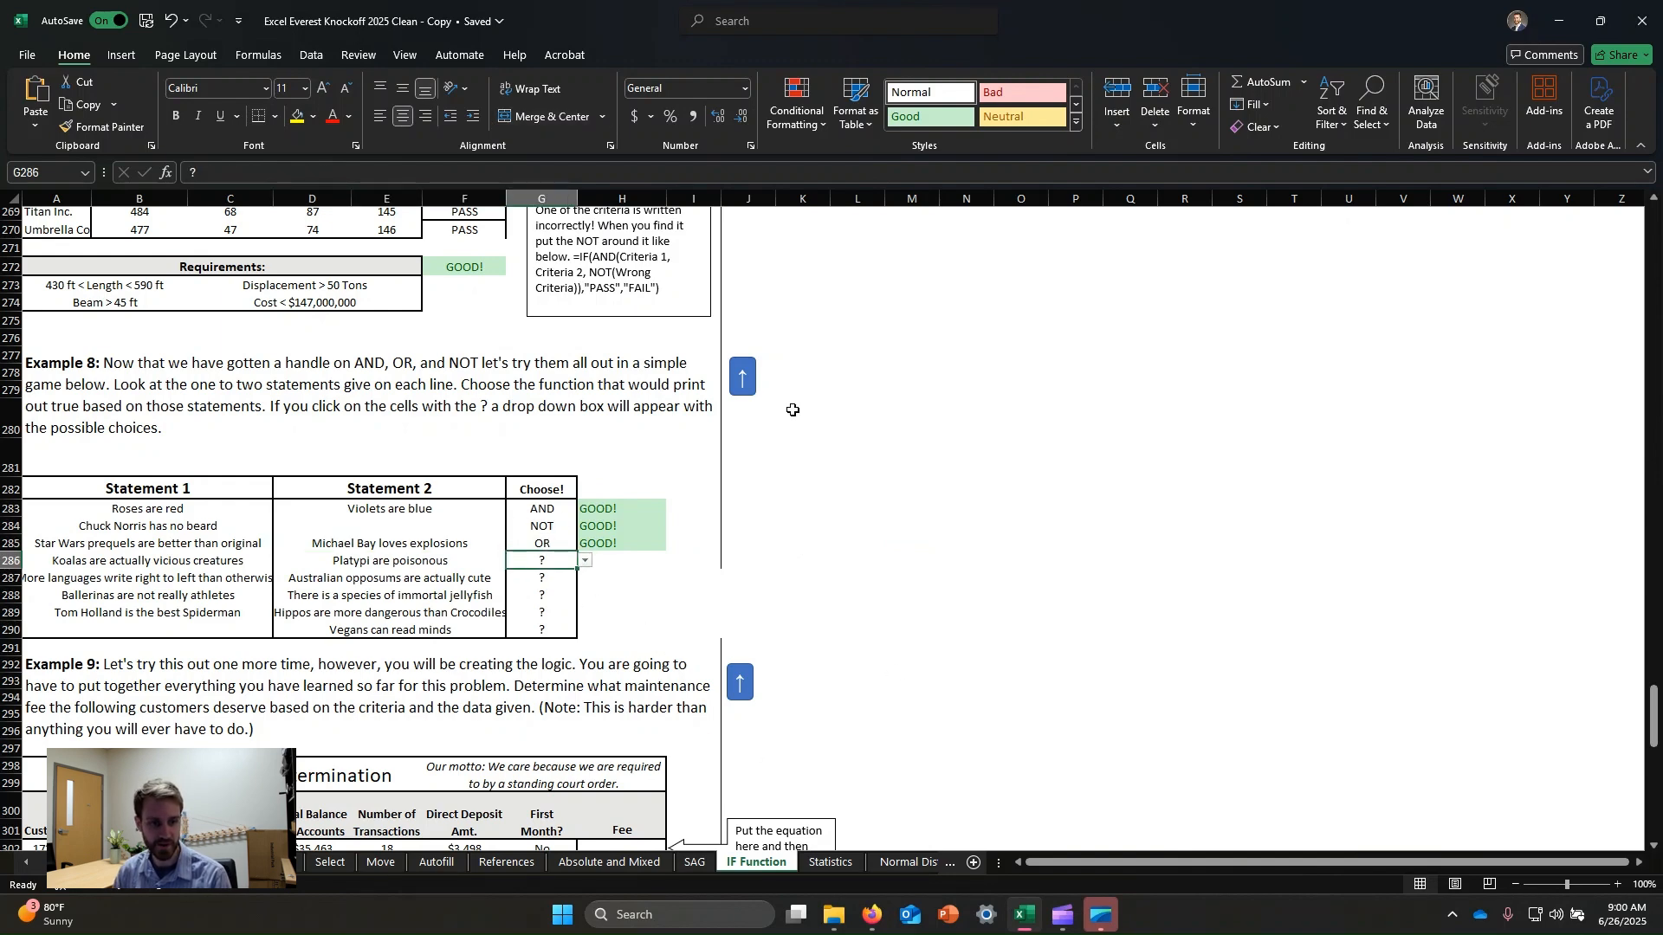
scroll(832, 450, "down", 3)
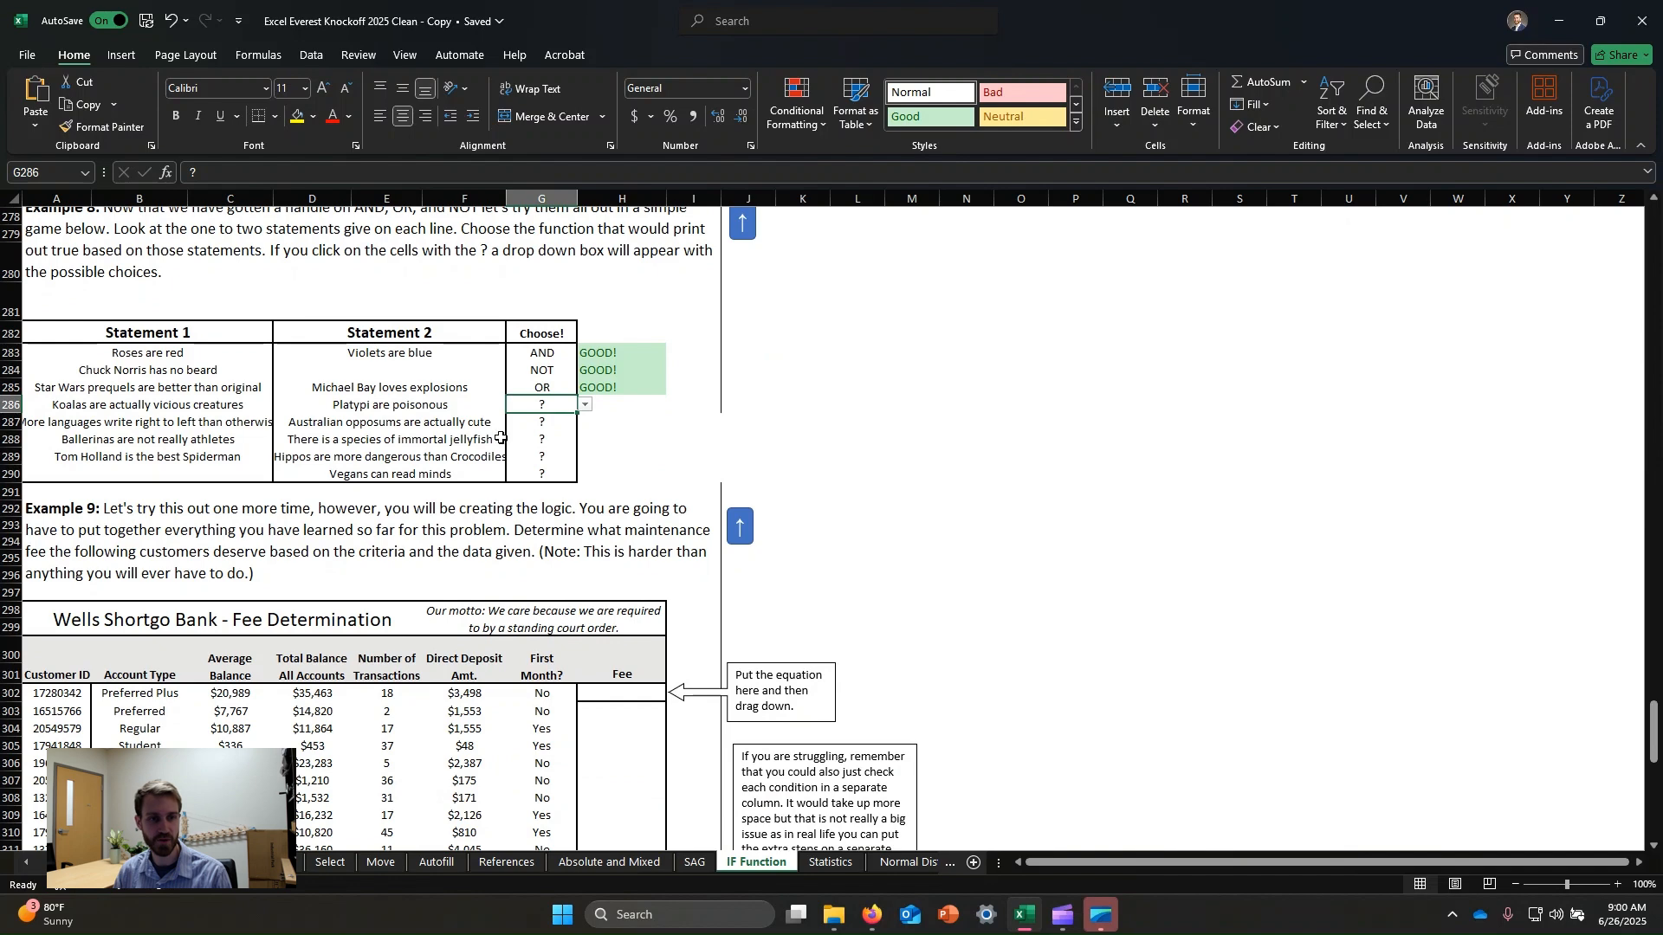
scroll(595, 455, "down", 2)
left_click(616, 623)
scroll(607, 499, "up", 5)
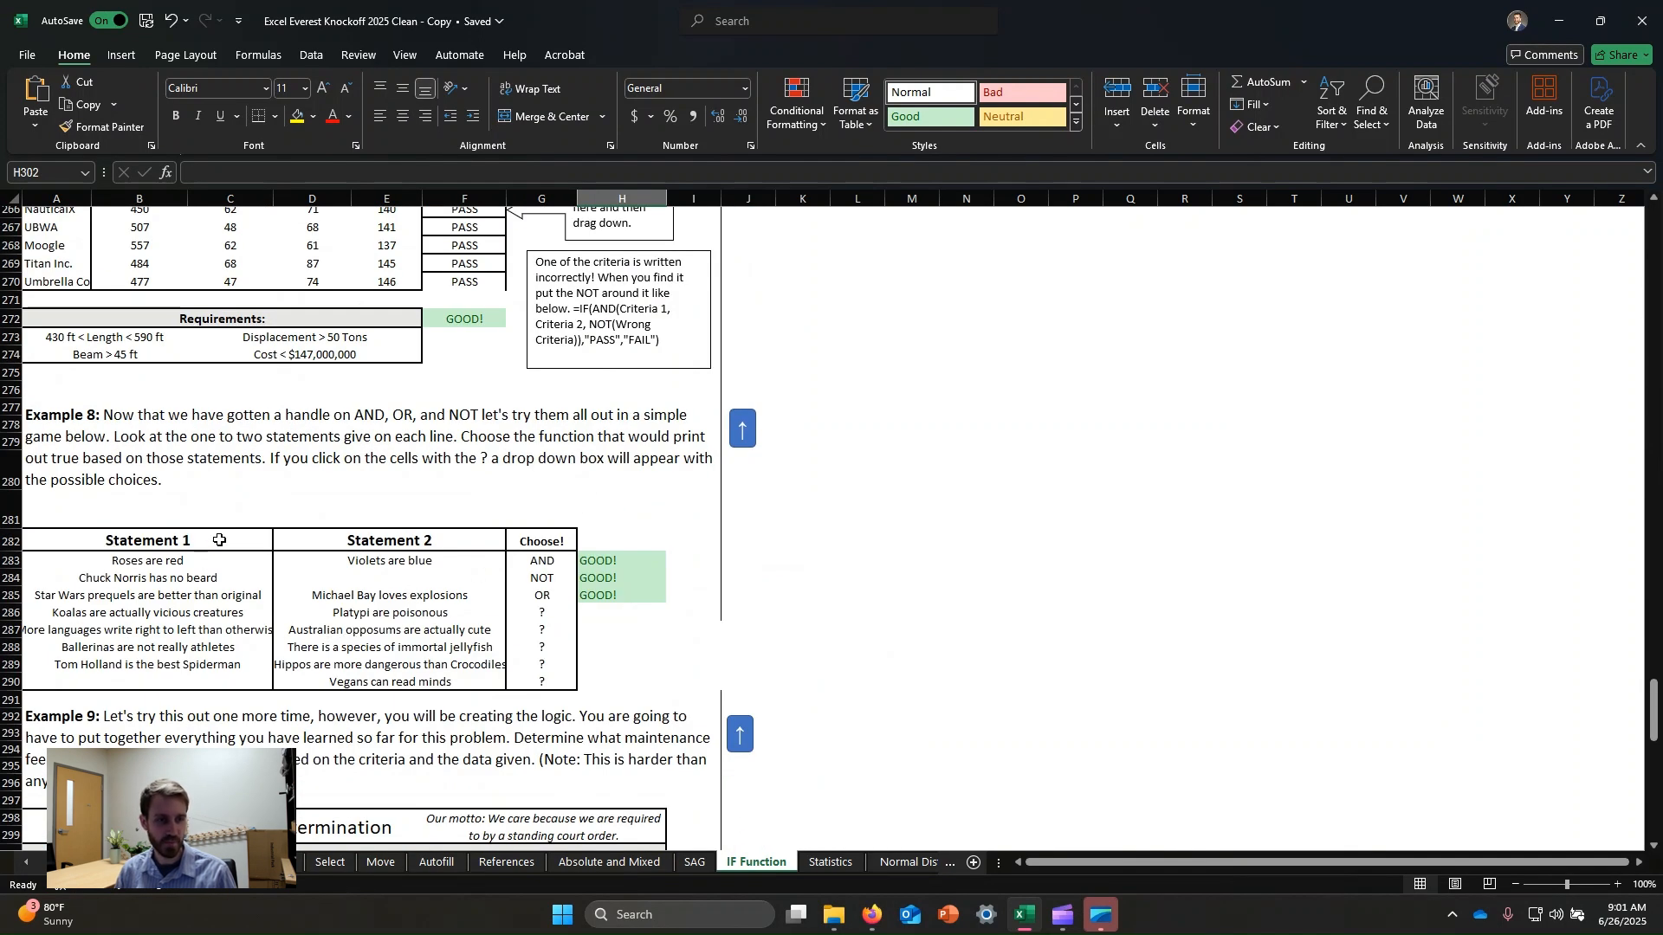
scroll(567, 511, "down", 6)
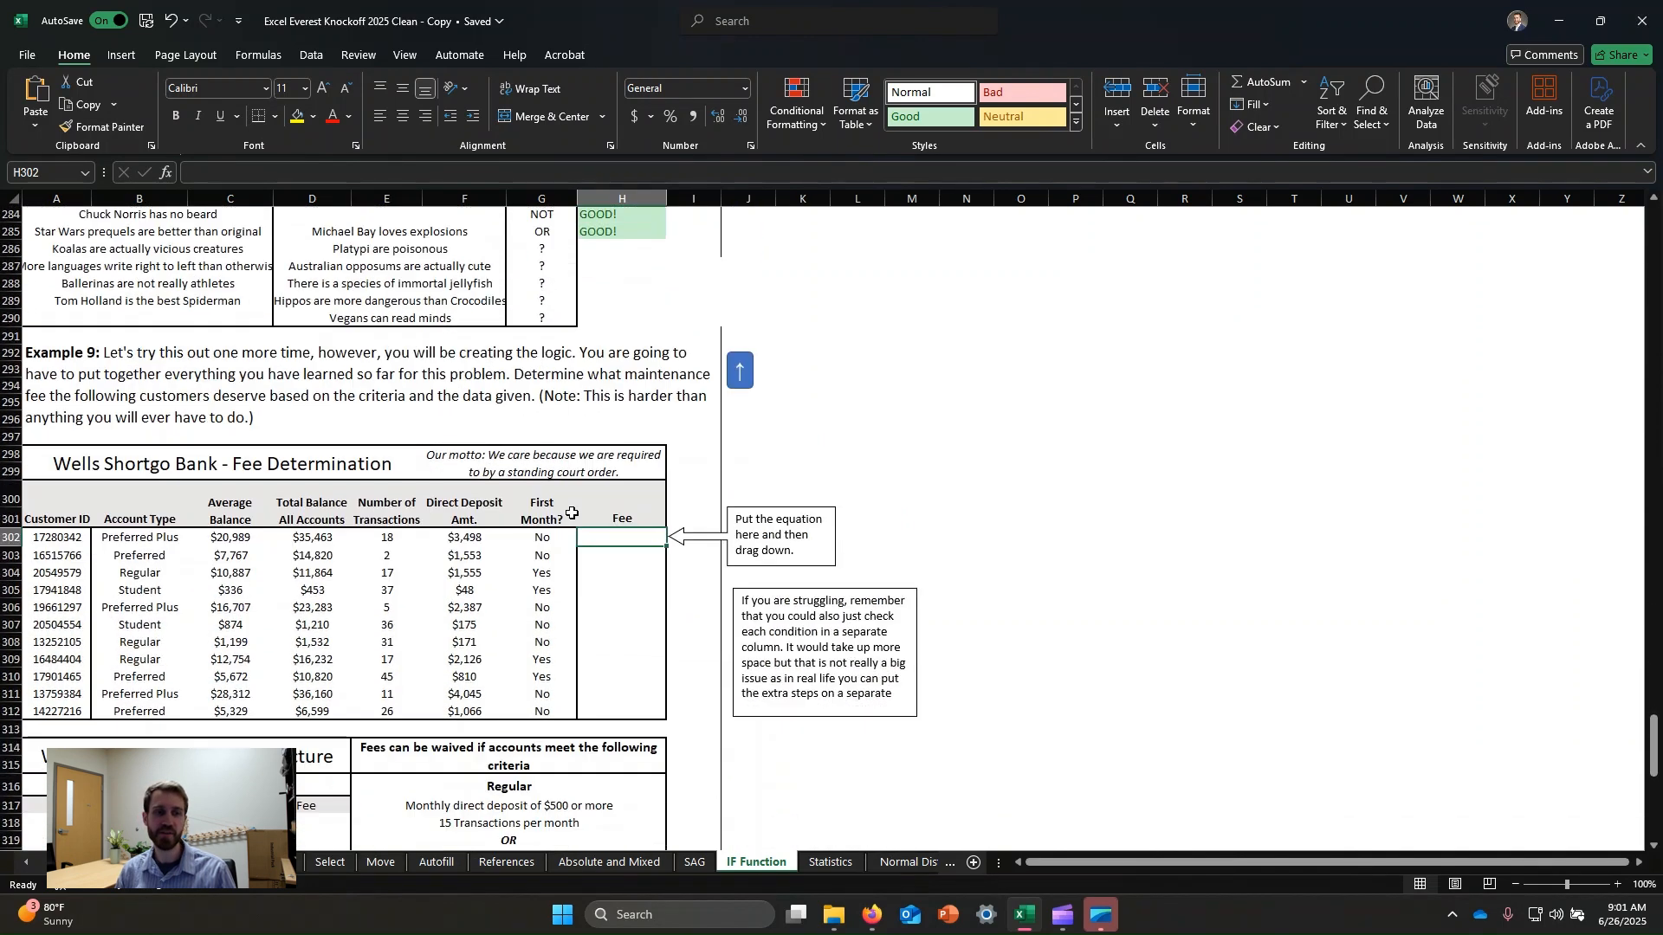
scroll(568, 512, "down", 2)
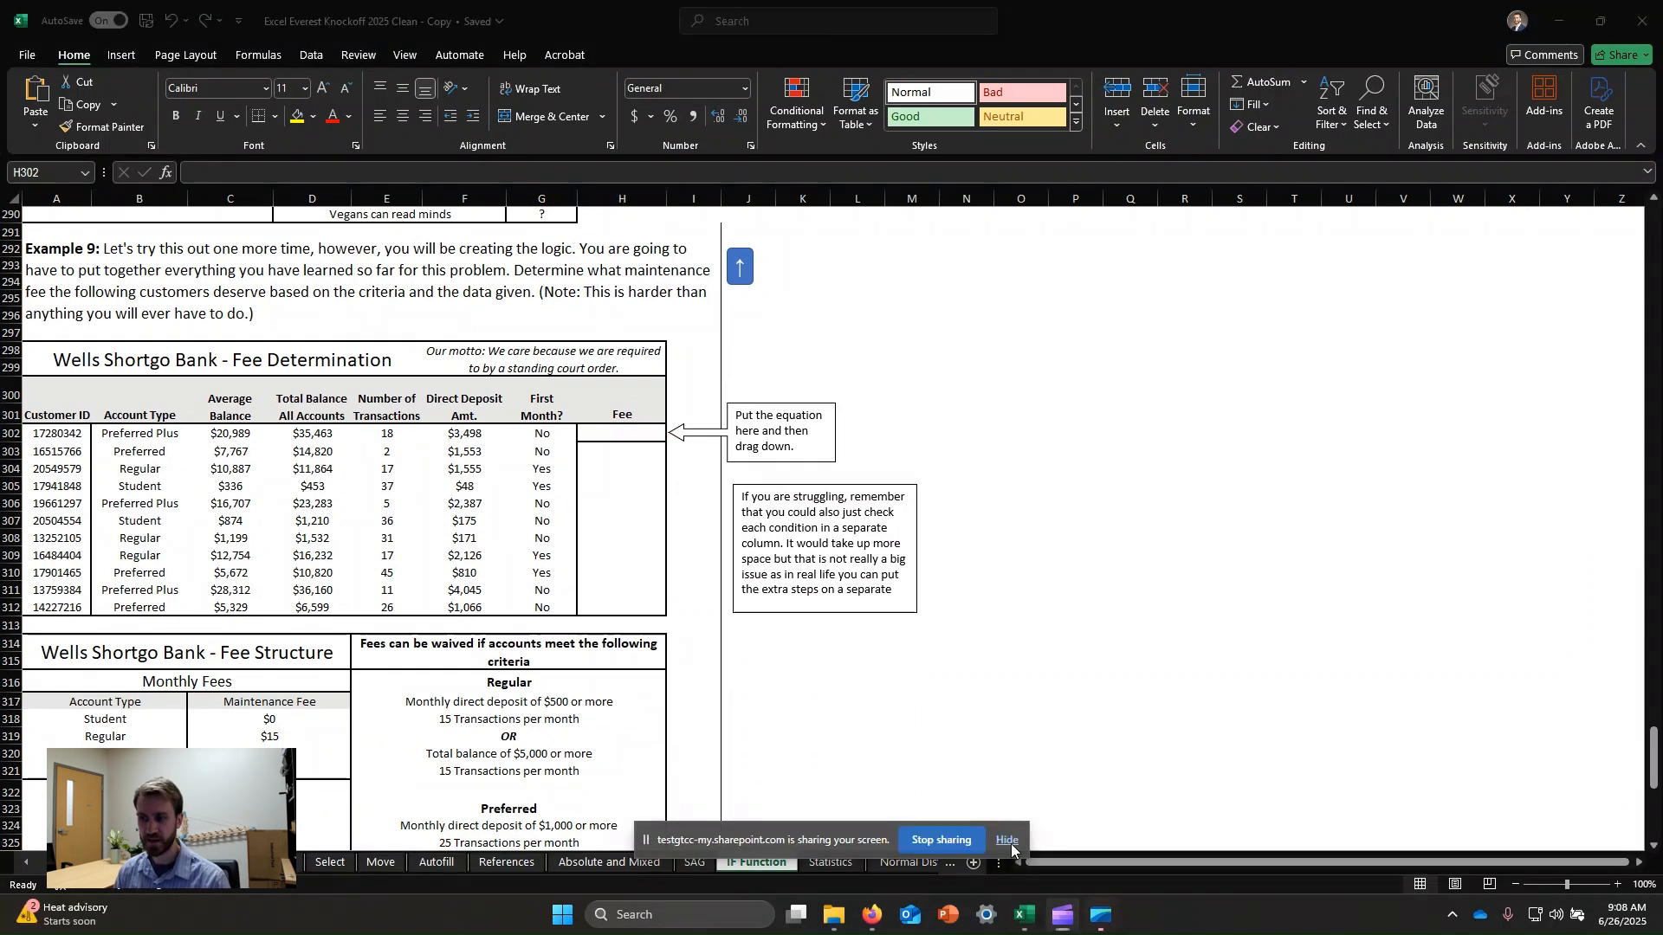
left_click(1008, 841)
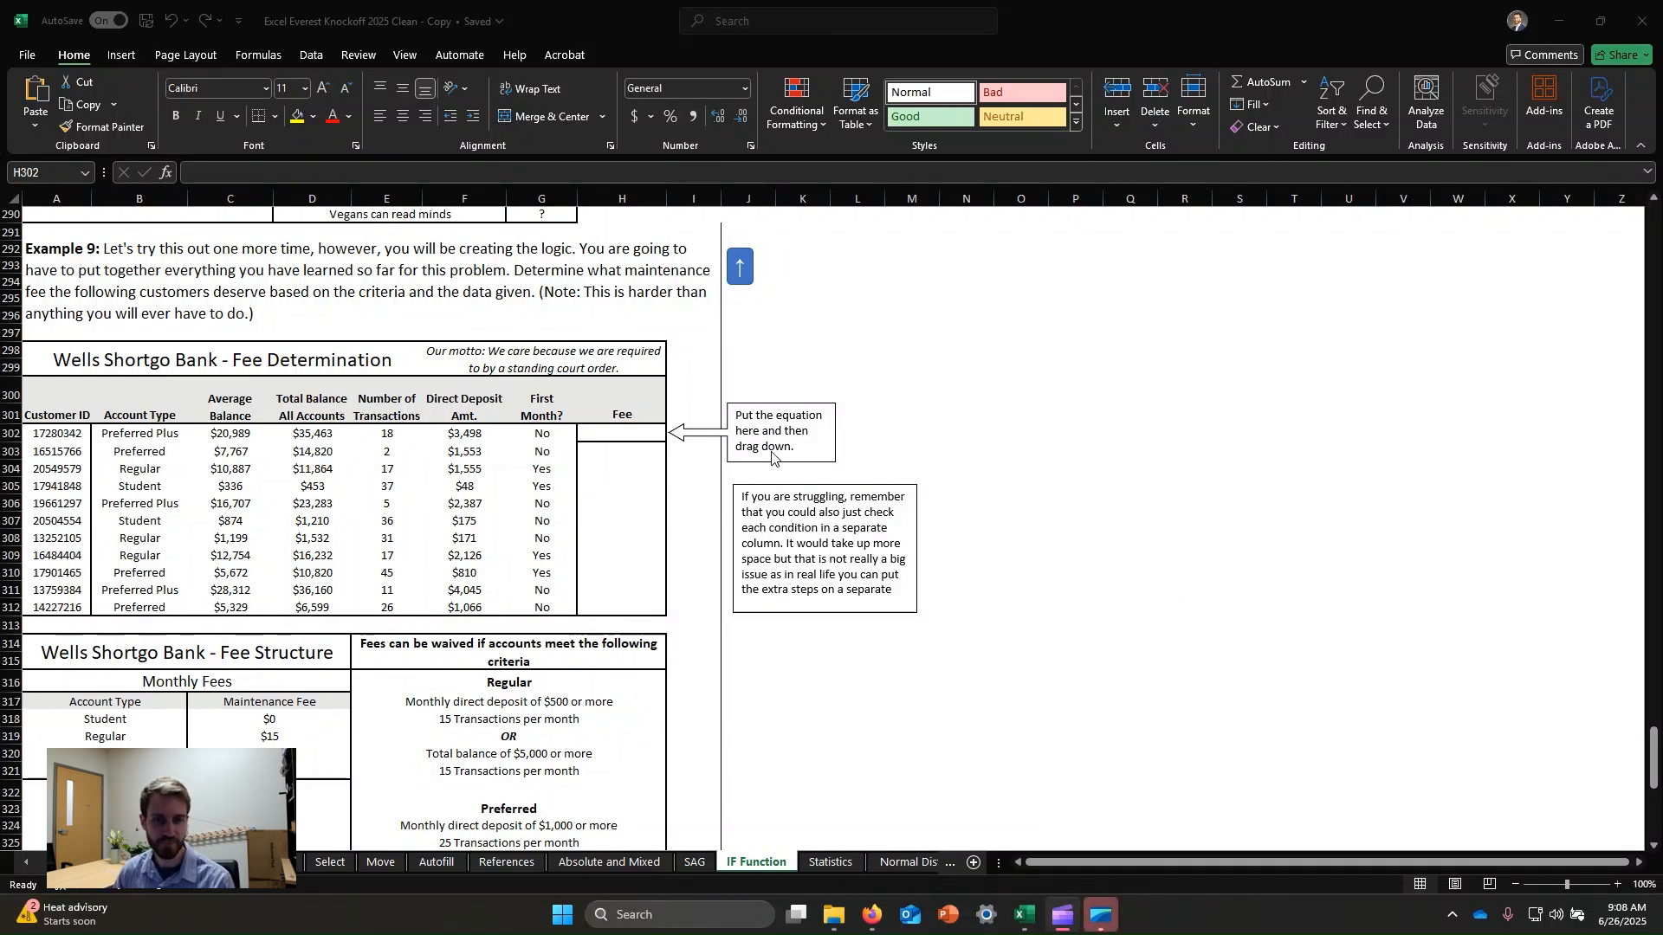
left_click(329, 534)
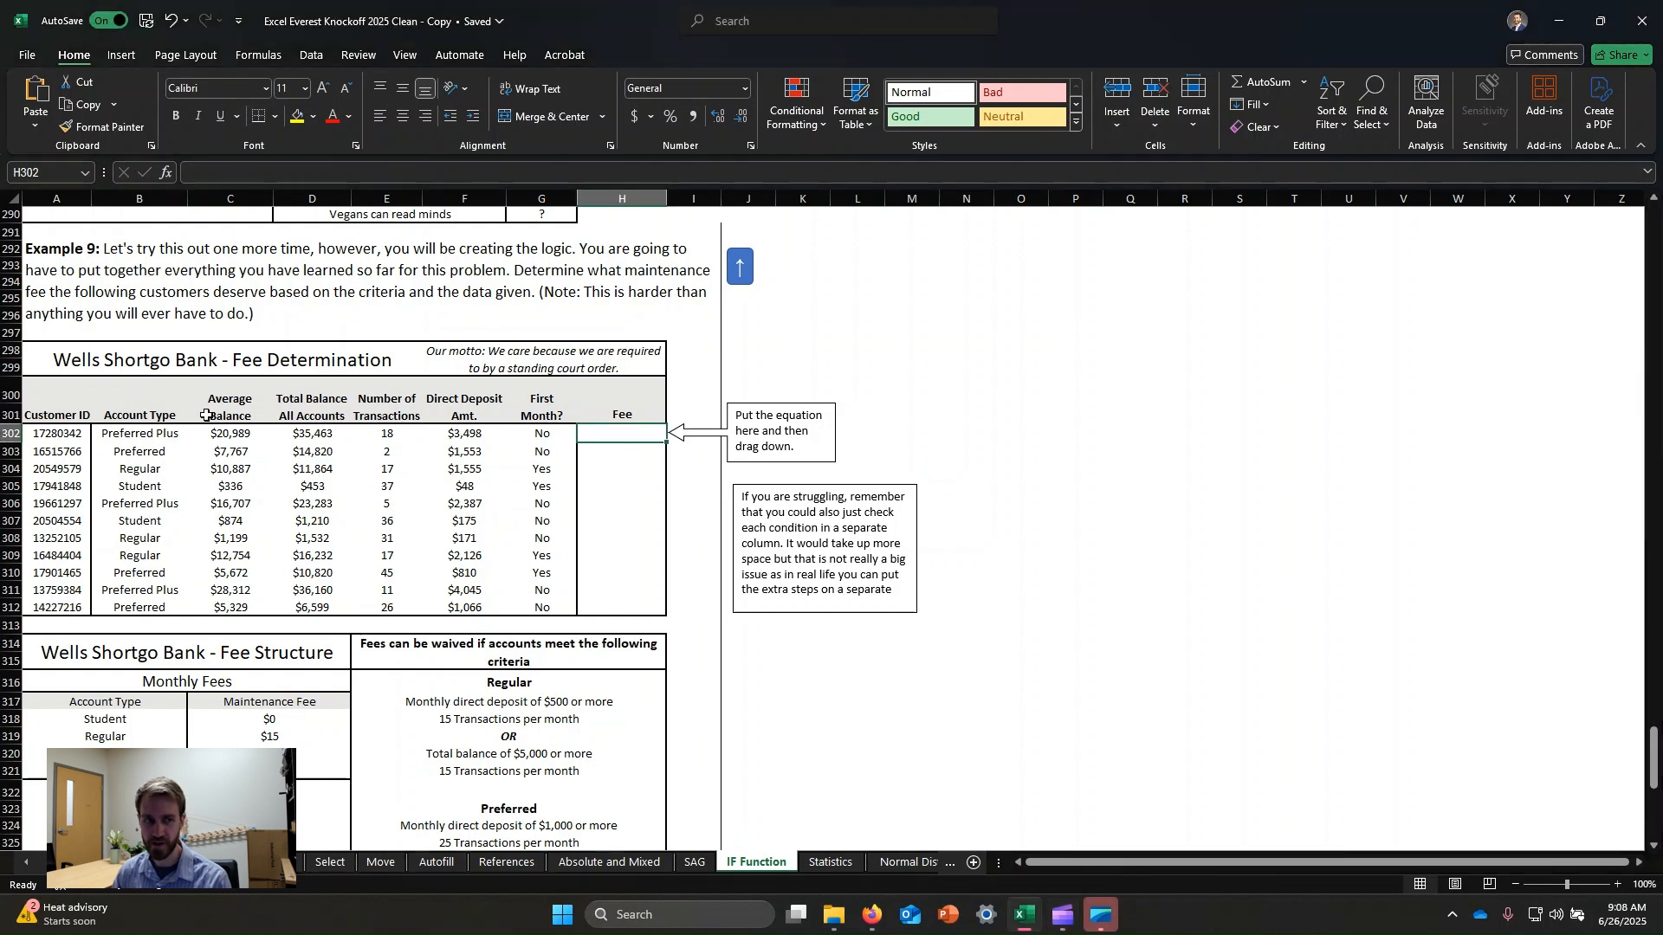